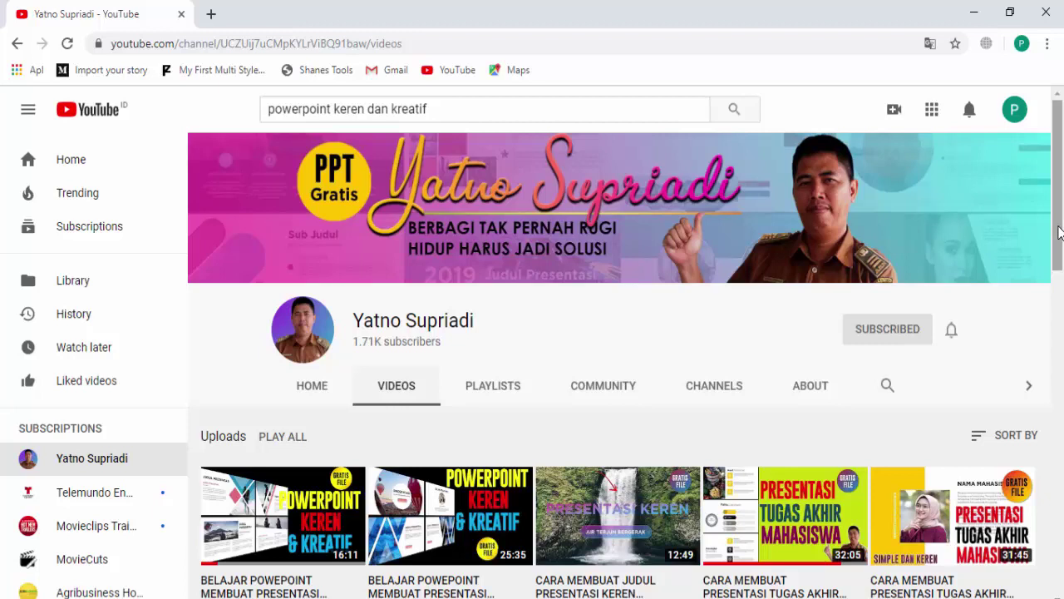
Scroll through the reference deck and view its slides 2, 3 and 4.
mouse_move(1059, 233)
mouse_down()
mouse_move(1061, 262)
mouse_move(1061, 234)
mouse_up()
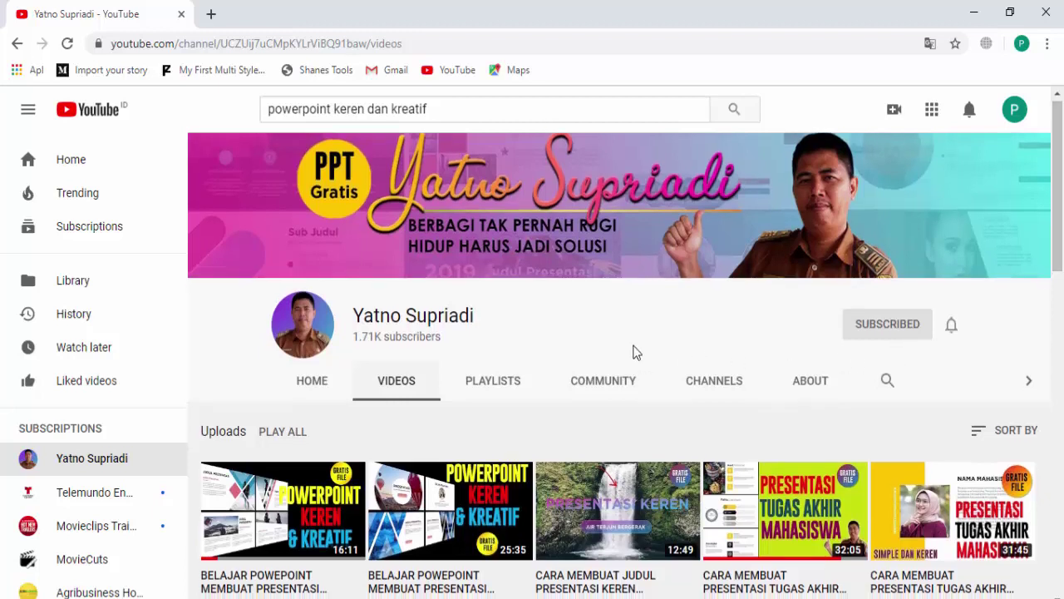
scroll(633, 353, down, 1)
scroll(630, 356, down, 1)
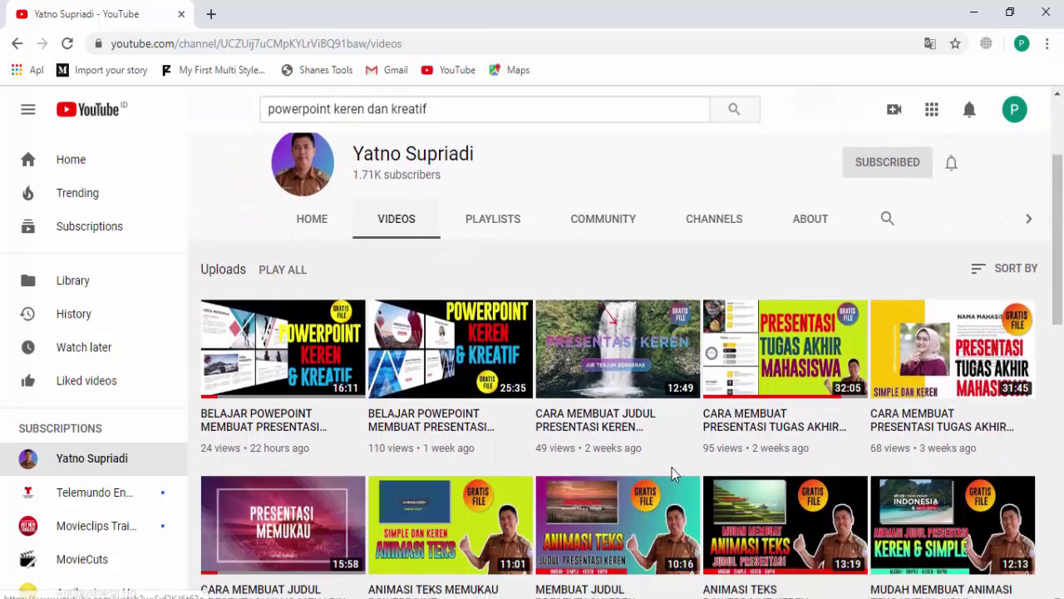
scroll(665, 474, down, 1)
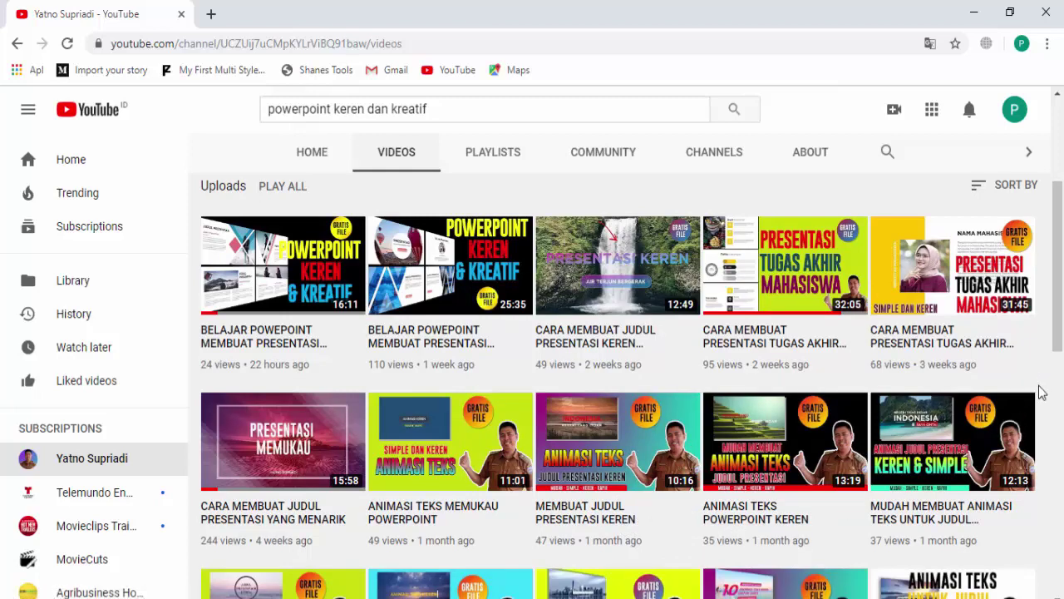
drag(1060, 323, 1062, 223)
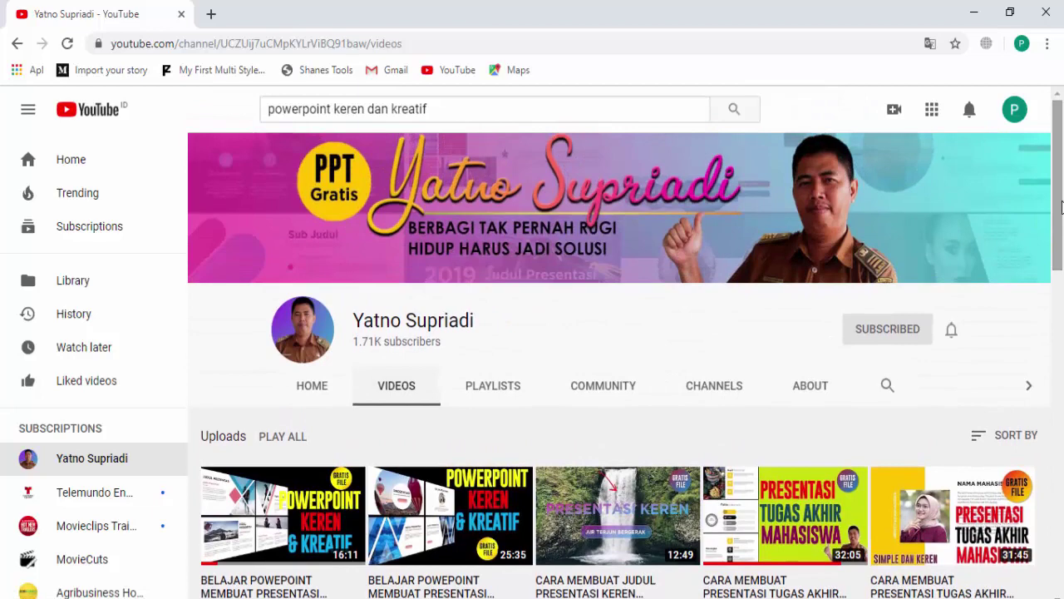
mouse_move(1060, 194)
mouse_down()
mouse_move(1062, 306)
mouse_move(1060, 191)
mouse_up()
drag(1060, 179, 1061, 239)
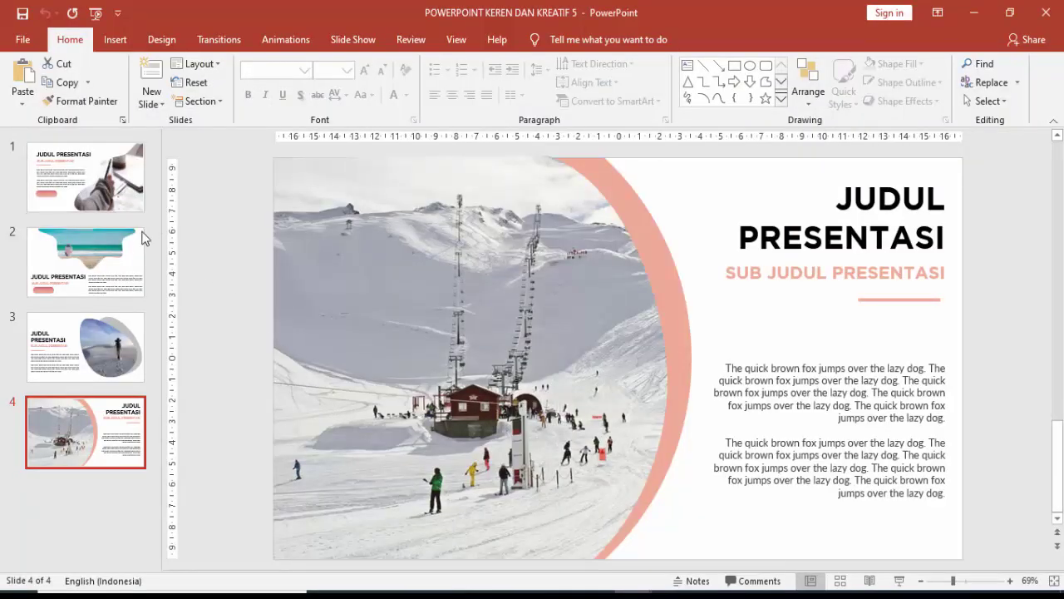
click(138, 260)
click(131, 336)
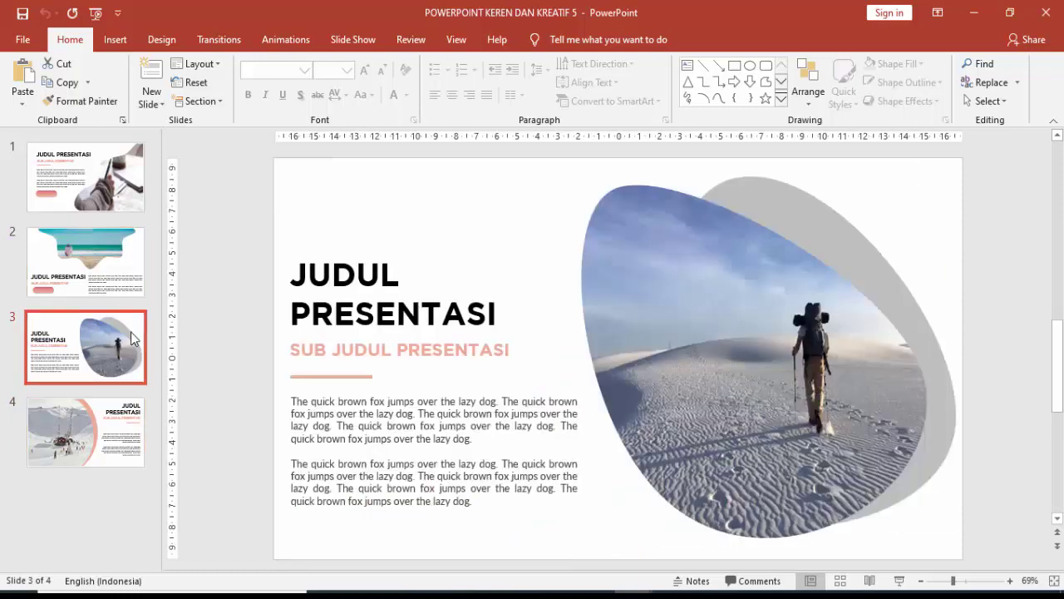
click(125, 429)
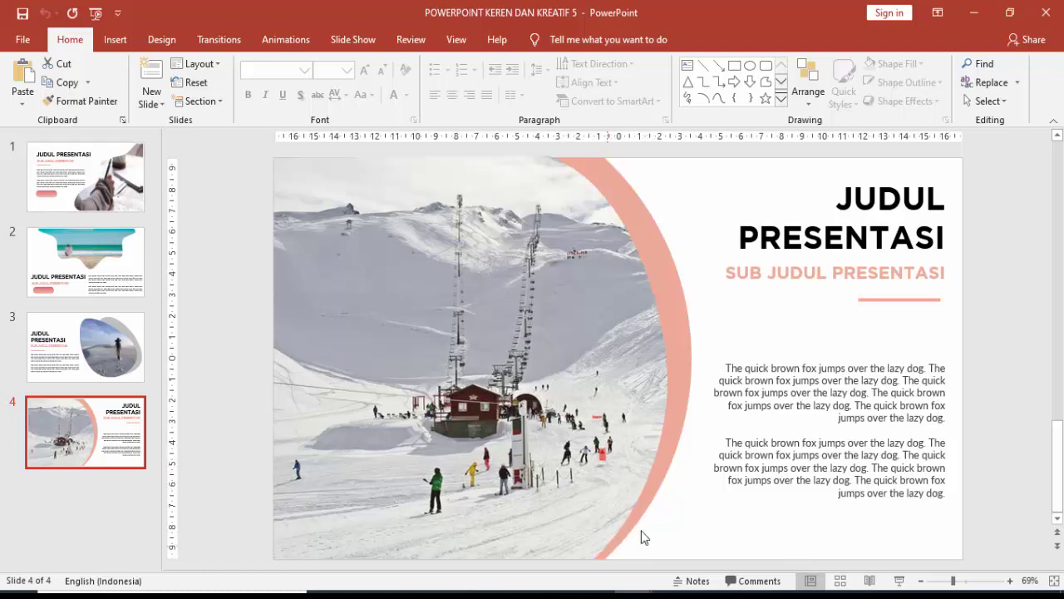
Close the POWERPOINT KEREN DAN KREATIF 5 reference deck, leaving Presentation1 open.
mouse_move(634, 593)
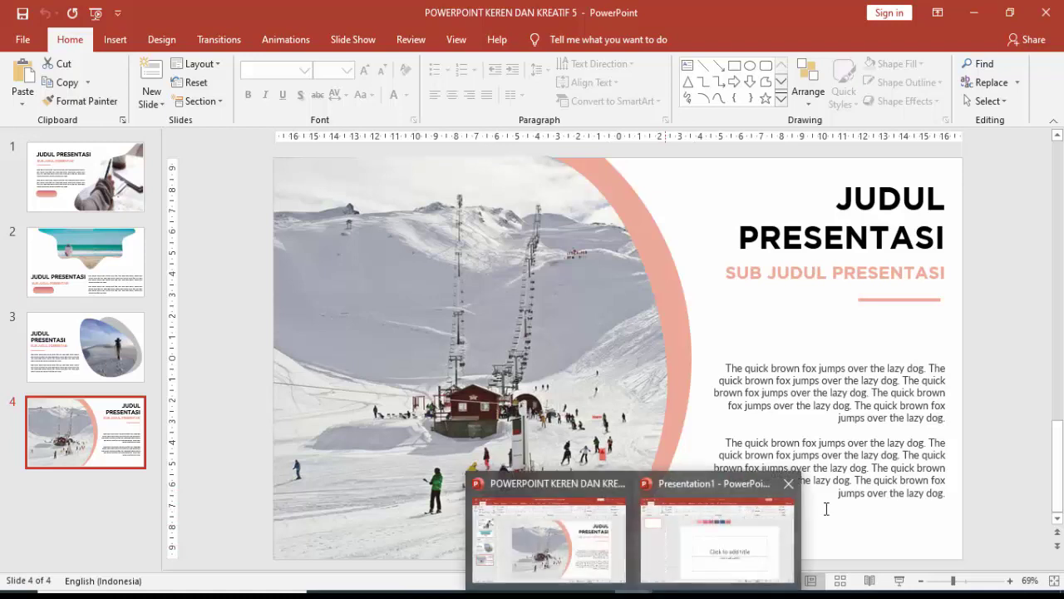
click(592, 557)
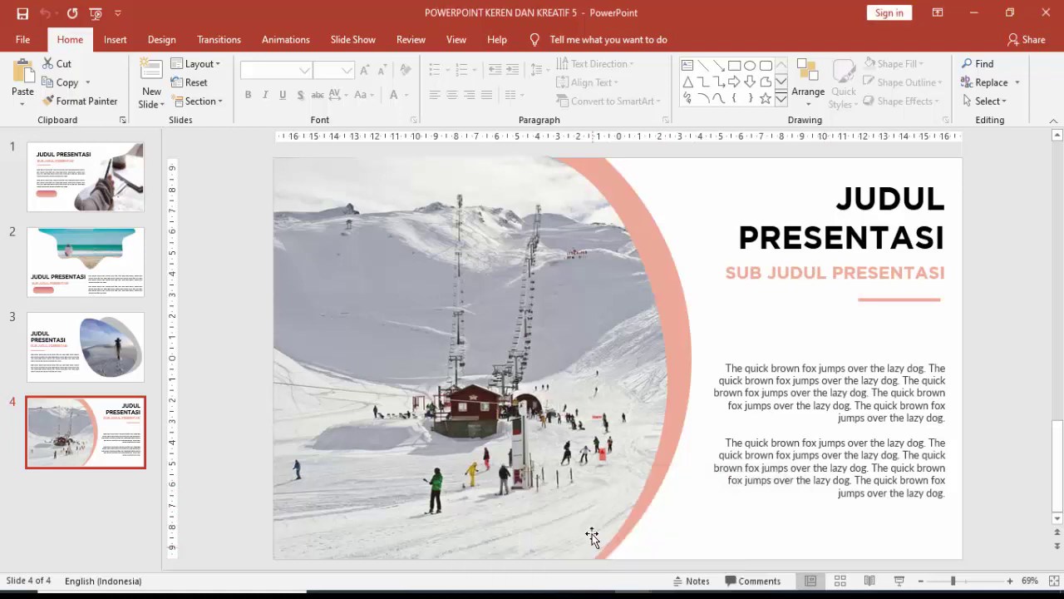
click(1048, 14)
Delete the title and subtitle placeholders from the blank slide.
click(587, 258)
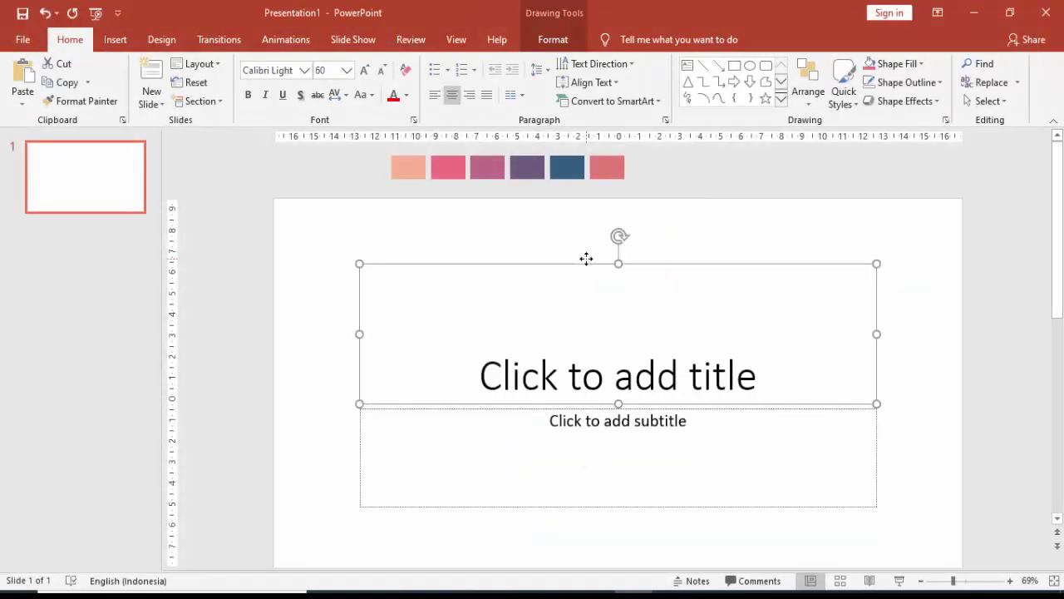
key(Delete)
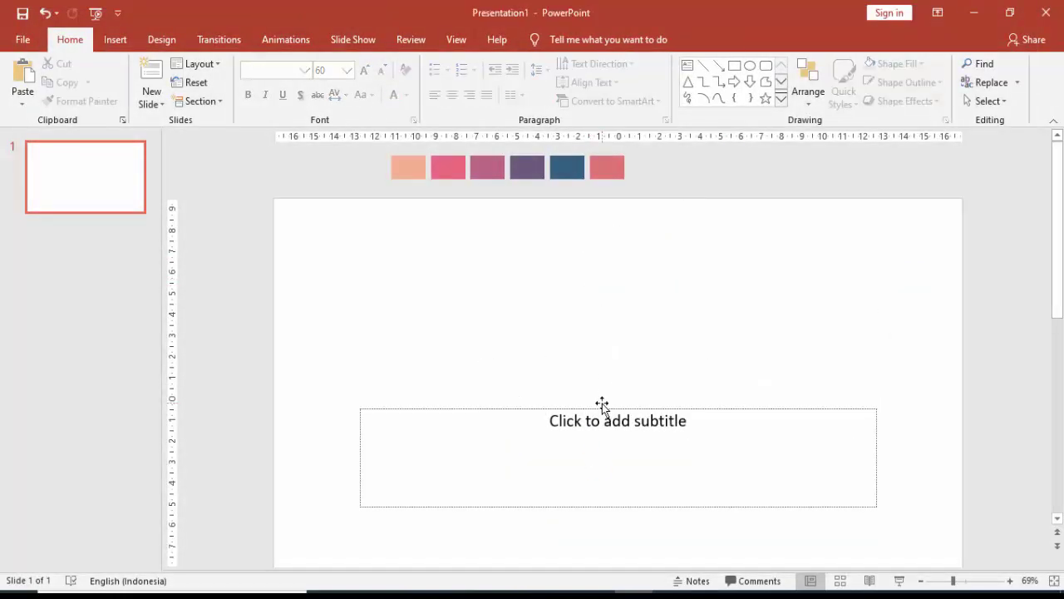
click(602, 405)
key(Delete)
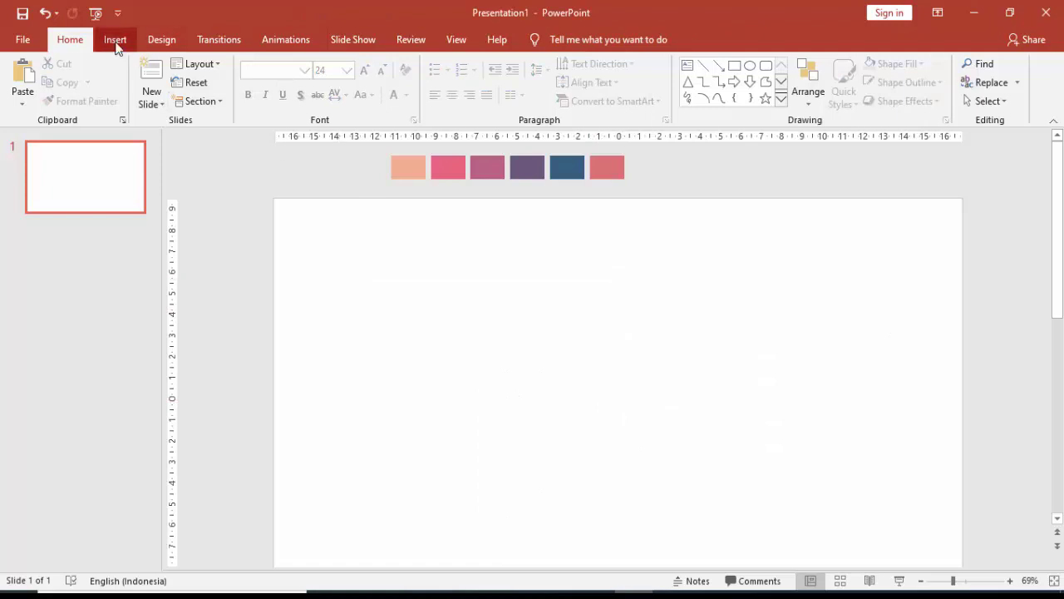
Add a text box near the slide top reading 'JUDUL PREESENTASI'.
click(115, 39)
click(609, 101)
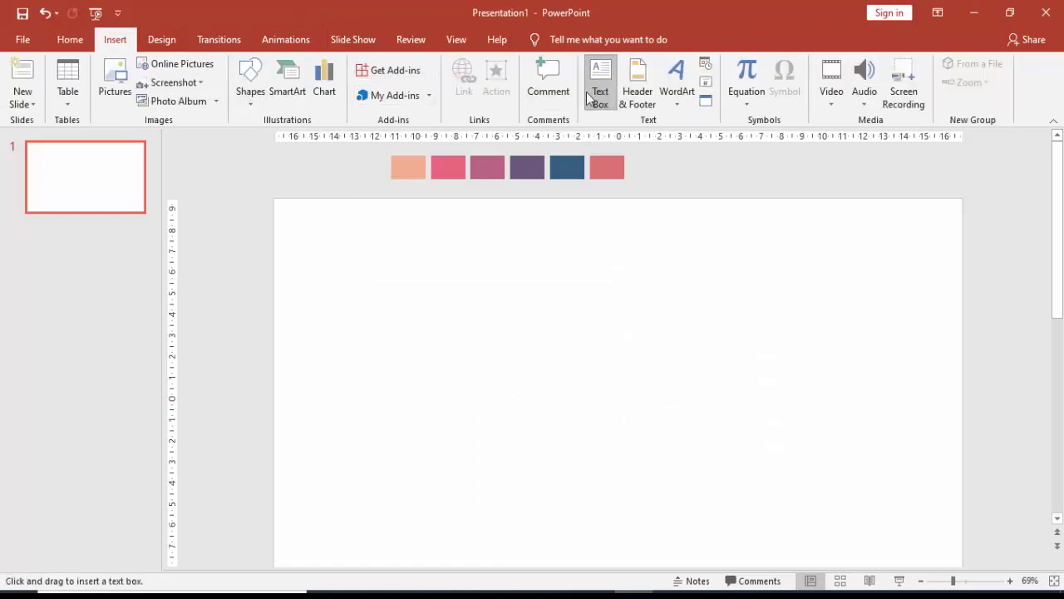
click(481, 224)
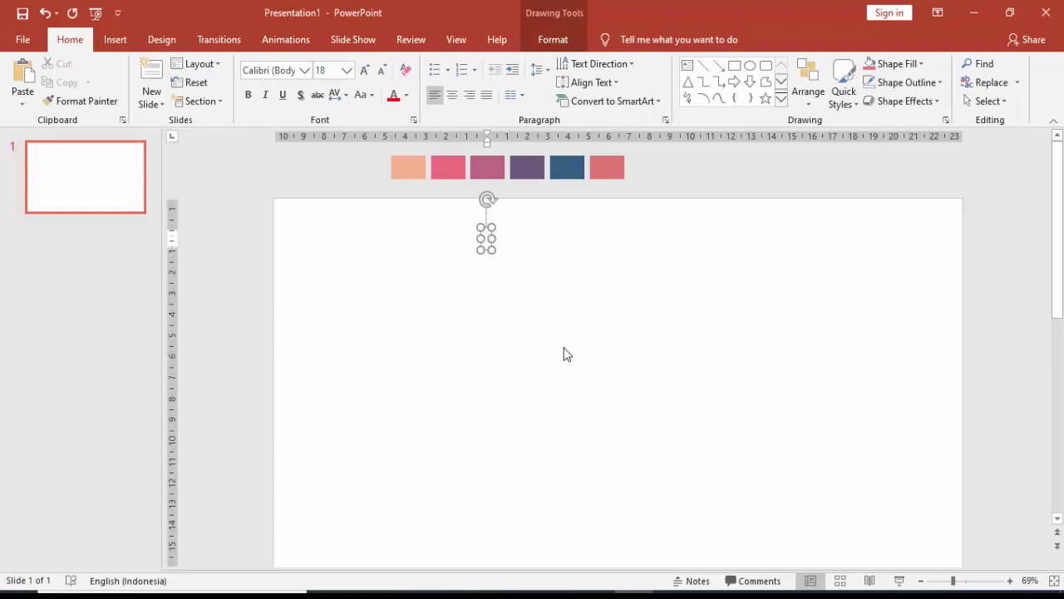
text(JD)
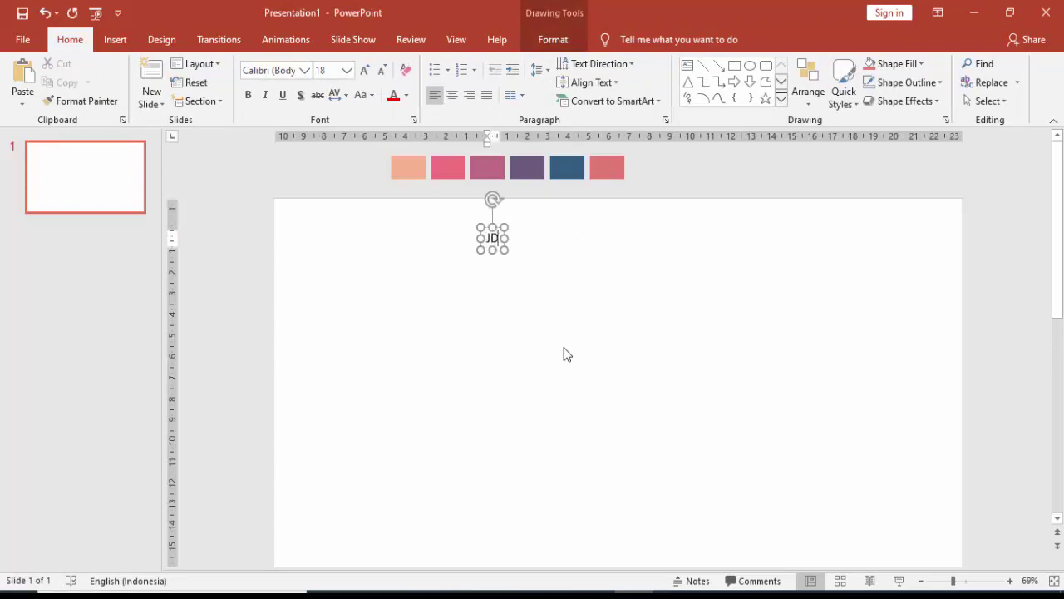
text(UDU)
key(BackSpace)
key(BackSpace)
key(BackSpace)
key(BackSpace)
text(UDU)
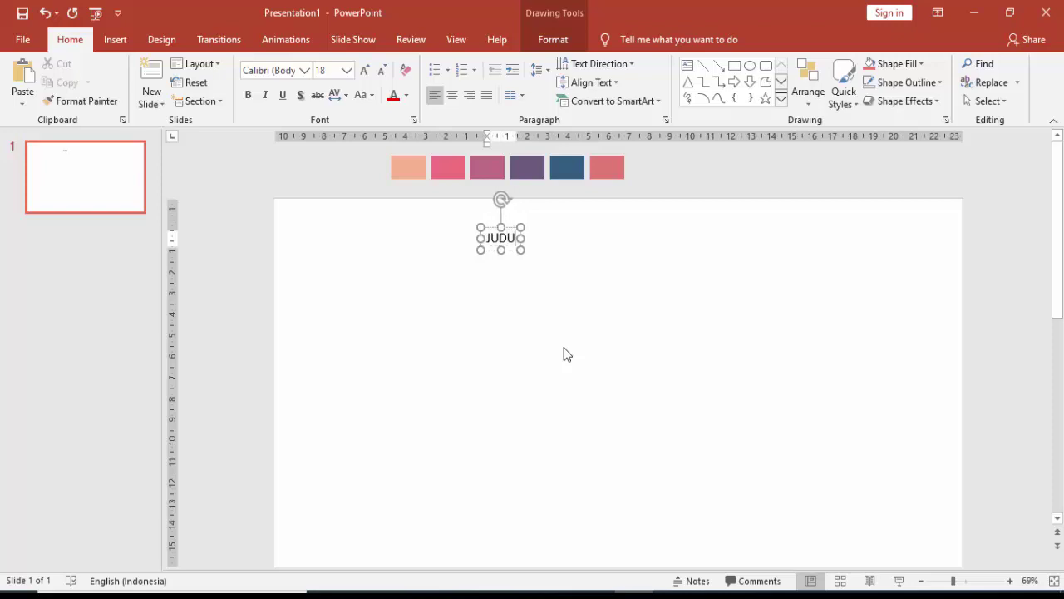
text(L PREESENT)
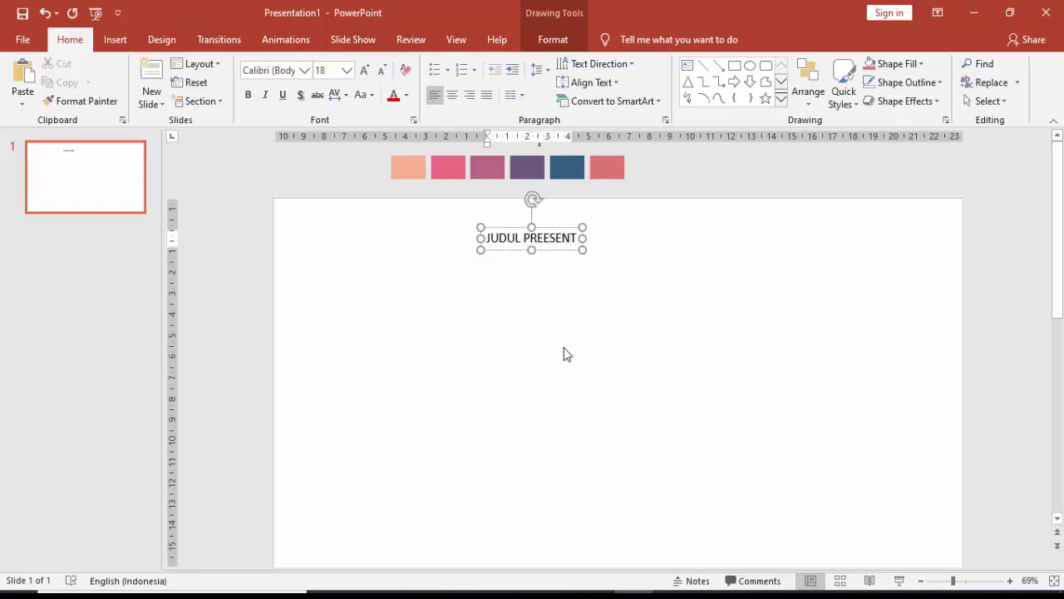
text(ASI)
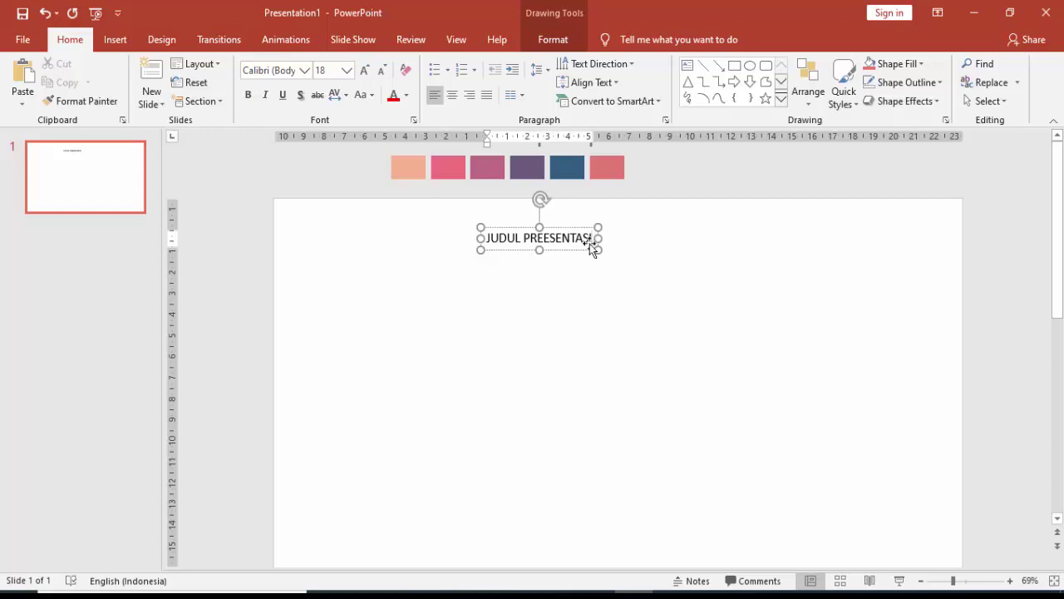
click(592, 247)
Set the title to Gotham Bold at 40 pt and centre it near the top.
click(299, 72)
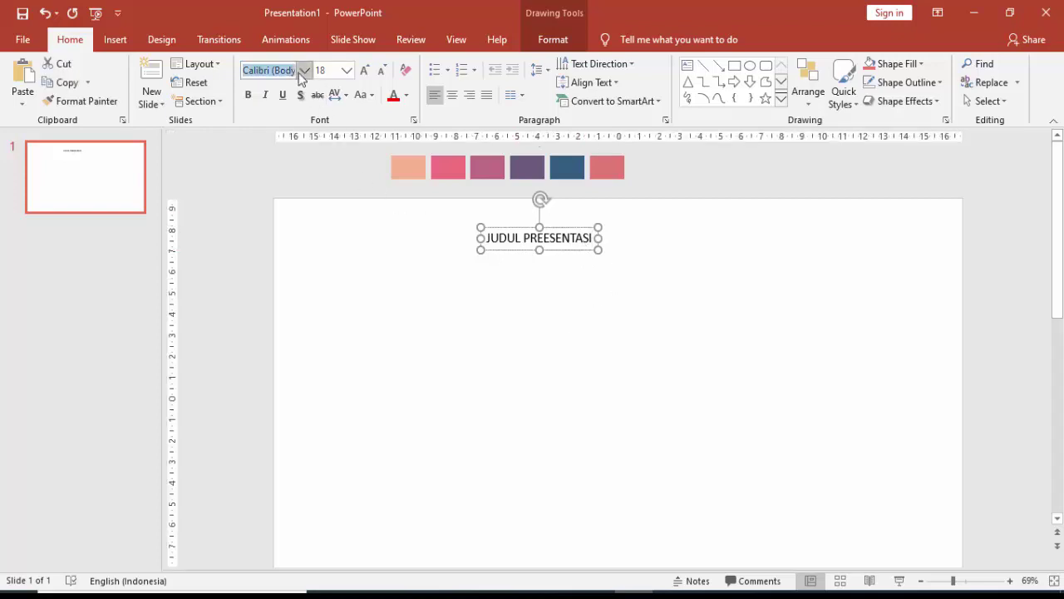
text(GotAHM)
key(Return)
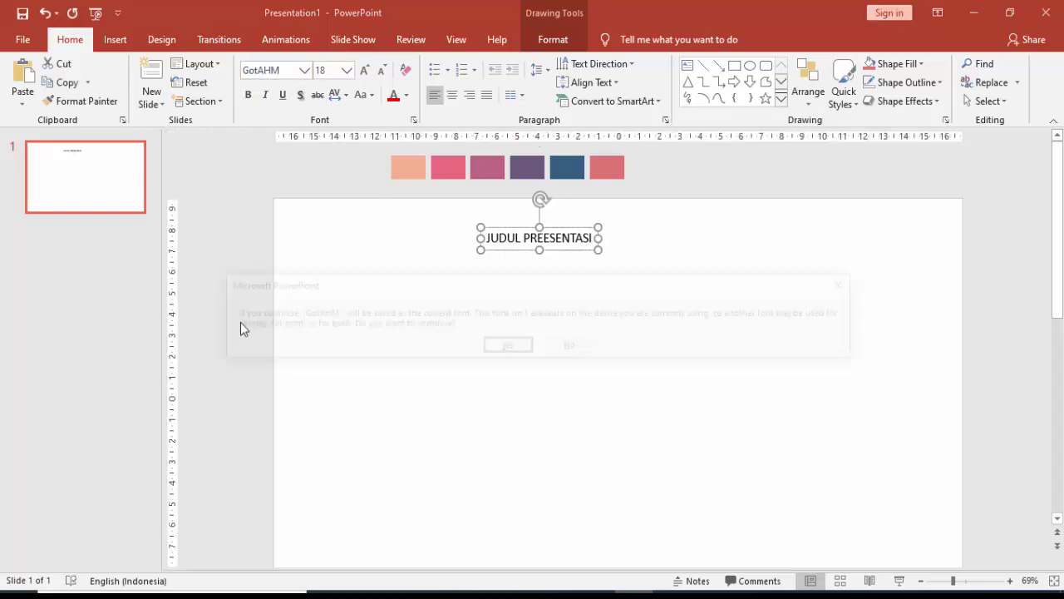
click(506, 347)
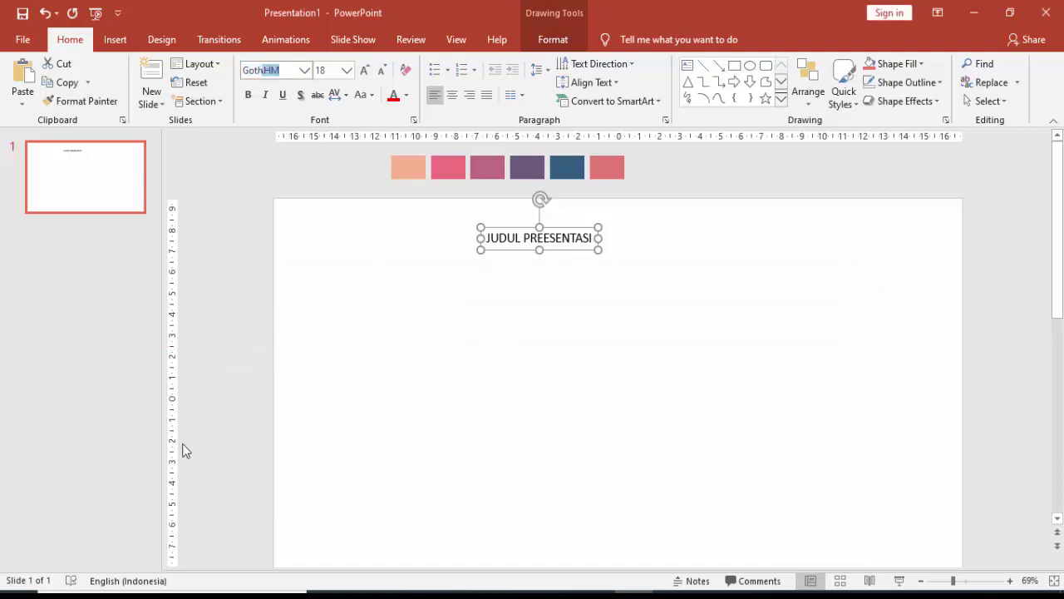
text(am Bold)
key(Return)
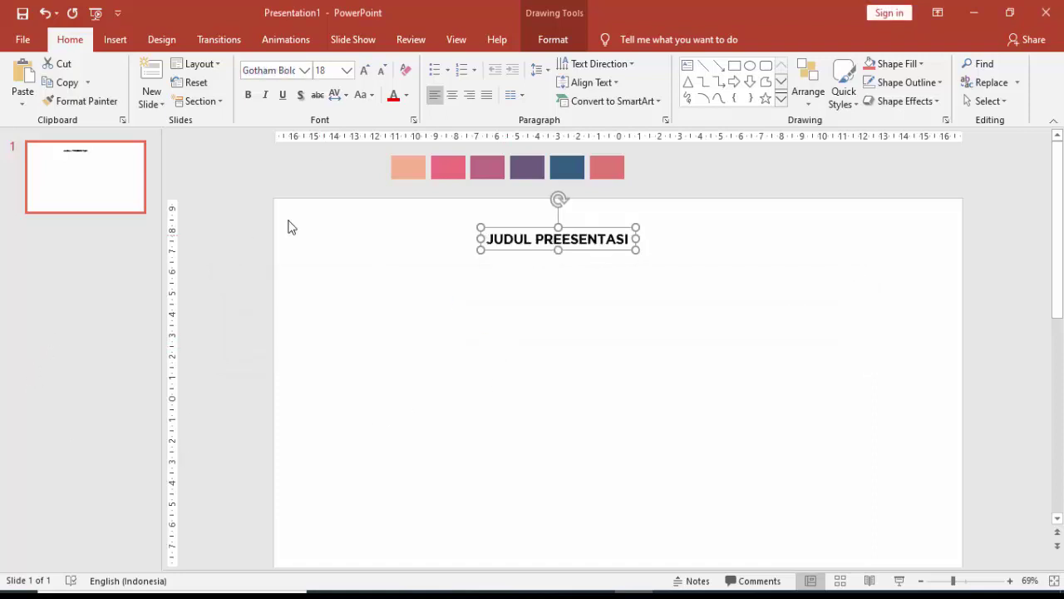
click(347, 69)
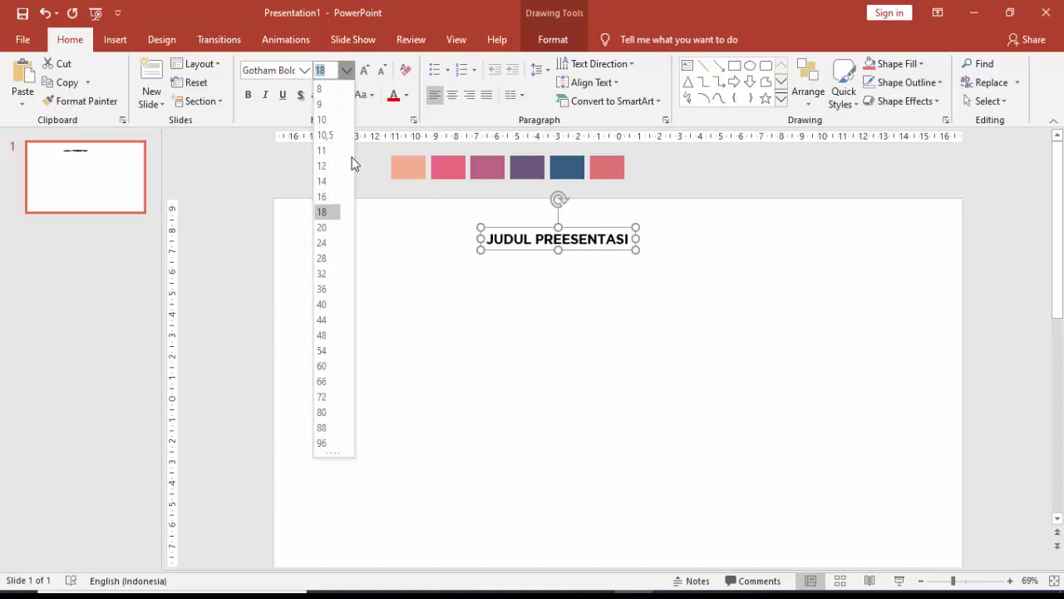
click(326, 308)
drag(575, 269, 545, 266)
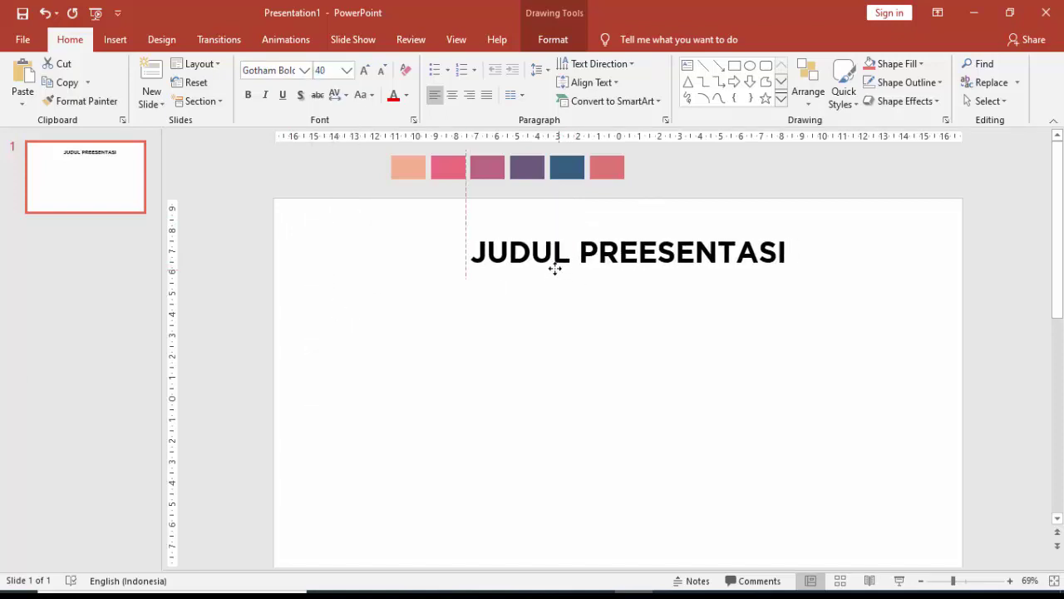
click(123, 39)
Add a 'SUB JUDUL PRESENTASI' text box just below the title.
click(600, 87)
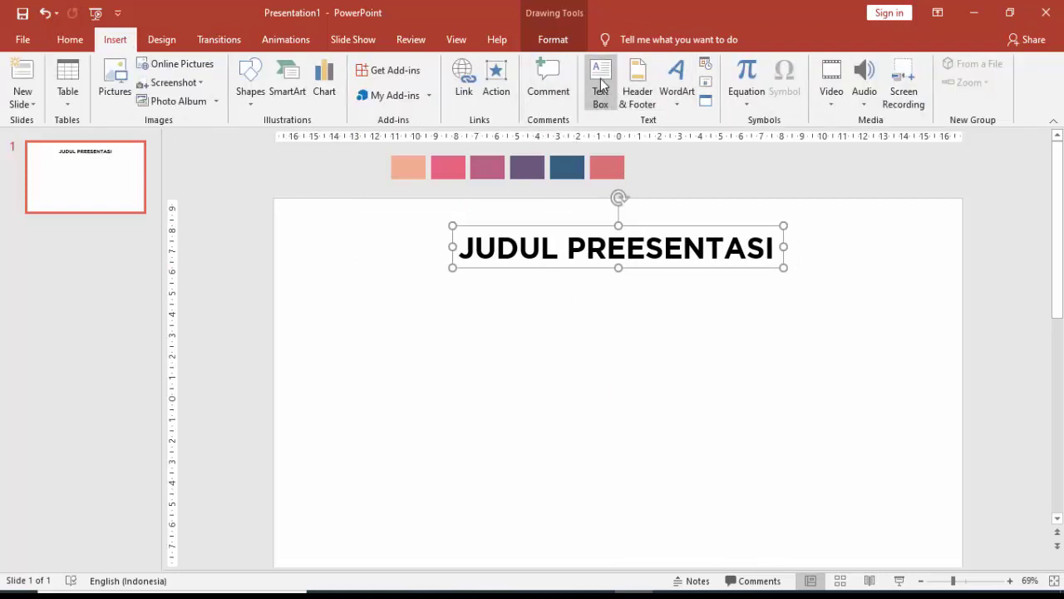
click(453, 307)
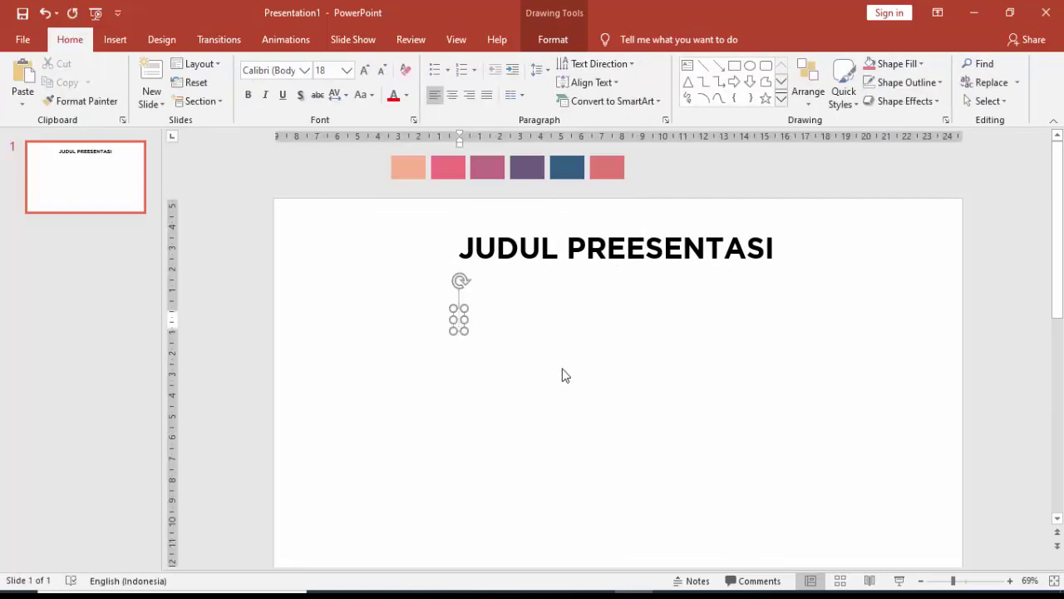
text(SUB)
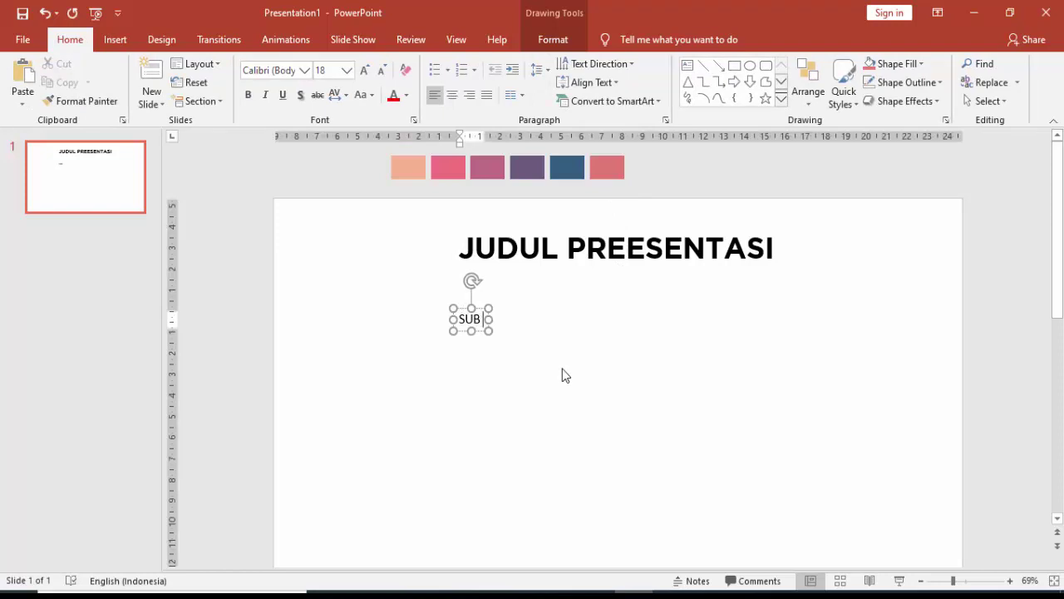
text( JUDUL )
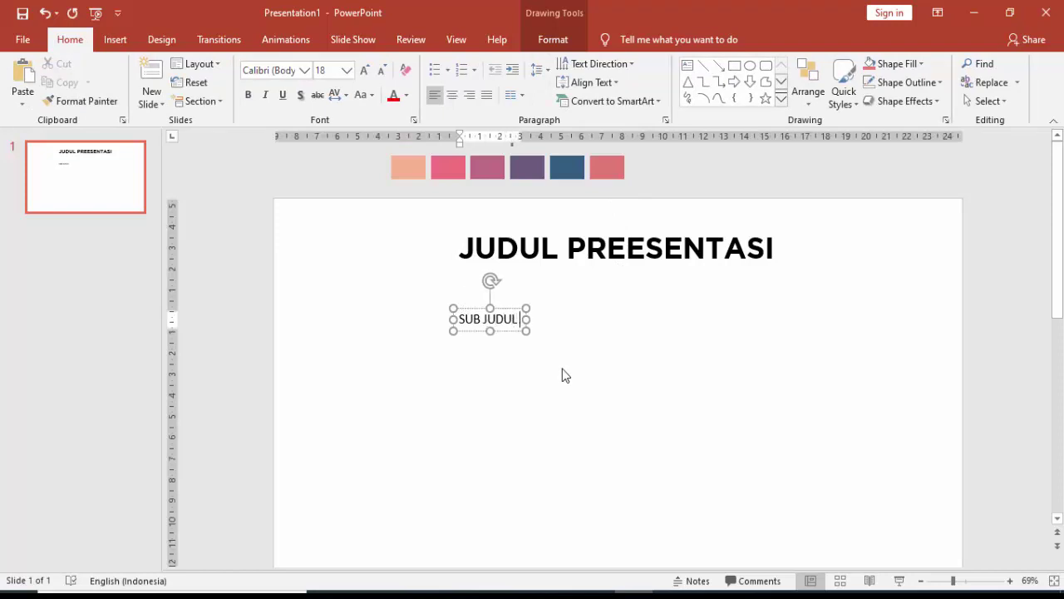
text(PRESENTASI)
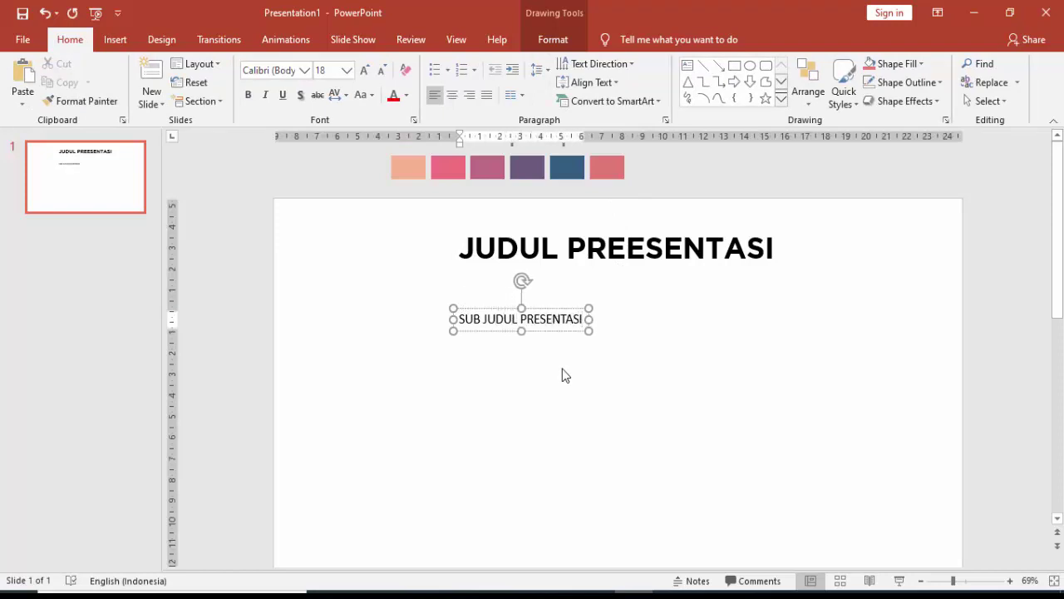
drag(542, 309, 642, 280)
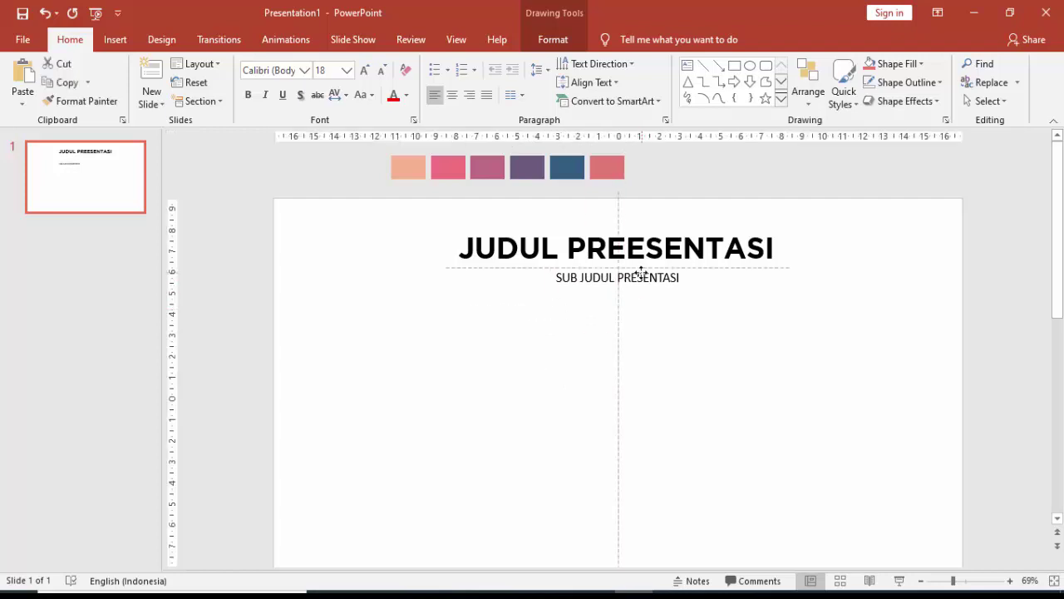
Make the subtitle bold Gotham Bold at 18 pt, centred under the title.
click(248, 94)
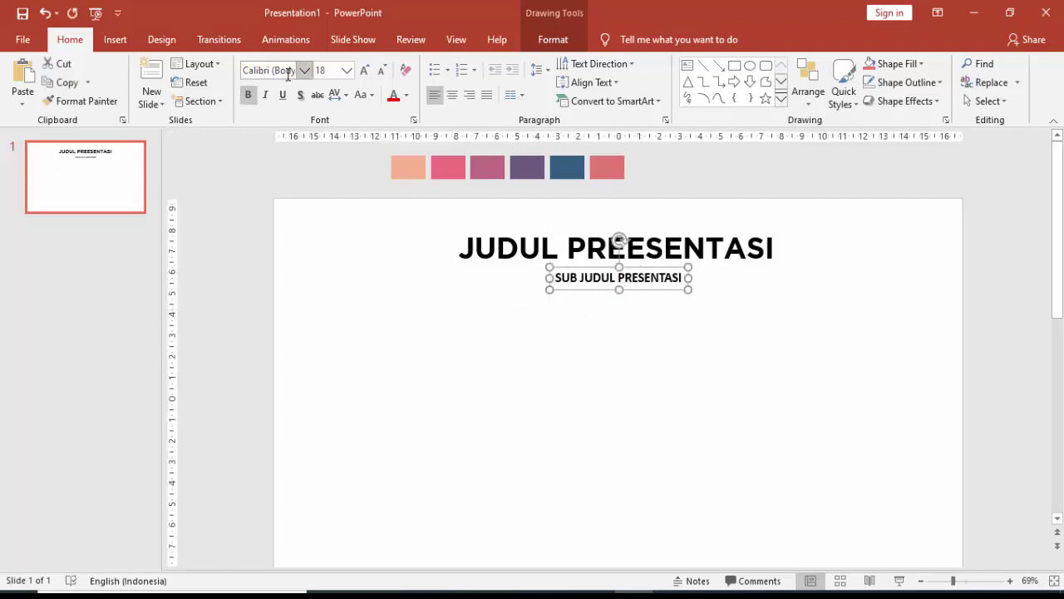
click(304, 71)
click(321, 170)
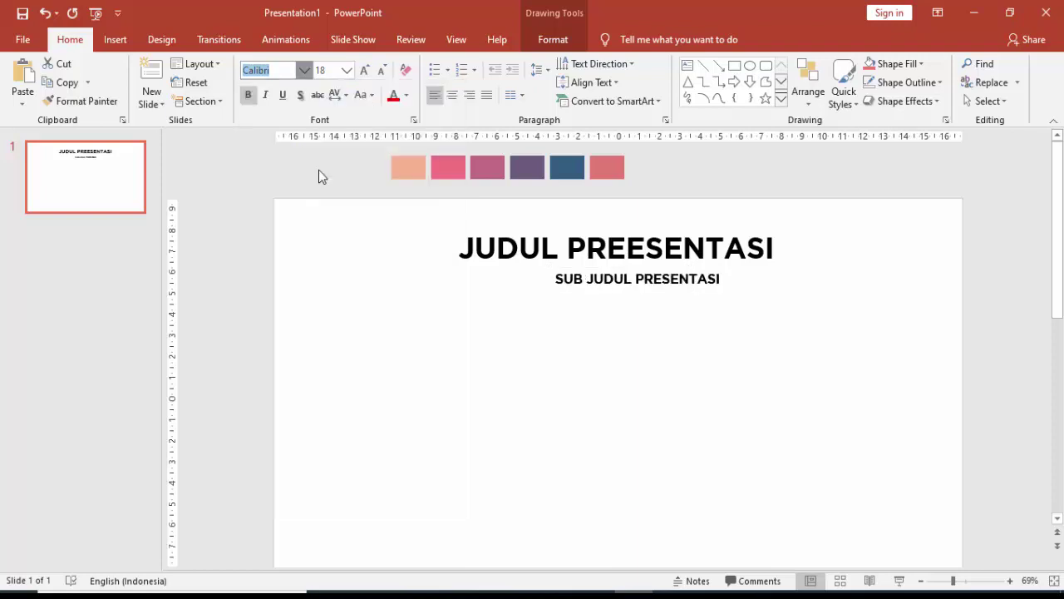
click(347, 70)
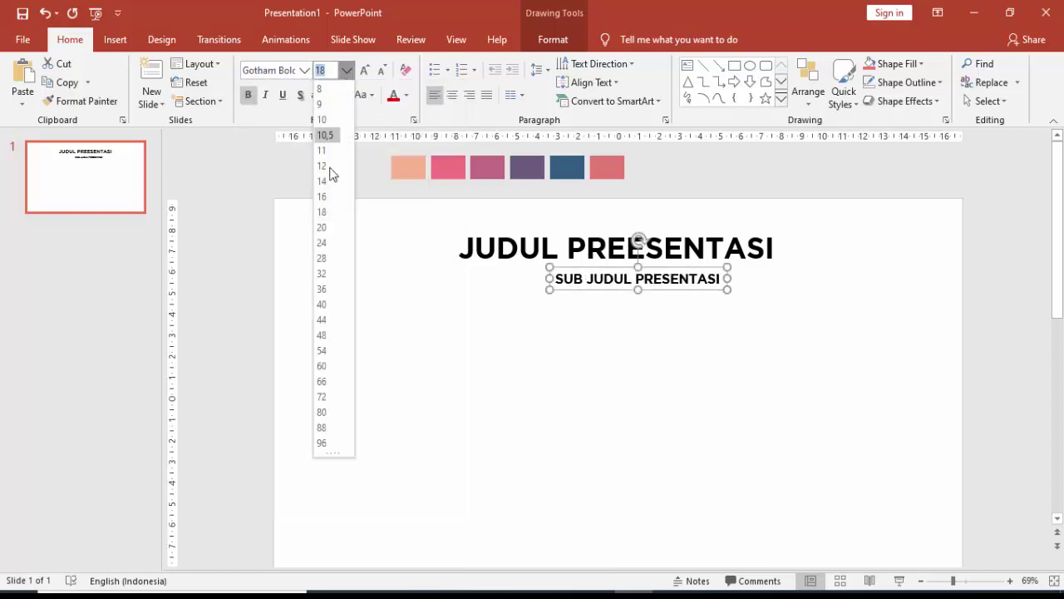
click(326, 213)
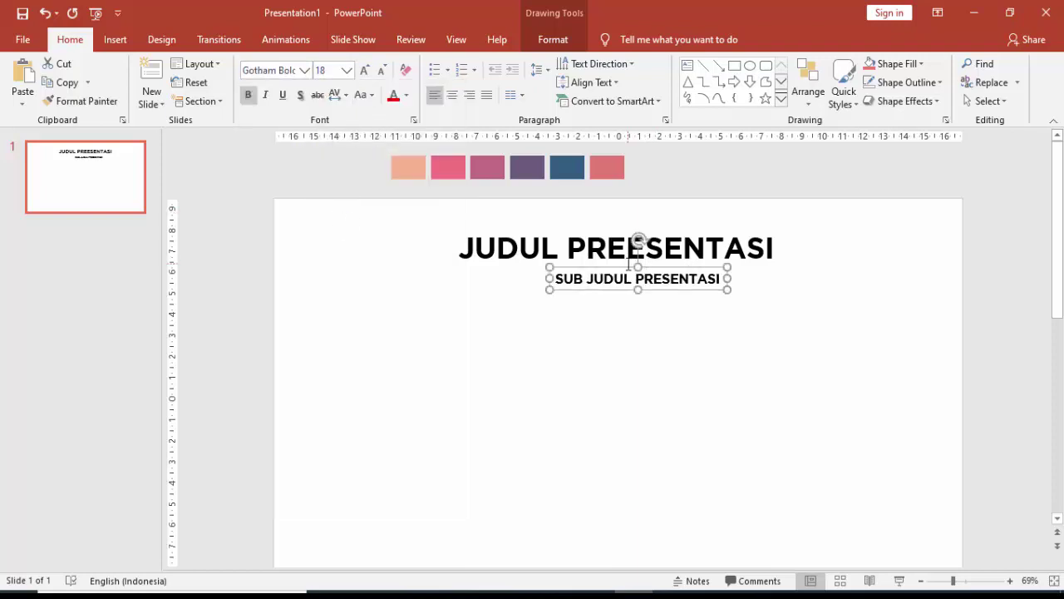
drag(629, 264, 614, 265)
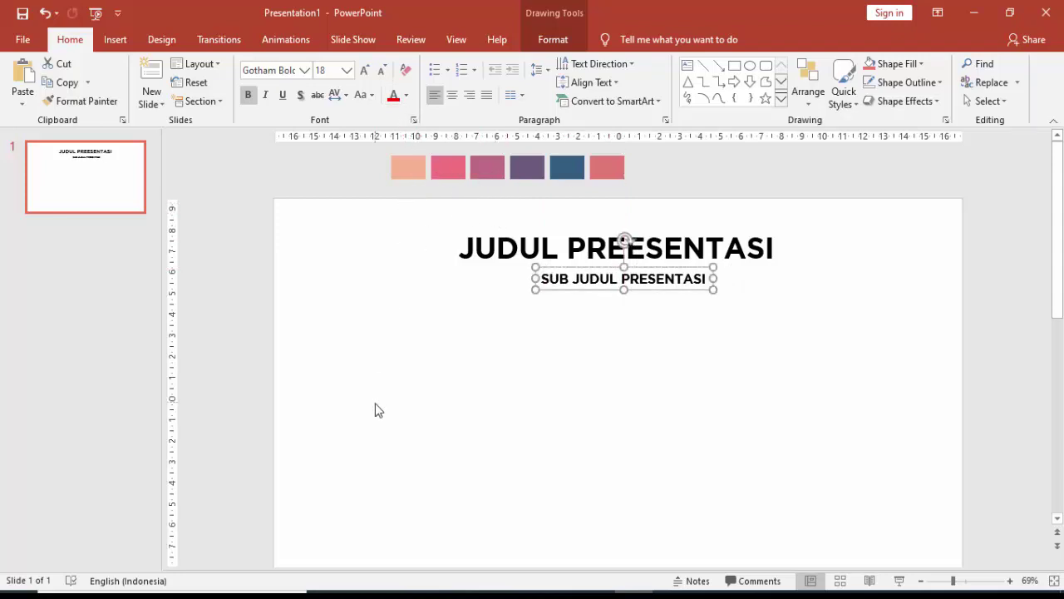
Colour the subtitle pink by sampling the pink swatch with the eyedropper.
click(406, 96)
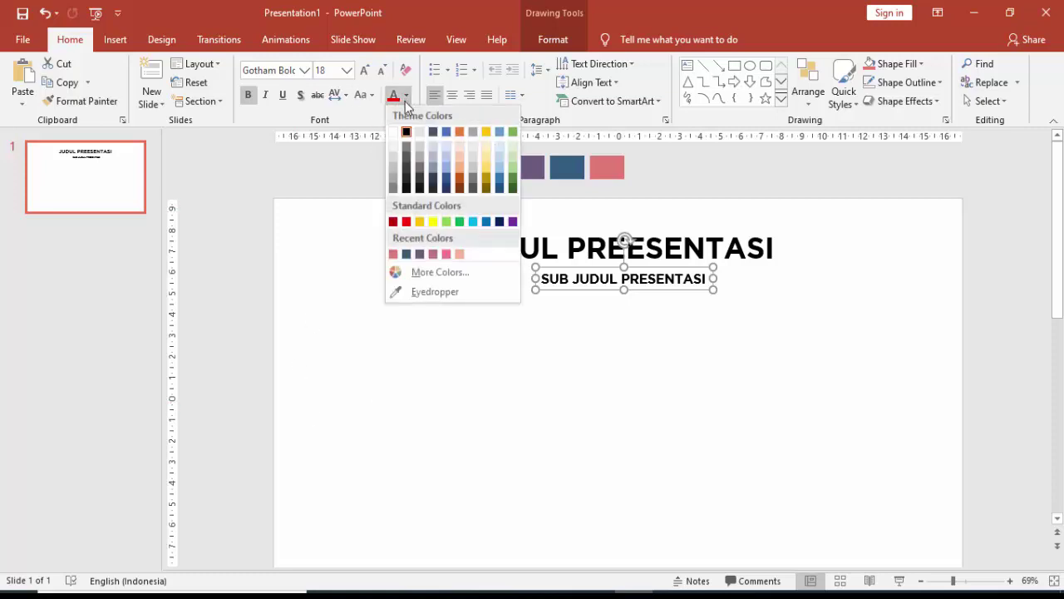
click(421, 292)
click(446, 169)
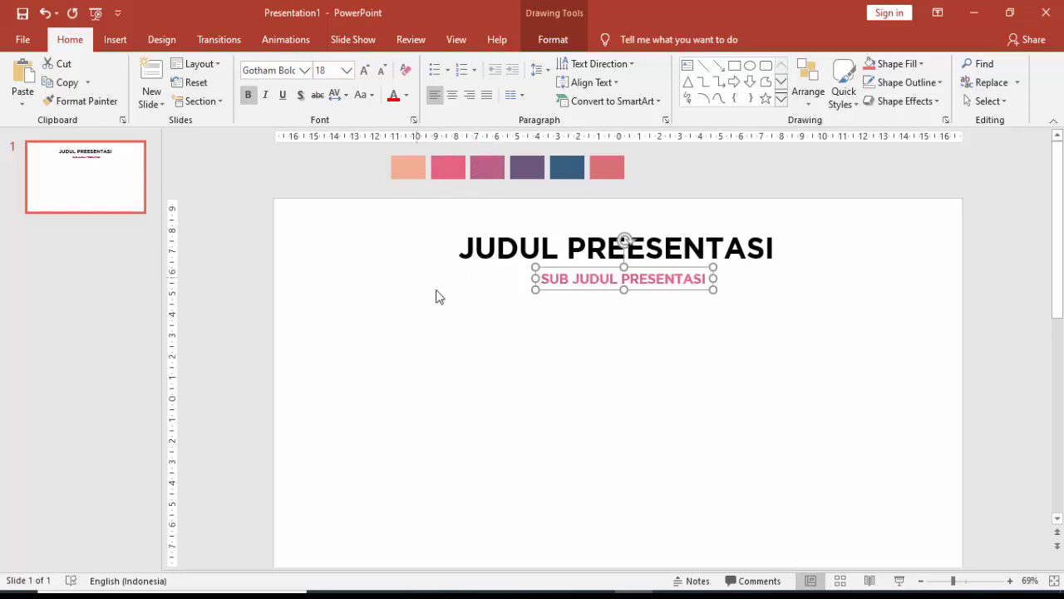
click(479, 324)
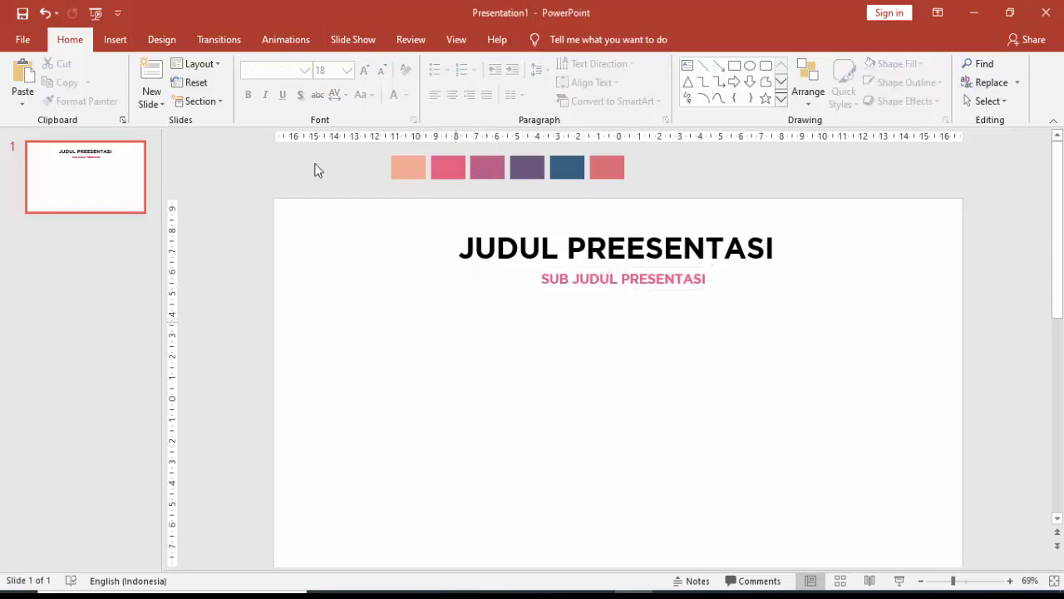
Draw an oval circle on the left below the title.
click(116, 39)
click(250, 79)
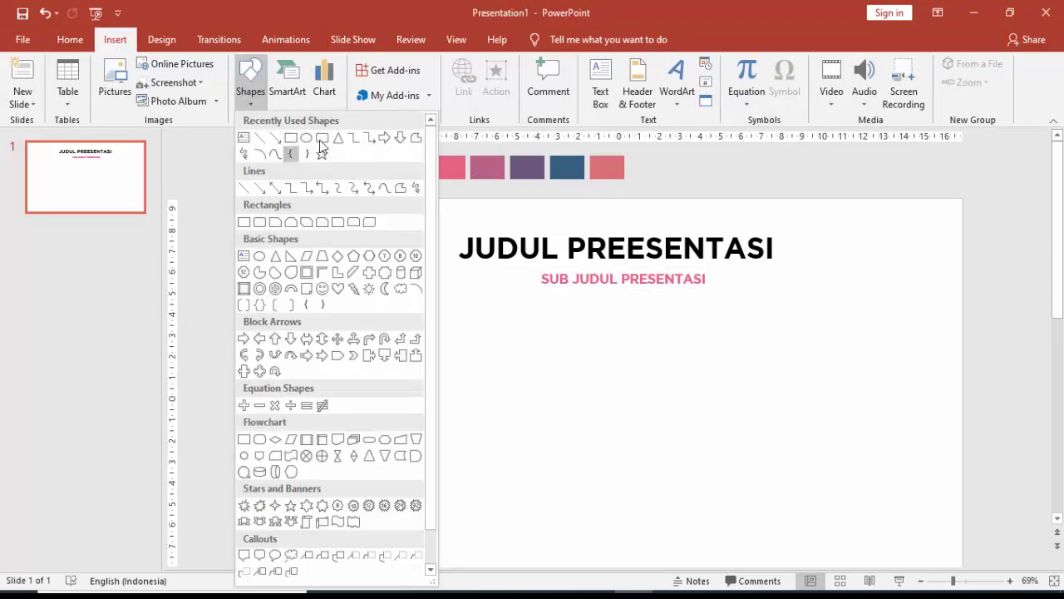
click(321, 139)
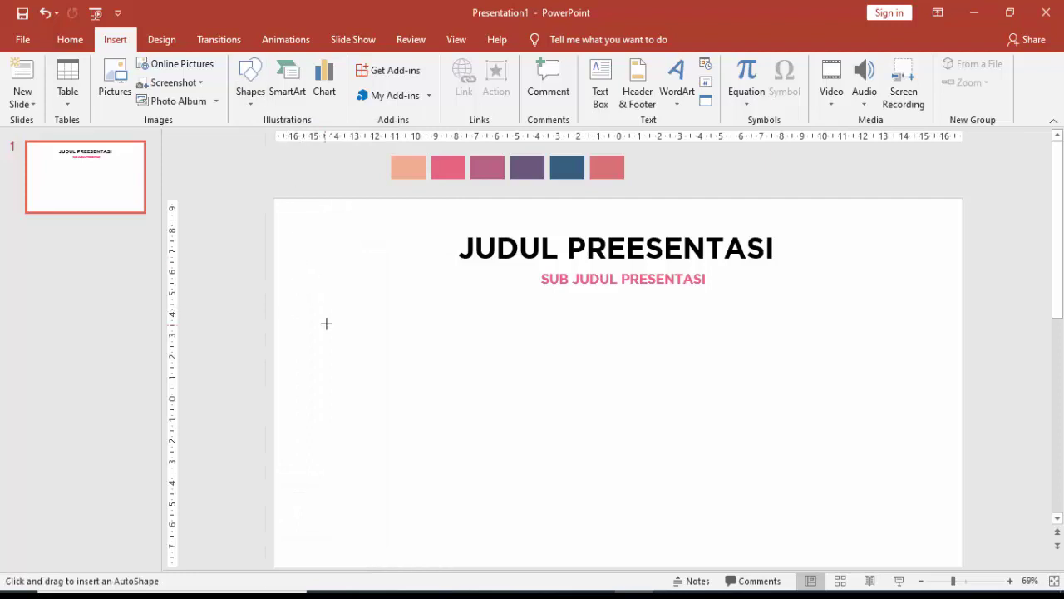
mouse_move(326, 324)
mouse_down()
mouse_move(466, 411)
mouse_move(449, 375)
mouse_up()
Fill the circle with the peach colour at 18% transparency and duplicate it.
right_click(451, 375)
click(482, 341)
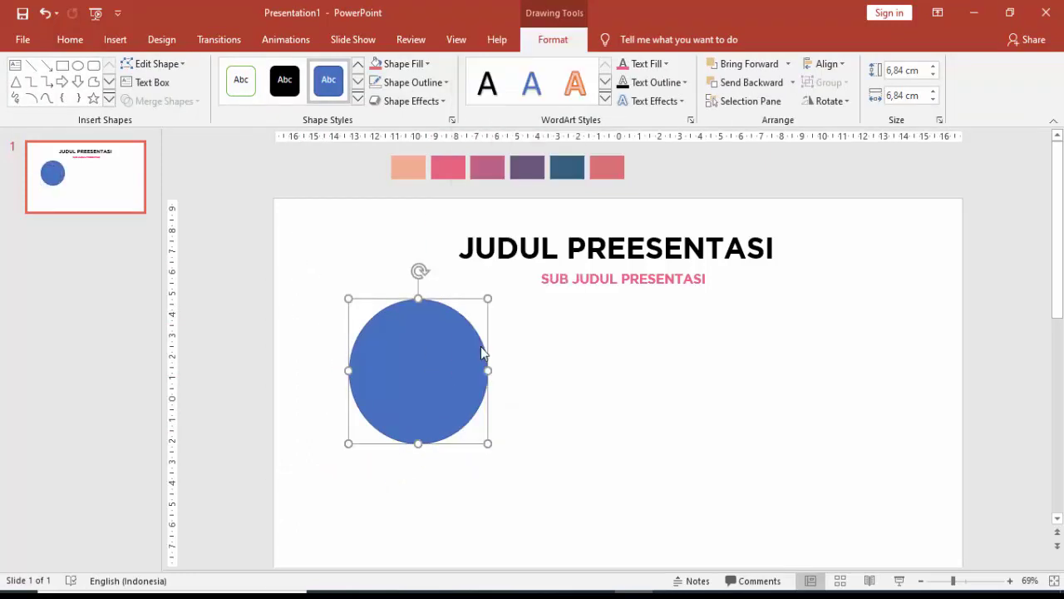
click(865, 259)
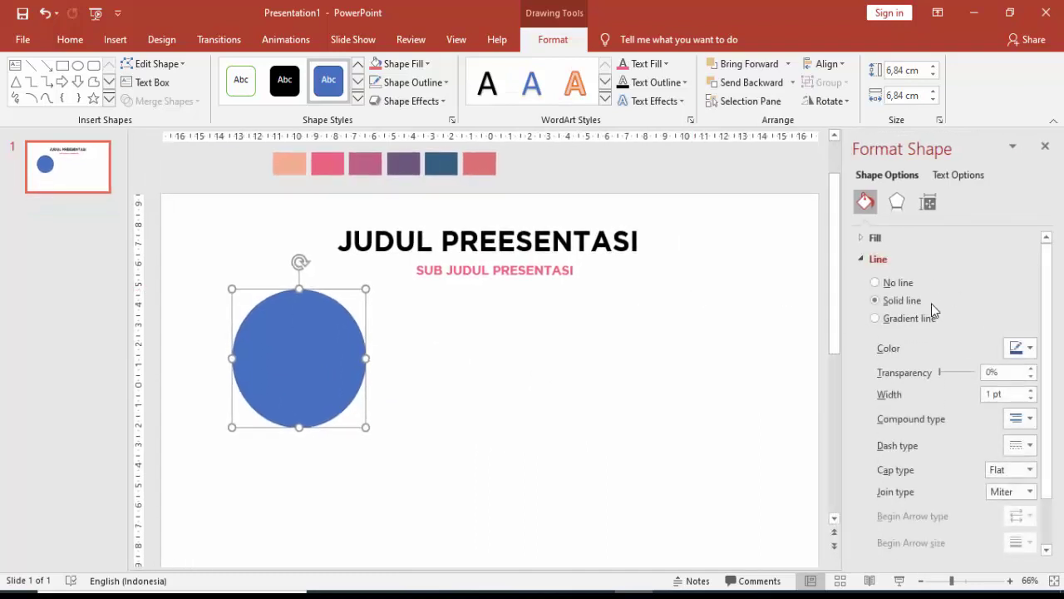
click(869, 258)
click(871, 238)
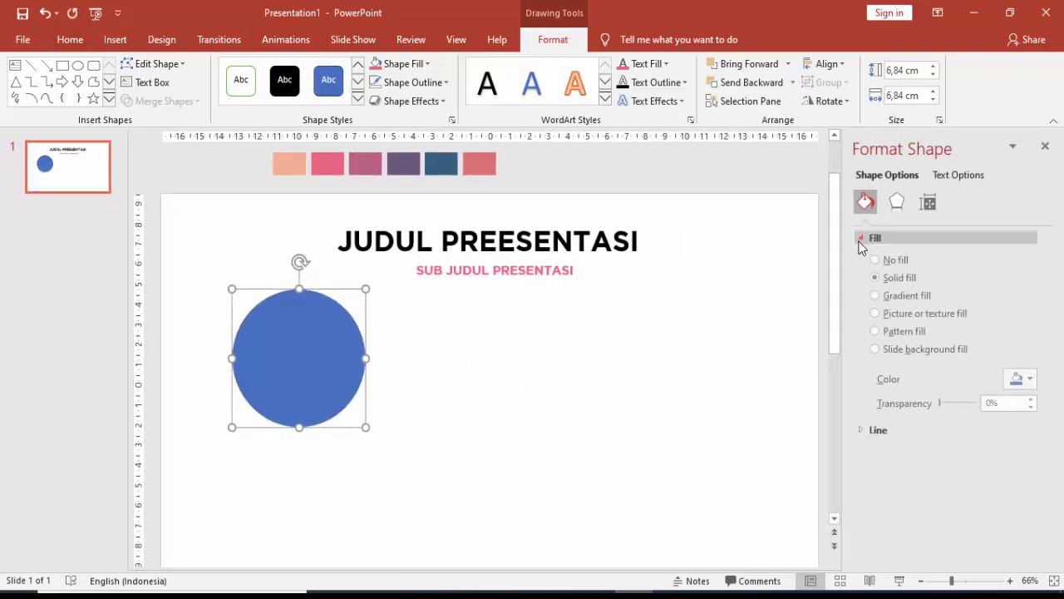
click(1020, 381)
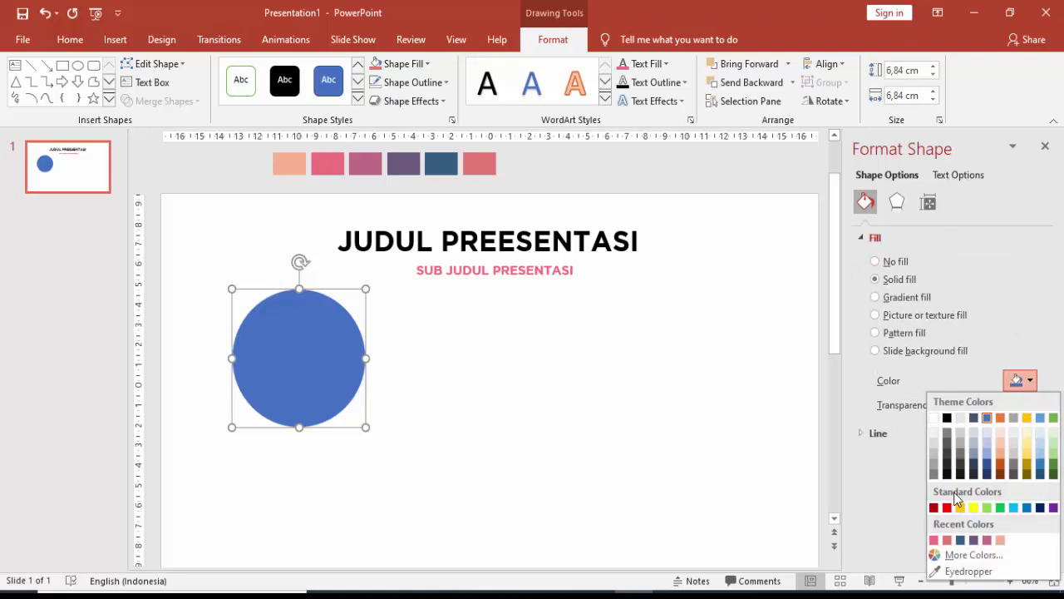
click(999, 540)
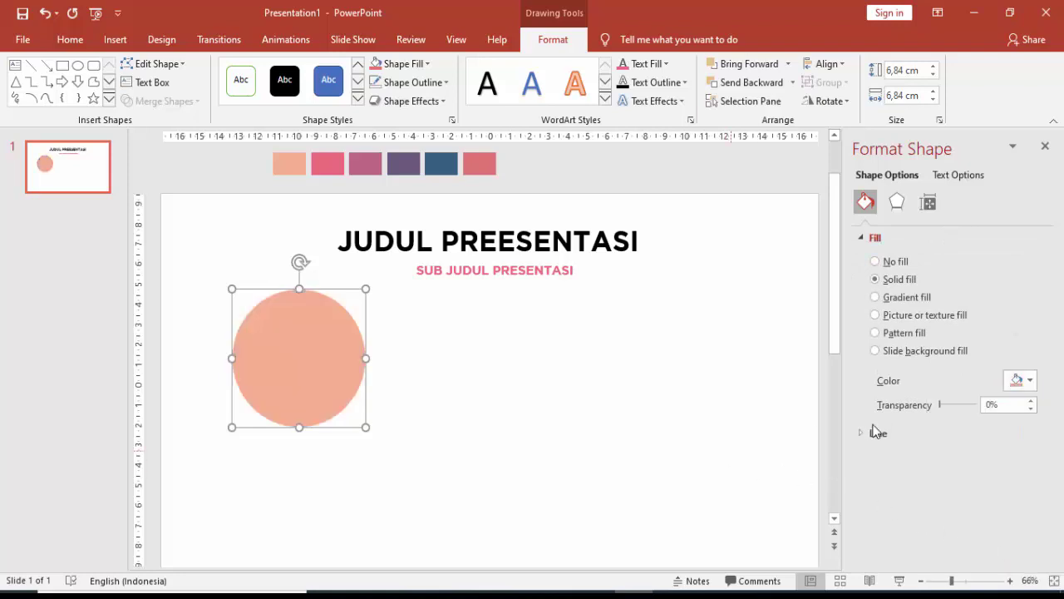
drag(940, 405, 947, 405)
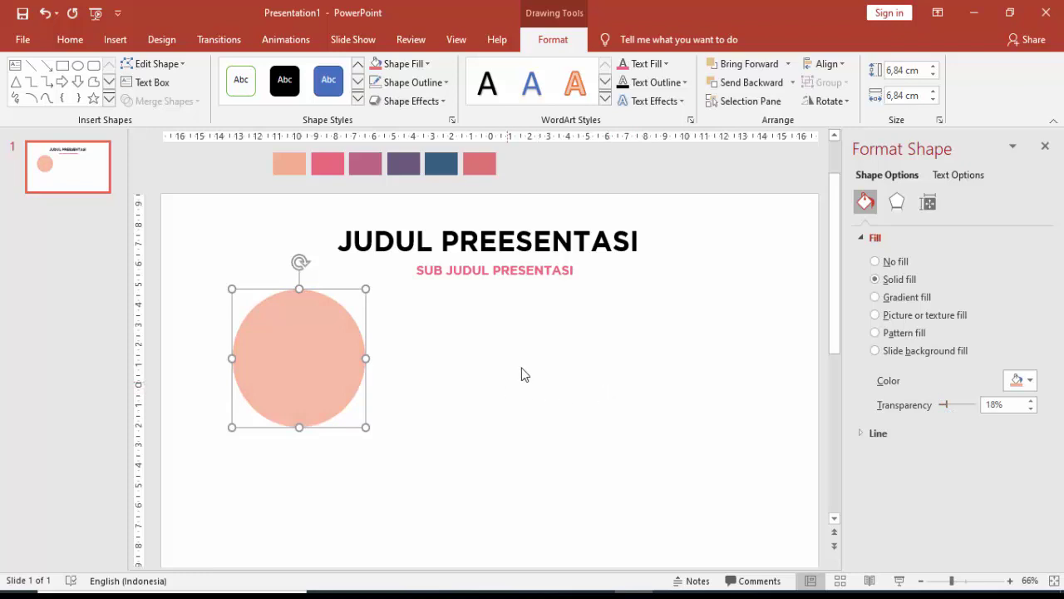
key(ctrl+d)
Place copies to the right and recolour the second and third circles mauve and dark purple.
drag(446, 356, 452, 346)
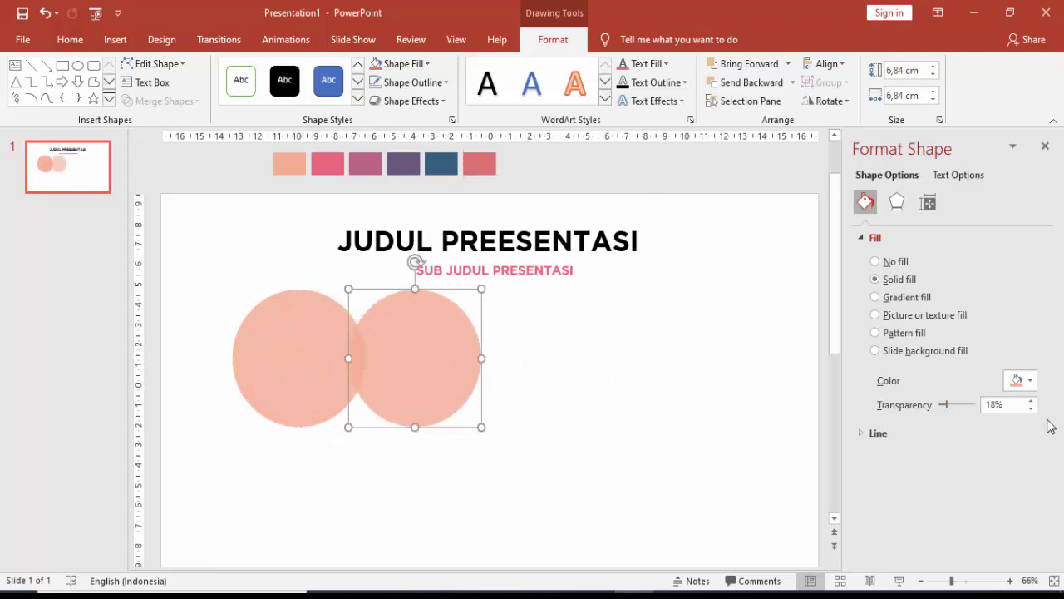
click(1029, 380)
click(1000, 541)
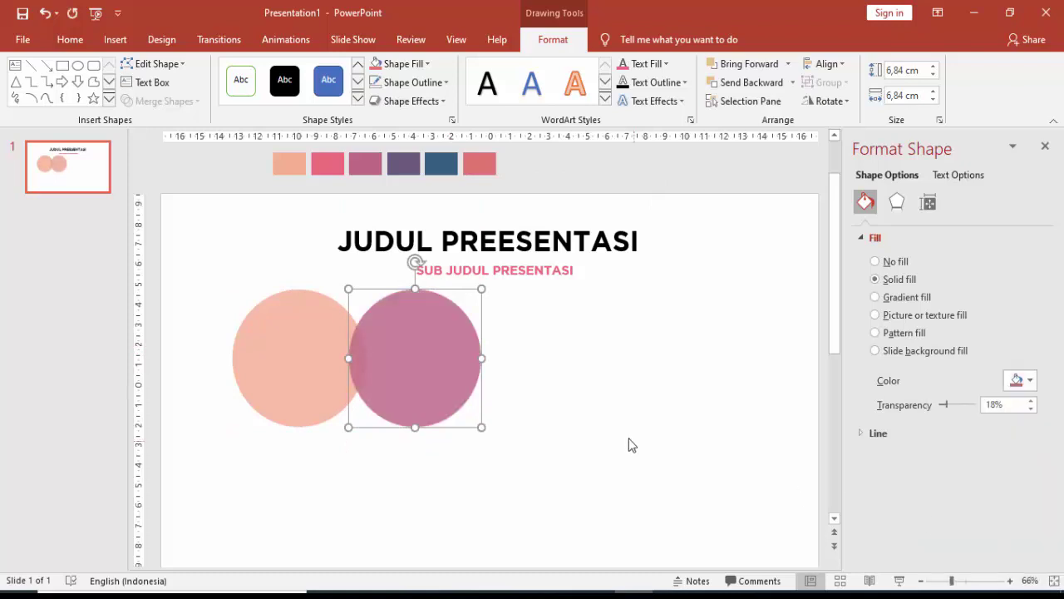
key(ctrl+d)
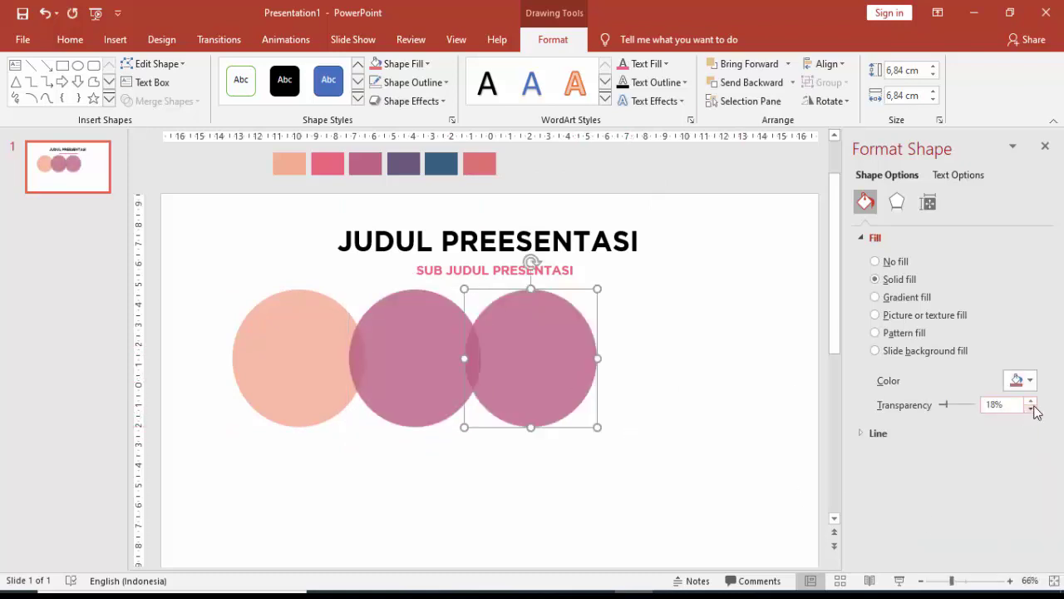
click(1030, 380)
click(1000, 540)
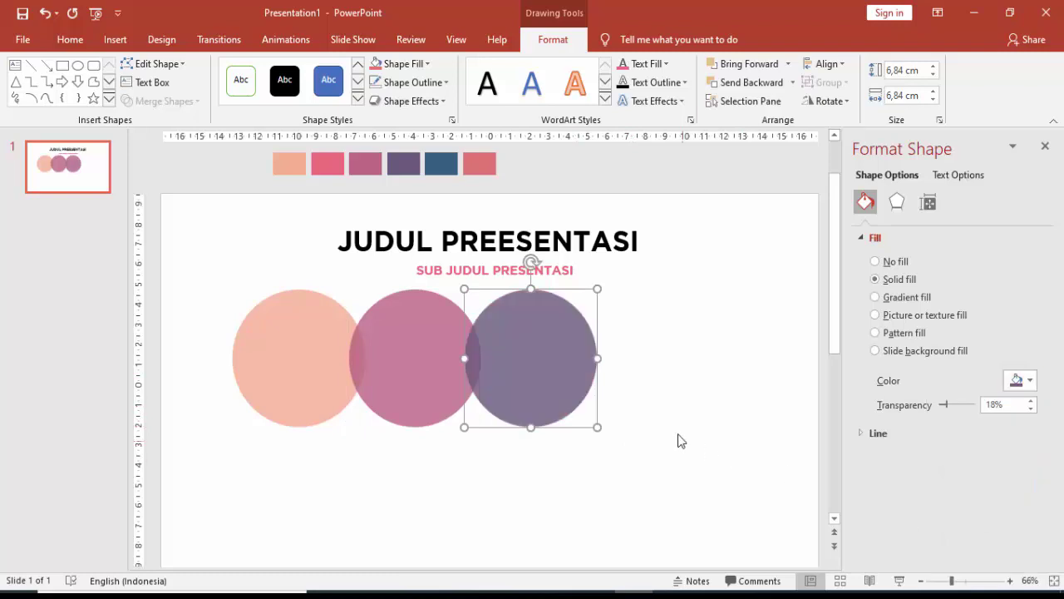
Add fourth and fifth circles coloured dark blue and coral.
key(ctrl+d)
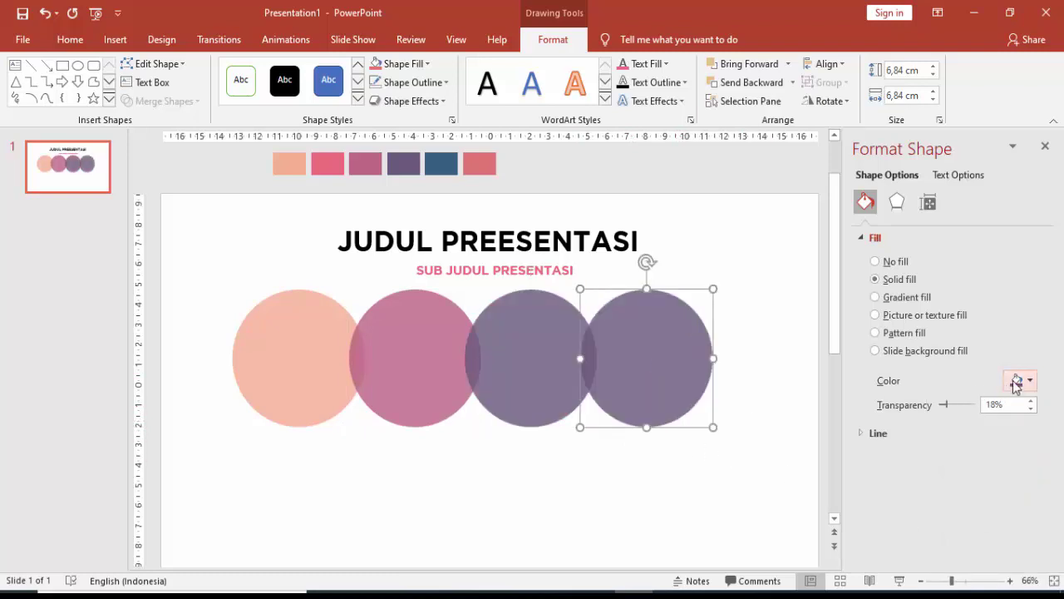
click(1018, 381)
click(1000, 540)
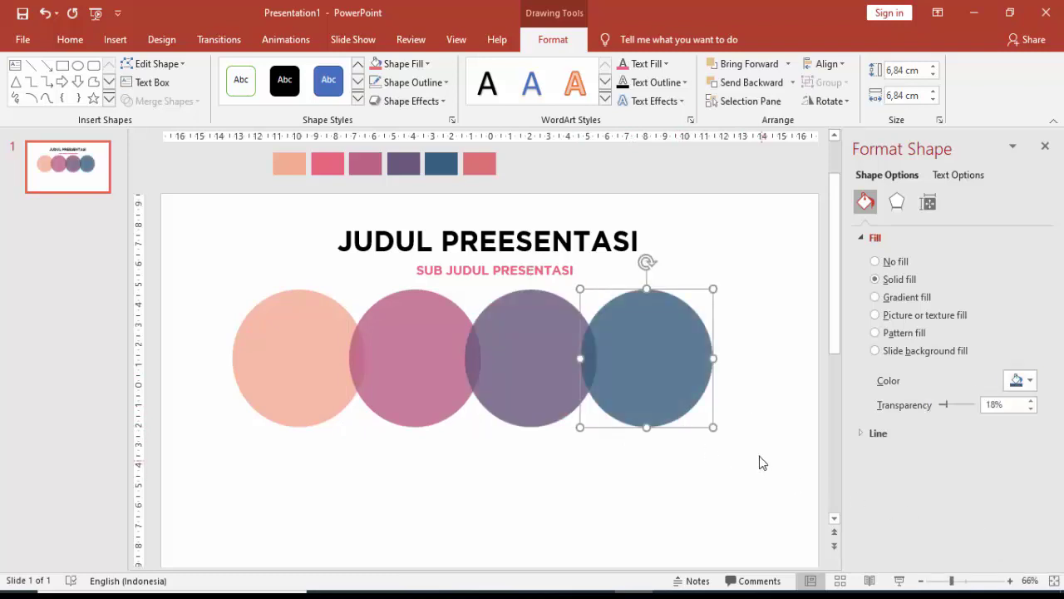
key(ctrl+d)
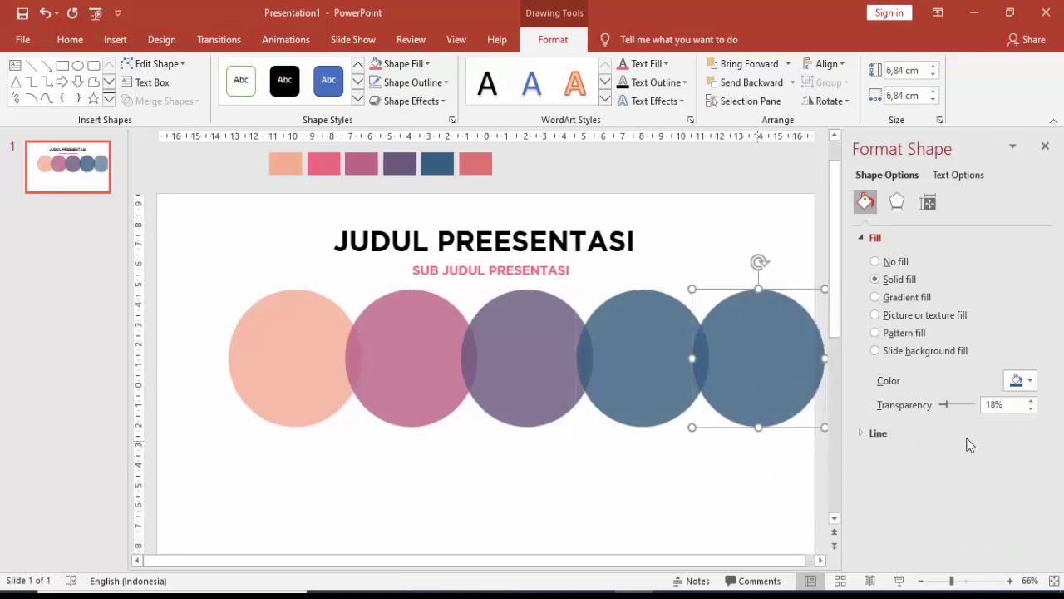
click(1017, 381)
click(1000, 540)
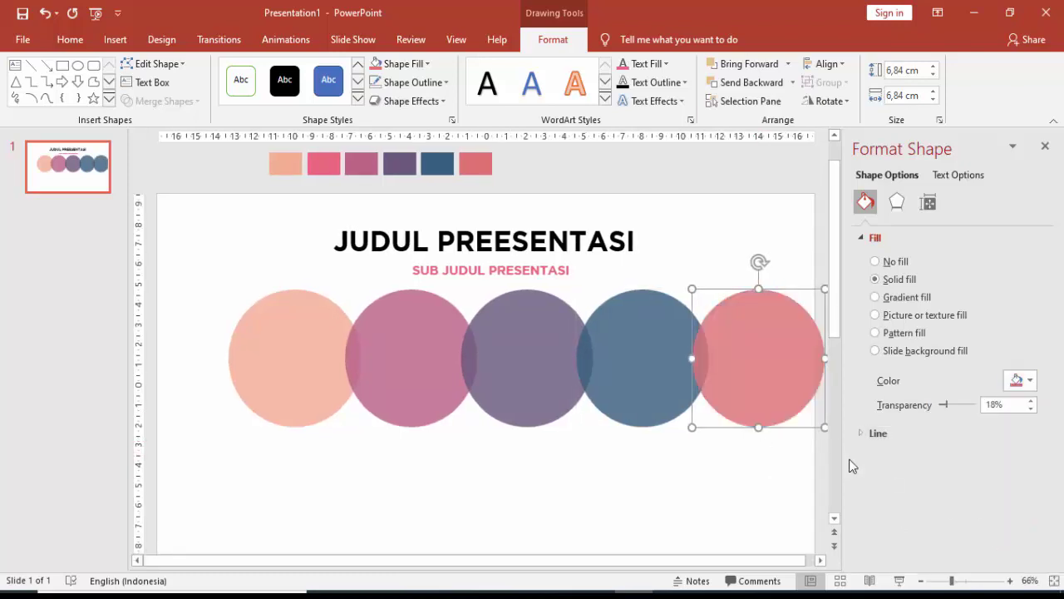
Select all five circles together.
shift+click(653, 374)
shift+click(542, 373)
shift+click(421, 370)
shift+click(327, 350)
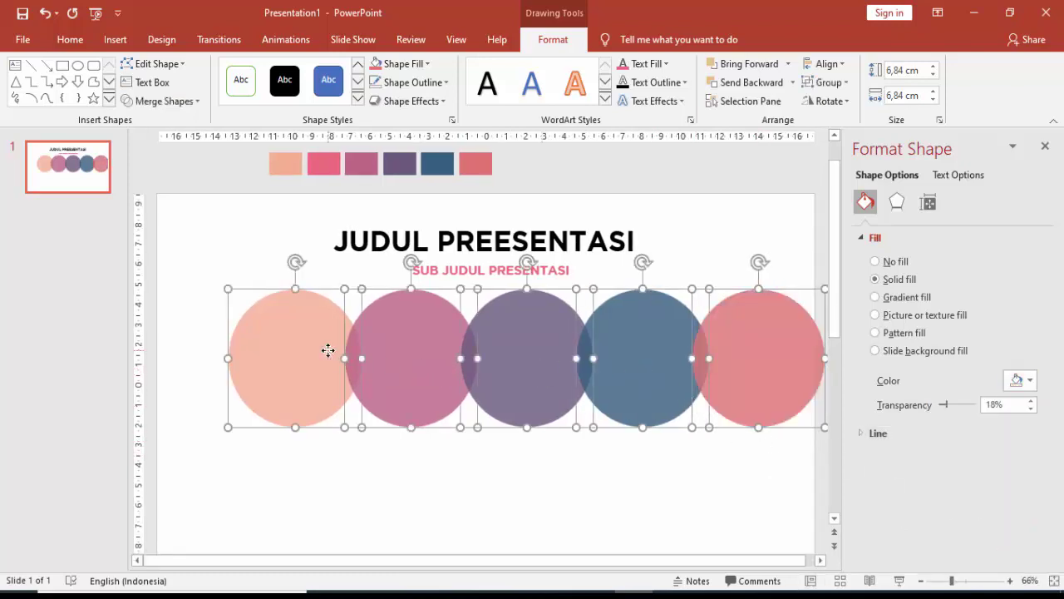
Centre the row of five circles on the slide.
drag(409, 358, 365, 366)
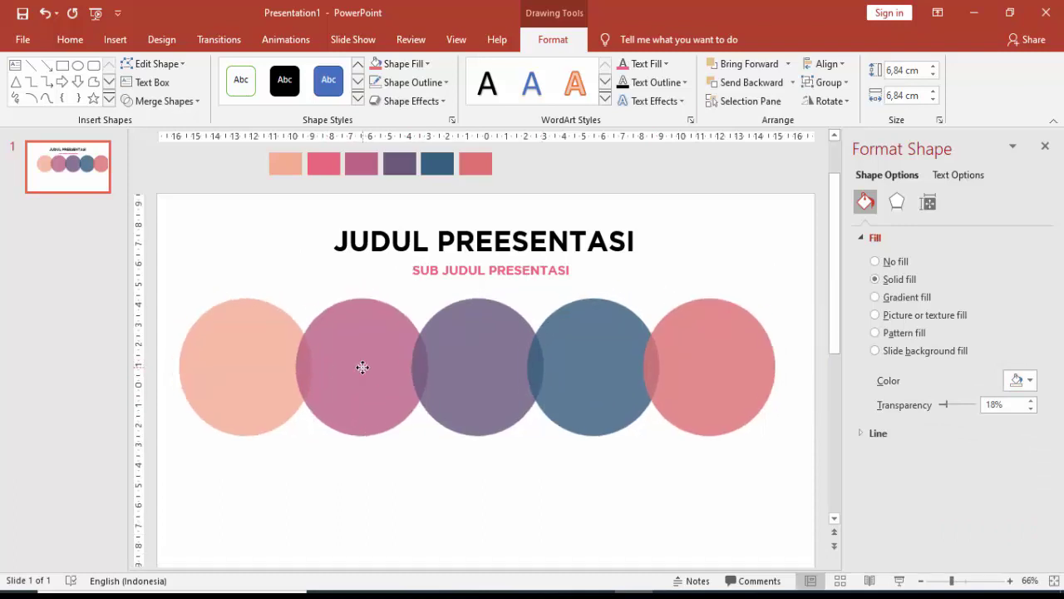
drag(365, 367, 369, 373)
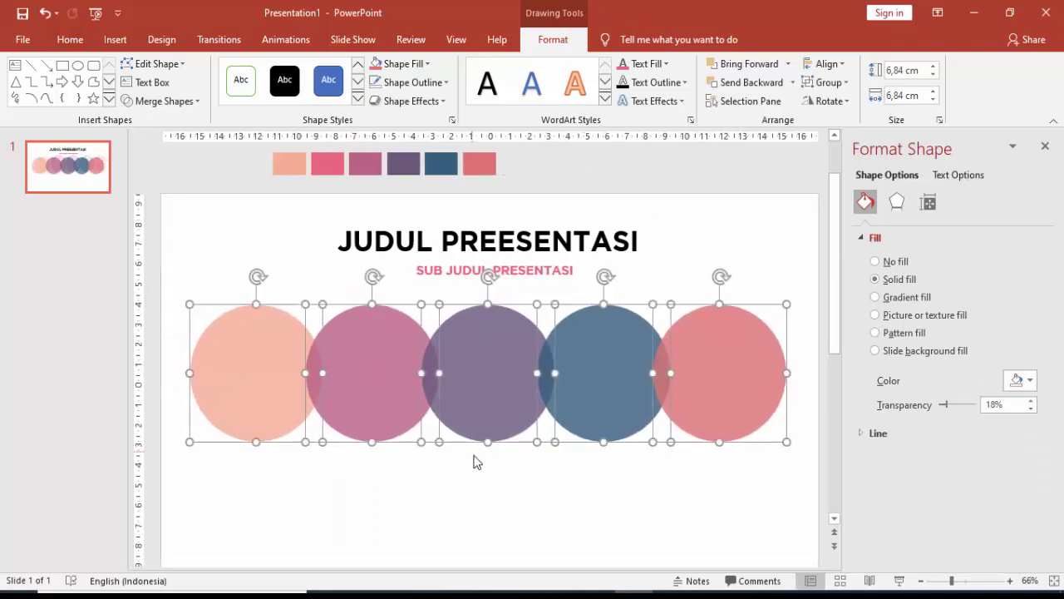
click(474, 458)
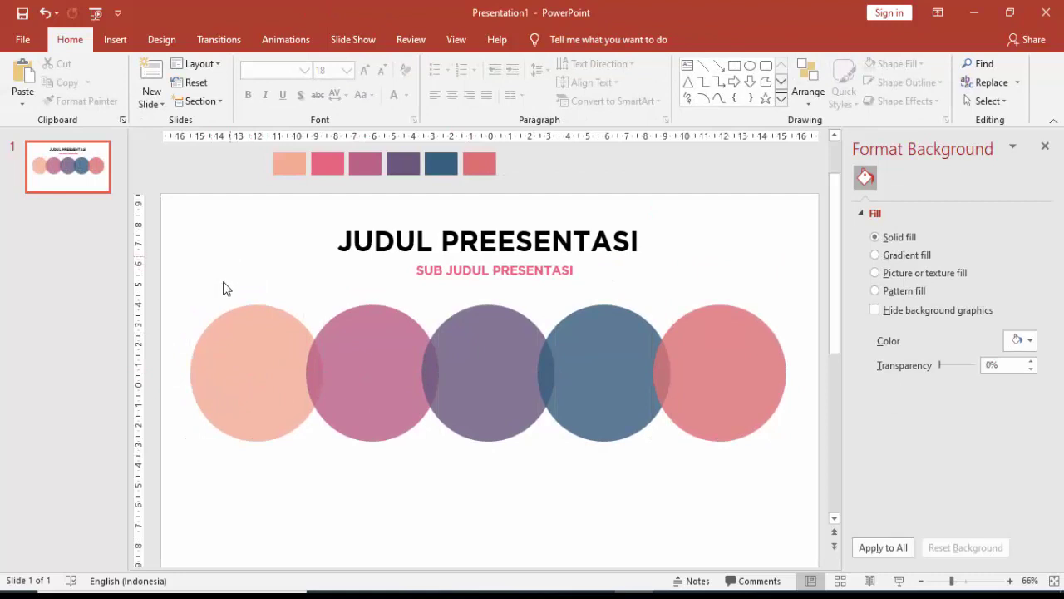
Insert the 24-hours-phone-service picture from ICON > SVG > SVG BUSINESS.
click(115, 39)
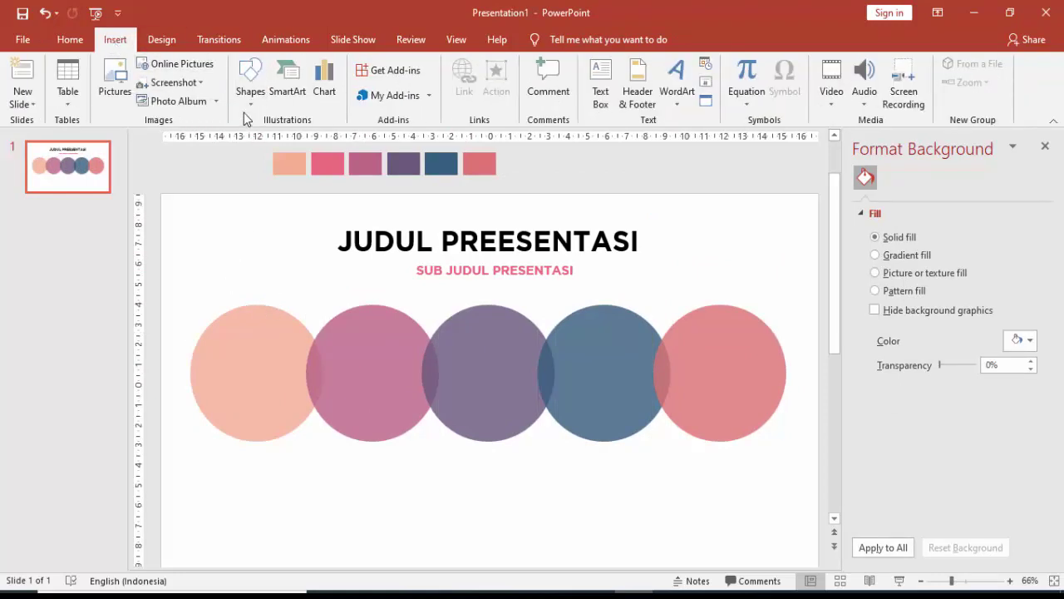
click(114, 79)
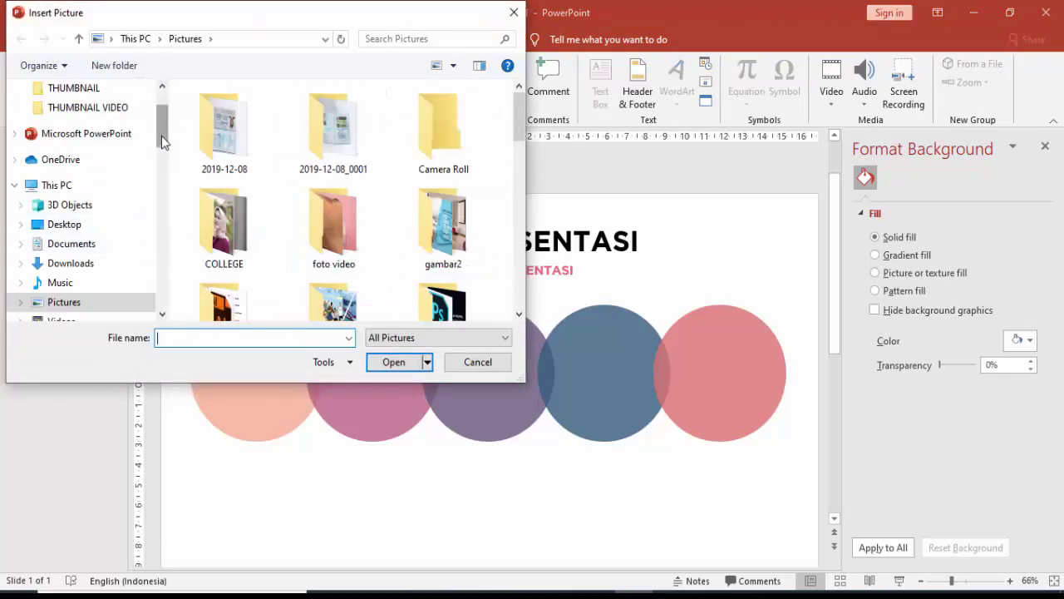
drag(163, 142, 166, 300)
click(124, 224)
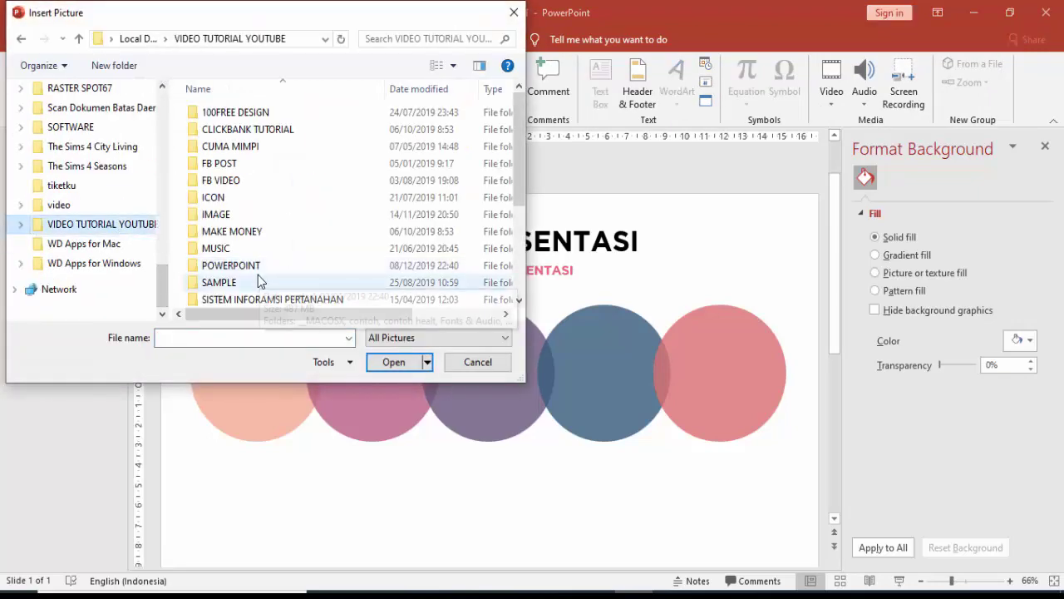
double_click(226, 199)
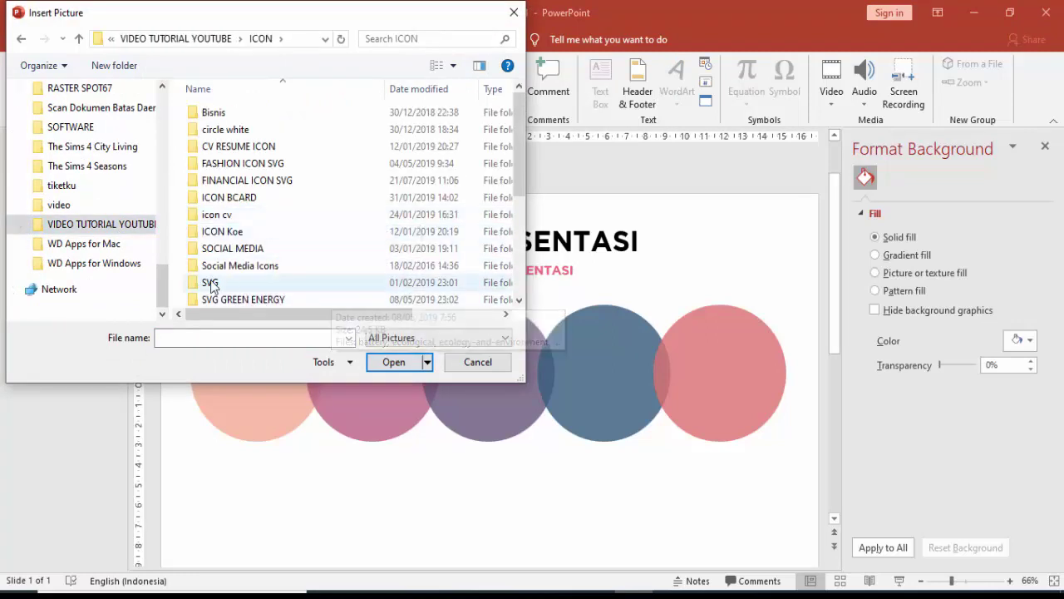
double_click(209, 282)
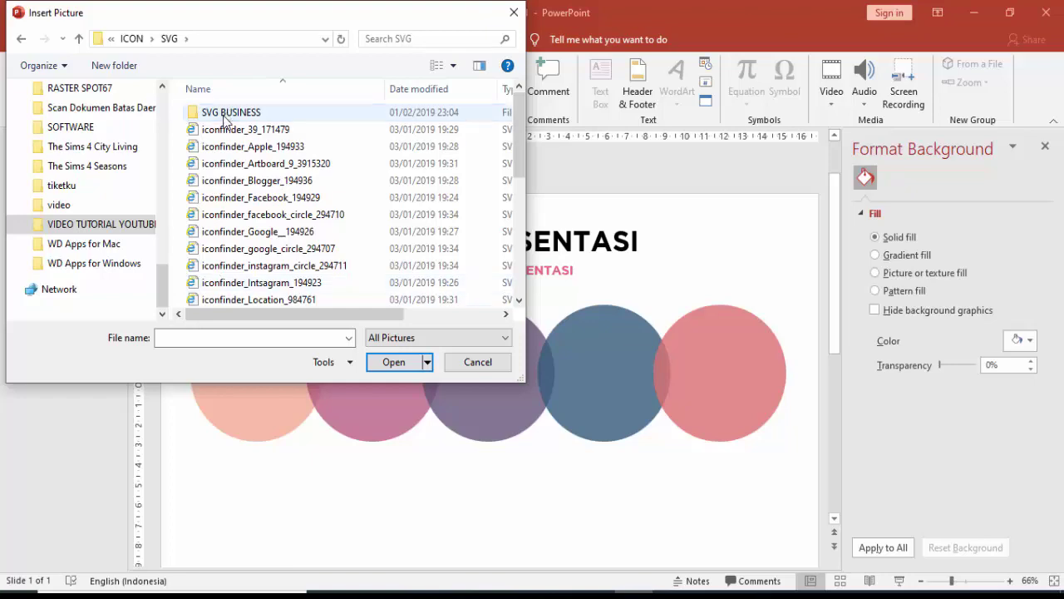
double_click(226, 112)
click(223, 114)
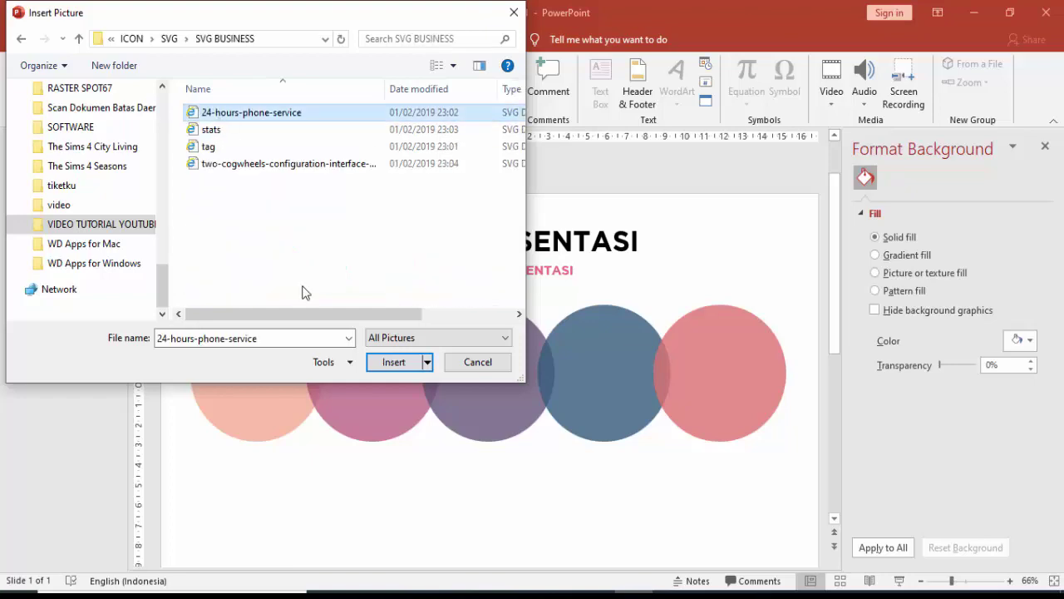
click(389, 362)
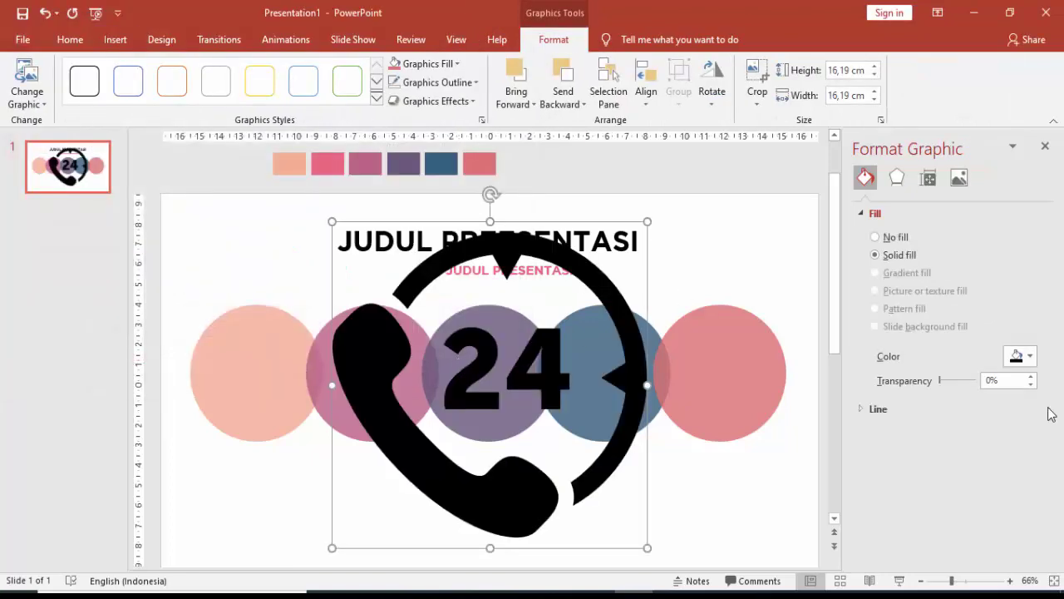
Make the phone icon white, shrink it to 2.58 cm and centre it in the peach circle.
click(1023, 356)
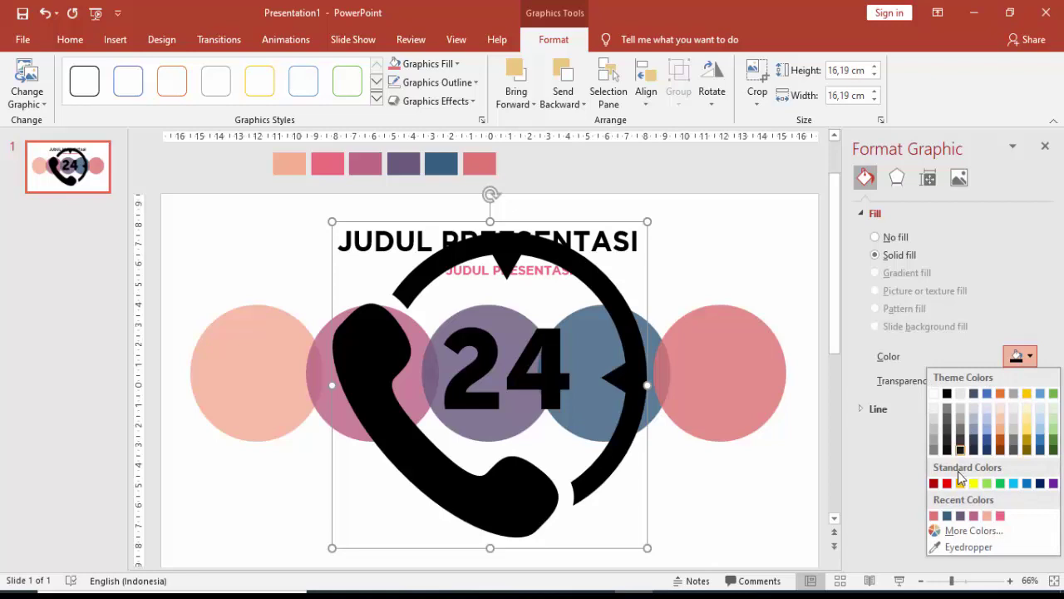
click(934, 395)
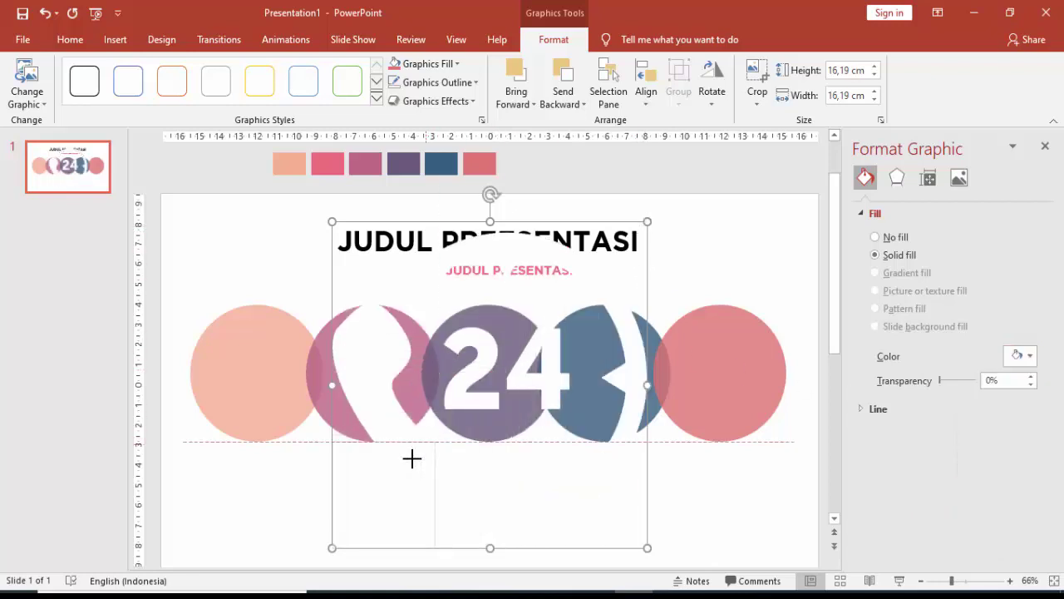
drag(412, 458, 405, 469)
drag(351, 508, 267, 378)
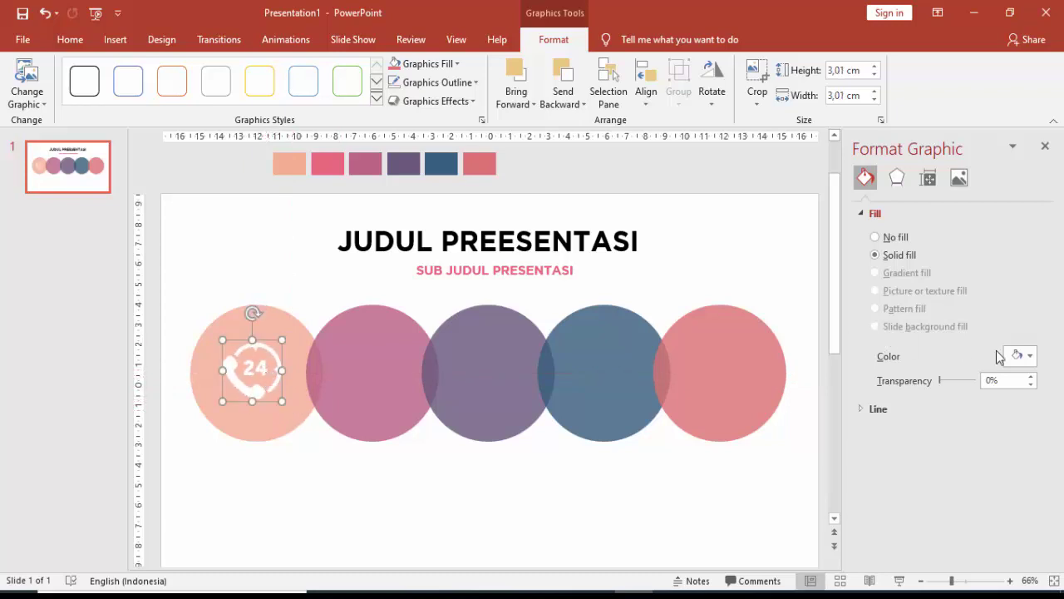
click(1016, 356)
click(930, 487)
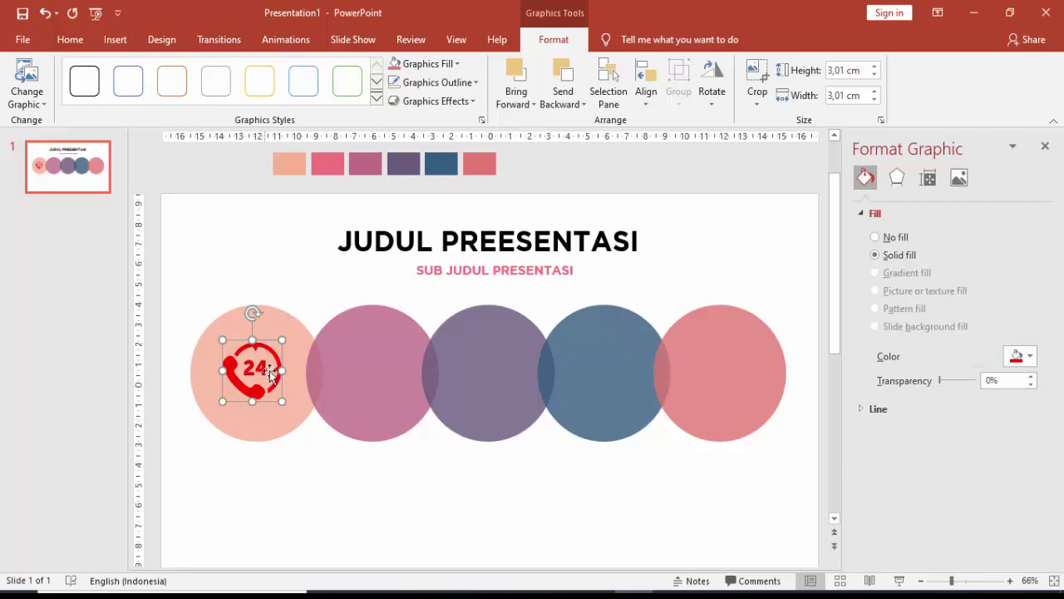
click(1017, 356)
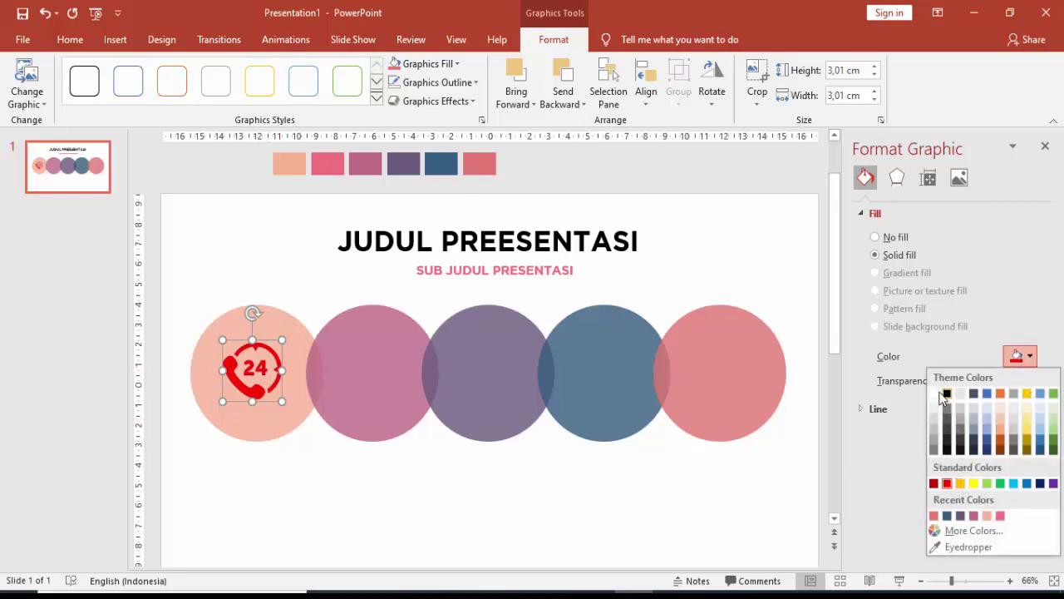
click(935, 394)
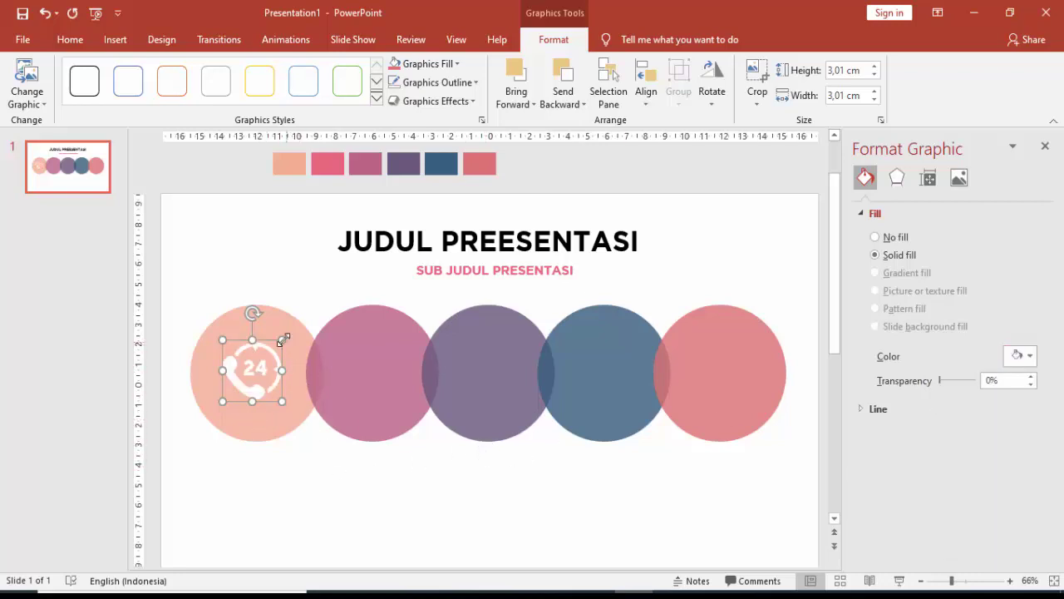
drag(281, 340, 268, 380)
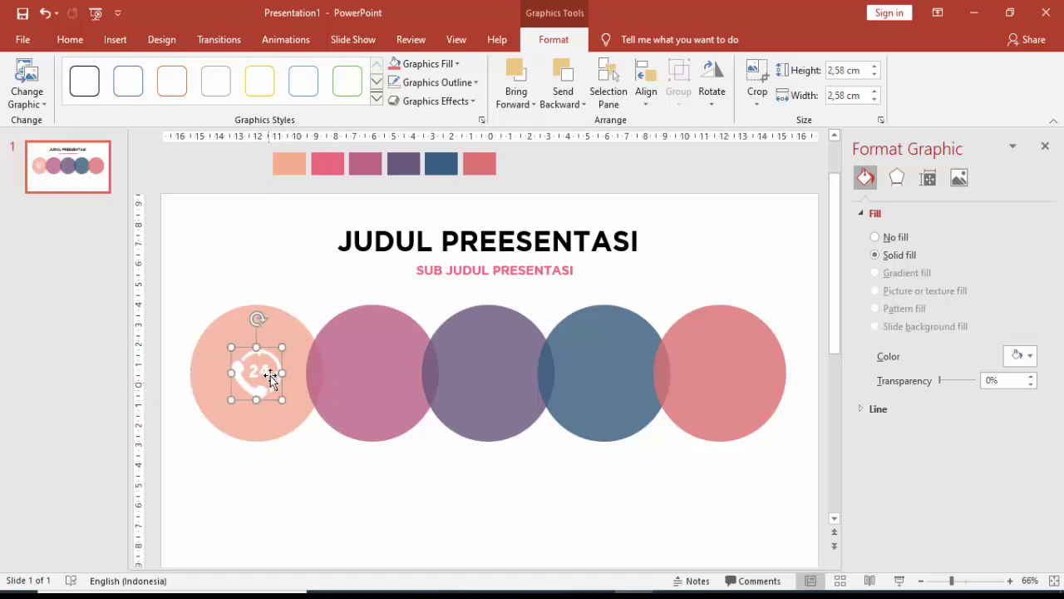
Insert the stats growth-chart icon, make it white and place it in the mauve circle.
click(115, 46)
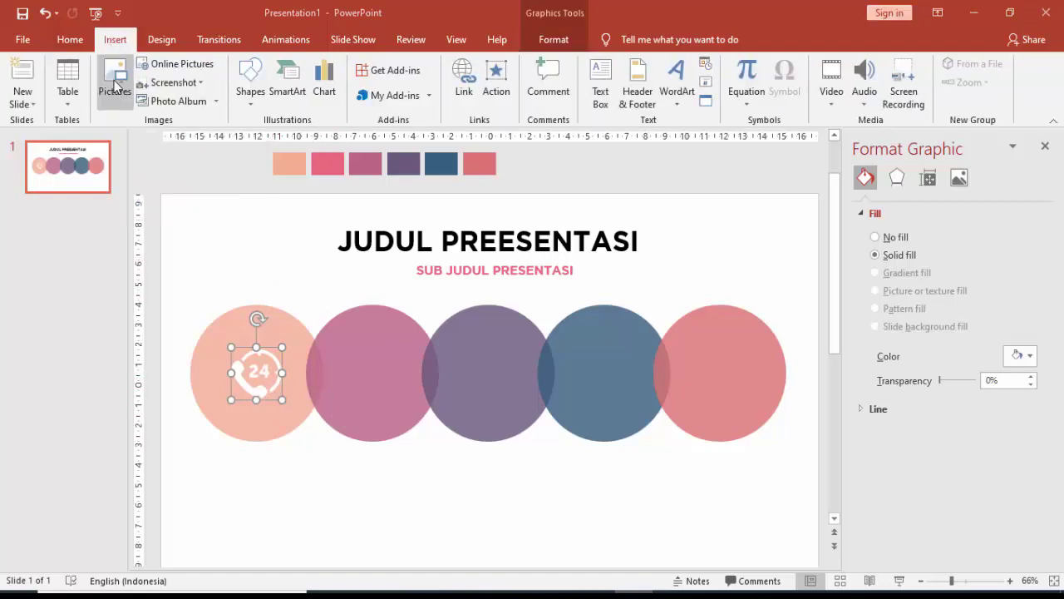
click(117, 84)
double_click(202, 131)
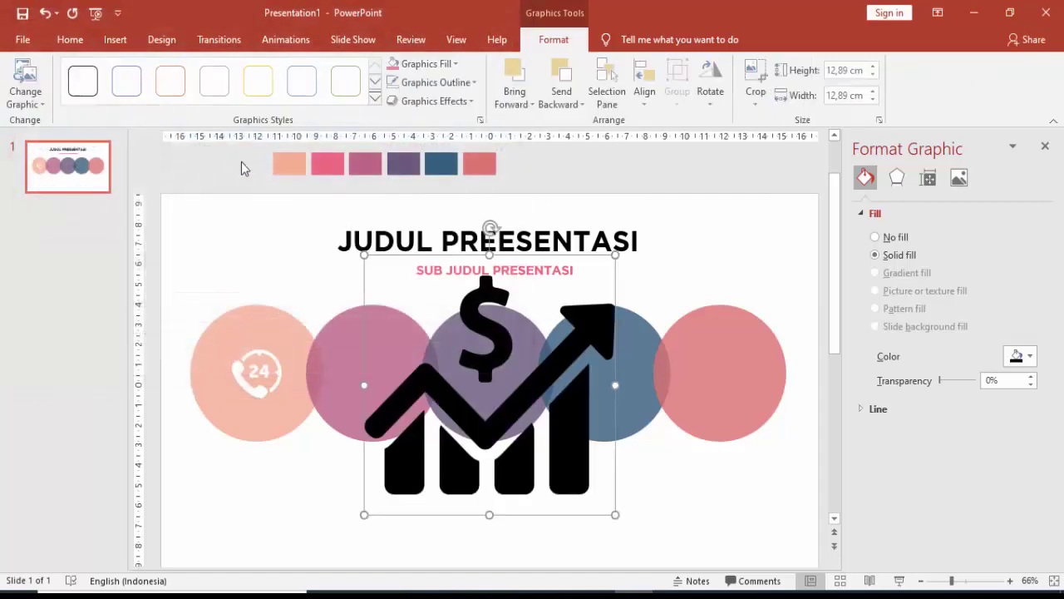
click(1018, 356)
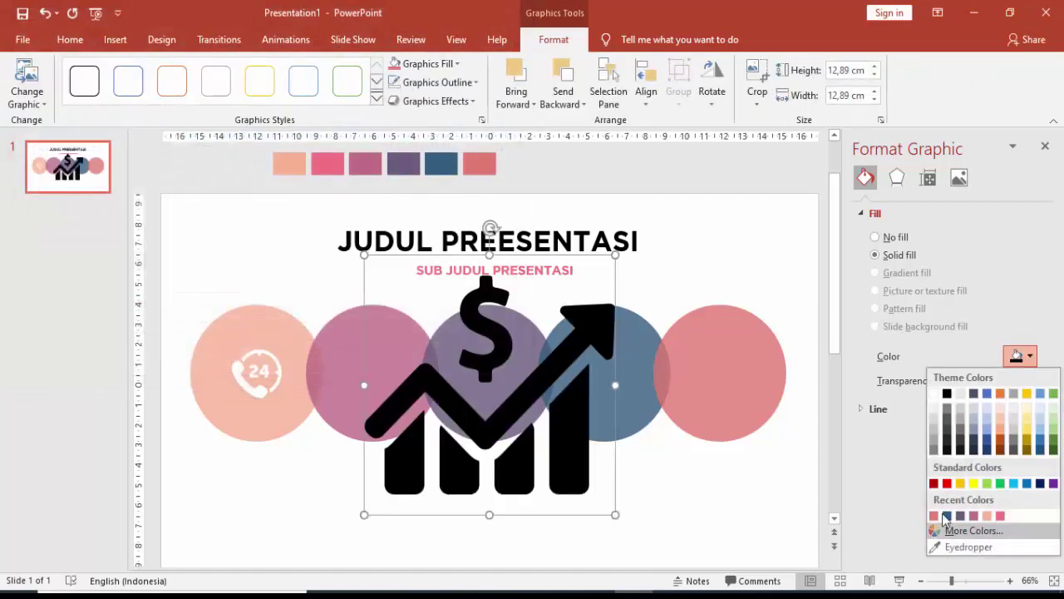
click(935, 394)
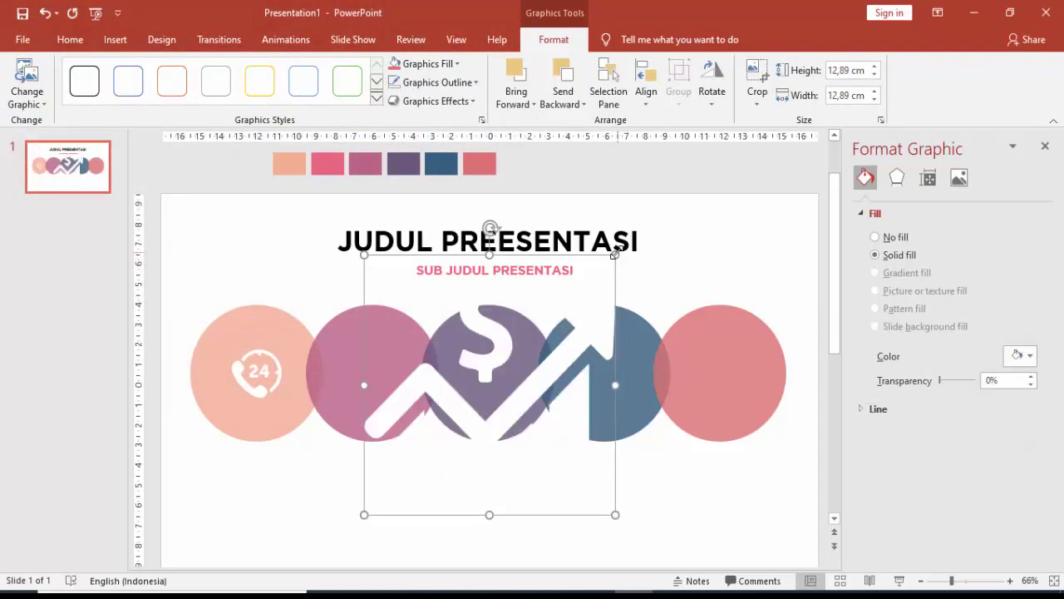
mouse_move(615, 251)
mouse_down()
mouse_move(423, 429)
mouse_move(365, 395)
mouse_move(376, 390)
mouse_up()
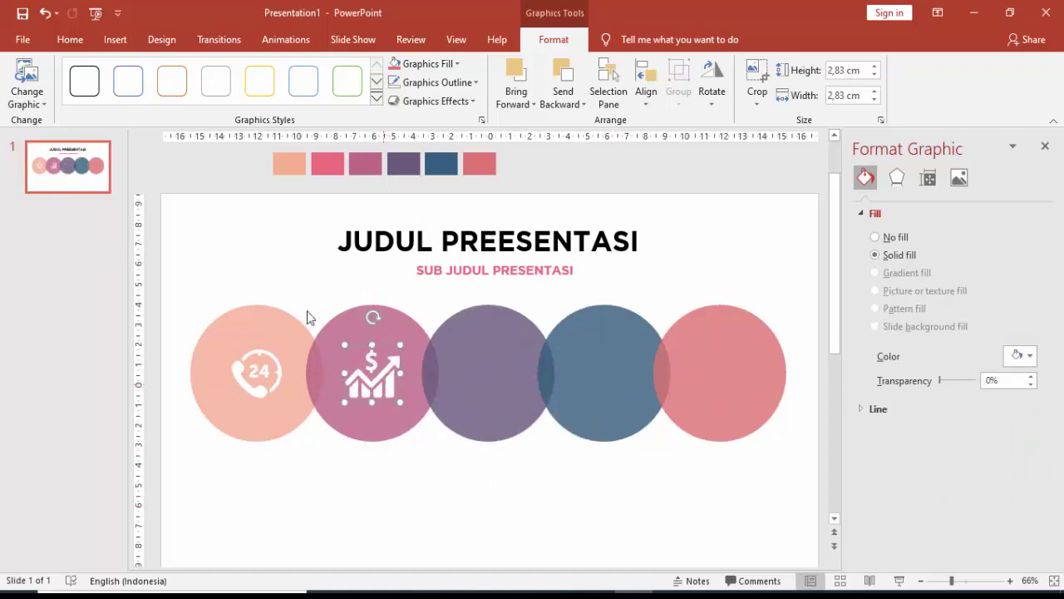
Insert the discount-tag icon, make it white and centre it at 2.84 cm in the purple circle.
click(114, 39)
click(112, 83)
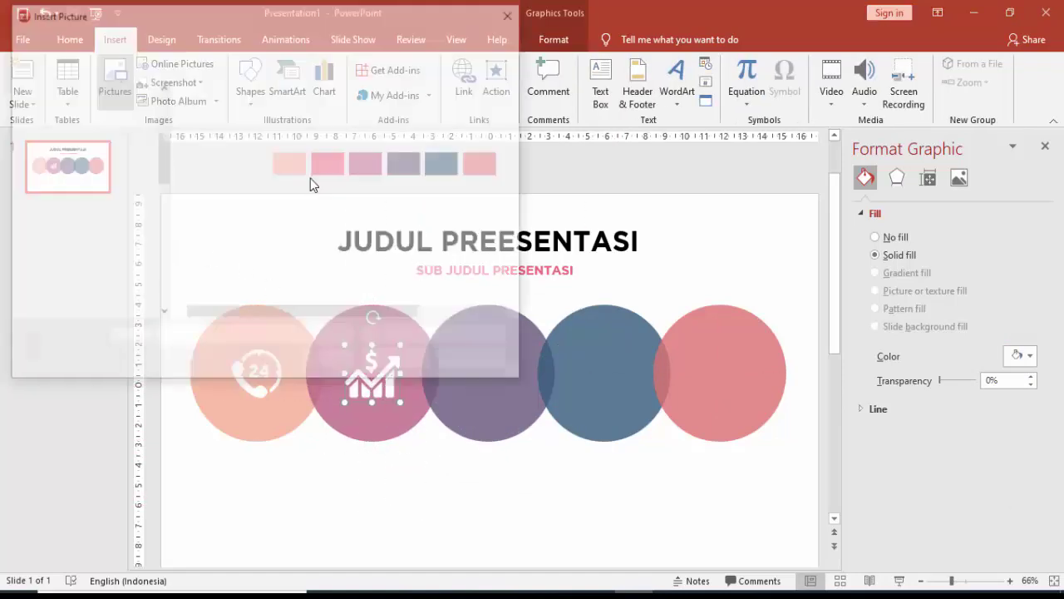
double_click(208, 146)
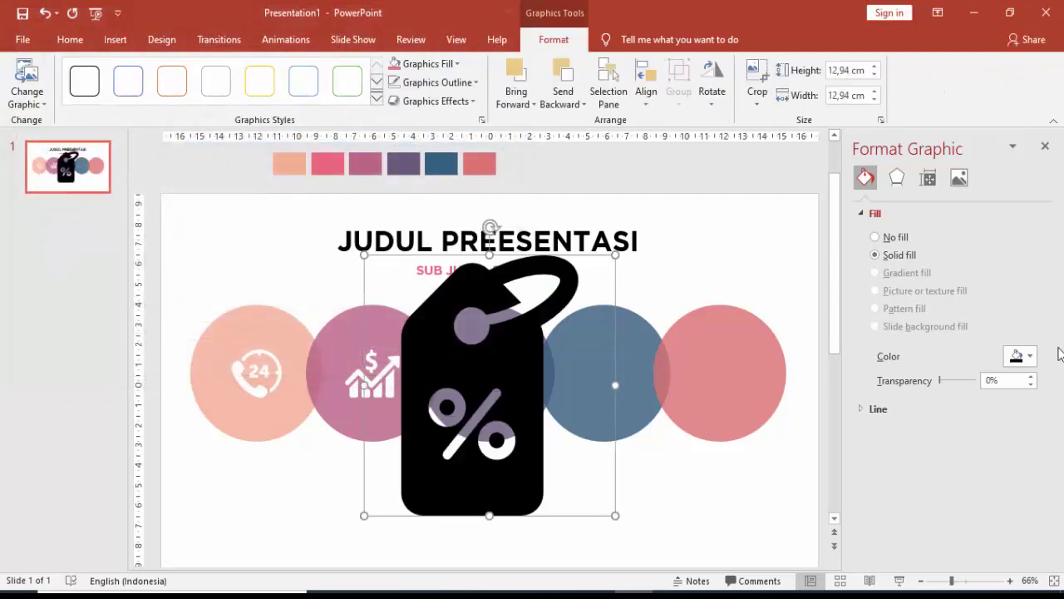
click(1029, 358)
click(934, 394)
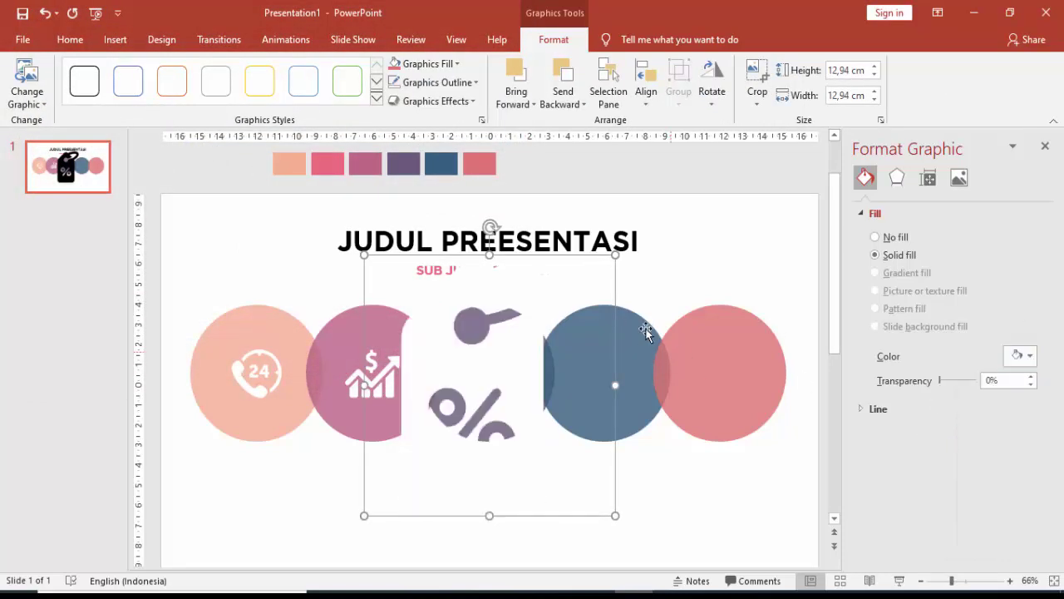
mouse_move(505, 411)
mouse_down()
mouse_move(459, 476)
mouse_move(496, 387)
mouse_move(518, 400)
mouse_move(500, 378)
mouse_up()
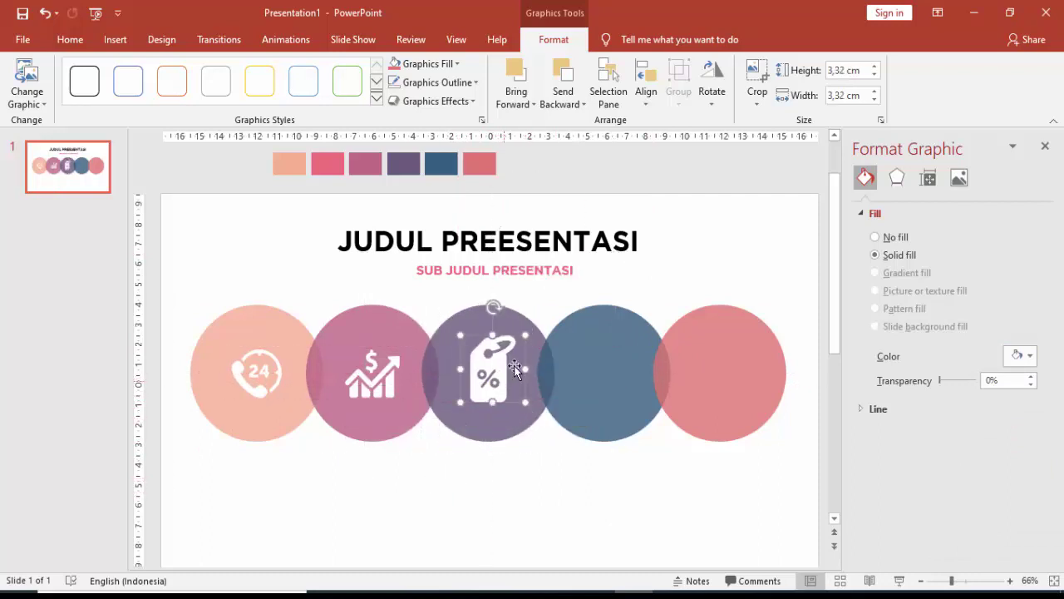
drag(527, 332, 502, 366)
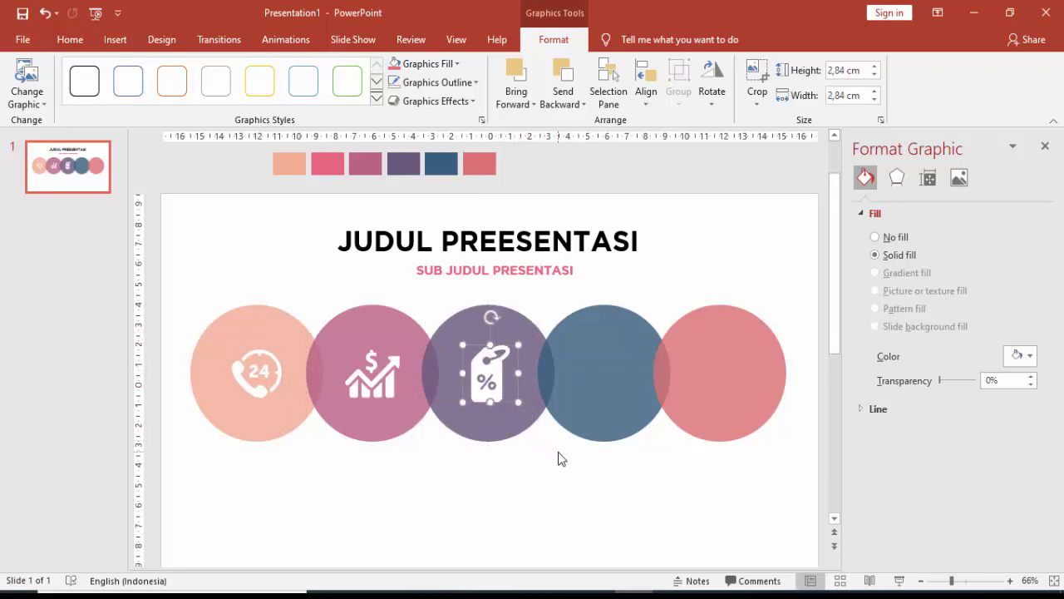
Insert the two-cogwheels icon, make it white, shrink it to about 3 cm in the blue circle.
click(115, 39)
click(114, 79)
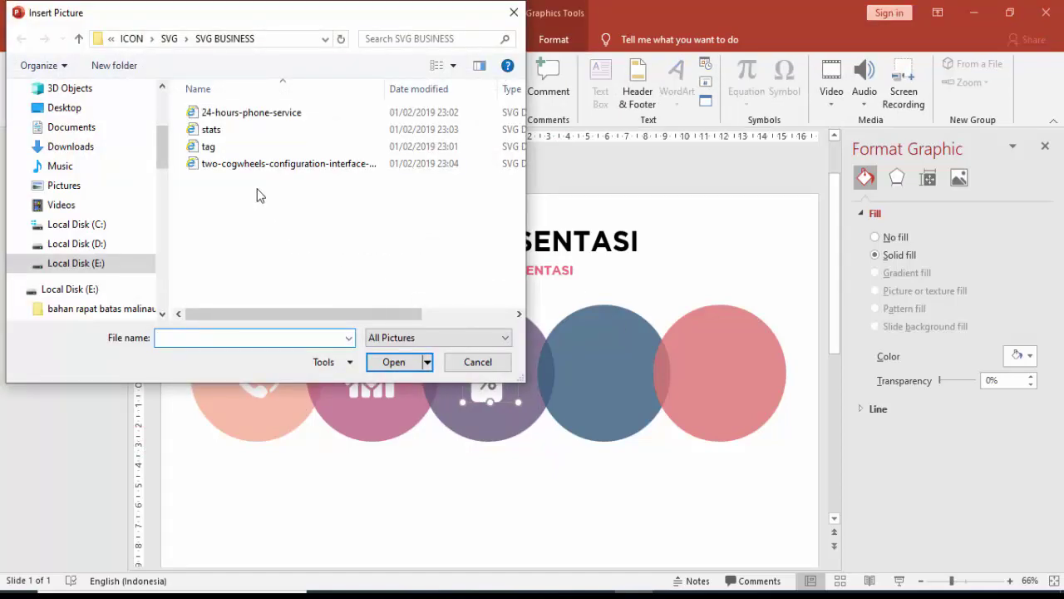
double_click(274, 163)
click(1019, 361)
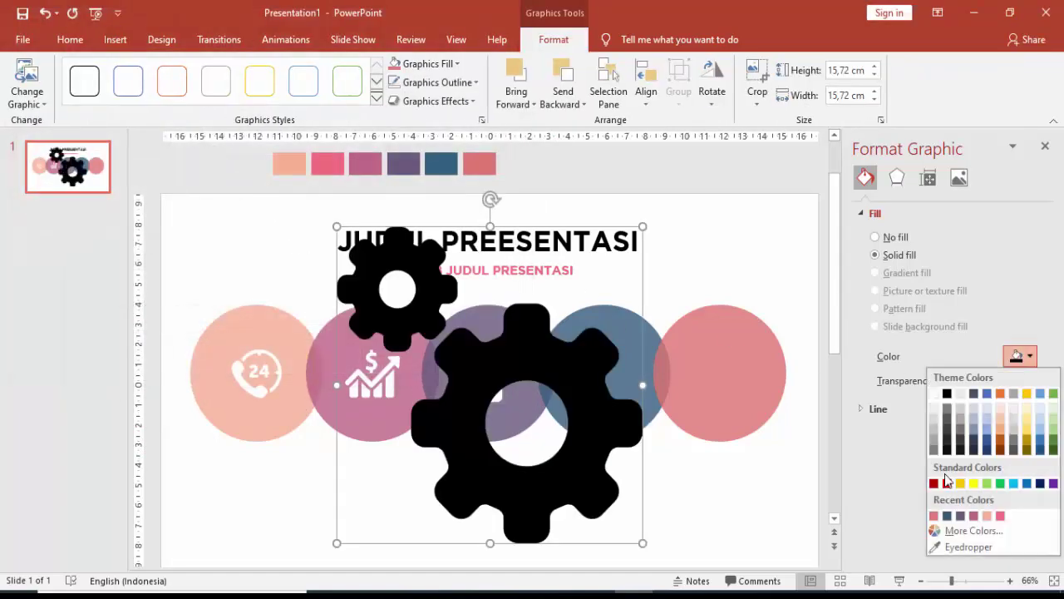
click(934, 393)
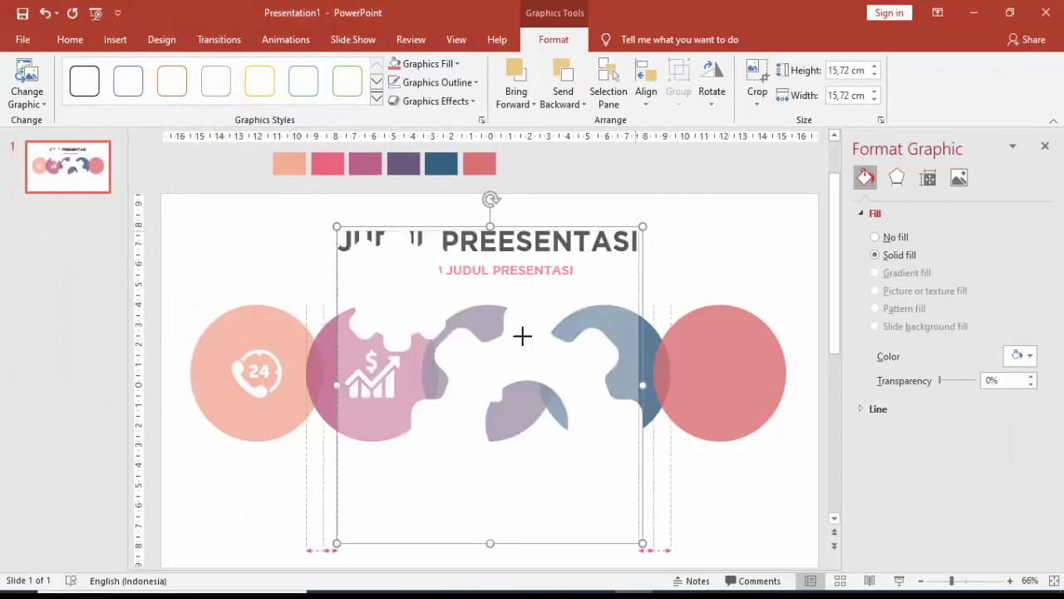
drag(395, 479, 401, 474)
drag(370, 509, 611, 380)
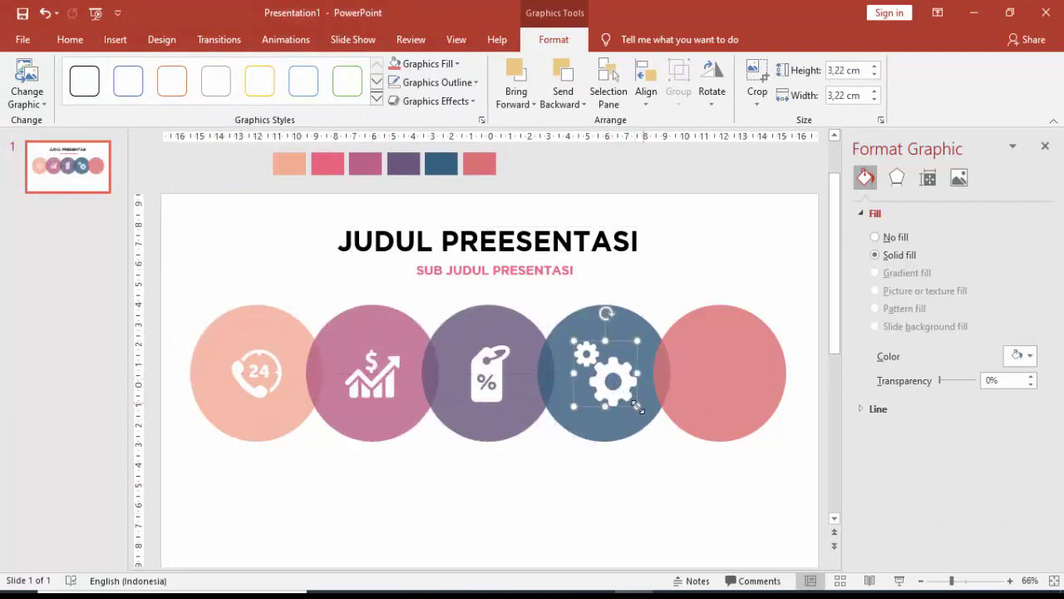
Insert the iconfinder_Facebook_194929 picture from the SVG folder.
click(115, 39)
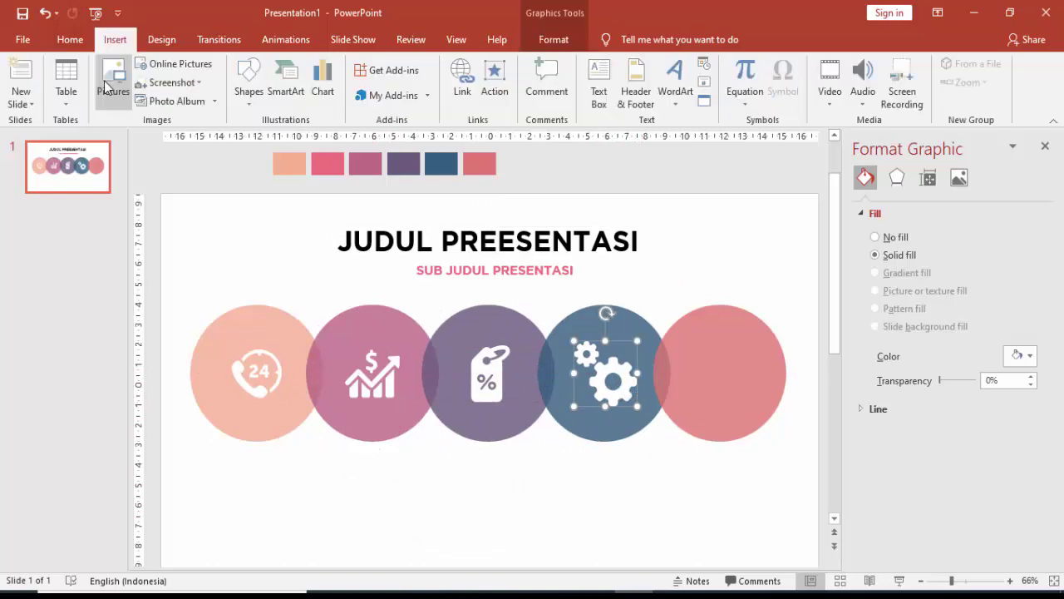
click(115, 83)
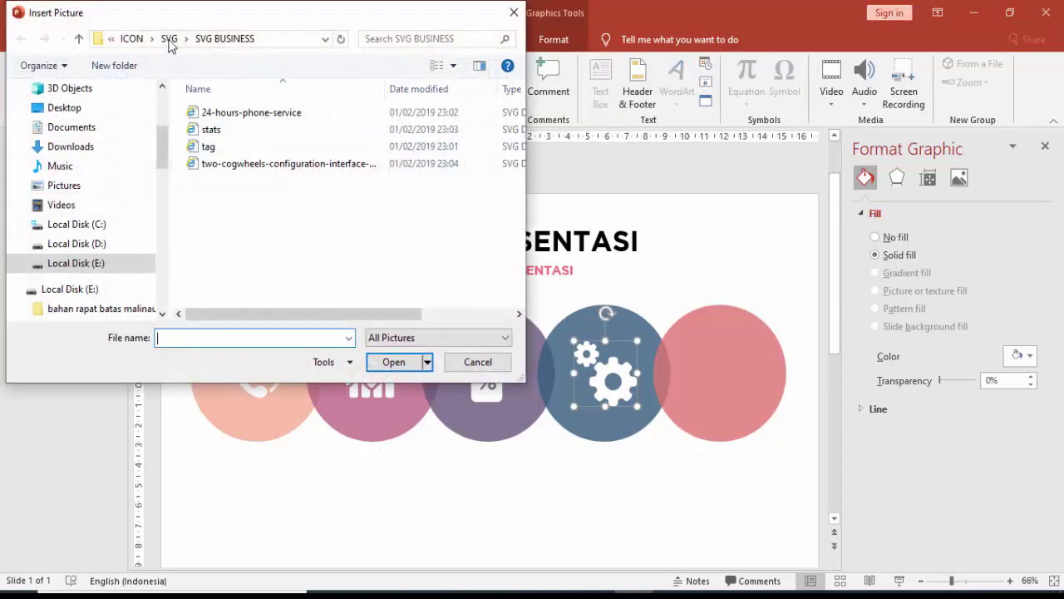
click(170, 39)
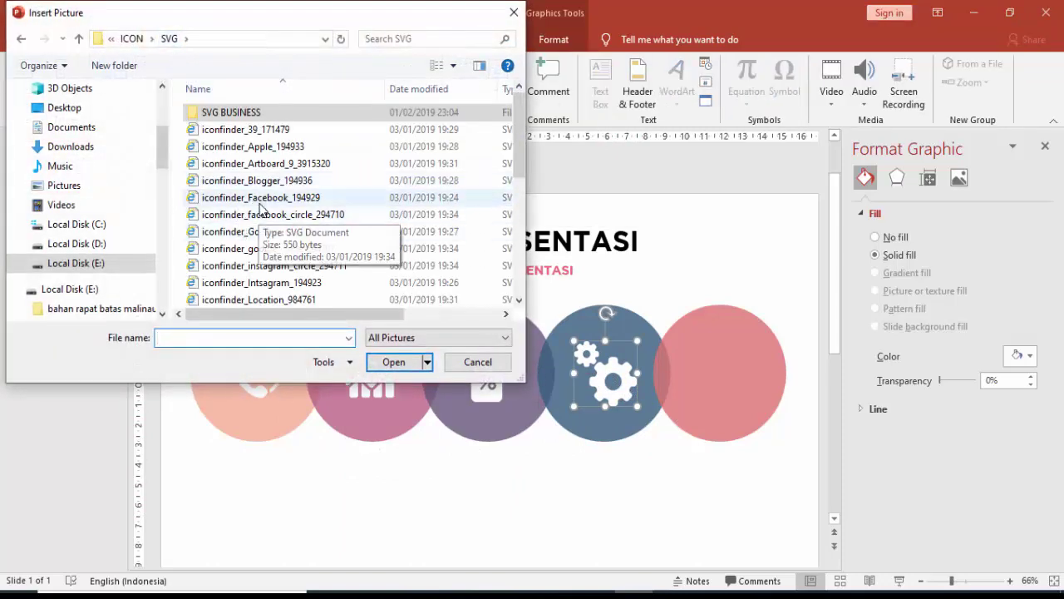
scroll(289, 293, down, 5)
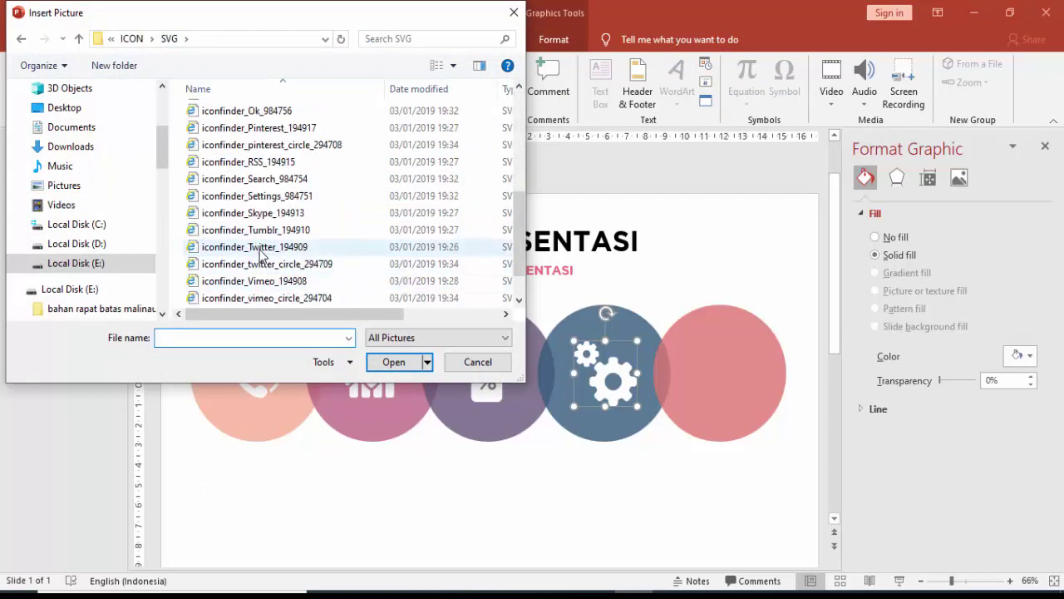
scroll(279, 241, up, 4)
click(275, 158)
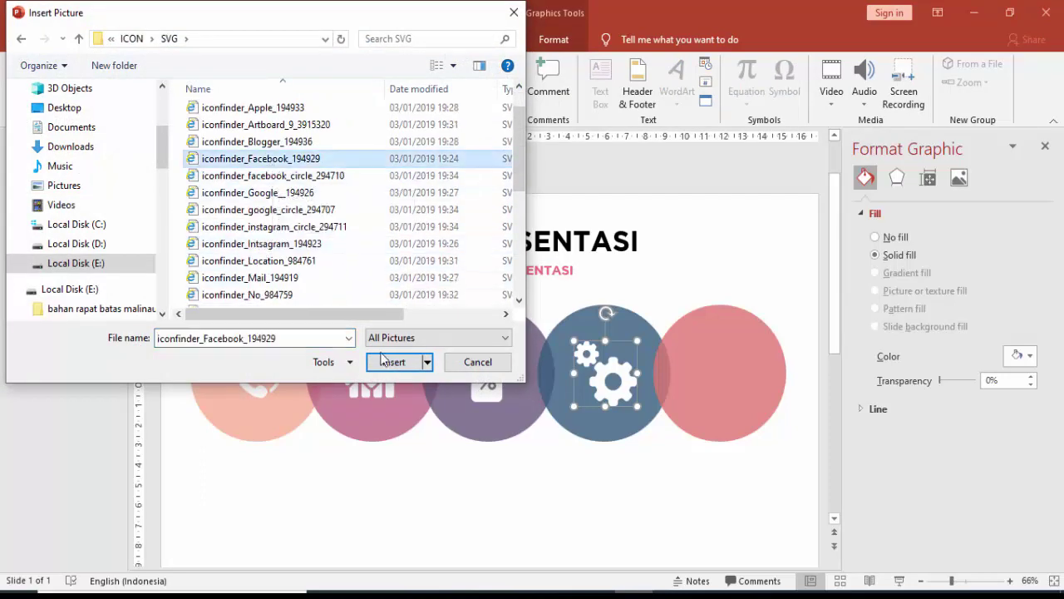
click(394, 362)
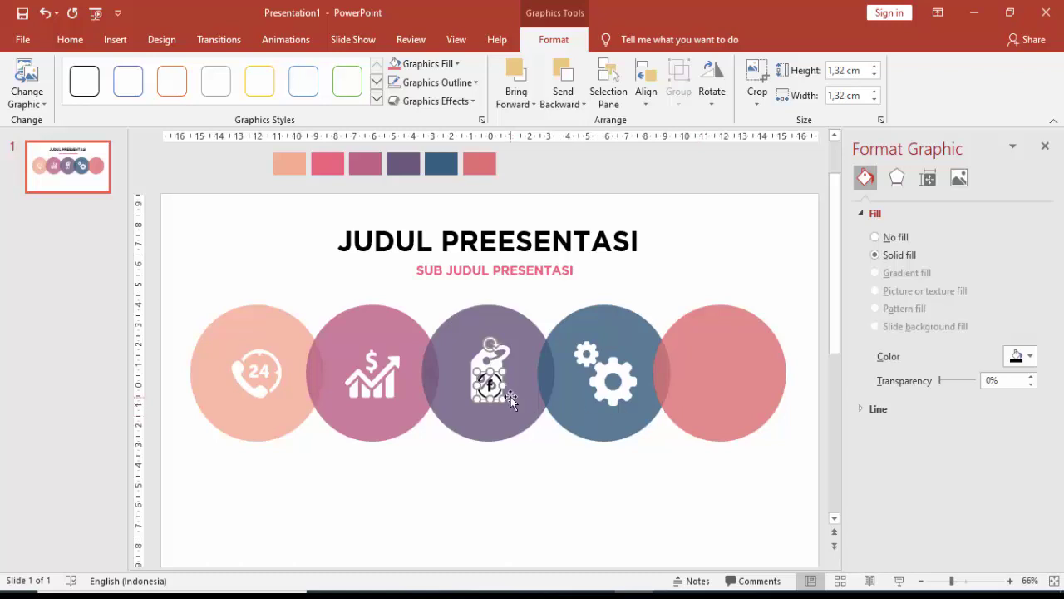
Make the Facebook icon white, size it to 2.84 cm and centre it in the fifth circle.
drag(511, 397, 558, 452)
click(1015, 357)
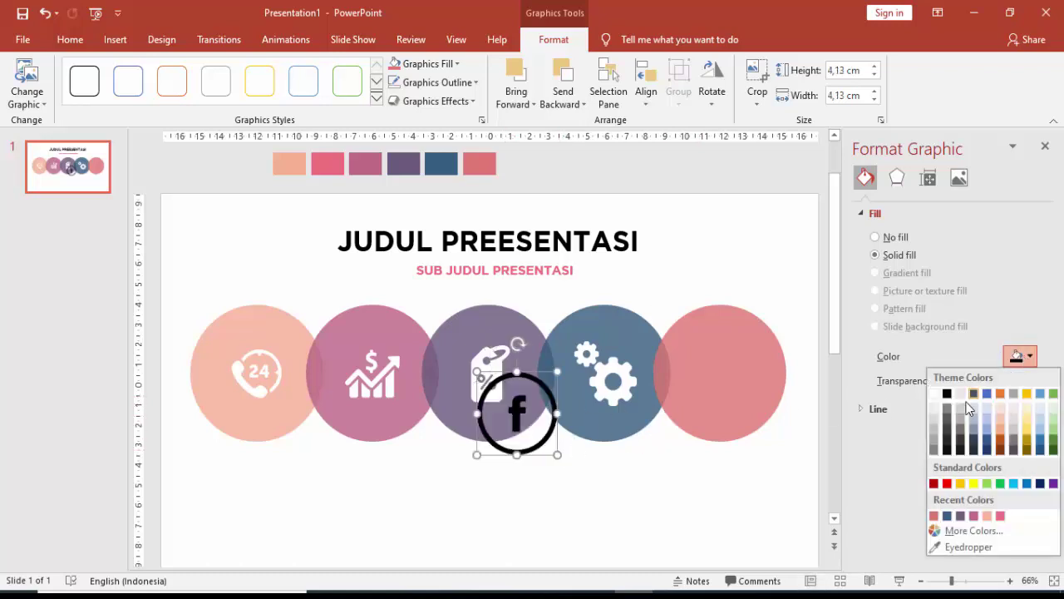
click(935, 394)
drag(555, 454, 532, 428)
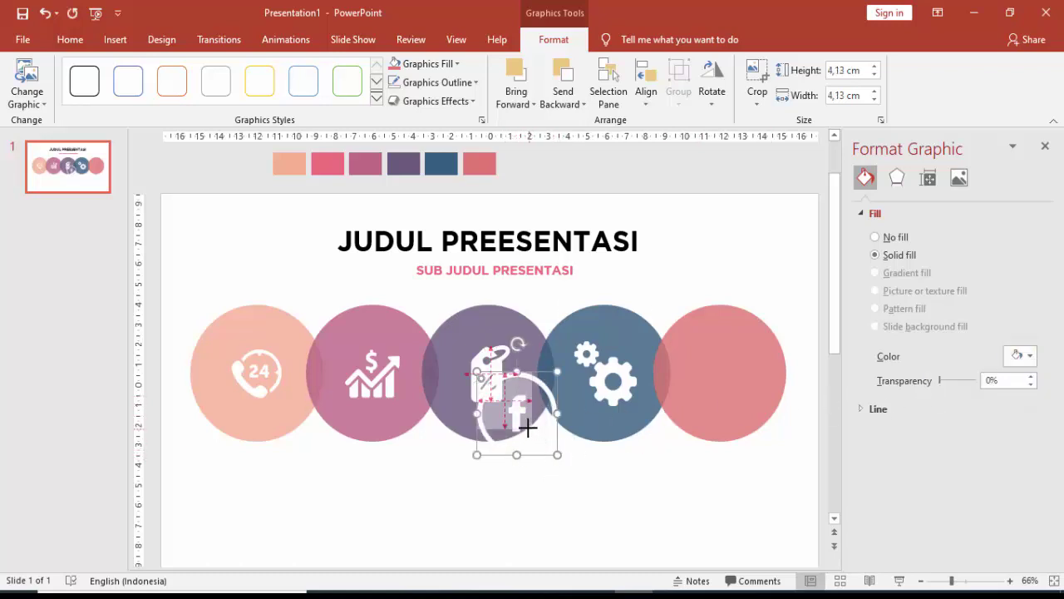
drag(528, 391, 745, 359)
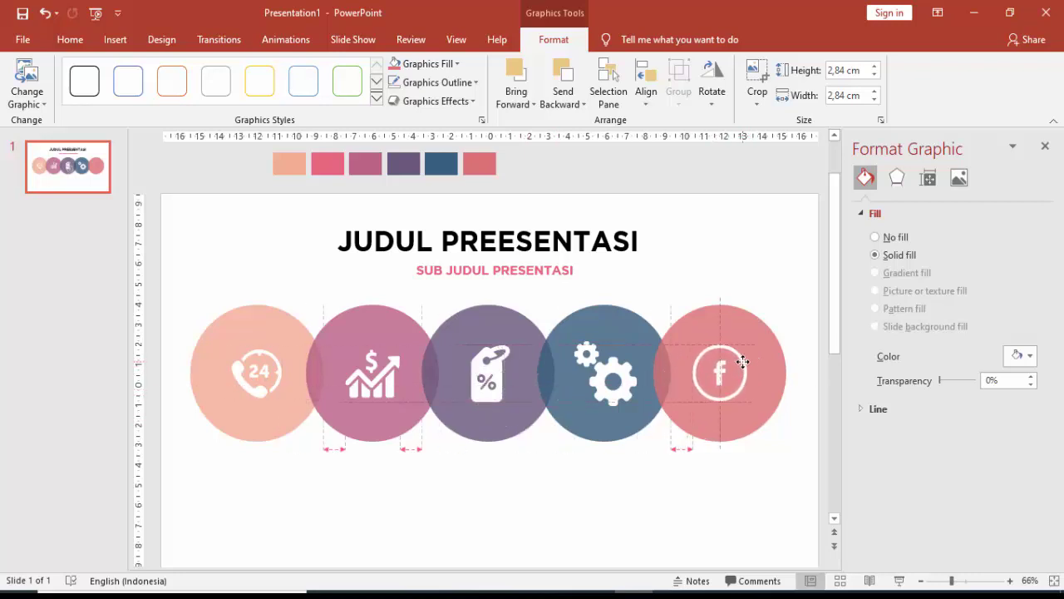
drag(745, 359, 744, 362)
click(519, 479)
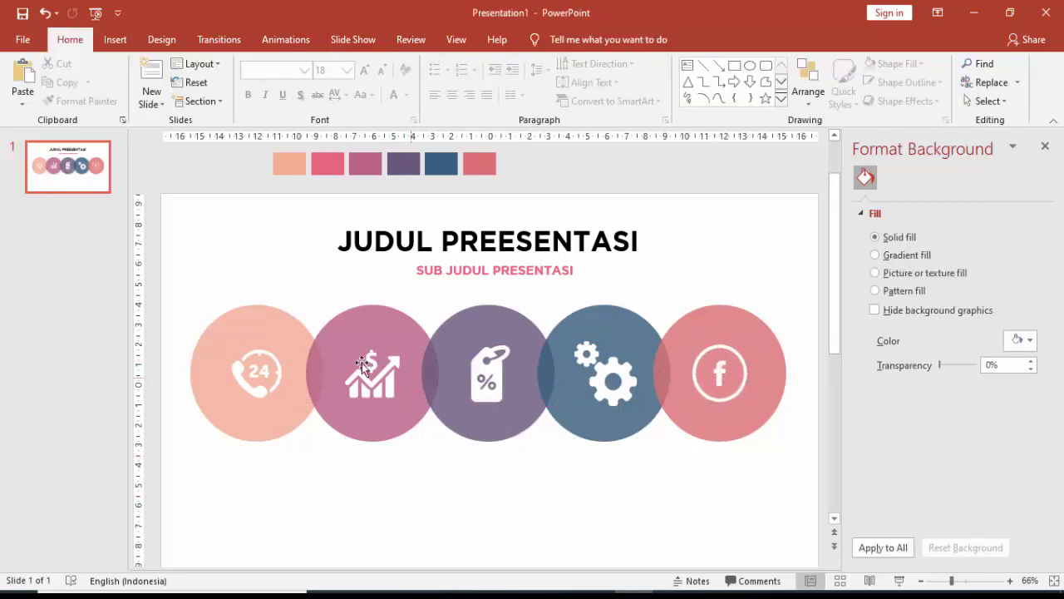
Add a bold Lato 'DESKRIPSI' text box under the first circle, coloured peach.
click(115, 39)
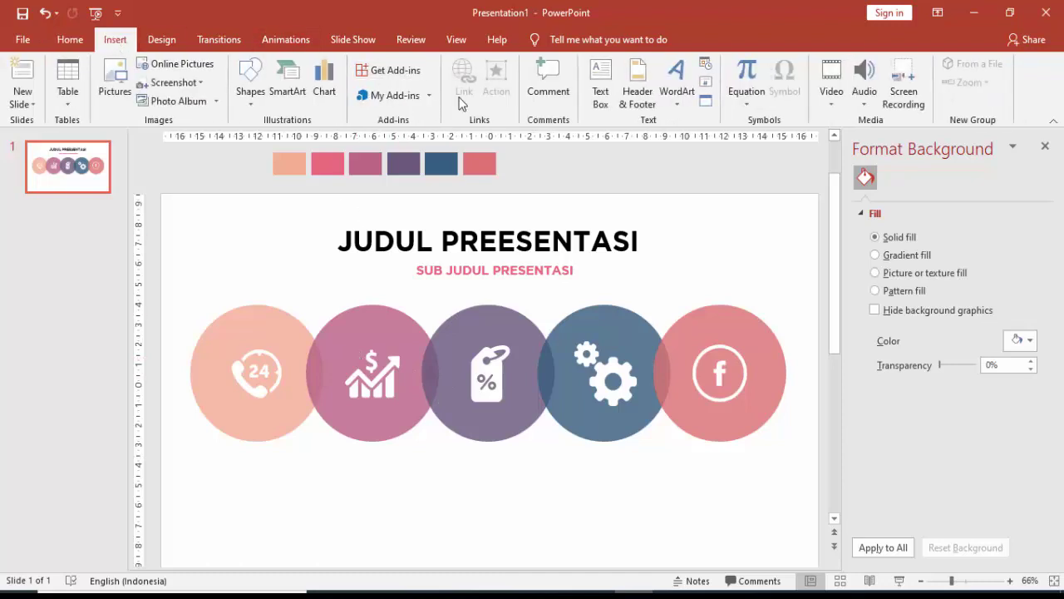
click(601, 83)
click(227, 472)
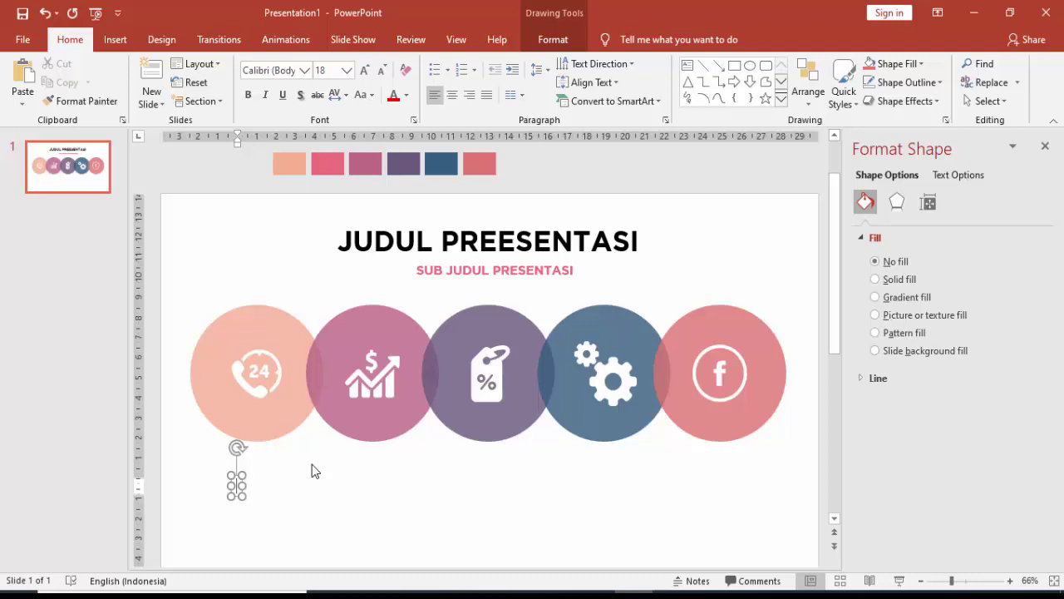
text(DESKRIPSI)
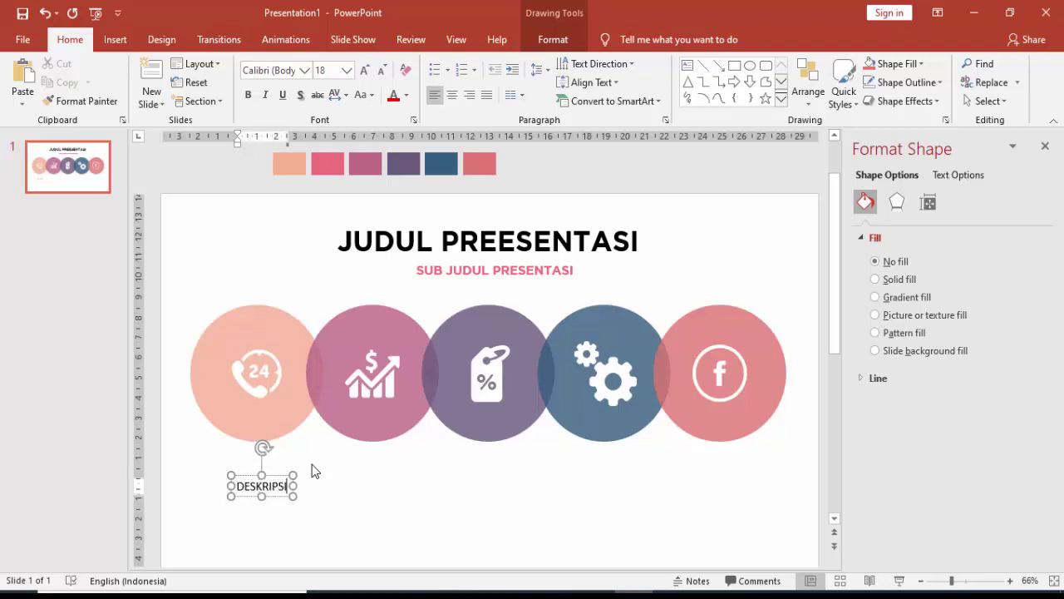
drag(273, 476, 267, 471)
click(274, 70)
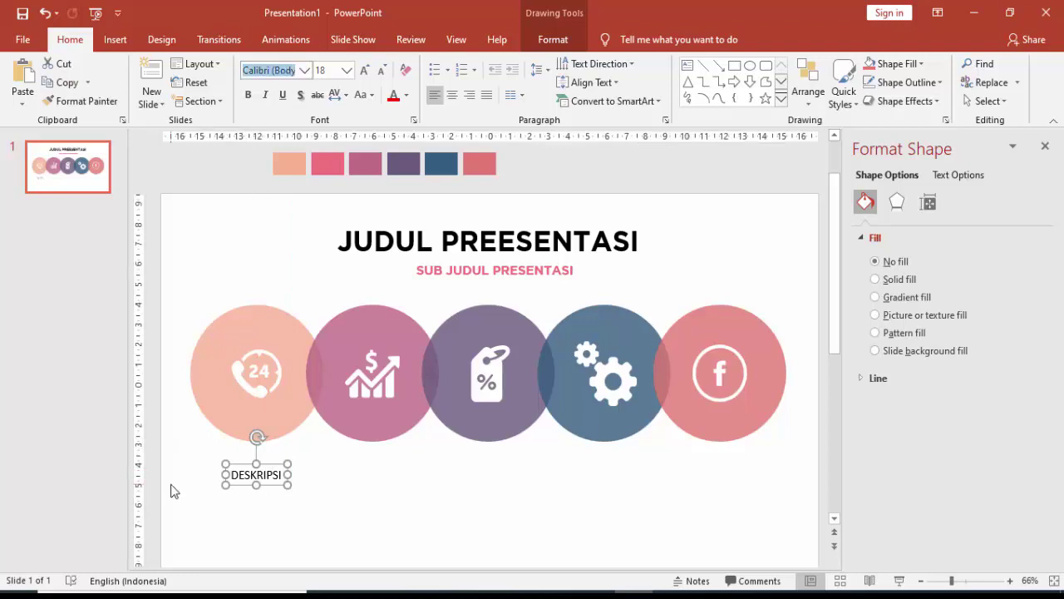
text(La to)
key(Return)
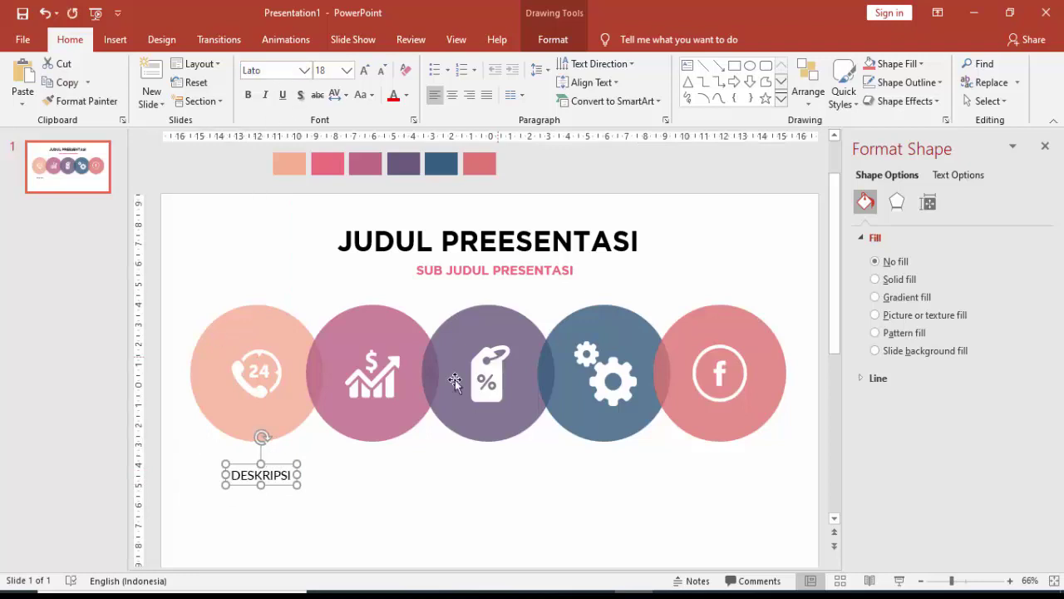
click(247, 95)
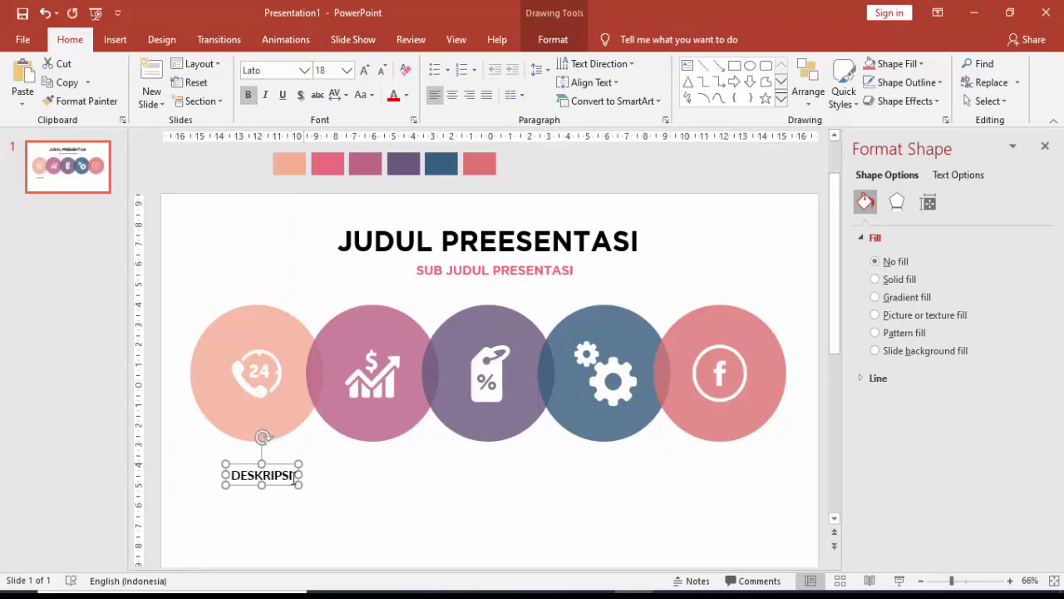
drag(278, 464, 273, 464)
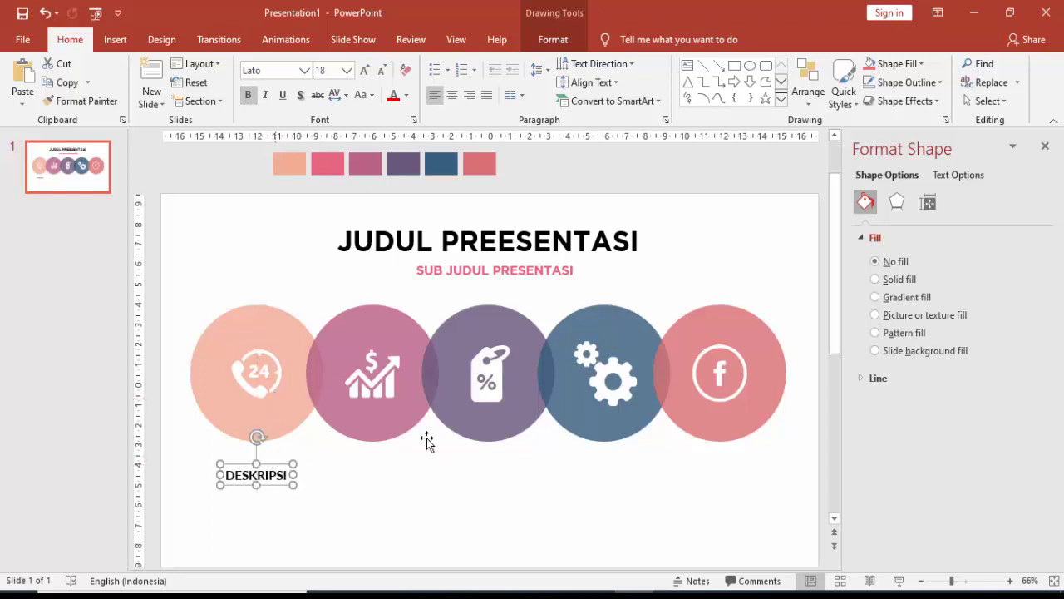
click(407, 96)
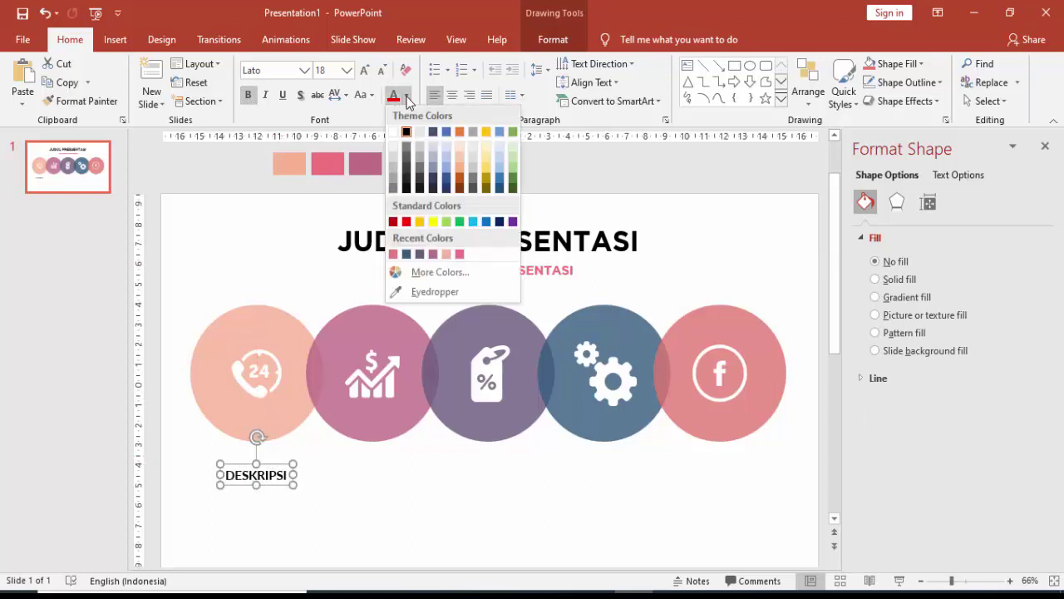
click(447, 254)
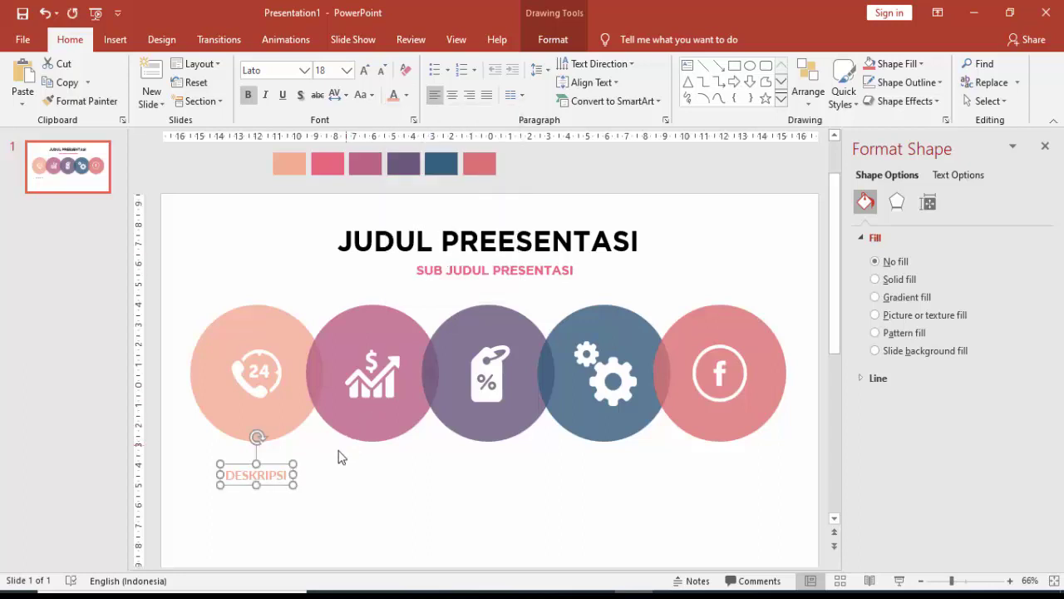
Duplicate the caption under the other four circles and recolour each copy, including purple, dark blue and pink.
drag(279, 469, 385, 468)
click(406, 94)
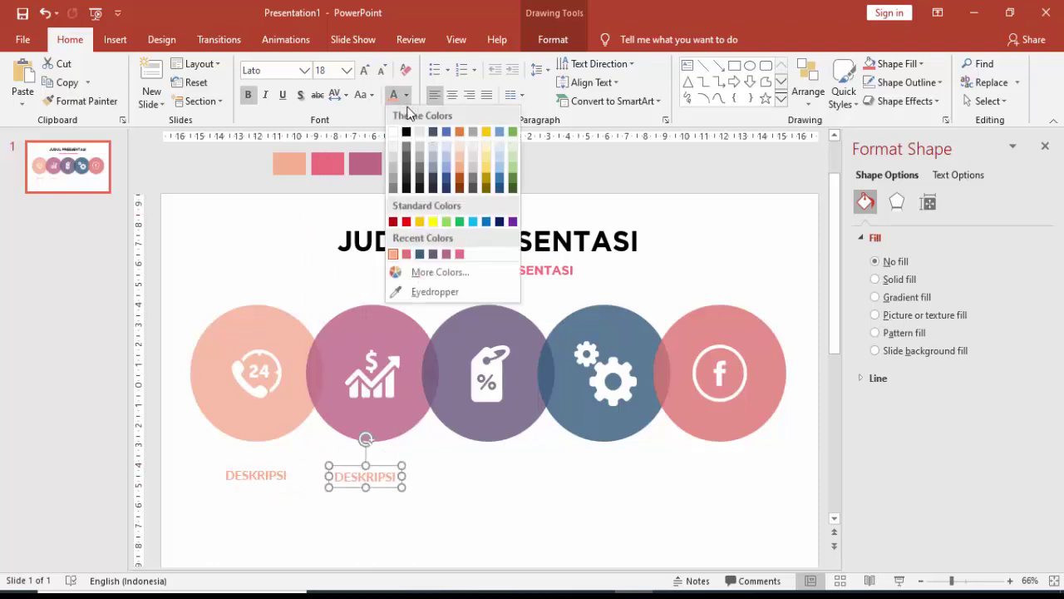
click(446, 254)
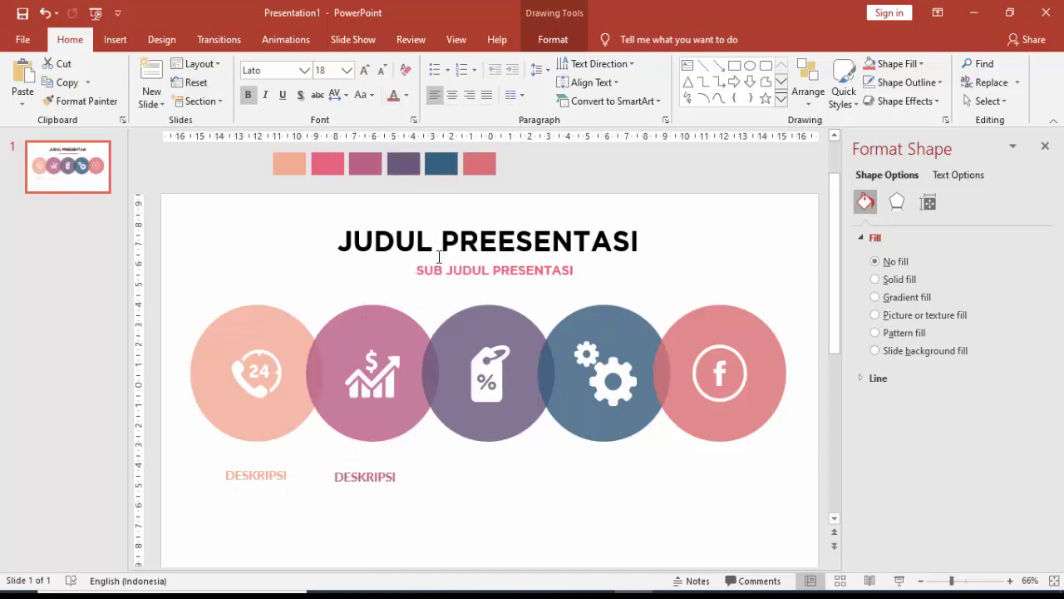
key(ctrl+d)
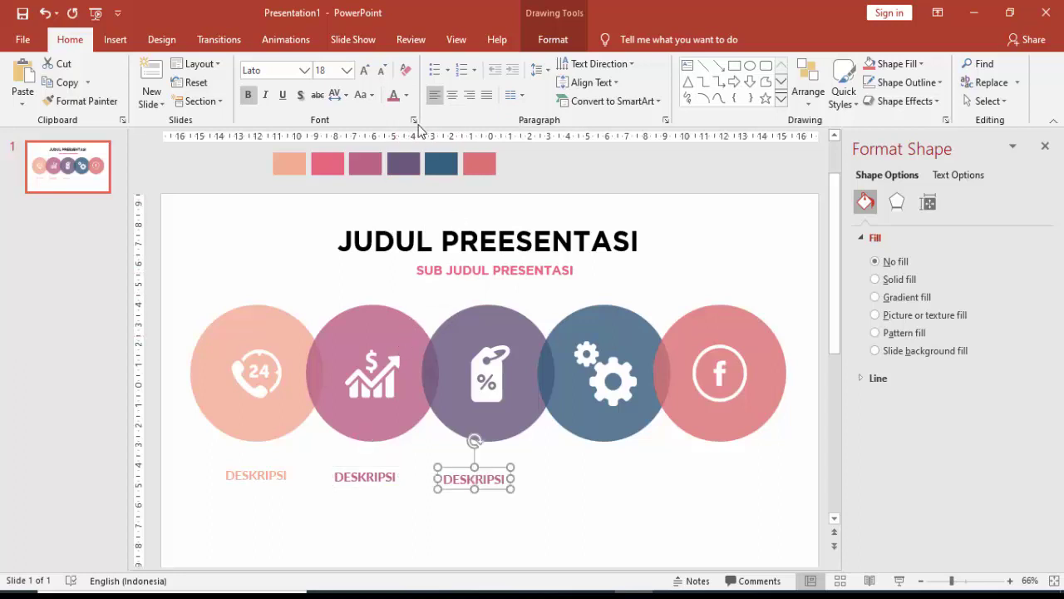
click(406, 95)
click(447, 255)
key(ctrl+d)
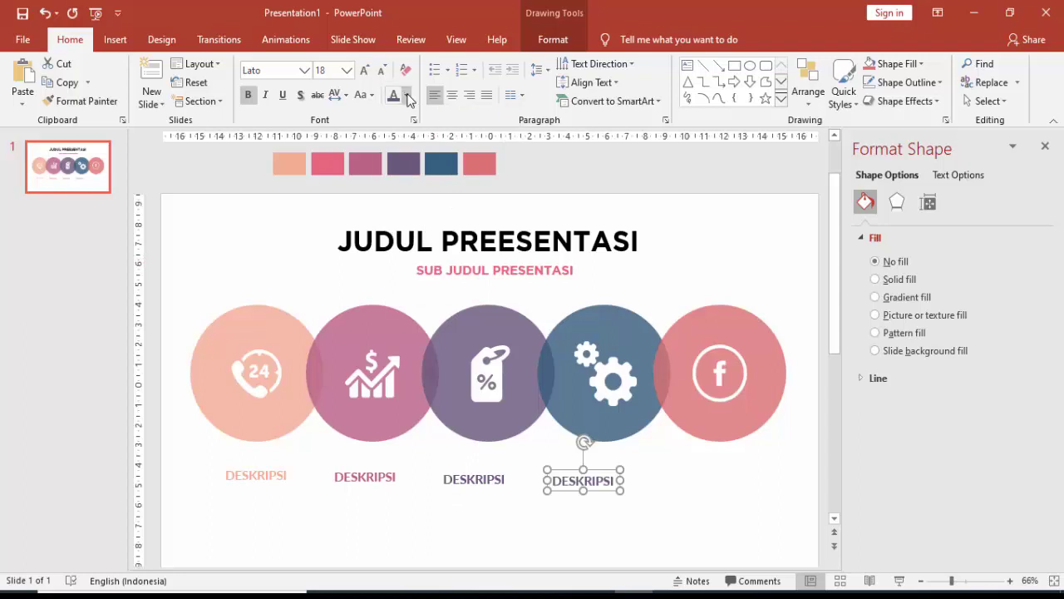
click(408, 96)
click(447, 255)
key(ctrl+d)
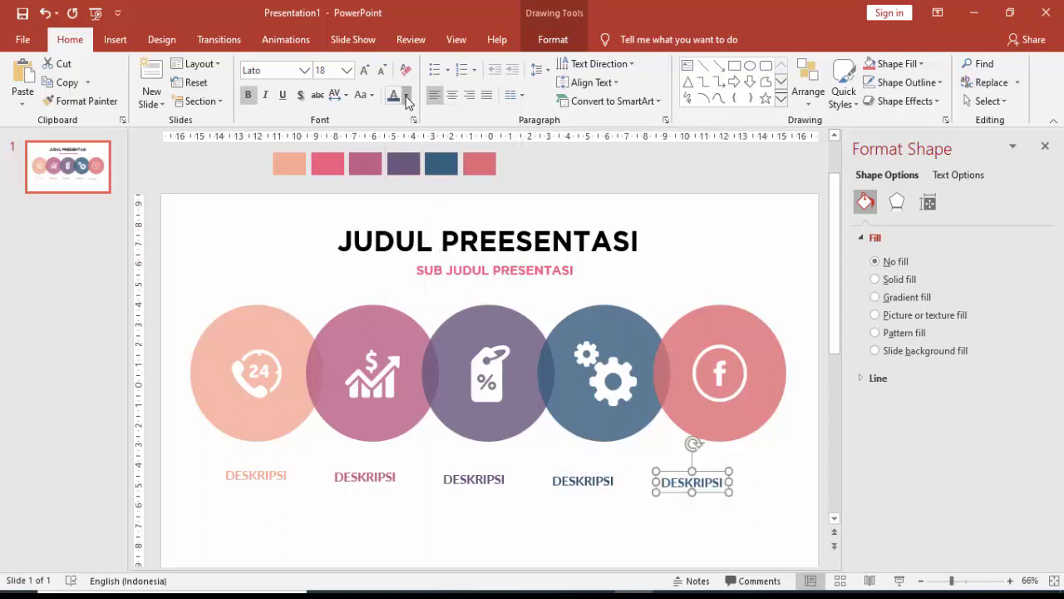
click(408, 96)
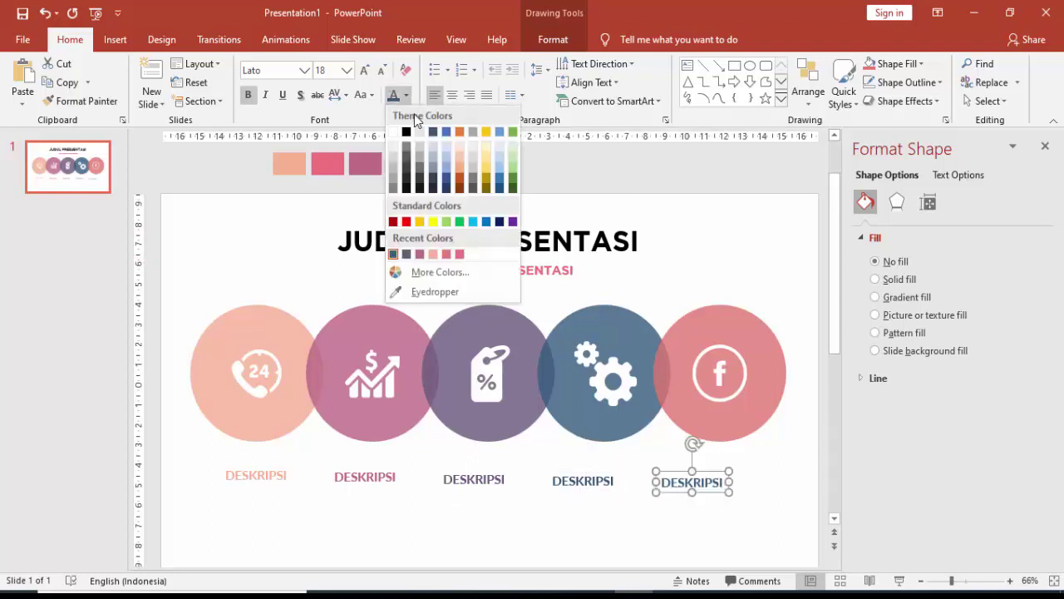
click(459, 255)
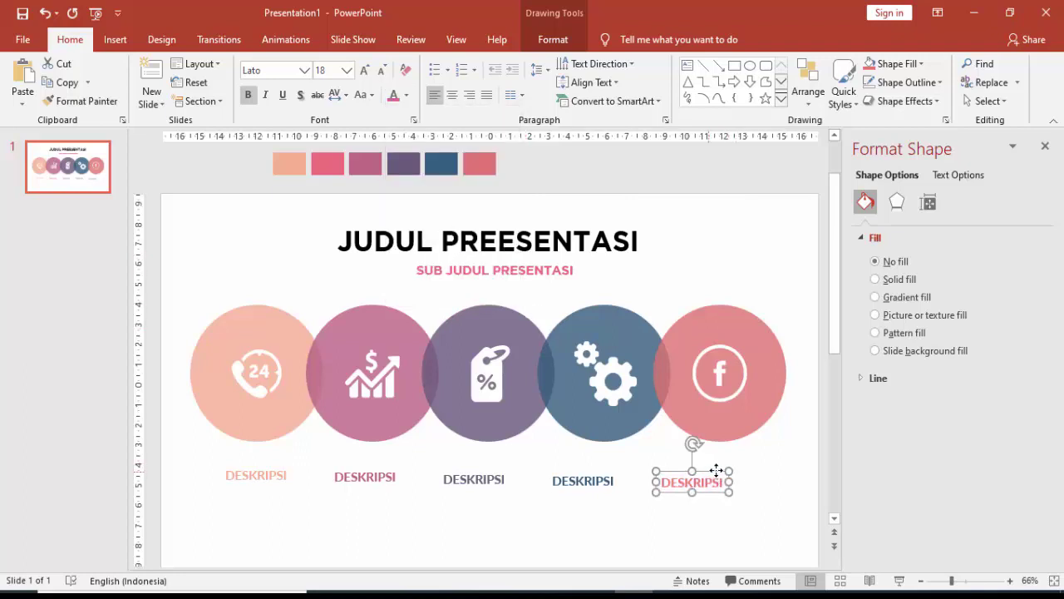
Select all five DESKRIPSI captions, align their tops and distribute them horizontally.
drag(709, 474, 728, 470)
shift+click(586, 484)
shift+click(486, 479)
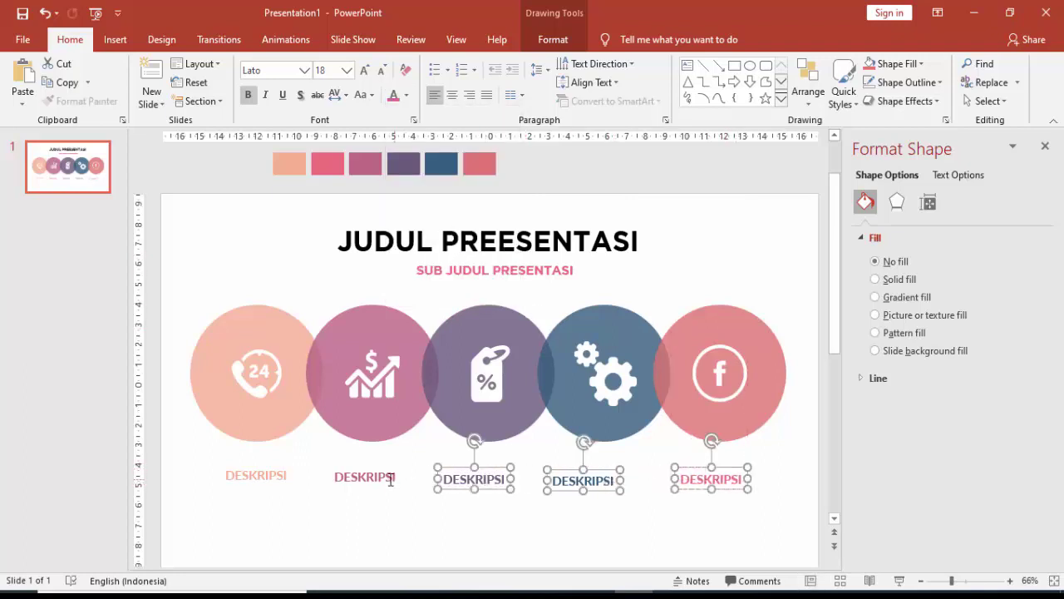
shift+click(387, 479)
shift+click(267, 474)
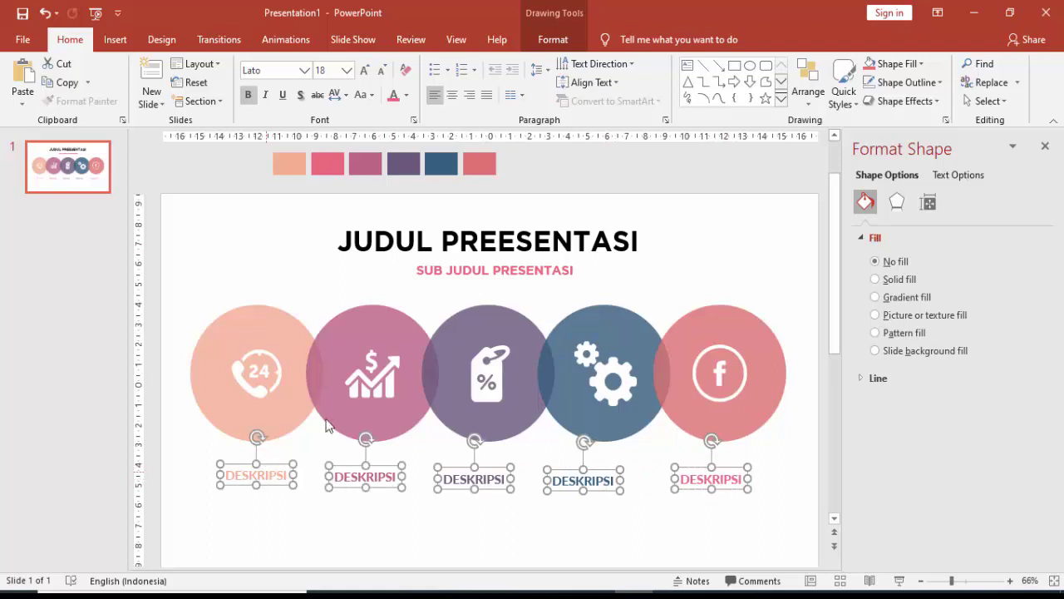
click(553, 39)
click(823, 63)
click(832, 143)
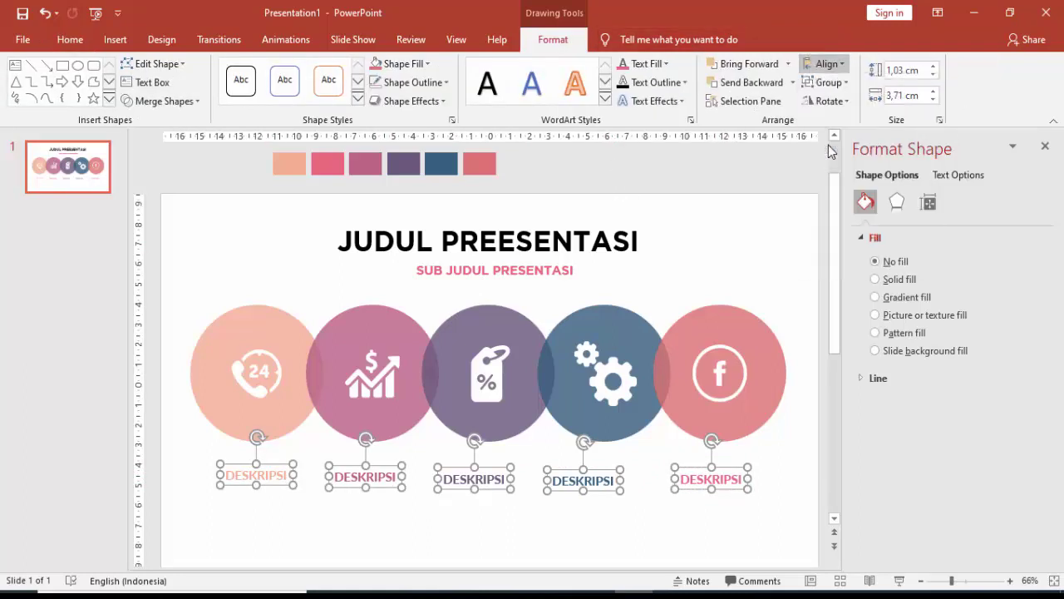
click(841, 64)
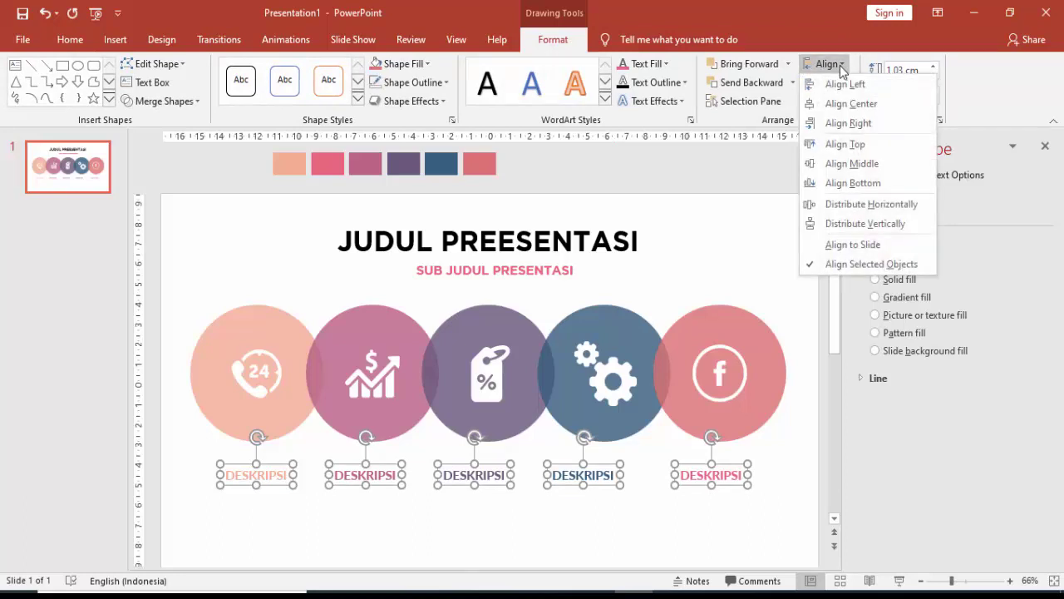
click(844, 207)
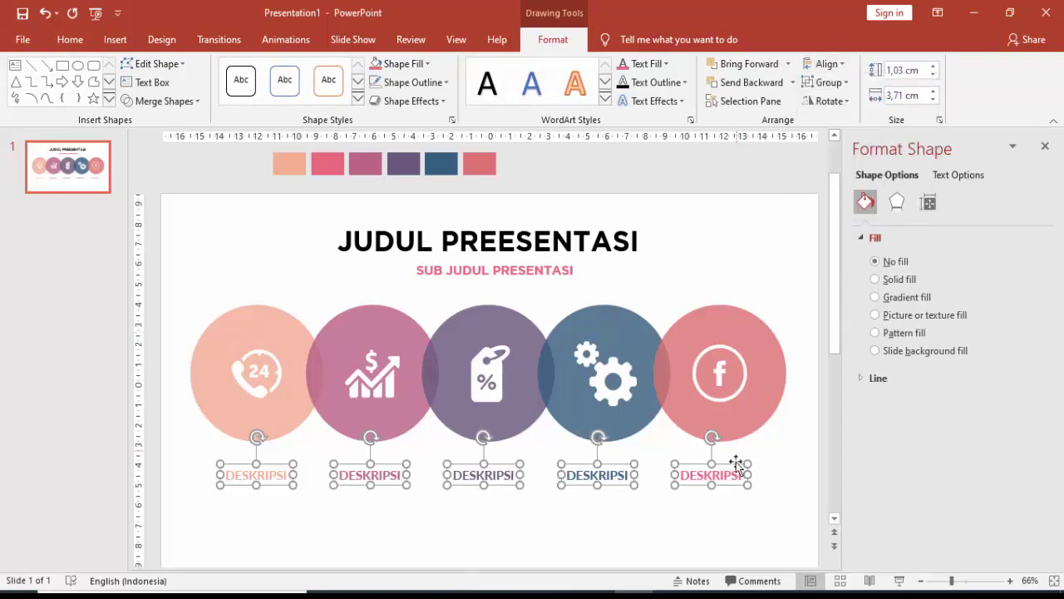
Shift each DESKRIPSI caption slightly left so it sits centred beneath its circle.
key(Escape)
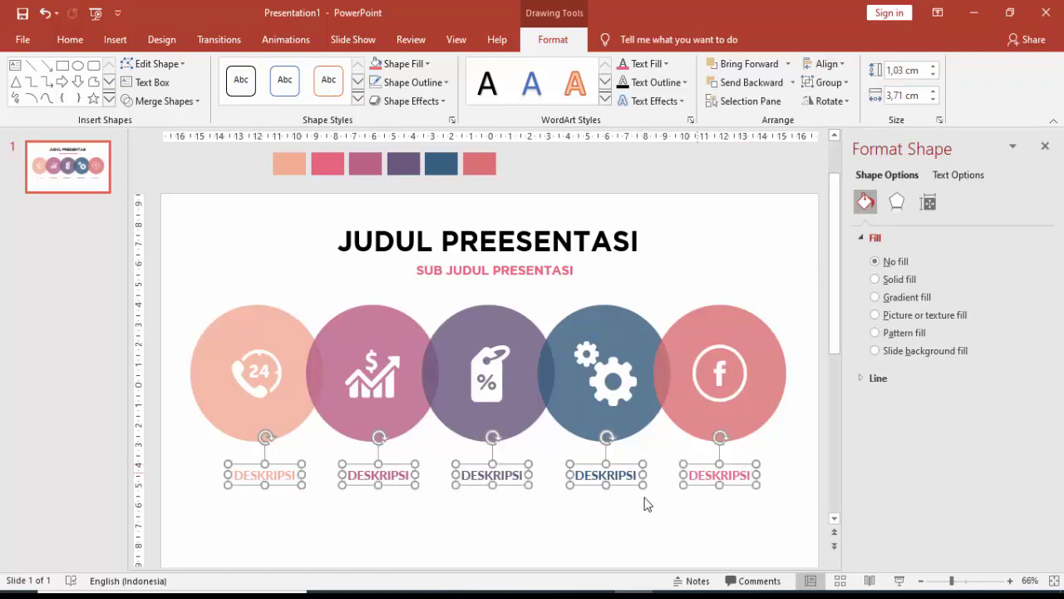
click(599, 512)
click(281, 480)
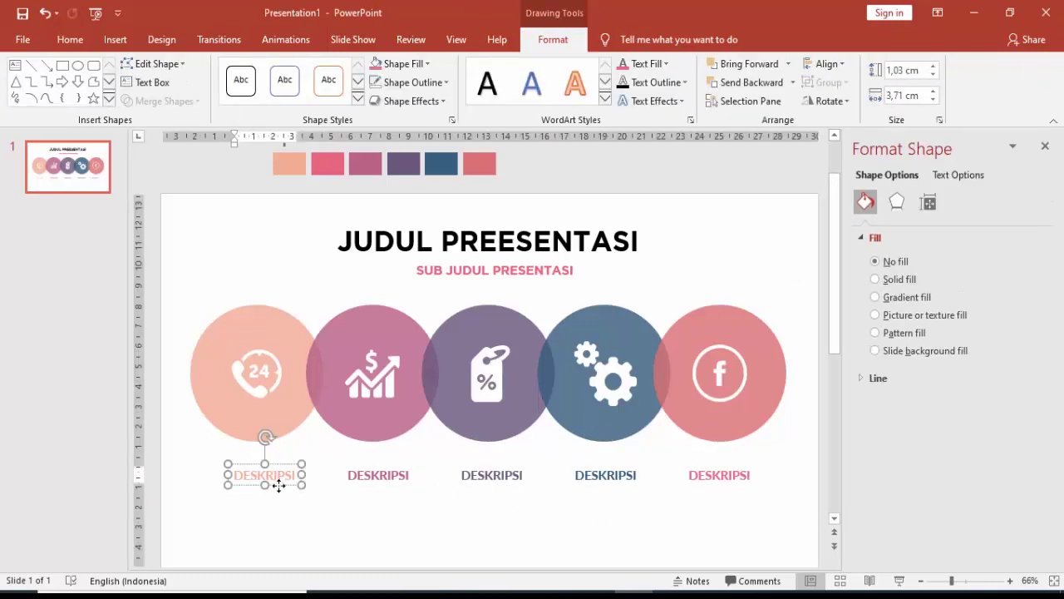
drag(279, 482, 265, 481)
click(373, 483)
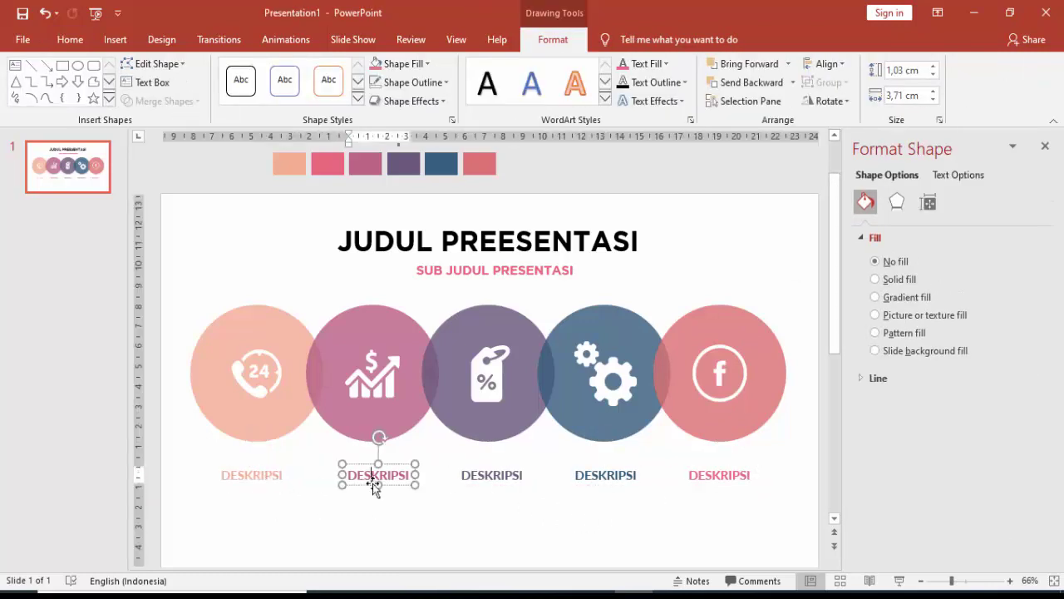
drag(373, 483, 358, 483)
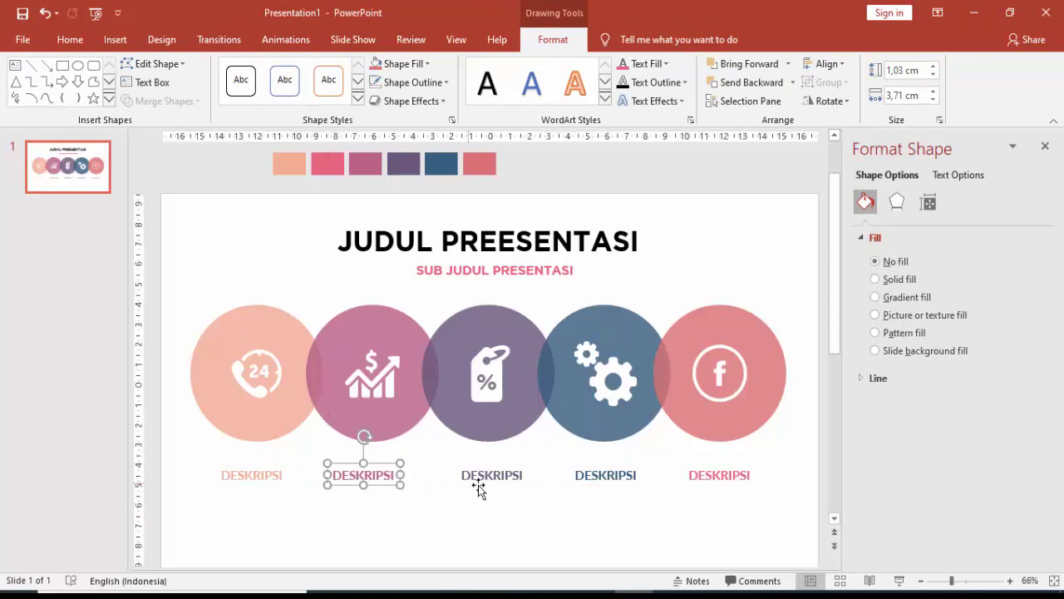
drag(478, 485, 471, 485)
click(591, 486)
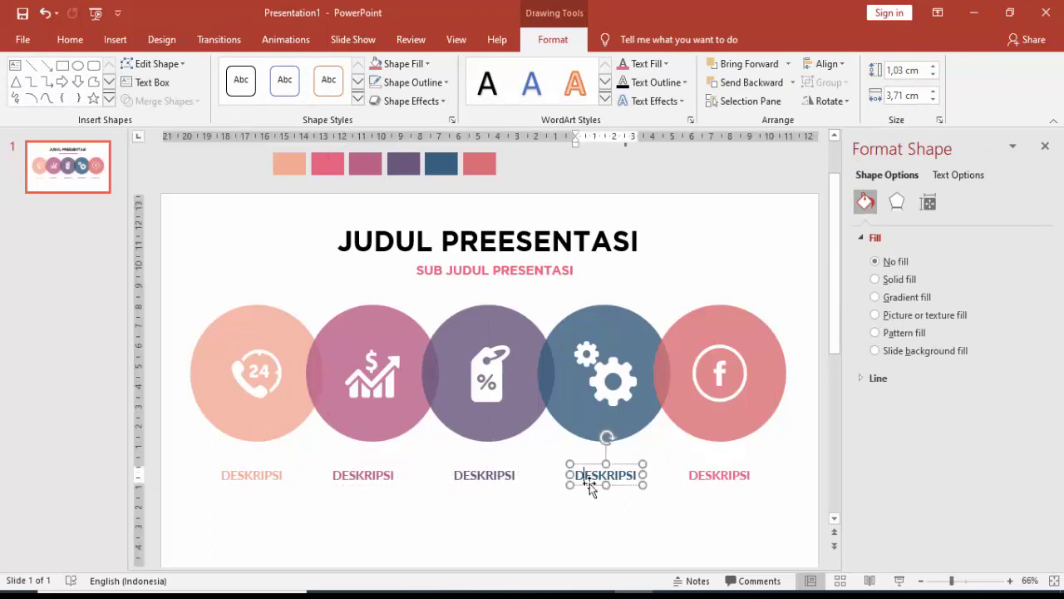
drag(591, 486, 583, 486)
click(695, 487)
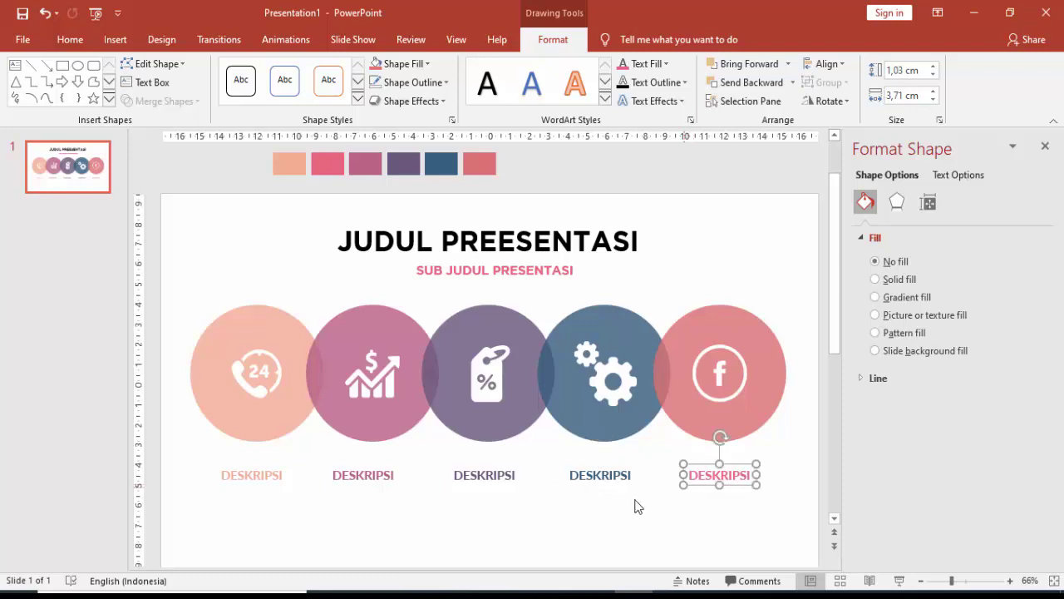
click(599, 505)
scroll(439, 464, down, 1)
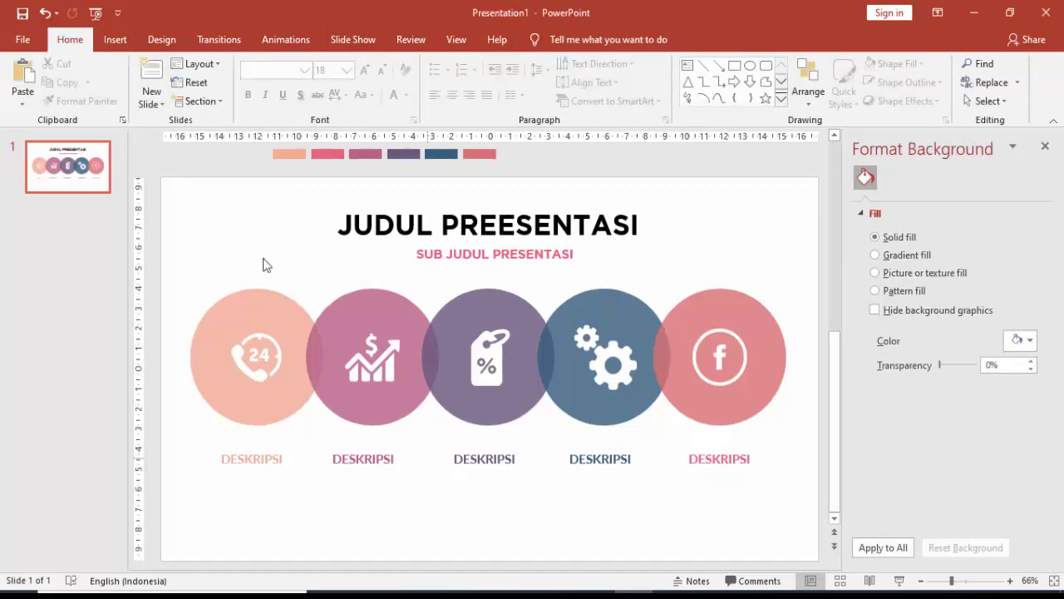
Draw a text box under the first caption, fill it with =rand() sample text at size 12.
click(115, 40)
click(600, 84)
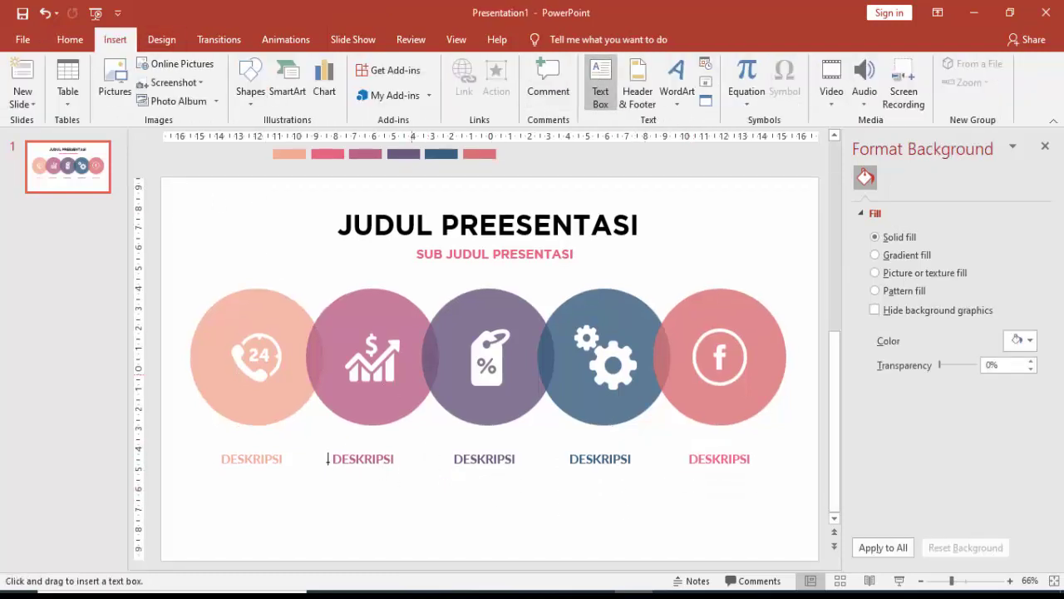
drag(209, 478, 309, 544)
text(=rand)
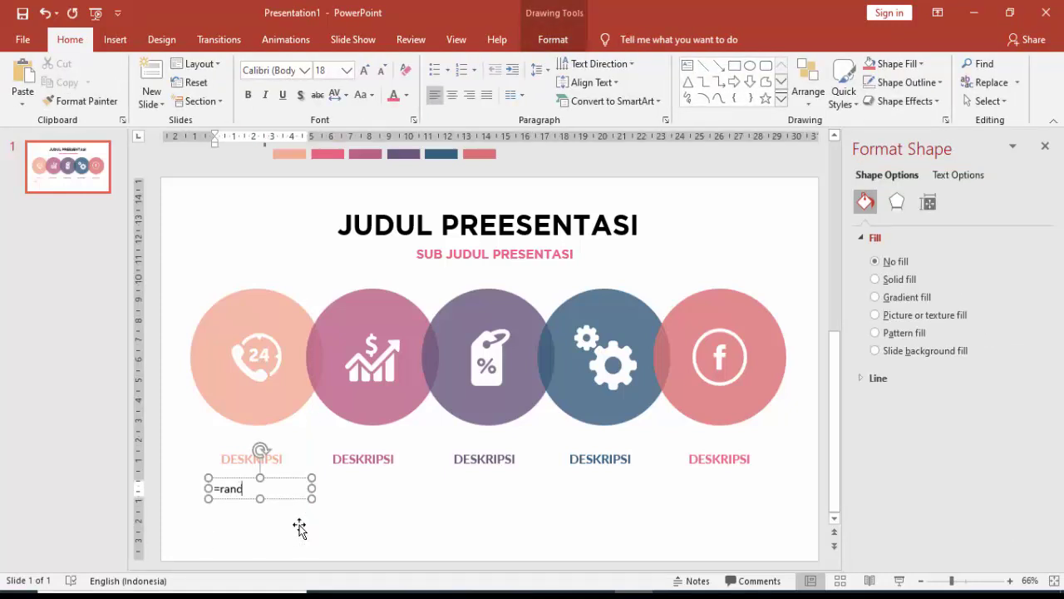
text(())
key(Return)
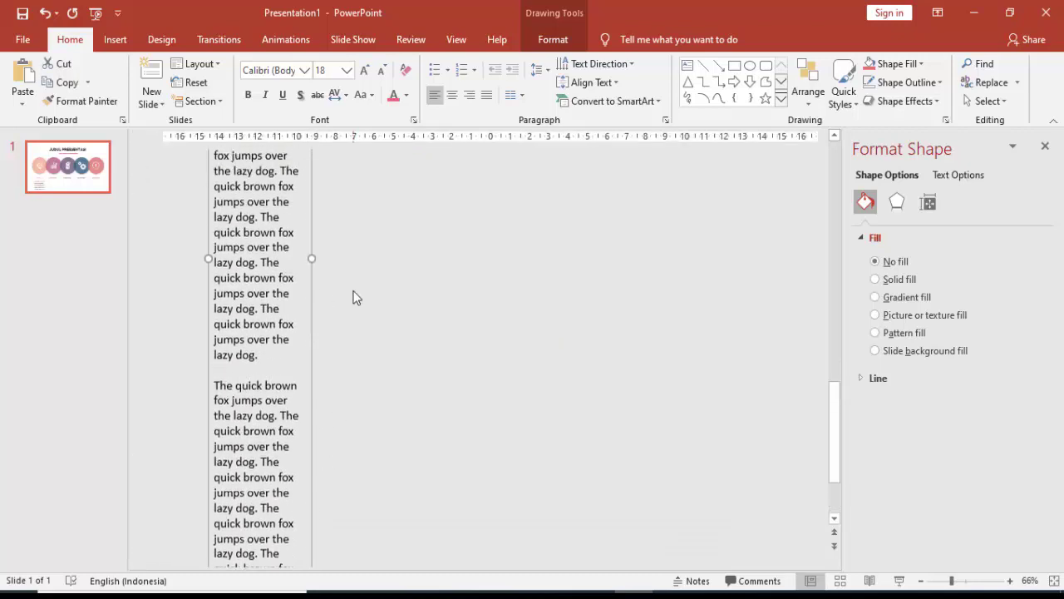
click(346, 70)
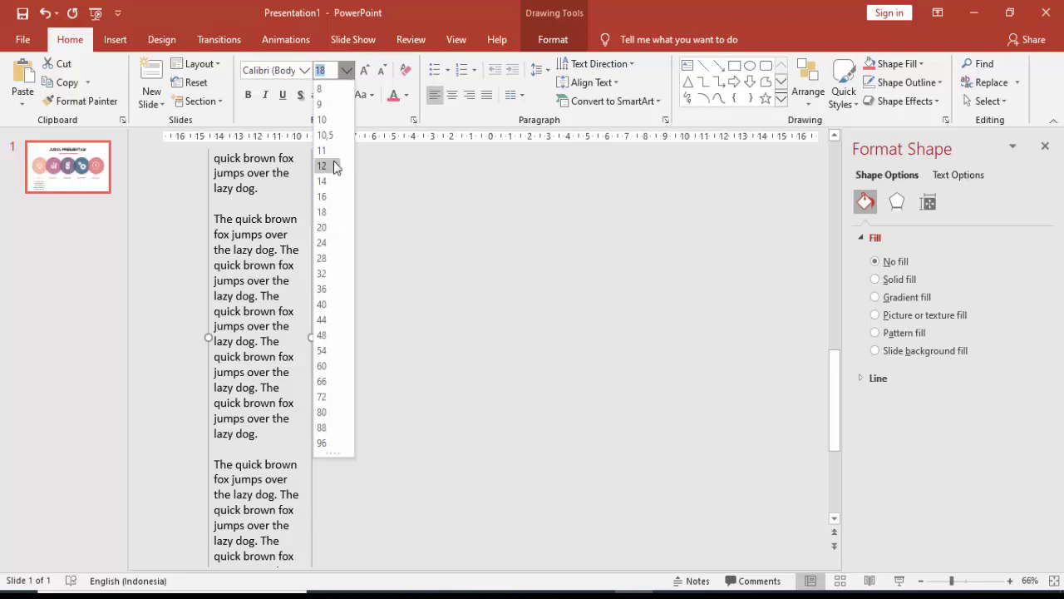
click(332, 163)
Cut the sample text to one paragraph, justify it and make it dark.
drag(292, 352, 330, 567)
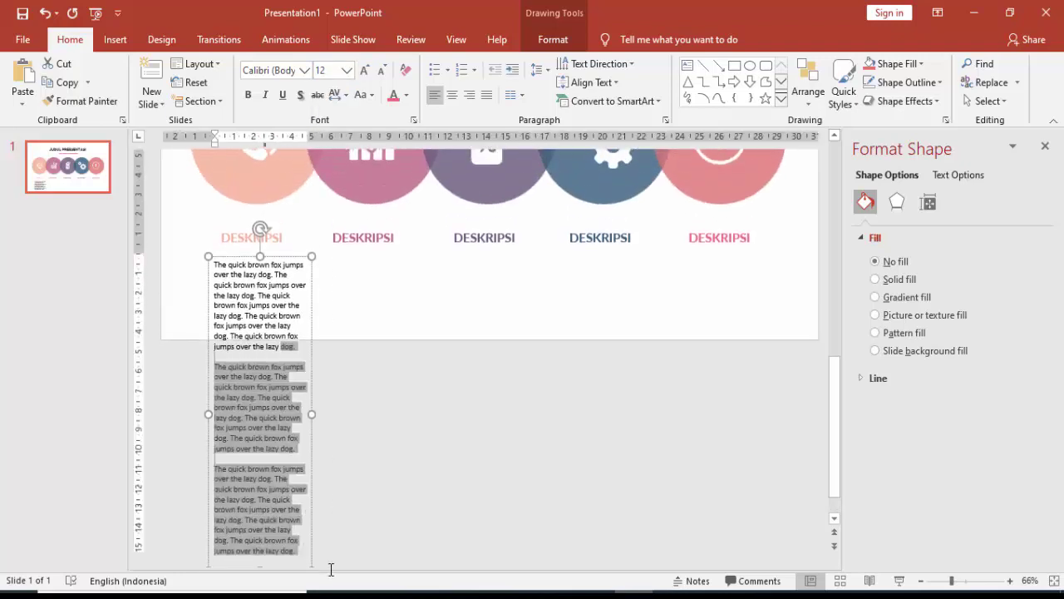
key(Delete)
click(316, 492)
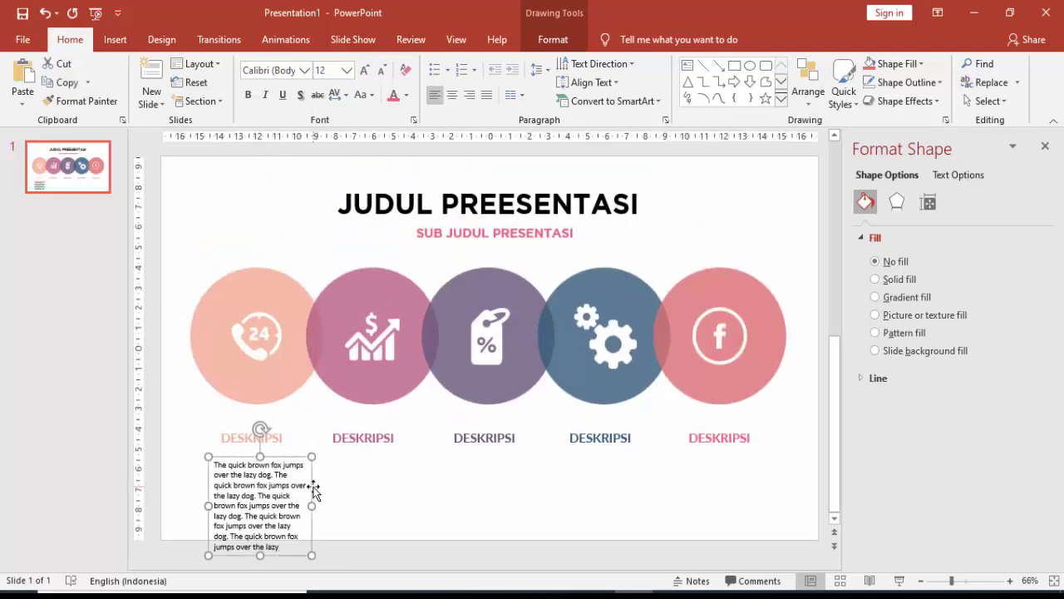
click(487, 96)
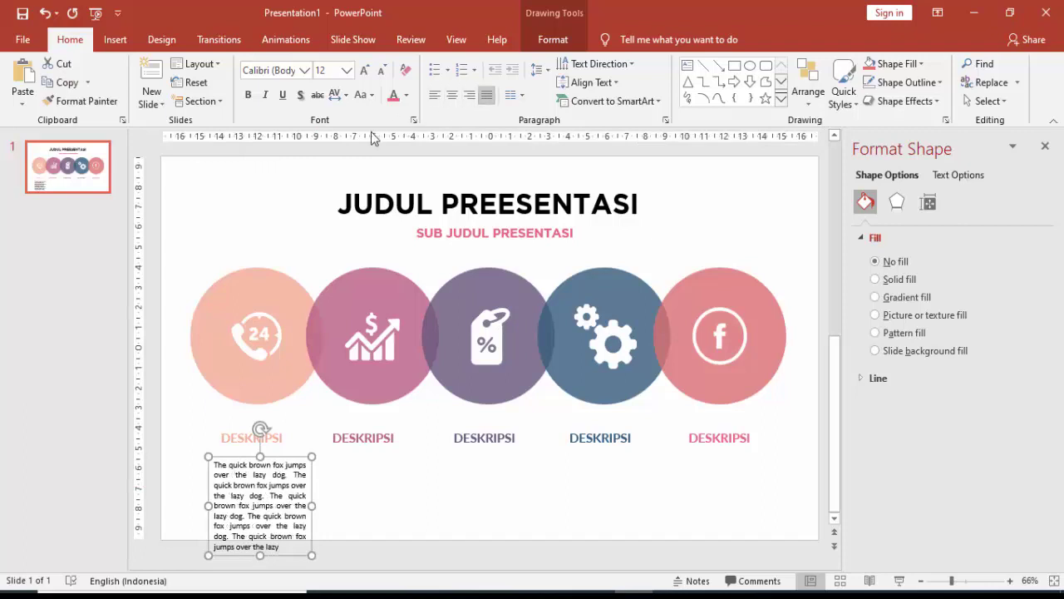
click(406, 94)
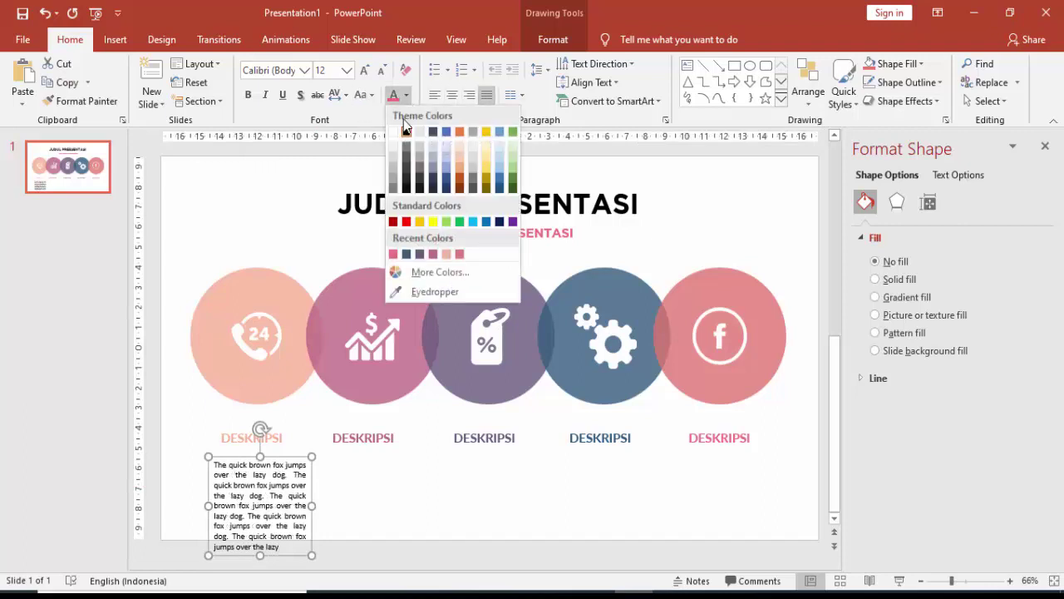
click(419, 183)
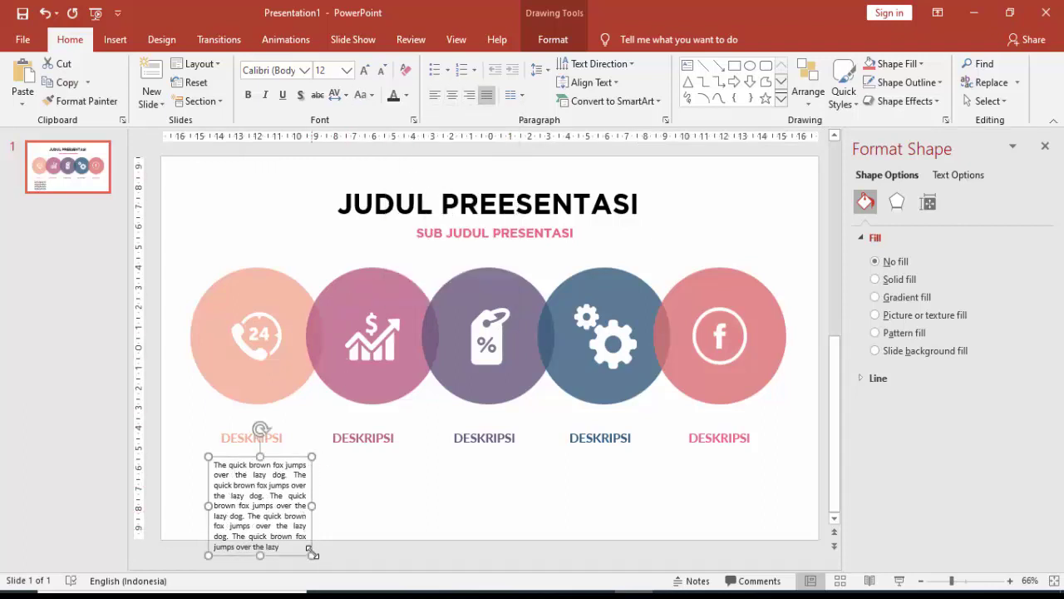
drag(289, 455, 283, 456)
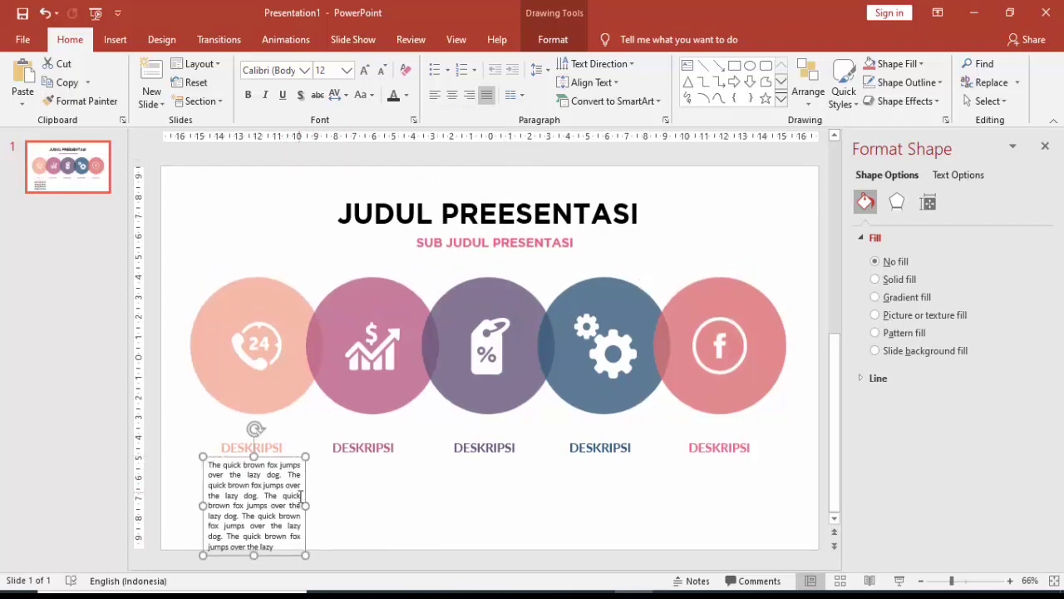
Position the description box under the first label and duplicate it under the remaining labels.
drag(203, 504, 178, 504)
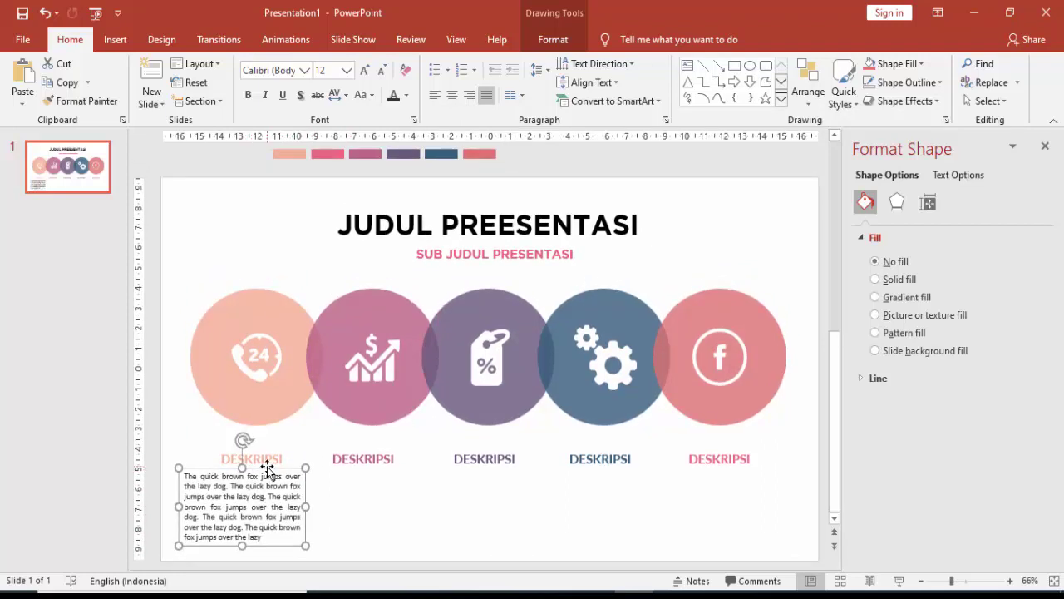
drag(268, 464, 438, 484)
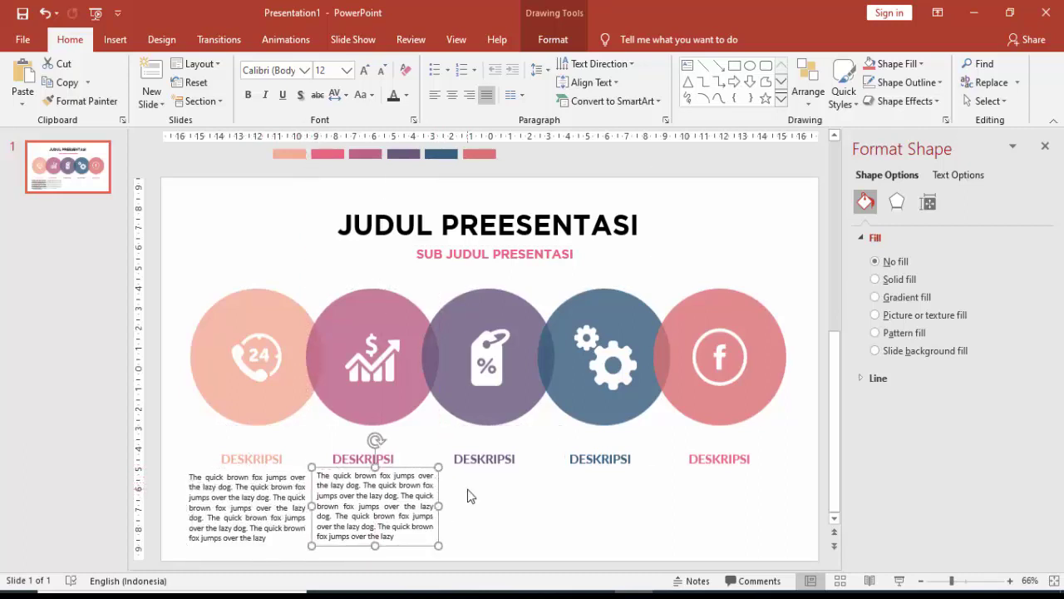
key(ctrl+d)
key(ctrl+d)
key(ctrl+d)
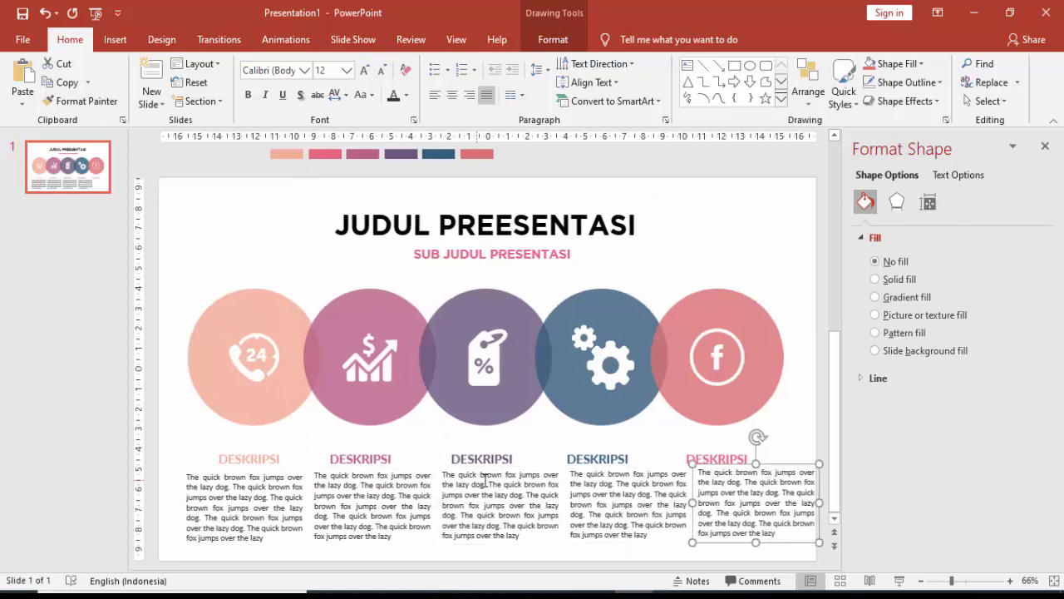
click(596, 489)
click(735, 492)
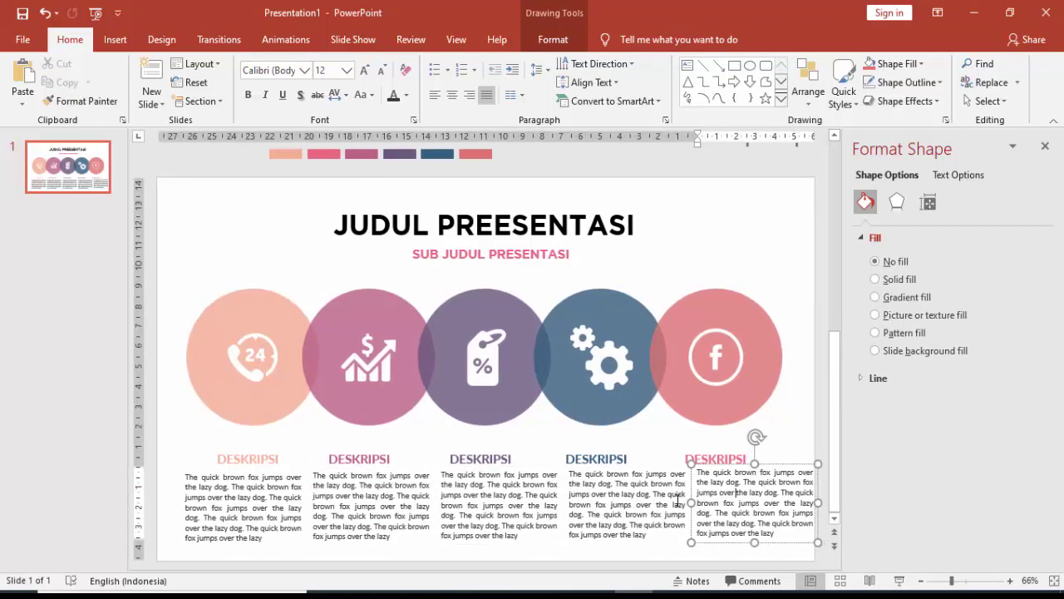
click(301, 503)
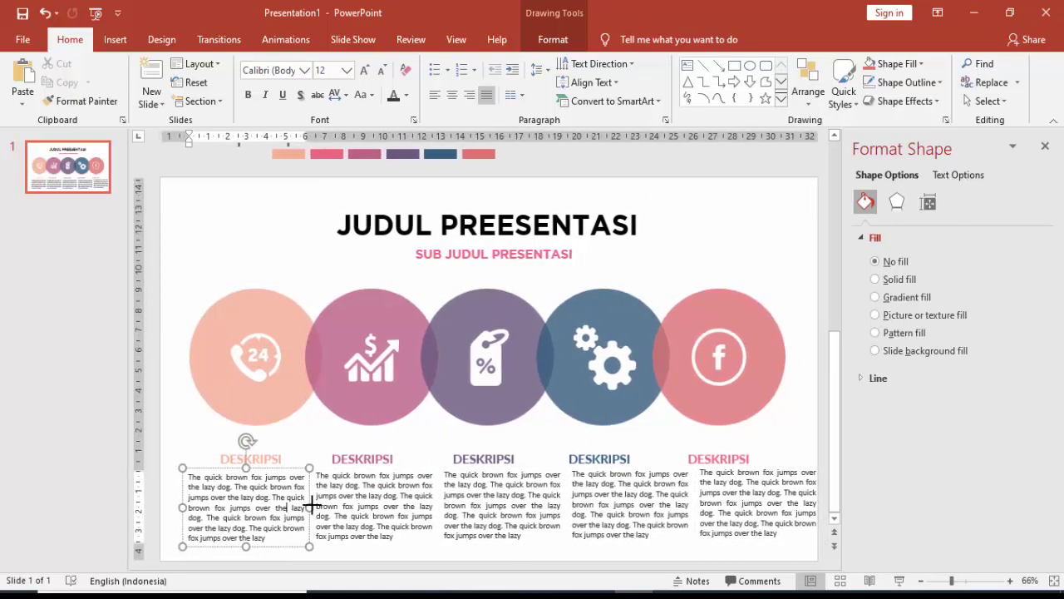
click(384, 505)
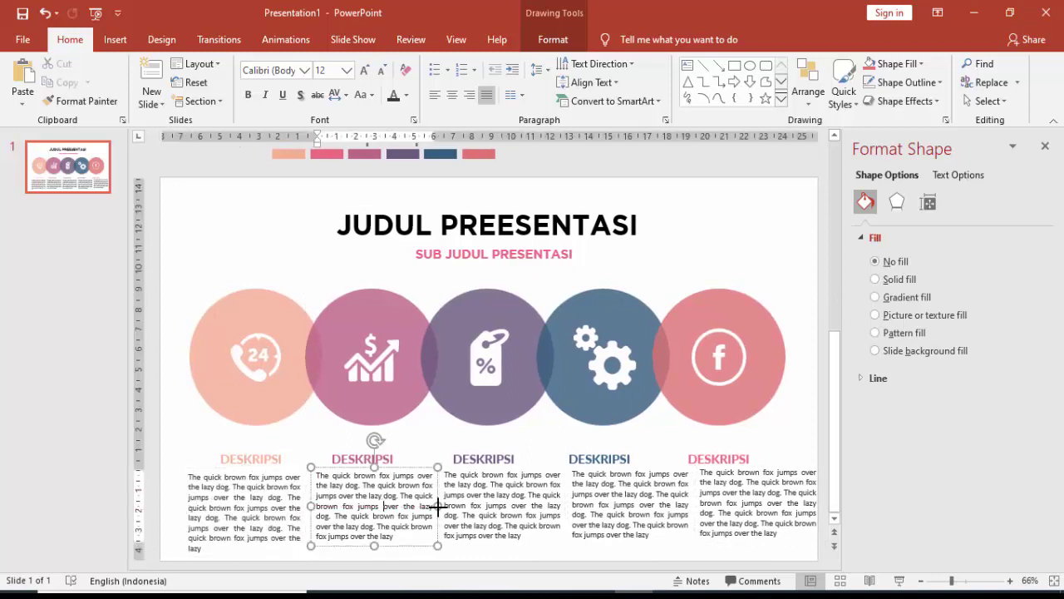
drag(438, 506, 433, 505)
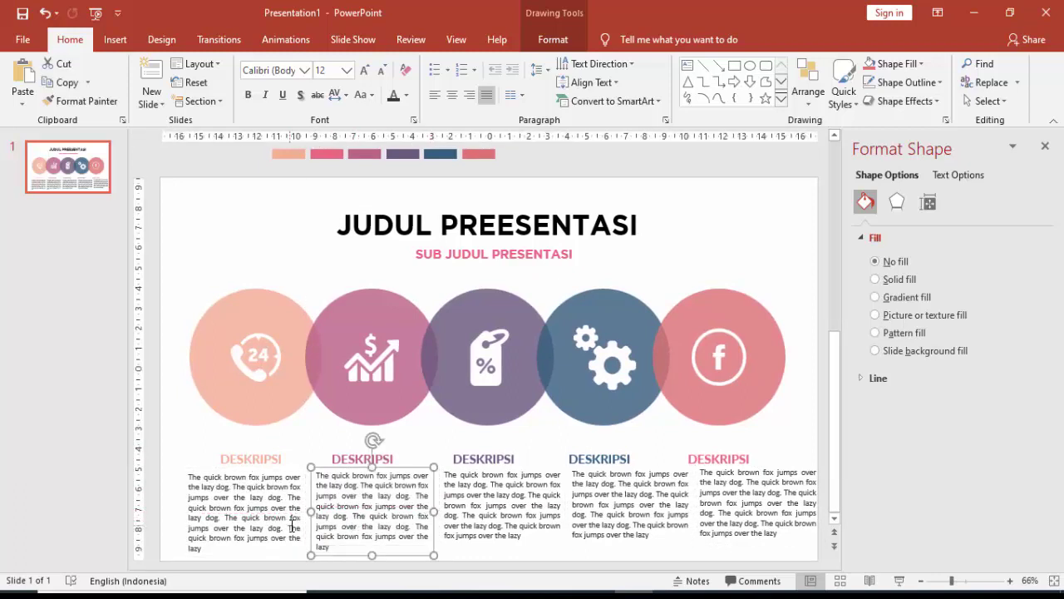
Delete the trailing sentences from all five description paragraphs so they match in length.
drag(290, 527, 203, 548)
key(Delete)
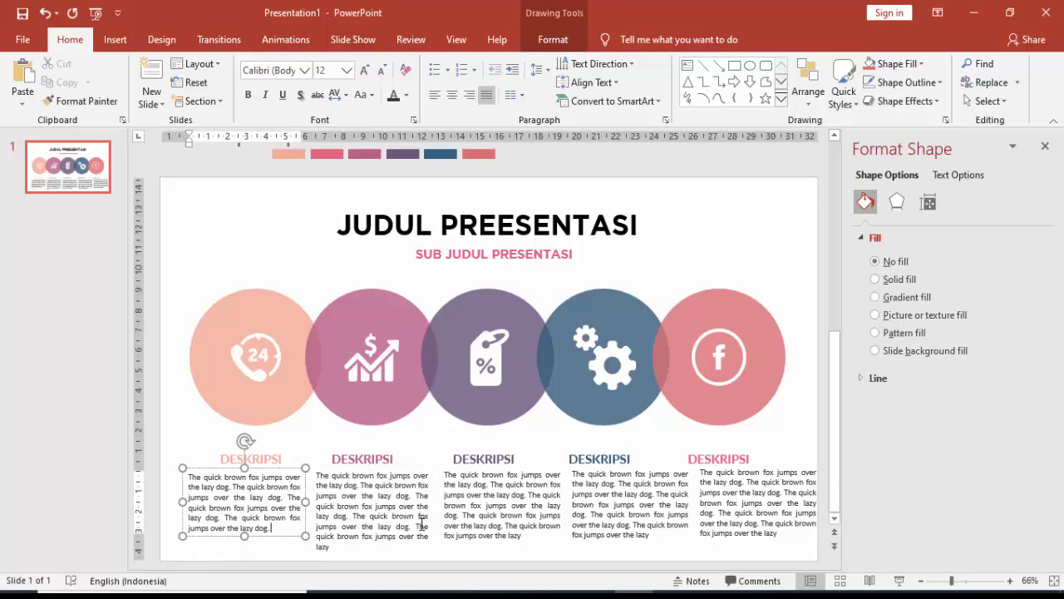
drag(418, 527, 424, 549)
key(Delete)
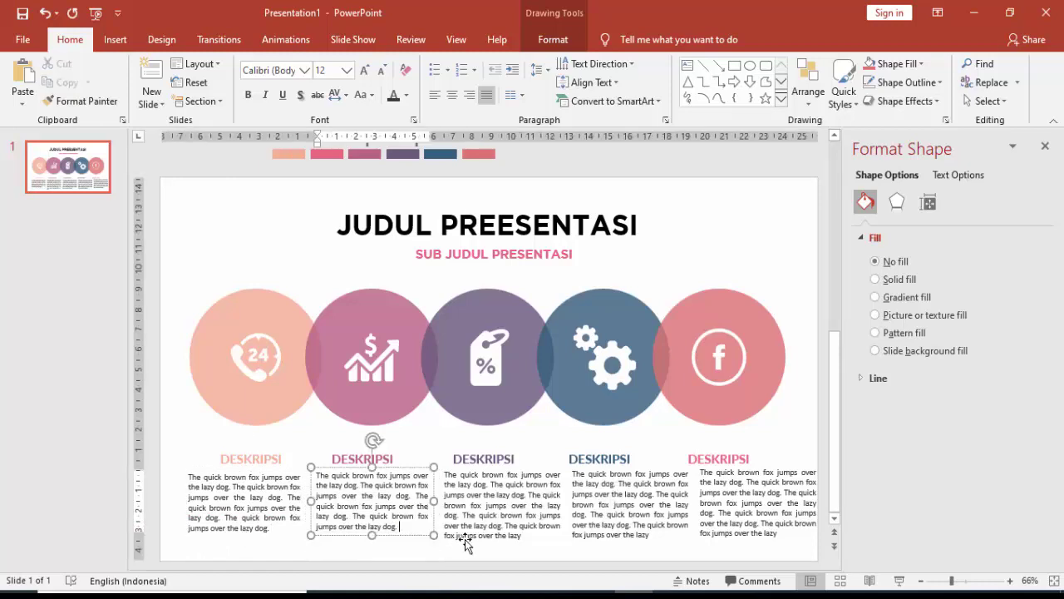
drag(503, 525, 524, 539)
key(Delete)
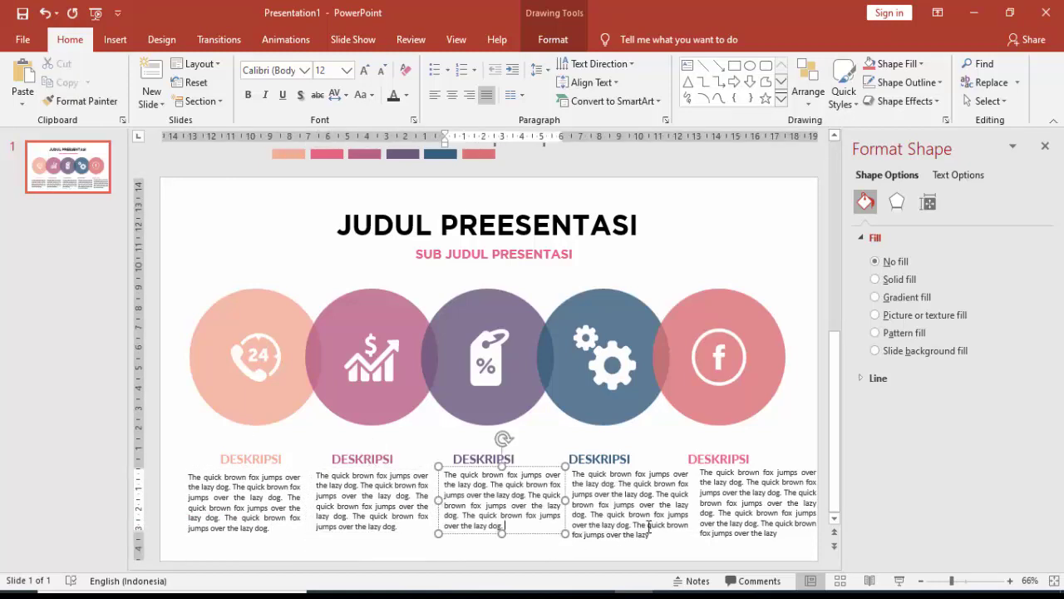
drag(635, 525, 658, 541)
key(Delete)
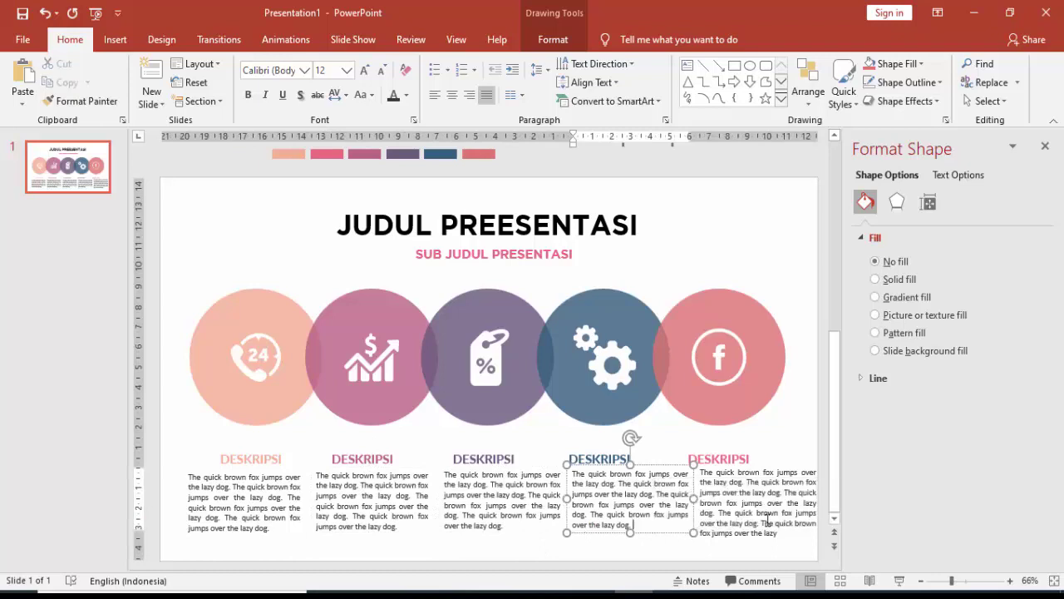
click(785, 533)
drag(760, 523, 777, 536)
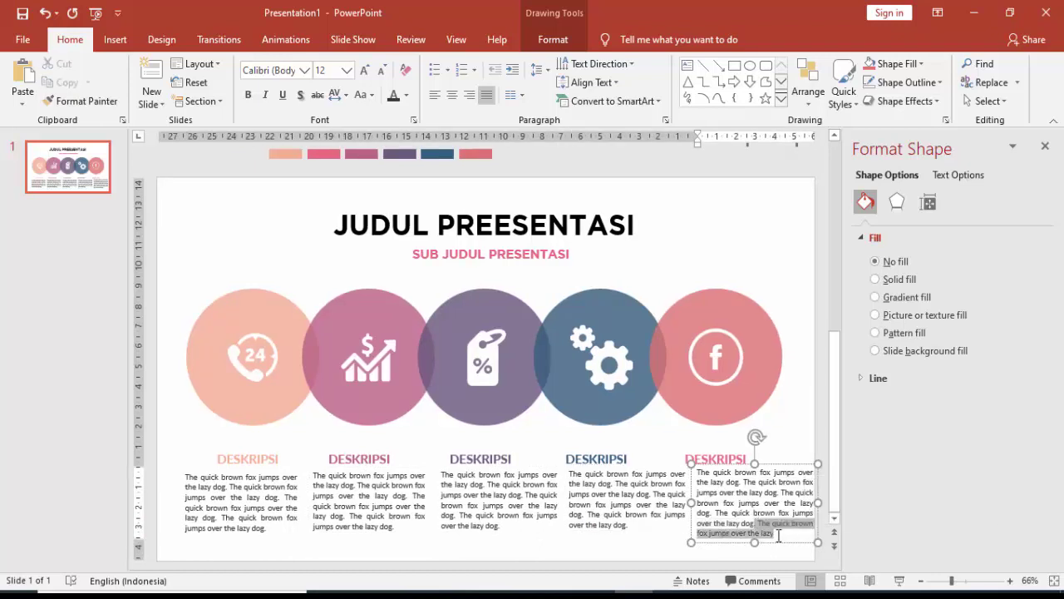
key(Delete)
drag(817, 498, 791, 499)
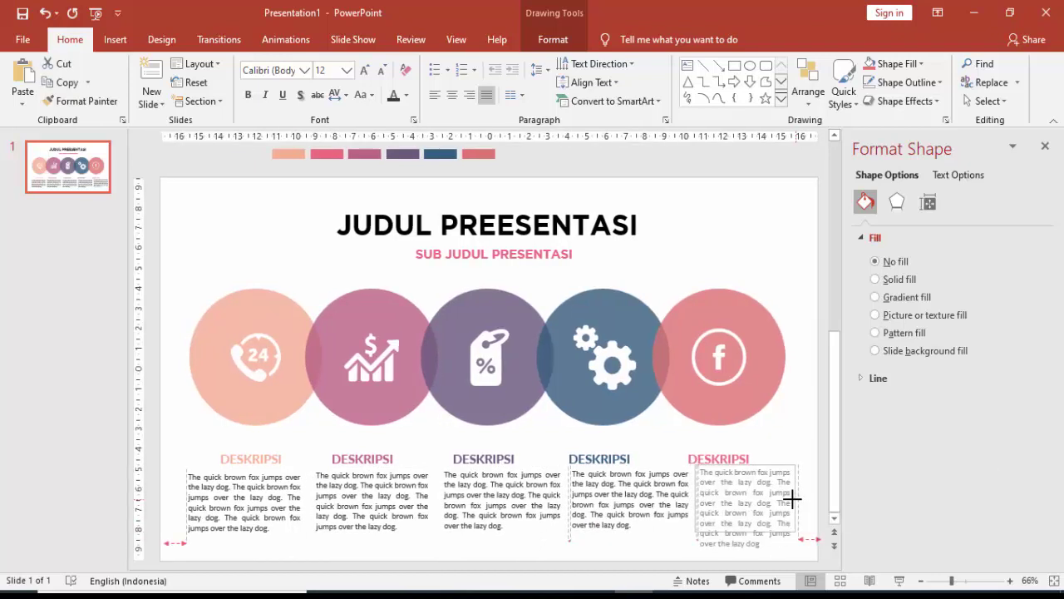
Narrow the second to fifth descriptions and move each under its circle.
click(439, 497)
drag(433, 499, 422, 497)
click(512, 495)
drag(565, 500, 546, 500)
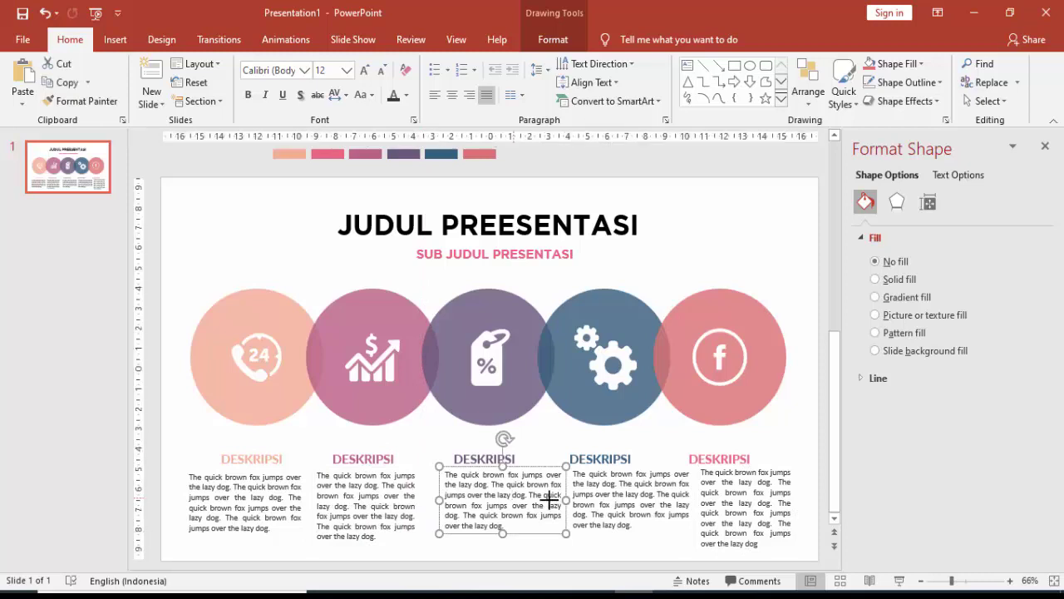
click(612, 497)
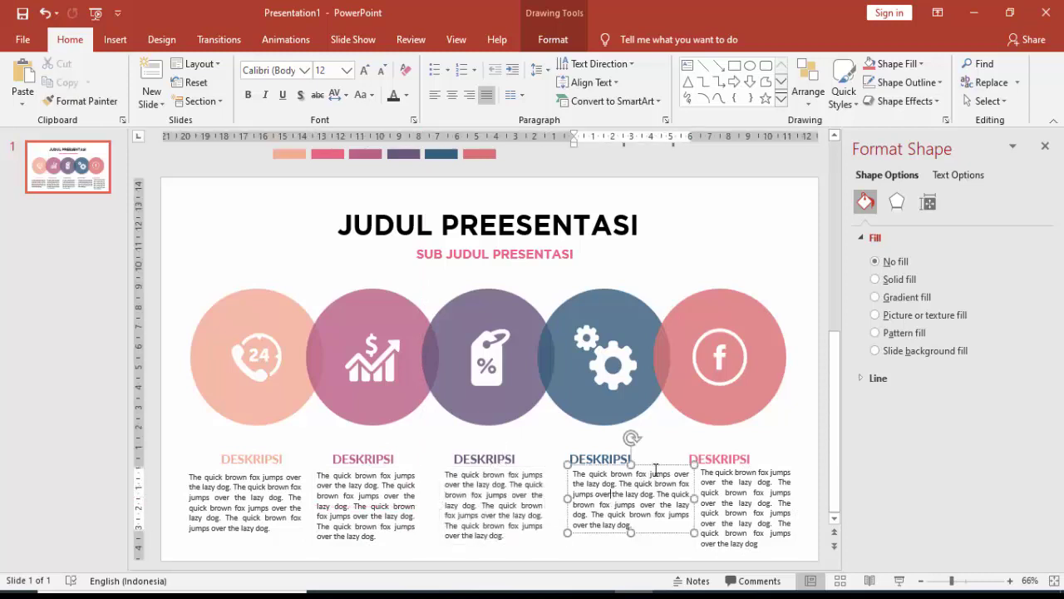
mouse_move(652, 470)
mouse_down()
mouse_move(634, 465)
mouse_move(627, 447)
mouse_up()
click(595, 458)
click(641, 478)
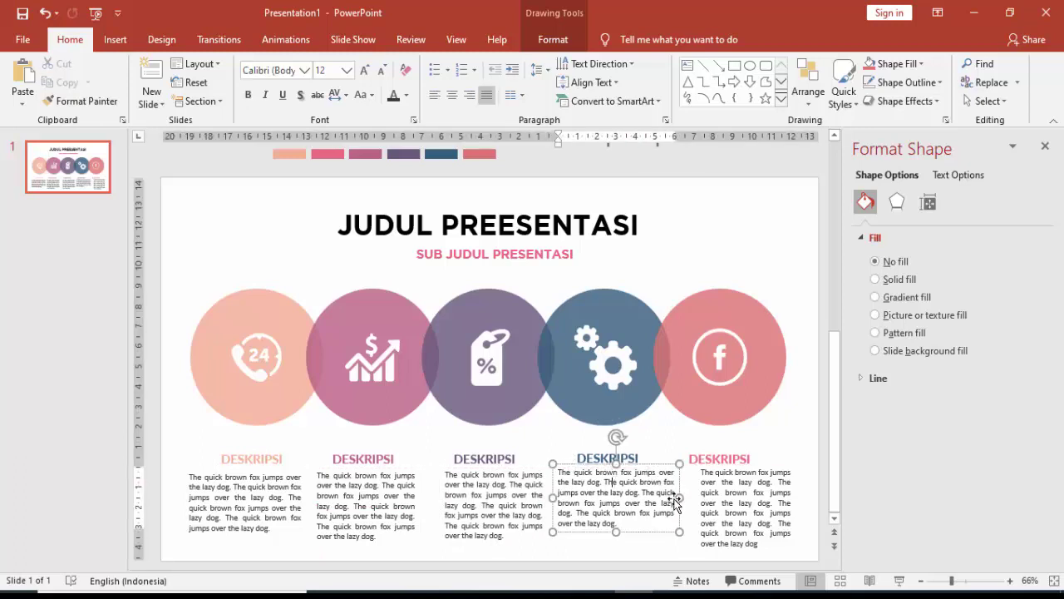
drag(678, 498, 660, 499)
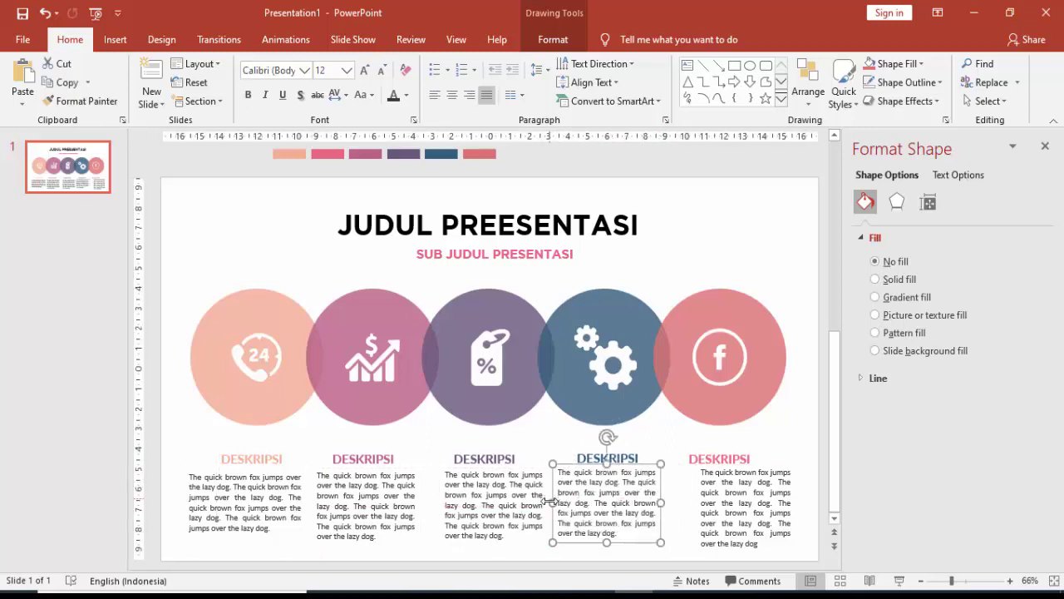
click(716, 502)
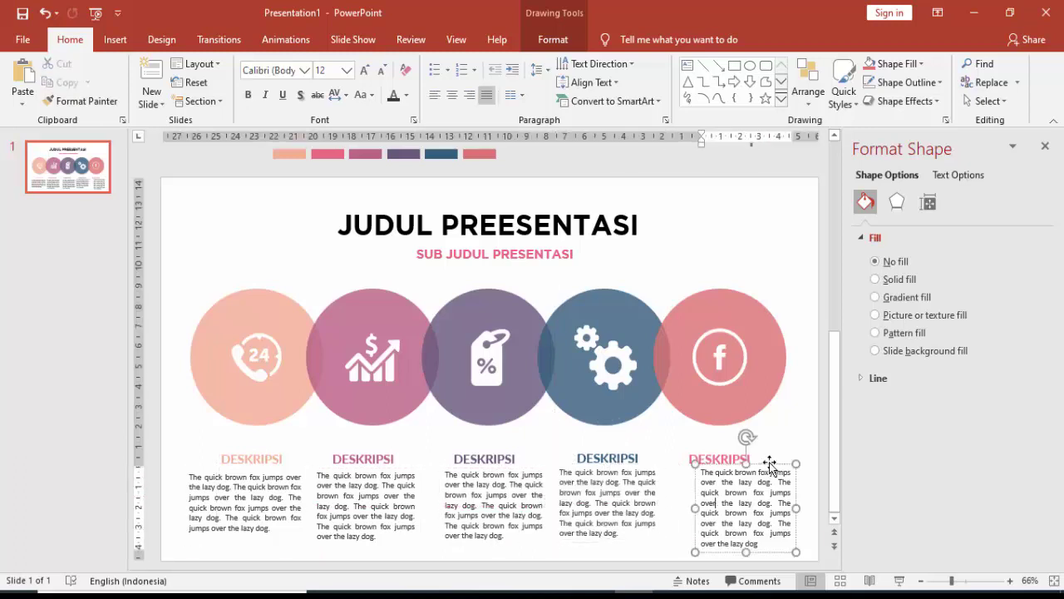
click(770, 464)
drag(795, 507, 771, 510)
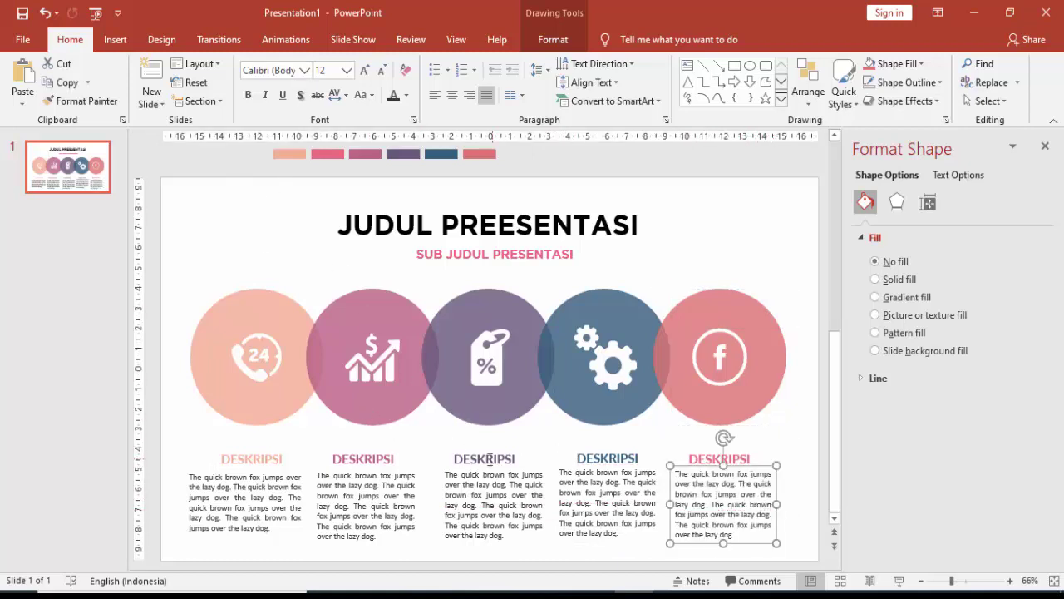
click(555, 457)
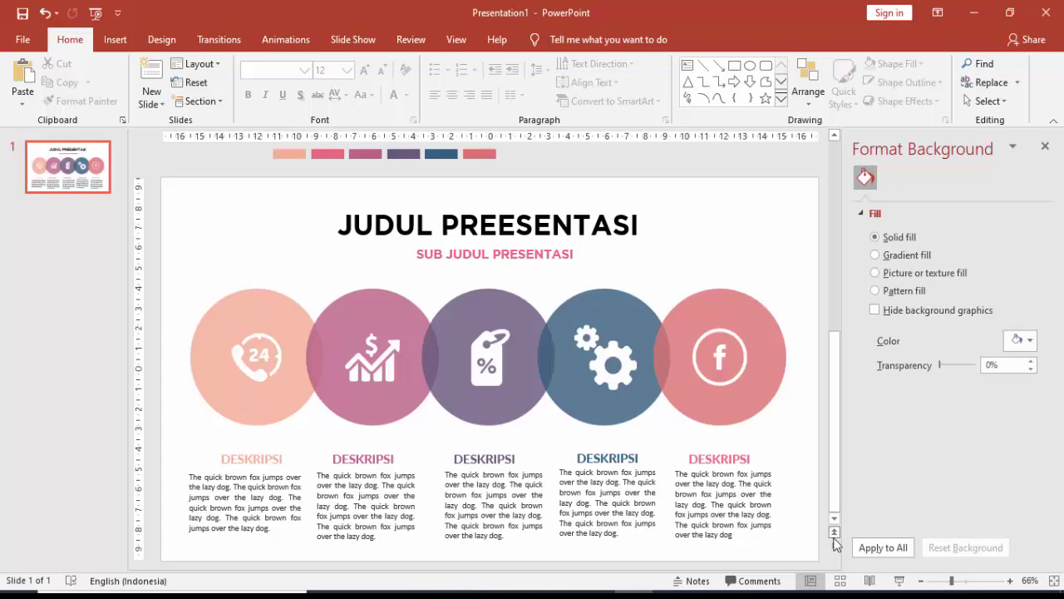
Preview the slide show, then add a new slide 2 and clear its placeholders.
click(897, 585)
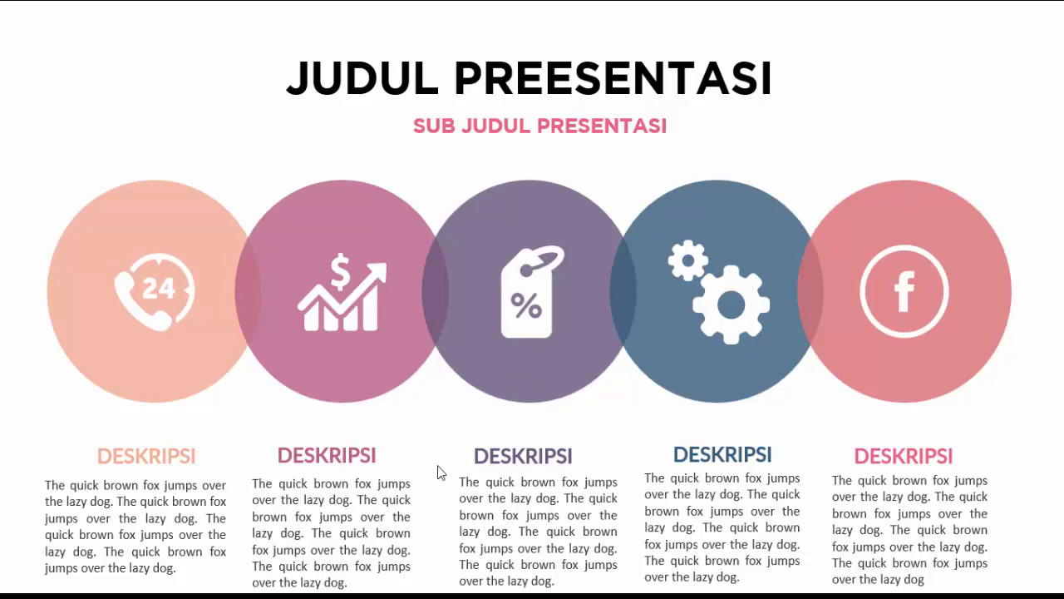
key(Escape)
right_click(51, 219)
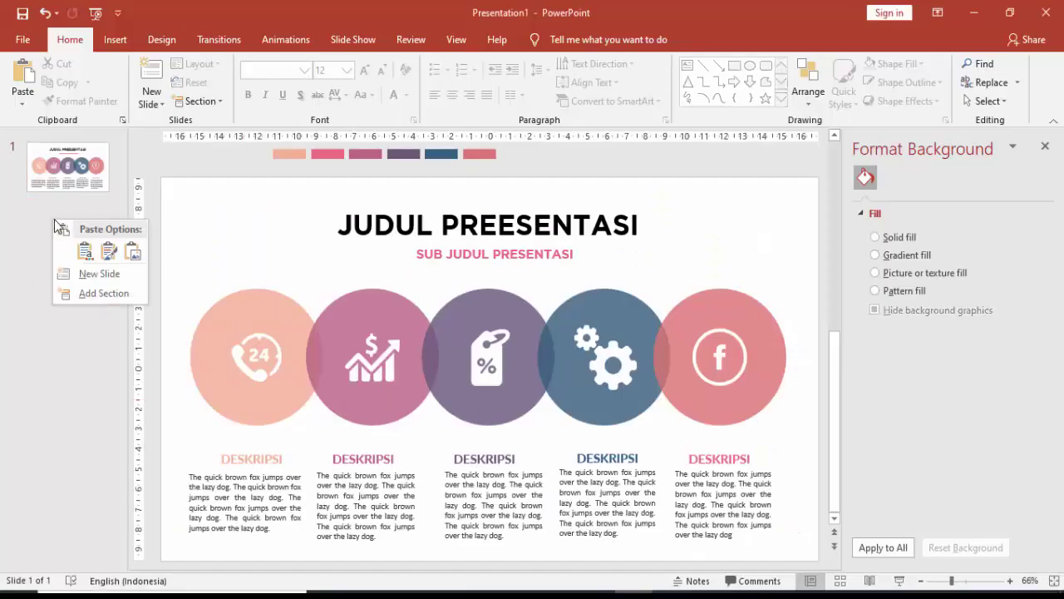
click(80, 276)
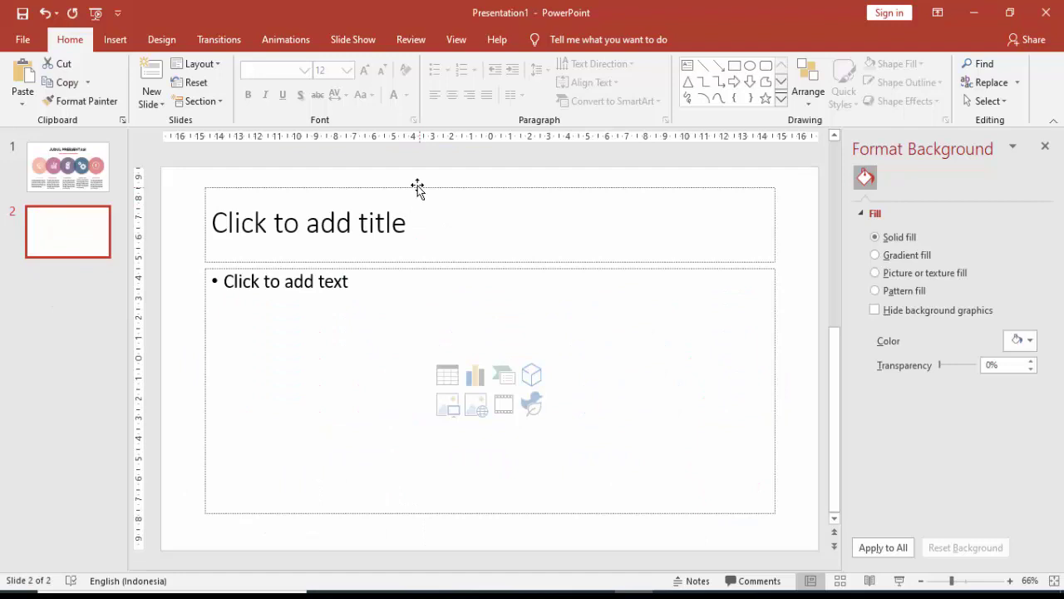
click(418, 186)
key(Delete)
key(Delete)
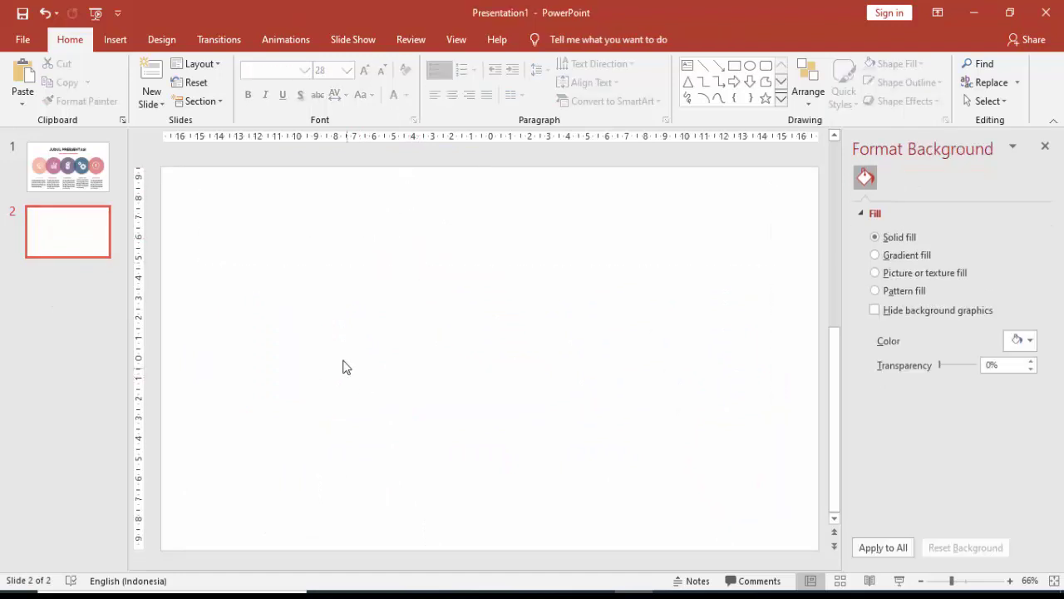
Paste the JUDUL PREESENTASI title and subtitle from slide 1 onto slide 2.
click(93, 179)
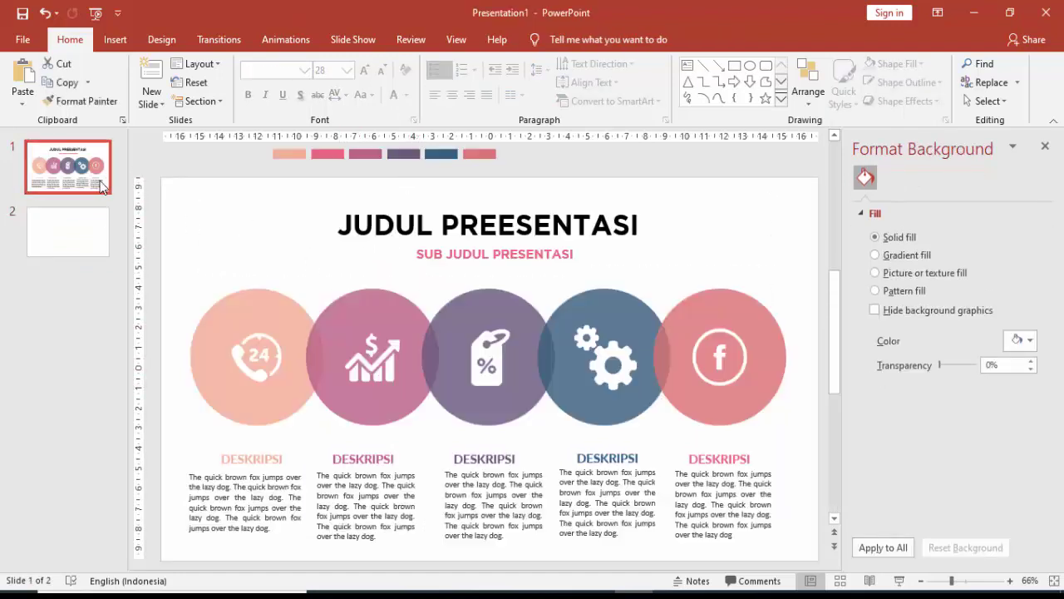
click(442, 220)
shift+click(461, 260)
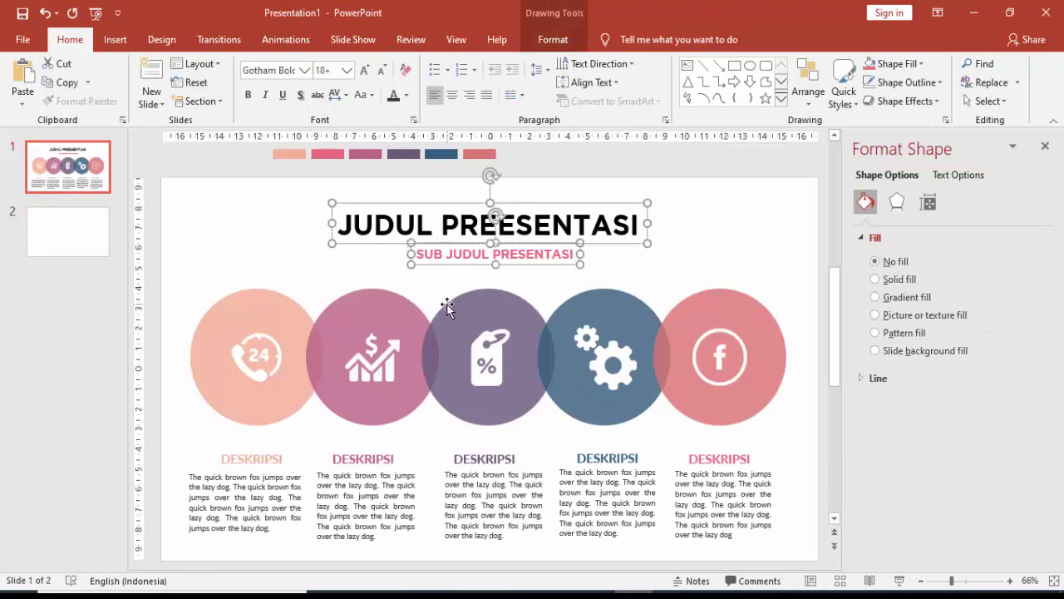
click(85, 249)
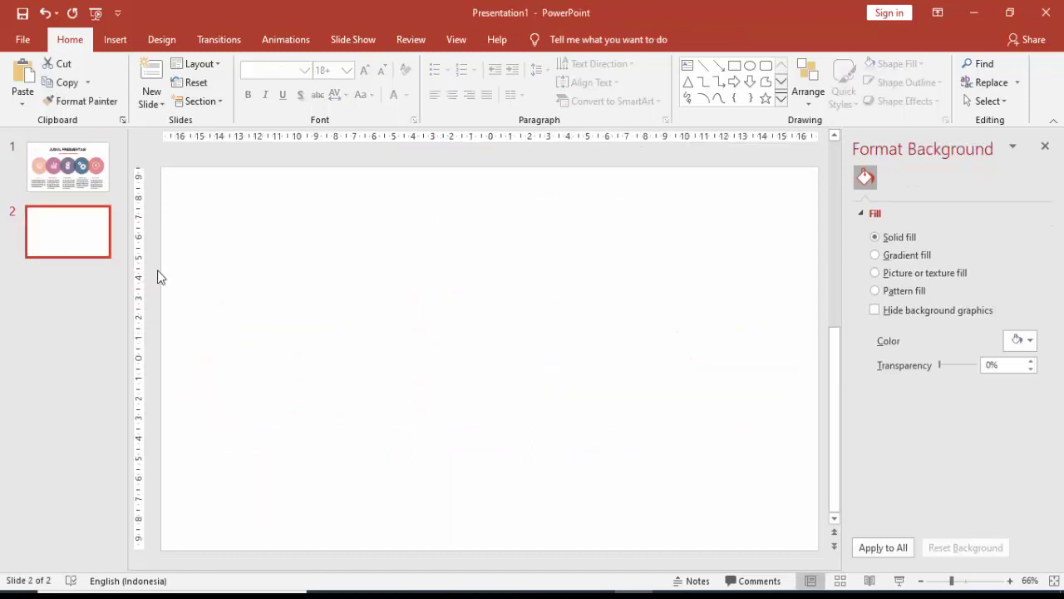
key(ctrl+v)
click(424, 296)
Pick the rounded rectangle from the Insert shapes gallery.
click(120, 41)
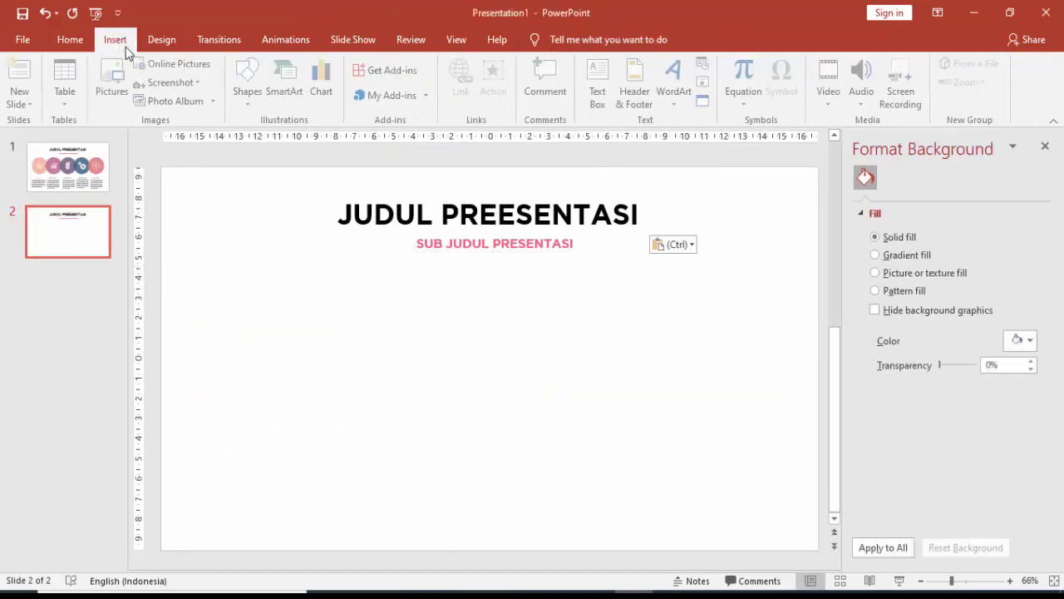
click(250, 83)
click(323, 138)
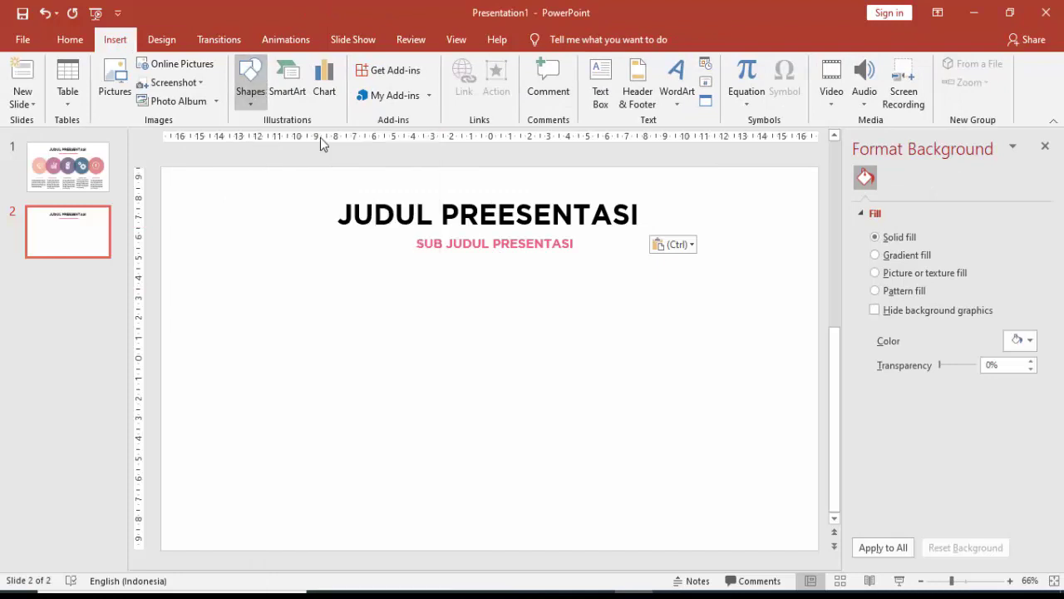
Draw a tall rounded-rectangle card at the left with softer corners and duplicate it to the right.
mouse_move(198, 275)
mouse_down()
mouse_move(312, 434)
mouse_move(327, 523)
mouse_up()
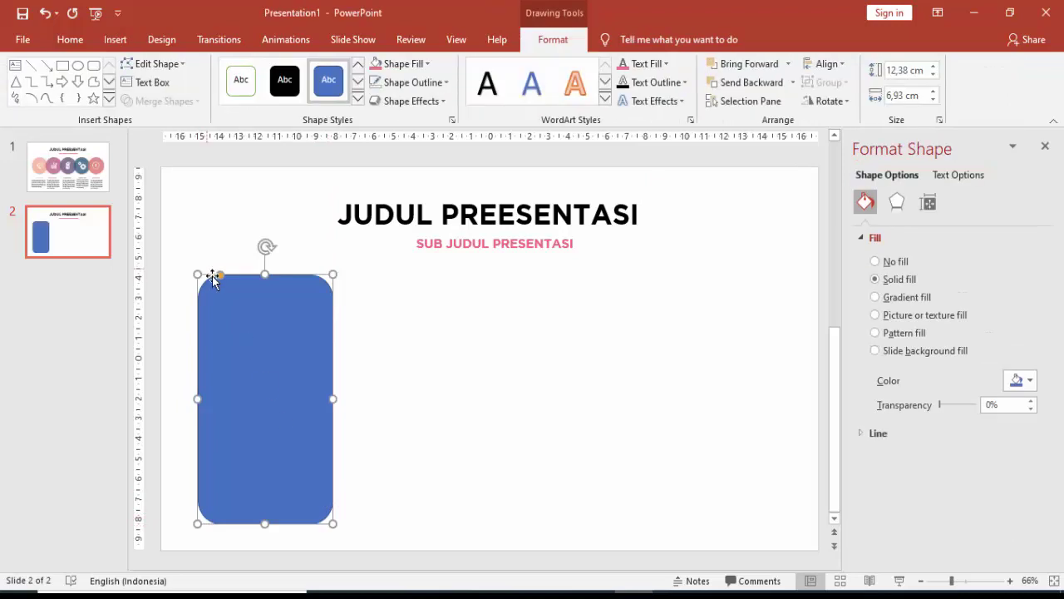
drag(221, 277, 216, 277)
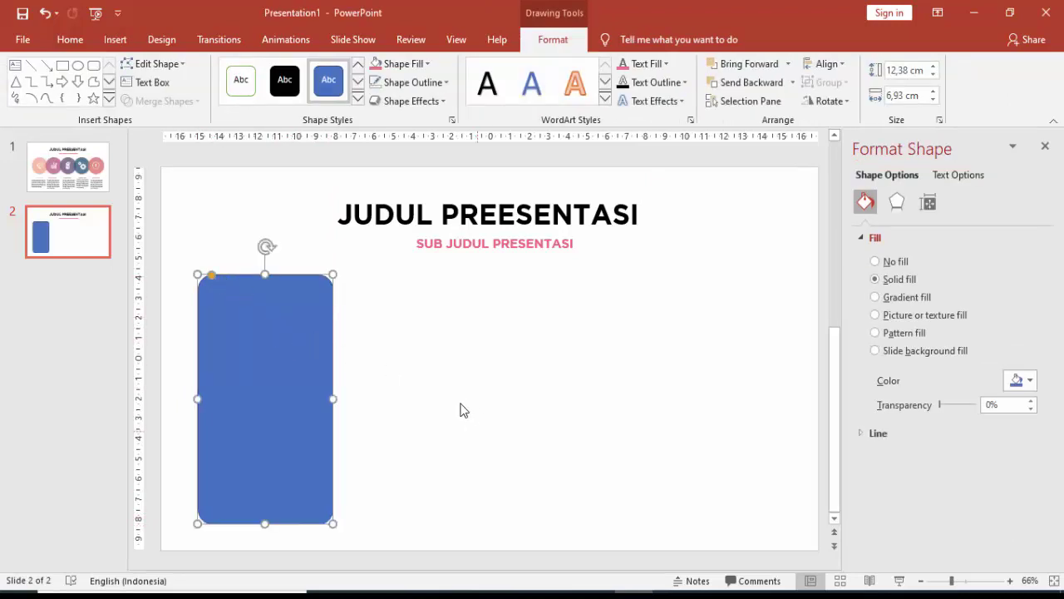
click(432, 436)
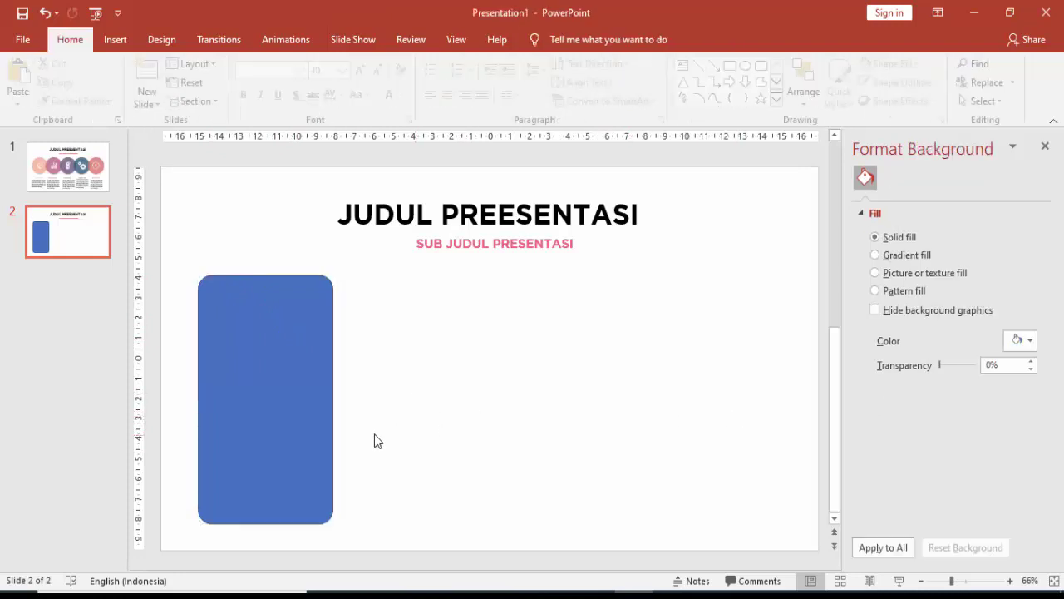
click(332, 423)
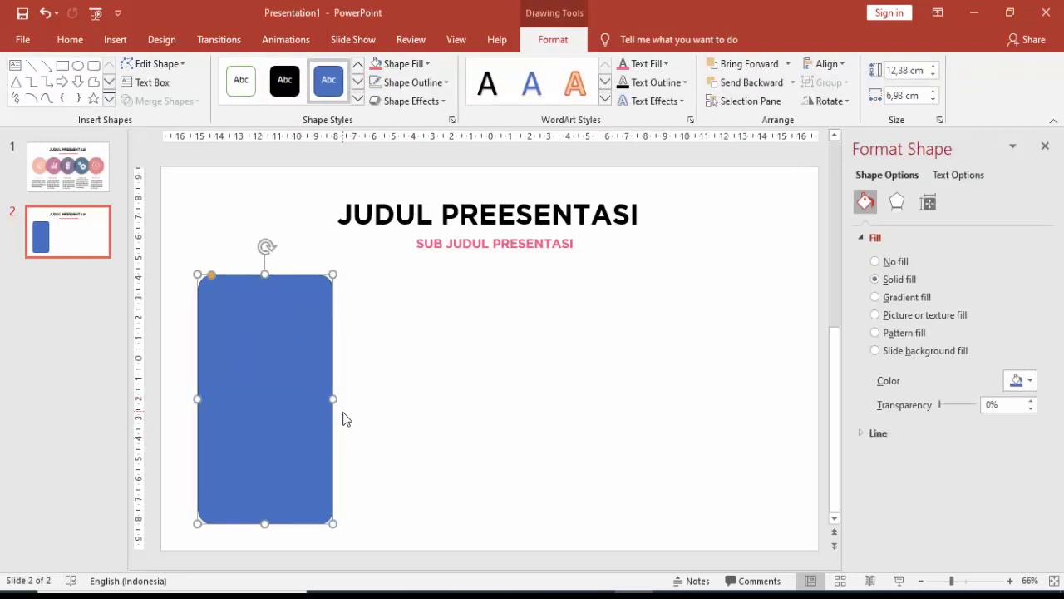
drag(281, 394, 443, 391)
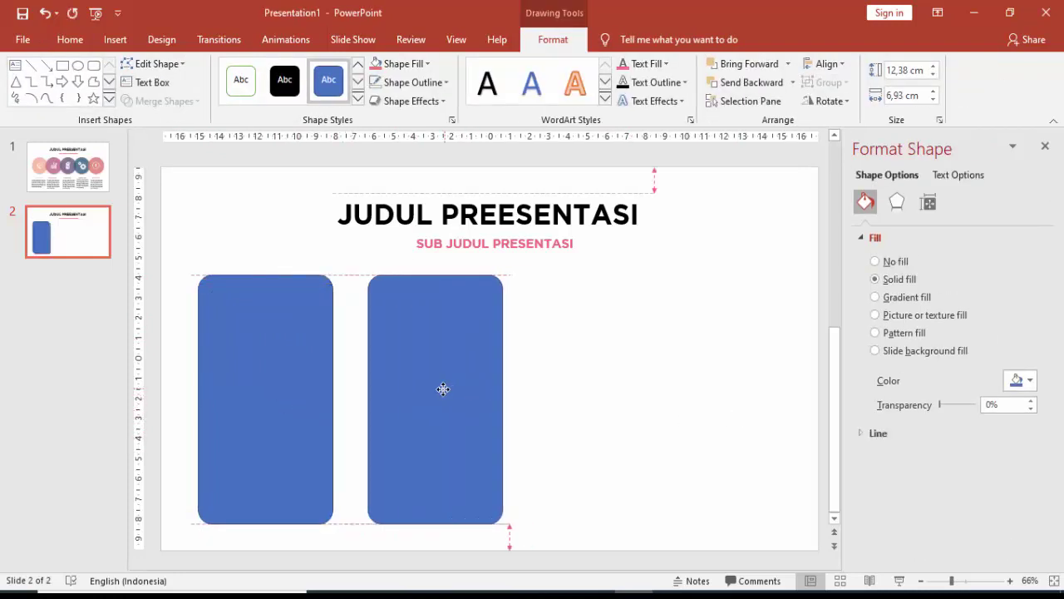
Subtract a rectangle from the left card's lower part, leaving a 2.94 × 6.93 cm header block.
click(288, 372)
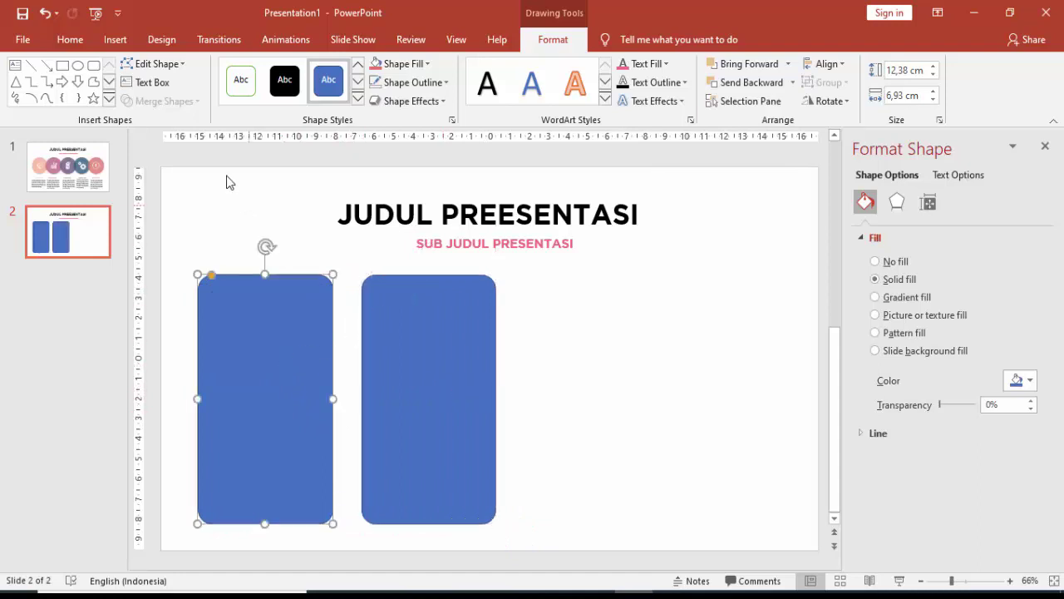
click(114, 41)
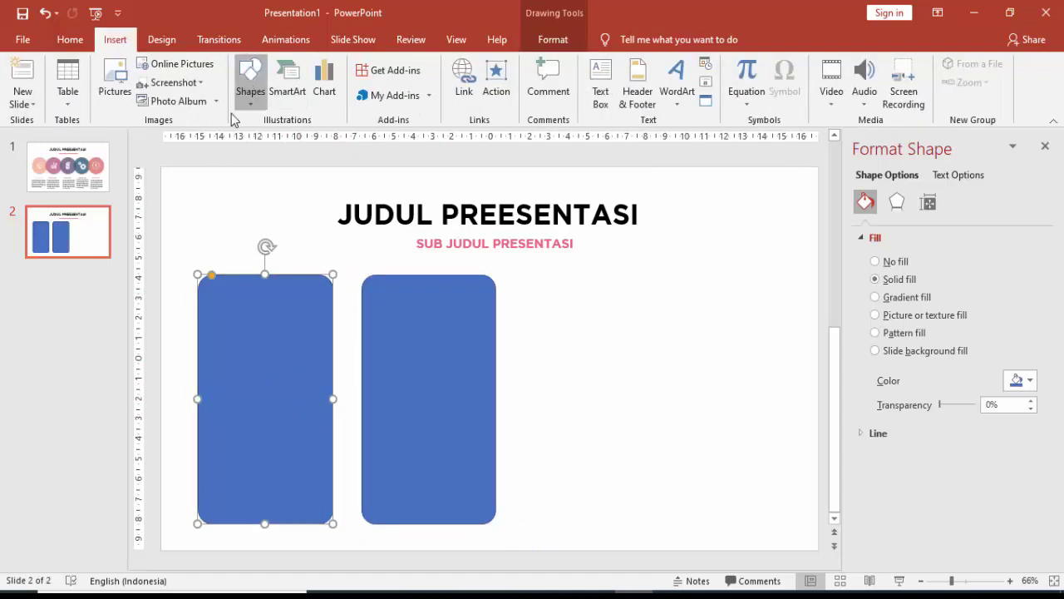
click(249, 88)
click(282, 140)
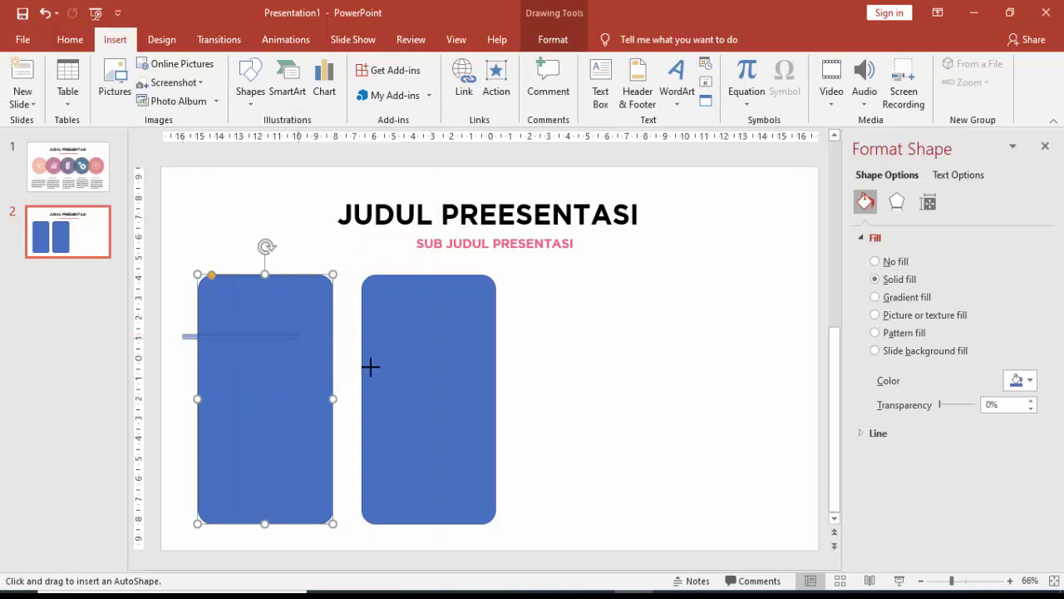
drag(370, 366, 350, 538)
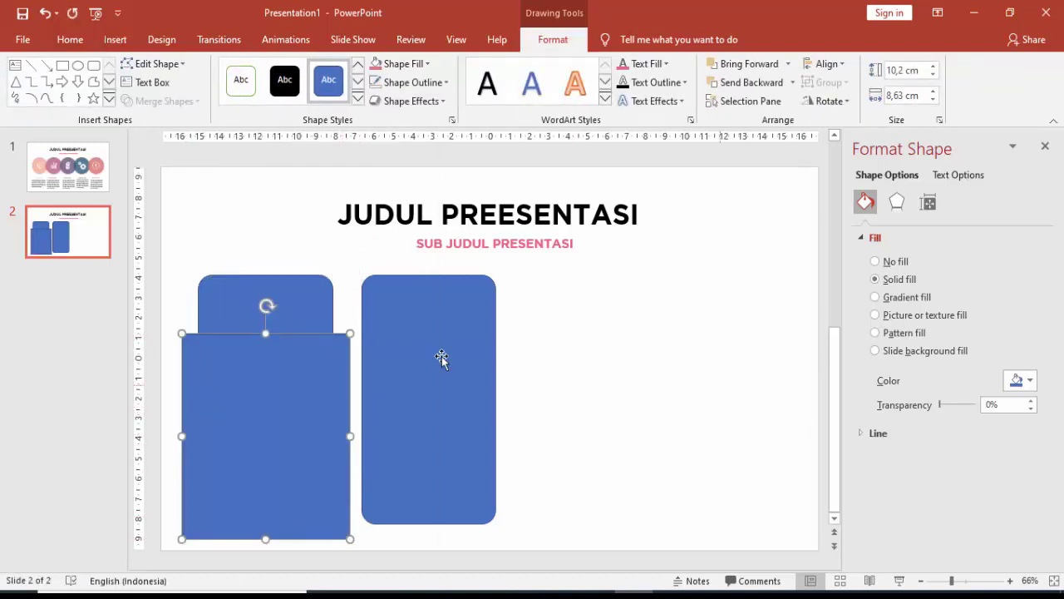
click(321, 297)
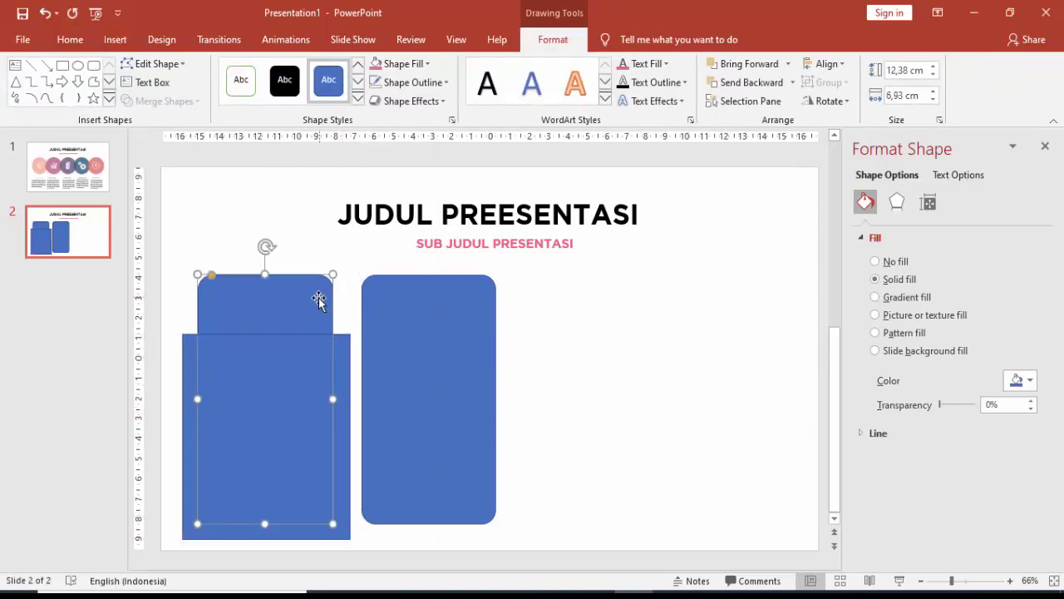
shift+click(341, 358)
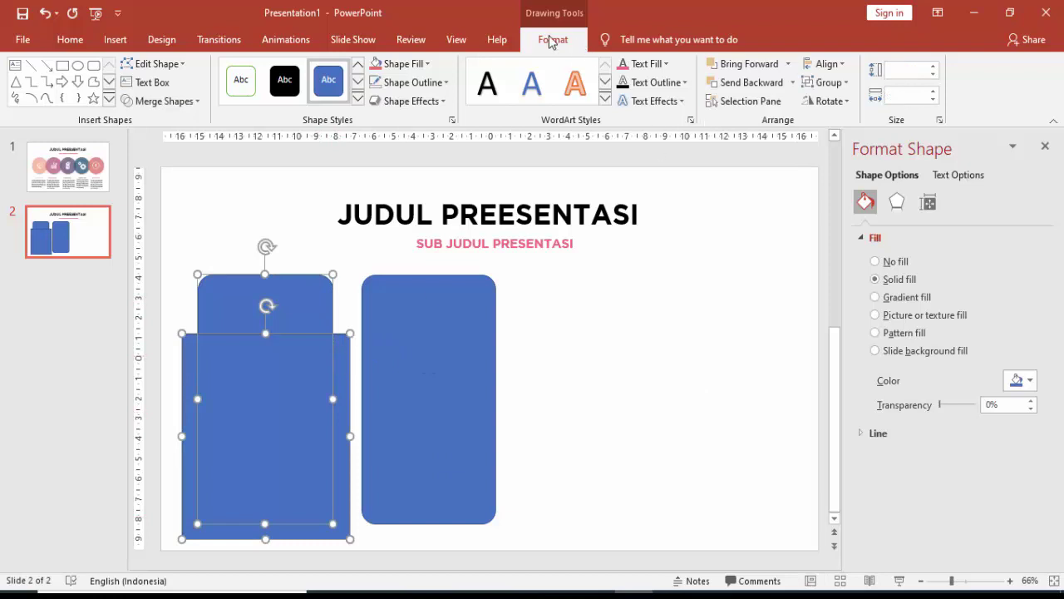
click(158, 101)
click(184, 198)
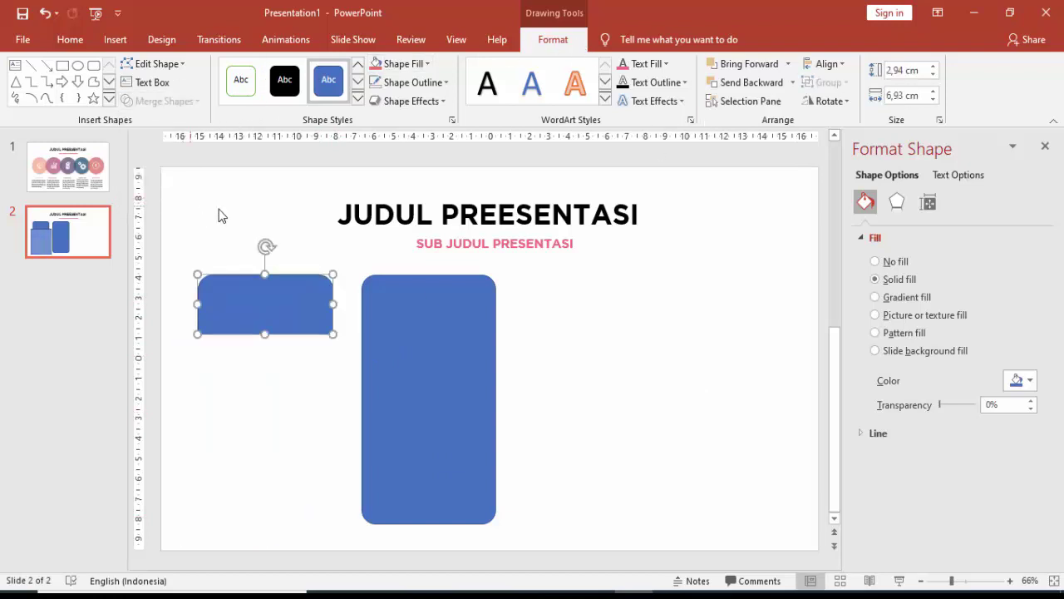
click(115, 39)
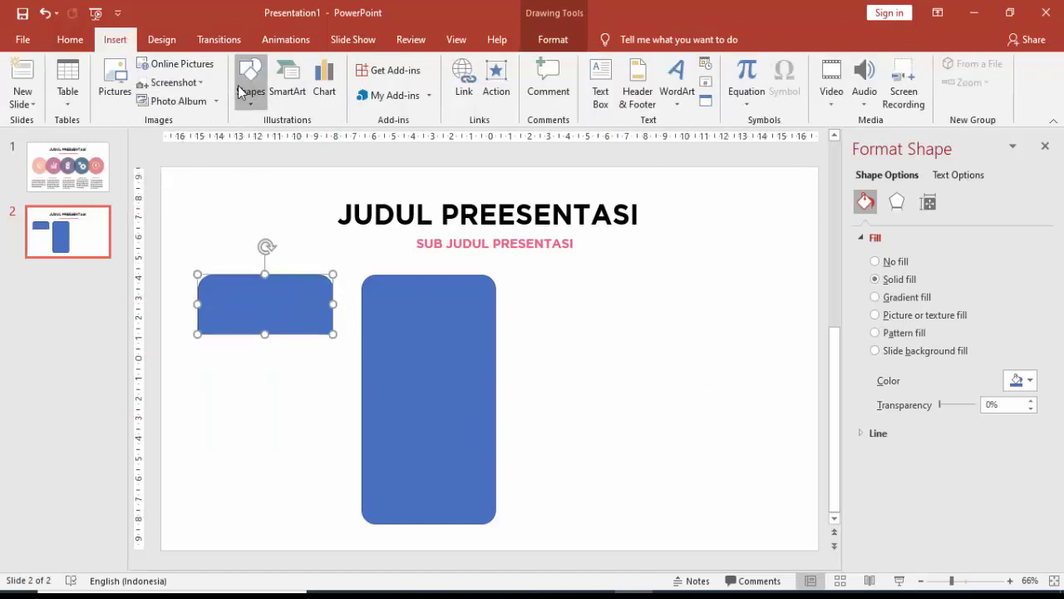
Draw a triangle, flip it vertically and place it centred under the blue header.
click(245, 88)
click(336, 141)
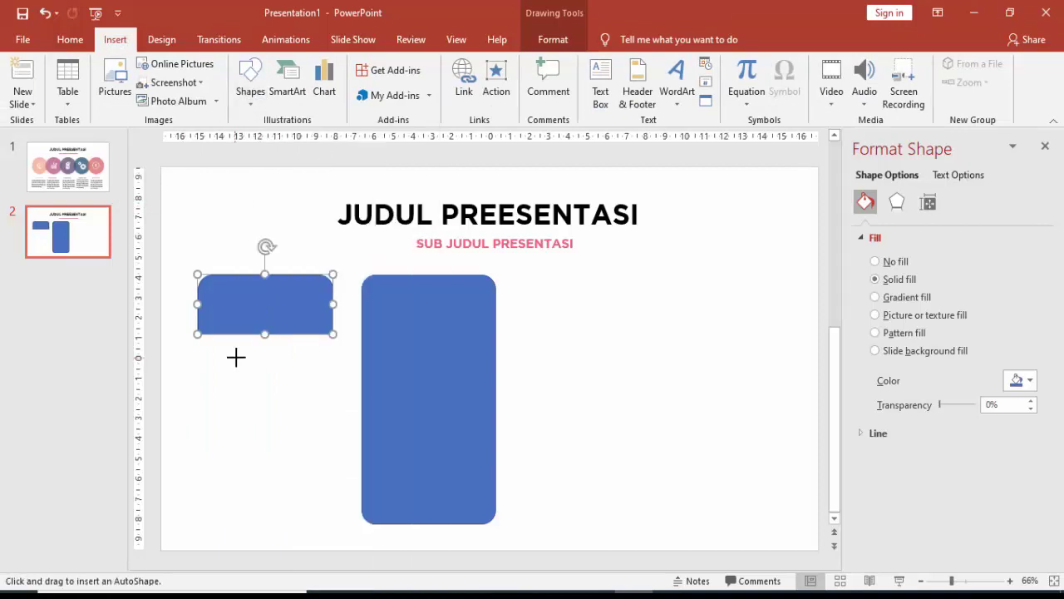
drag(235, 358, 306, 397)
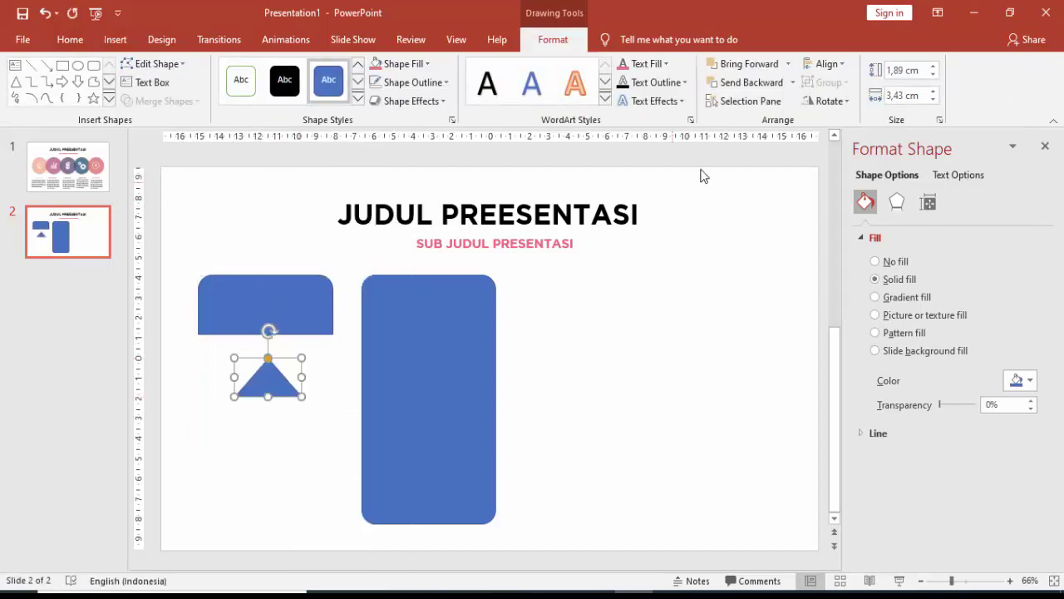
click(818, 66)
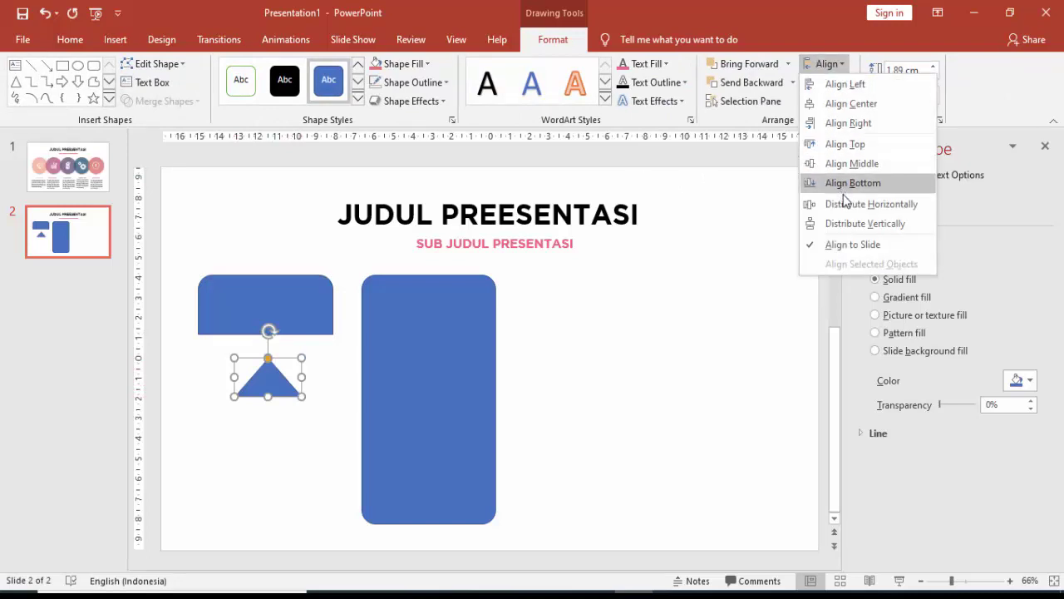
key(Escape)
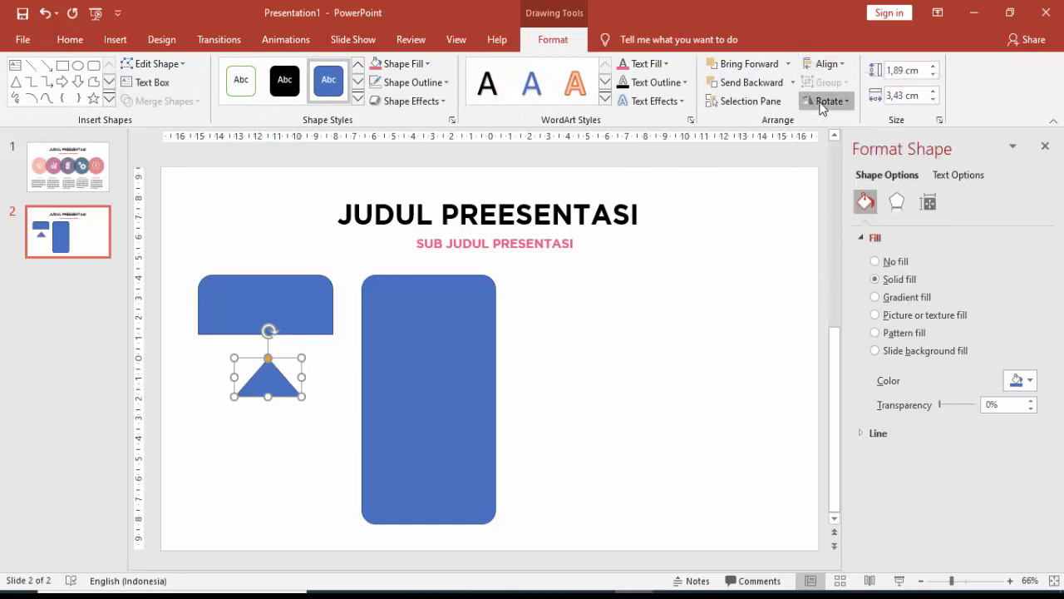
click(823, 101)
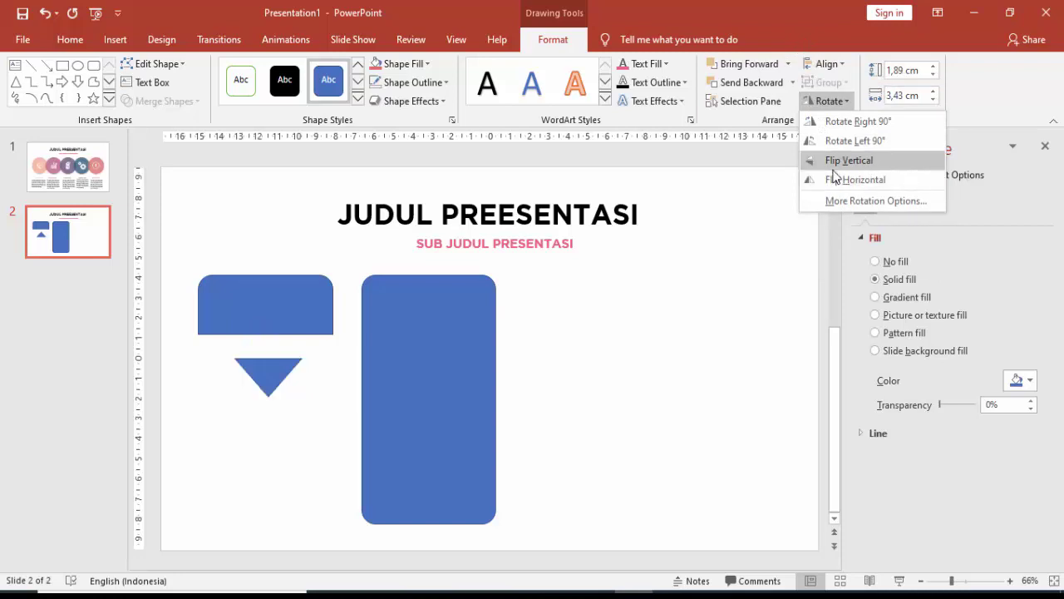
click(840, 162)
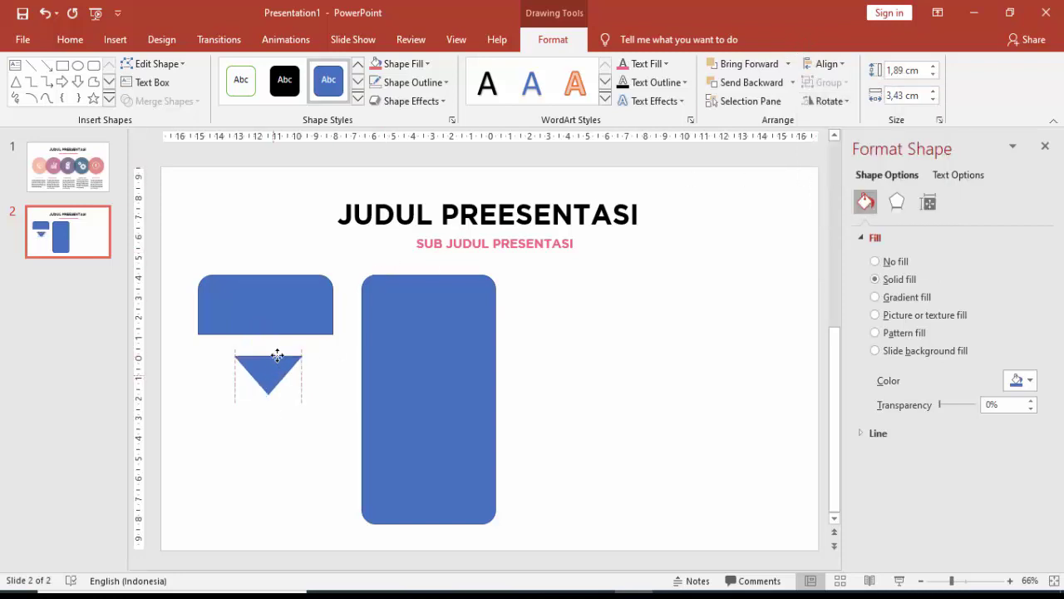
drag(275, 357, 275, 327)
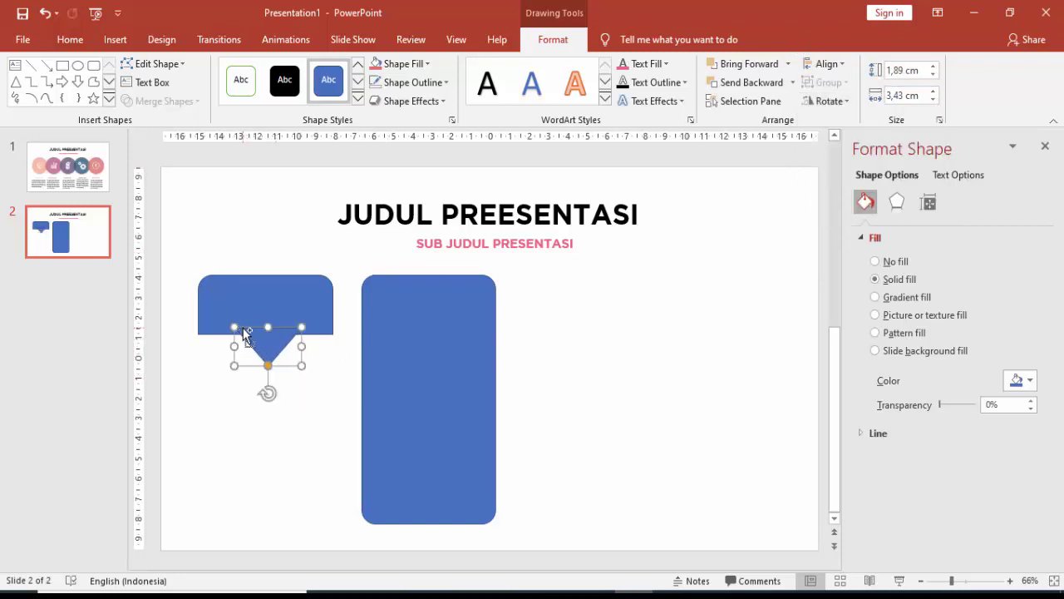
scroll(250, 339, up, 2)
scroll(247, 340, up, 3)
scroll(340, 333, up, 3)
drag(412, 326, 413, 318)
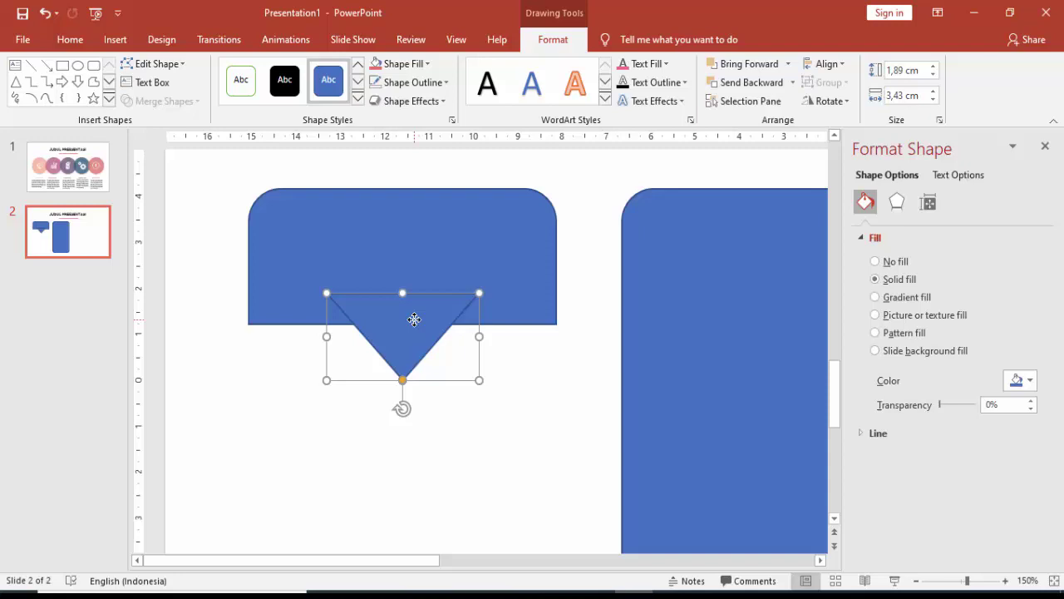
Union the triangle and header into one 4.16 × 6.93 cm speech-bubble shape.
shift+click(489, 266)
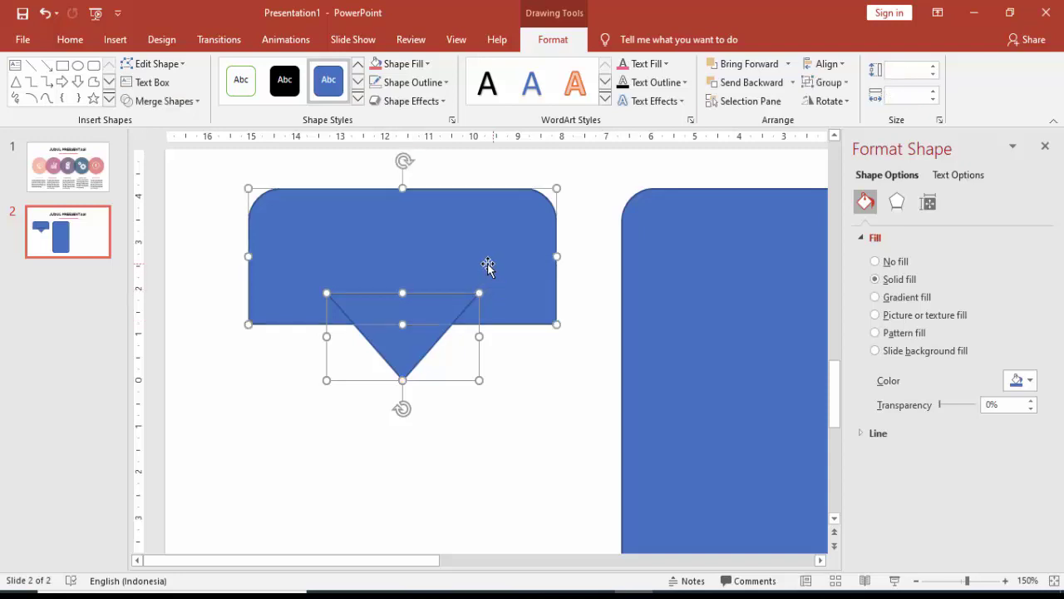
click(164, 100)
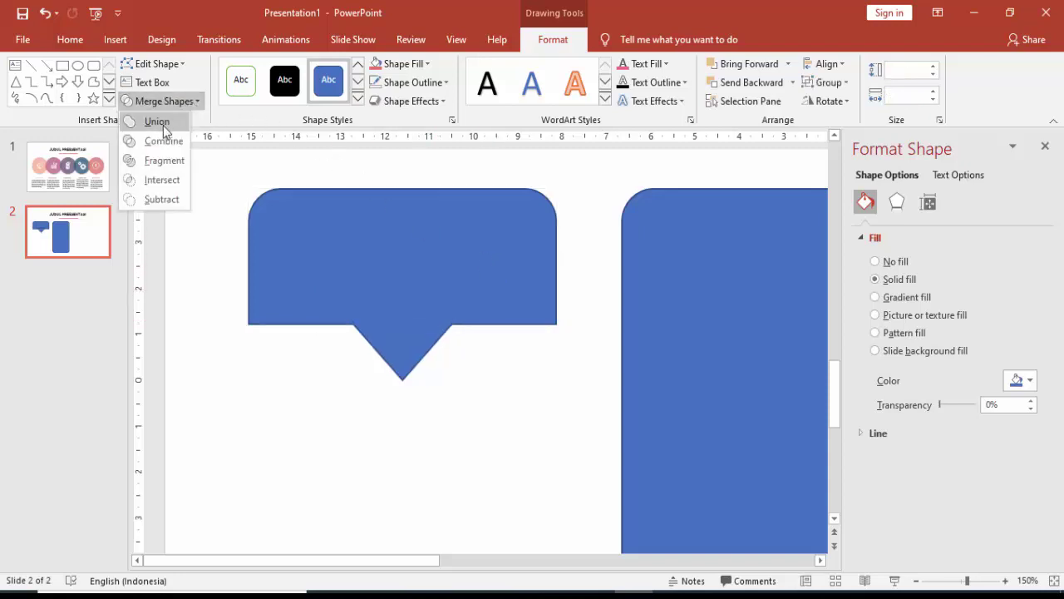
click(163, 126)
scroll(463, 248, down, 5)
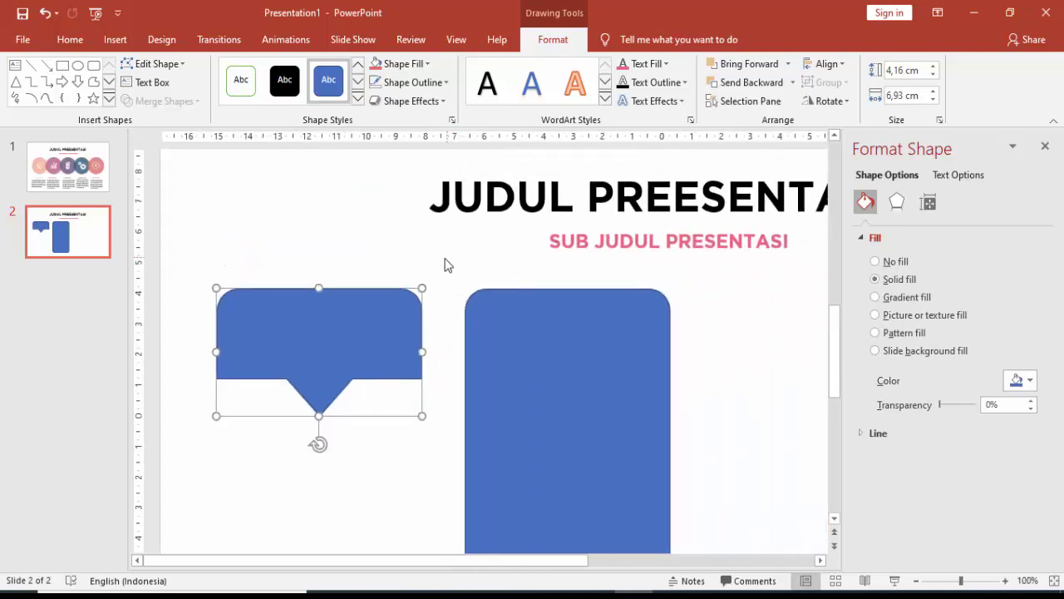
scroll(397, 293, down, 3)
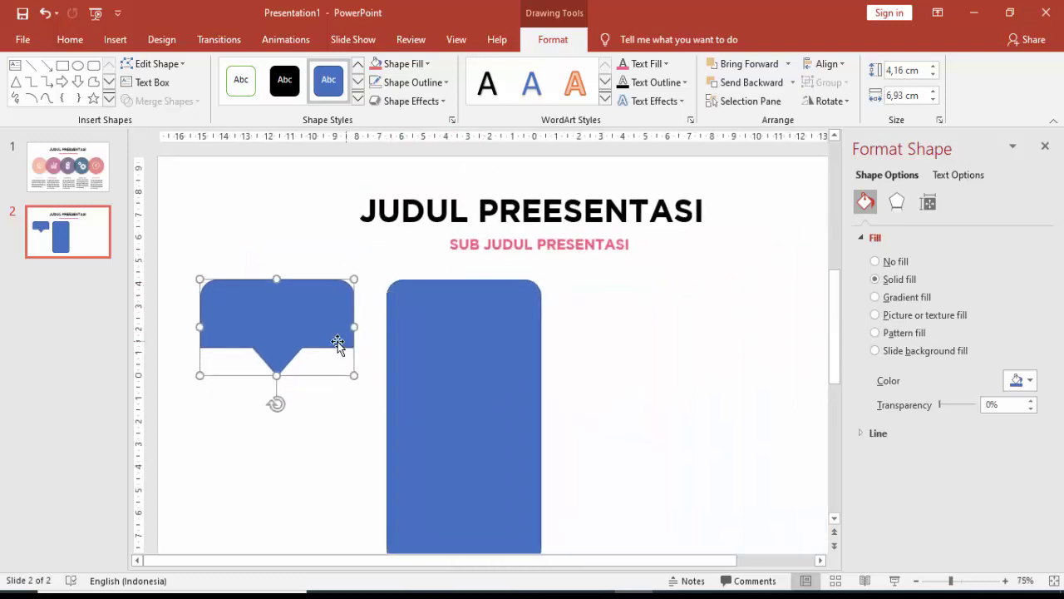
Remove the tall card's outline and give it a grey fill.
click(863, 433)
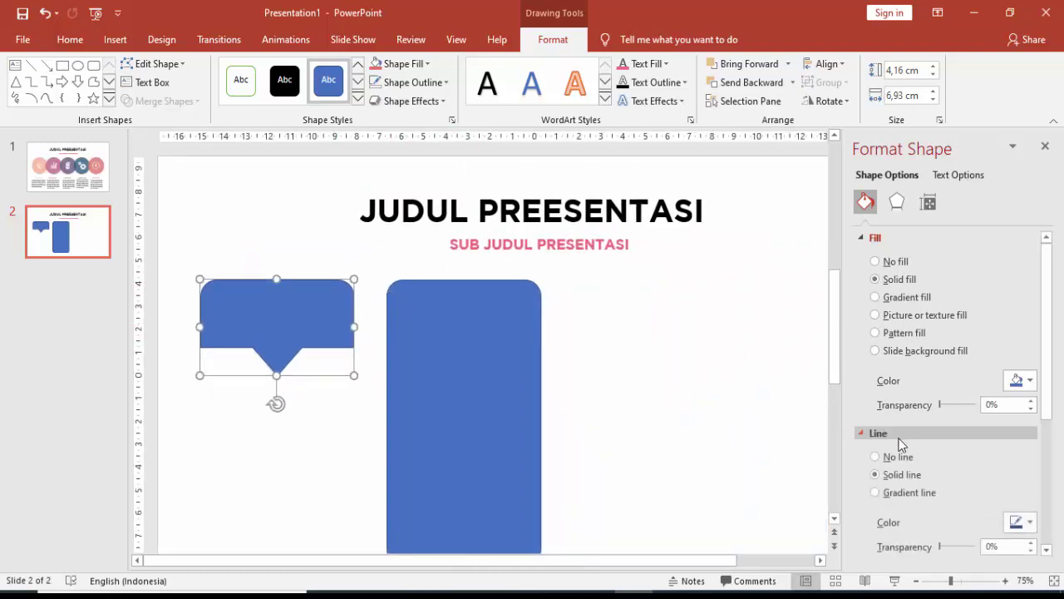
click(536, 403)
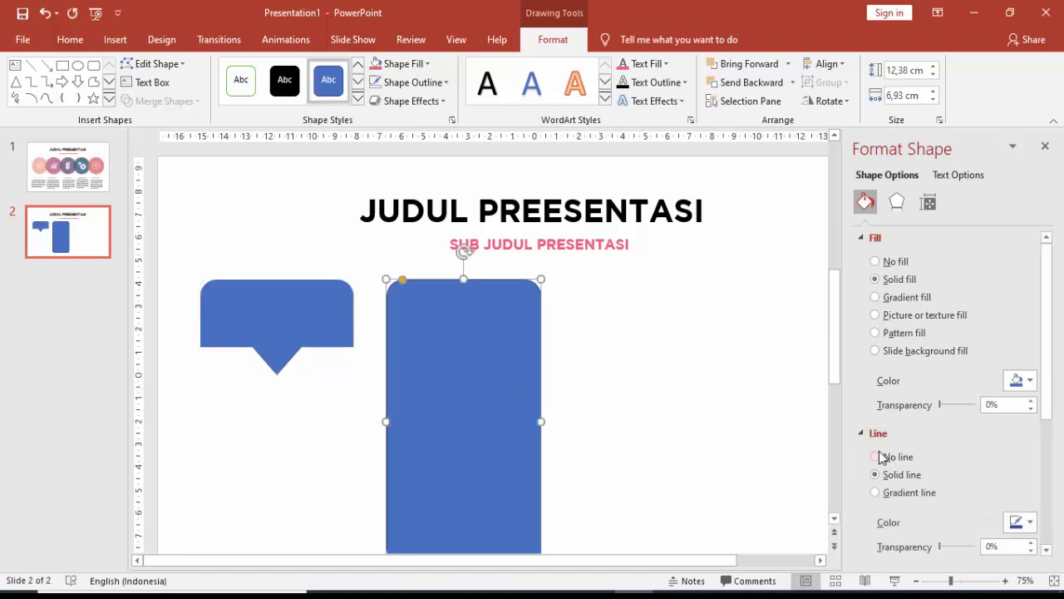
click(876, 457)
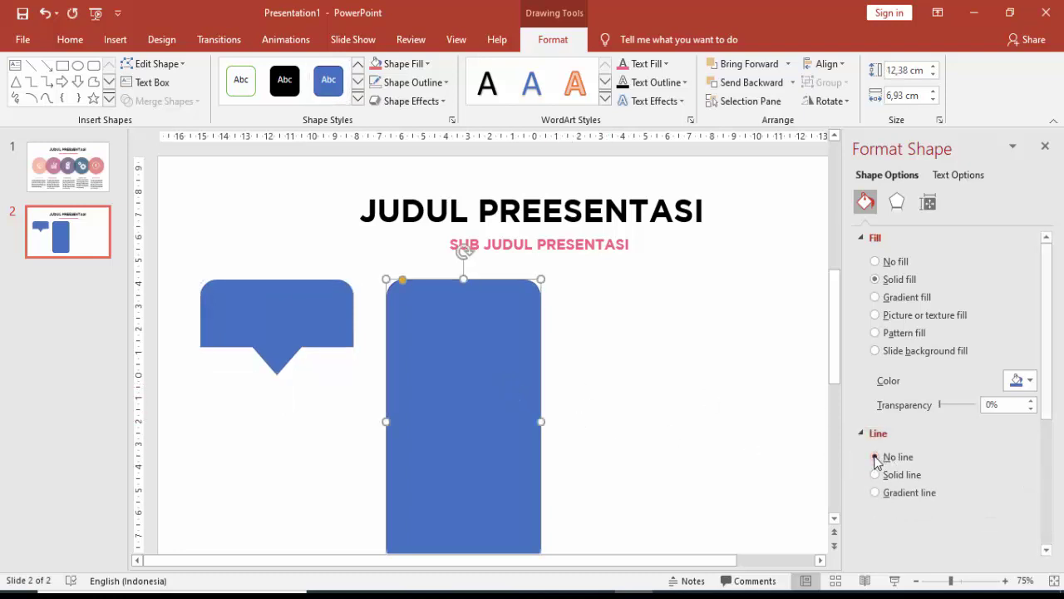
click(1016, 383)
click(962, 445)
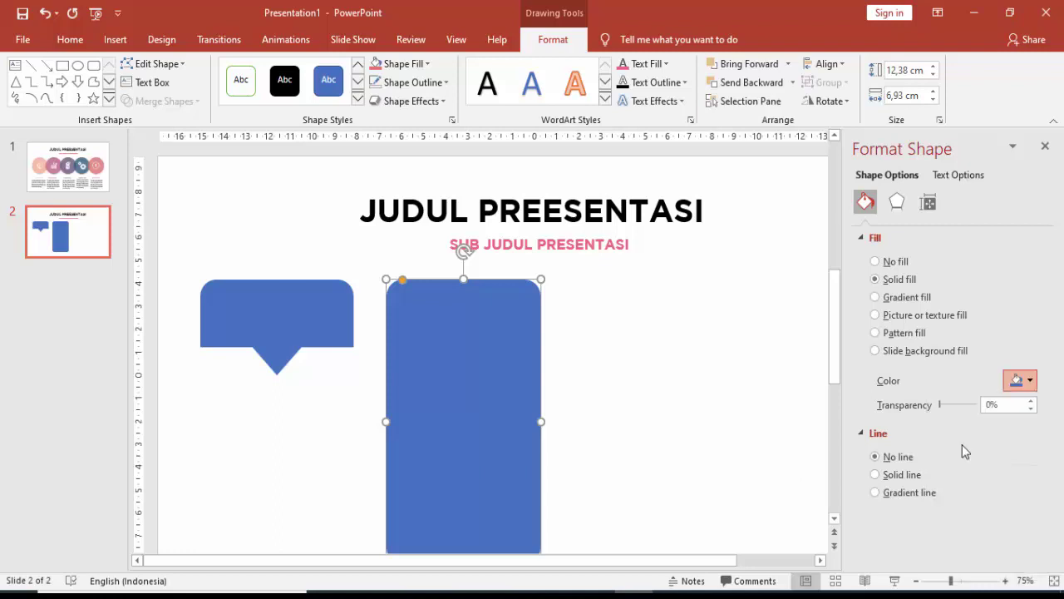
Bring the blue speech bubble to front, set it across the card's top, and move both left.
click(330, 305)
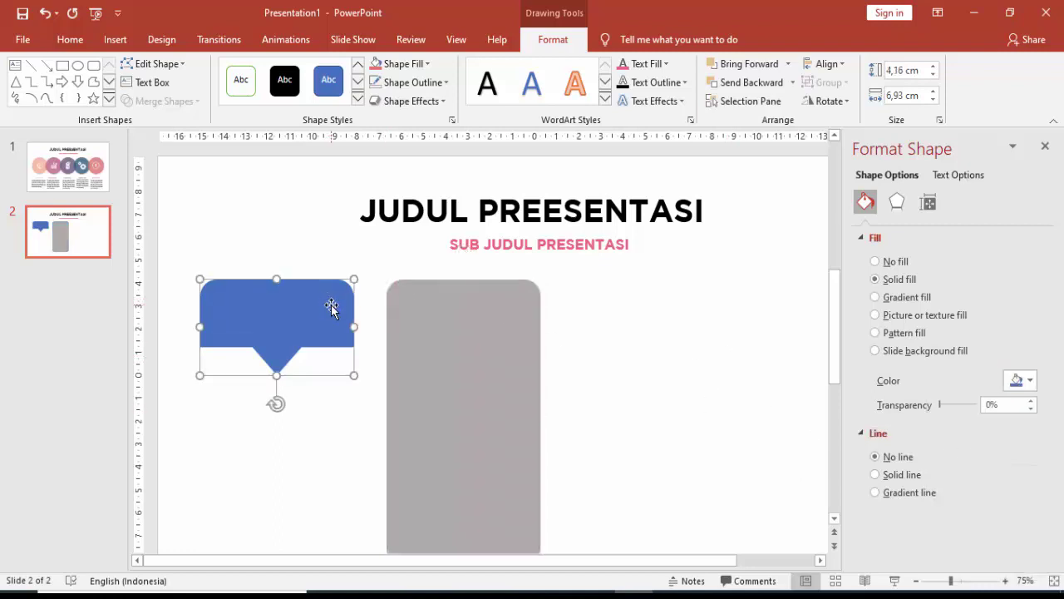
right_click(331, 307)
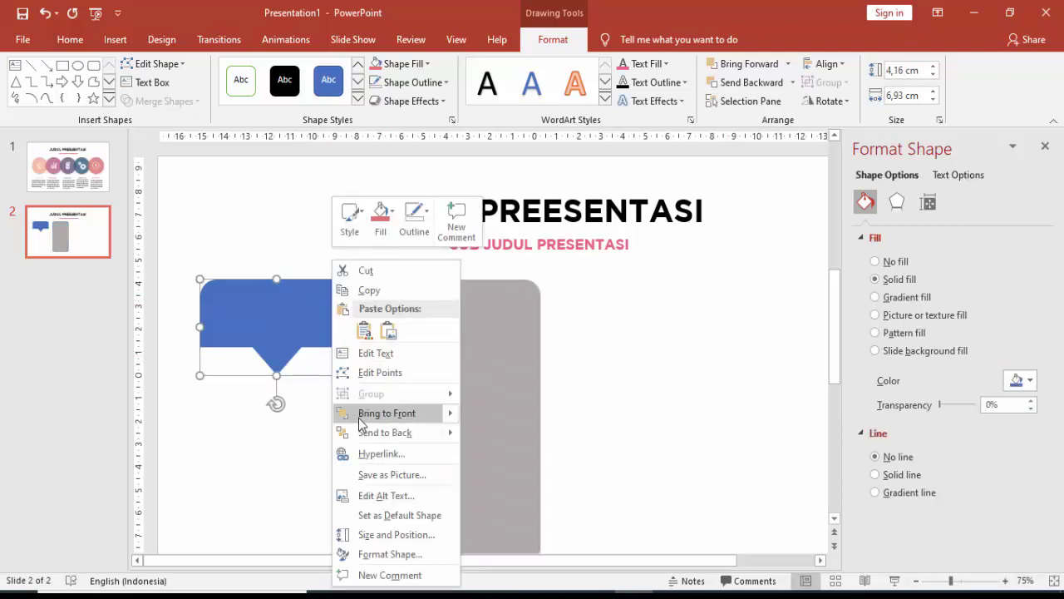
click(333, 349)
drag(324, 320, 514, 322)
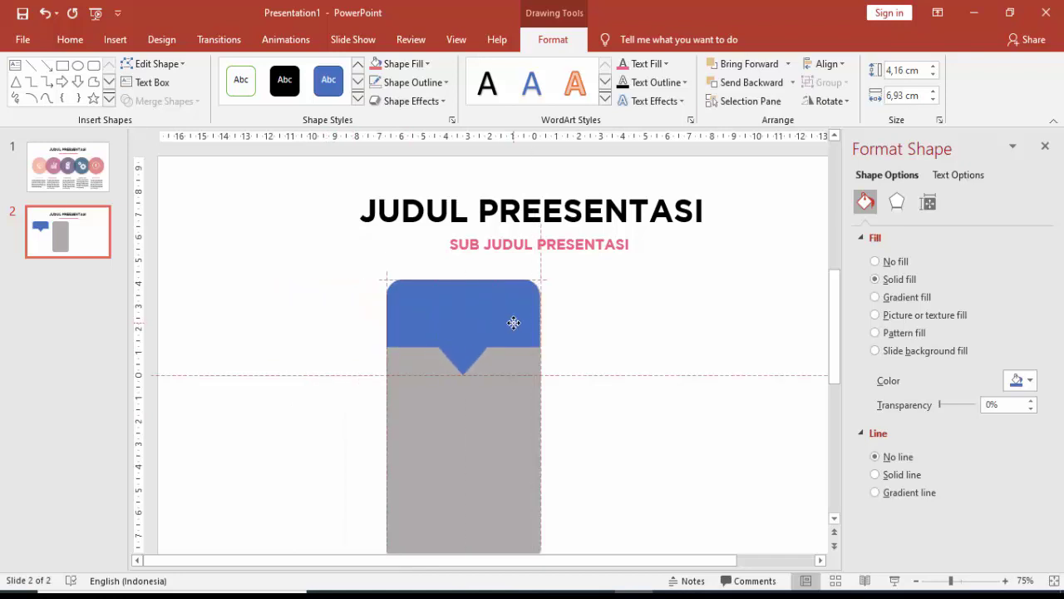
shift+click(504, 422)
drag(504, 422, 304, 416)
scroll(356, 400, down, 3)
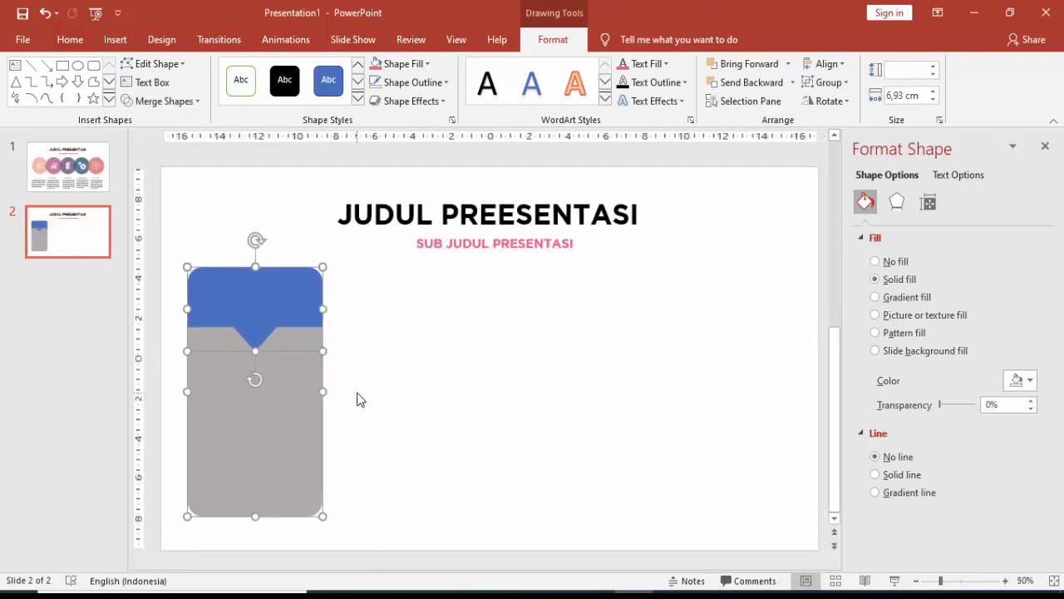
Nudge the card pair lower and fill its bubble header salmon red.
drag(345, 384, 346, 395)
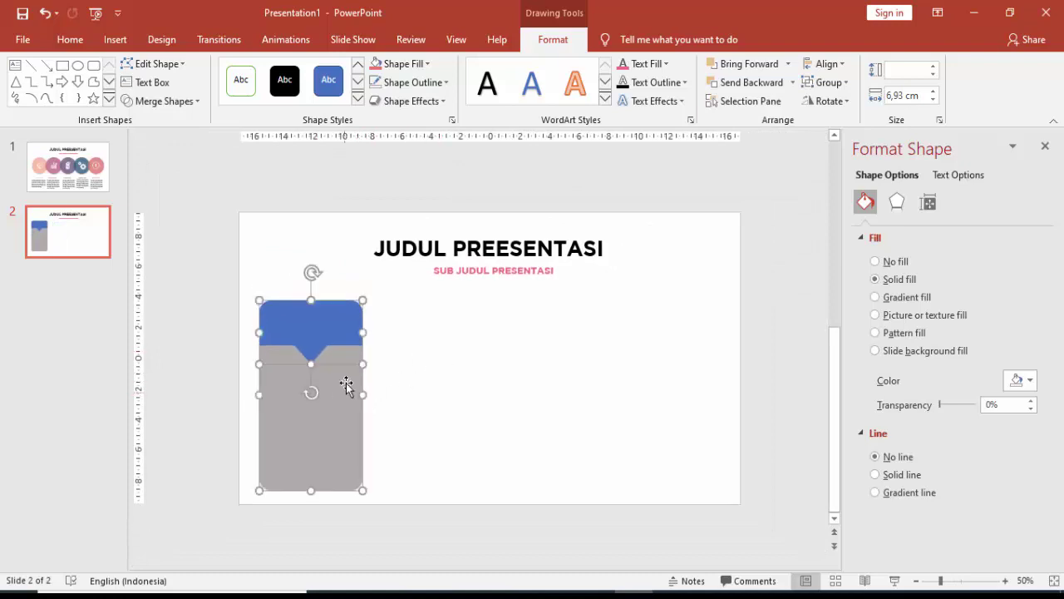
click(435, 329)
click(350, 313)
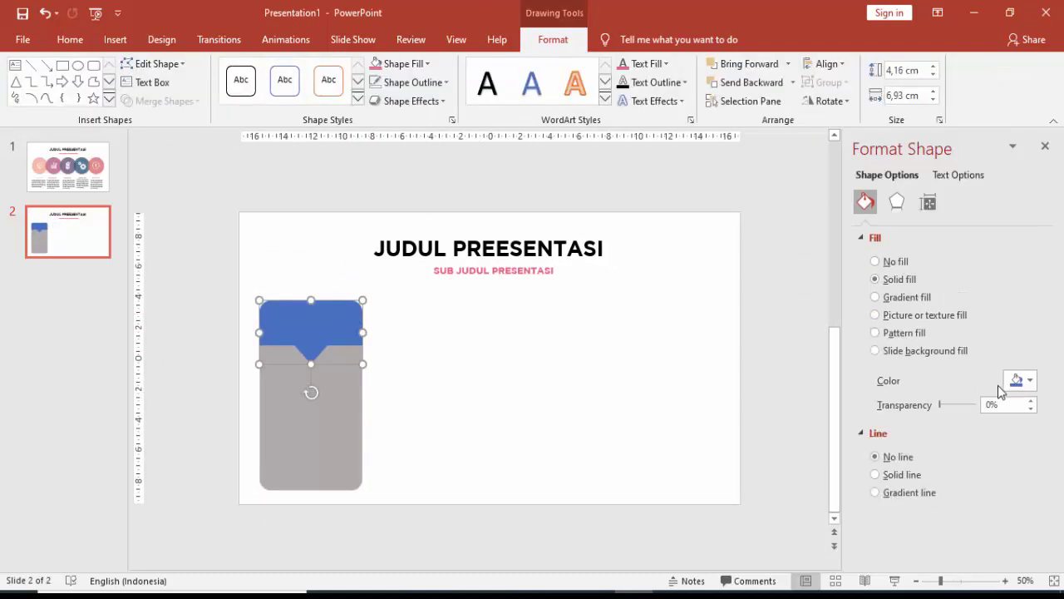
click(1021, 380)
click(1001, 540)
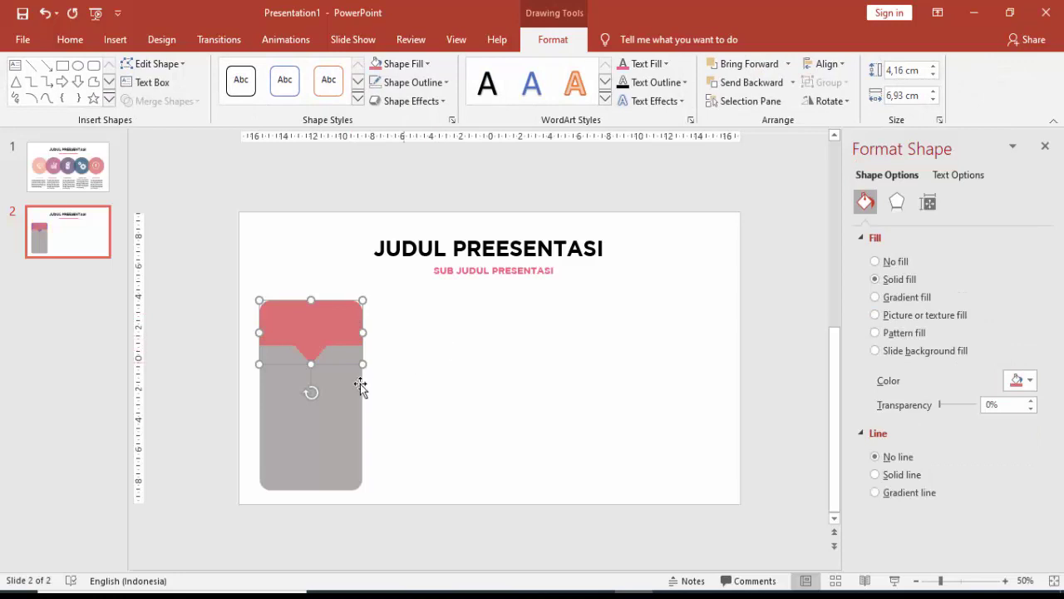
Duplicate the bubble-and-card pair beside the first, then Ctrl+D for an evenly spaced fourth.
shift+click(340, 407)
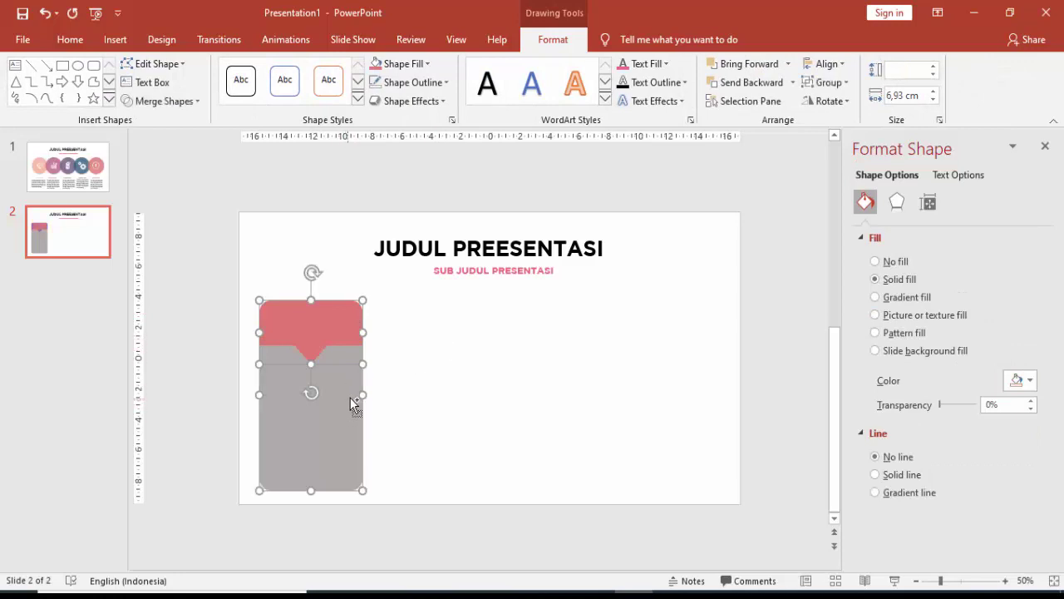
drag(350, 400, 436, 401)
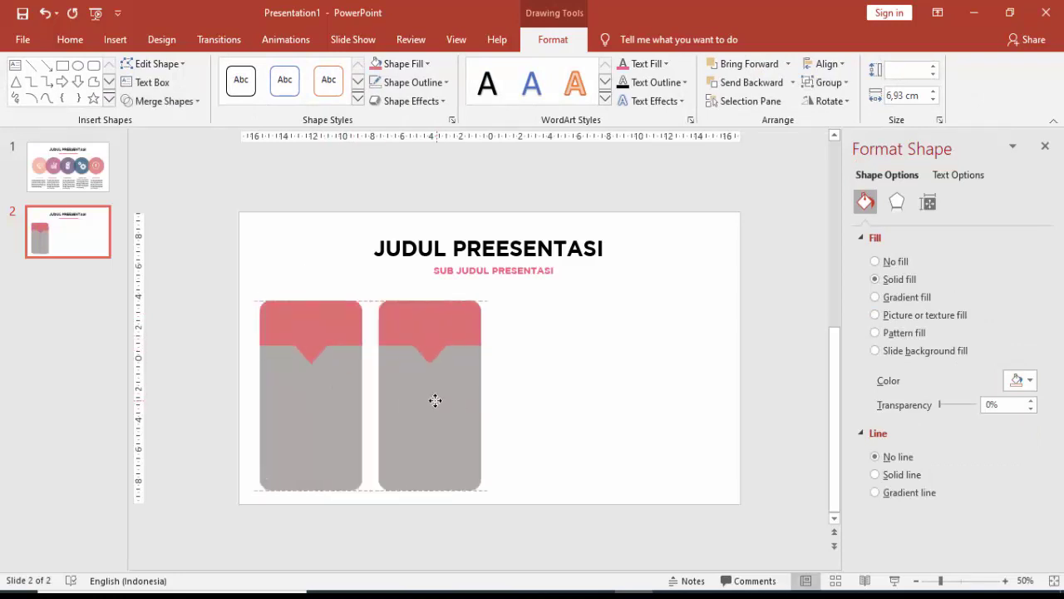
drag(435, 400, 433, 404)
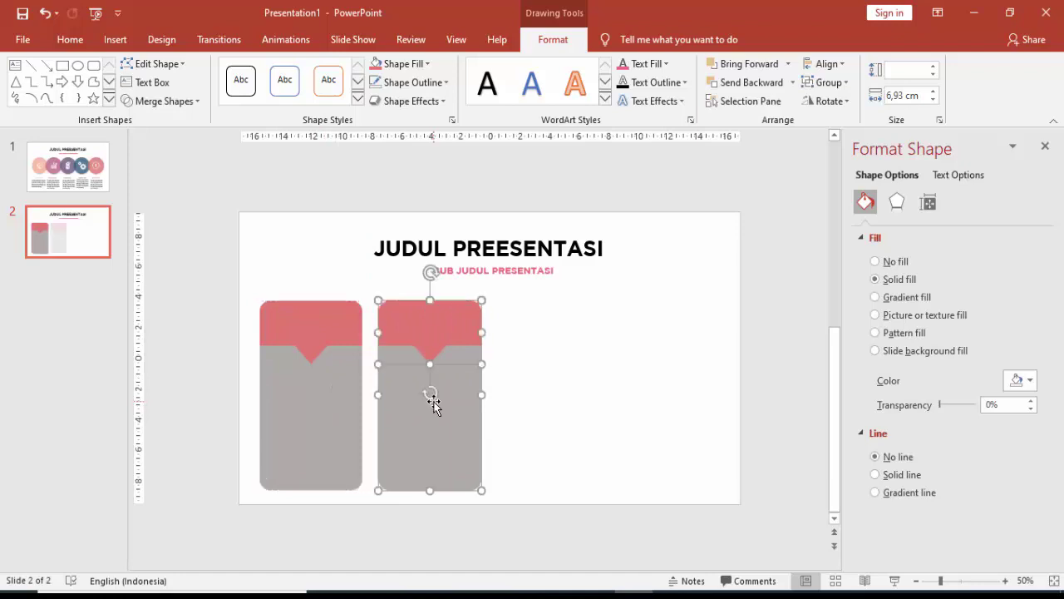
key(ctrl+d)
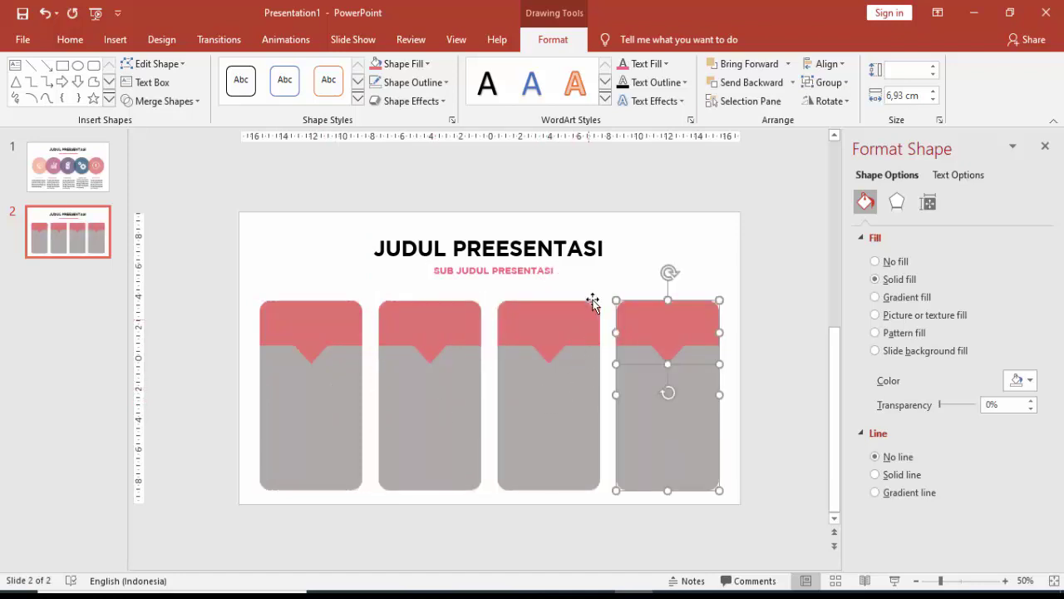
Fill headers two, three and four with recent colours magenta, dark purple and blue.
click(604, 300)
click(458, 321)
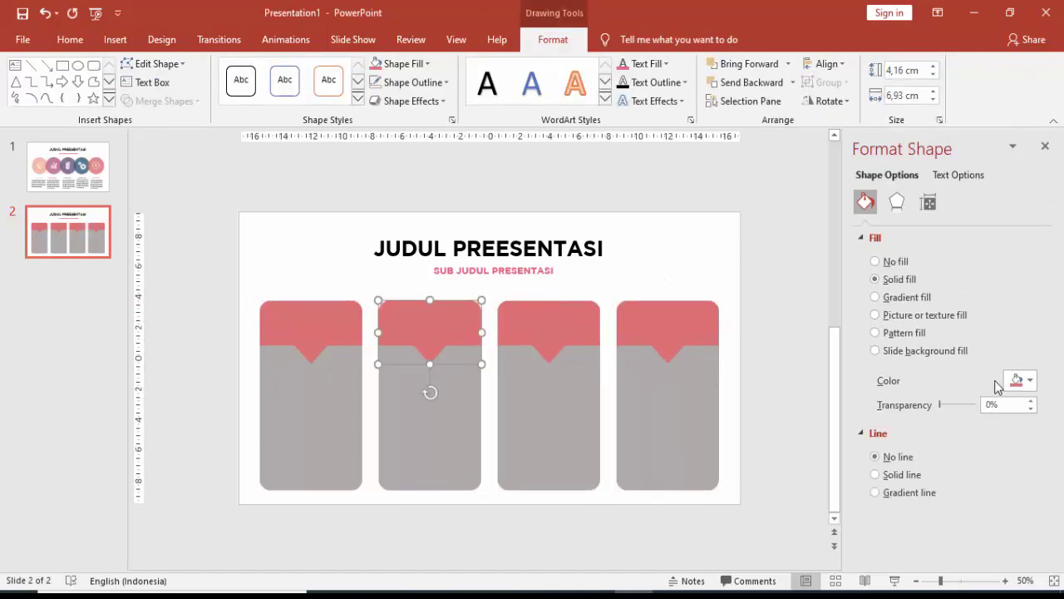
click(1021, 380)
click(987, 540)
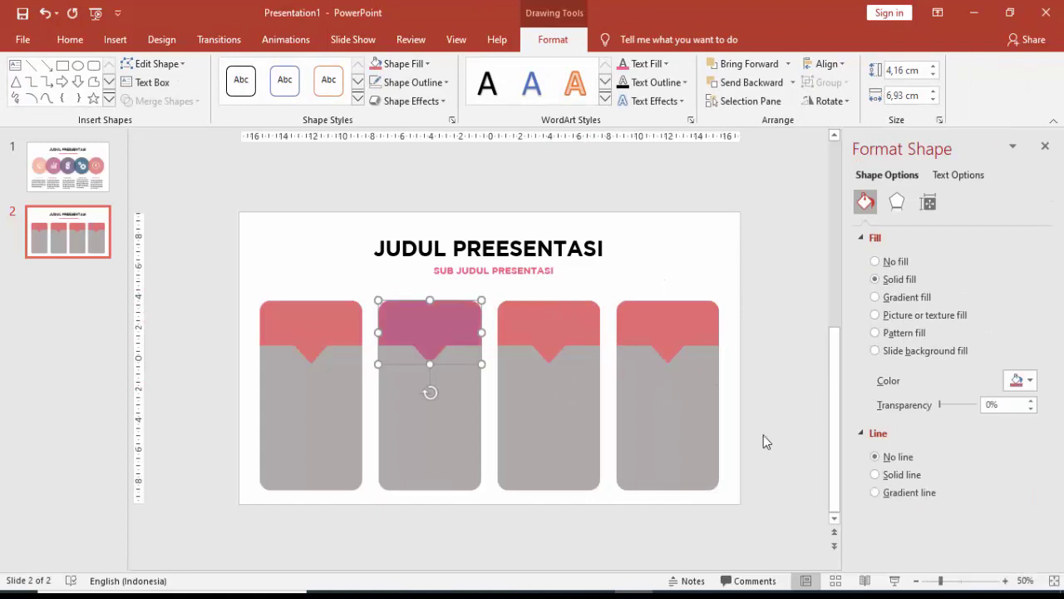
click(596, 324)
click(1018, 380)
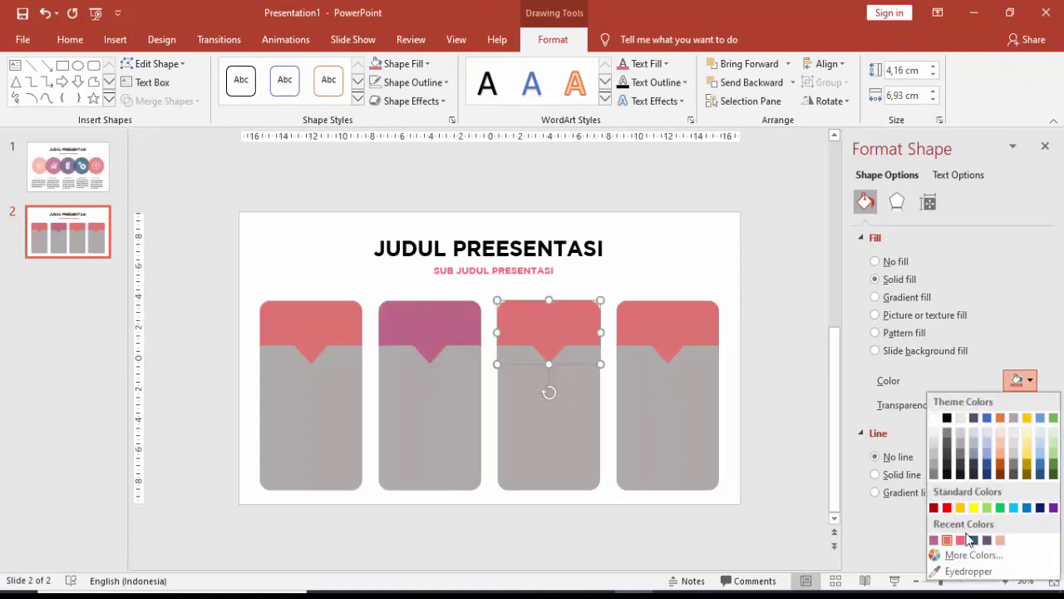
click(973, 540)
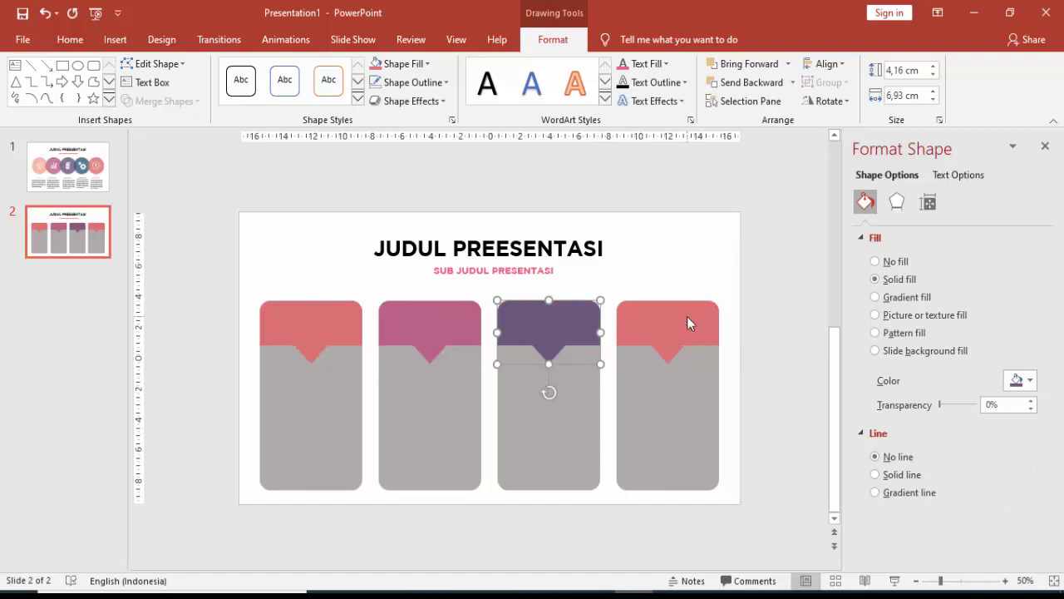
click(687, 317)
click(1019, 380)
click(962, 539)
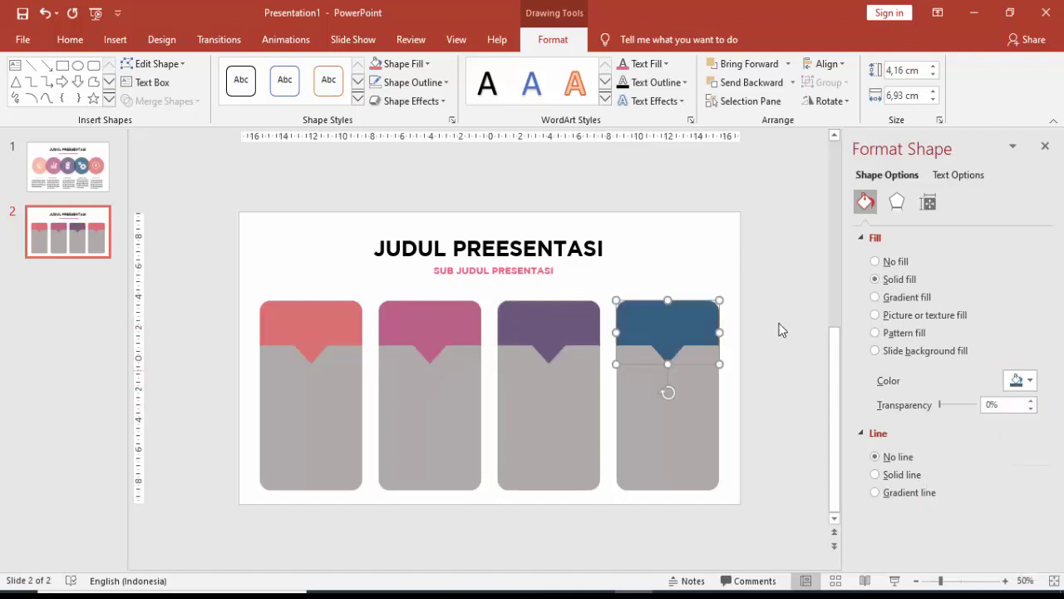
click(626, 310)
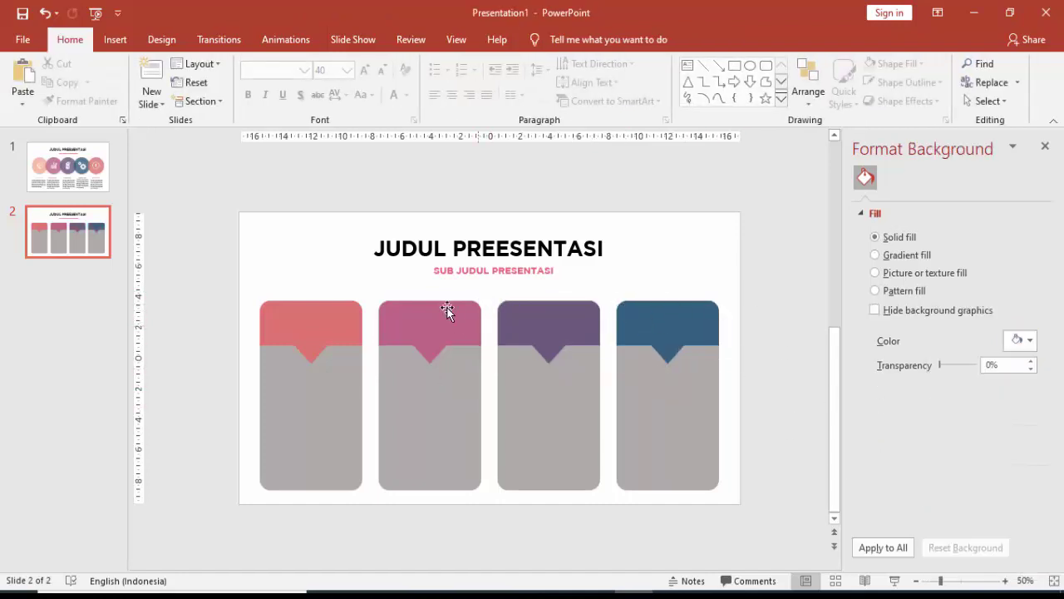
Add a narrow text box reading '01' above the first card, removing its empty line.
ctrl+scroll(395, 268, up, 2)
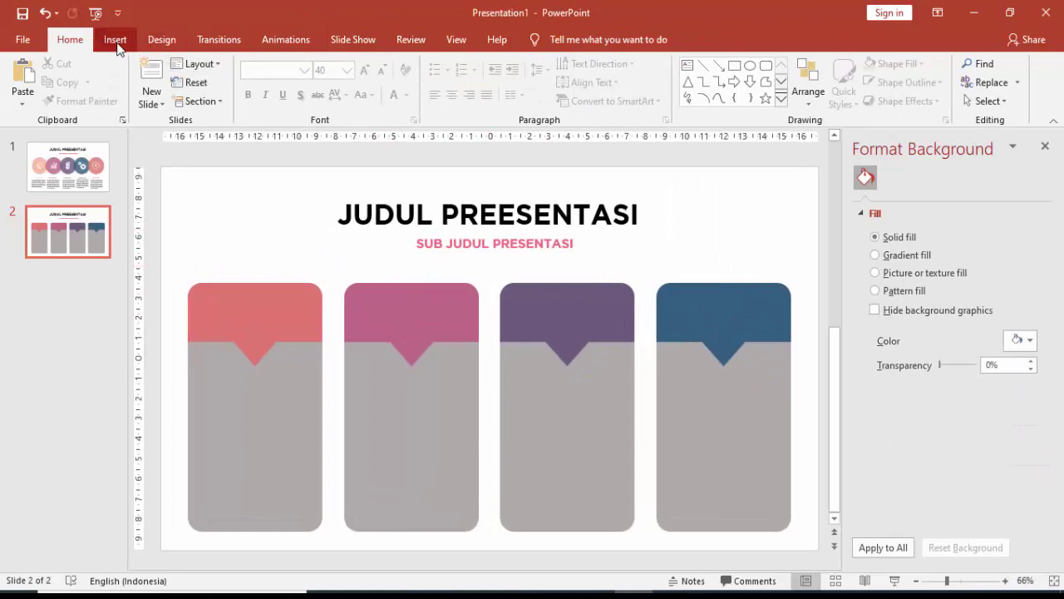
click(115, 40)
click(600, 88)
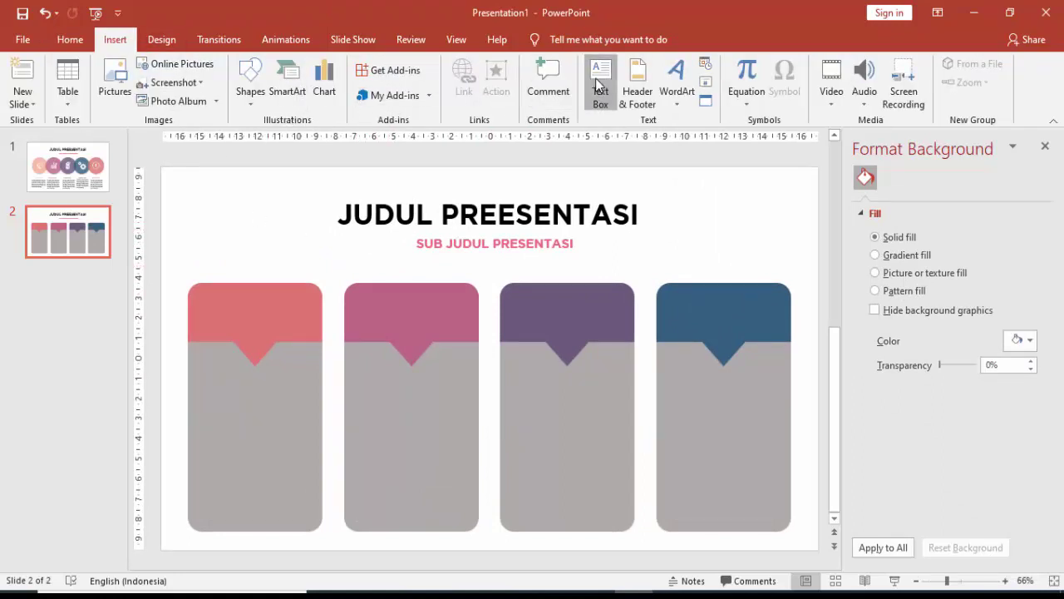
click(210, 242)
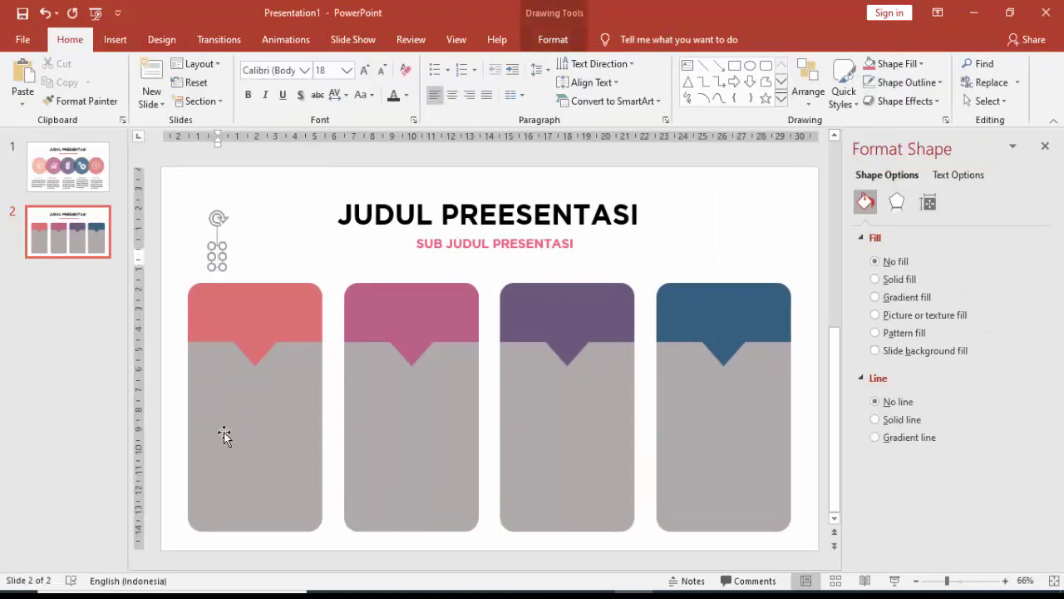
text(01)
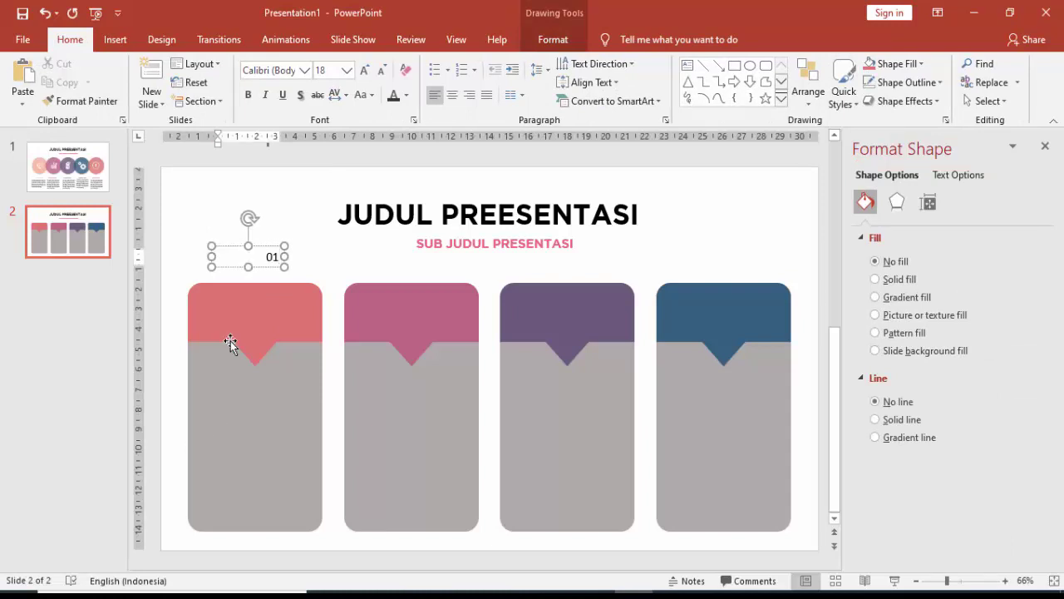
drag(210, 257, 309, 264)
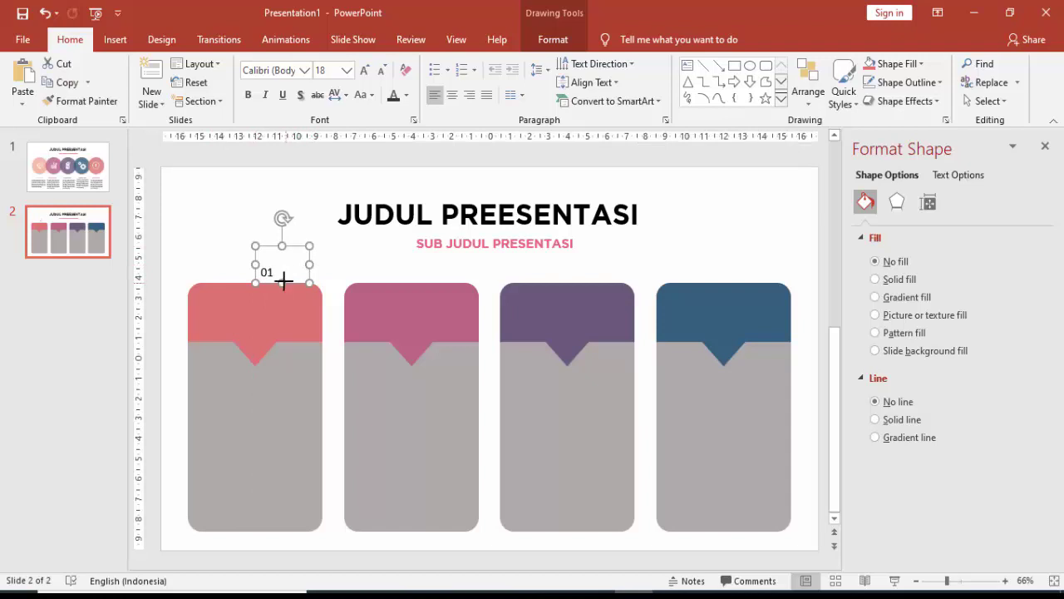
click(278, 261)
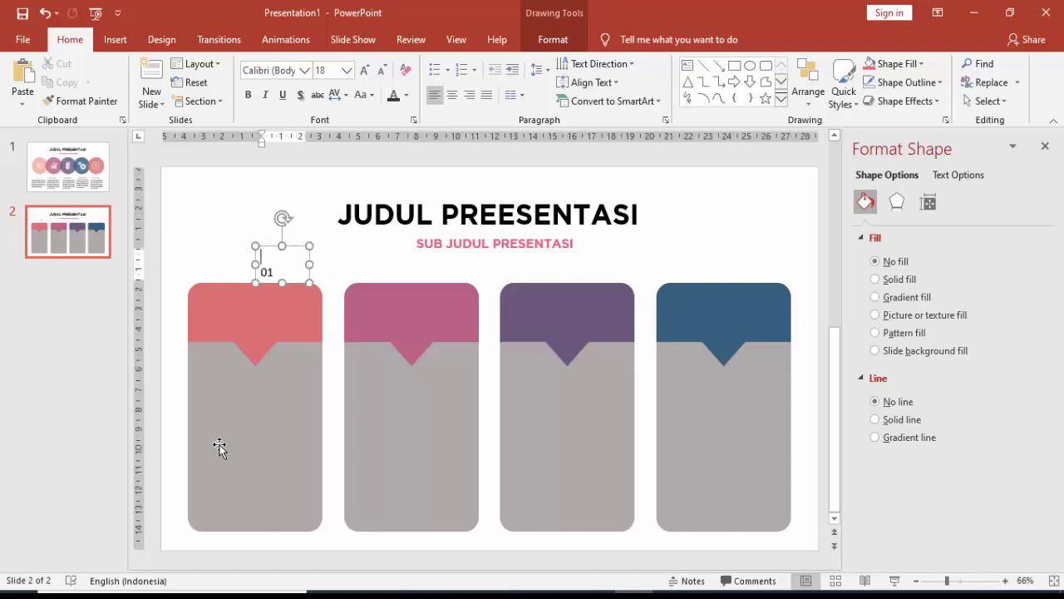
key(Delete)
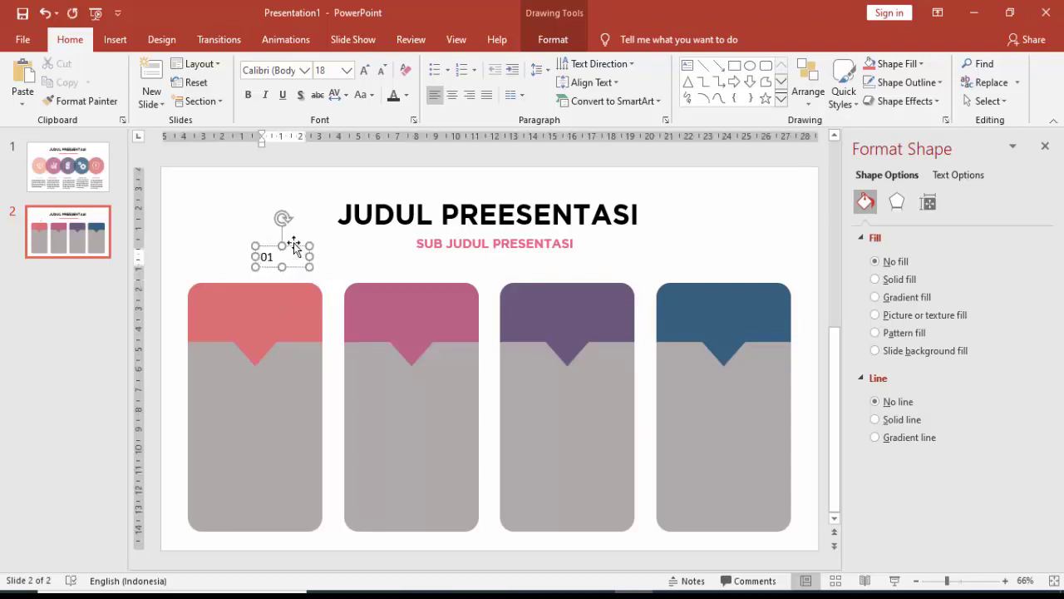
Make the label Gotham Bold 44, set it on the first header, and duplicate it for the others.
click(294, 243)
click(304, 69)
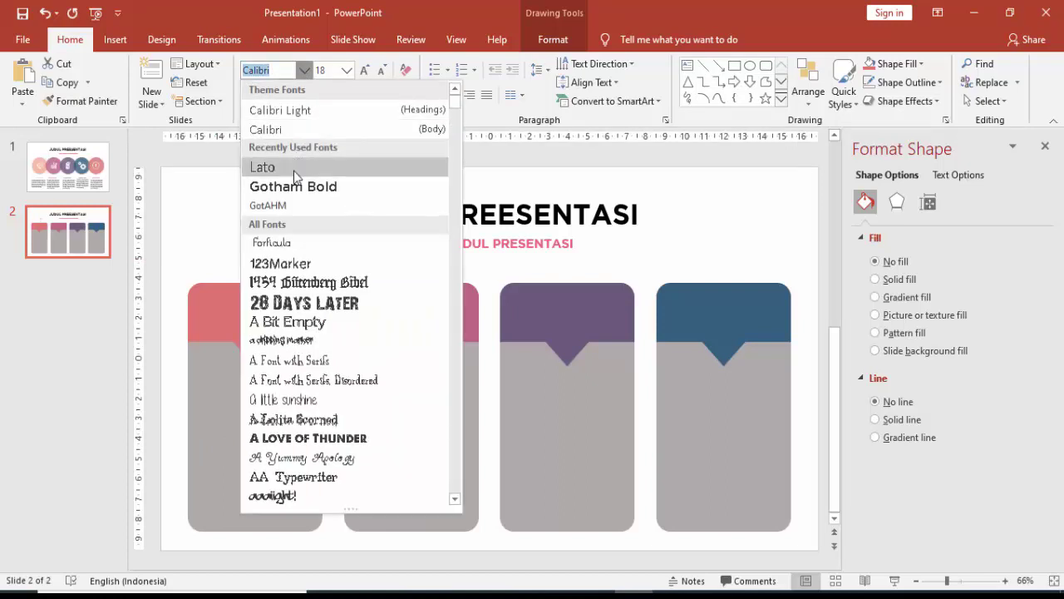
click(293, 187)
click(346, 70)
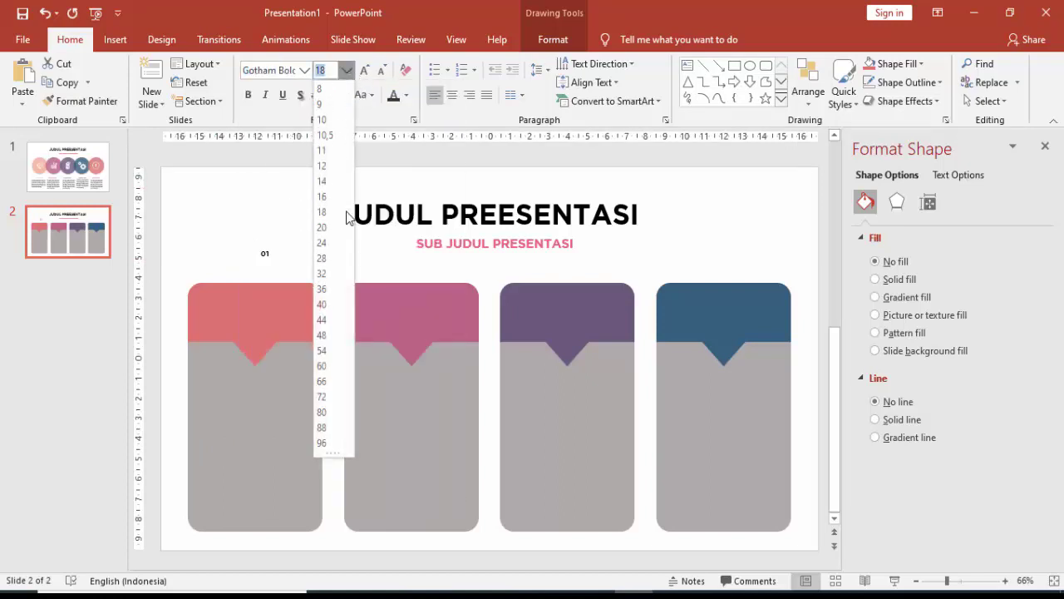
click(321, 319)
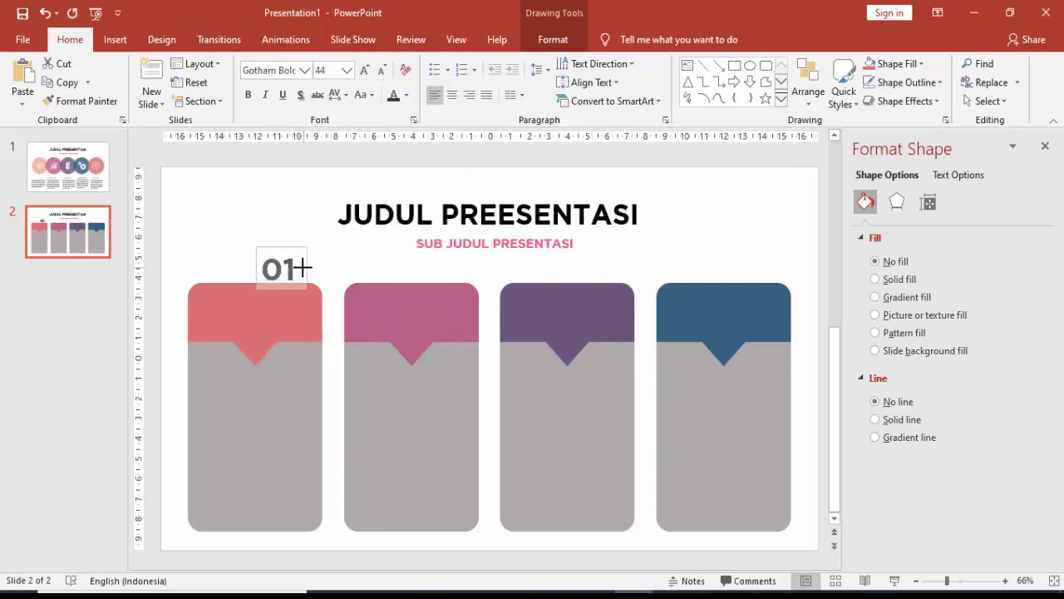
mouse_move(302, 267)
mouse_down()
mouse_move(267, 297)
mouse_move(425, 297)
mouse_up()
key(ctrl+d)
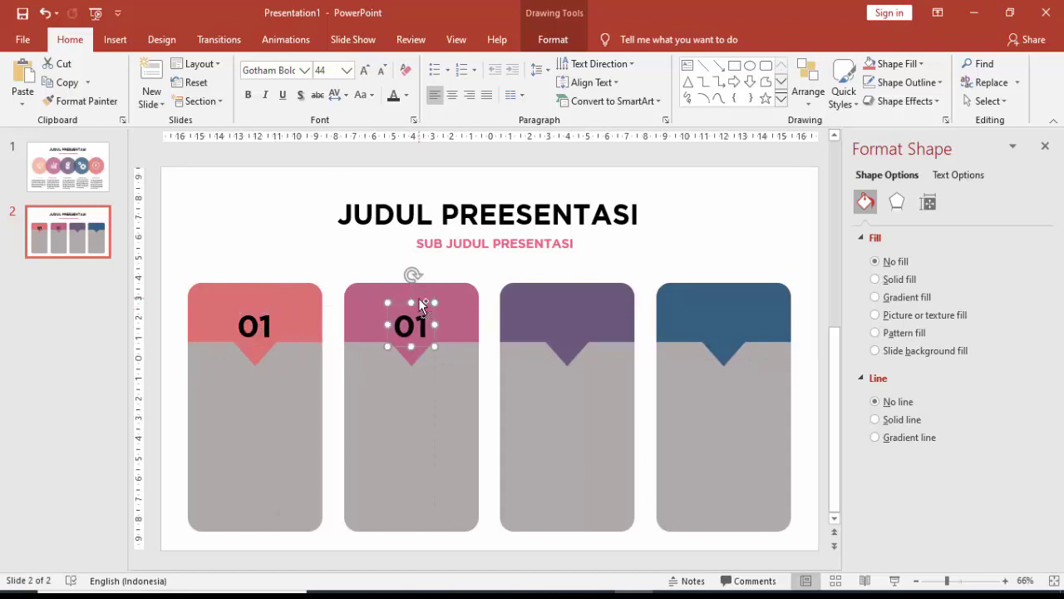
key(ctrl+d)
key(ctrl+d)
Change the second, third and fourth labels to 02, 03 and 04, widening each box.
click(347, 251)
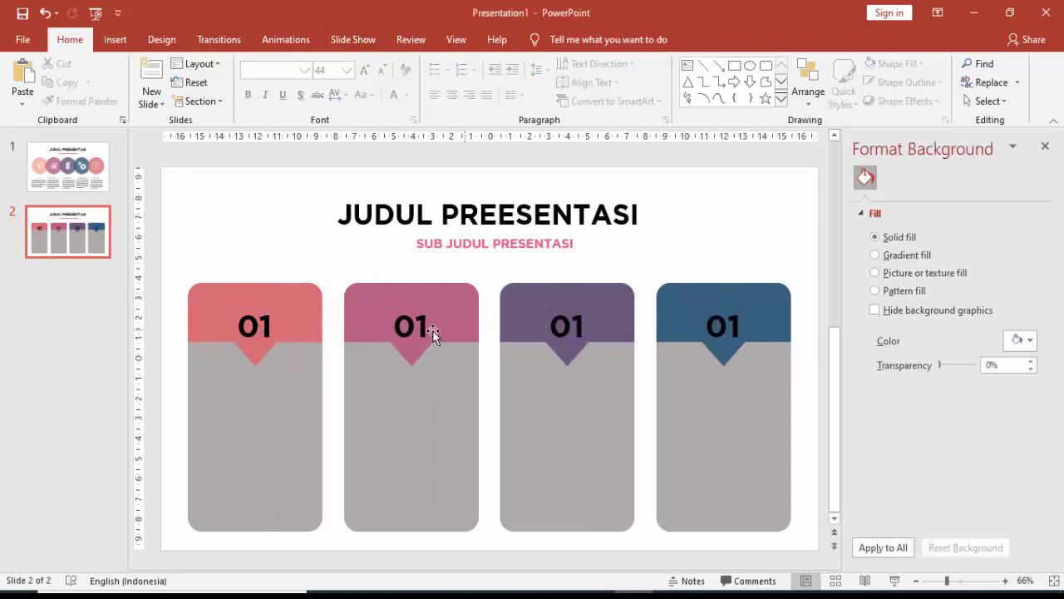
click(433, 333)
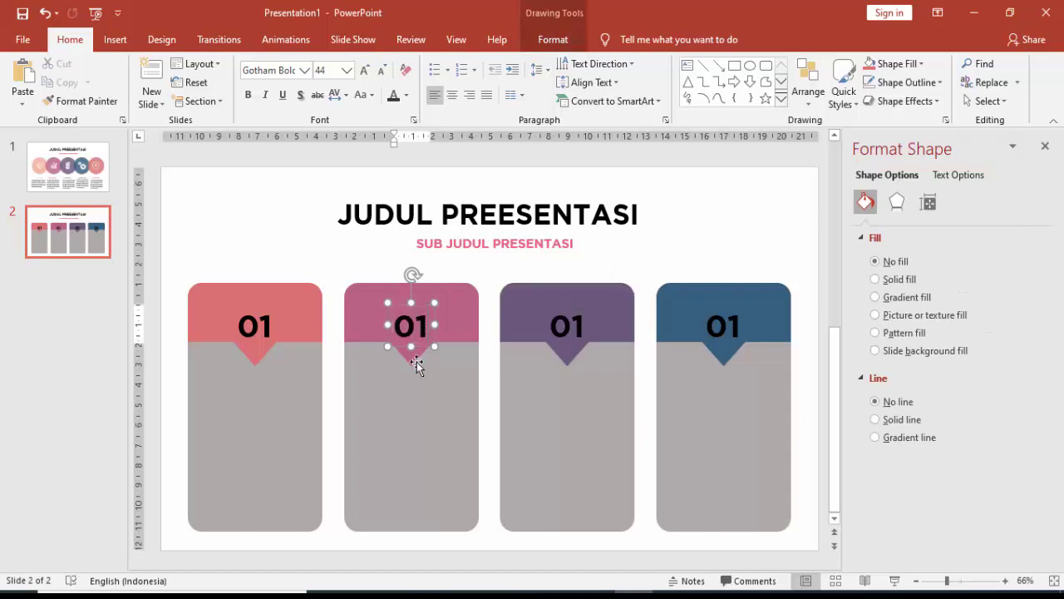
key(BackSpace)
text(2)
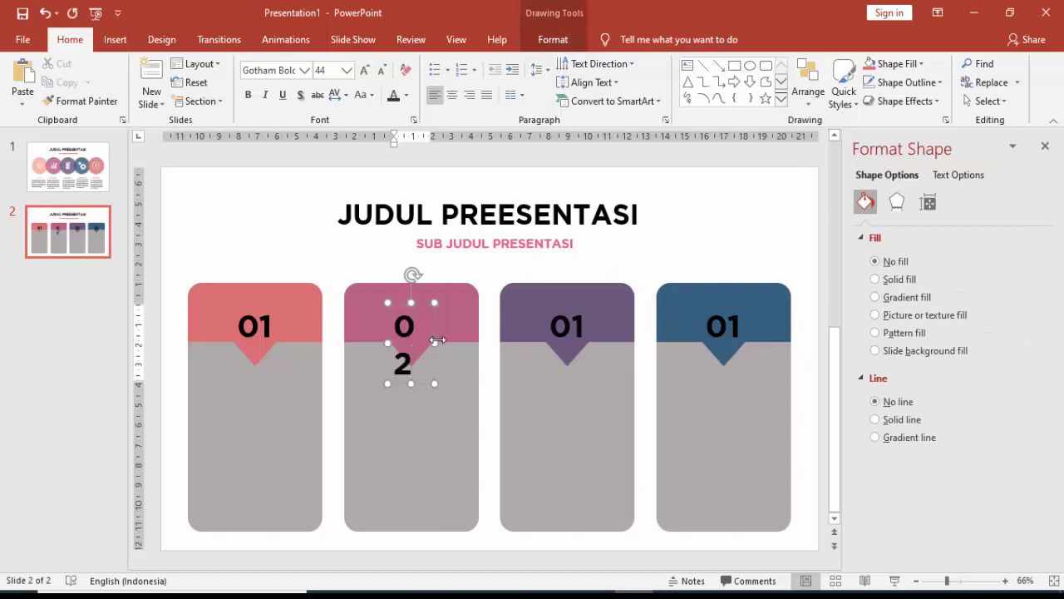
drag(438, 340, 453, 340)
click(559, 330)
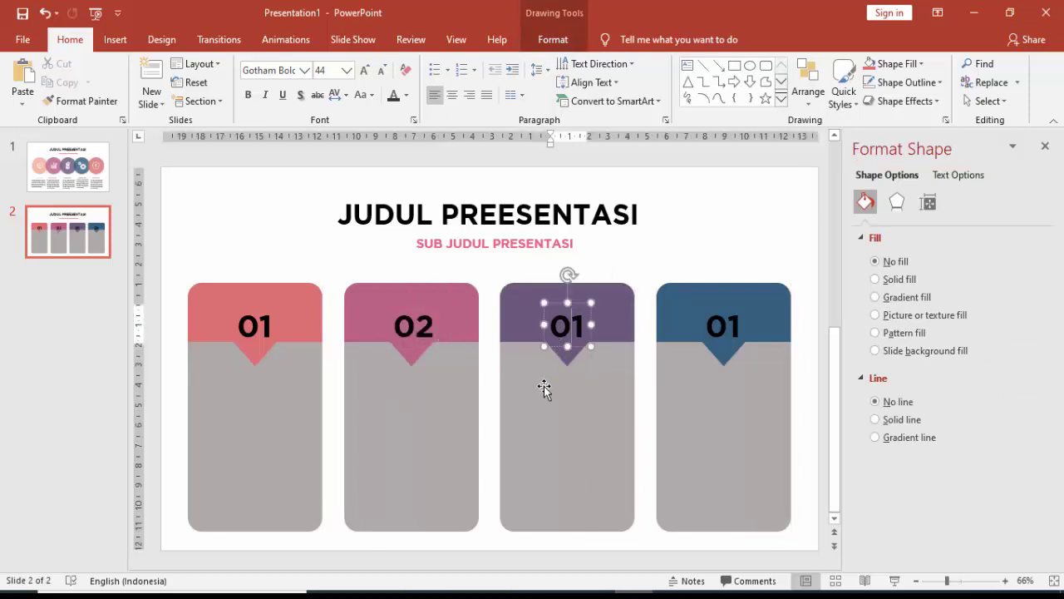
key(BackSpace)
text(3)
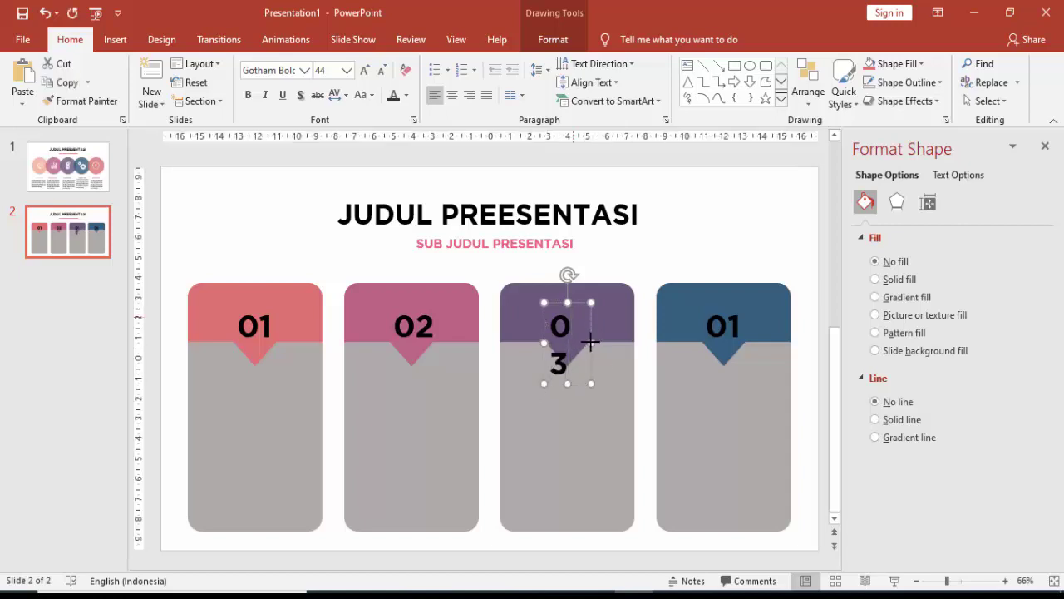
drag(595, 341, 607, 341)
click(736, 327)
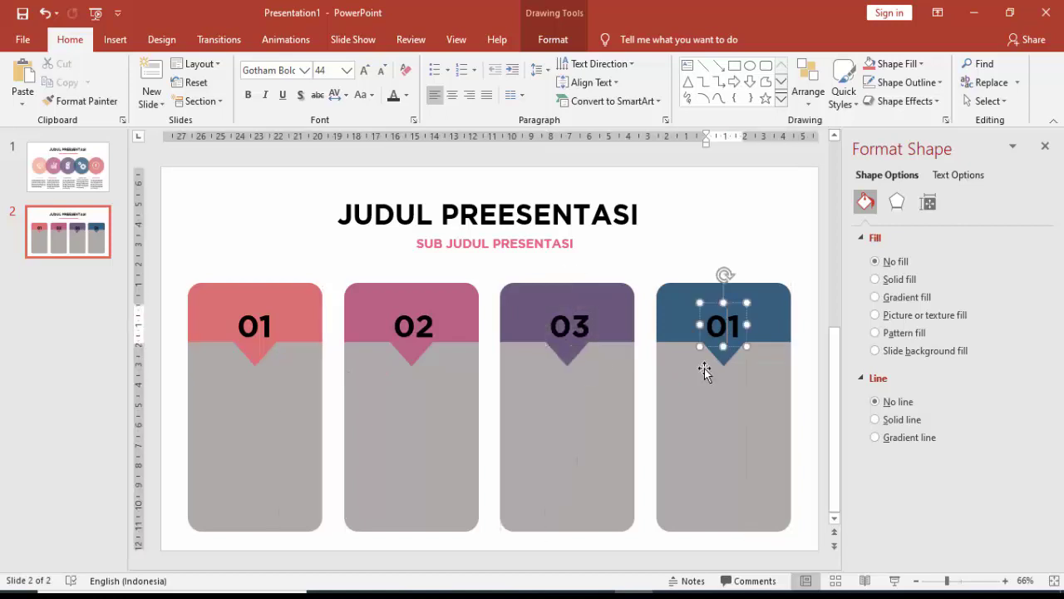
key(BackSpace)
text(4)
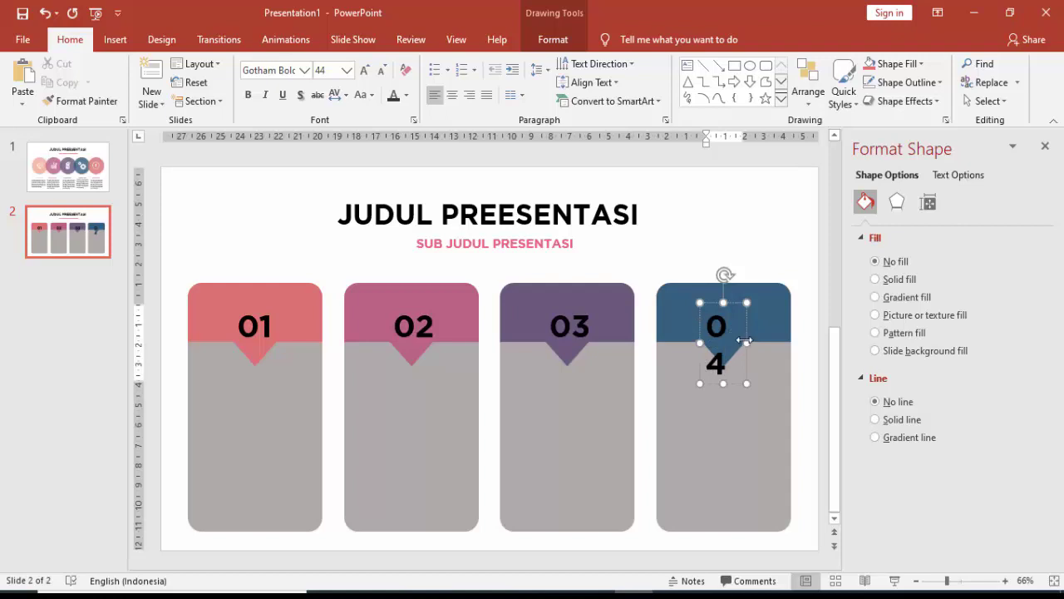
drag(747, 342, 758, 342)
Copy the SUB JUDUL PRESENTASI subtitle to a spot above the first card.
click(678, 248)
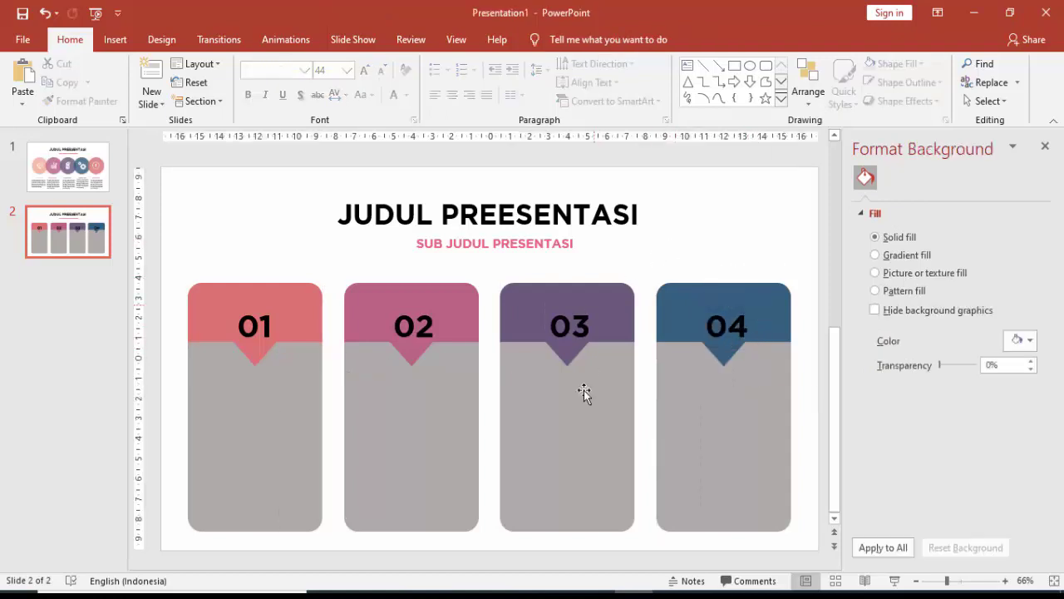
click(431, 244)
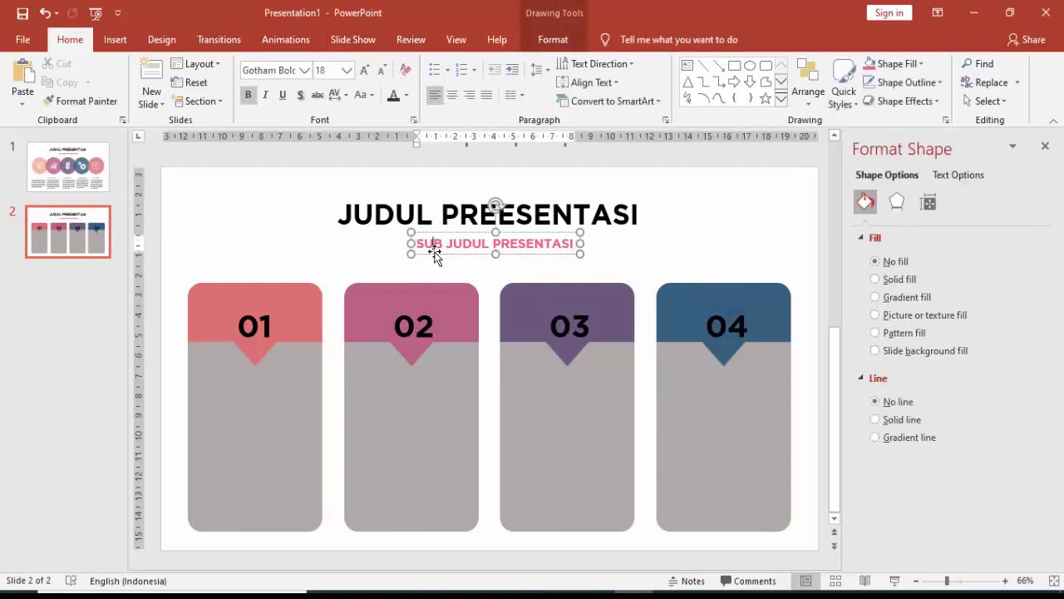
ctrl+drag(462, 246, 272, 273)
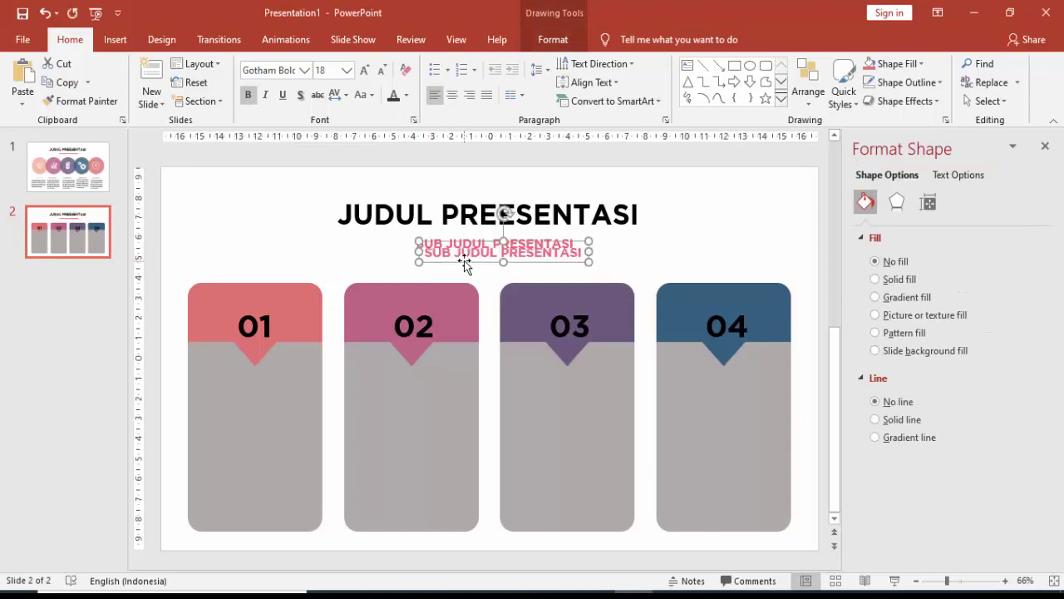
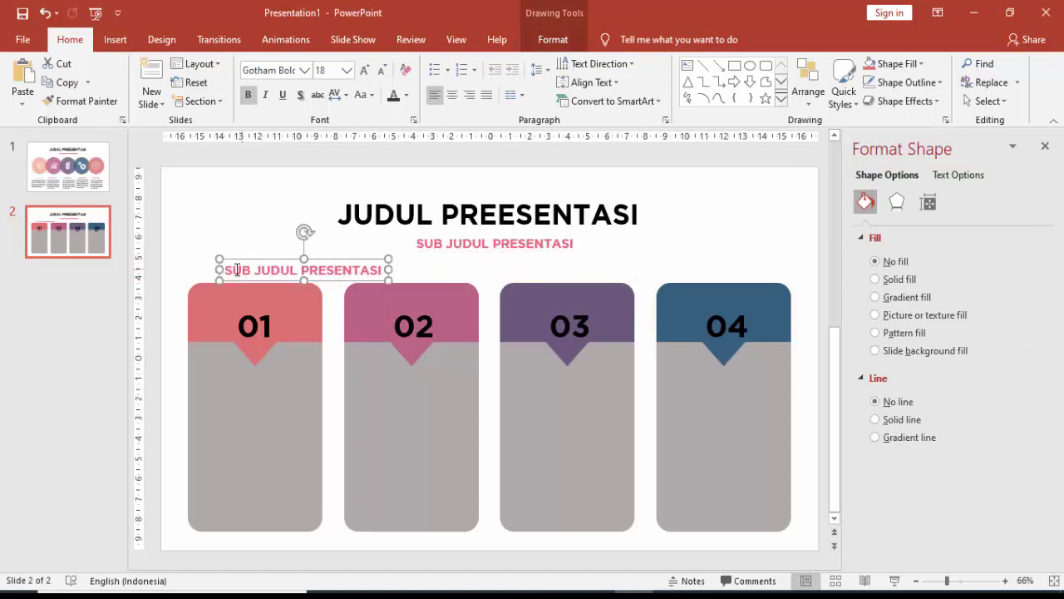
Change the copied subtitle text to 'LANGKAH', place it on card 01's header and make it white.
drag(227, 271, 351, 269)
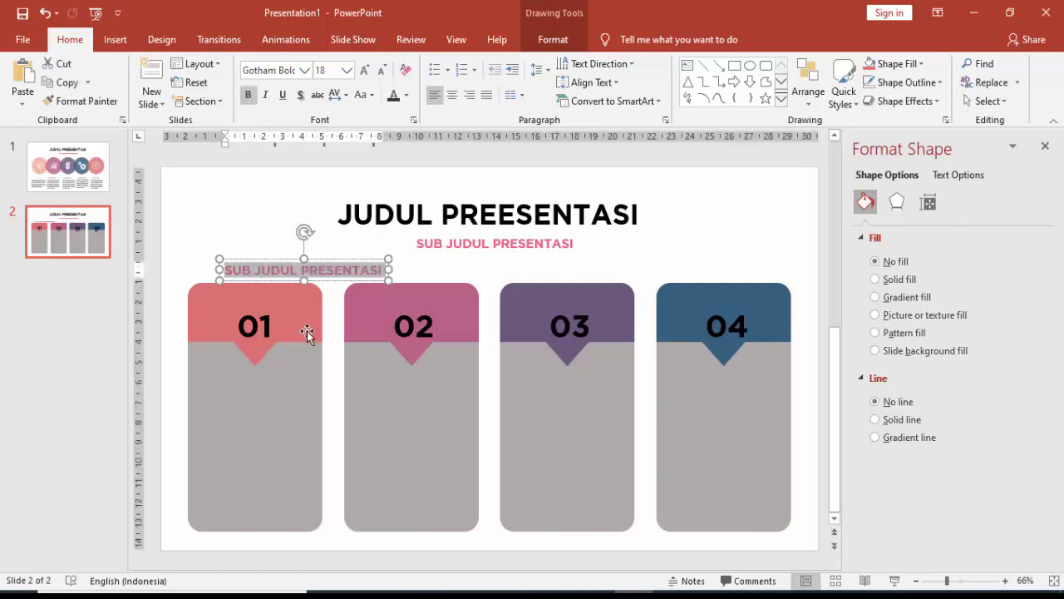
text(langkah)
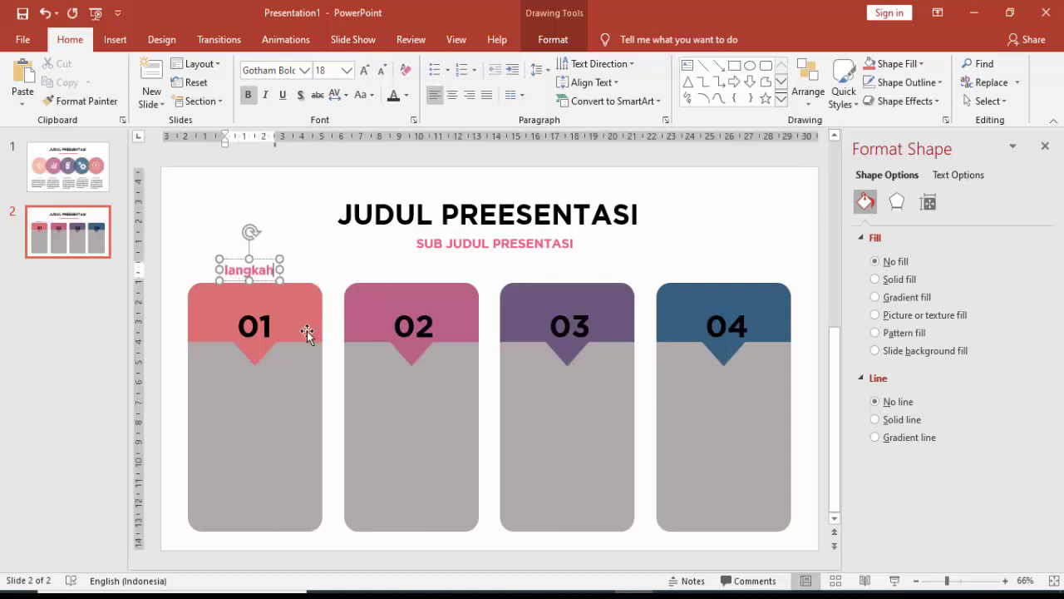
key(BackSpace)
key(BackSpace)
key(BackSpace)
key(BackSpace)
key(BackSpace)
key(BackSpace)
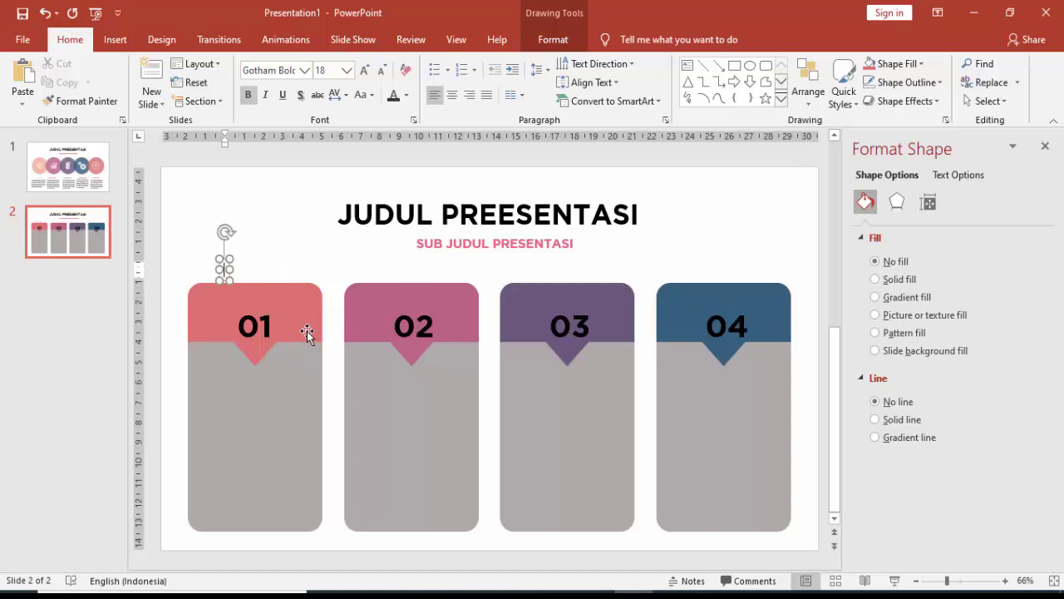
text(LANGKAH)
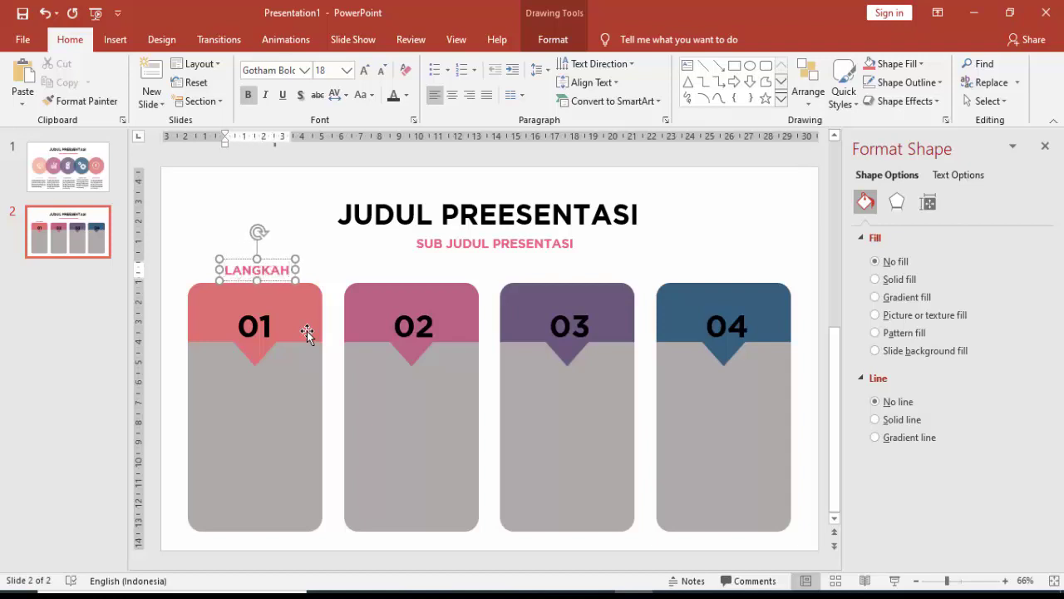
drag(274, 256, 270, 289)
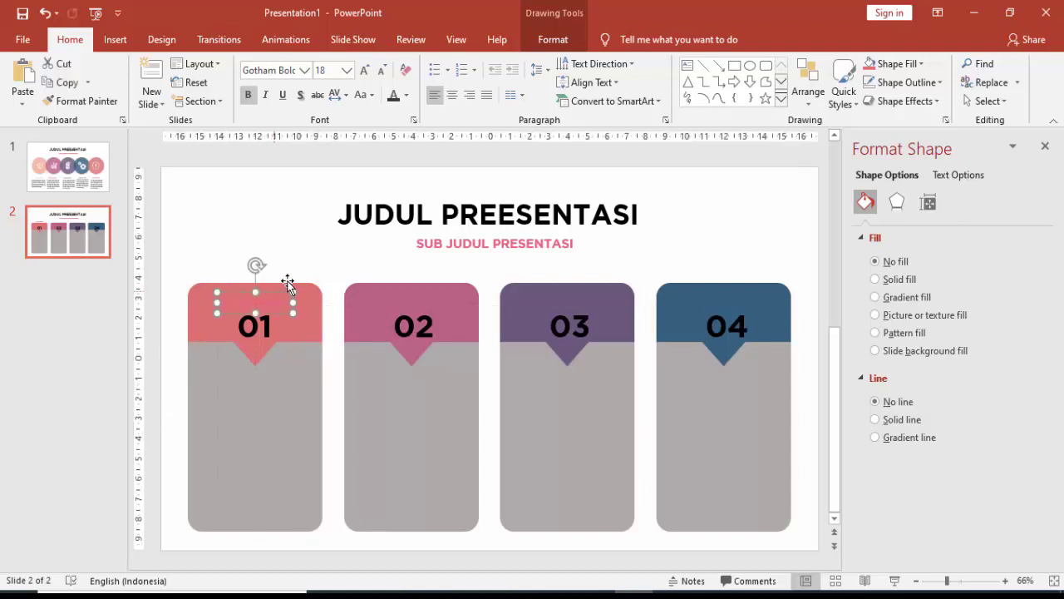
click(407, 95)
click(394, 130)
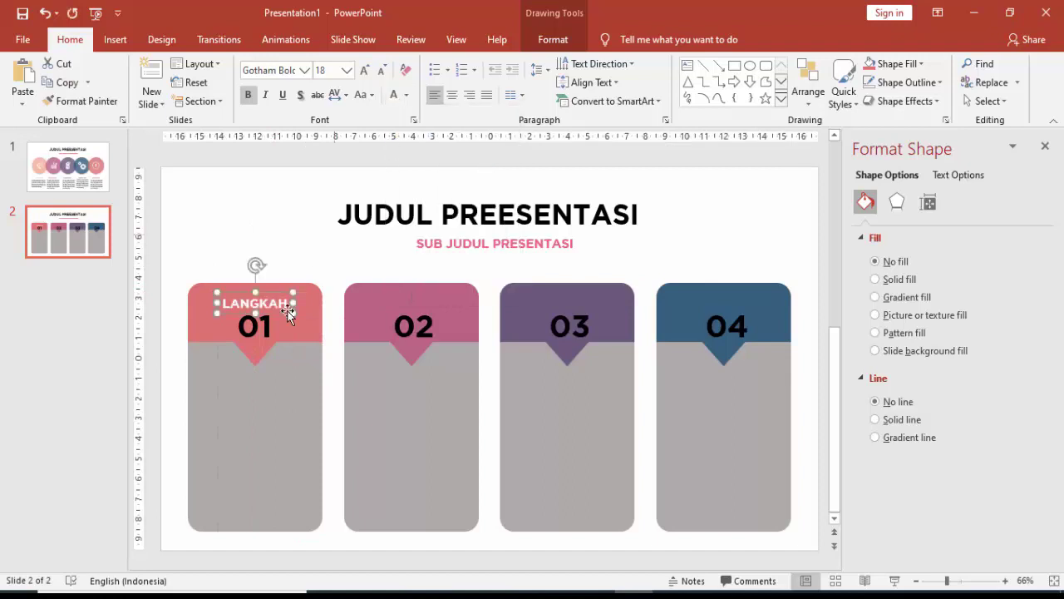
Copy the white LANGKAH label onto the headers of cards 02, 03 and 04.
mouse_move(388, 299)
mouse_down()
mouse_move(588, 307)
mouse_move(583, 282)
mouse_up()
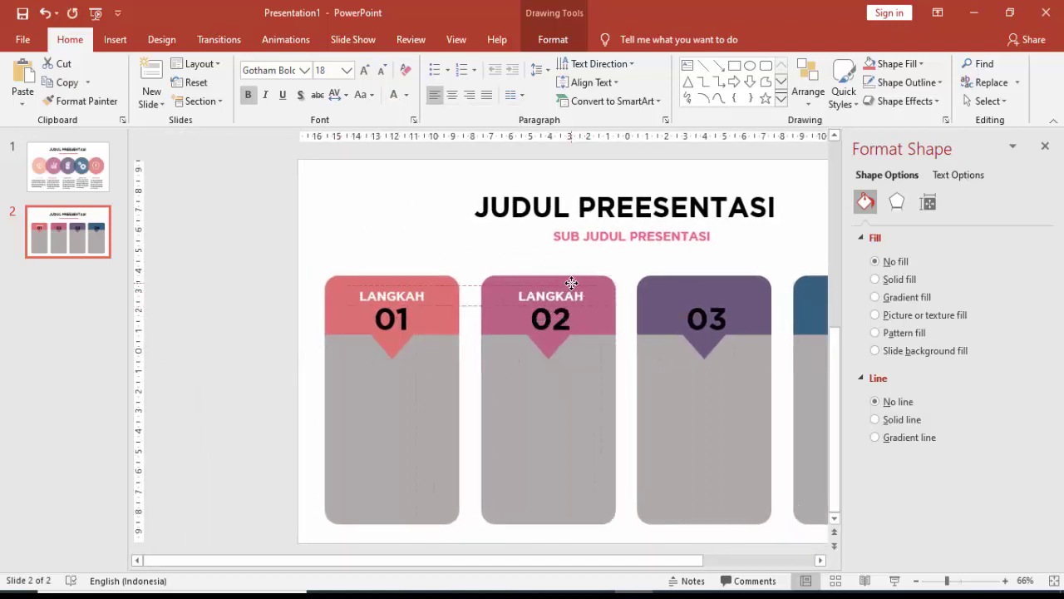
key(ctrl+d)
key(ctrl+d)
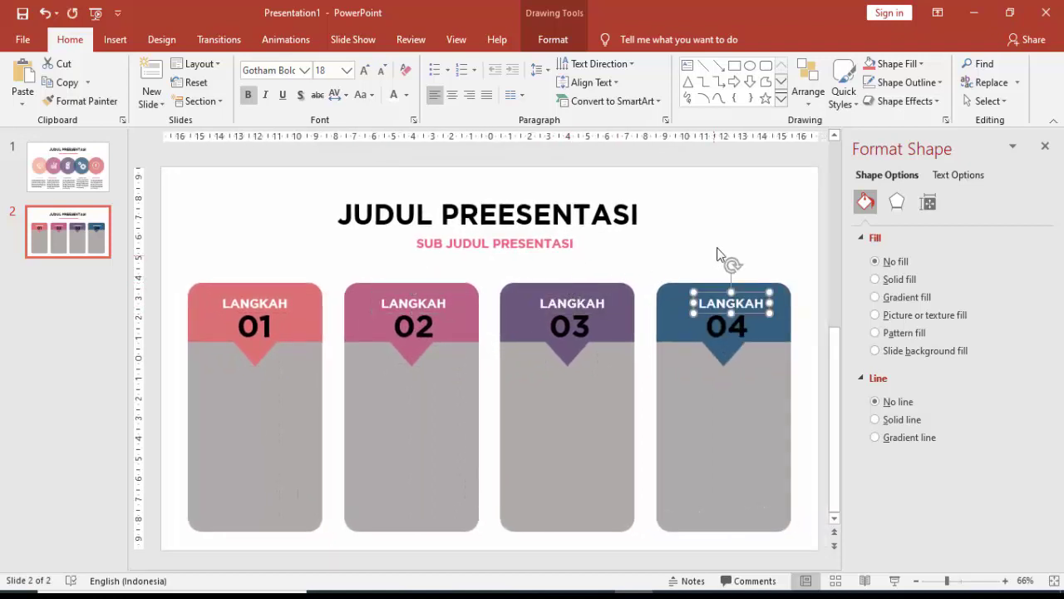
click(713, 257)
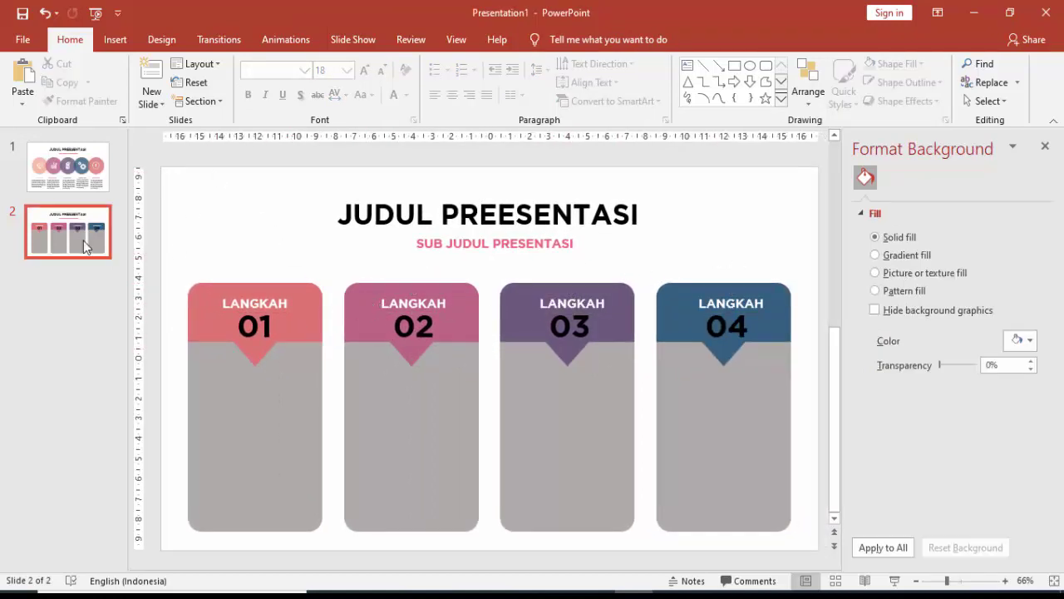
Paste slide 1's description paragraph into card 01, sized to fit under the 01 header.
click(69, 166)
click(274, 487)
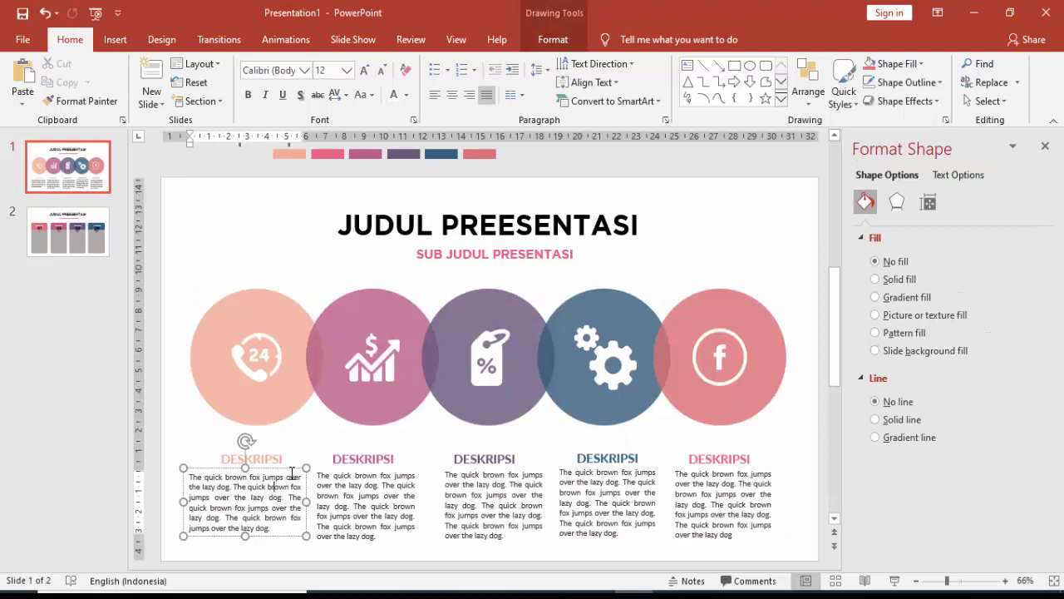
click(68, 250)
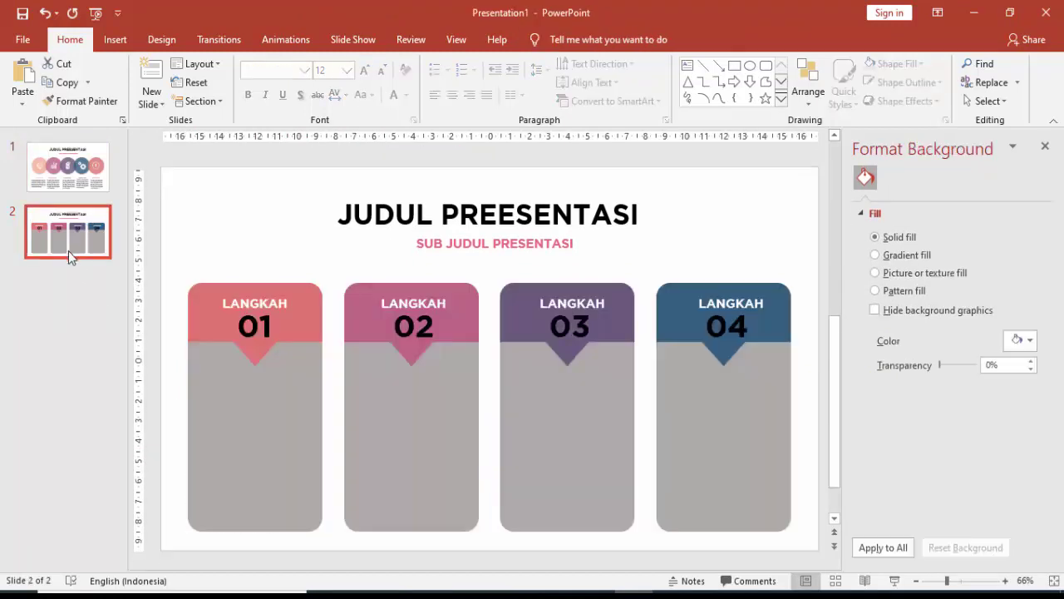
key(ctrl+v)
drag(247, 455, 254, 351)
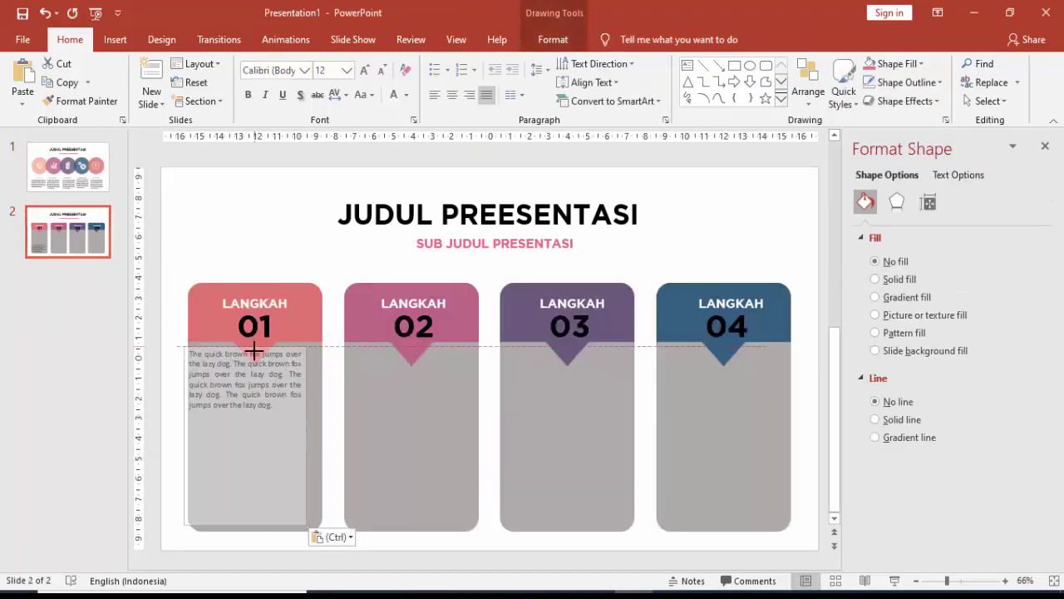
key(Escape)
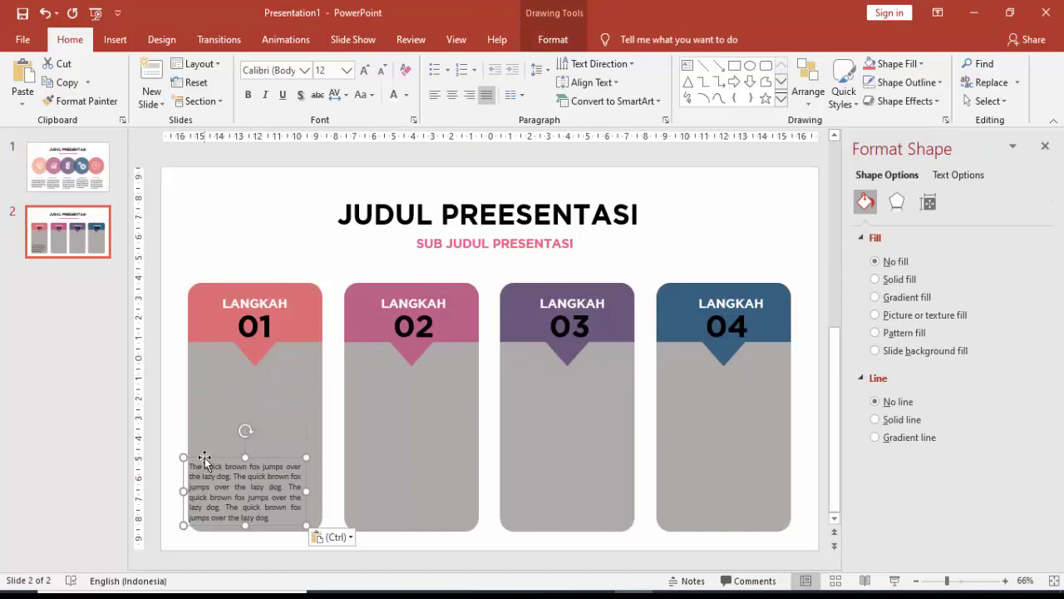
drag(299, 497, 304, 400)
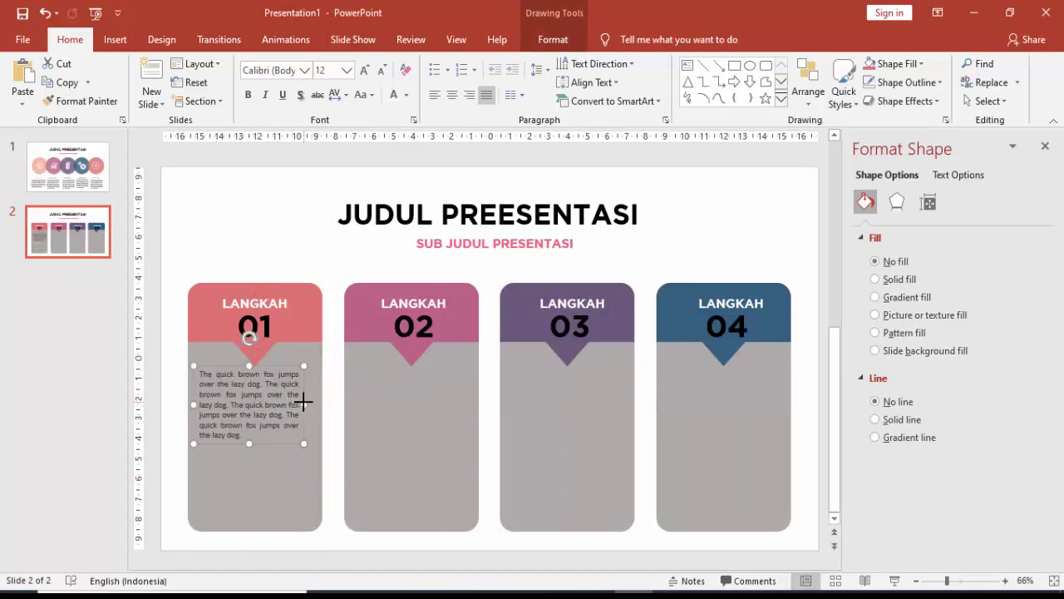
click(253, 439)
drag(262, 448, 262, 458)
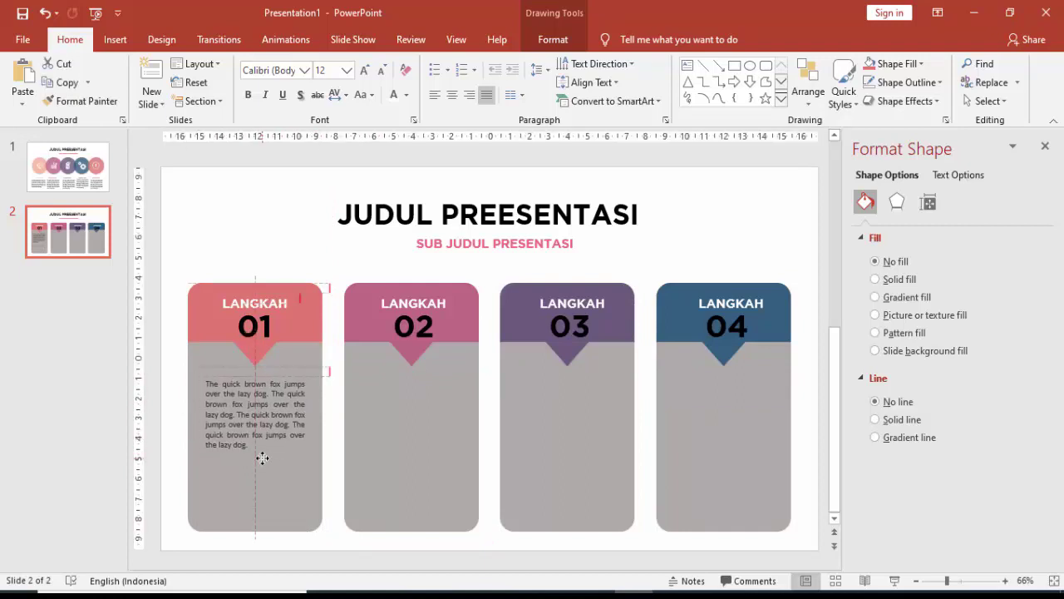
drag(197, 413, 200, 413)
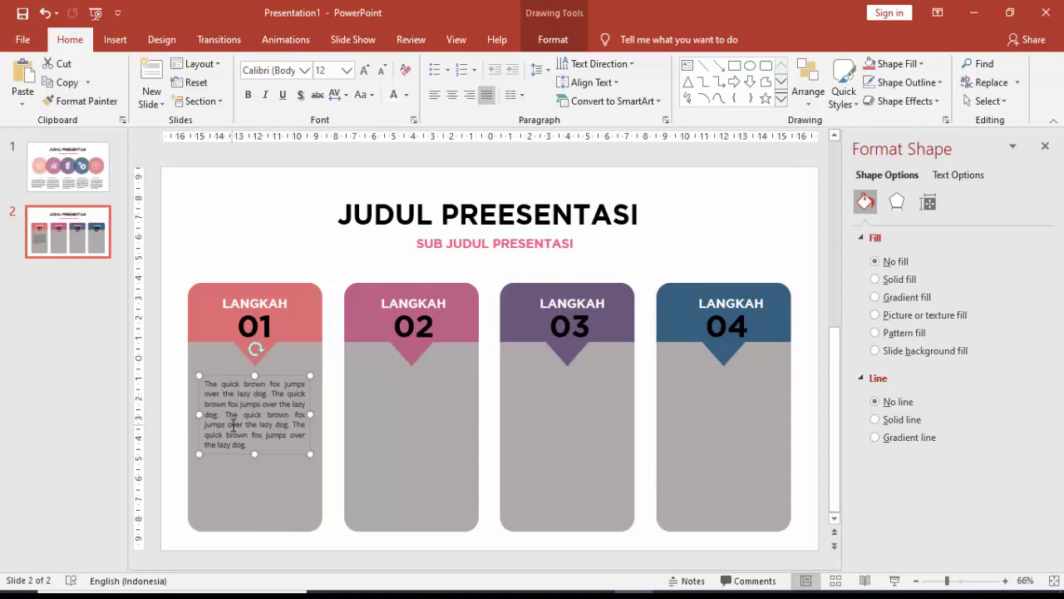
Copy the description paragraph into cards 02, 03 and 04.
mouse_move(268, 413)
mouse_down()
mouse_move(296, 390)
mouse_move(437, 384)
mouse_up()
key(ctrl+d)
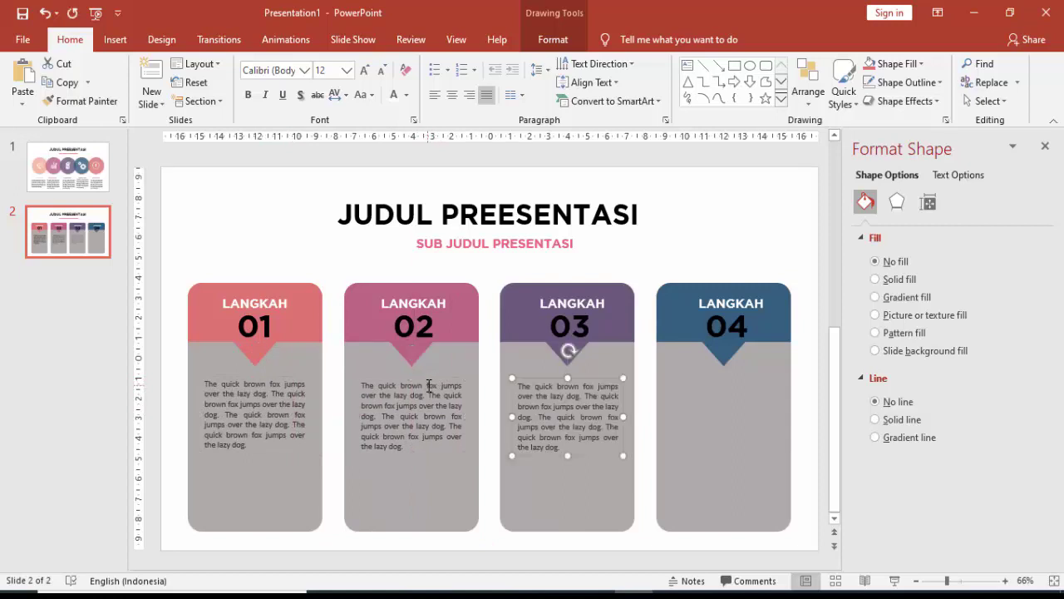
key(ctrl+d)
click(691, 209)
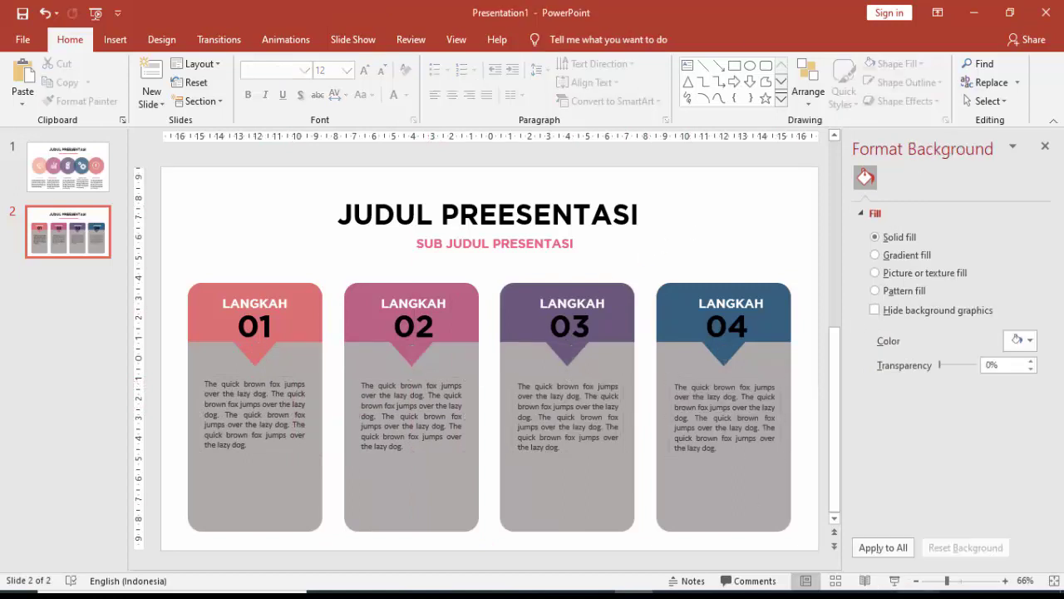
click(894, 581)
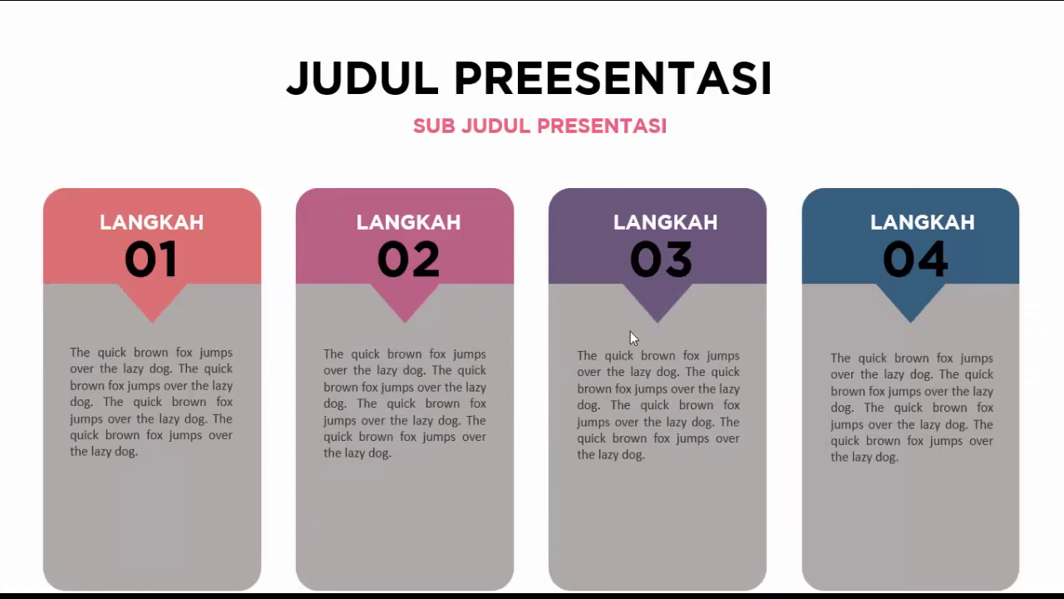
key(Escape)
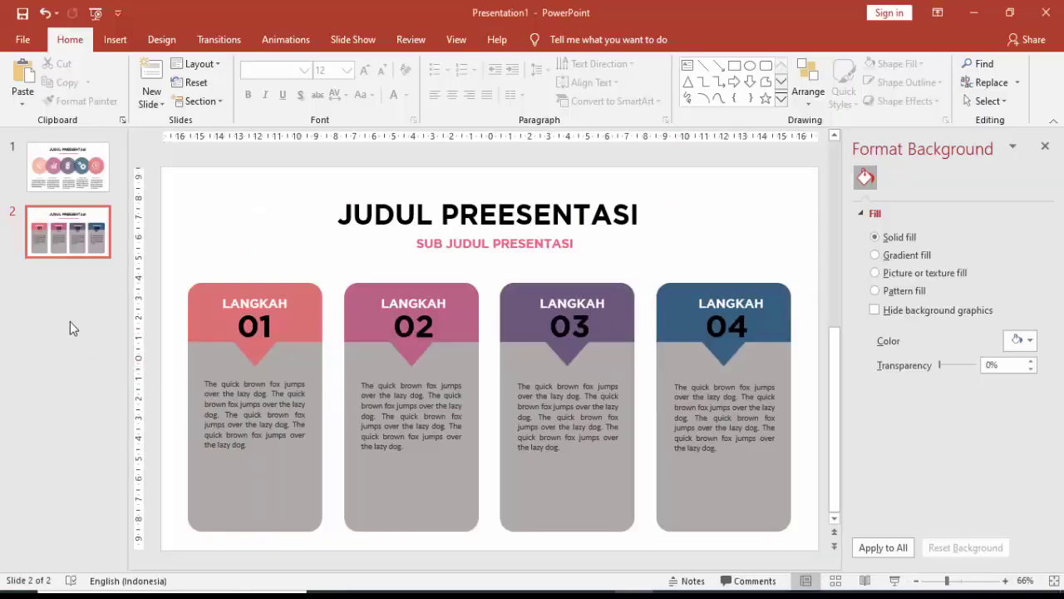
Add a new slide 3 and delete its title and content placeholders.
right_click(83, 272)
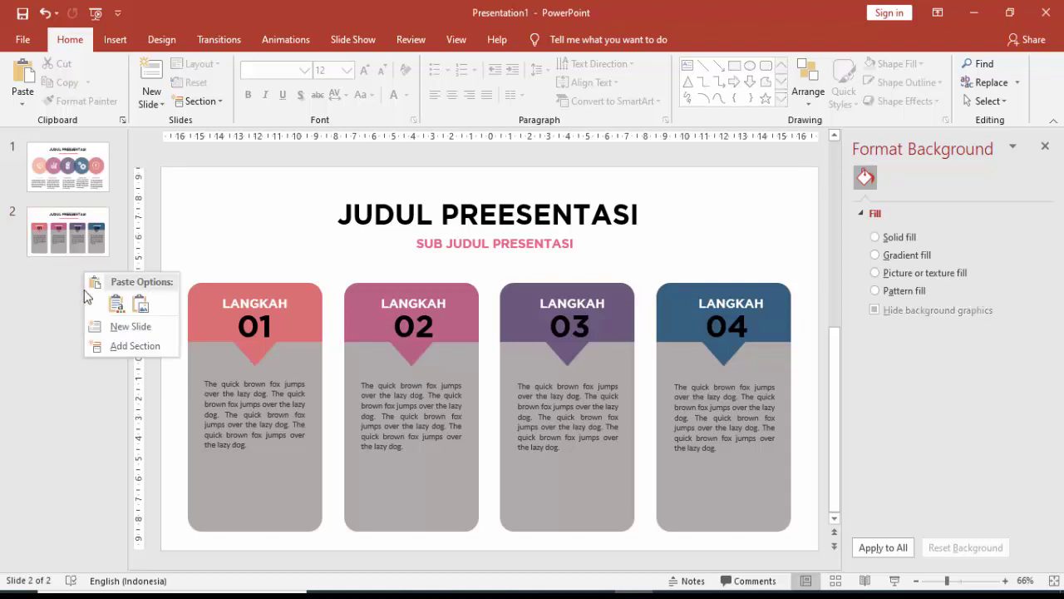
click(106, 328)
click(368, 190)
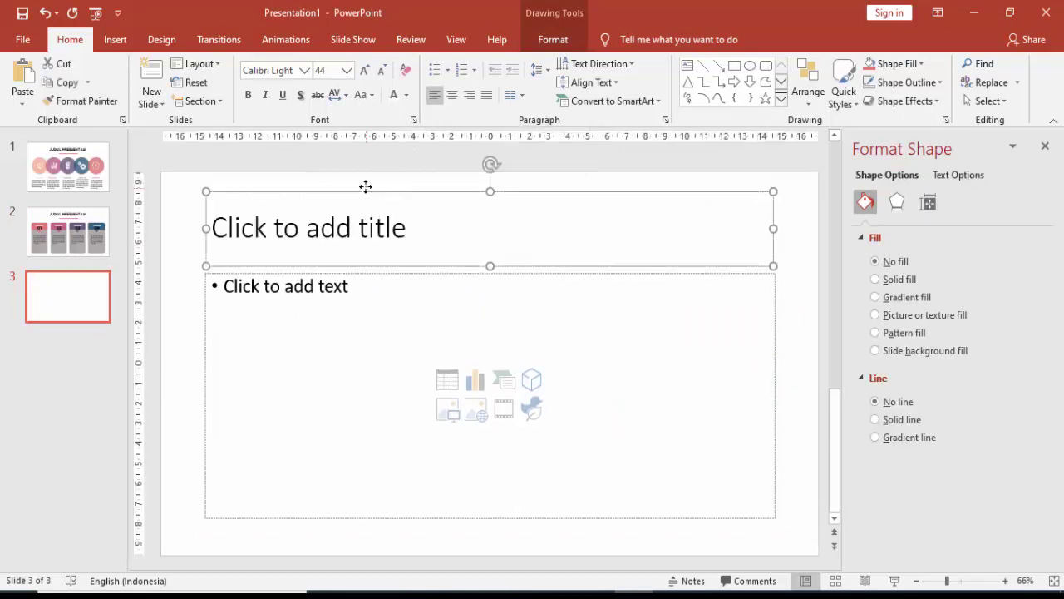
key(Delete)
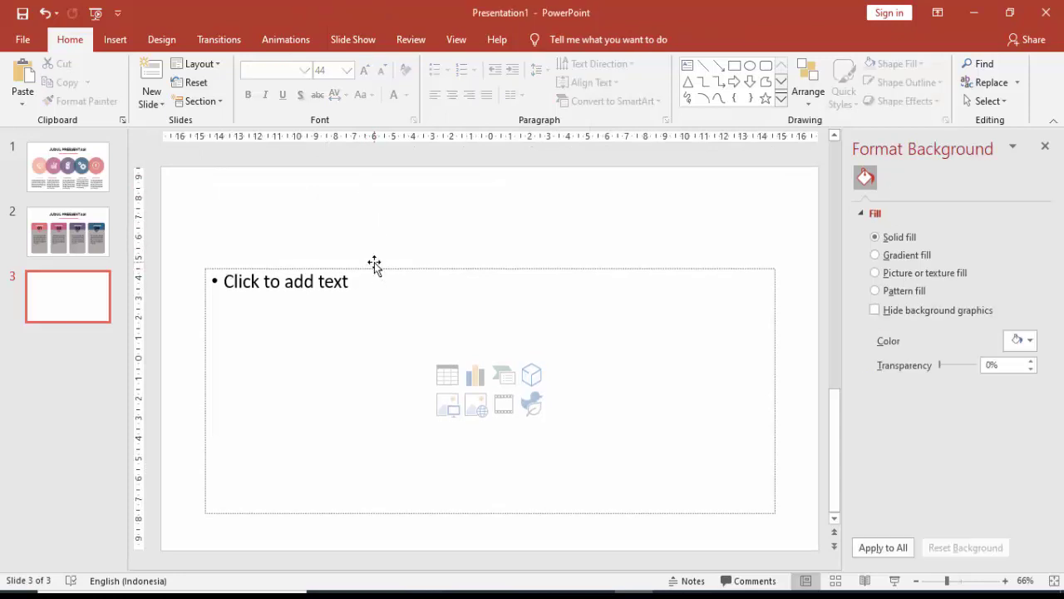
click(374, 264)
key(Delete)
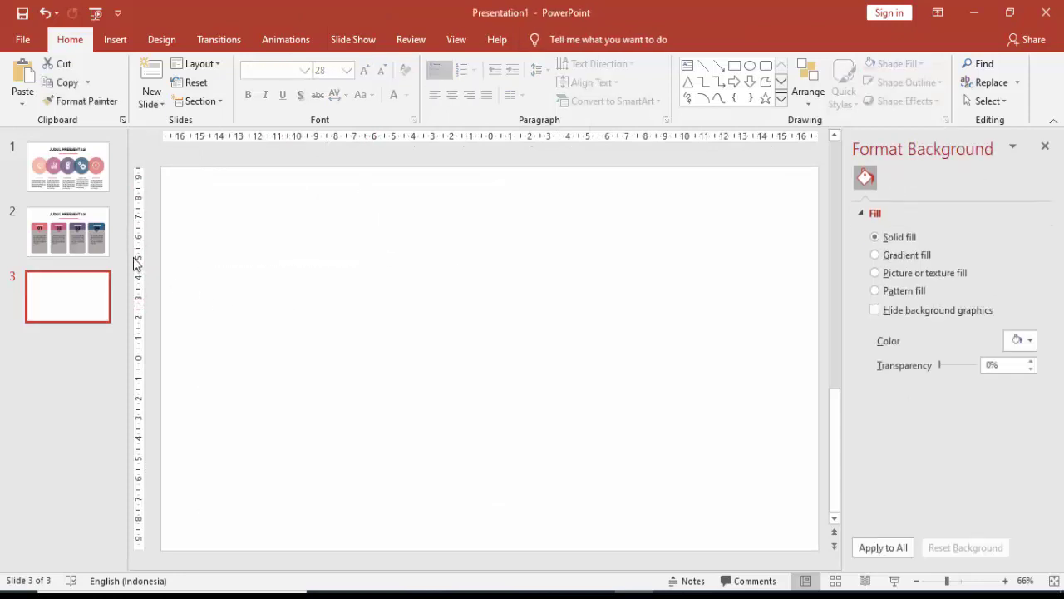
Copy the JUDUL PREESENTASI title and subtitle from slide 2 onto slide 3.
click(67, 231)
click(481, 218)
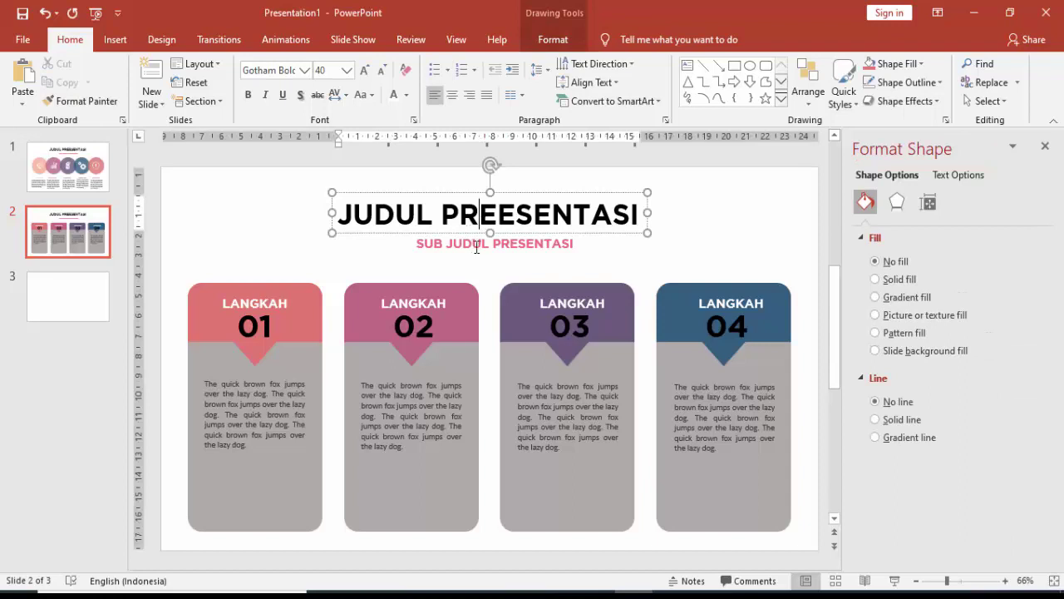
shift+click(476, 245)
key(ctrl+c)
click(104, 287)
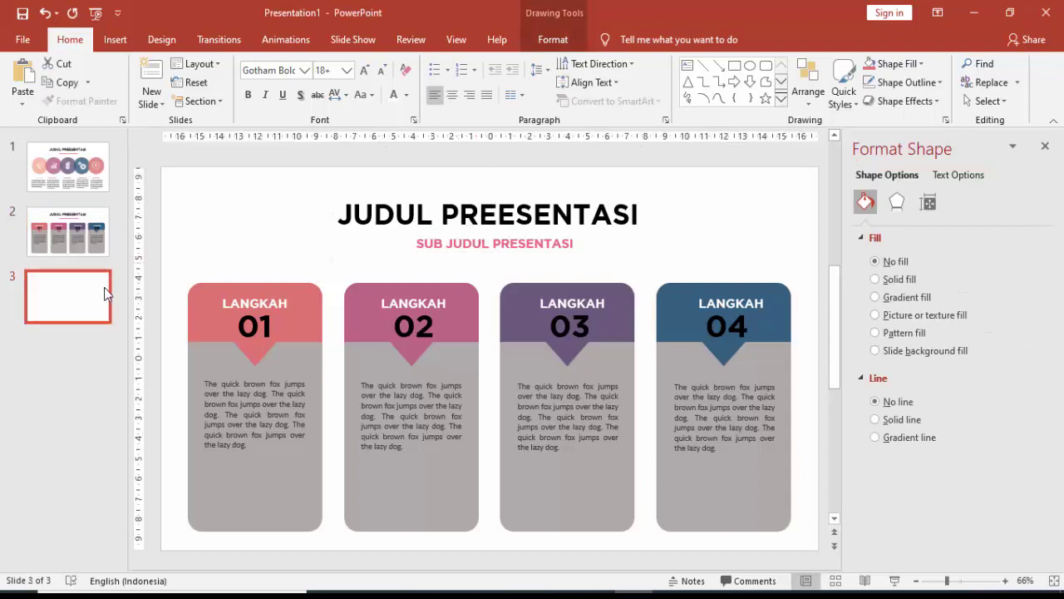
key(ctrl+v)
click(291, 314)
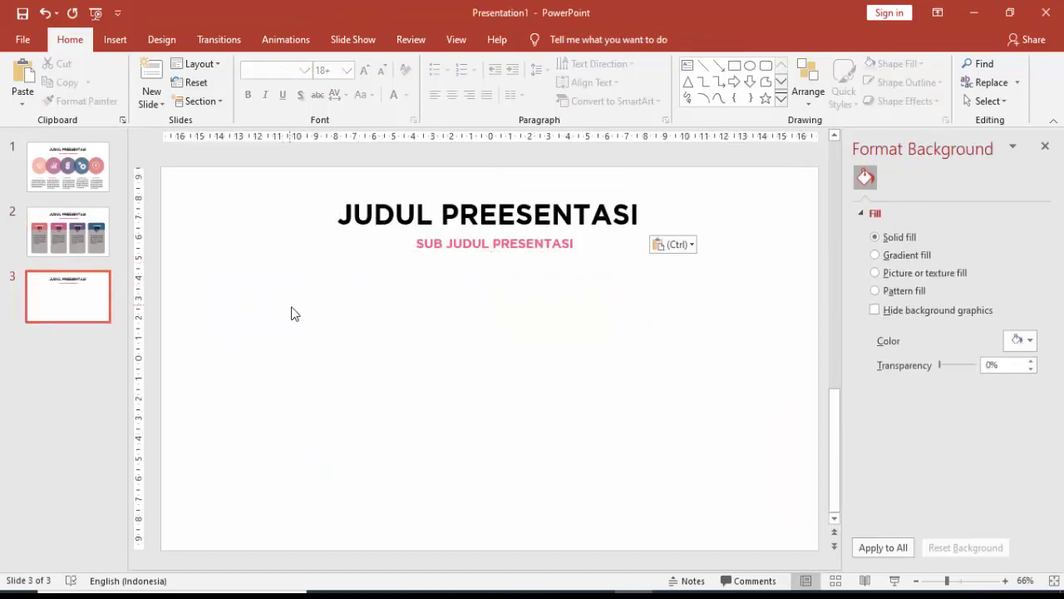
Pick the Rectangle shape from Insert > Shapes for drawing on slide 3.
click(115, 39)
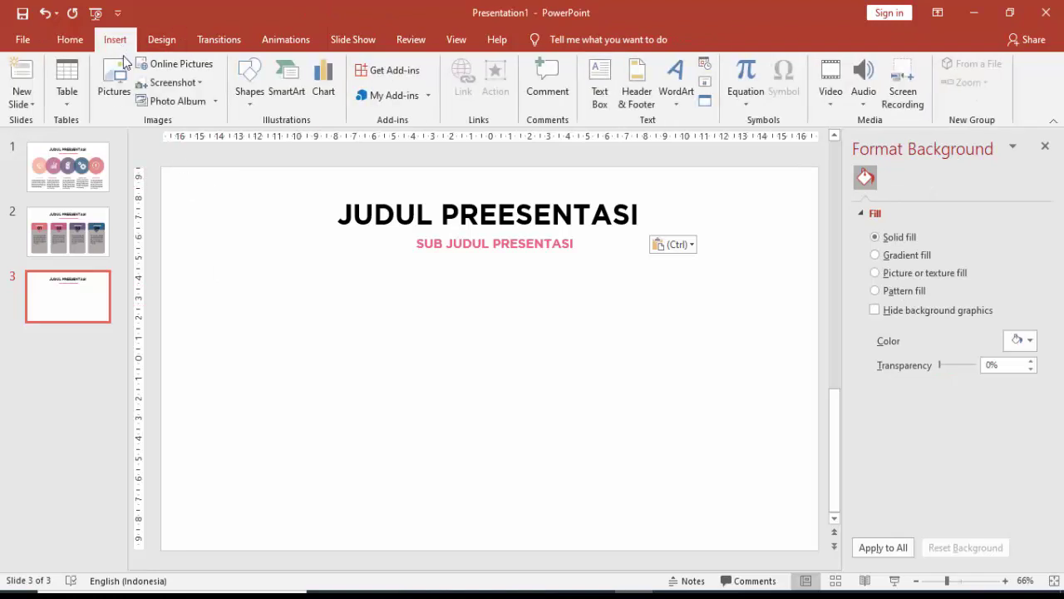
click(262, 99)
click(278, 145)
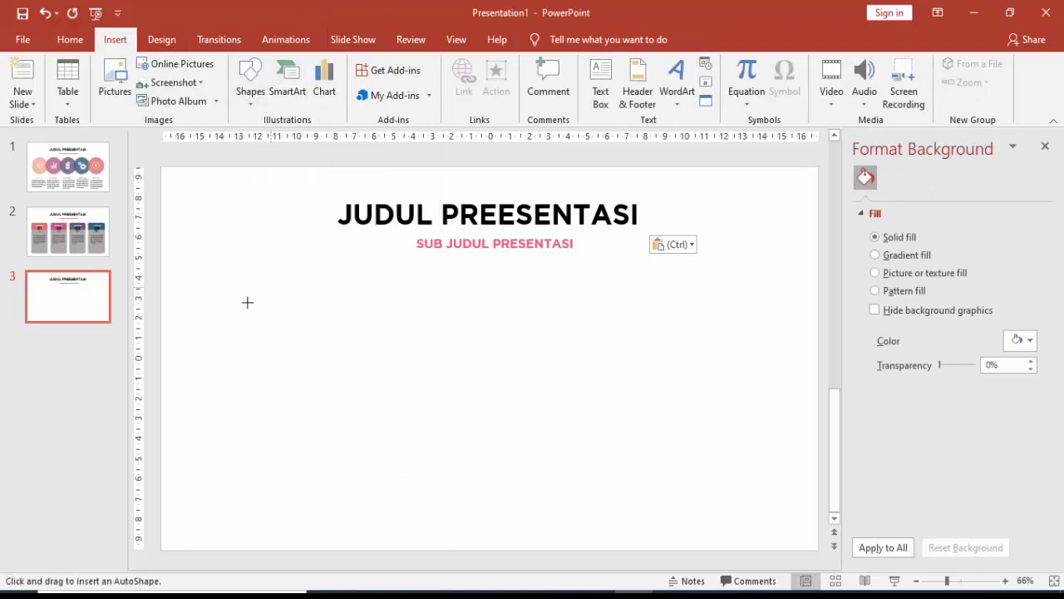
Draw a thin rectangle below the subtitle and make it grey with no outline.
drag(206, 306, 441, 324)
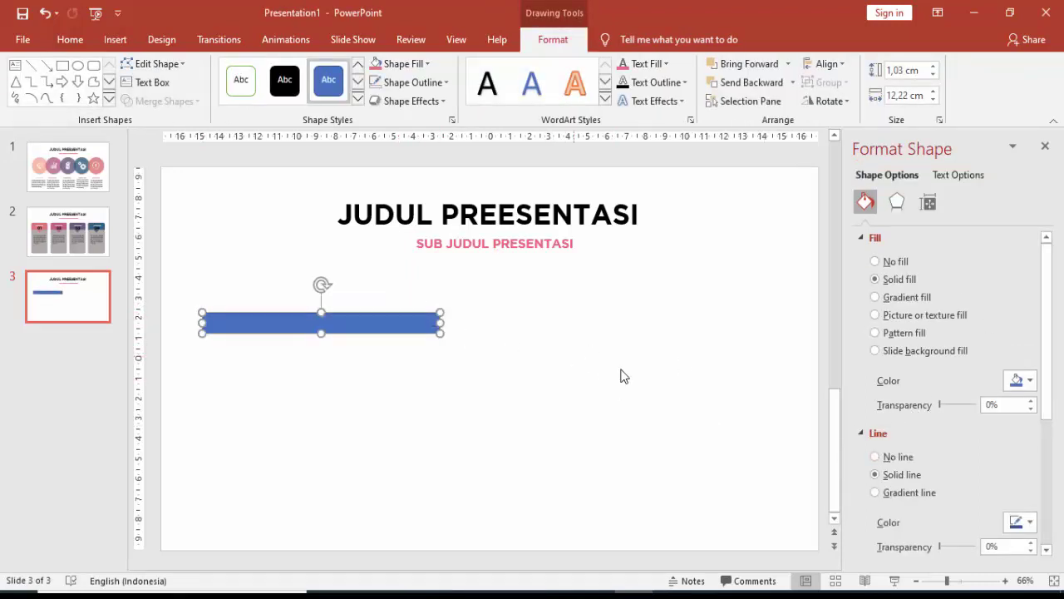
click(889, 459)
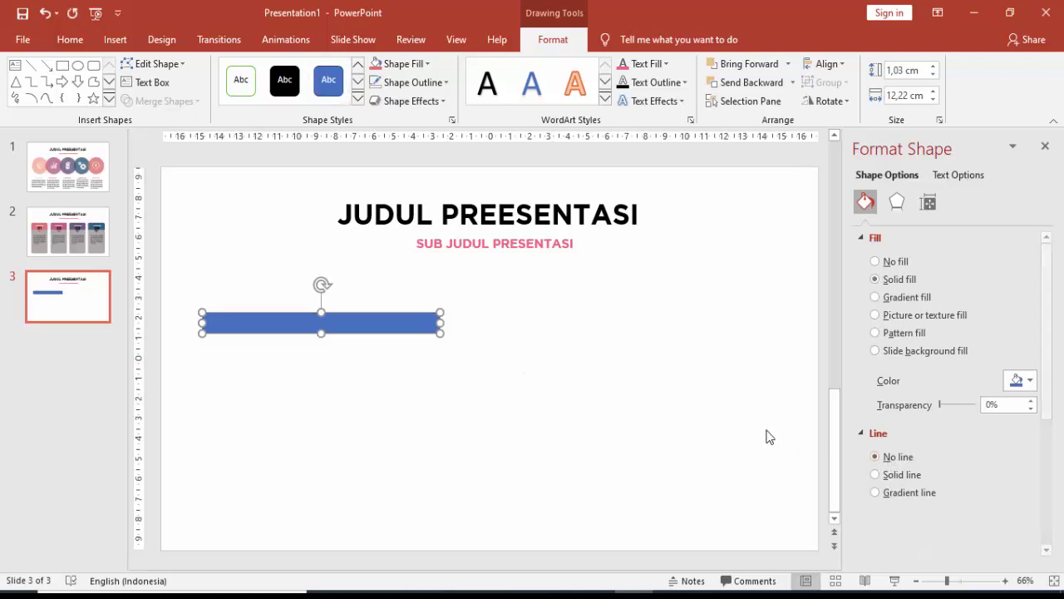
click(1016, 381)
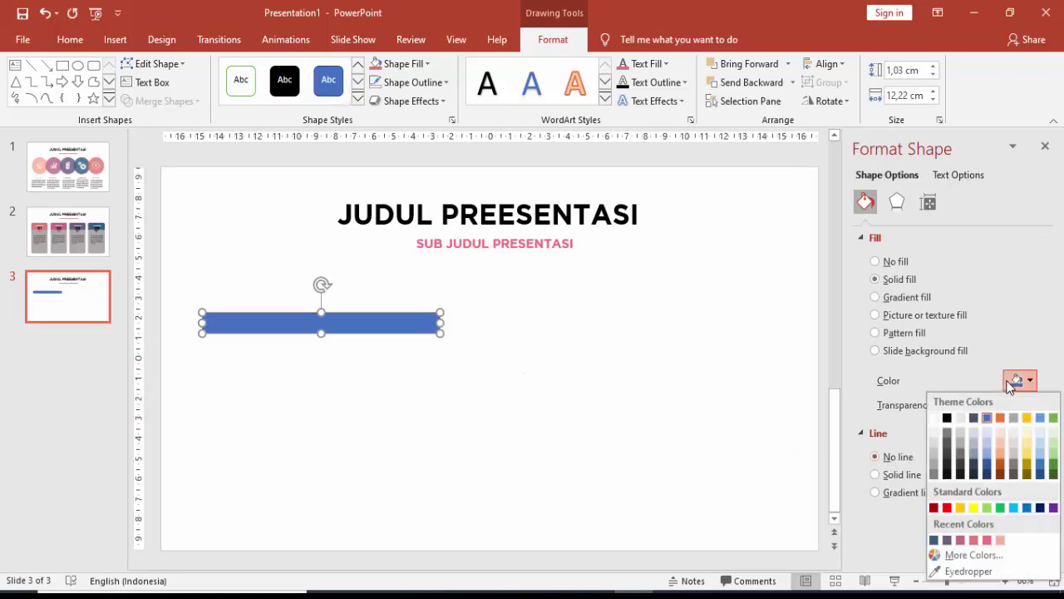
click(950, 435)
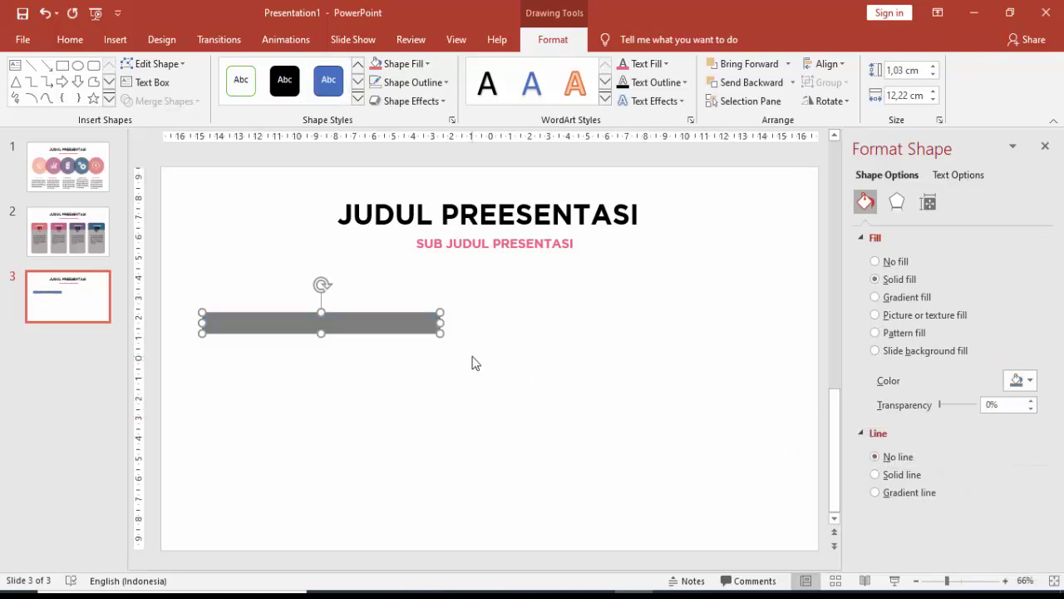
Overlay a shorter duplicate on the grey bar and fill it salmon.
key(ctrl+d)
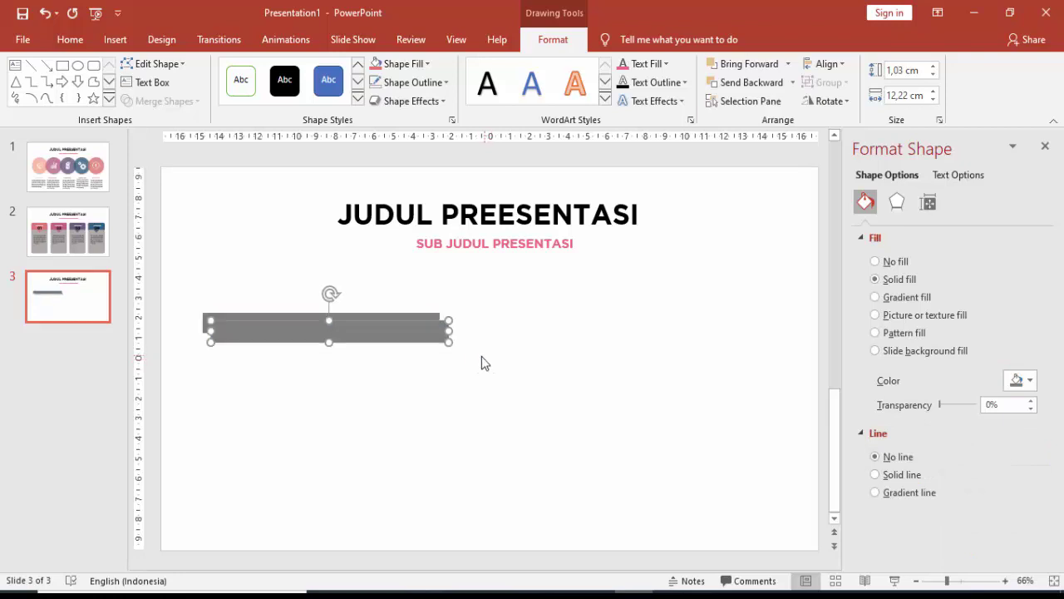
mouse_move(426, 339)
mouse_down()
mouse_move(422, 325)
mouse_move(391, 327)
mouse_up()
click(1017, 381)
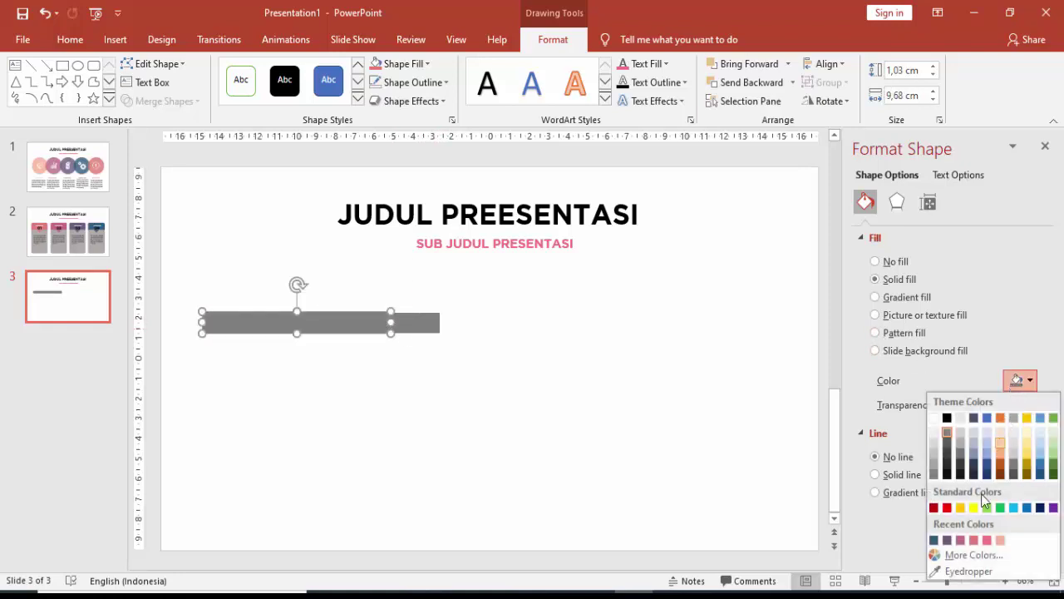
click(996, 540)
click(995, 544)
Align the salmon and grey bars along their top edges.
click(452, 344)
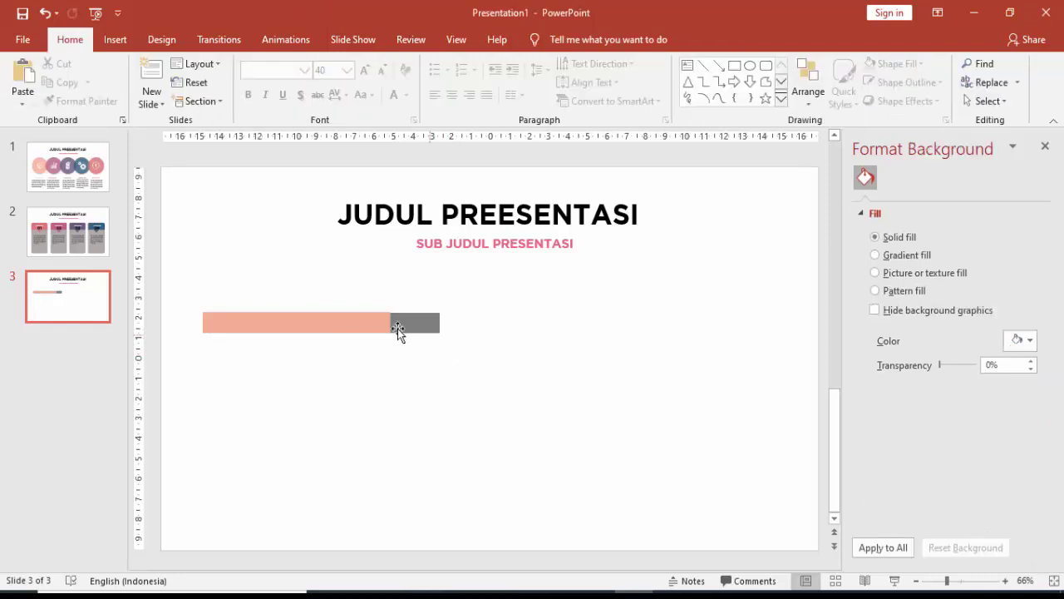
scroll(340, 309, up, 1)
scroll(339, 309, up, 5)
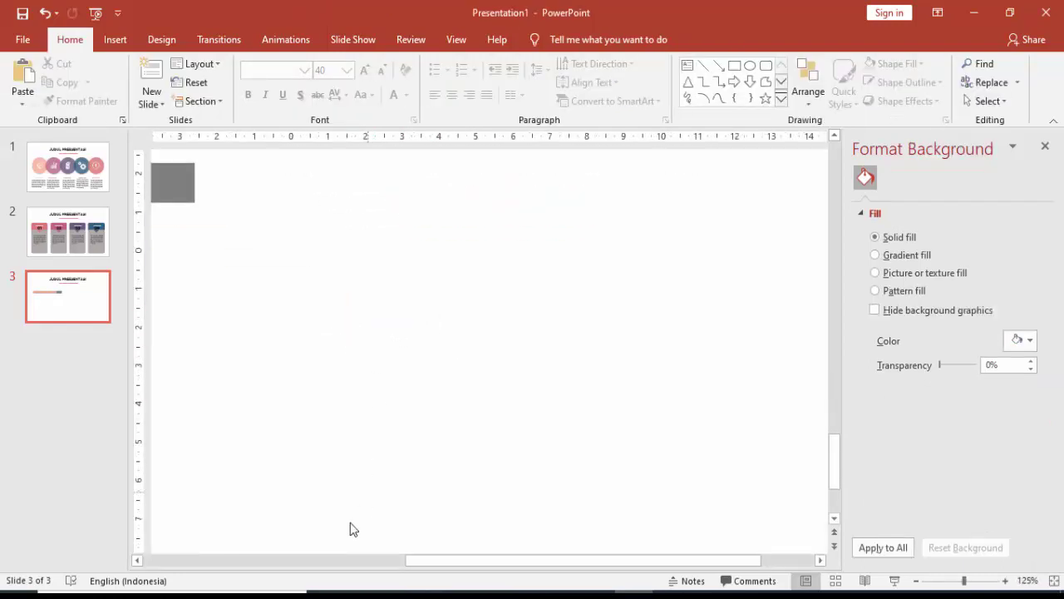
scroll(352, 564, left, 3)
scroll(352, 564, left, 2)
scroll(657, 253, up, 1)
click(577, 207)
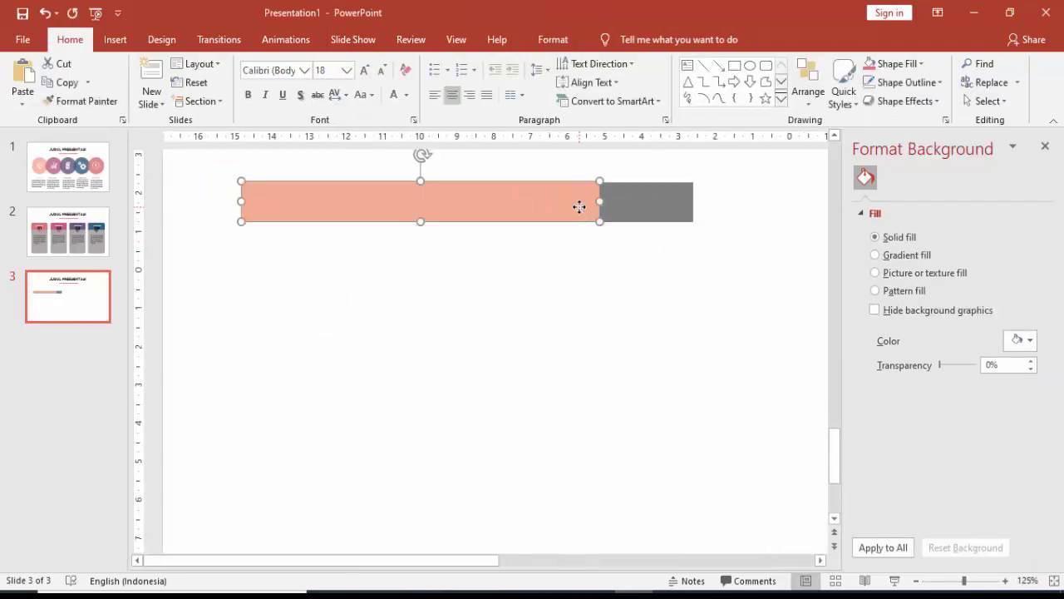
shift+click(641, 207)
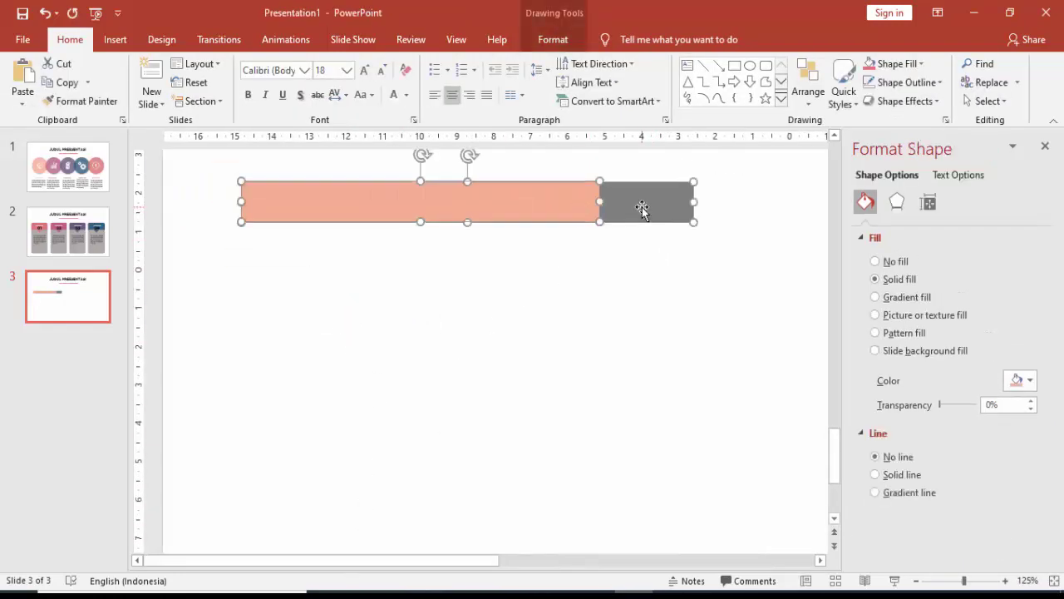
click(558, 46)
click(841, 64)
click(827, 64)
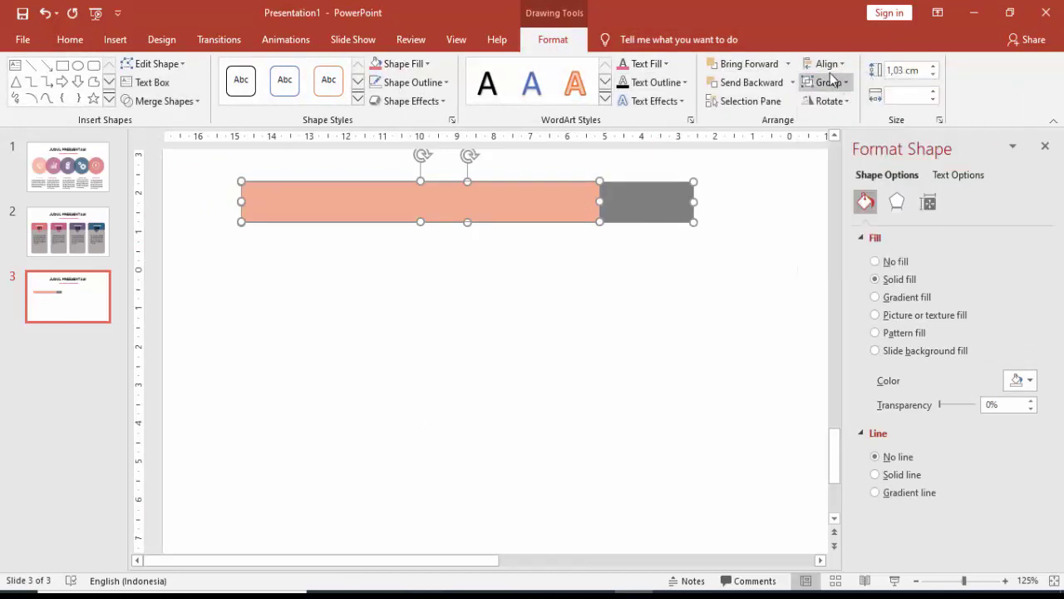
click(828, 64)
click(832, 146)
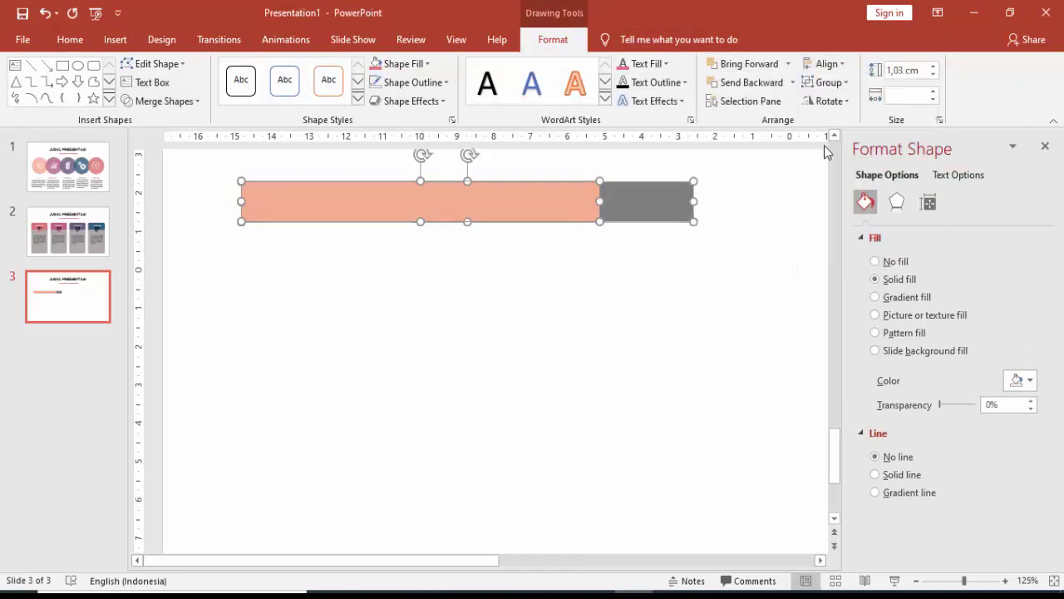
click(732, 204)
Copy the bar pair into three more evenly spaced rows, moving the bottom one to the upper right.
scroll(600, 238, down, 5)
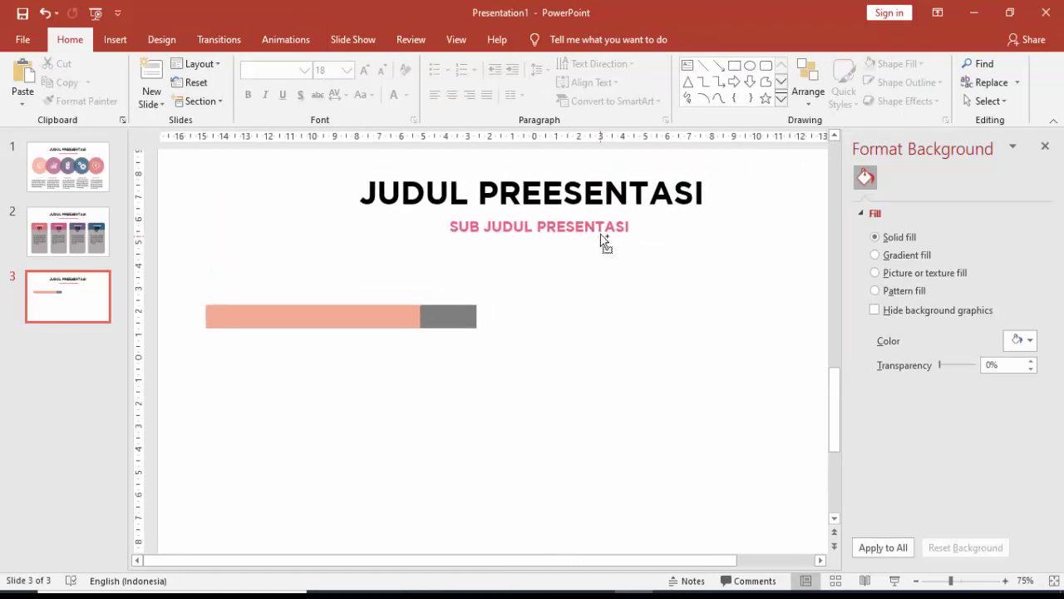
click(385, 329)
shift+click(457, 318)
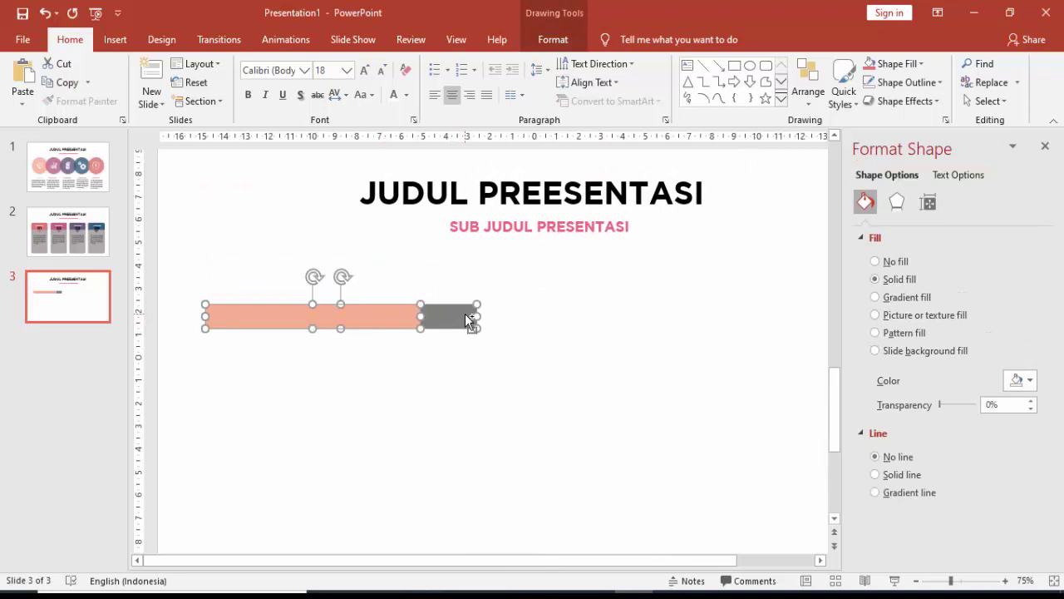
drag(463, 316, 448, 404)
key(ctrl+d)
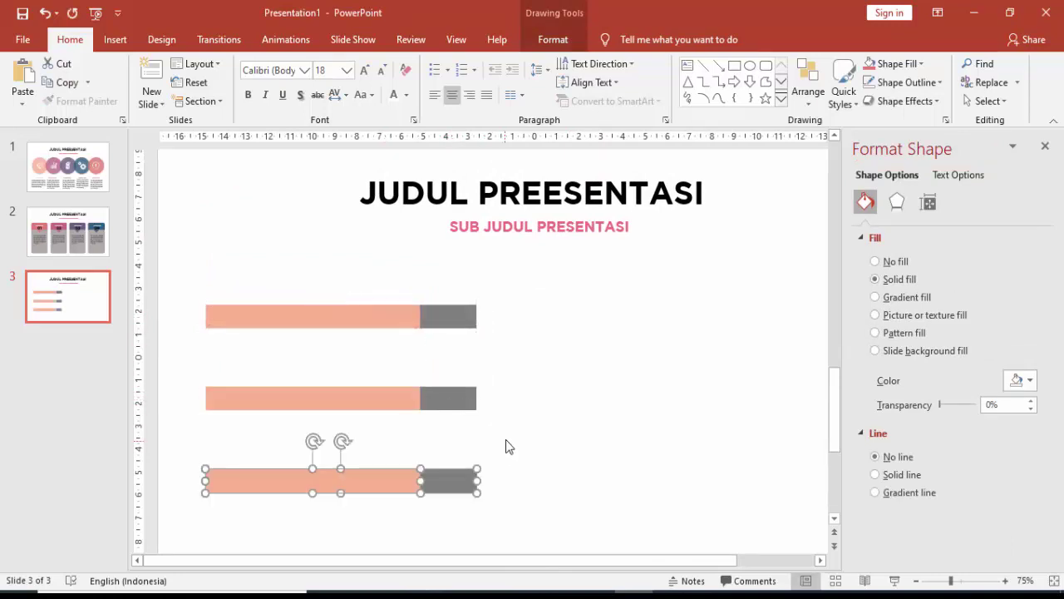
key(ctrl+d)
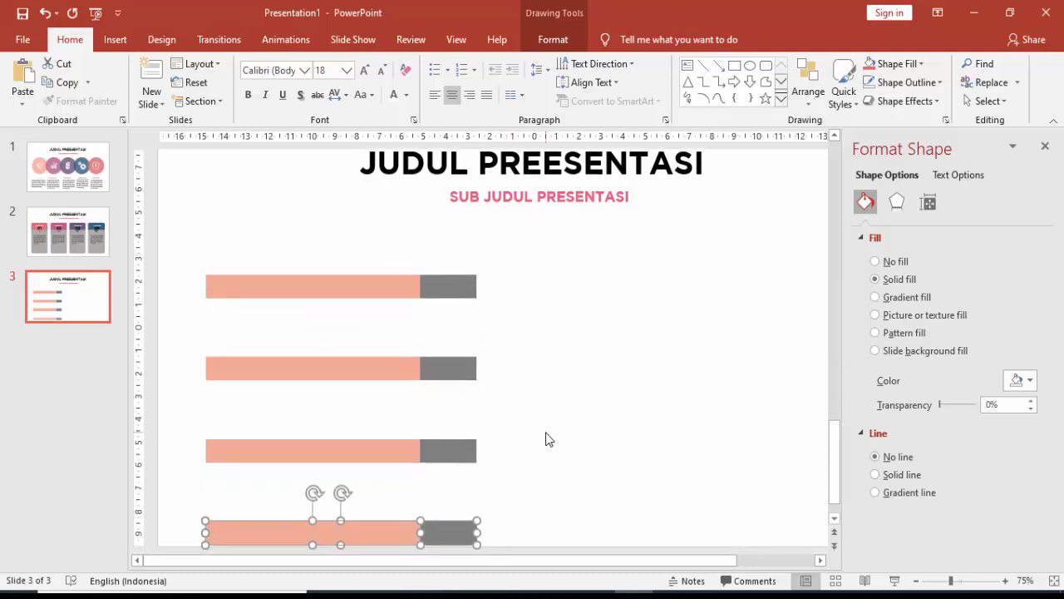
scroll(530, 442, down, 3)
drag(401, 496, 643, 332)
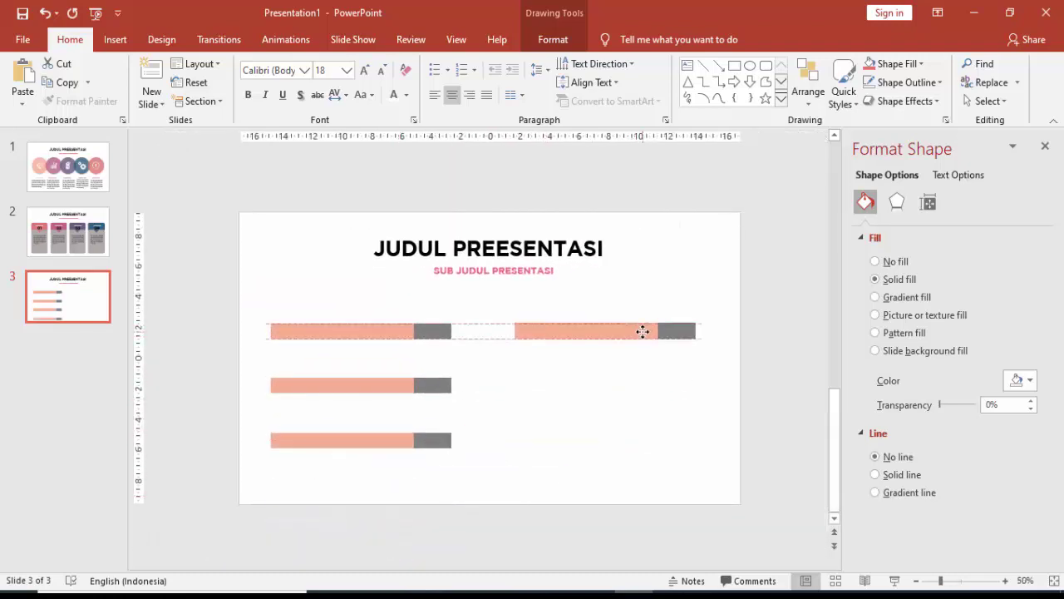
Duplicate the top-right bar pair twice to build a right-hand column of three.
key(ctrl+d)
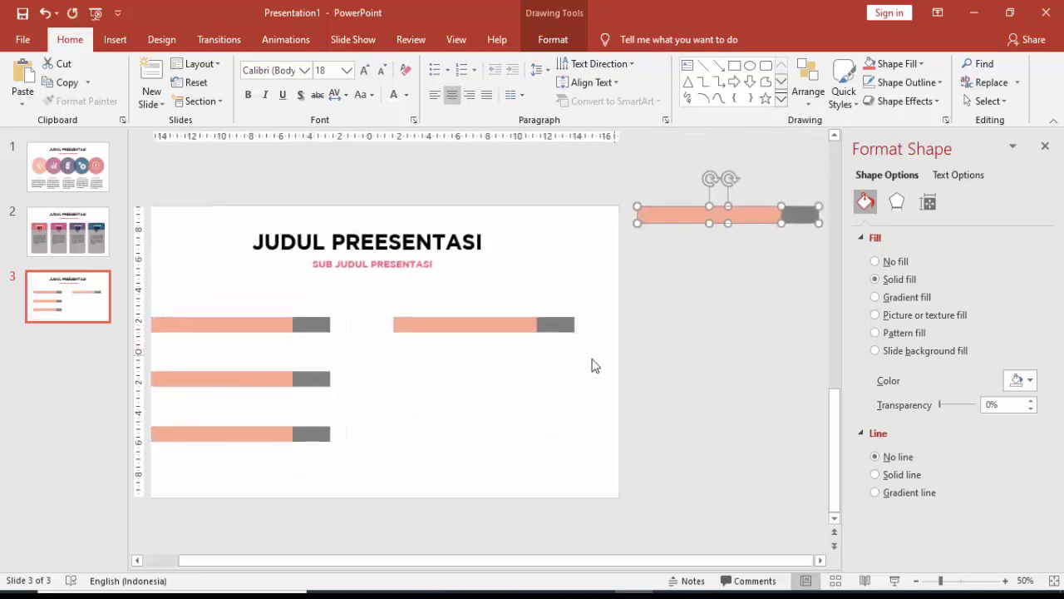
drag(682, 218, 442, 381)
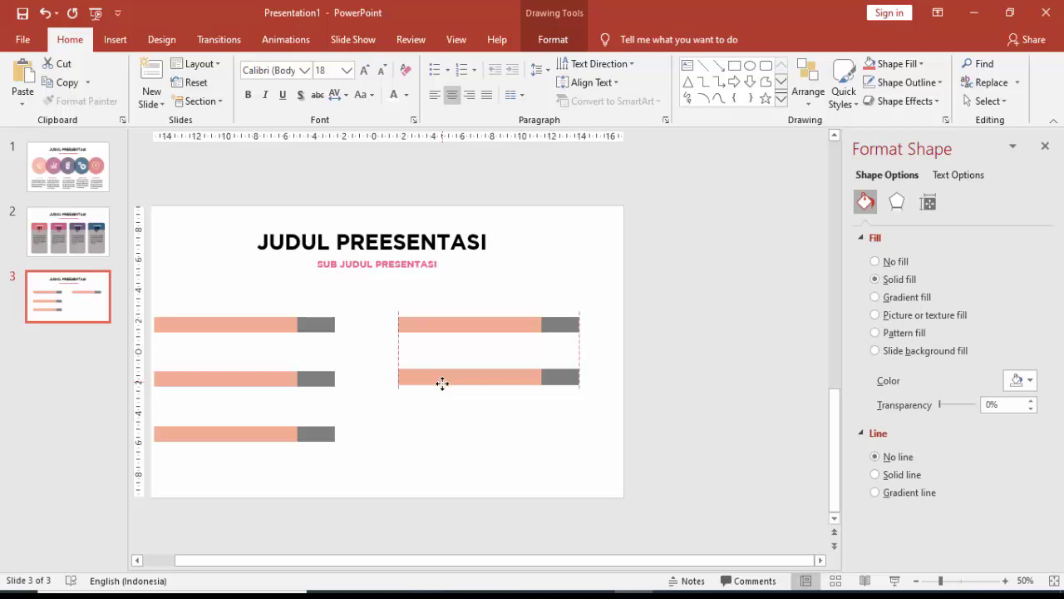
drag(441, 382, 441, 383)
key(ctrl+d)
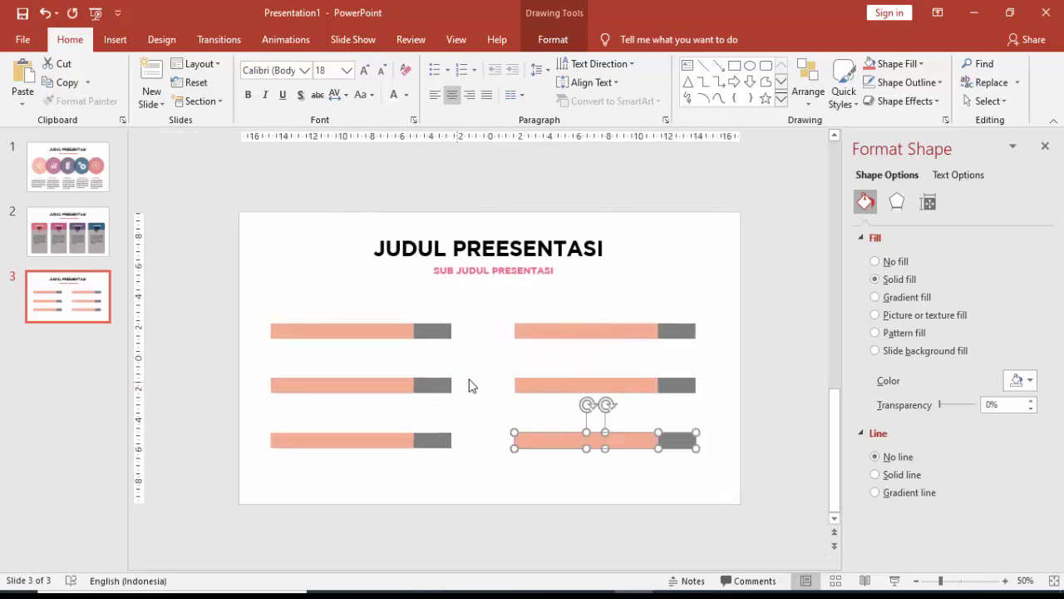
click(480, 348)
scroll(463, 337, up, 2)
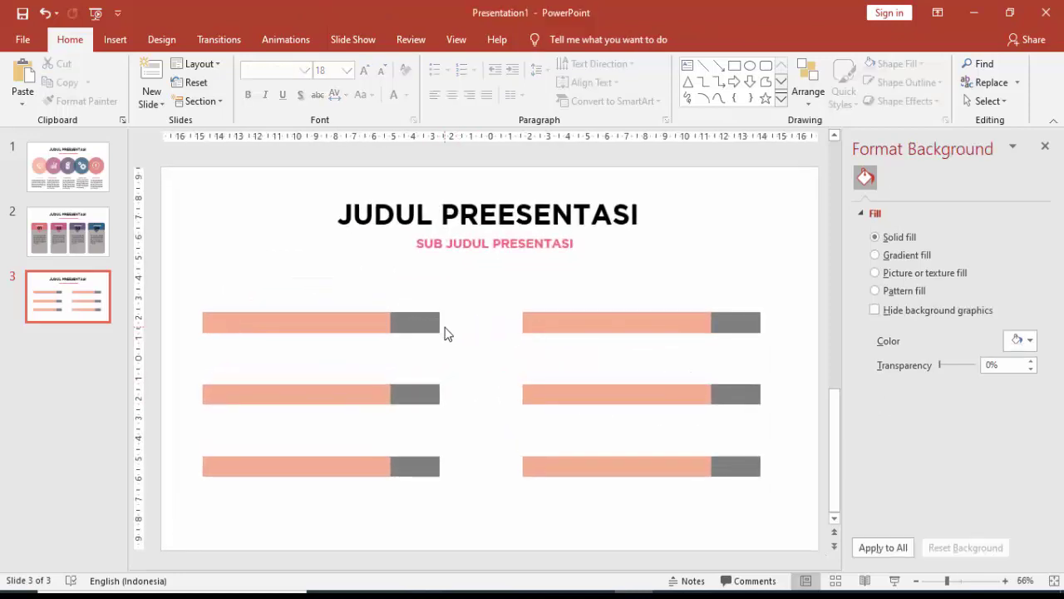
scroll(441, 334, up, 1)
Lengthen the top-left and bottom-left salmon bars and shorten the middle-left one.
click(365, 322)
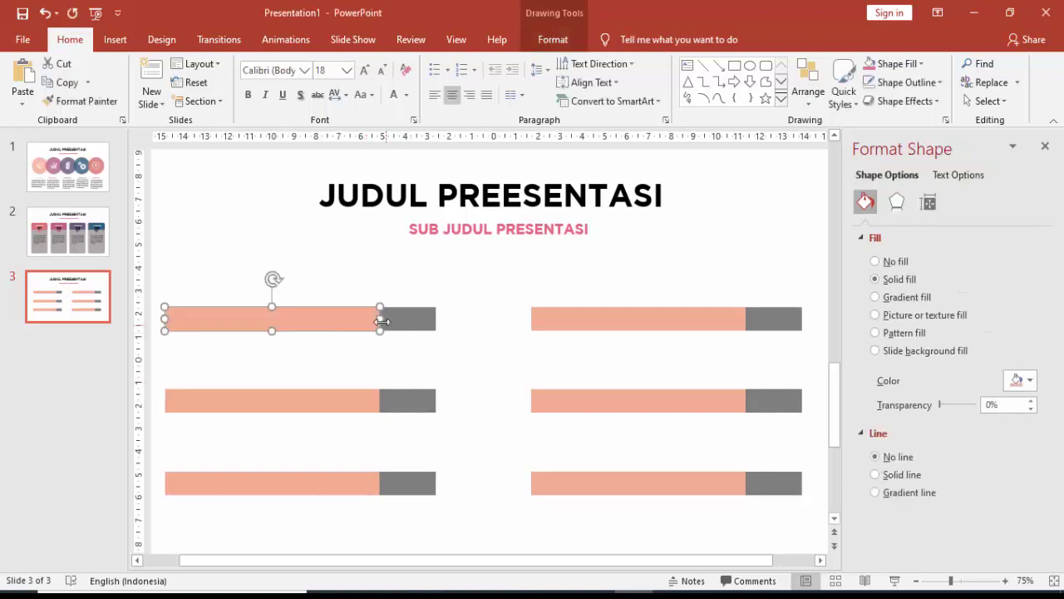
drag(379, 319, 395, 319)
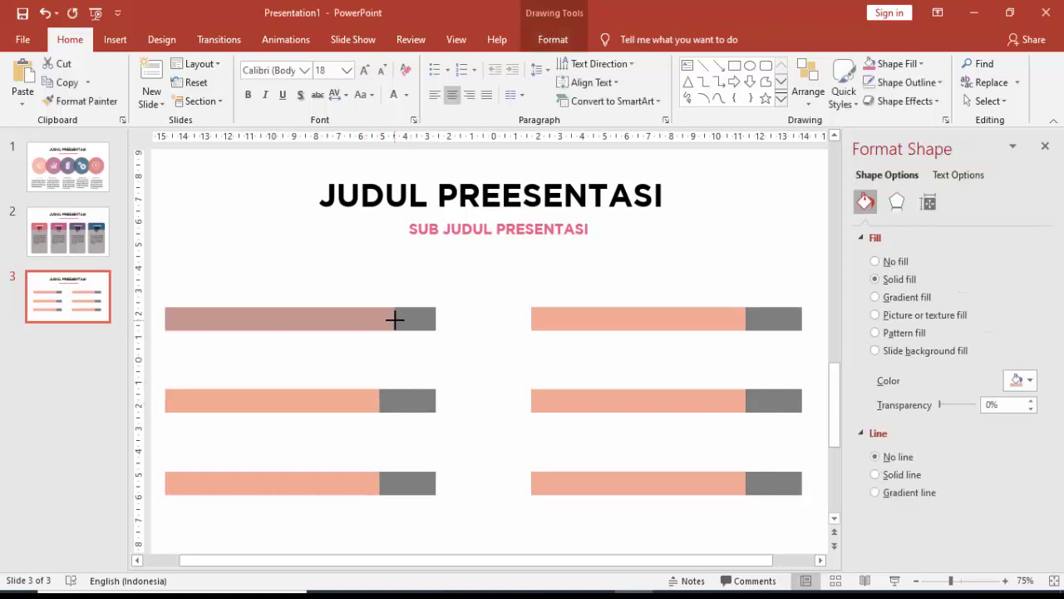
click(370, 406)
drag(380, 401, 359, 400)
click(375, 483)
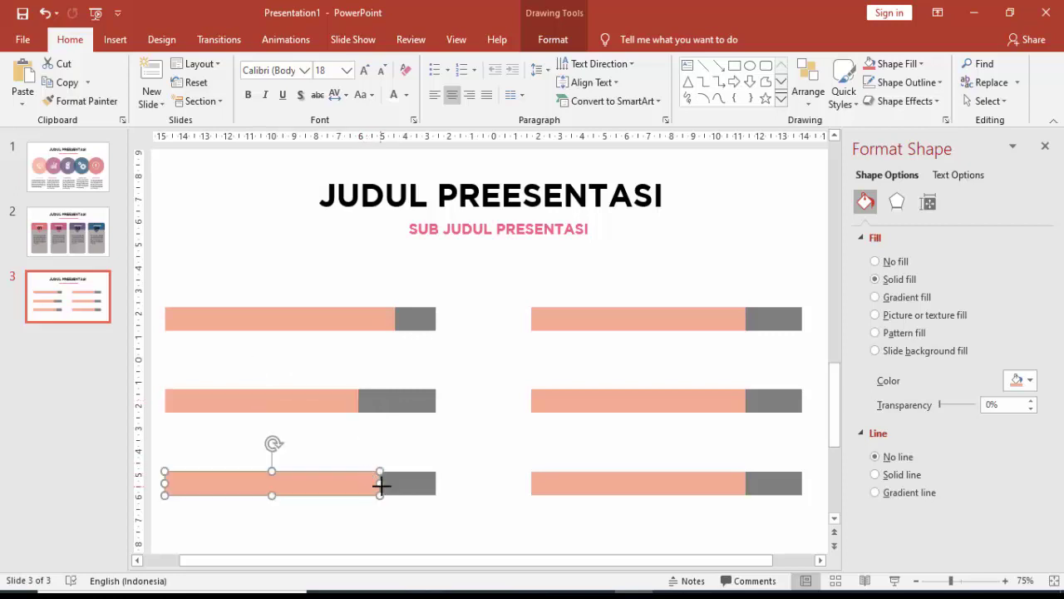
drag(379, 483, 395, 486)
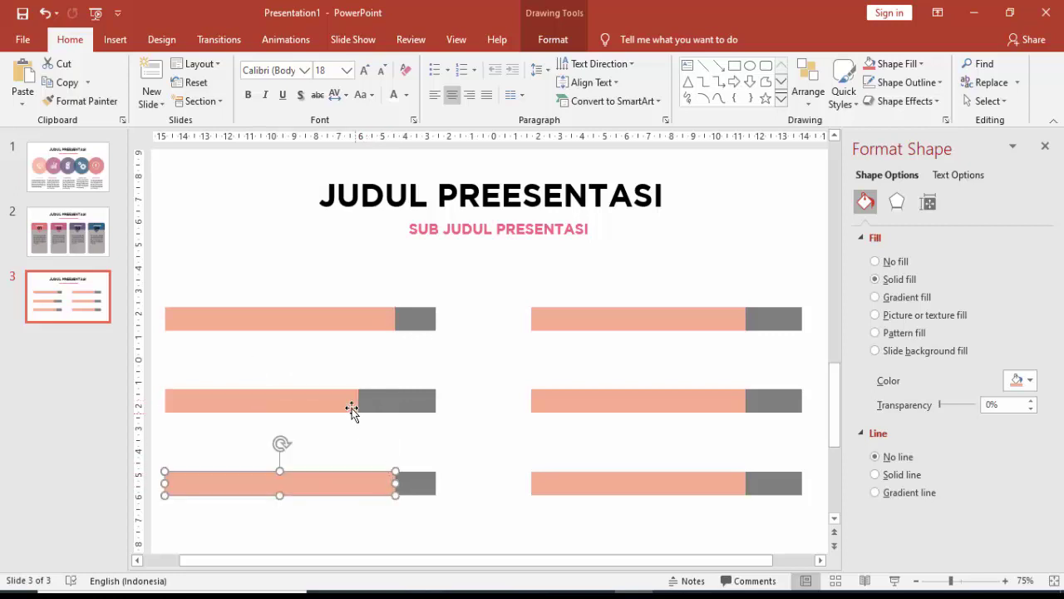
Colour the middle-left bar pink-red and the bottom-left bar mauve.
click(350, 406)
click(1020, 381)
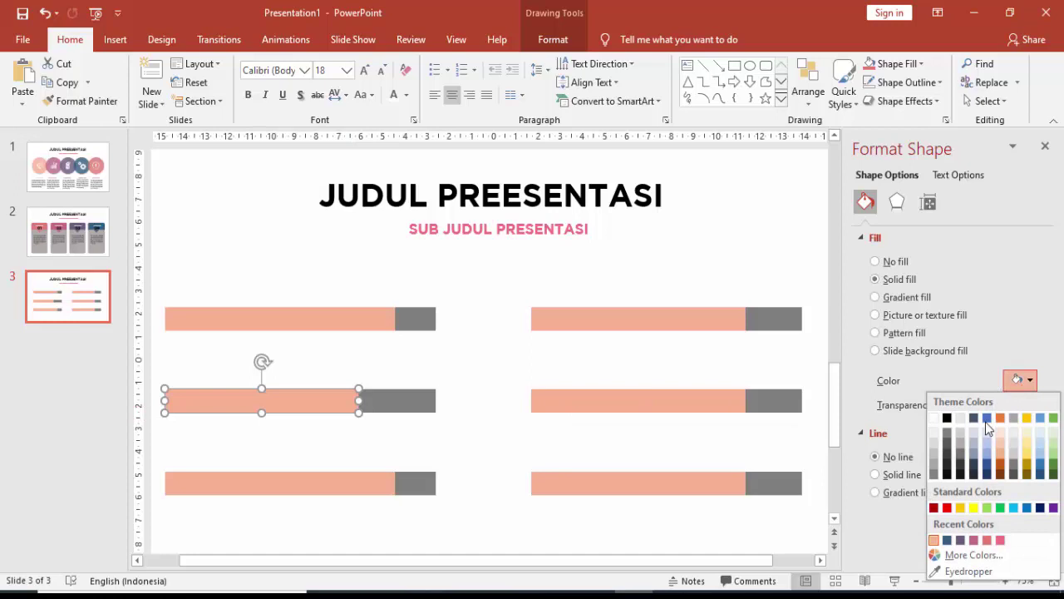
click(1003, 538)
click(365, 485)
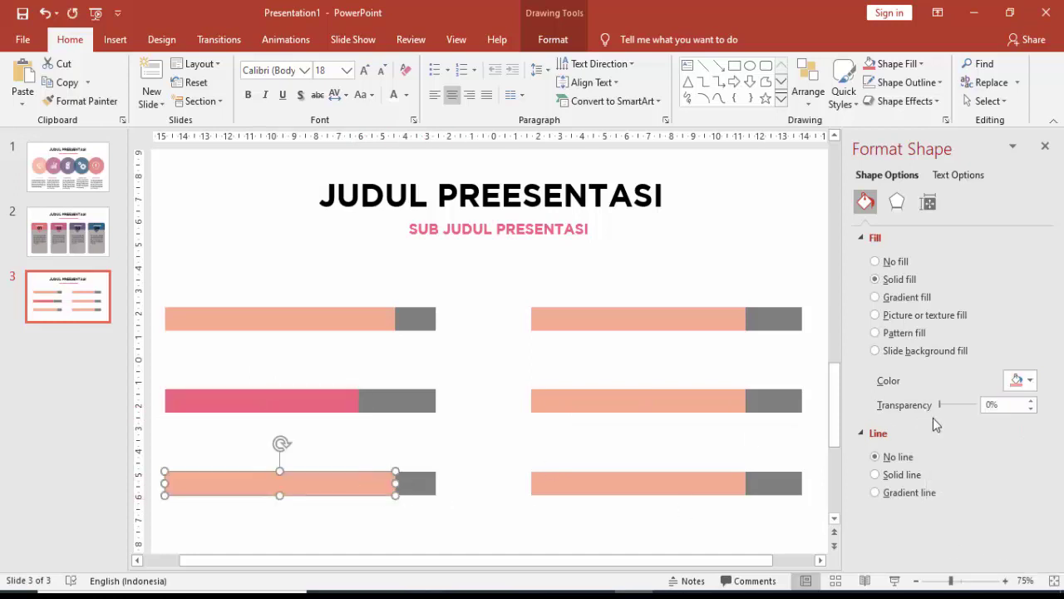
click(1020, 380)
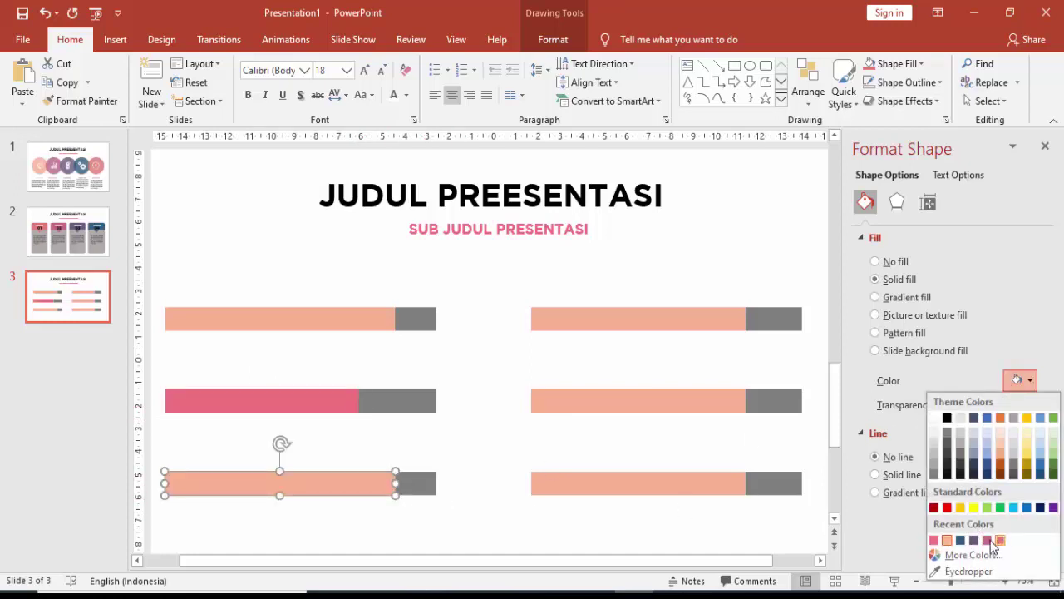
click(990, 540)
Shorten the top-right salmon bar and colour it dark purple.
click(654, 325)
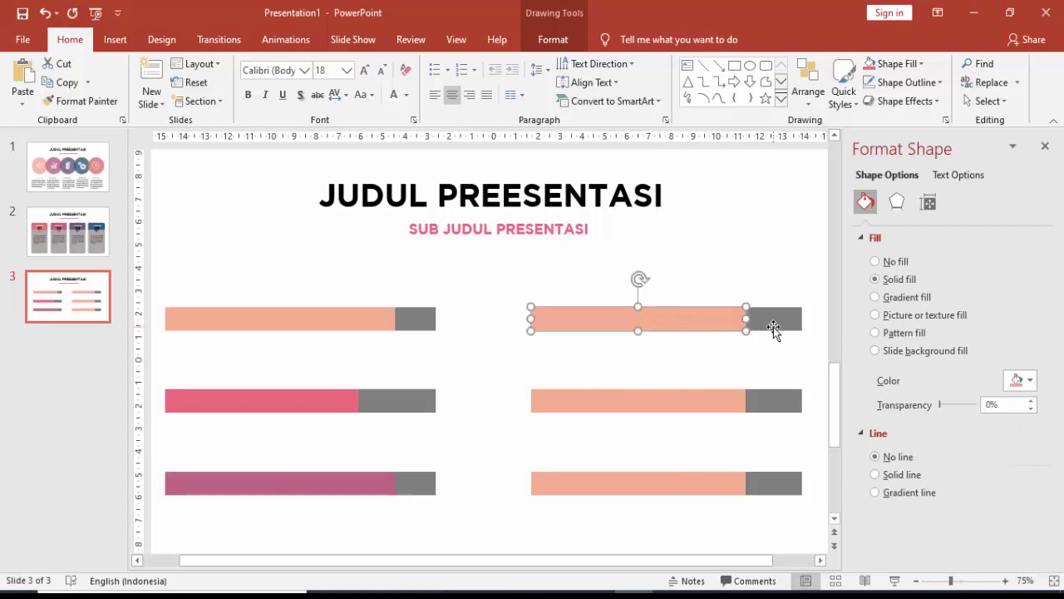
drag(745, 319, 714, 318)
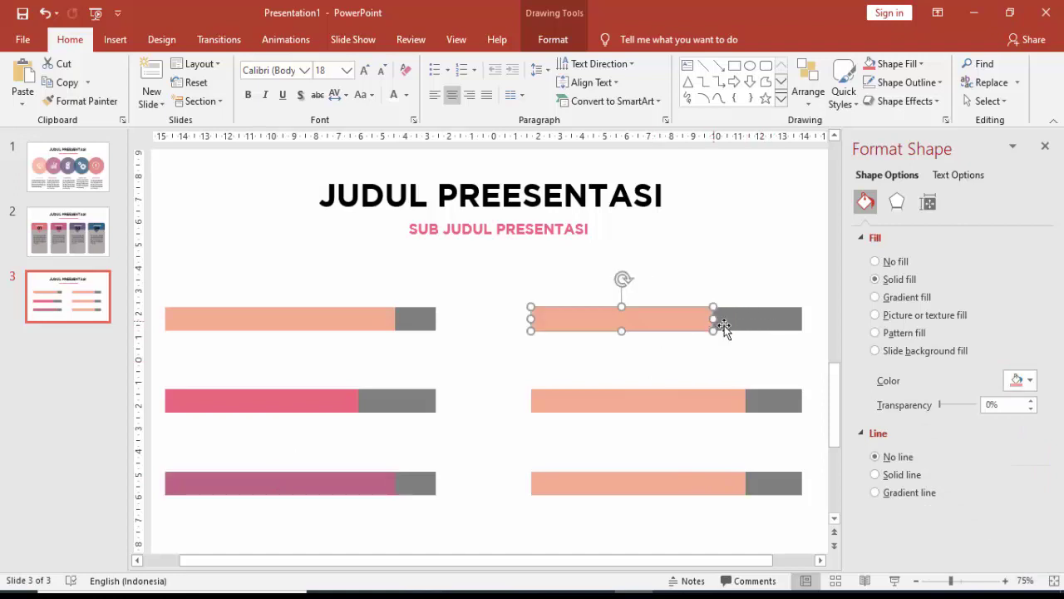
click(1017, 380)
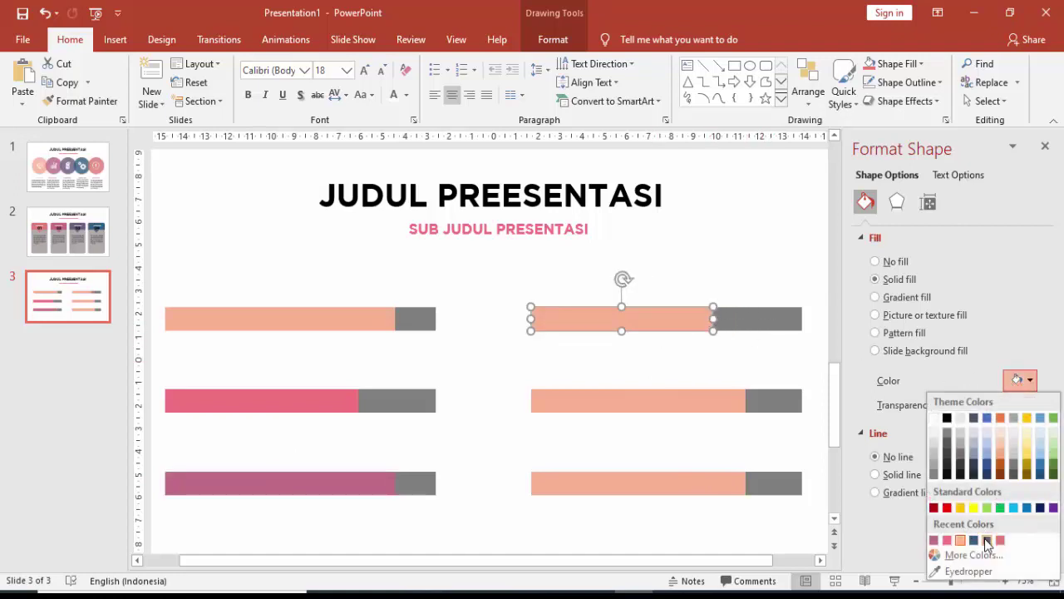
click(975, 539)
Lengthen the middle-right salmon bar and colour it dark blue.
click(724, 408)
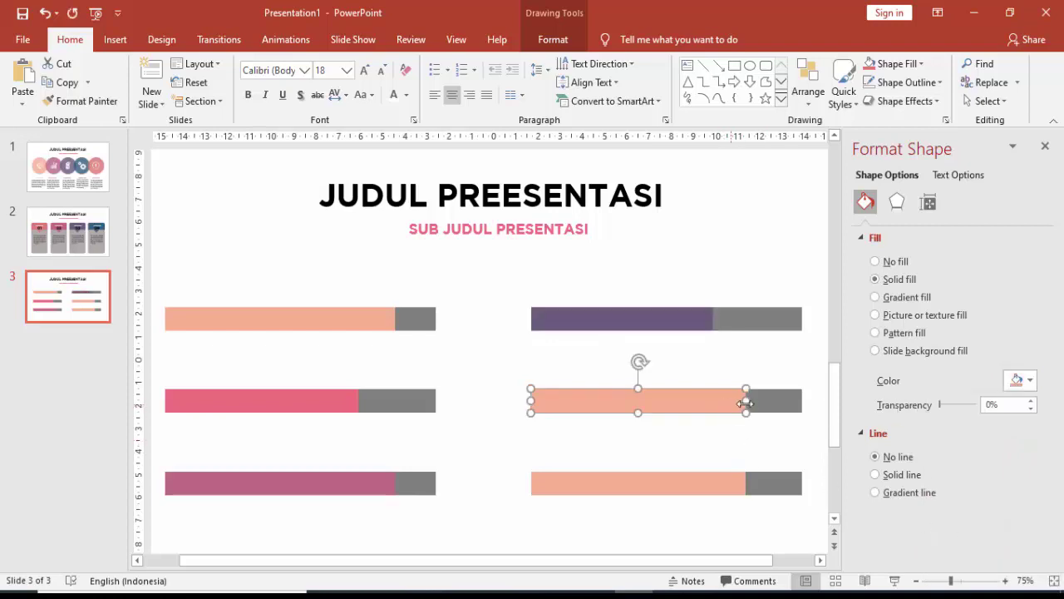
drag(750, 400, 774, 400)
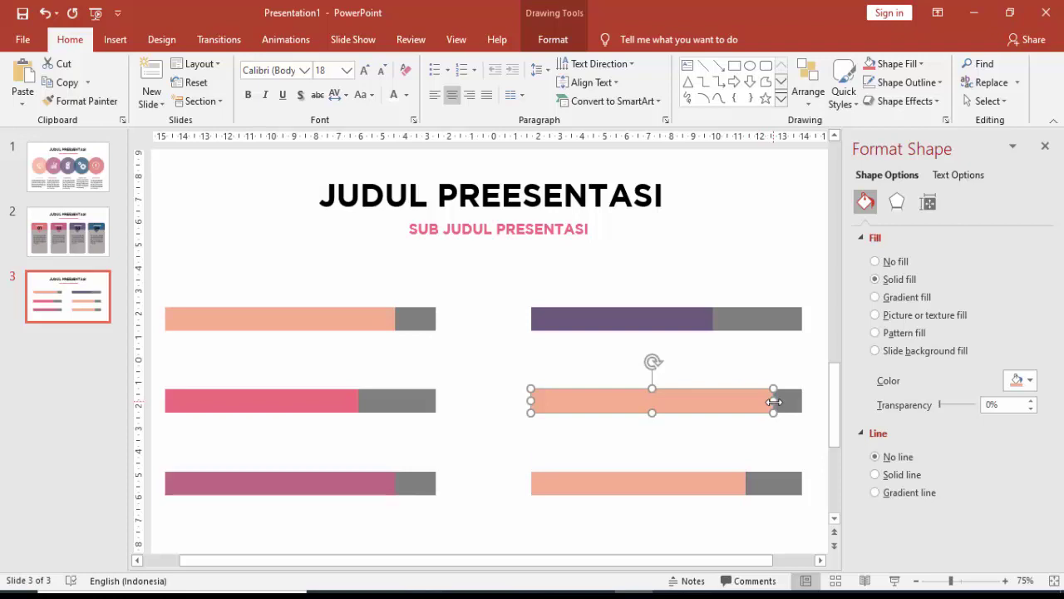
click(1022, 381)
click(991, 540)
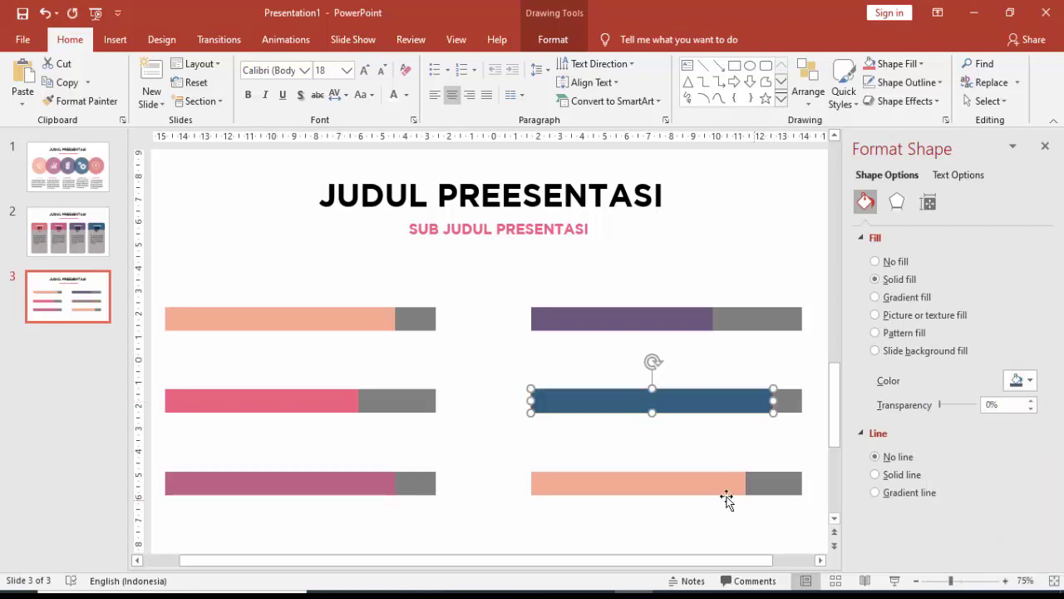
Fill the bottom-right bar coral and shorten it slightly.
click(724, 482)
click(1021, 381)
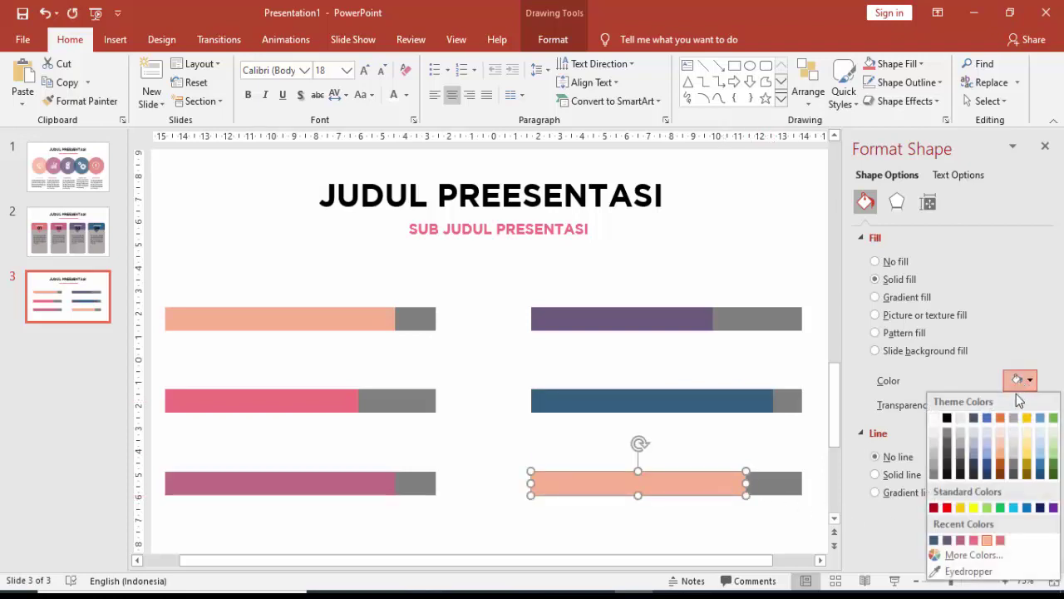
click(974, 540)
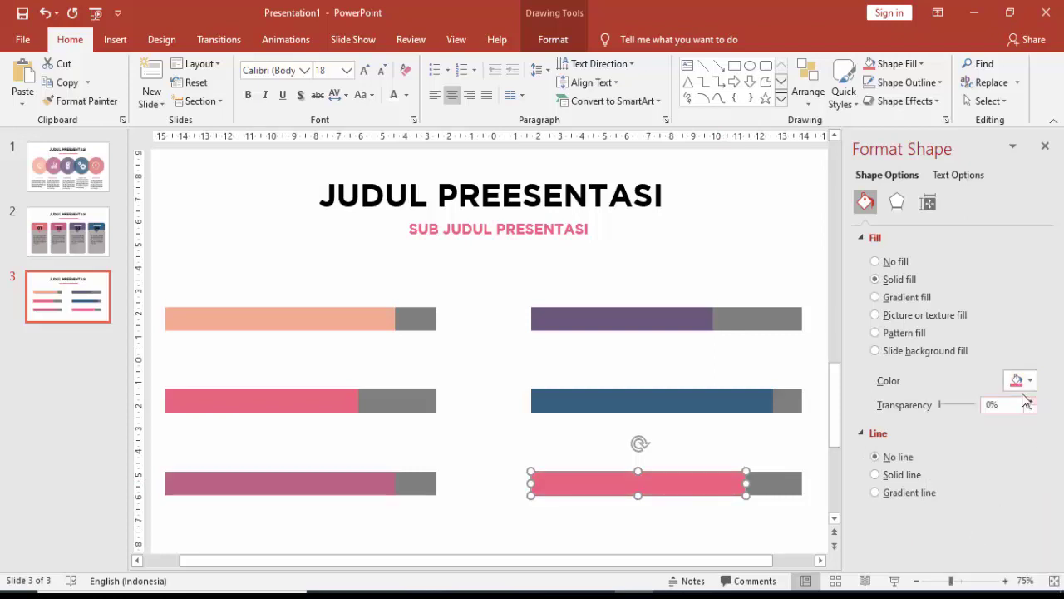
click(1024, 388)
click(1000, 539)
click(796, 461)
scroll(797, 461, down, 1)
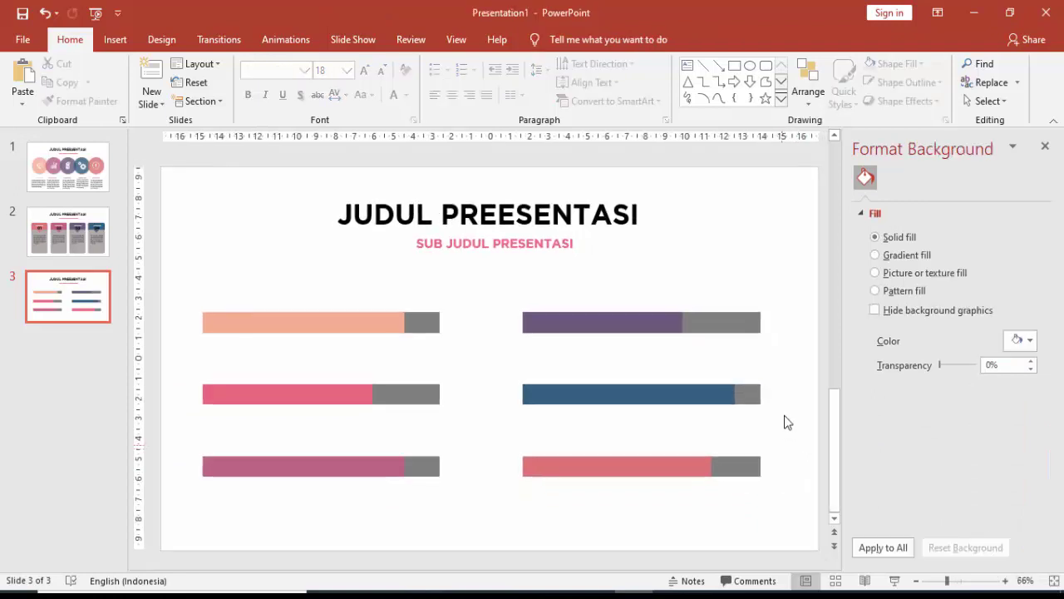
click(695, 470)
drag(695, 470, 701, 468)
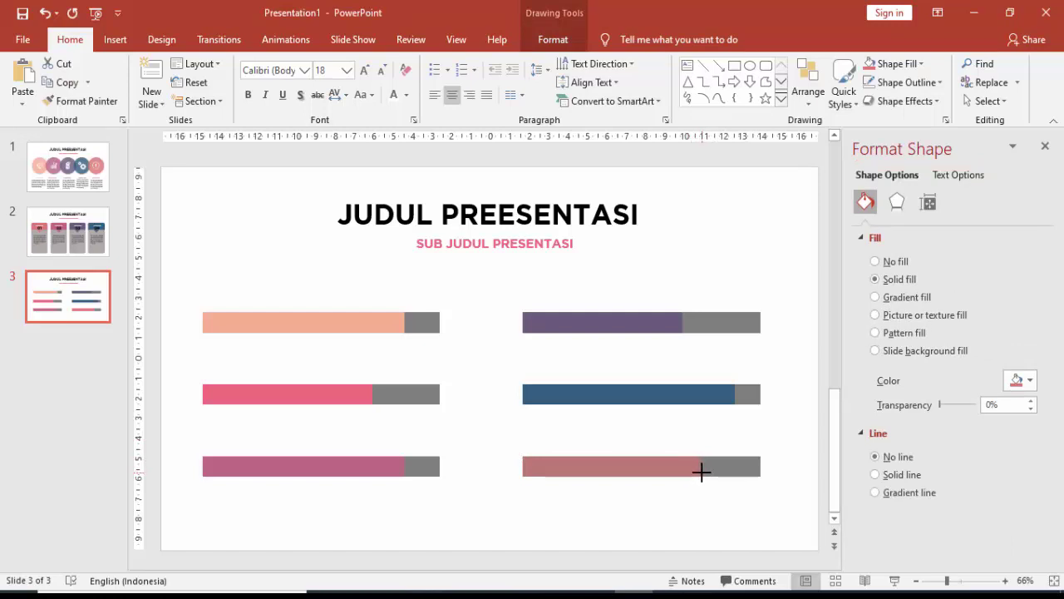
drag(688, 470, 703, 470)
click(486, 395)
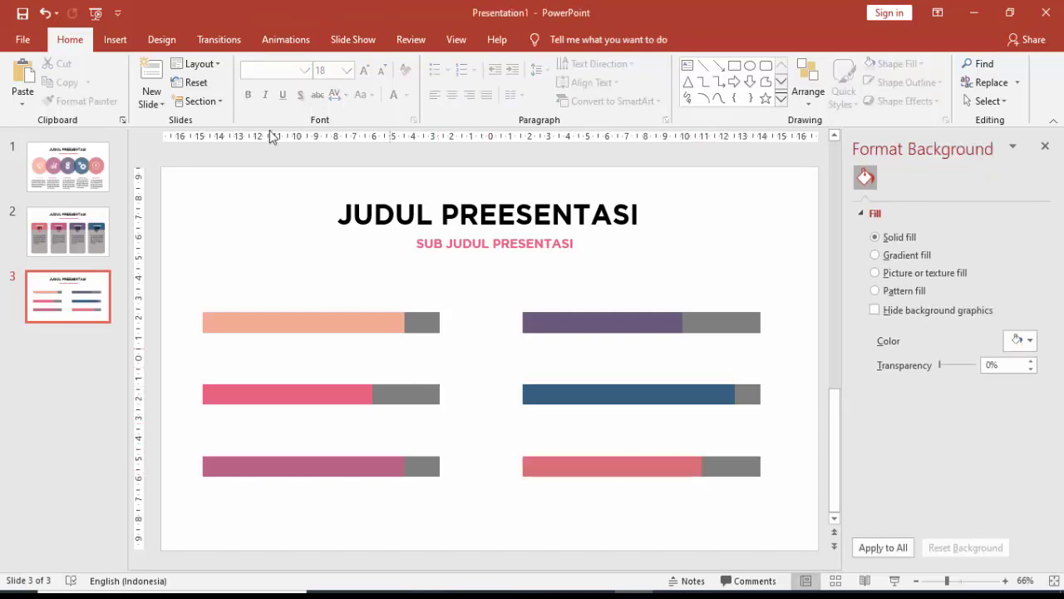
click(412, 243)
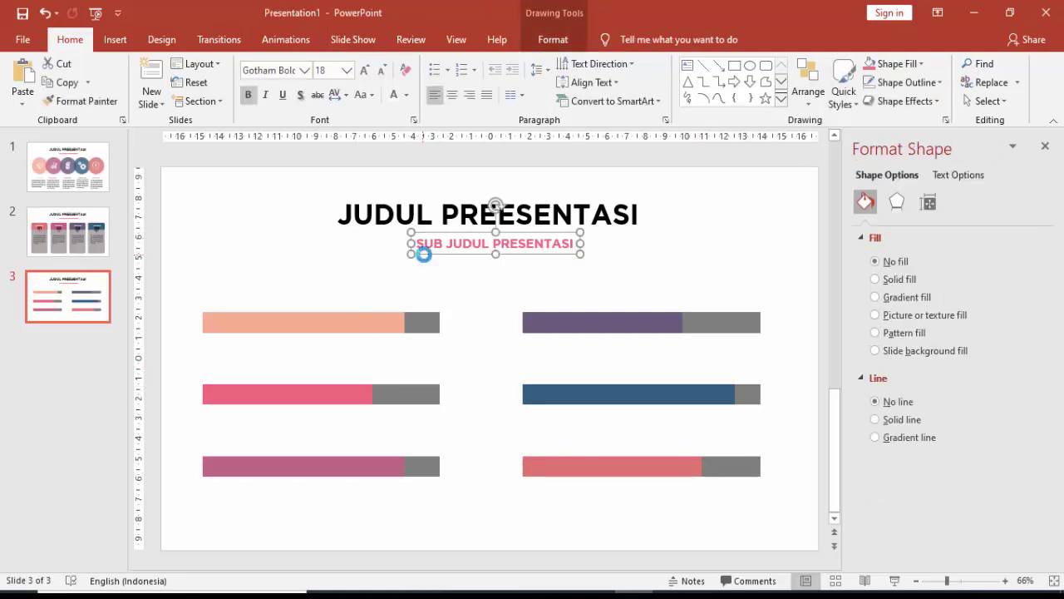
Copy the subtitle above the top-left peach bar as black 'URAIAN' text, plus a copy above the pink bar.
drag(423, 259, 276, 305)
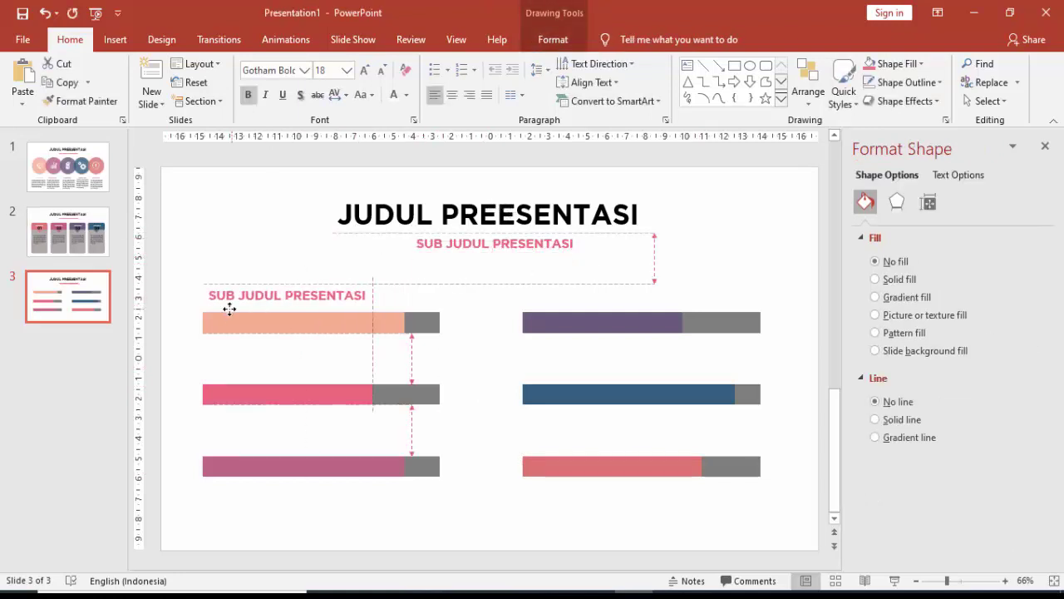
mouse_move(277, 305)
mouse_down()
mouse_move(221, 309)
mouse_move(339, 301)
mouse_up()
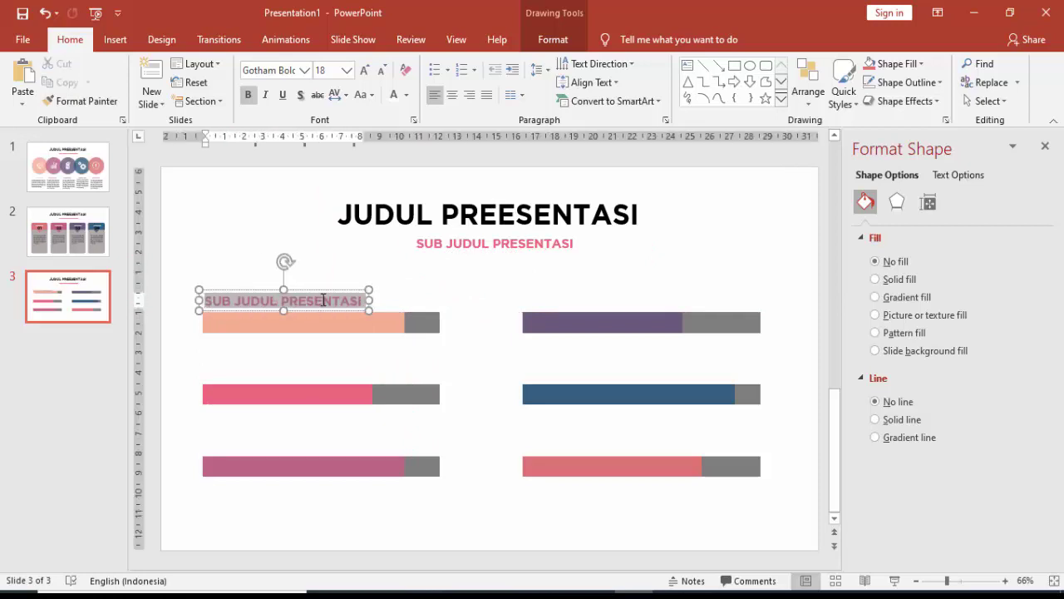
text(URAIAN)
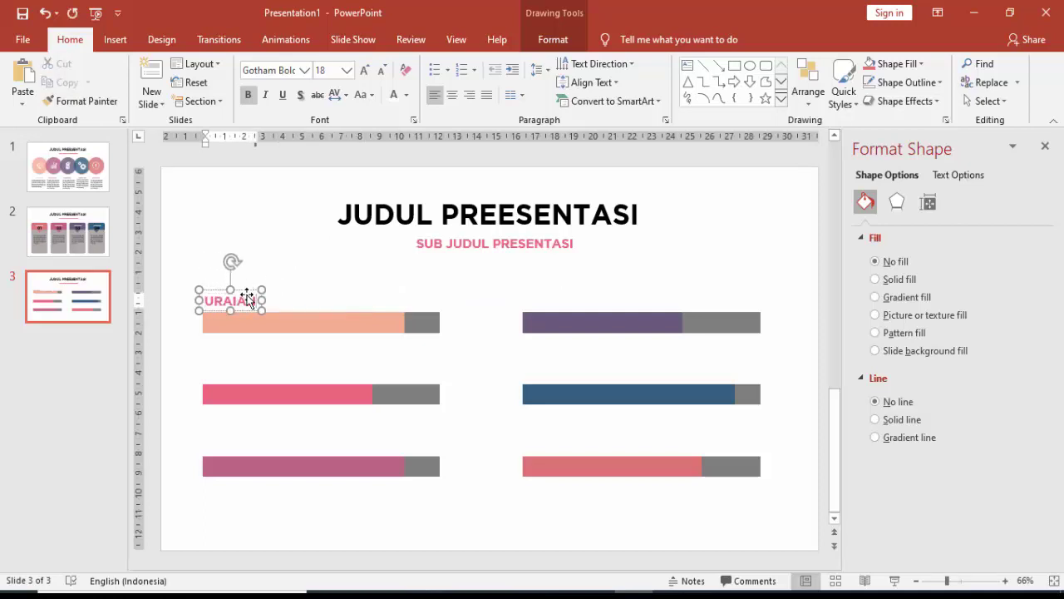
drag(249, 291, 248, 291)
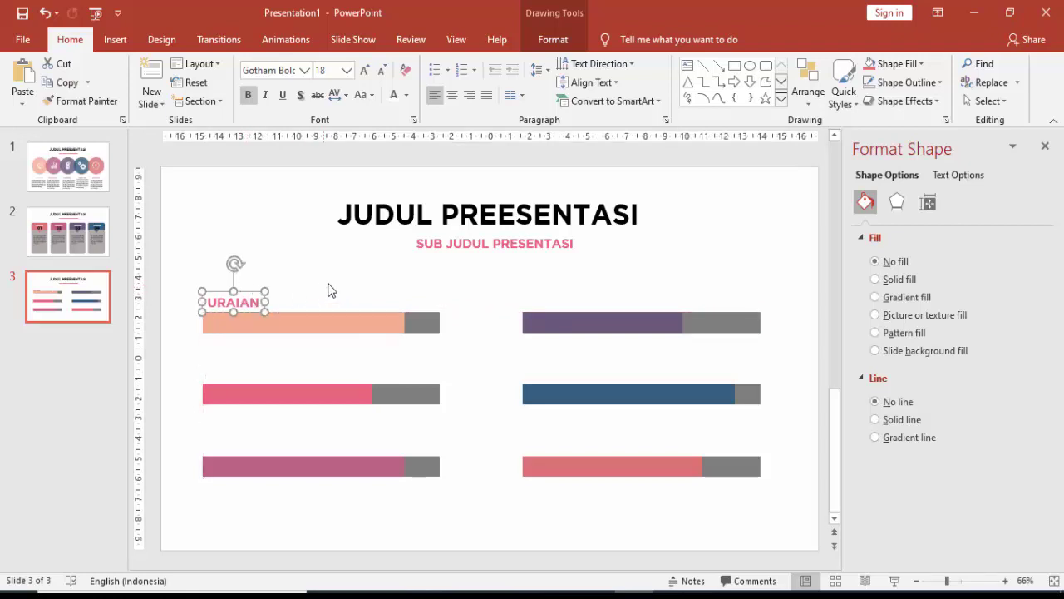
click(405, 94)
click(406, 132)
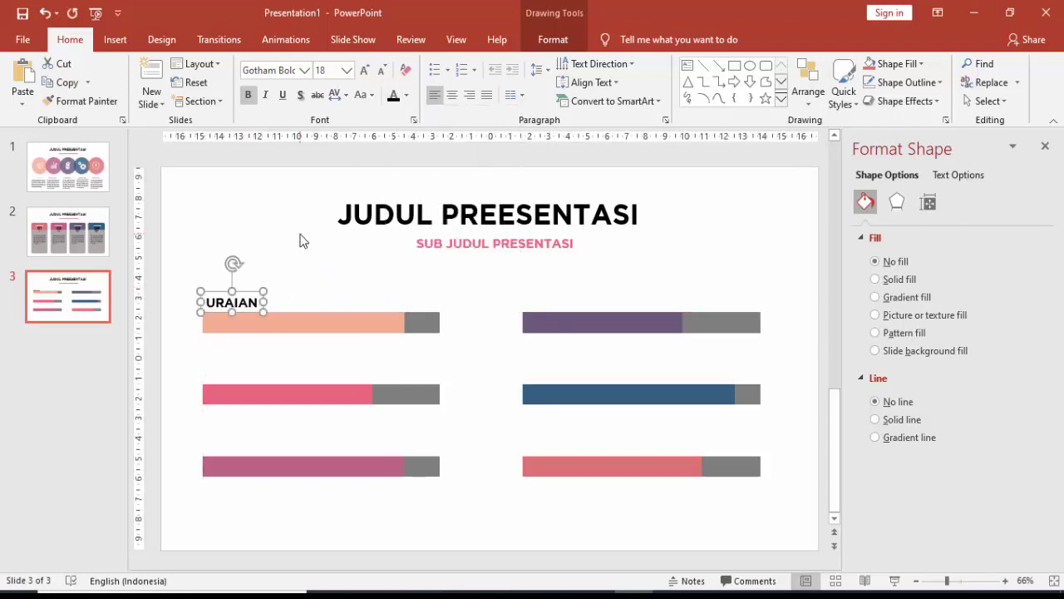
mouse_move(232, 303)
mouse_down()
mouse_move(413, 355)
mouse_move(410, 363)
mouse_up()
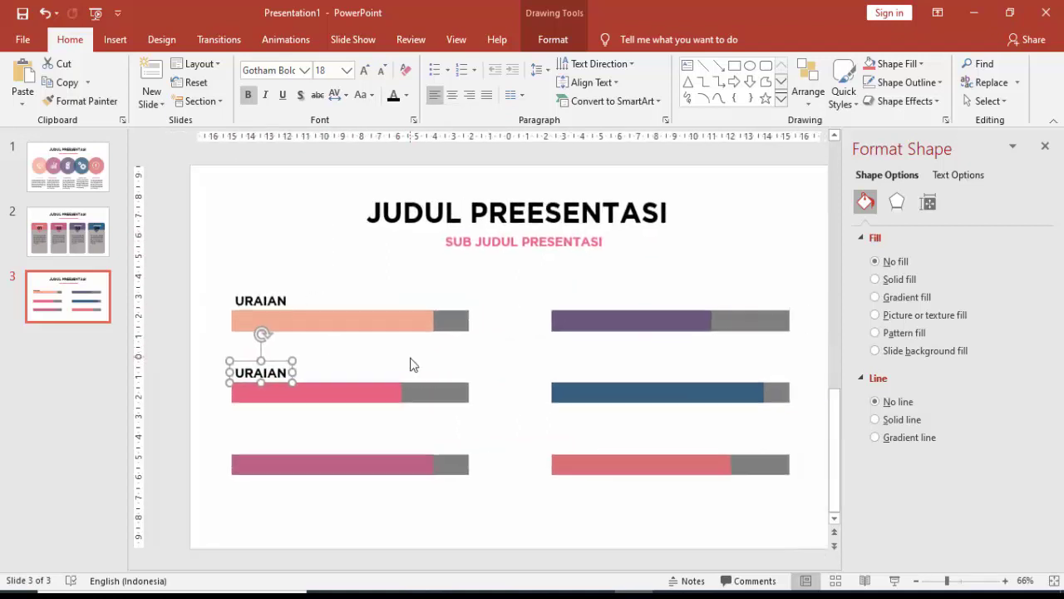
Copy the URAIAN label above the bottom-left, purple, blue and bottom-right bars, and one beside the top-left bar's end.
key(ctrl+d)
key(ctrl+d)
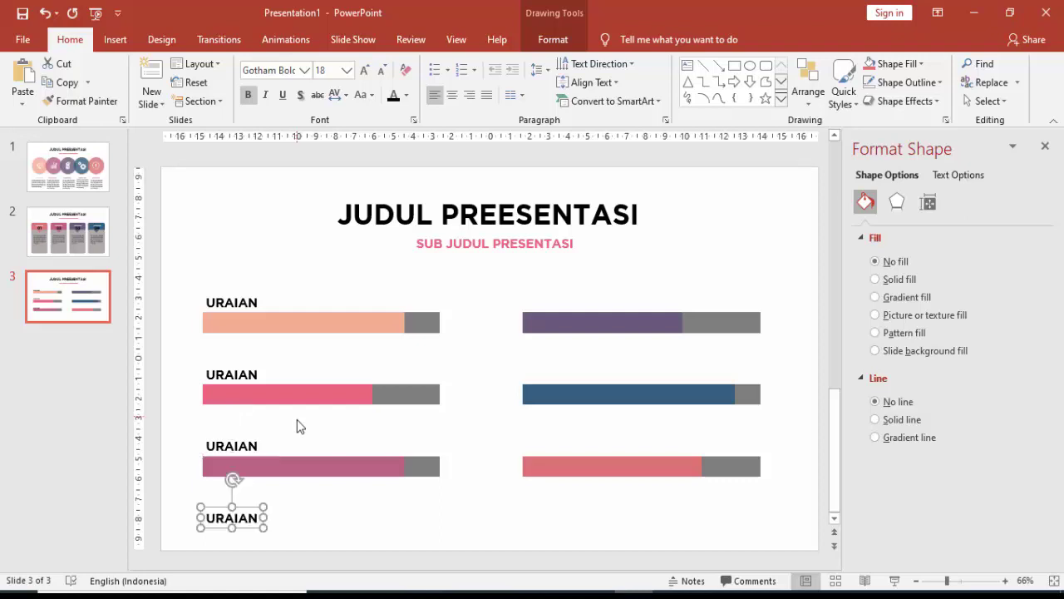
drag(252, 499, 572, 289)
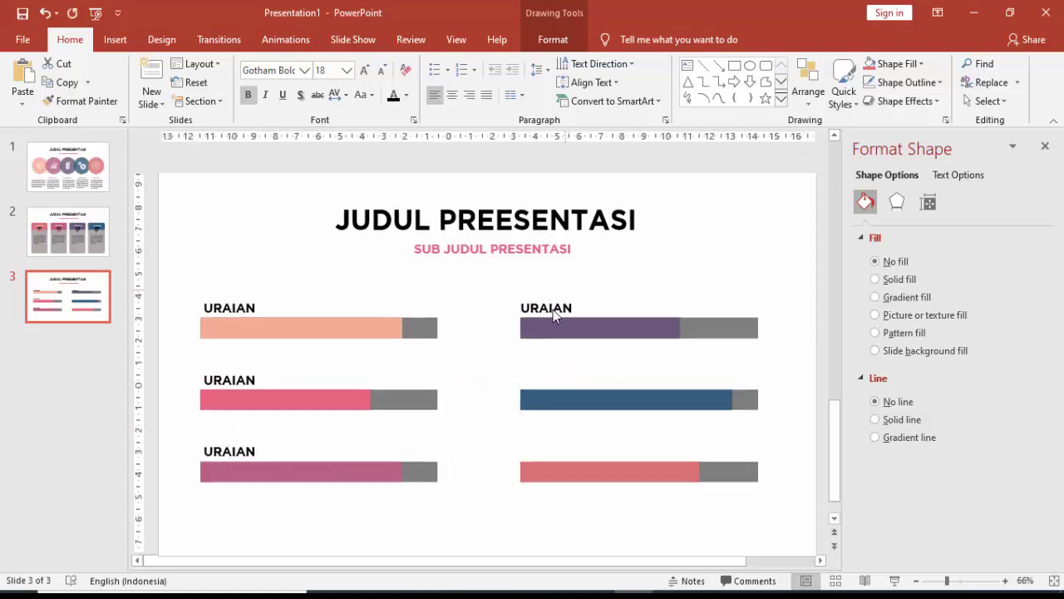
key(ctrl+d)
drag(766, 190, 458, 372)
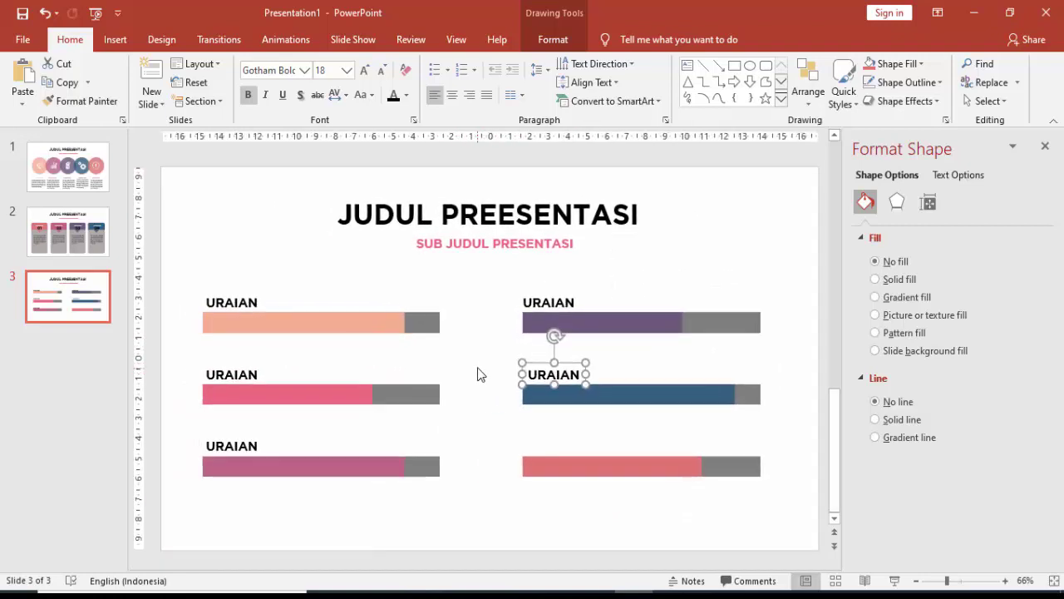
key(Left)
key(ctrl+v)
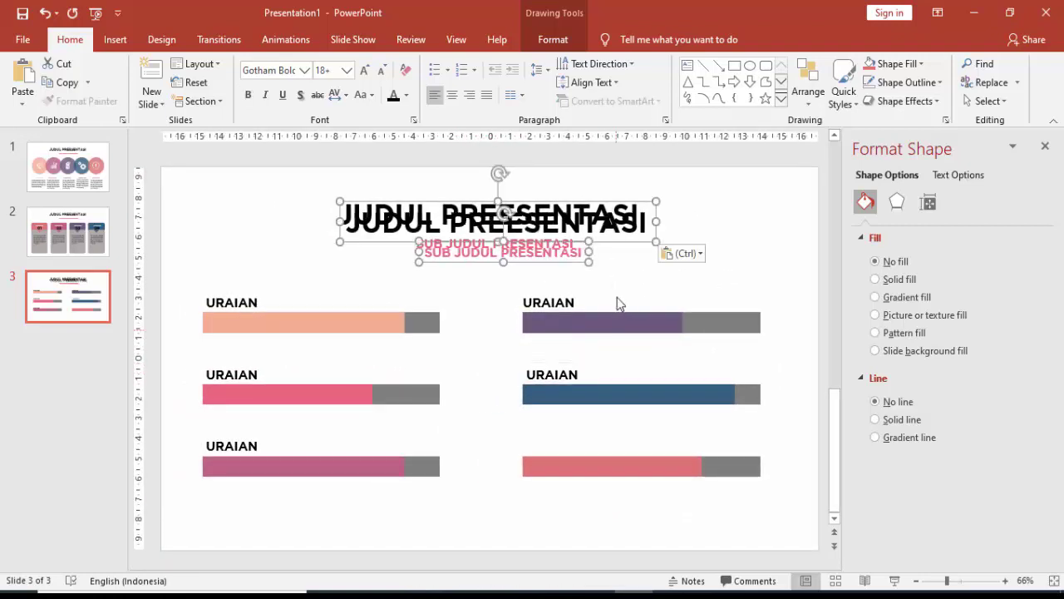
key(ctrl+z)
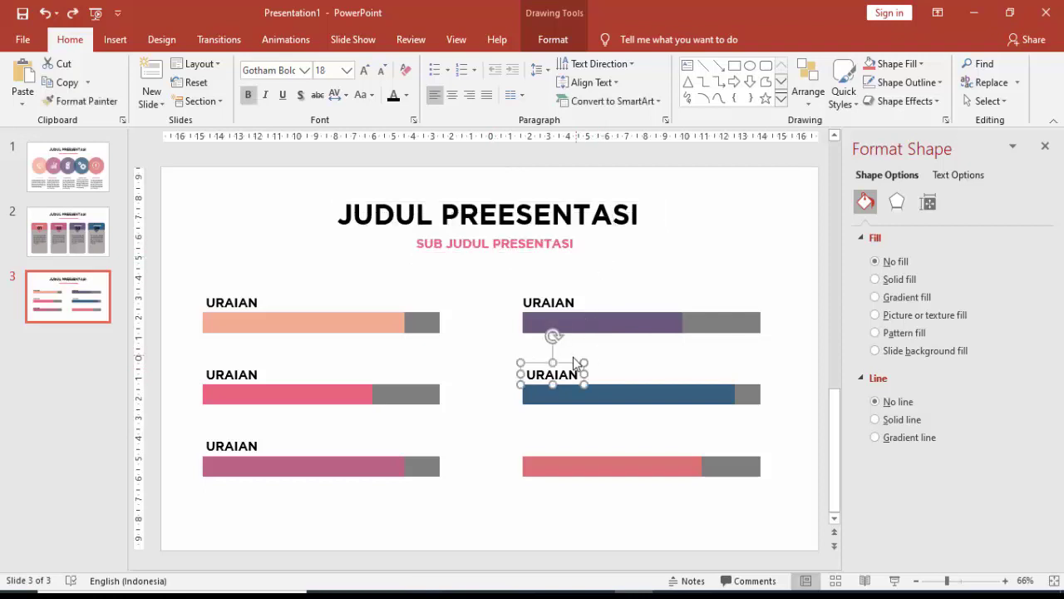
drag(569, 359, 558, 439)
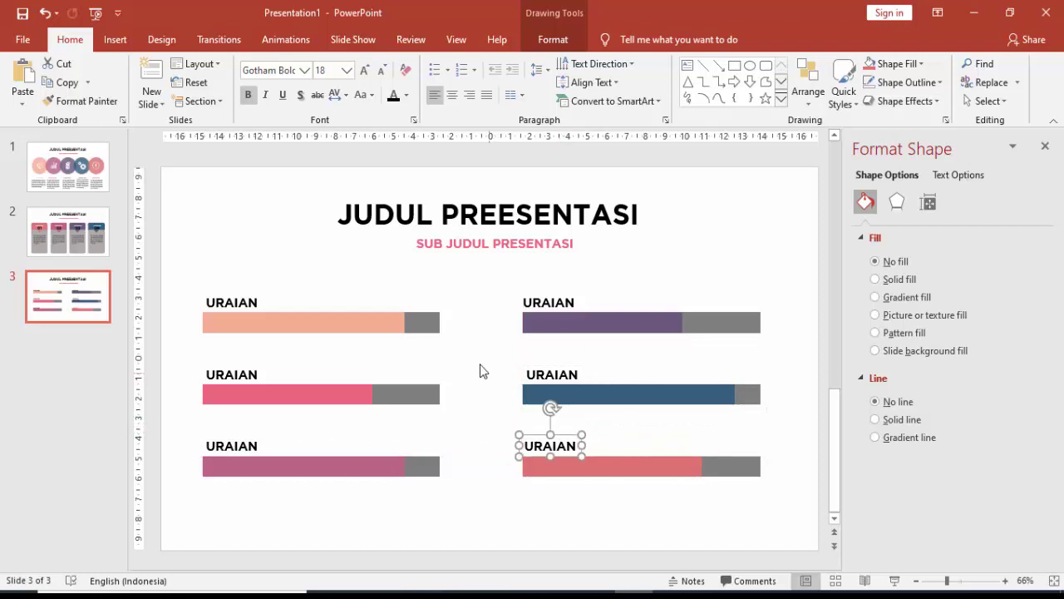
key(ctrl+d)
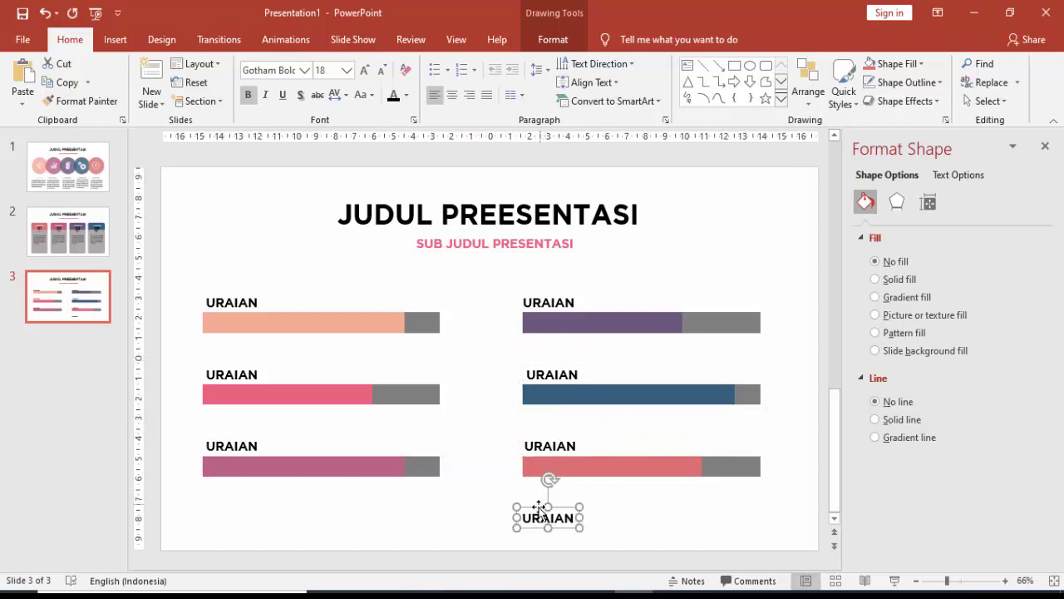
drag(544, 502, 459, 318)
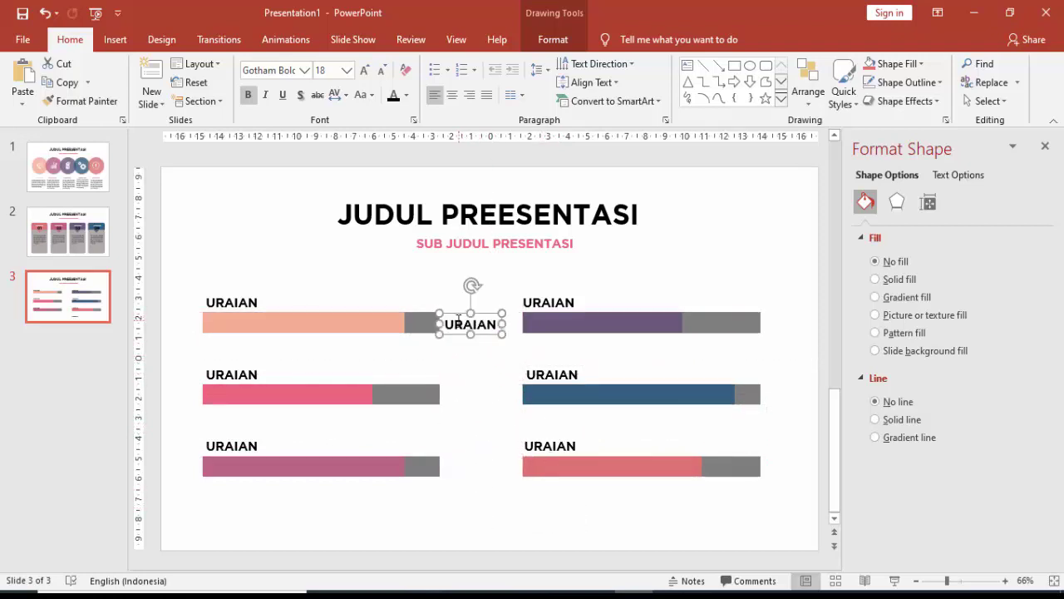
Label the first bar 90% and add an 80% copy on the pink bar.
double_click(471, 324)
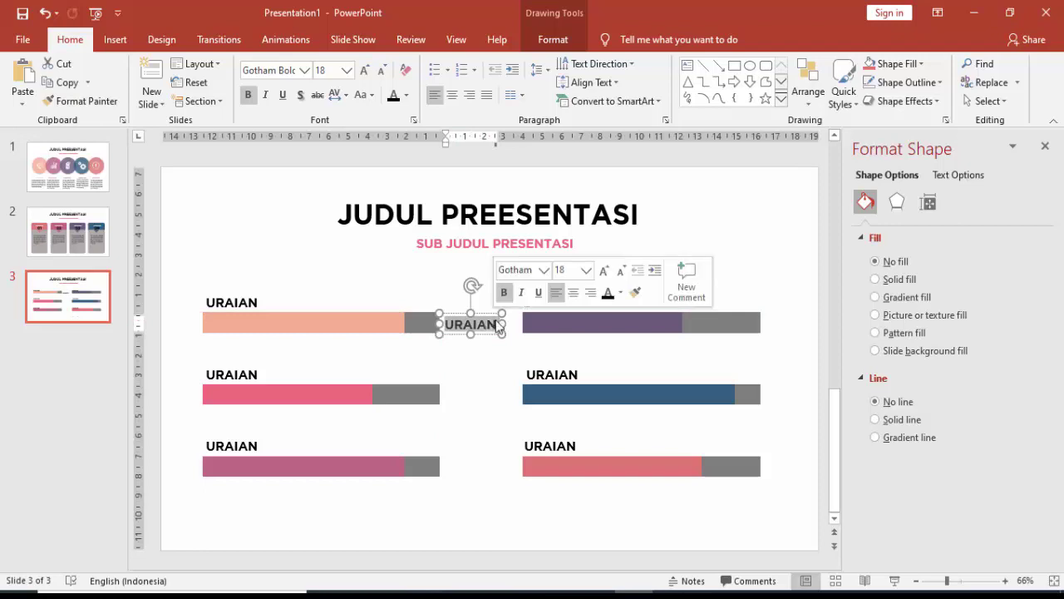
text(90%)
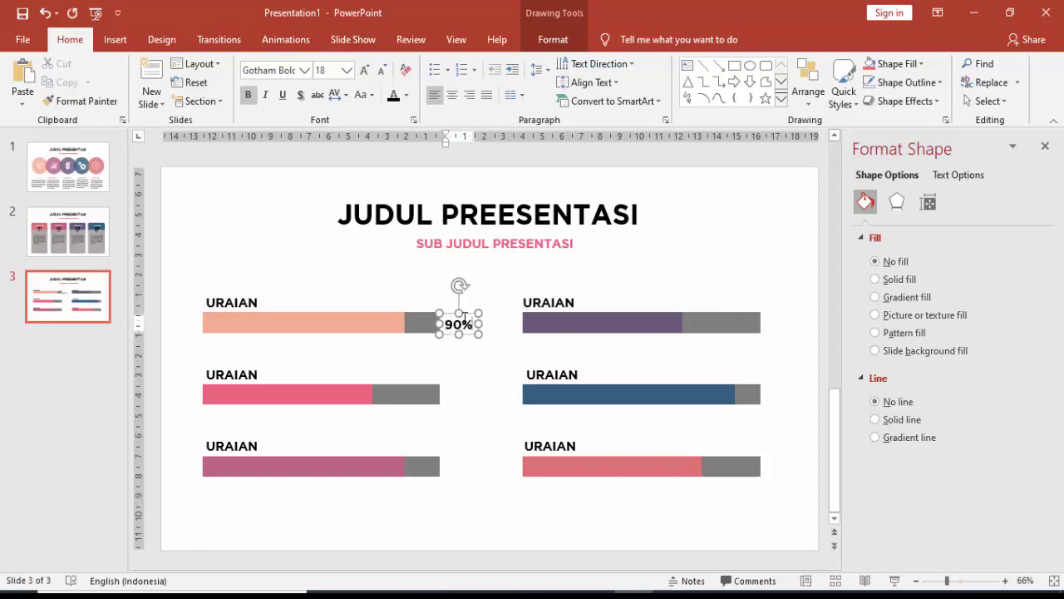
mouse_move(465, 317)
mouse_down()
mouse_move(473, 392)
mouse_move(473, 382)
mouse_up()
key(ctrl+c)
key(ctrl+v)
click(462, 391)
key(BackSpace)
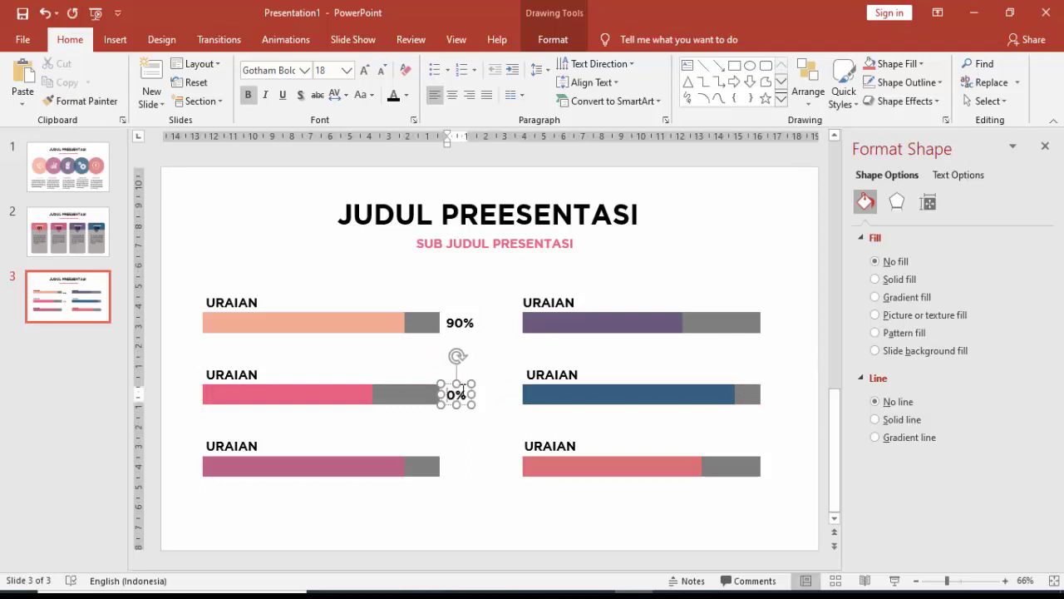
text(8)
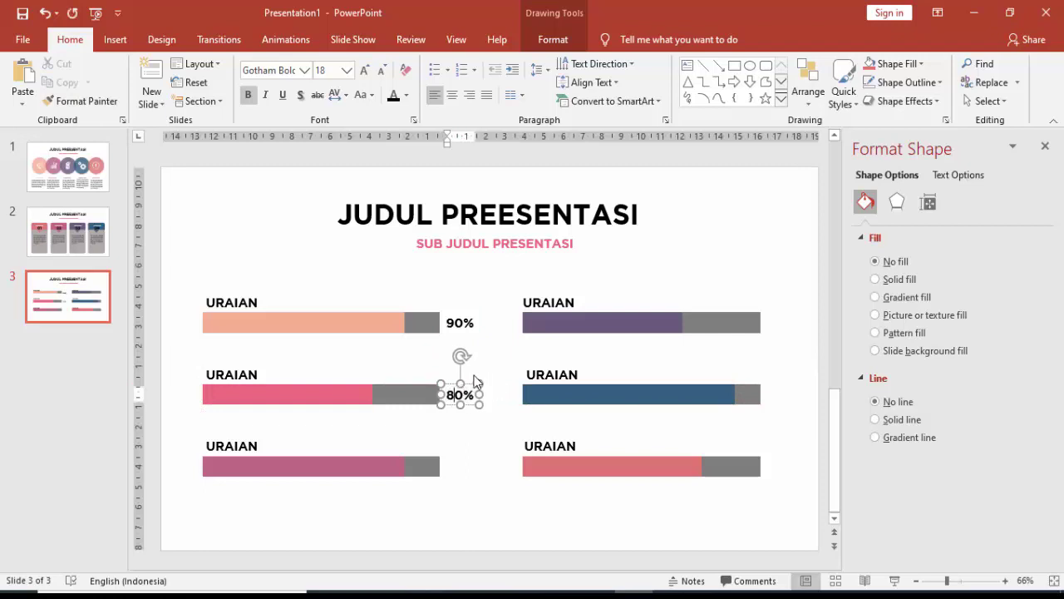
key(Escape)
Add a 90% label beside the third bar and a 70% label on the purple bar.
key(ctrl+v)
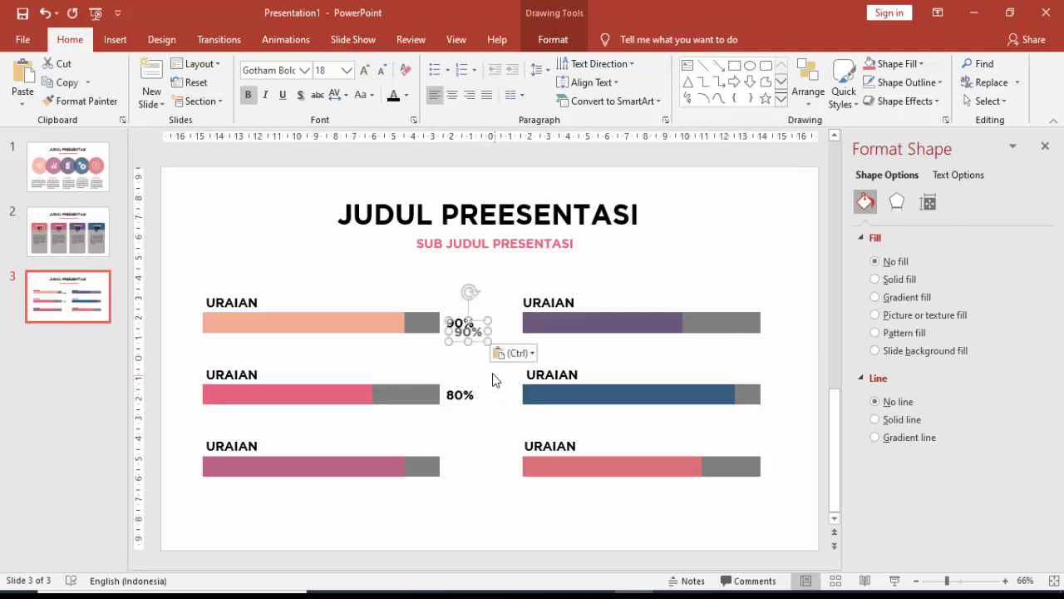
drag(470, 327, 462, 451)
key(ctrl+v)
drag(480, 320, 795, 311)
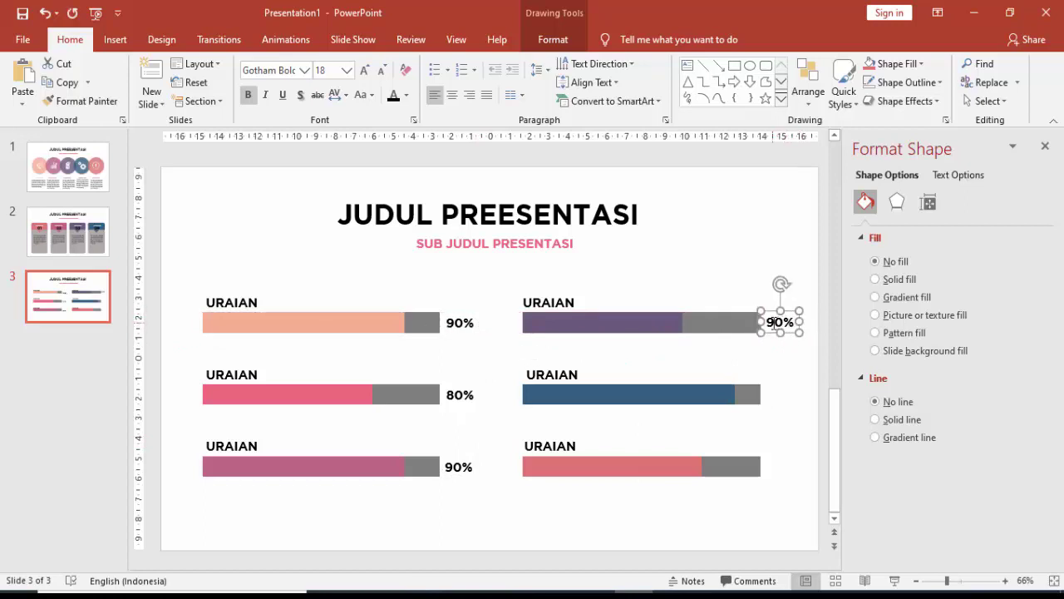
click(772, 325)
text(7)
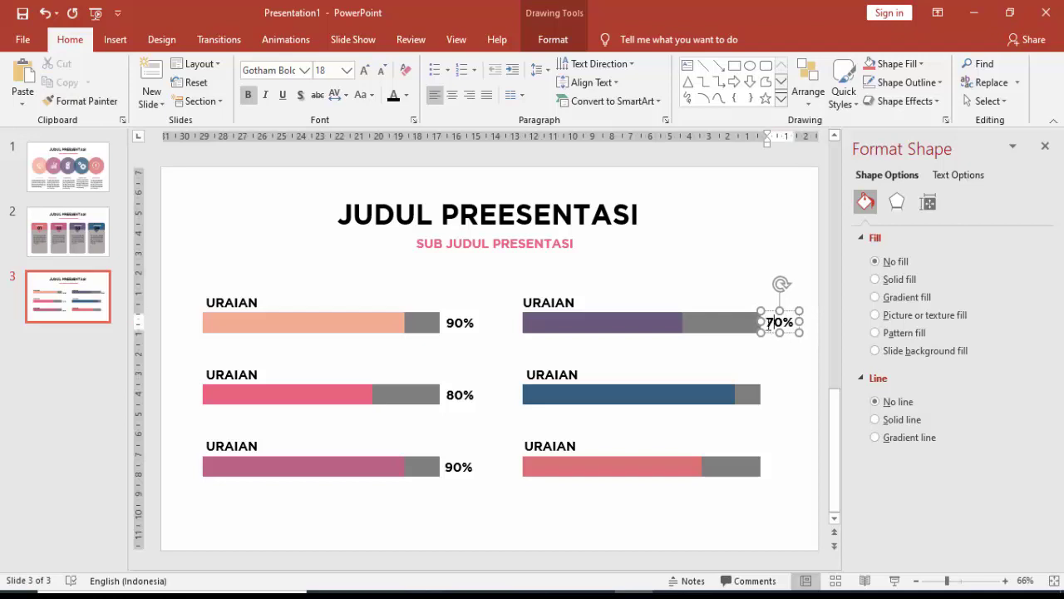
key(Escape)
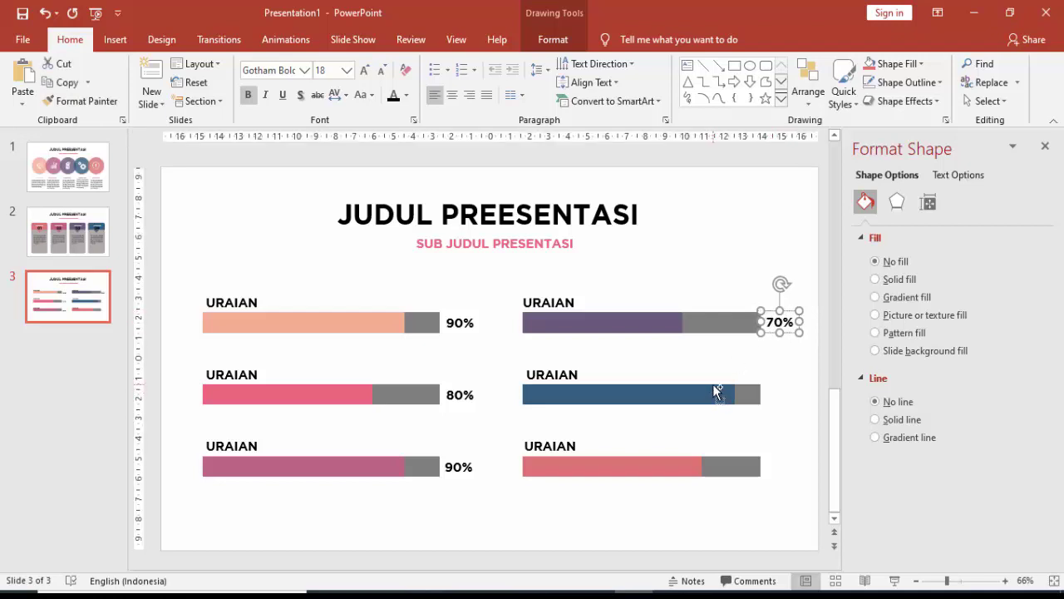
drag(772, 334, 771, 399)
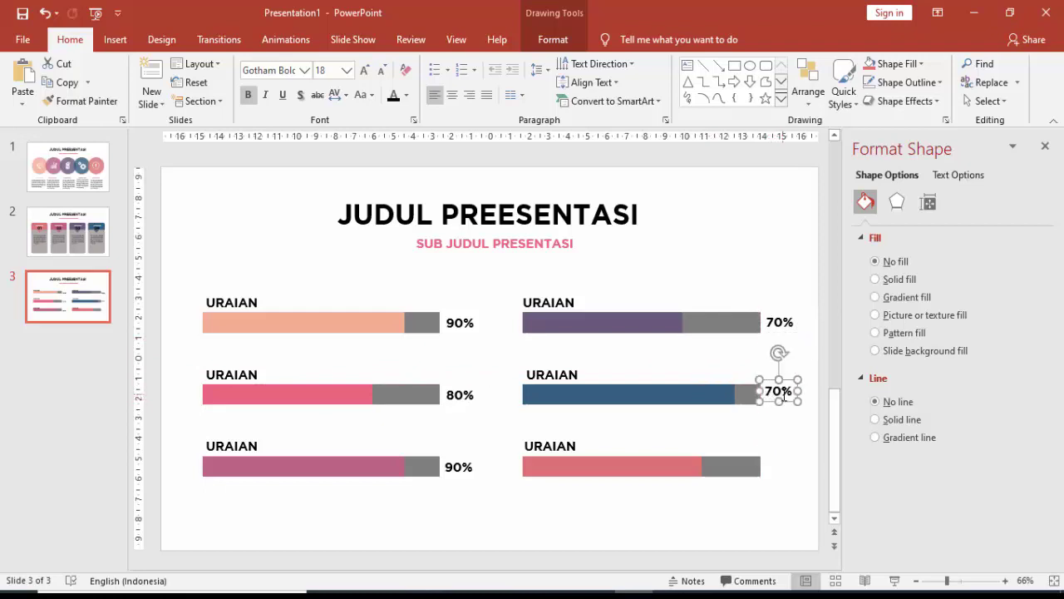
Change the blue bar's label to 95%, add 80% beside the bottom-right bar, and preview.
double_click(783, 397)
text(95)
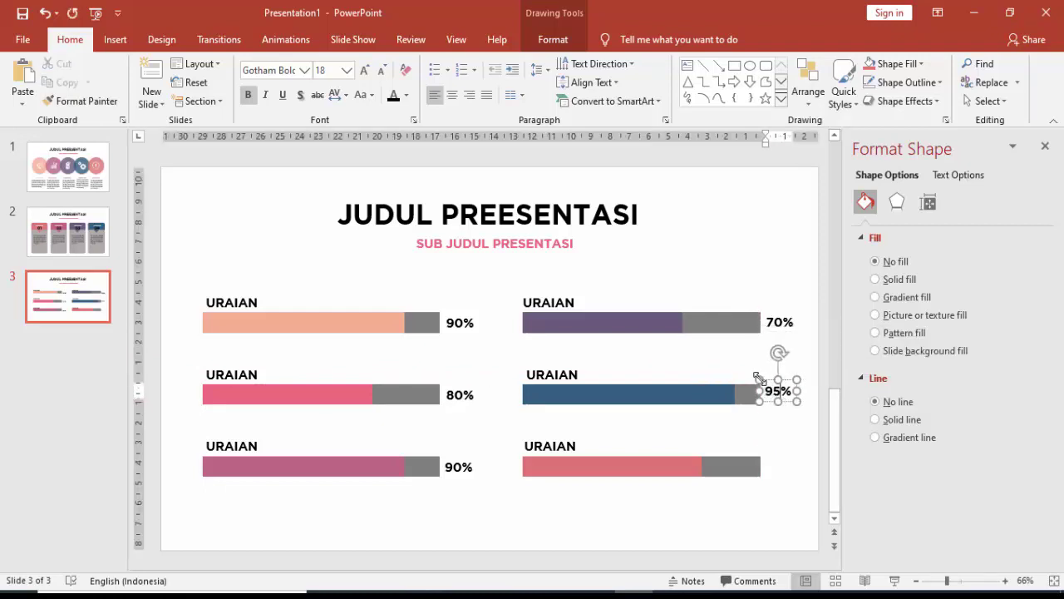
click(767, 430)
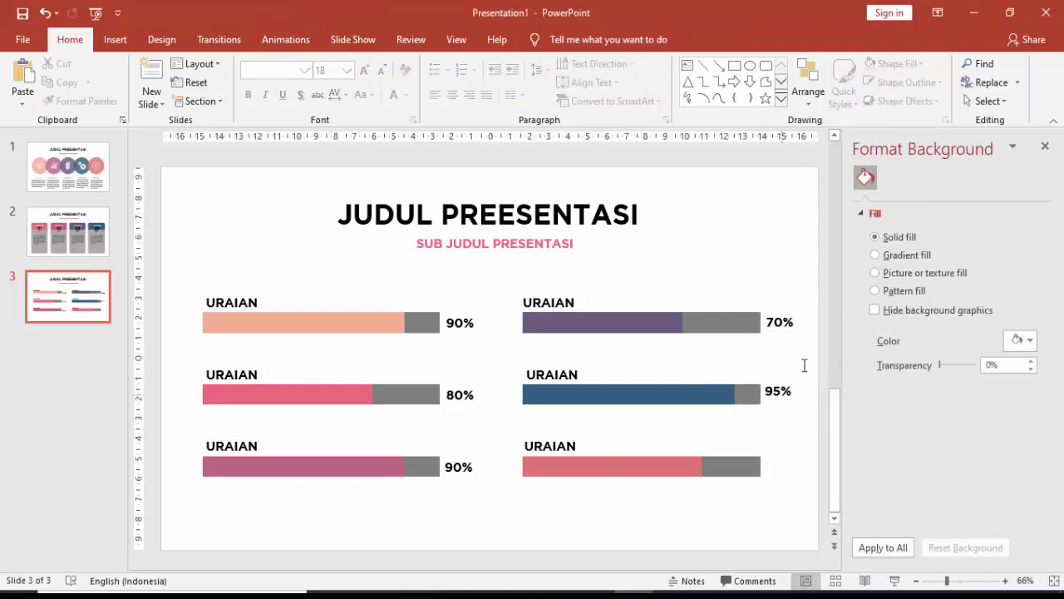
key(ctrl+v)
drag(468, 325, 791, 473)
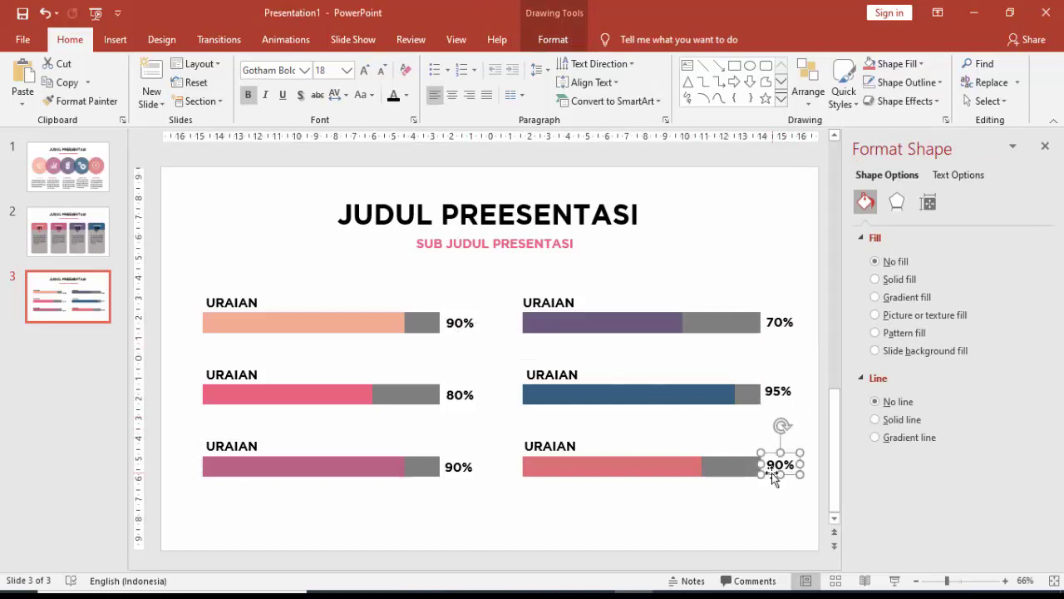
double_click(773, 464)
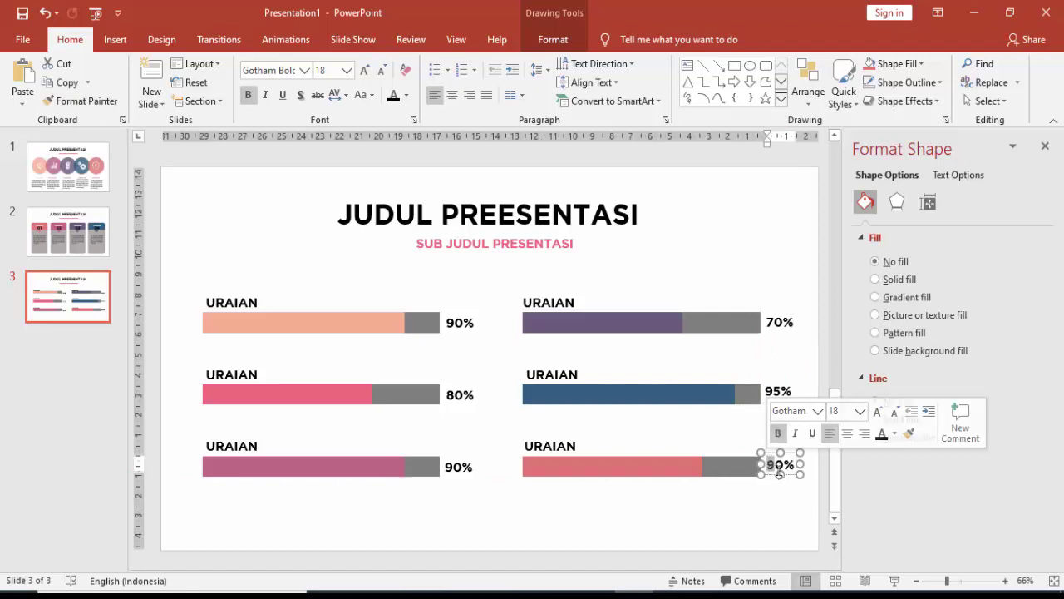
text(8)
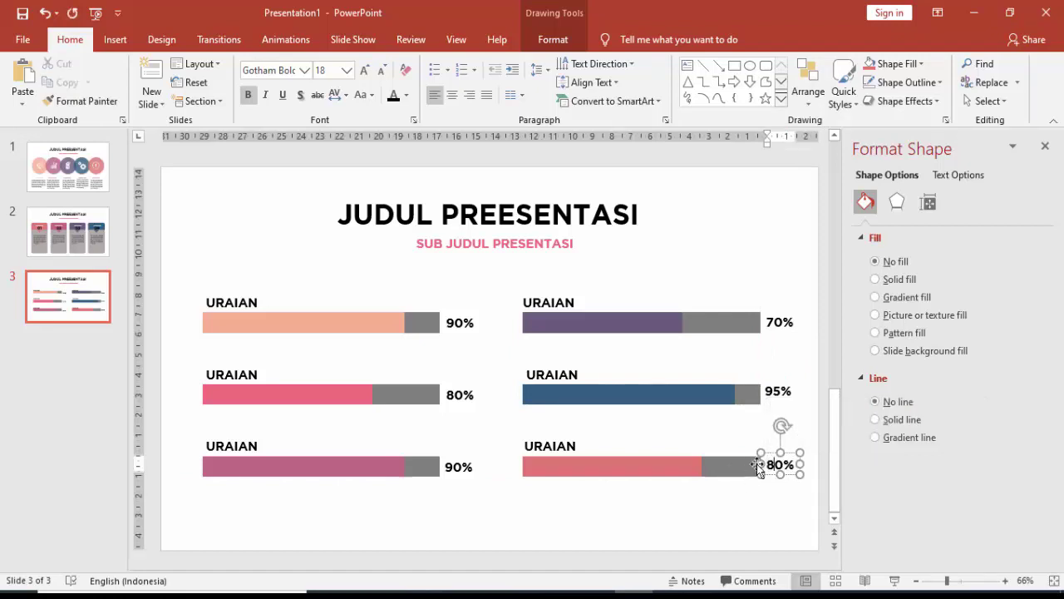
click(766, 503)
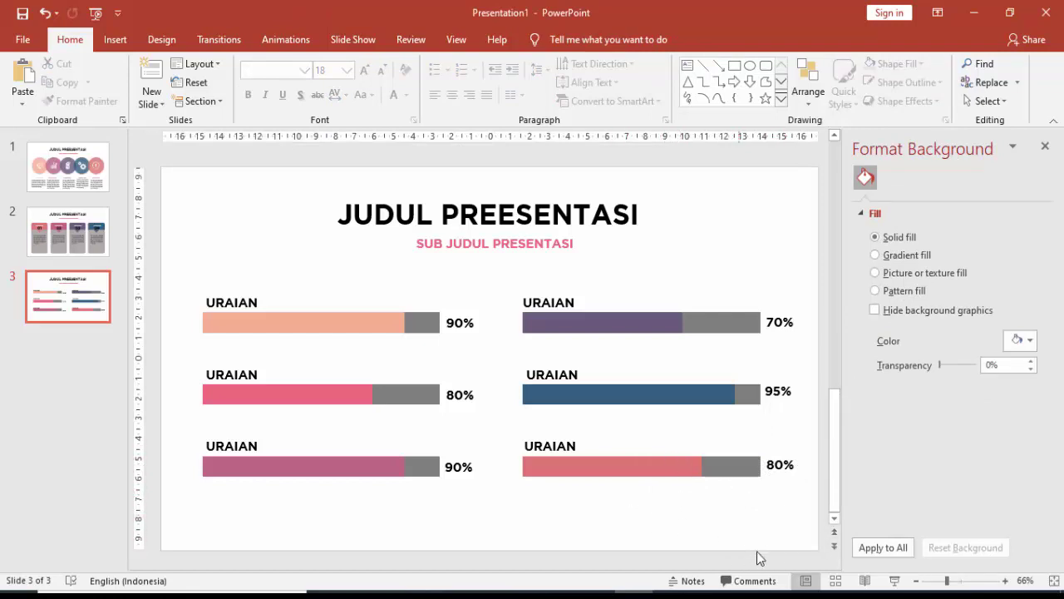
click(894, 581)
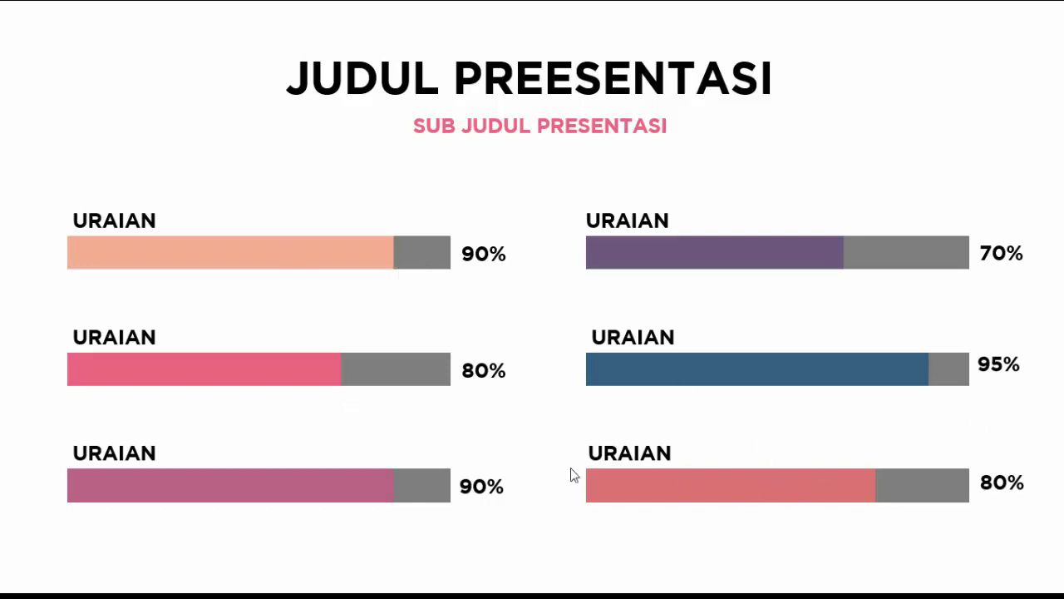
Exit the full-screen preview back to Normal view on slide 3.
key(Escape)
Add a new slide 4 after slide 3 and delete both its placeholders.
click(88, 348)
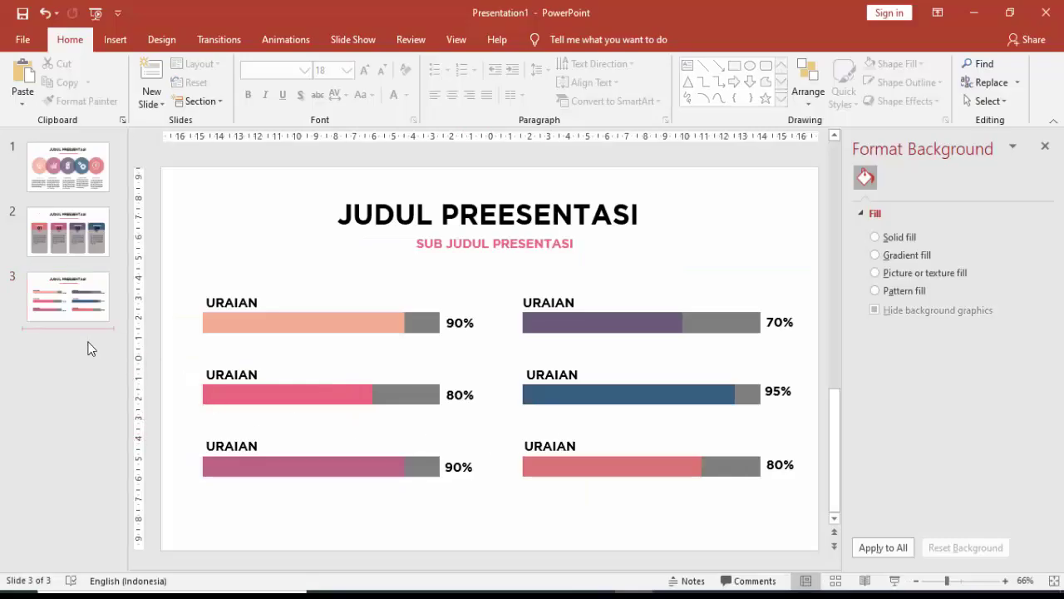
right_click(88, 342)
key(Escape)
key(ctrl+m)
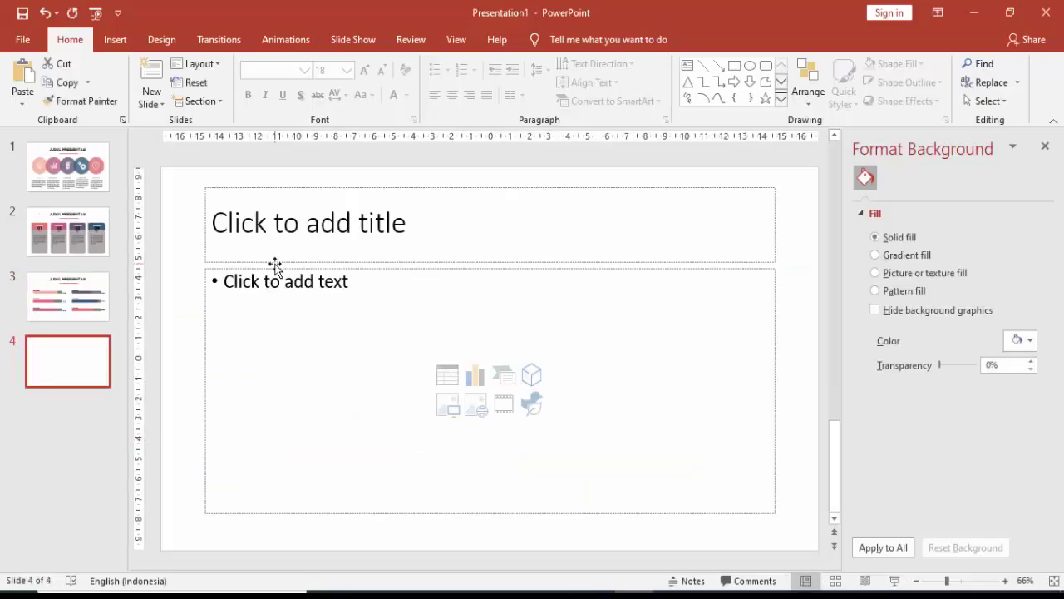
click(274, 265)
key(Delete)
click(286, 263)
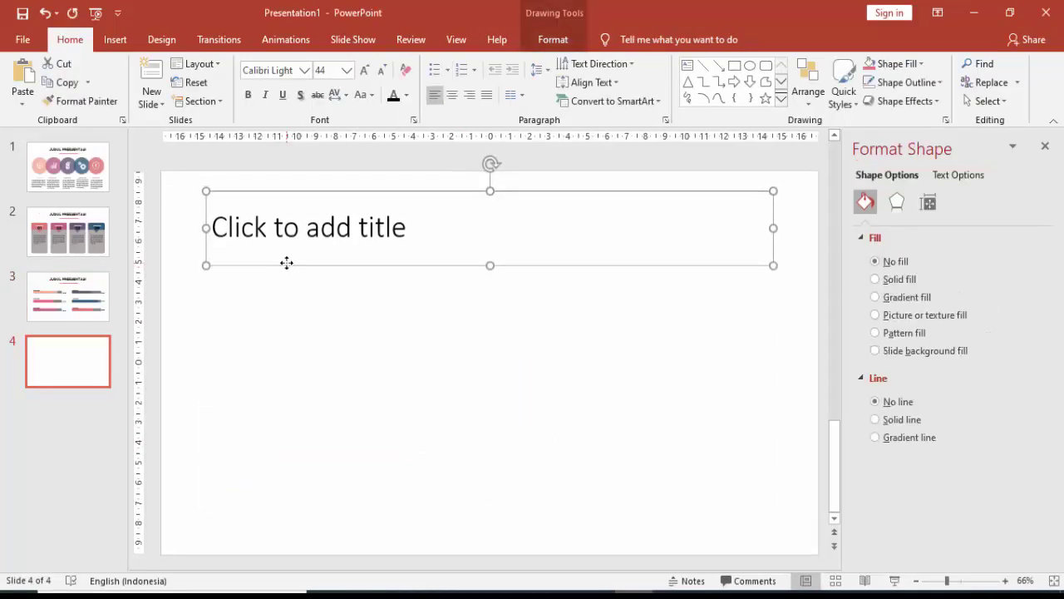
key(Delete)
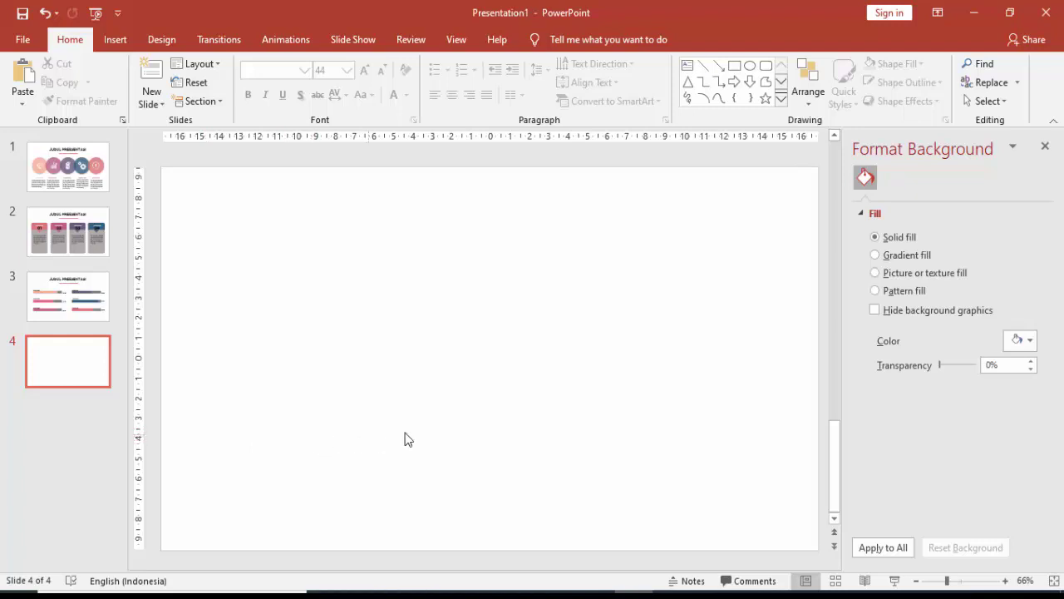
Copy the JUDUL PREESENTASI title and pink subtitle from slide 3 onto slide 4.
click(68, 296)
click(399, 214)
shift+click(433, 254)
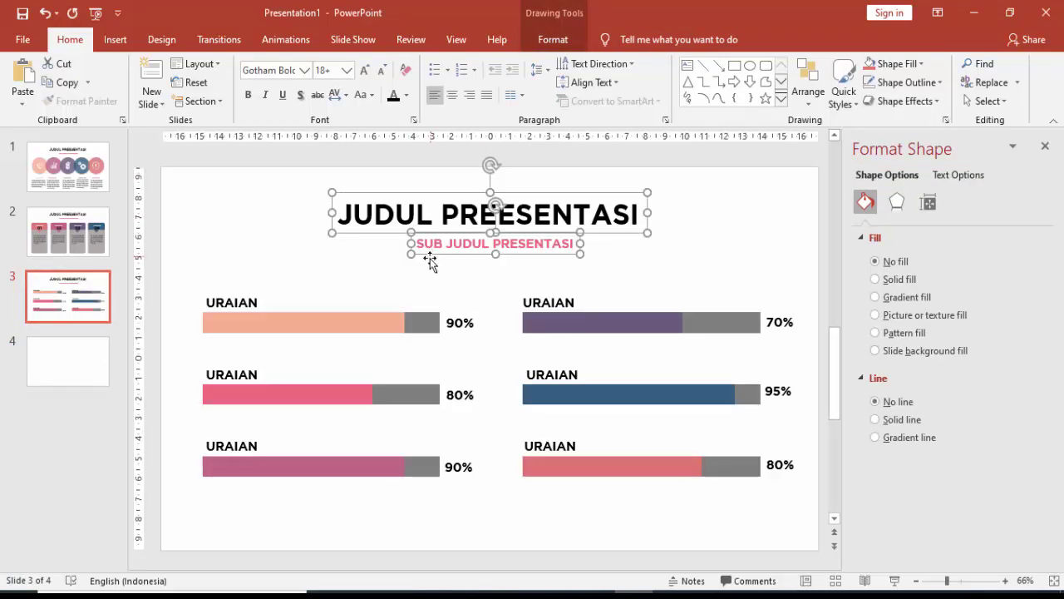
click(105, 355)
key(ctrl+v)
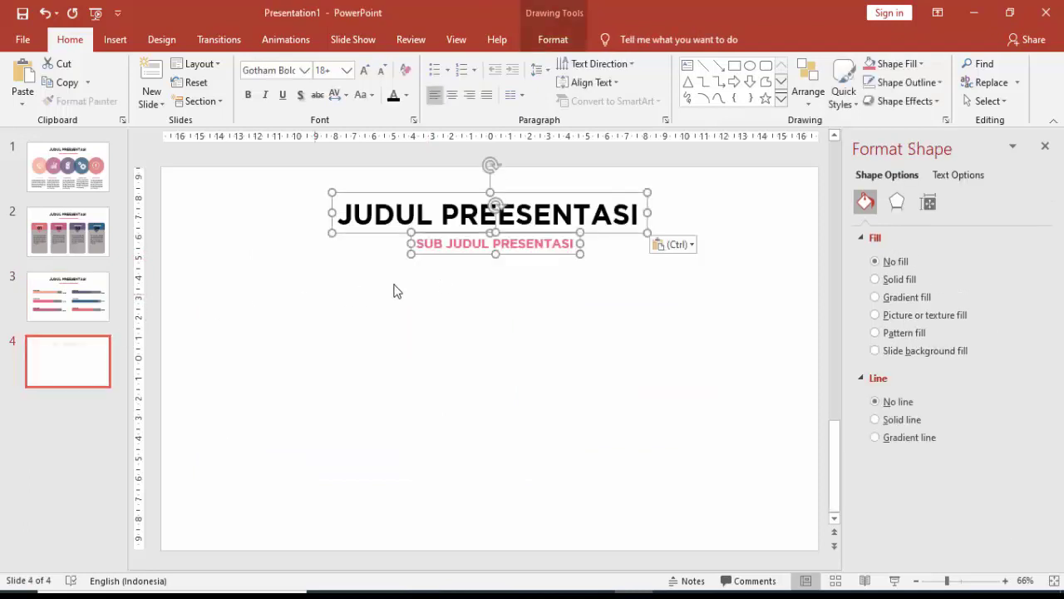
click(455, 274)
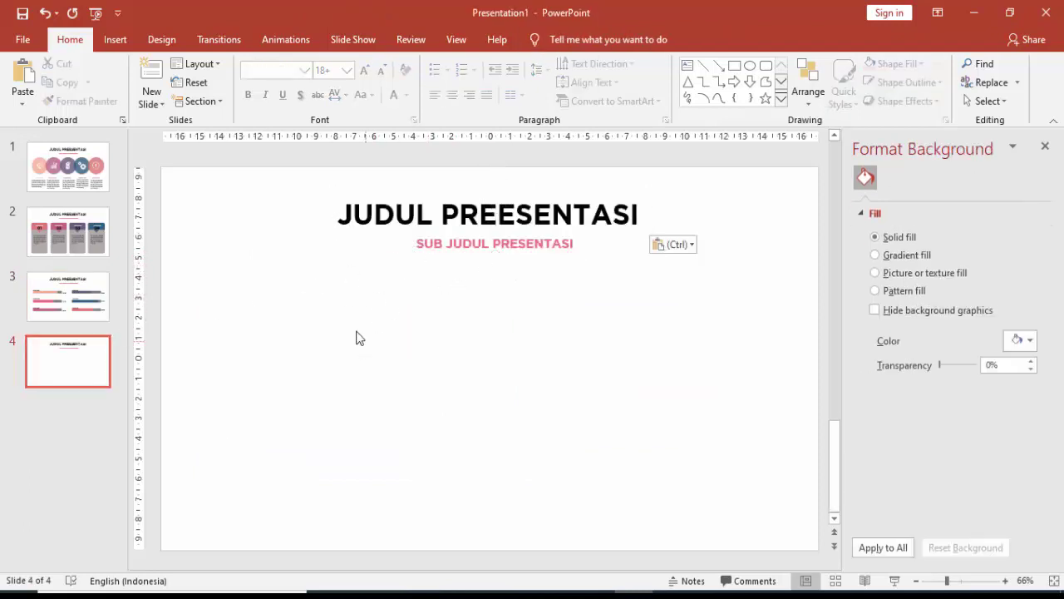
click(123, 40)
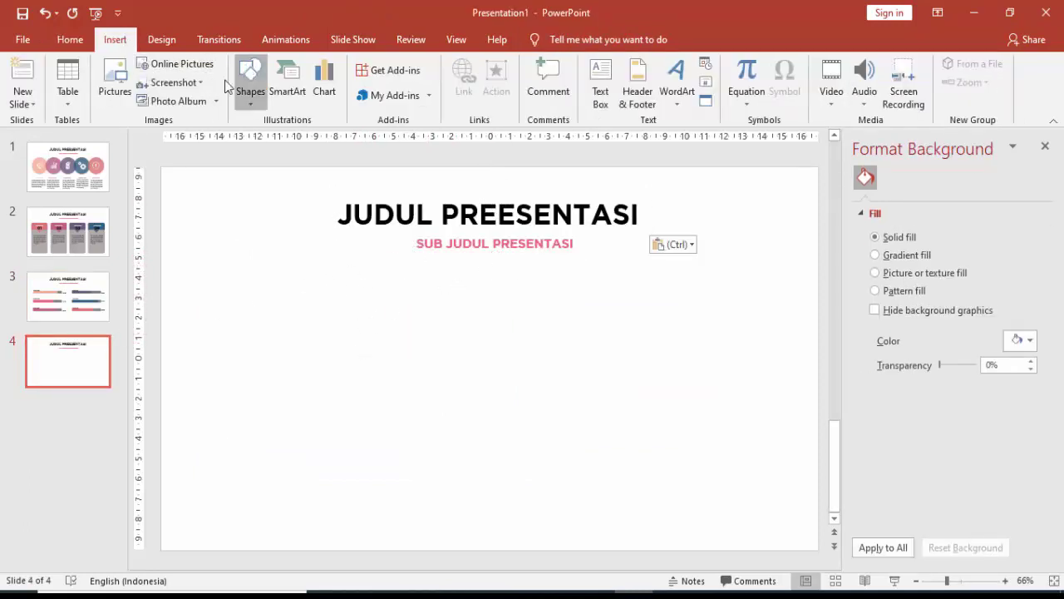
Draw a tall narrow rectangle on slide 4's left with no outline and recent pink fill.
click(250, 83)
click(290, 137)
drag(259, 268, 279, 360)
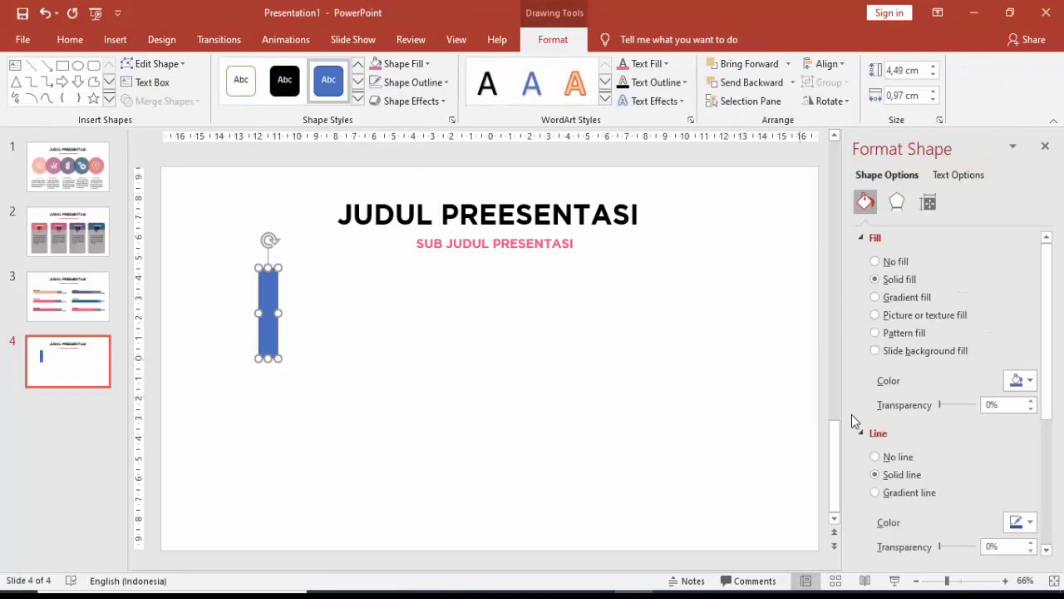
click(874, 456)
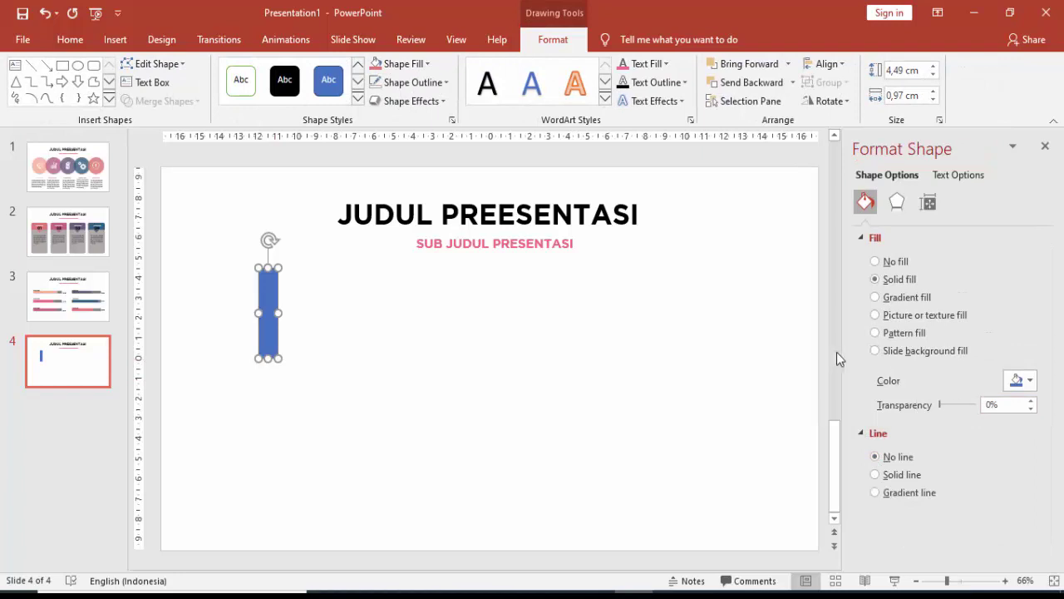
click(1023, 380)
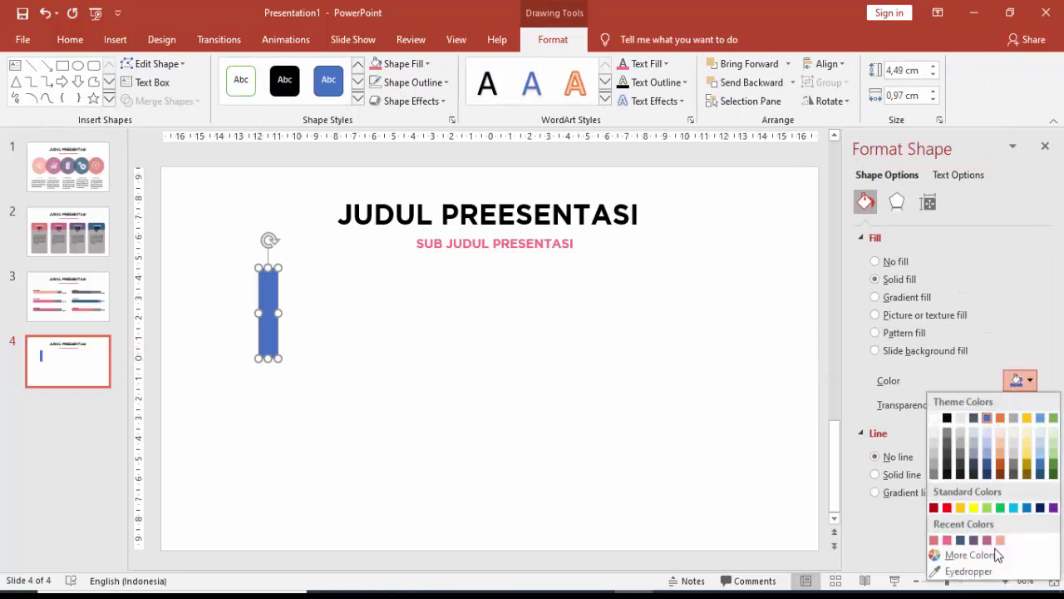
click(985, 537)
click(475, 388)
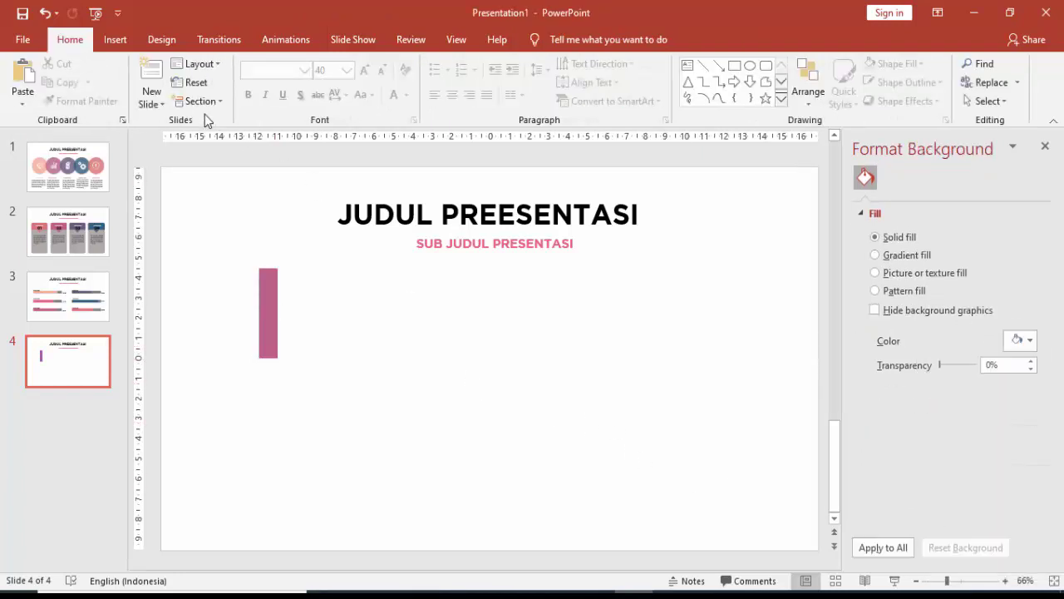
click(115, 39)
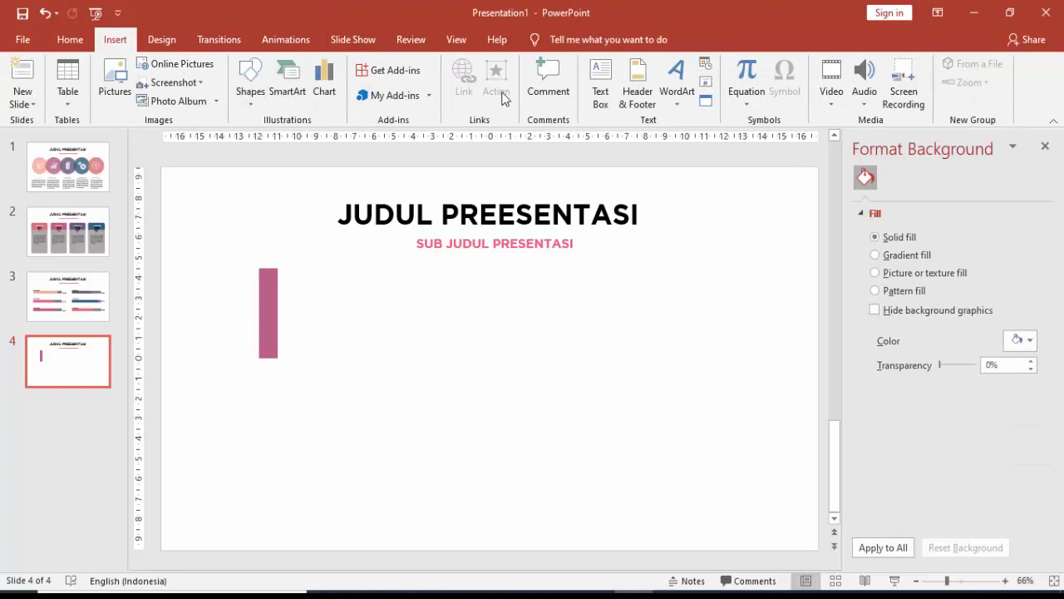
click(680, 137)
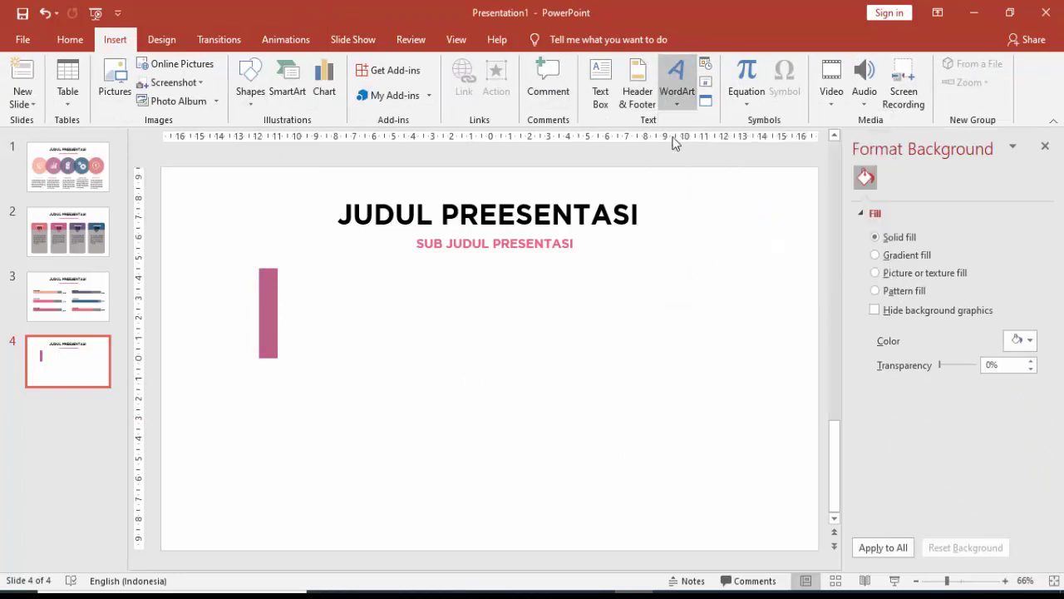
Create a WordArt number 1 in Gotham Bold at font size 140.
text(1)
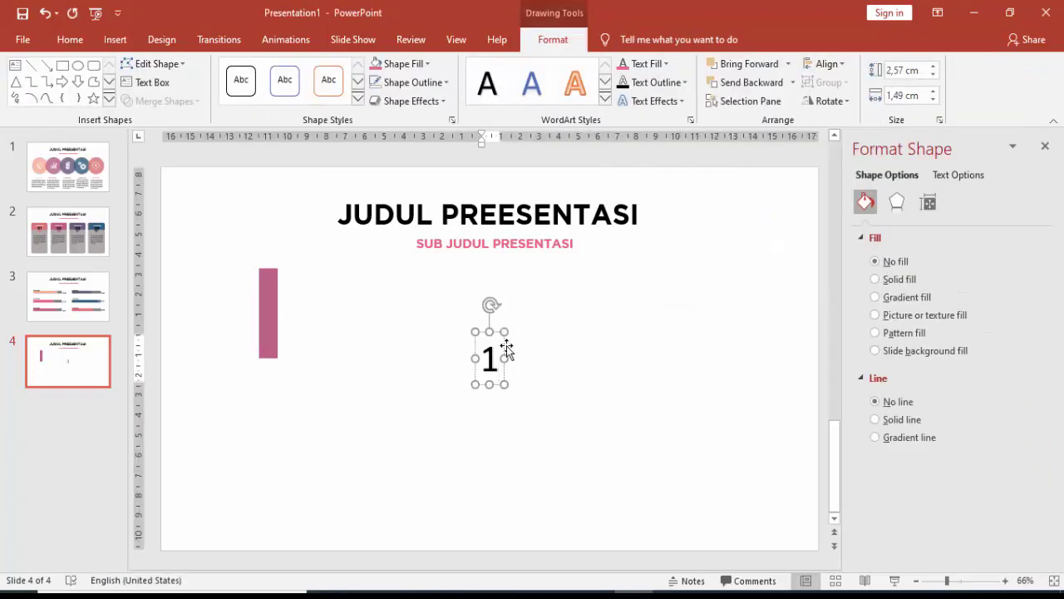
click(503, 345)
click(71, 39)
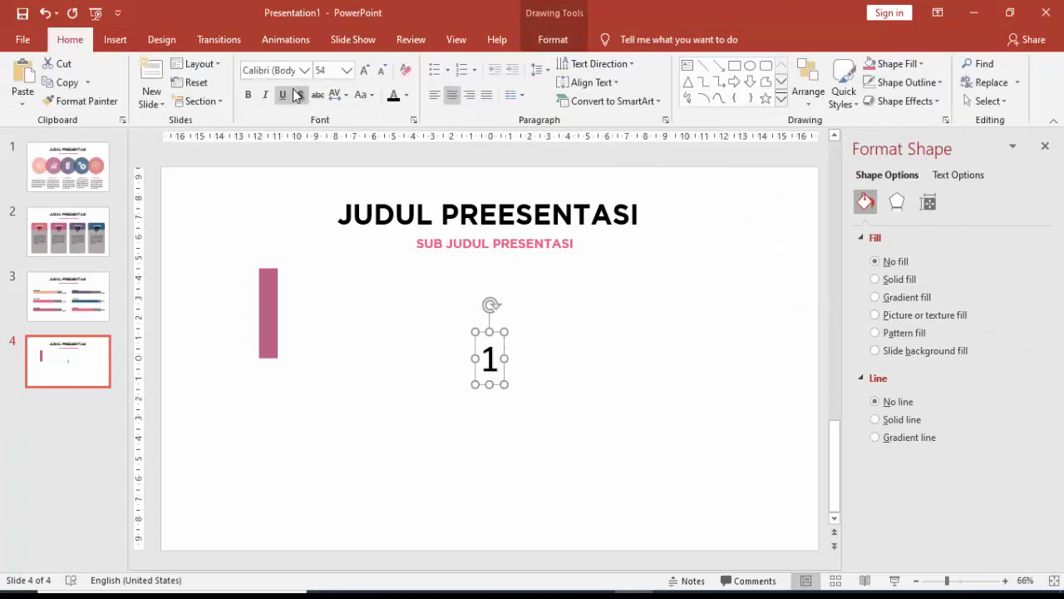
click(304, 70)
click(305, 172)
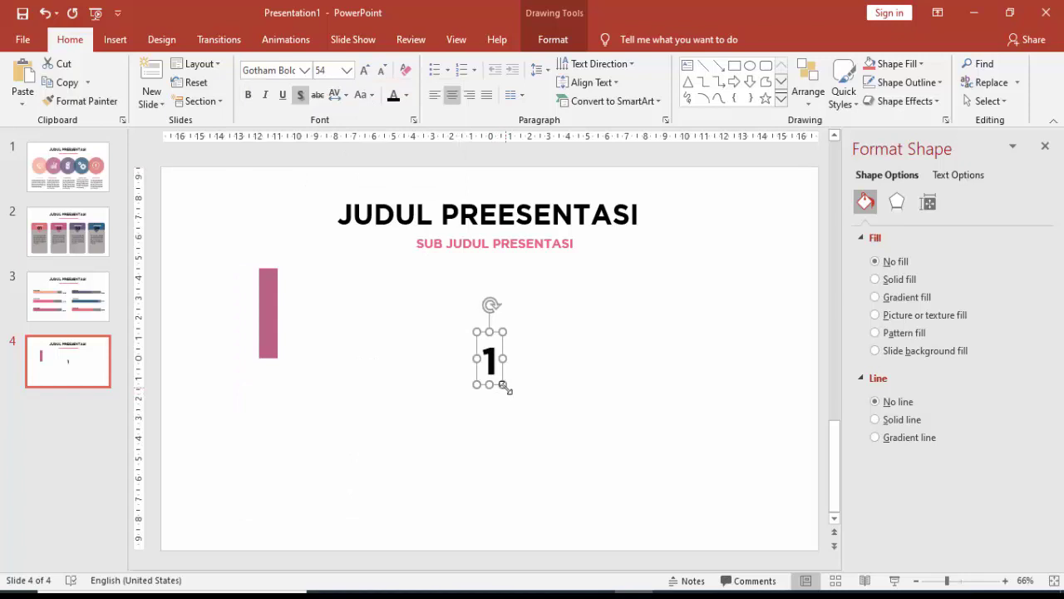
drag(504, 385, 536, 426)
click(325, 70)
text(140)
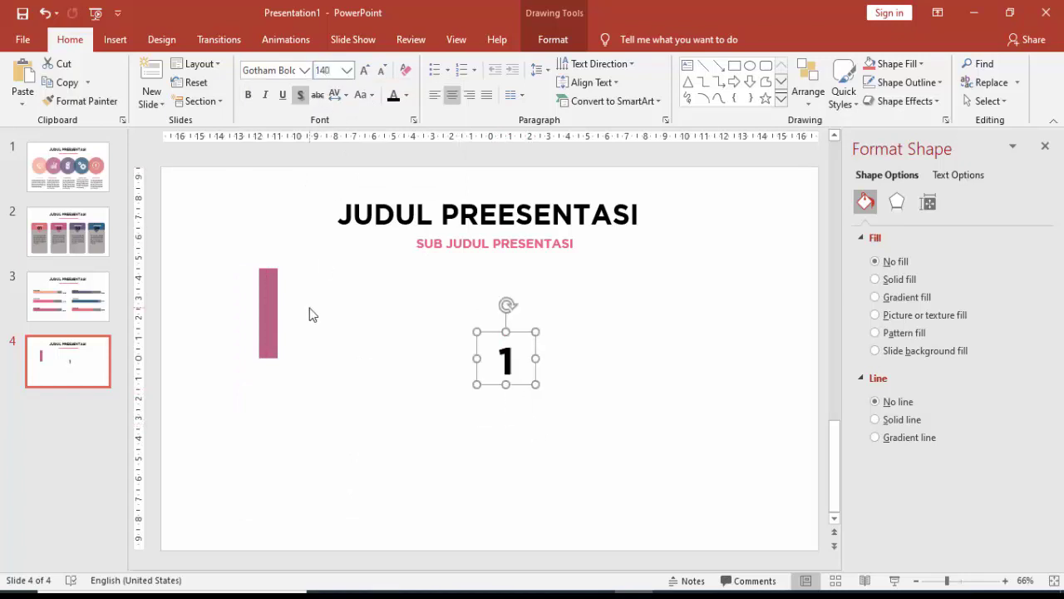
key(Return)
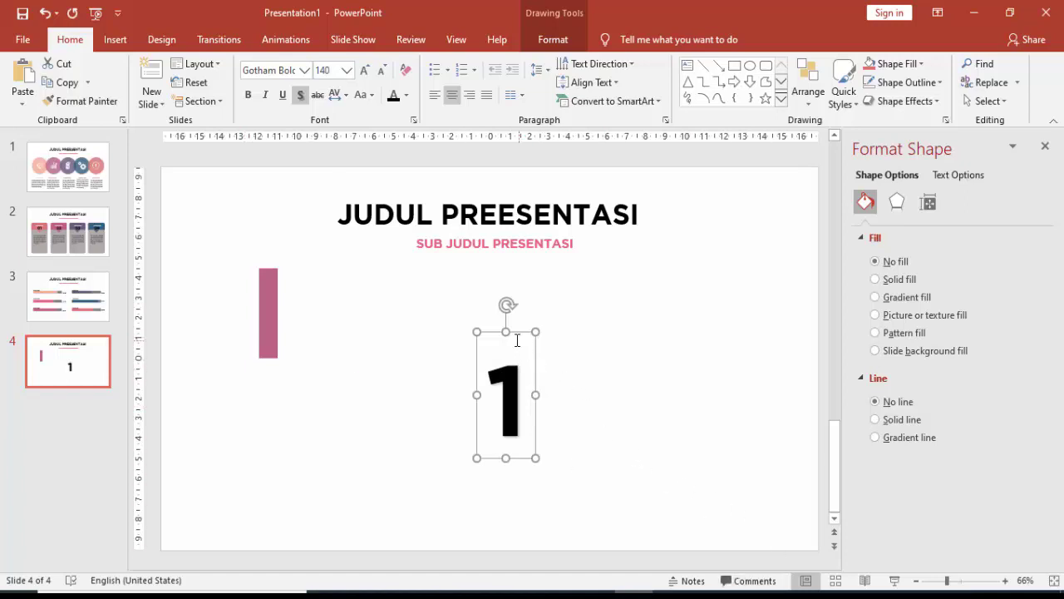
Color the 1 pink and position it snugly against the pink bar.
drag(535, 383, 263, 304)
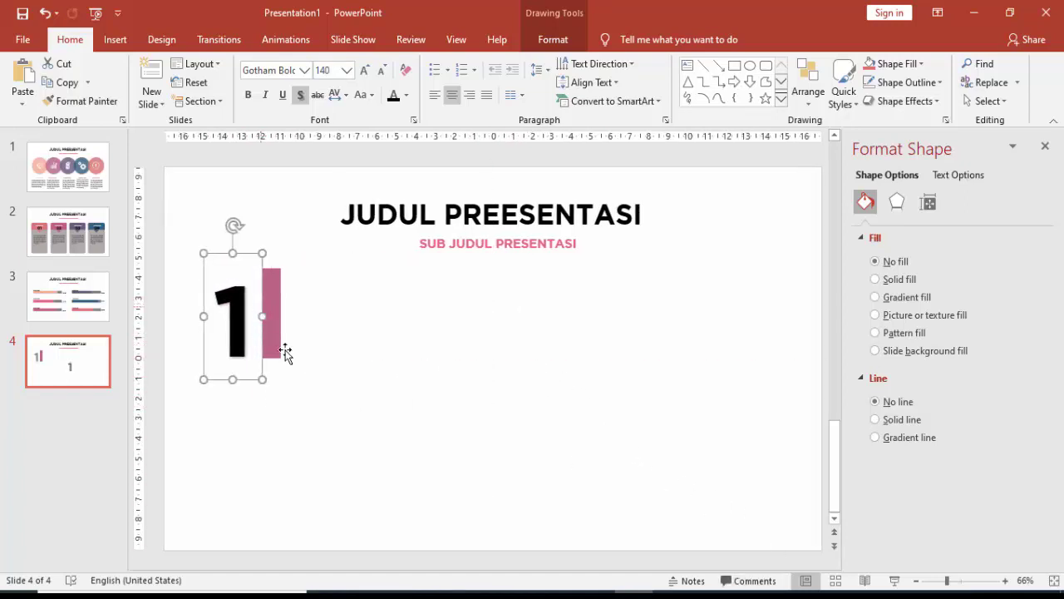
click(407, 95)
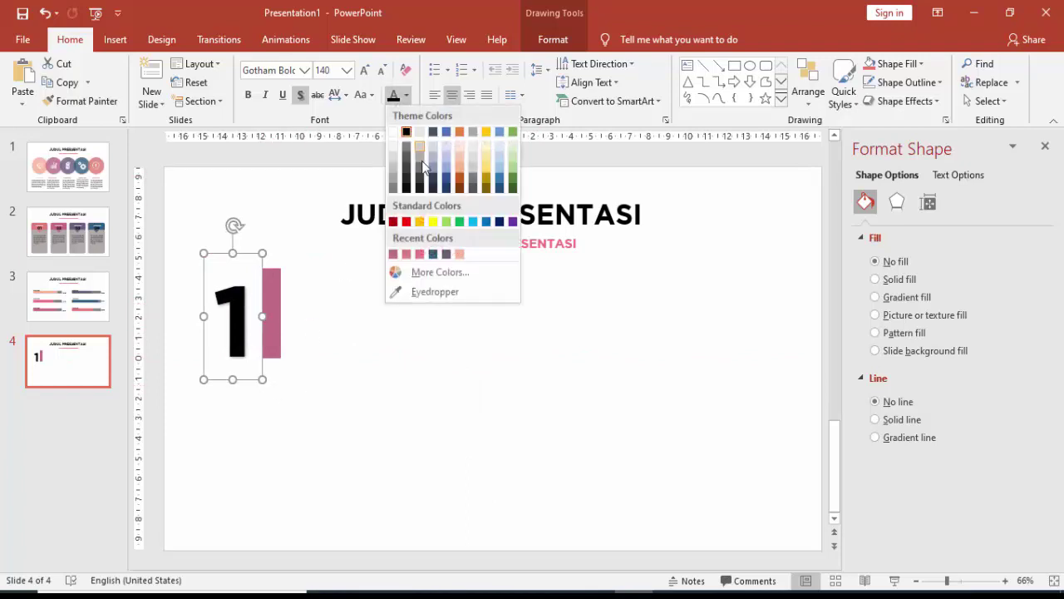
click(394, 255)
click(265, 309)
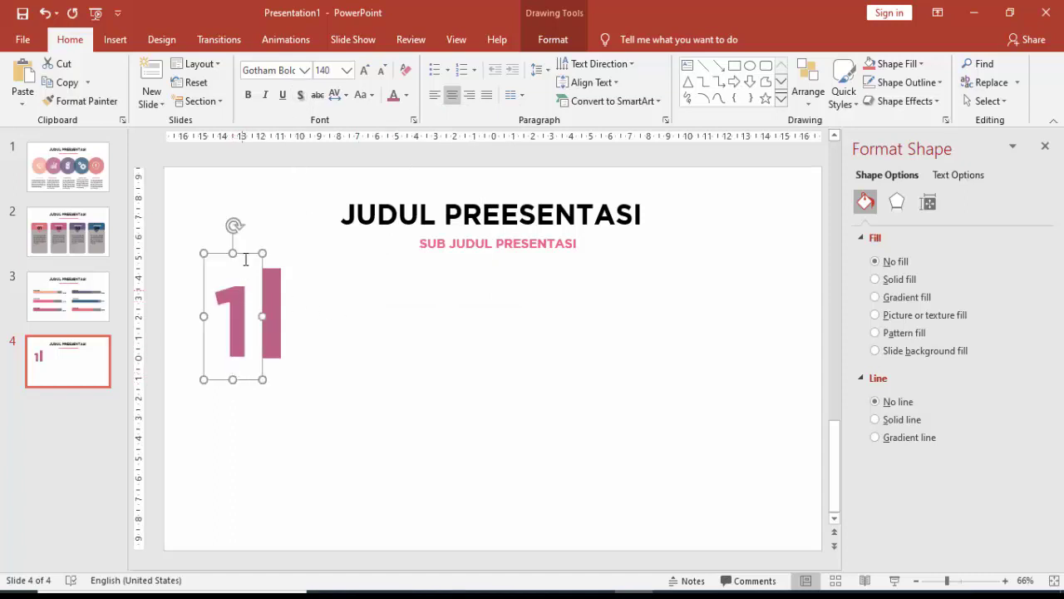
drag(232, 253, 235, 243)
click(269, 299)
drag(269, 300, 249, 311)
click(326, 329)
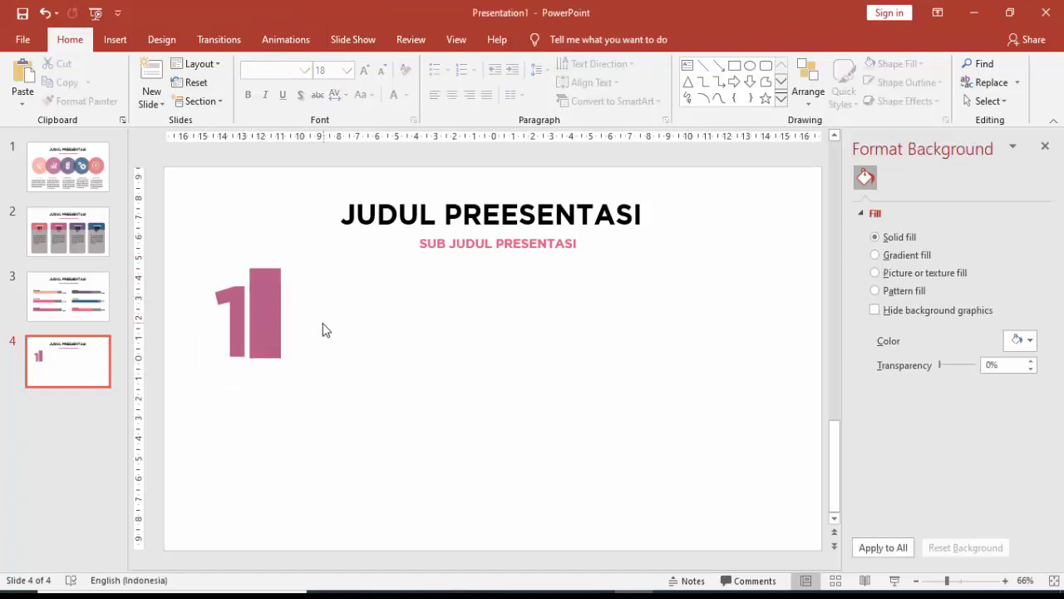
Duplicate the pink bar as a wide rectangle to its right and fill it gray.
click(266, 321)
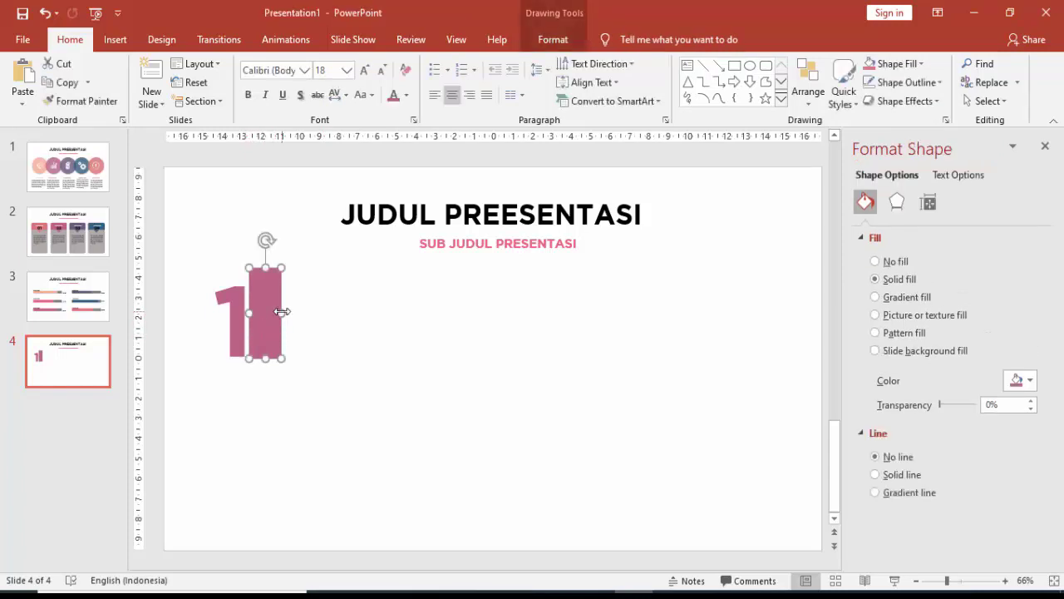
key(ctrl+c)
key(ctrl+v)
mouse_move(281, 316)
mouse_down()
mouse_move(304, 302)
mouse_move(439, 314)
mouse_up()
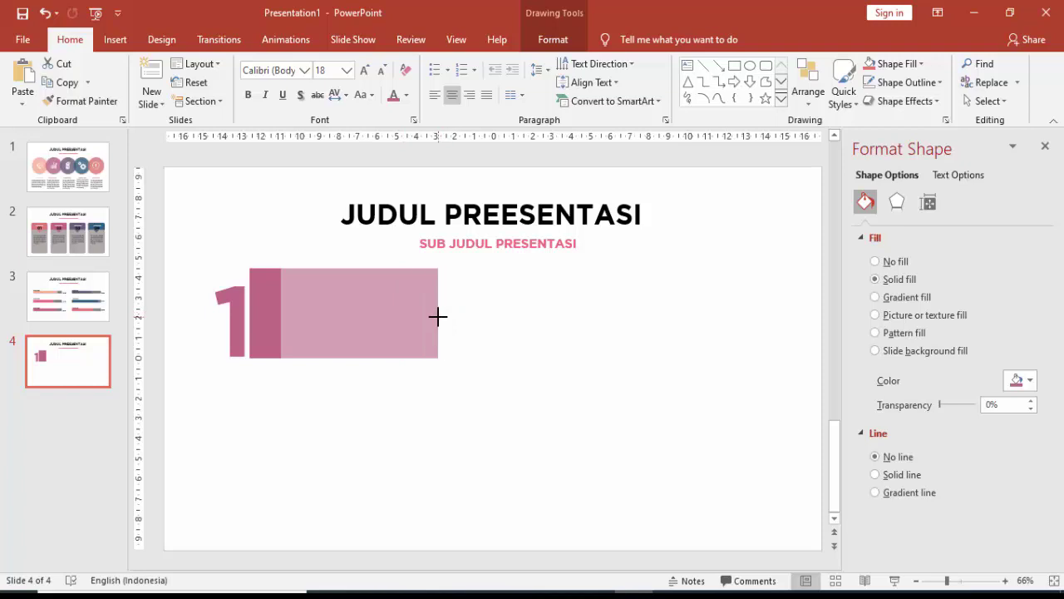
click(1021, 380)
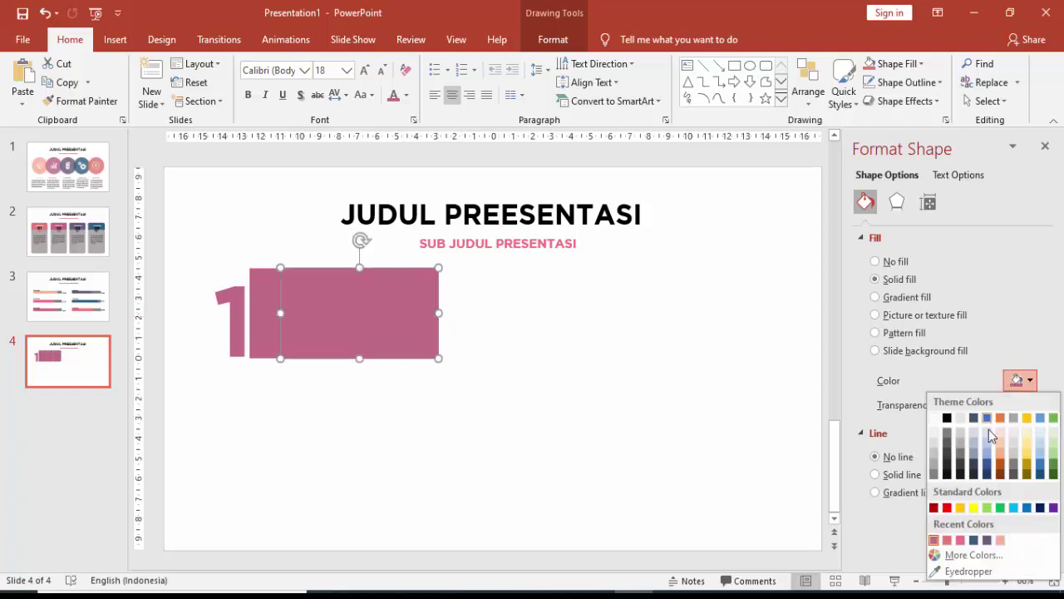
click(936, 468)
click(584, 410)
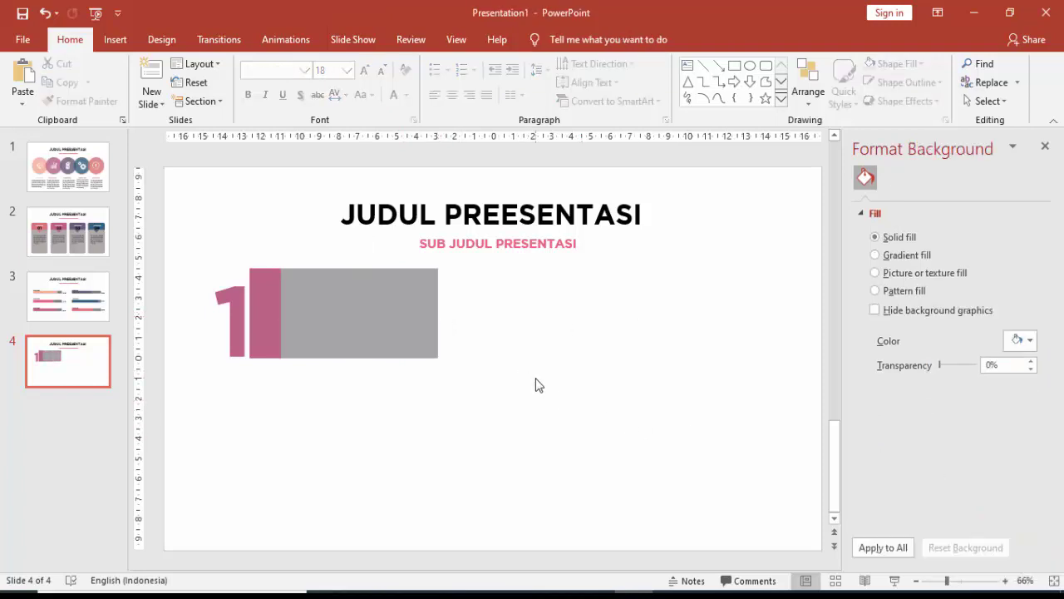
click(115, 40)
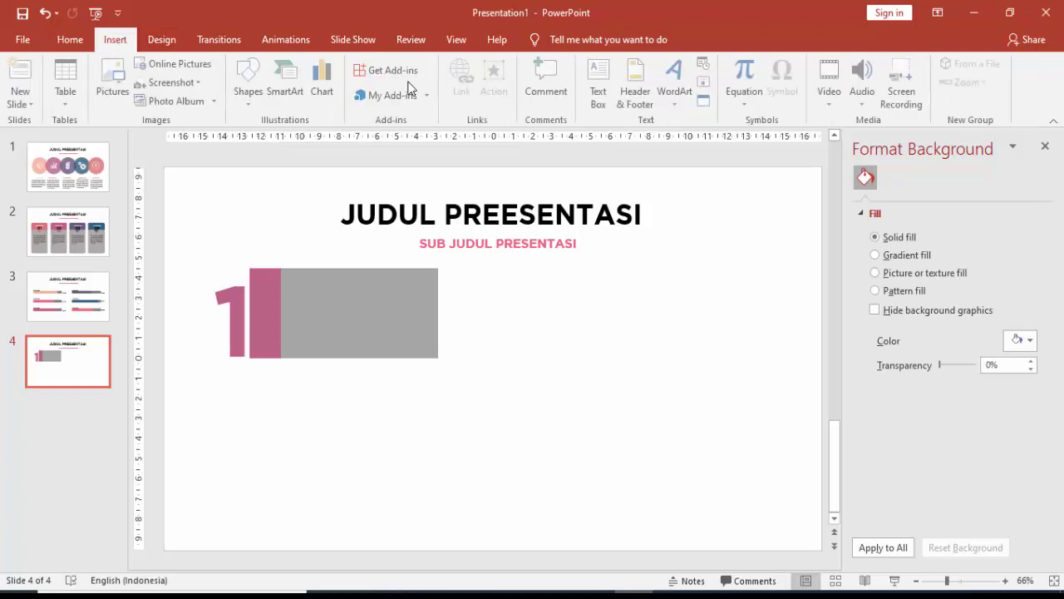
Add a text box reading PILIHAN in bold Gotham Bold.
click(595, 86)
click(551, 316)
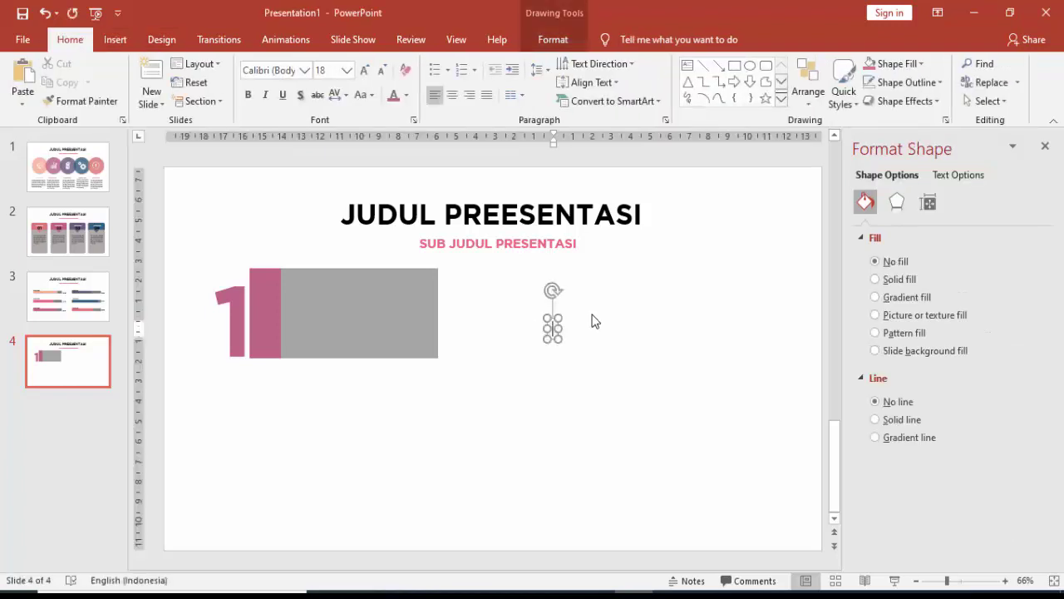
text(PIL)
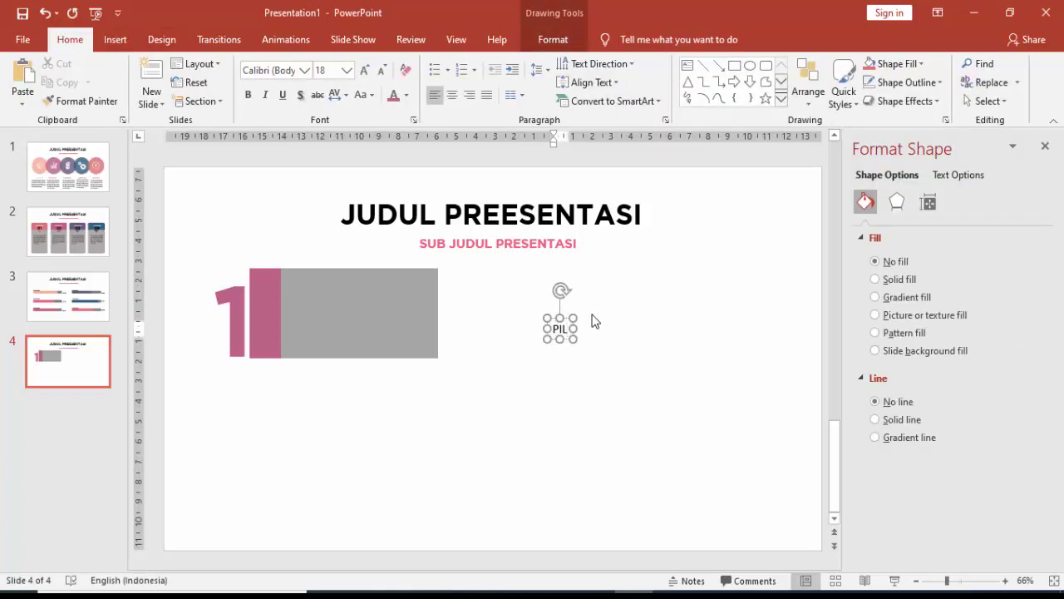
text(IHAN)
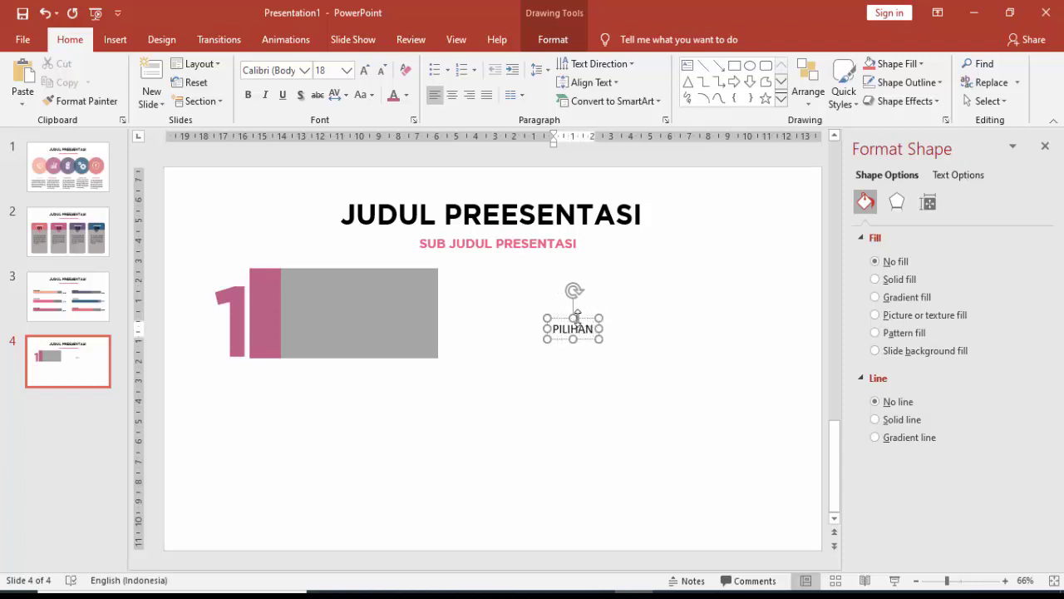
click(580, 319)
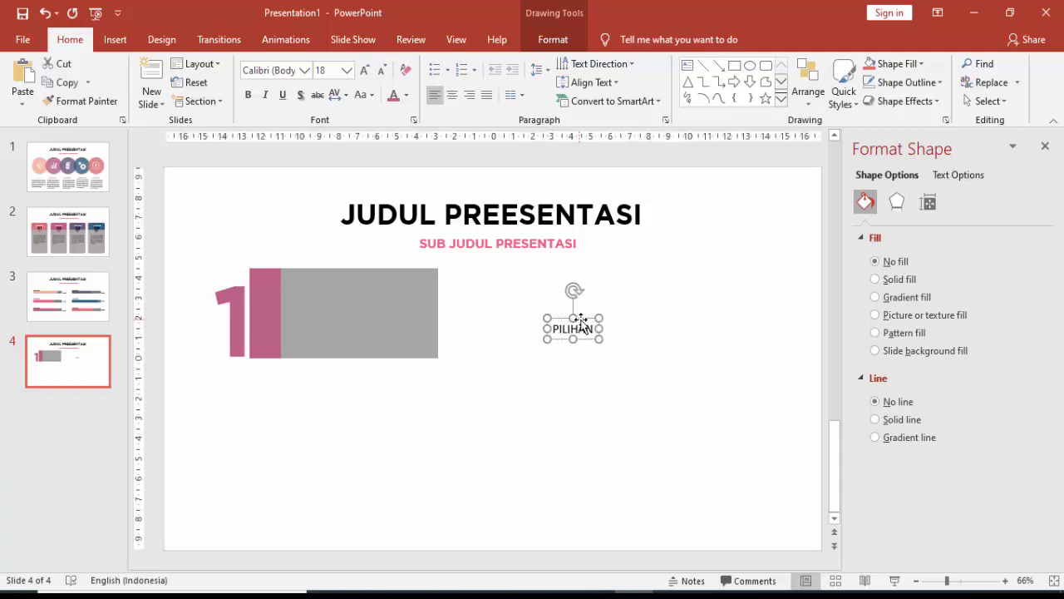
click(248, 95)
click(304, 70)
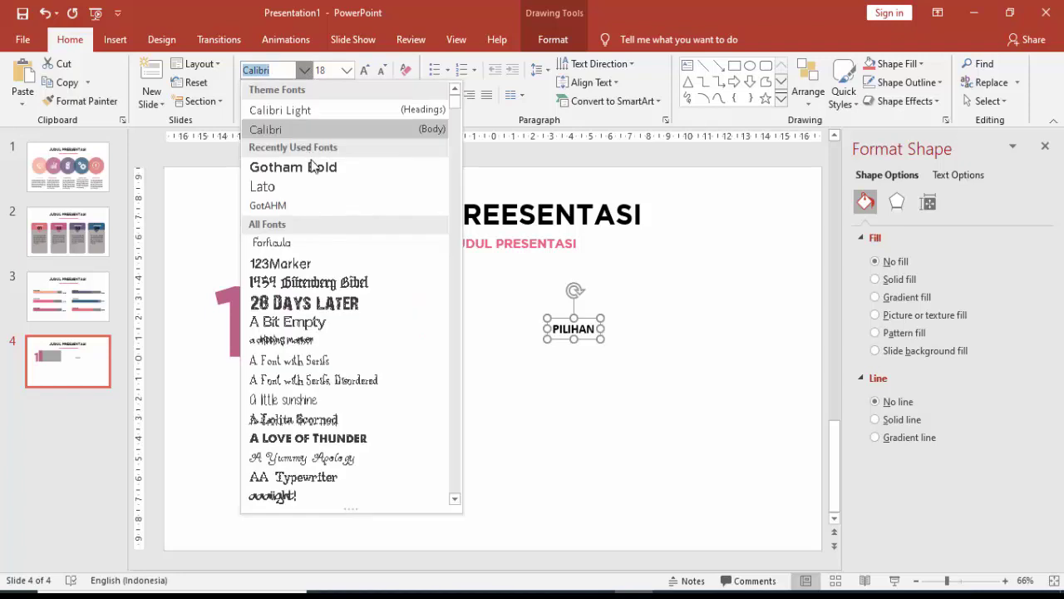
click(313, 166)
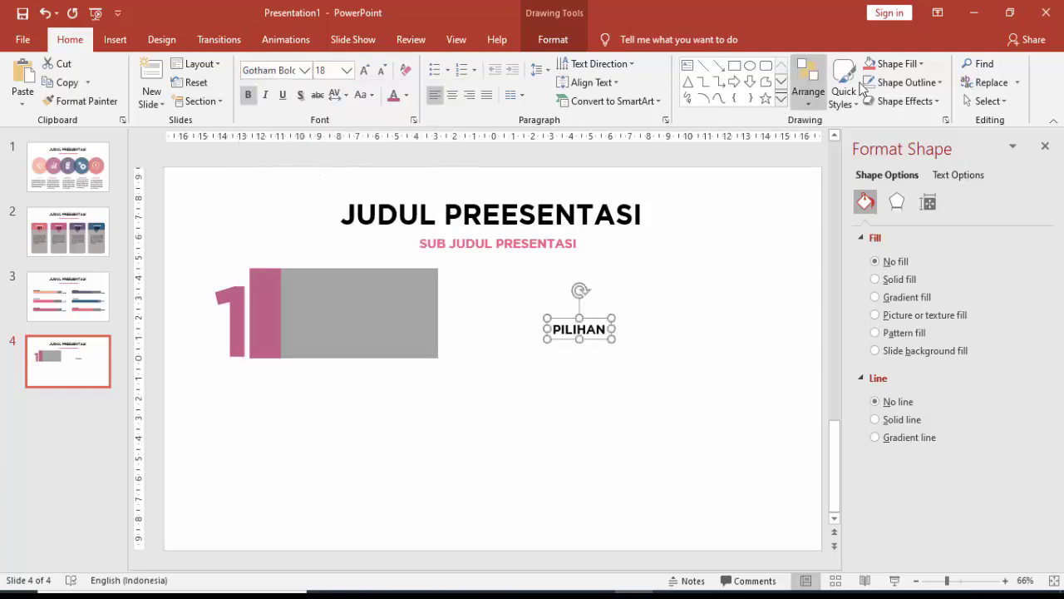
Rotate PILIHAN left 90°, move it onto the pink bar, and make it white.
click(553, 39)
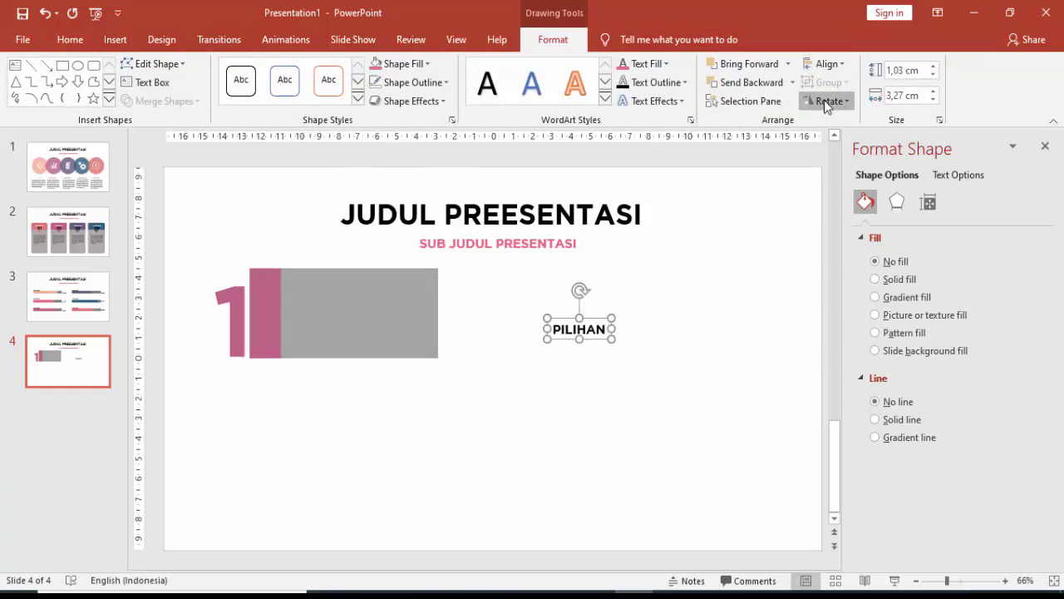
click(827, 101)
click(828, 141)
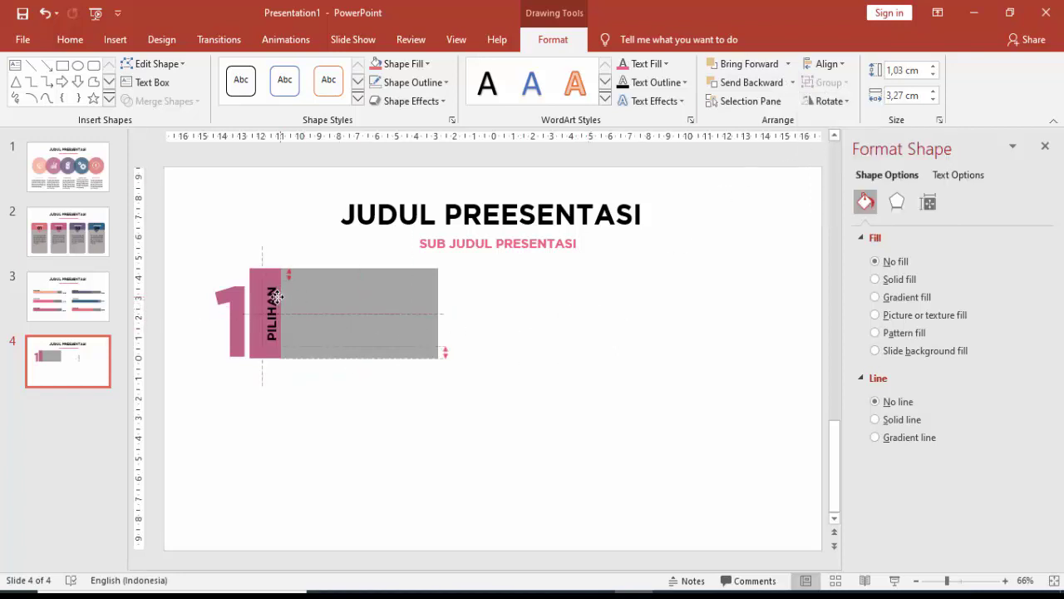
drag(587, 316, 273, 304)
click(70, 39)
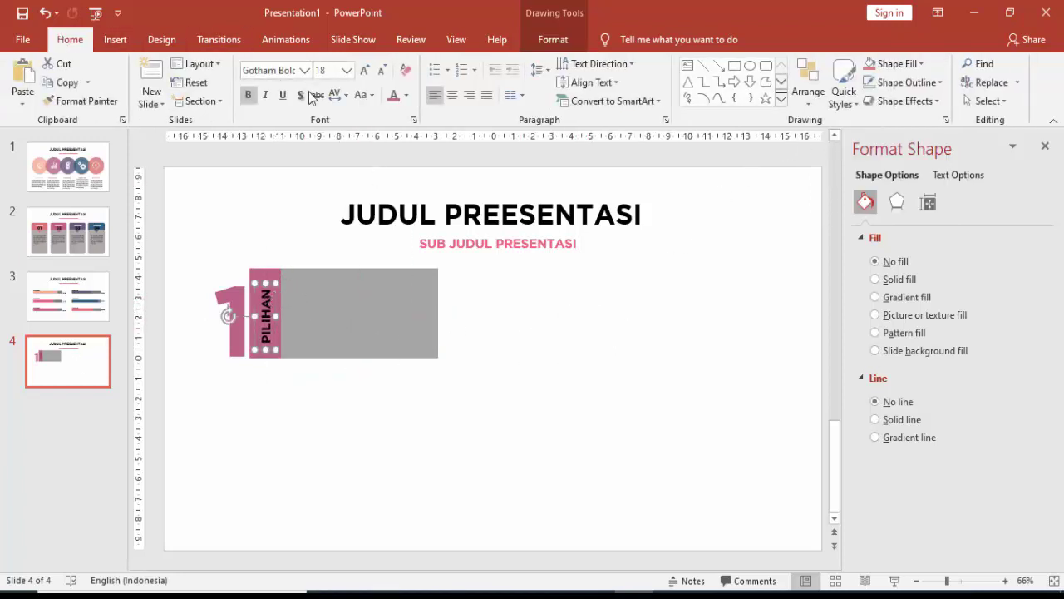
click(405, 95)
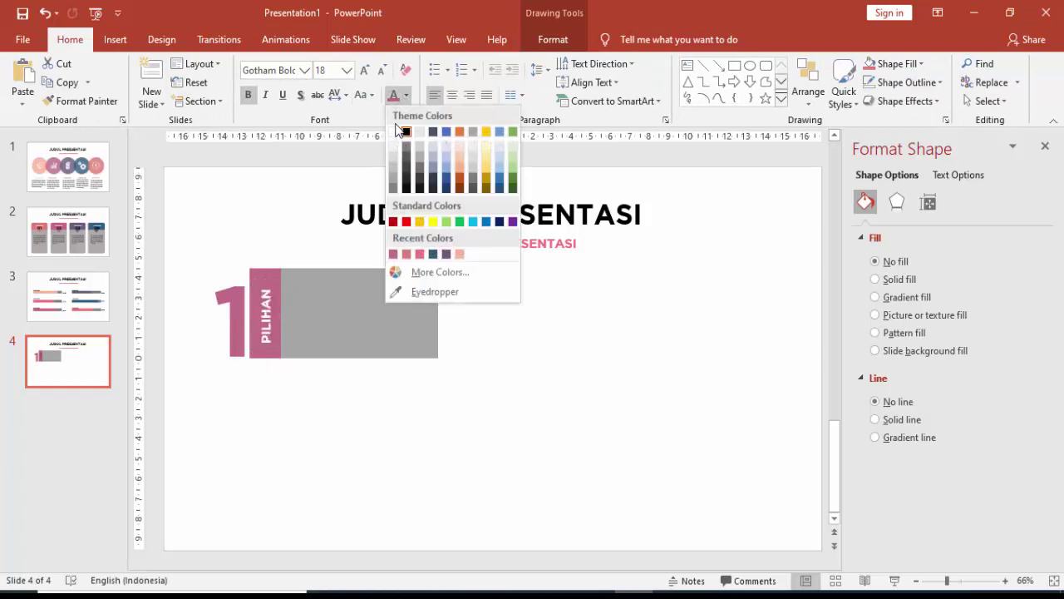
click(398, 135)
Paste slide 2's LANGKAH 02 body text onto slide 4's gray rectangle and widen it.
click(496, 318)
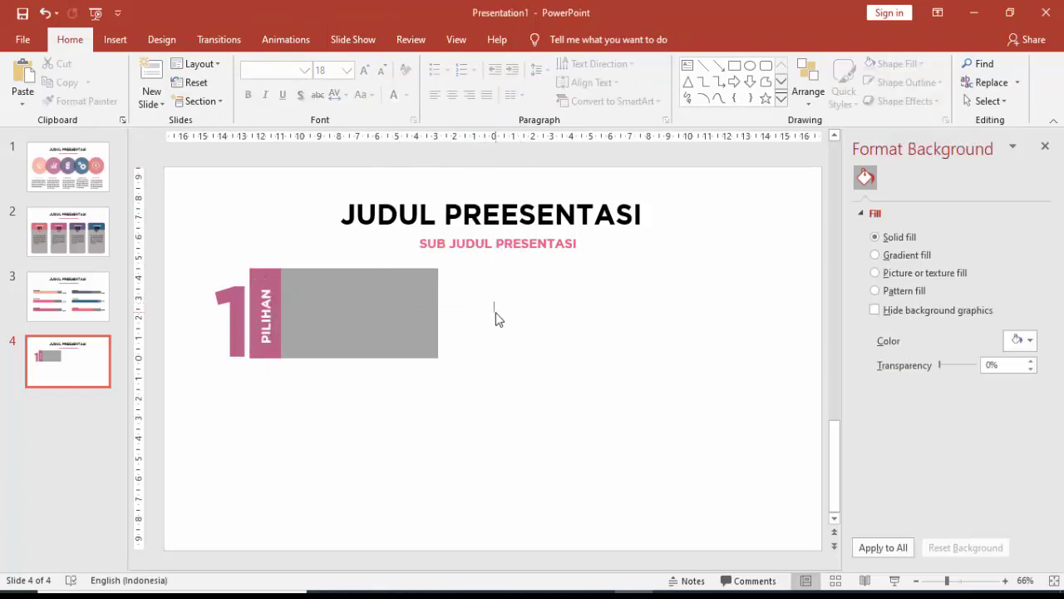
click(417, 323)
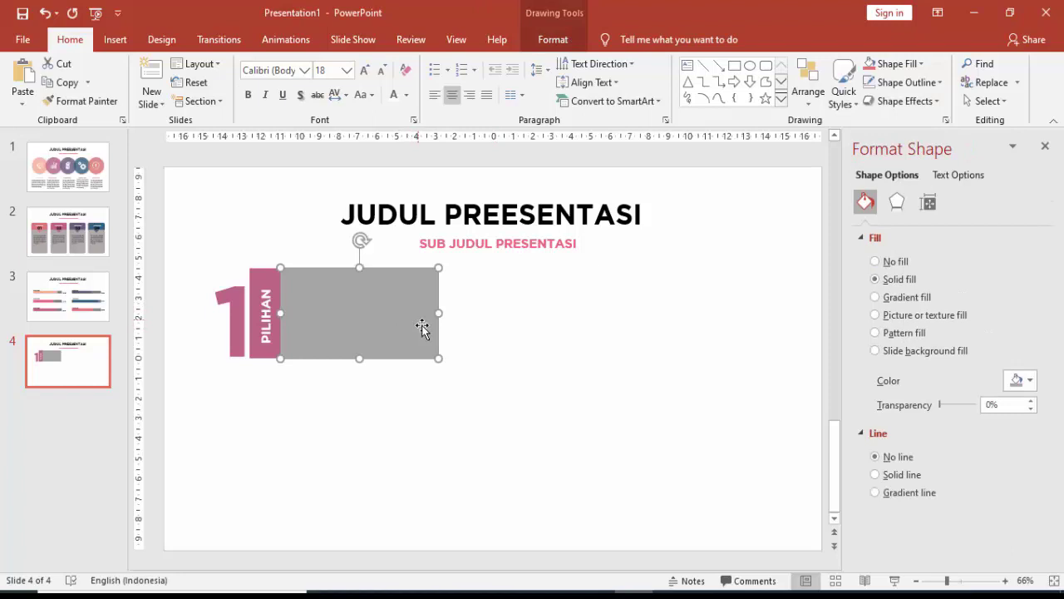
click(481, 402)
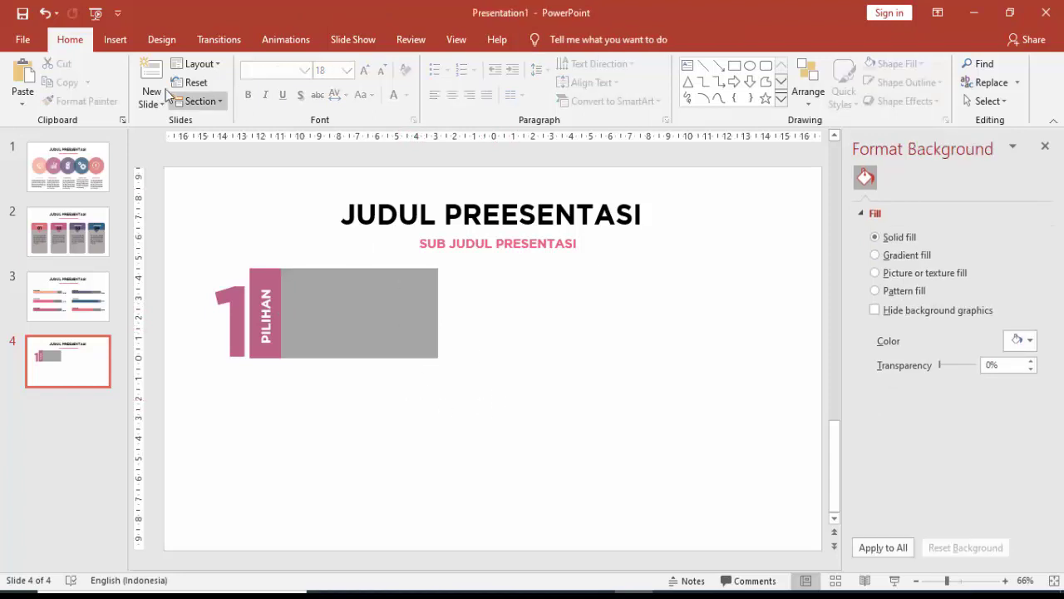
click(118, 46)
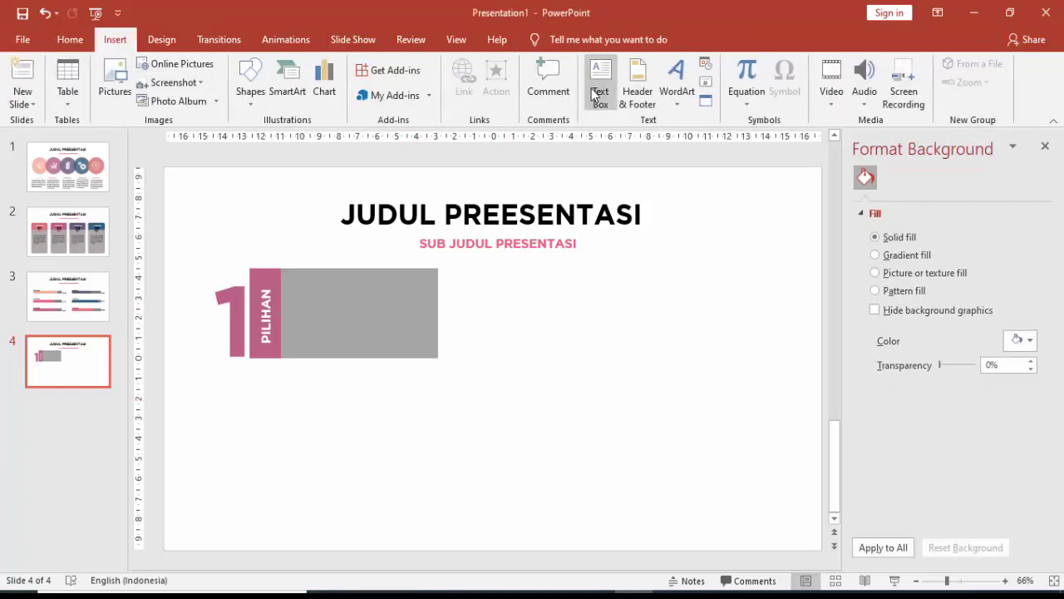
click(64, 247)
click(375, 378)
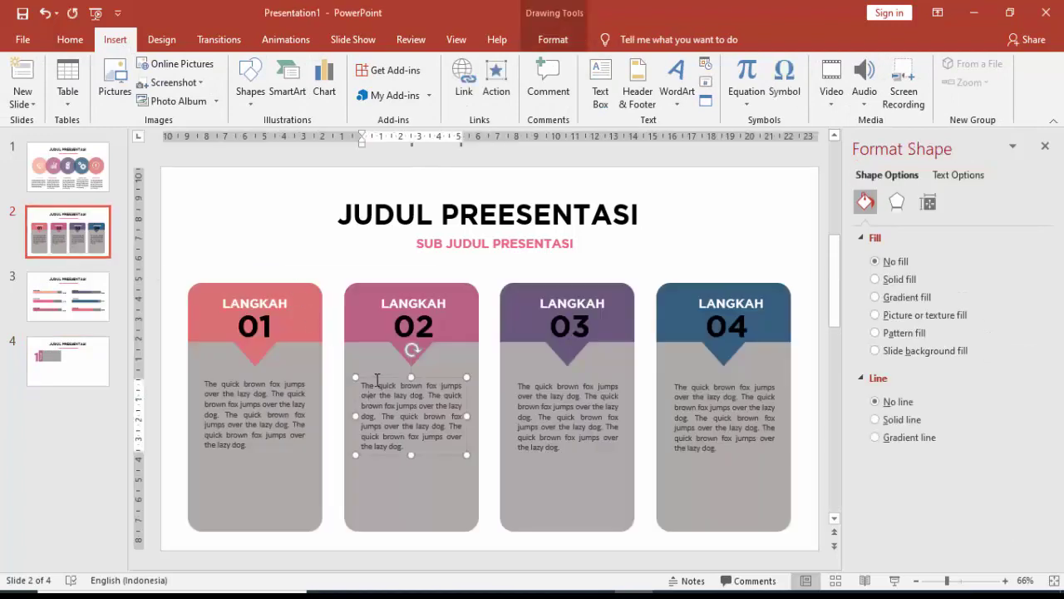
click(78, 366)
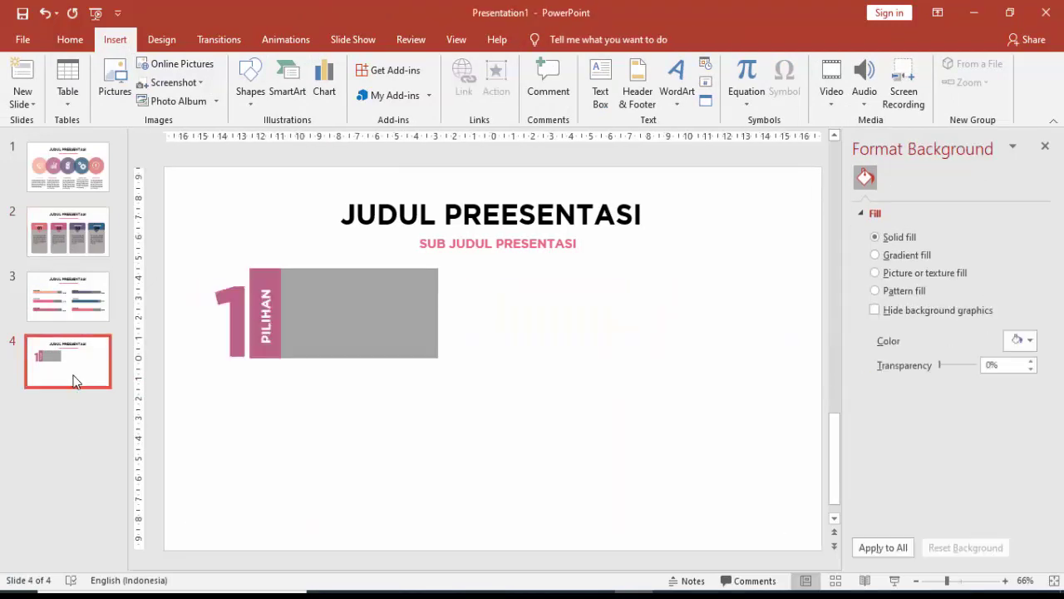
key(ctrl+v)
drag(386, 380, 313, 278)
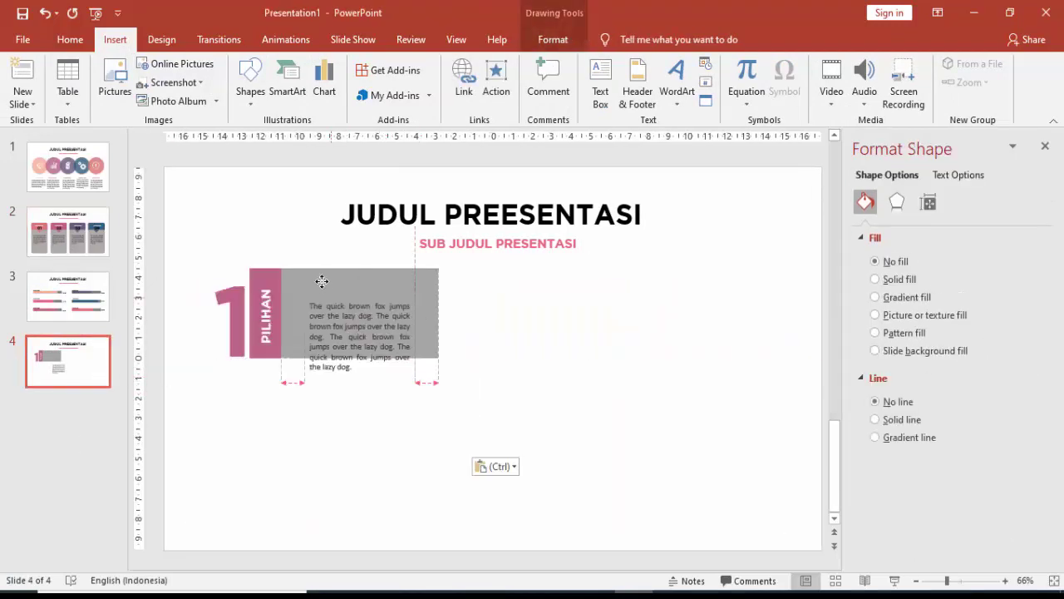
drag(397, 314, 426, 309)
click(493, 314)
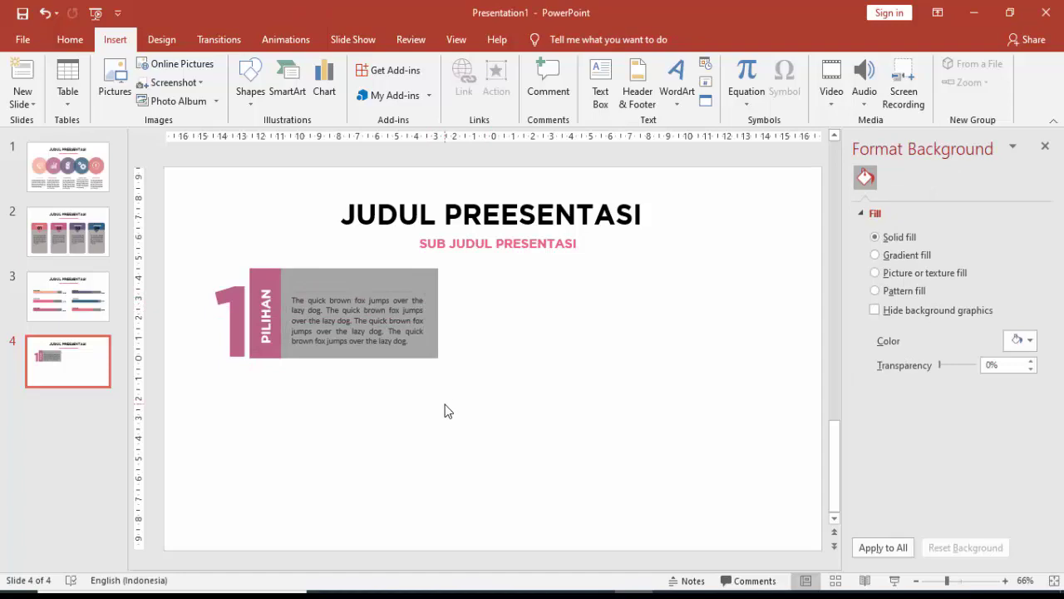
Insert the iconfinder_39_171479 globe, fill it white, and shrink it to about 1 cm above the text.
click(115, 88)
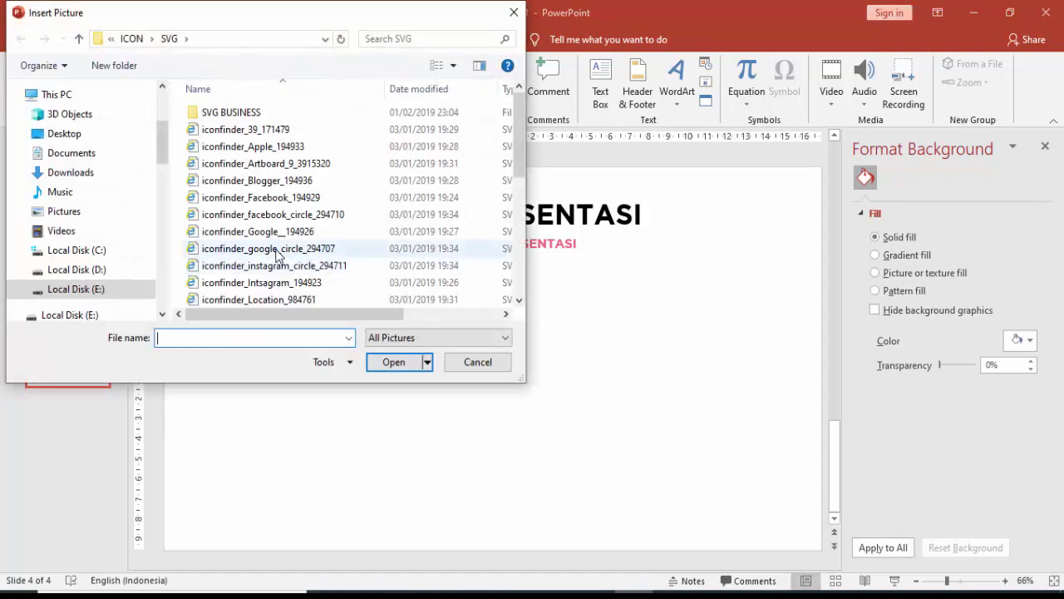
click(253, 131)
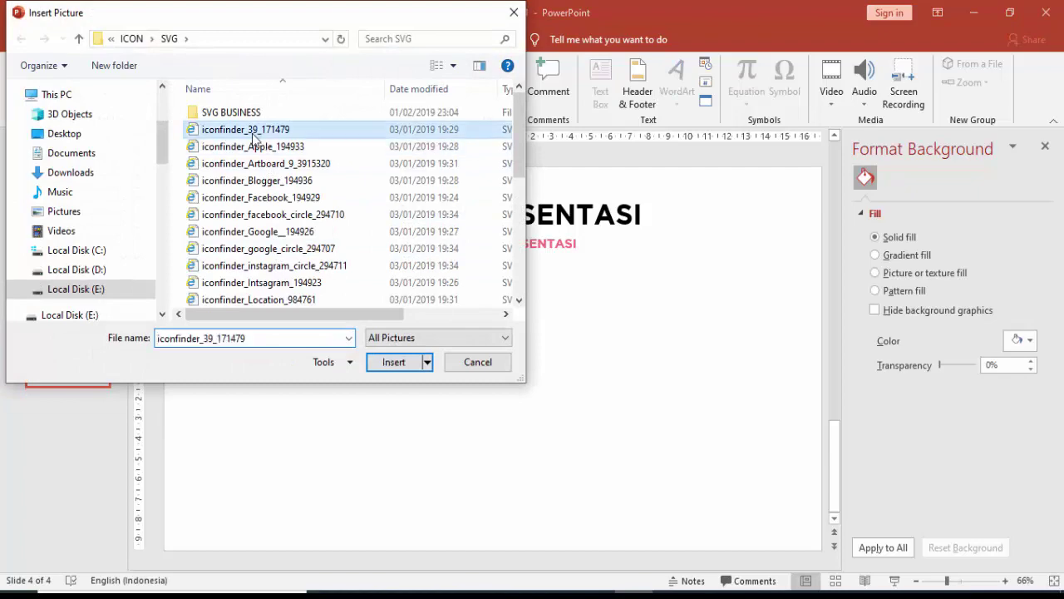
click(384, 361)
click(1020, 356)
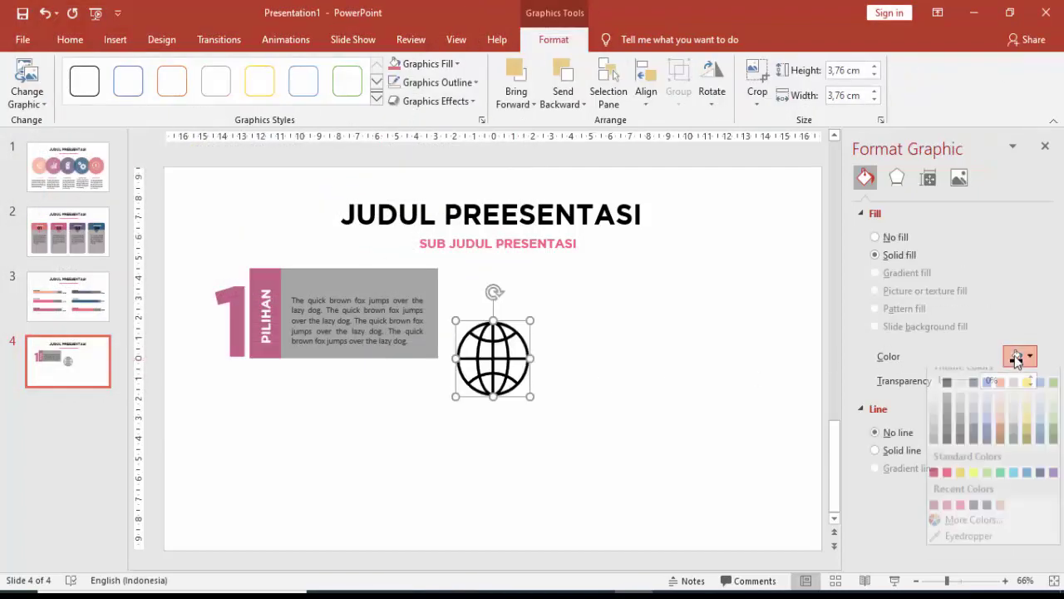
click(934, 393)
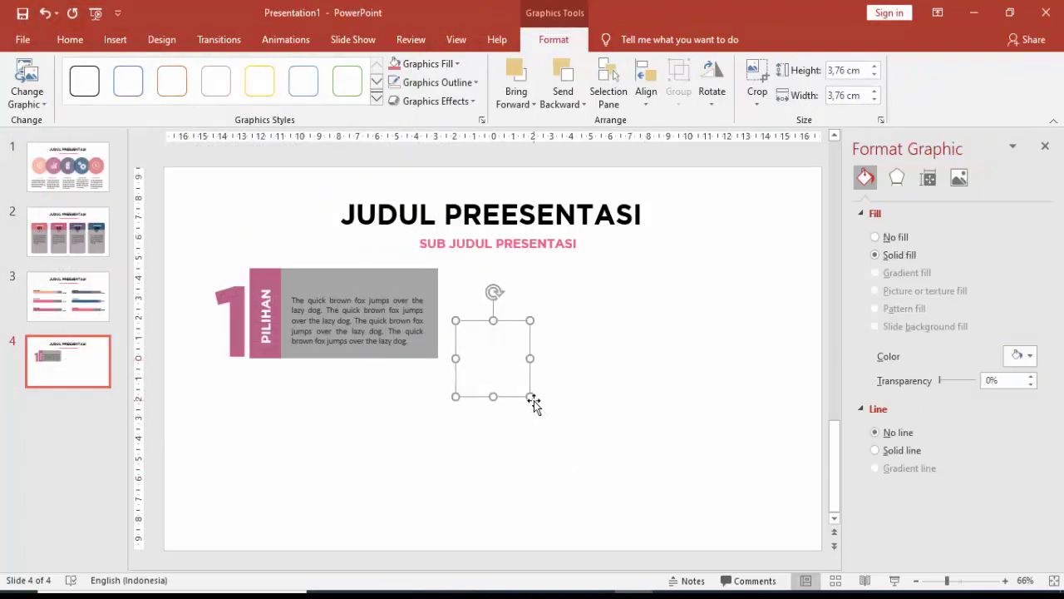
mouse_move(531, 399)
mouse_down()
mouse_move(481, 336)
mouse_move(300, 284)
mouse_up()
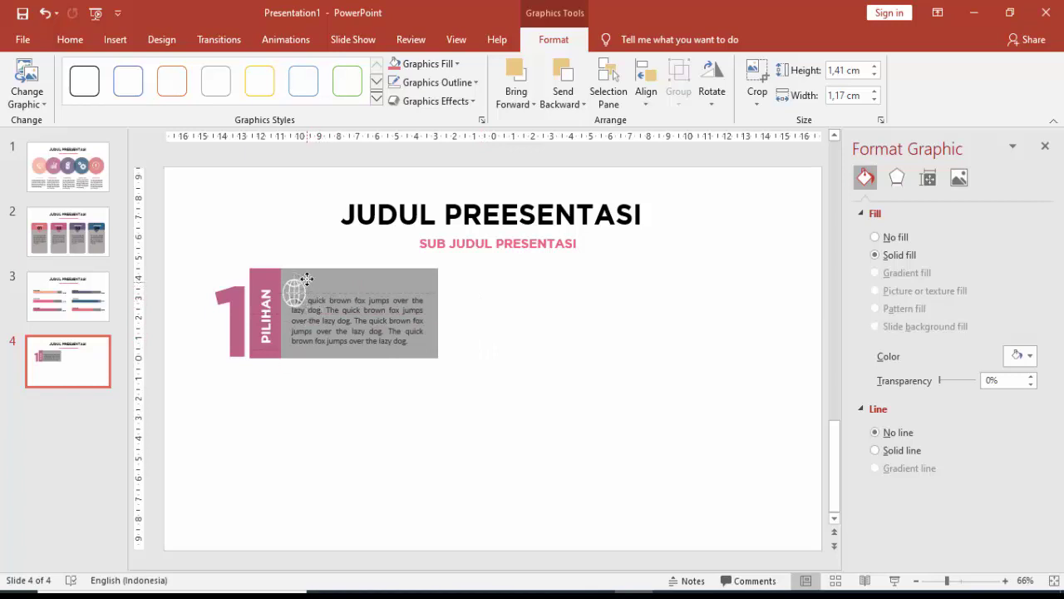
ctrl+scroll(303, 296, up, 6)
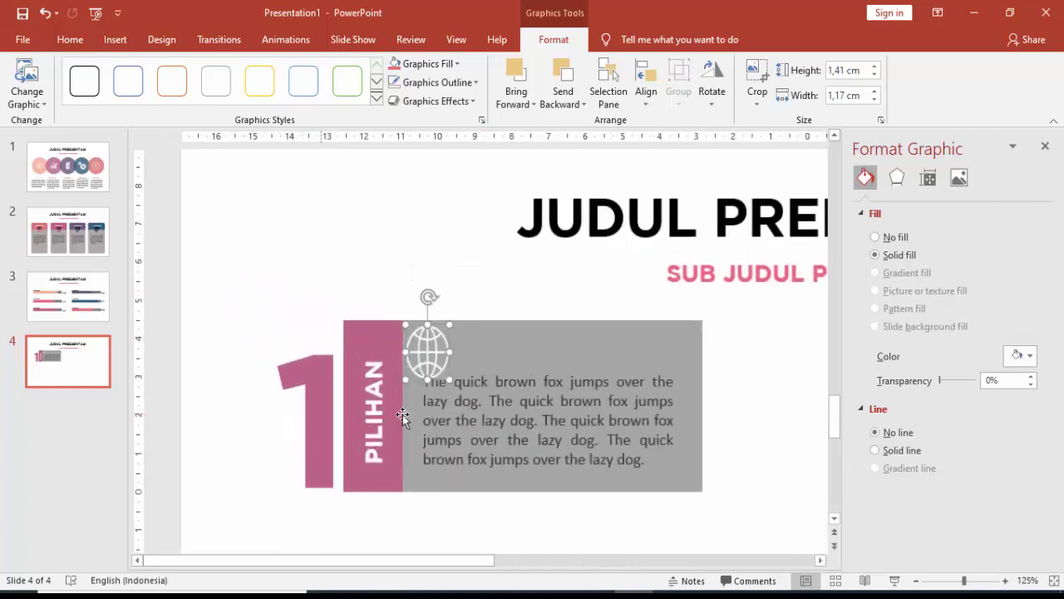
mouse_move(429, 365)
mouse_down()
mouse_move(410, 344)
mouse_move(437, 344)
mouse_up()
ctrl+scroll(463, 354, down, 5)
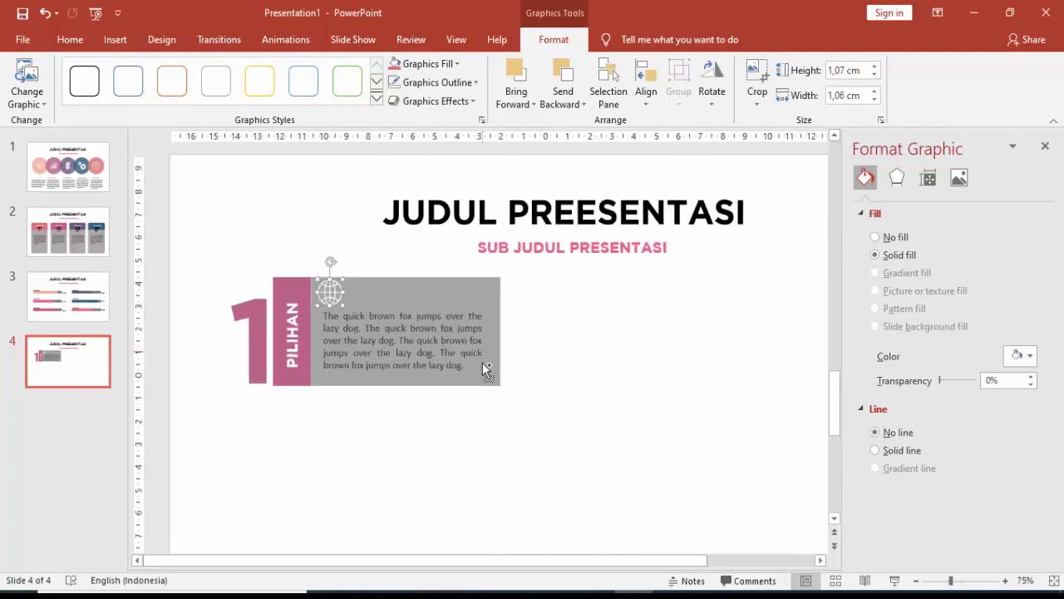
click(563, 337)
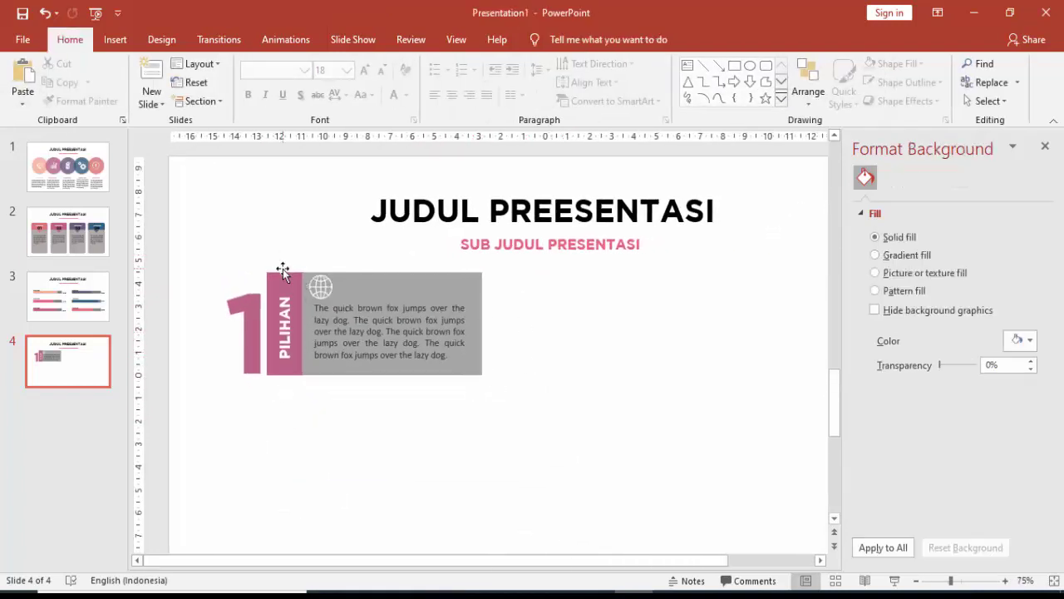
Group the big 1, rectangles, icon, text and PILIHAN label into one item.
click(257, 259)
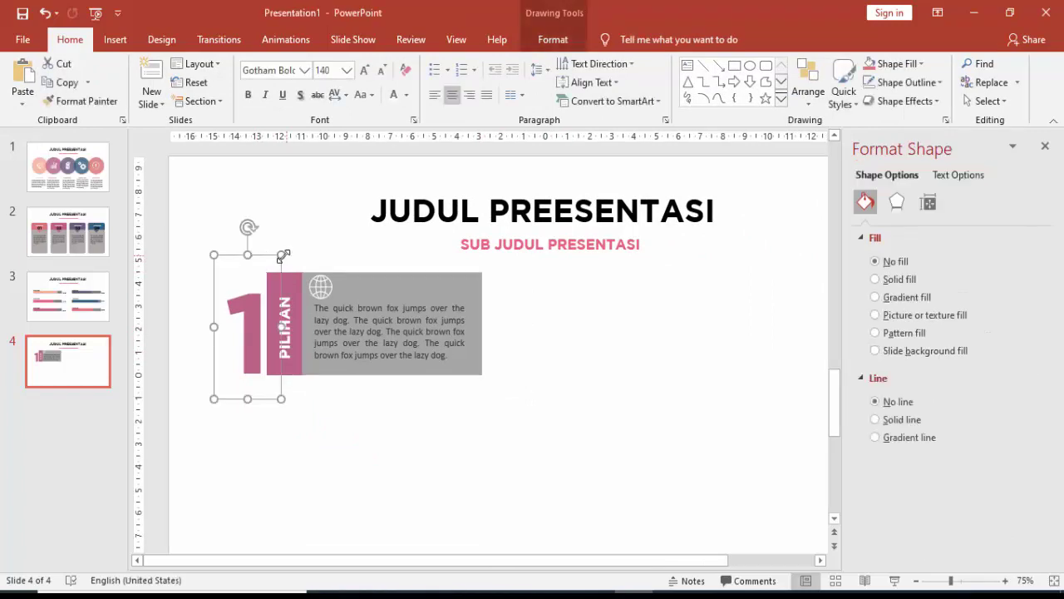
shift+click(295, 282)
shift+click(330, 278)
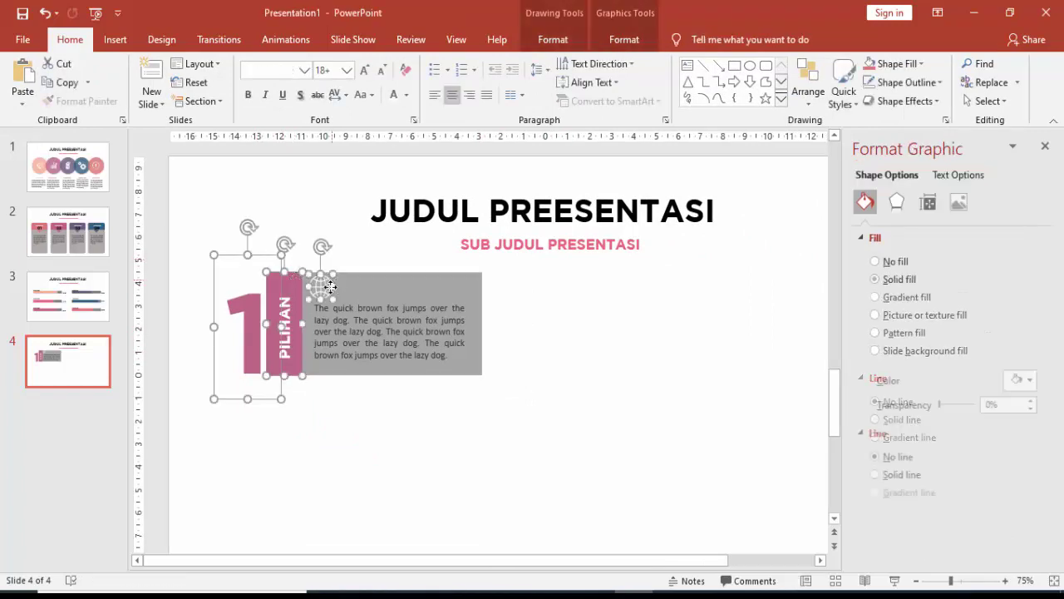
shift+click(372, 279)
shift+click(341, 314)
shift+click(287, 316)
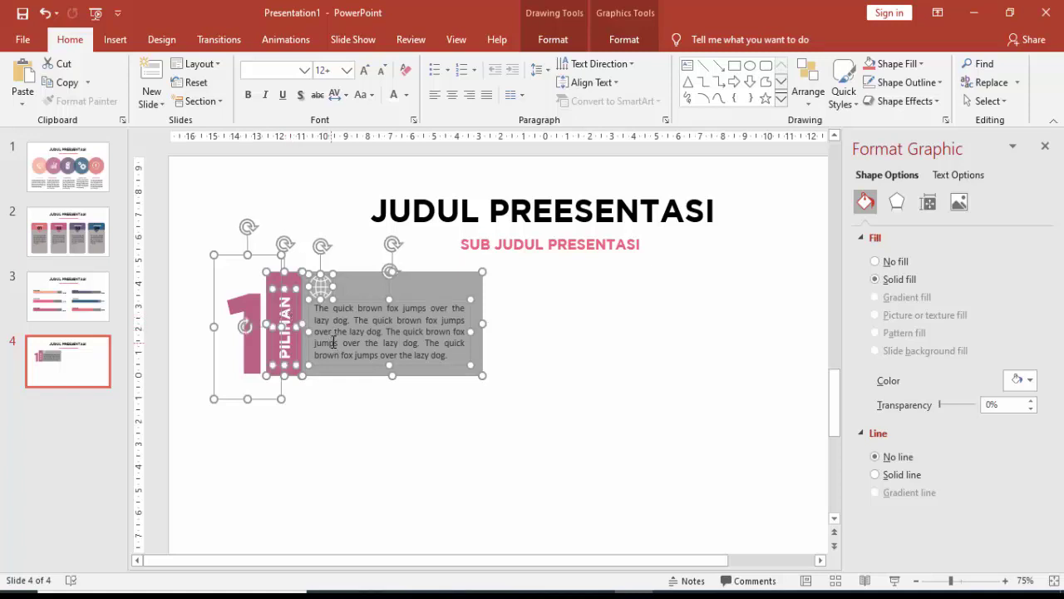
key(ctrl+g)
Duplicate the grouped item three times and arrange the four copies in a 2×2 grid.
scroll(541, 383, down, 3)
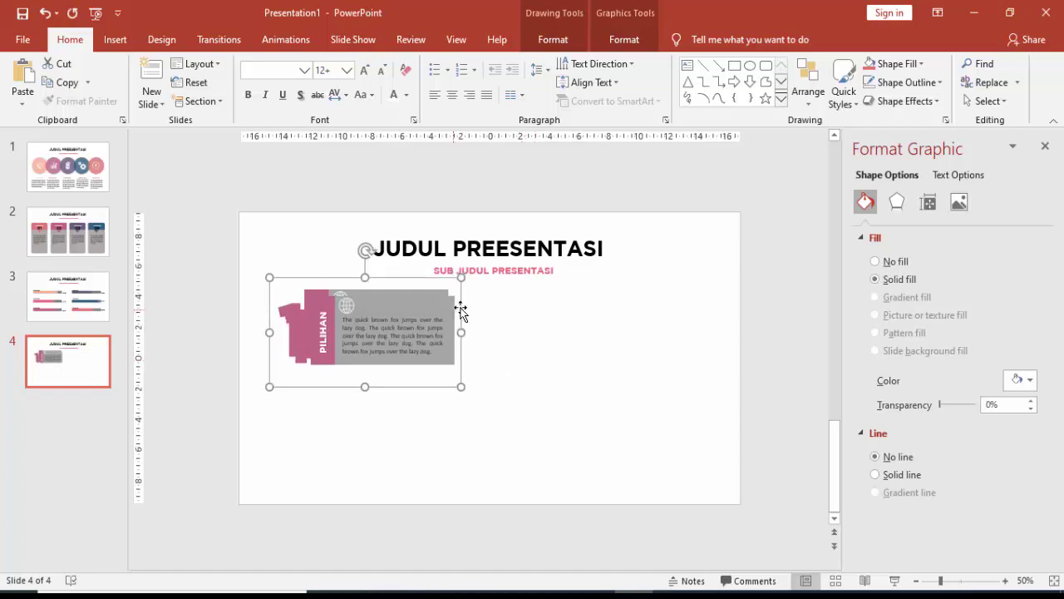
drag(457, 312, 458, 396)
key(ctrl+d)
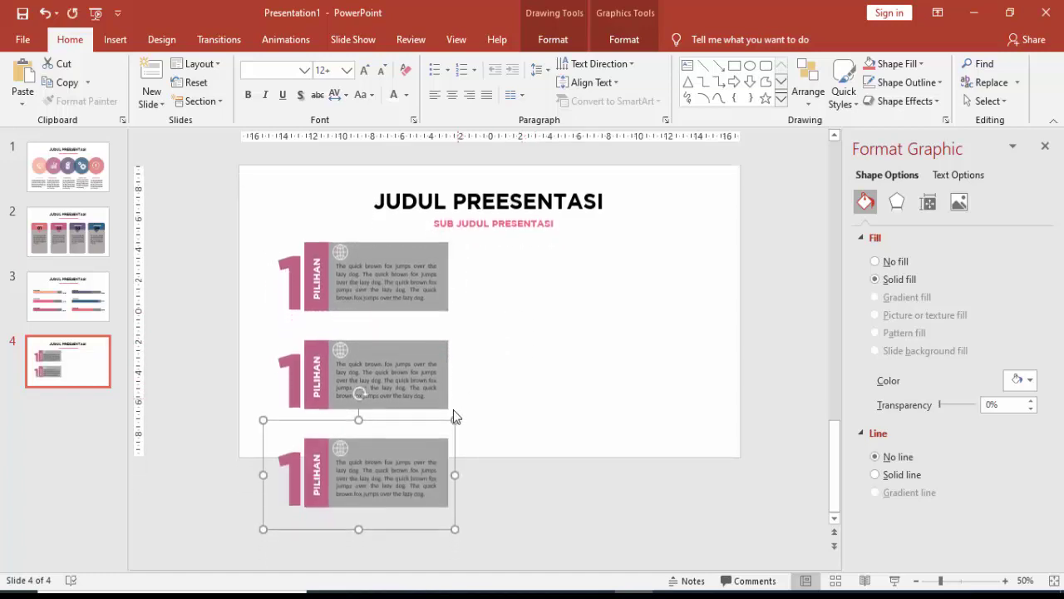
mouse_move(452, 436)
mouse_down()
mouse_move(514, 404)
mouse_move(688, 239)
mouse_up()
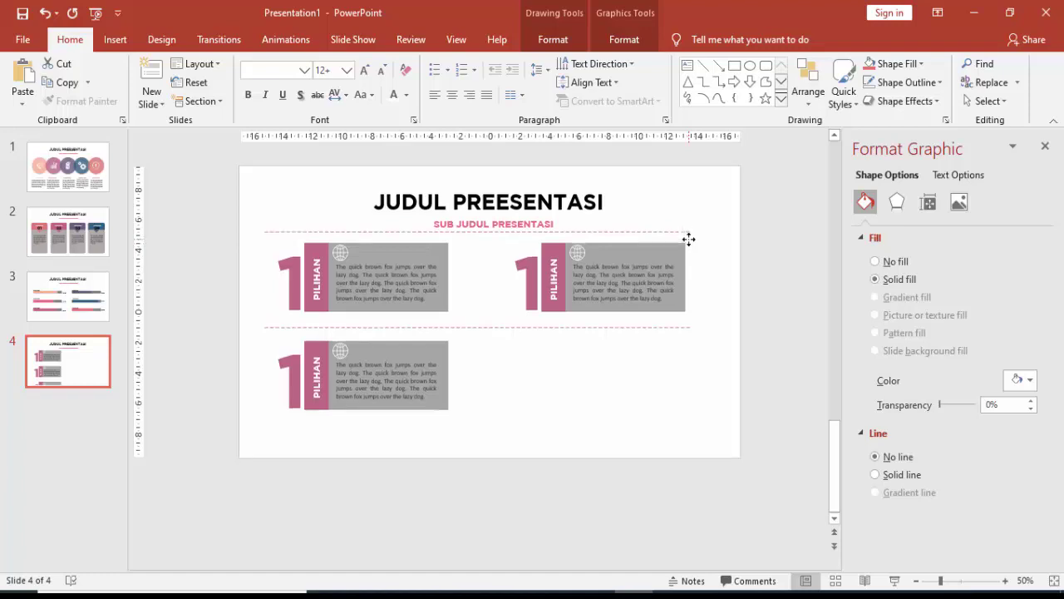
scroll(687, 251, up, 1)
key(ctrl+d)
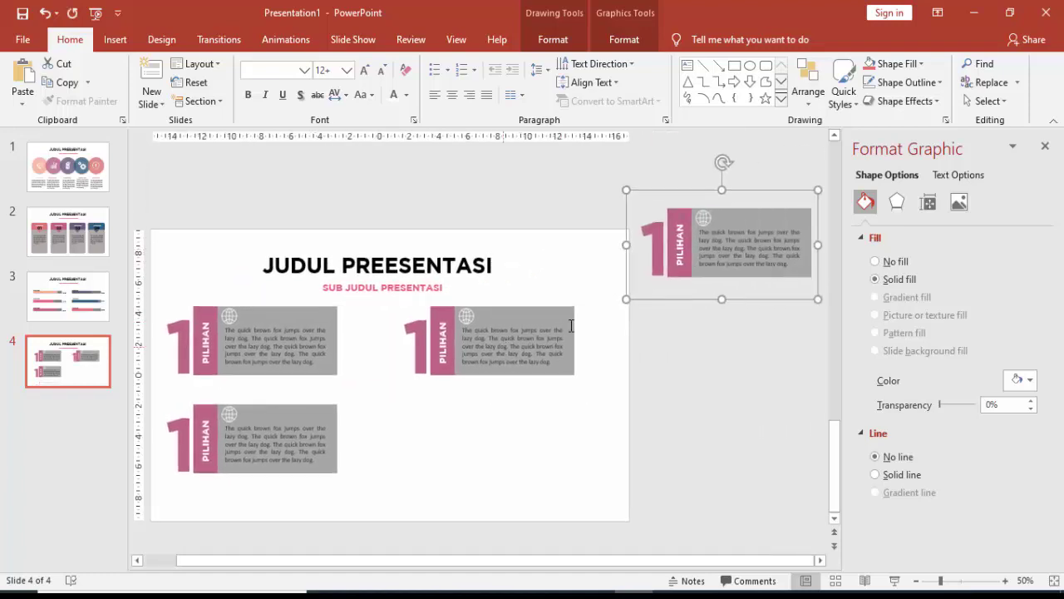
drag(670, 301, 445, 476)
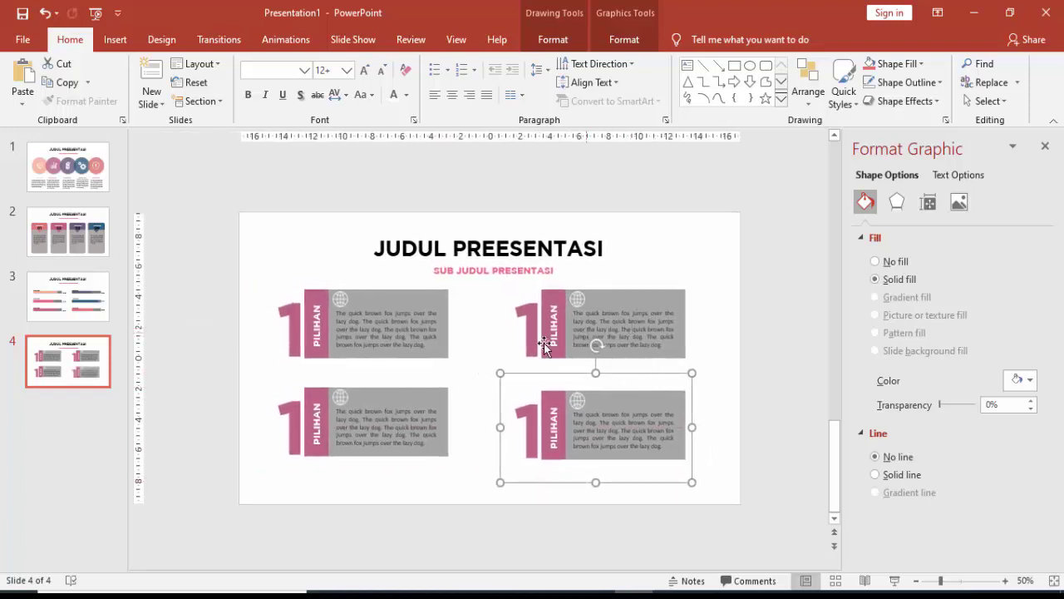
click(347, 437)
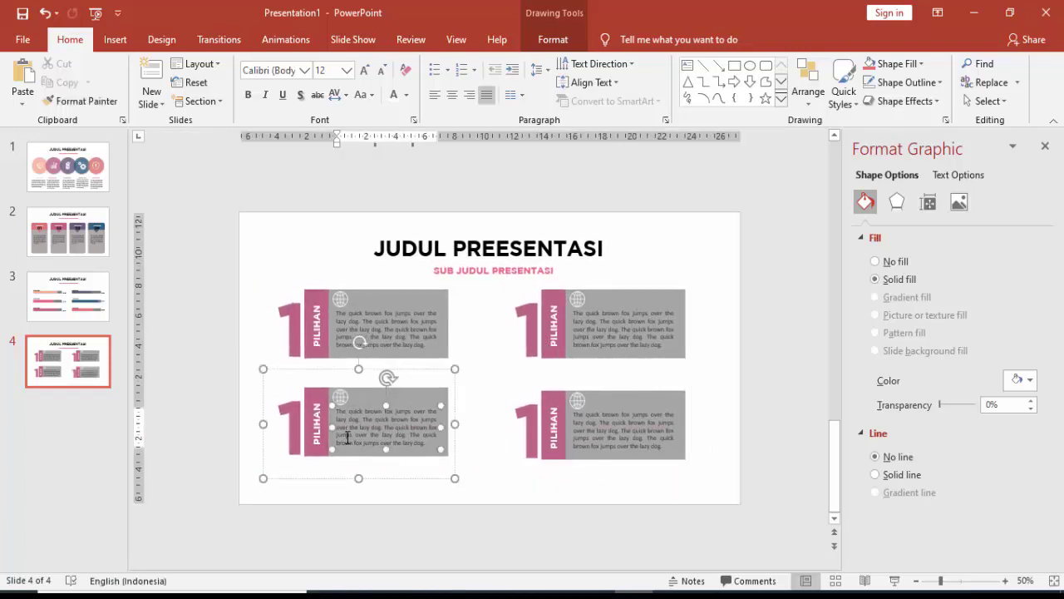
click(553, 324)
click(617, 277)
Ungroup the upper-right card, change its numeral 1 to 2, and nudge it beside its bar.
right_click(618, 270)
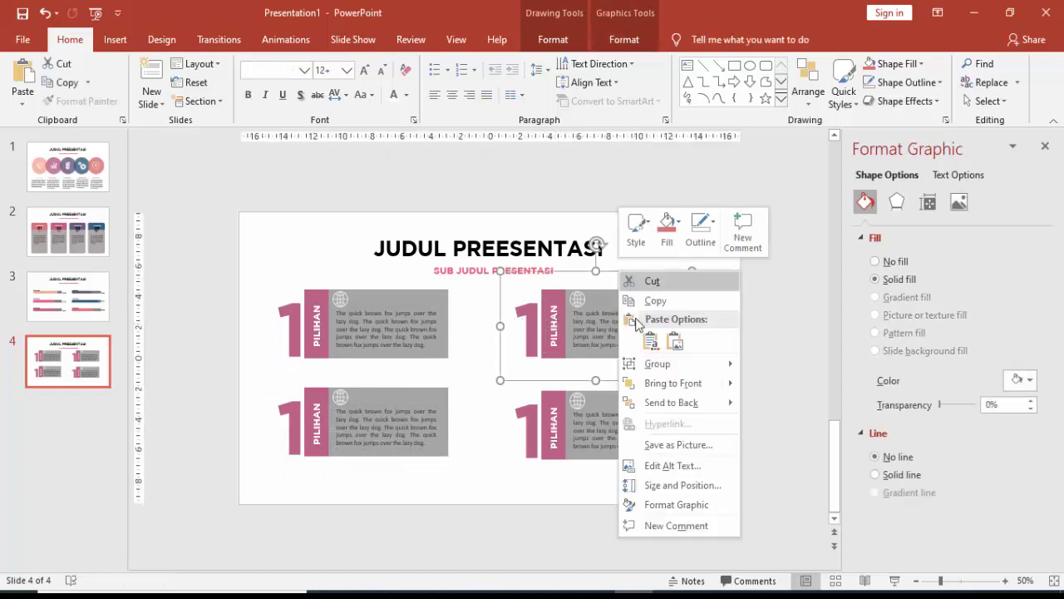
mouse_move(665, 363)
click(743, 406)
click(594, 365)
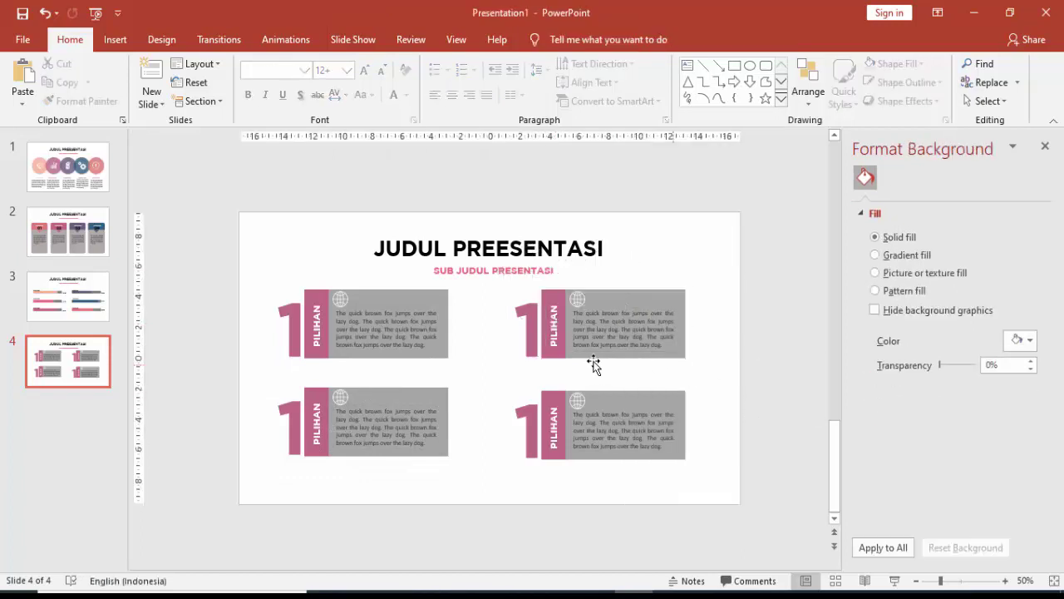
click(534, 319)
key(BackSpace)
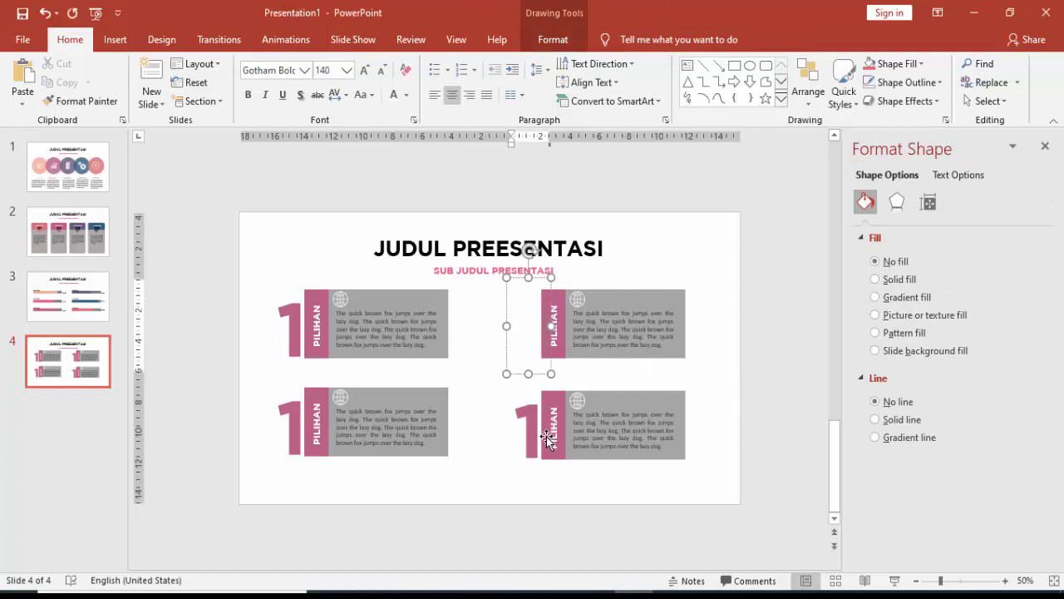
text(2)
drag(503, 321, 496, 305)
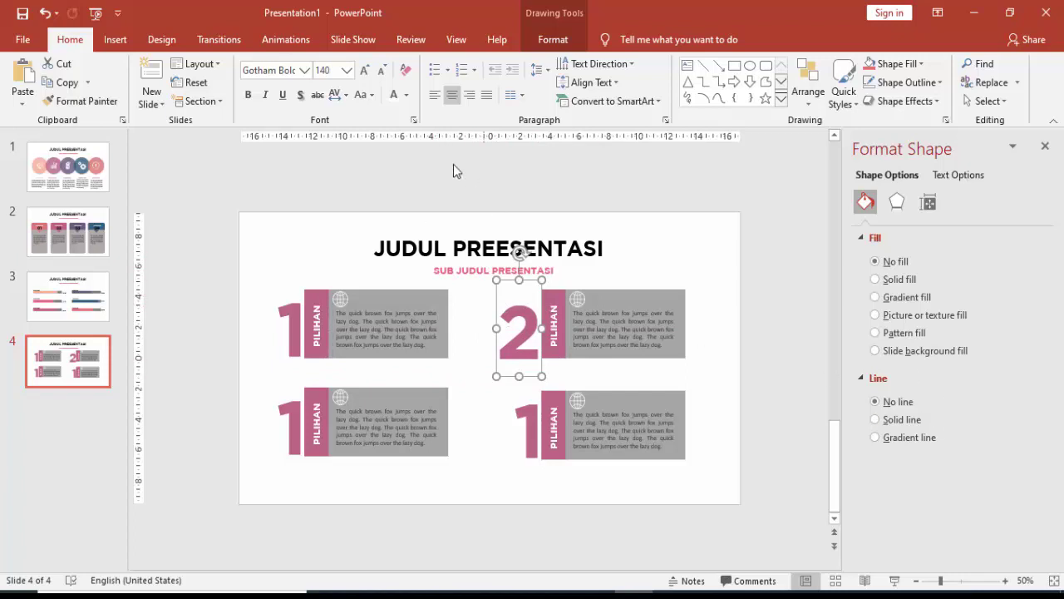
Colour the 2 and its PILIHAN bar dark purple.
click(406, 97)
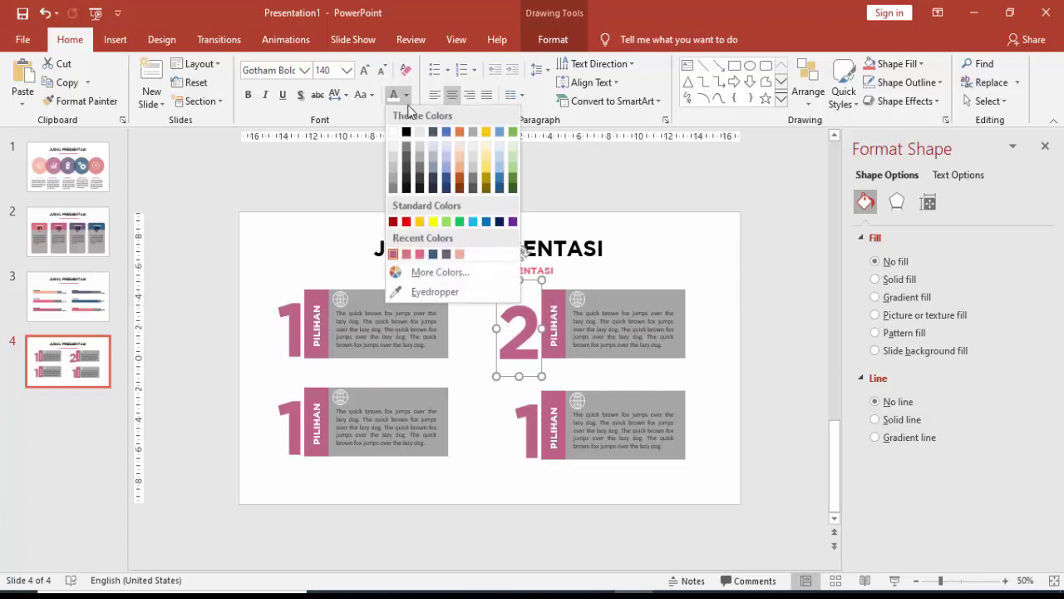
click(437, 246)
click(562, 294)
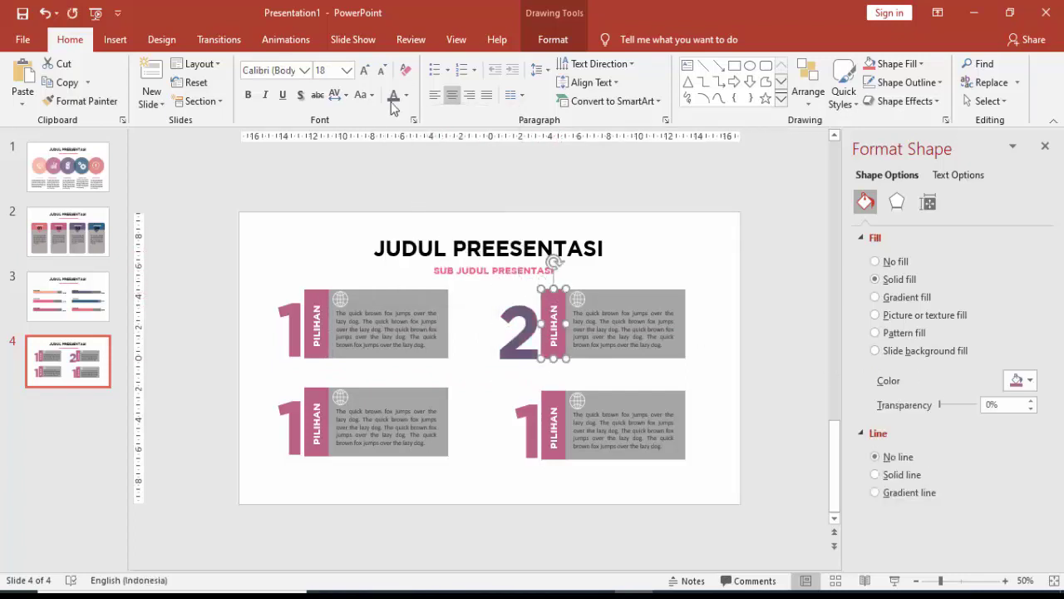
click(1016, 381)
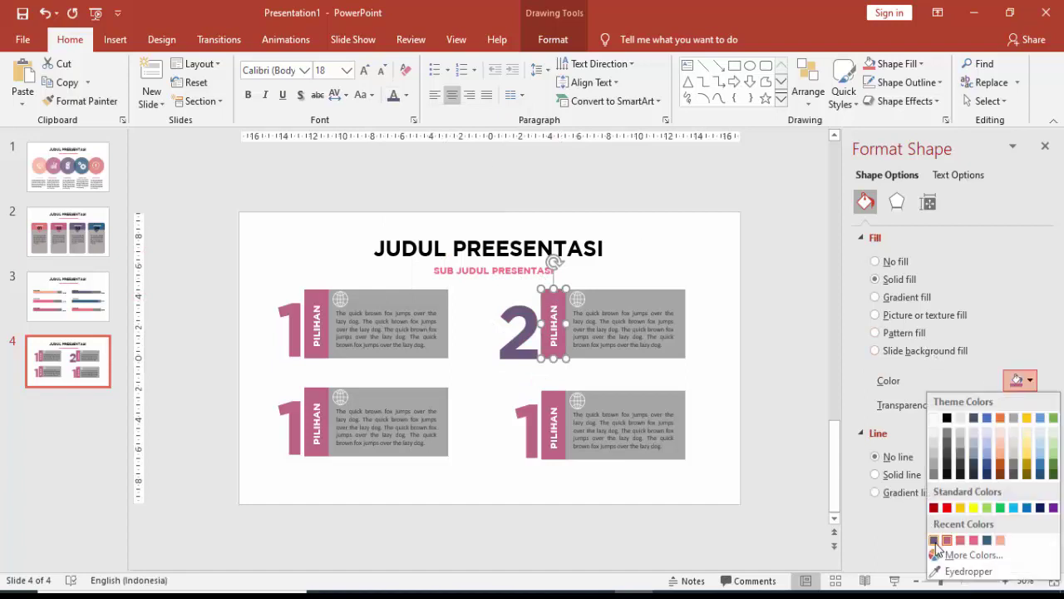
click(939, 541)
click(732, 480)
click(306, 417)
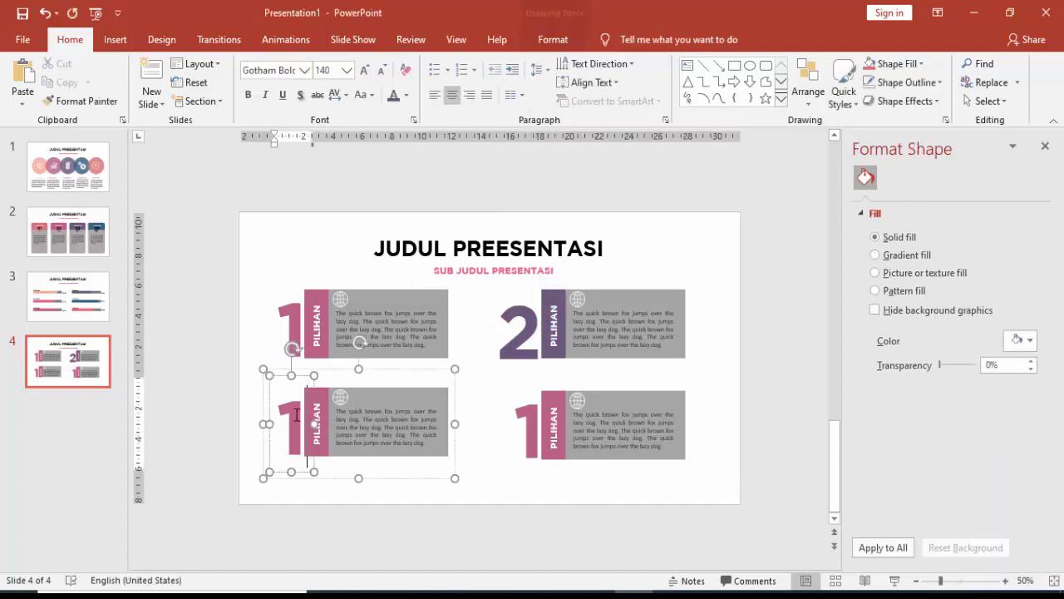
Ungroup the lower-left card, change its numeral 1 to 3, and nudge it beside its bar.
right_click(331, 369)
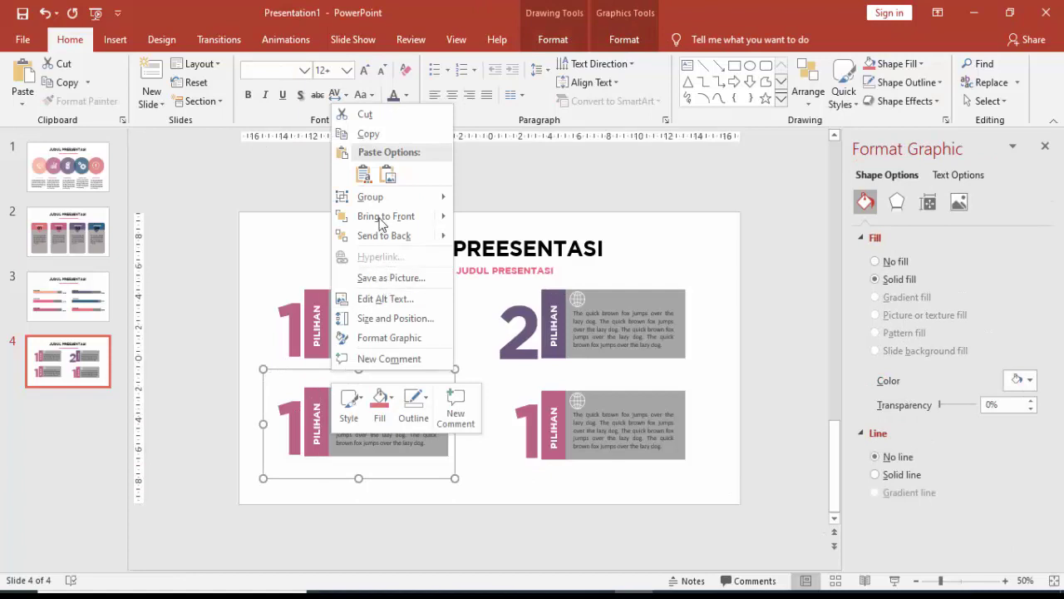
mouse_move(376, 198)
click(484, 239)
click(446, 499)
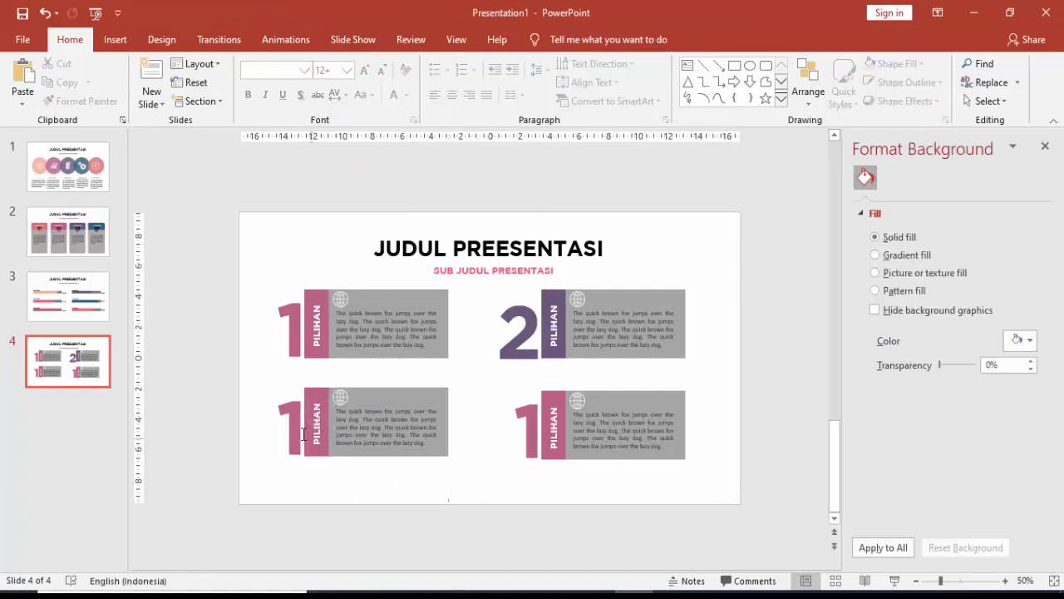
click(300, 427)
key(BackSpace)
text(3)
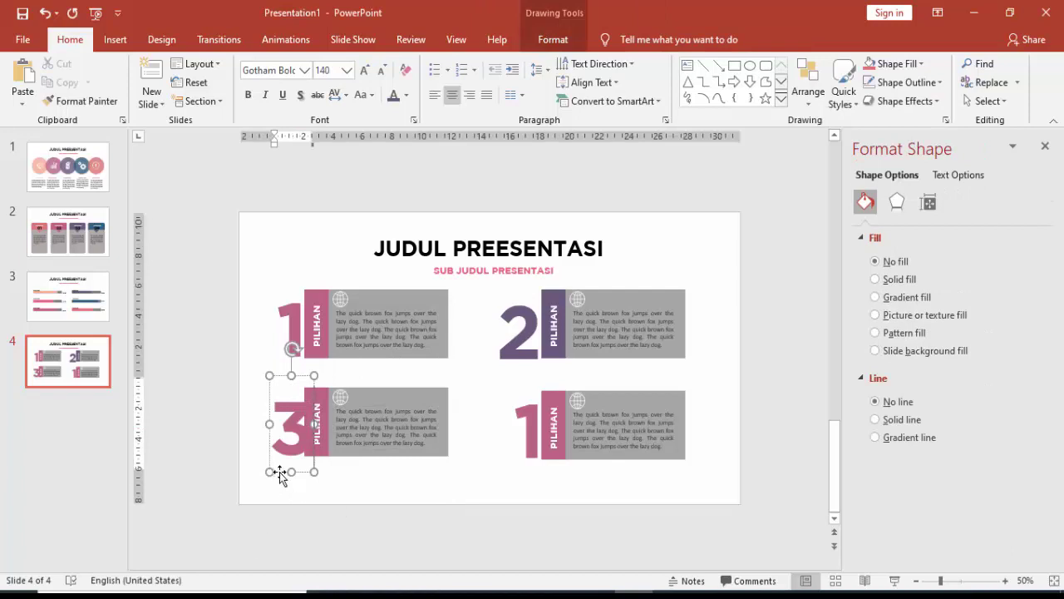
drag(280, 474, 271, 474)
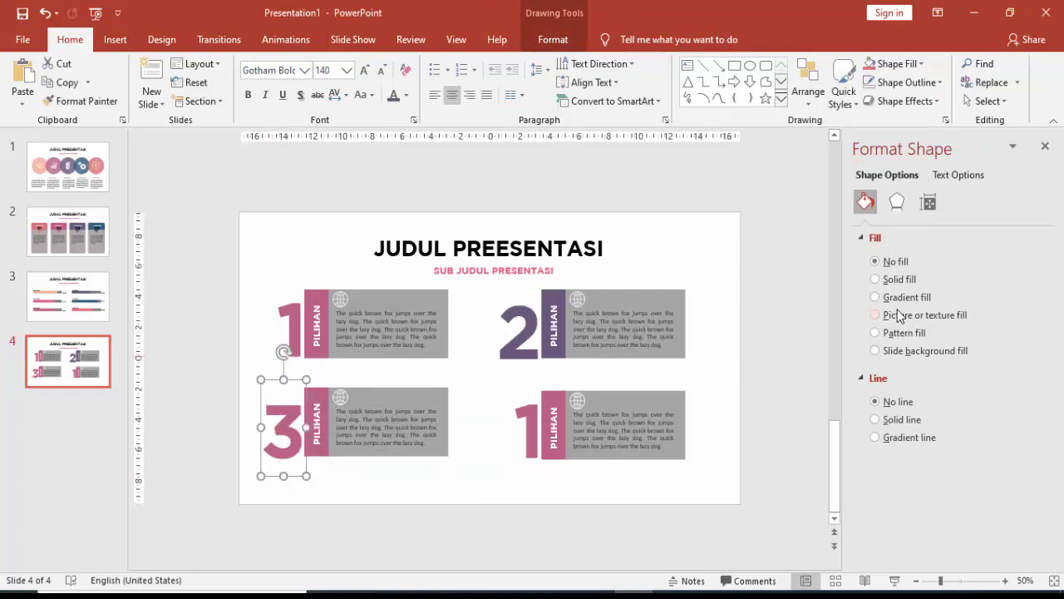
Colour the 3 and its PILIHAN bar dark blue.
click(405, 95)
click(431, 246)
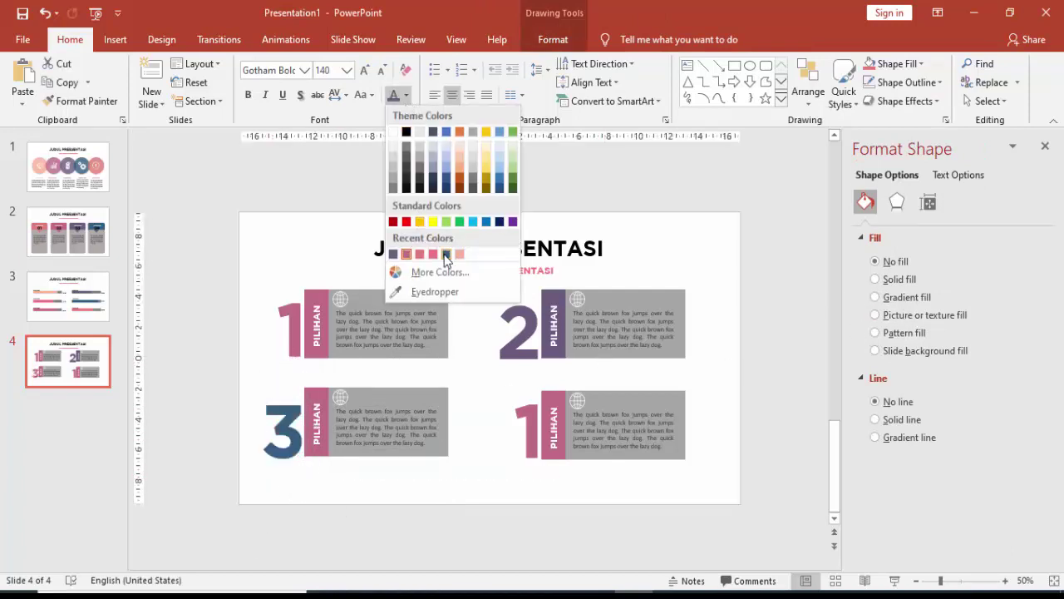
click(321, 398)
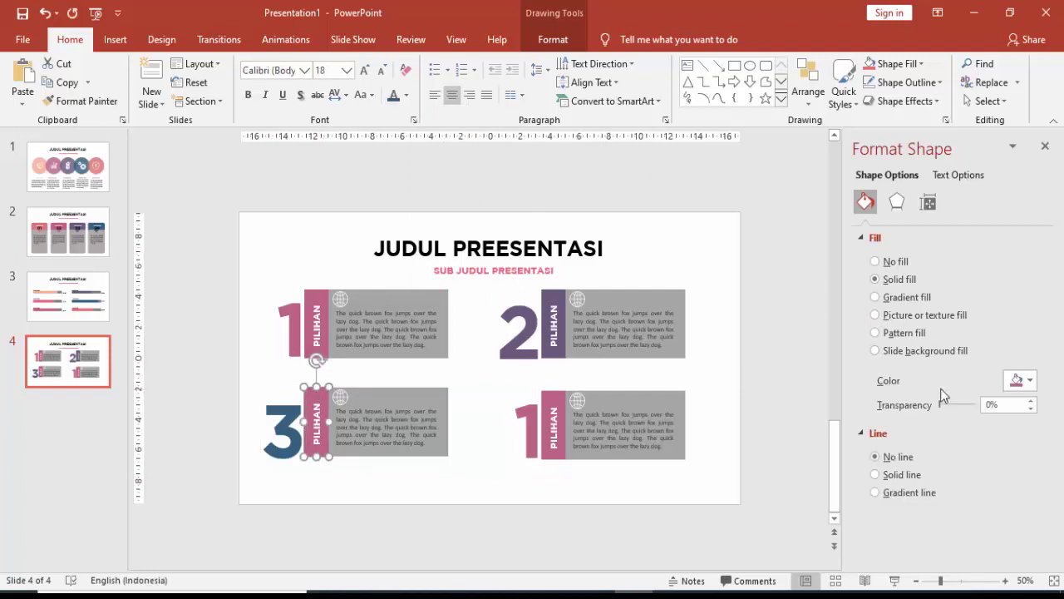
click(1023, 380)
click(937, 536)
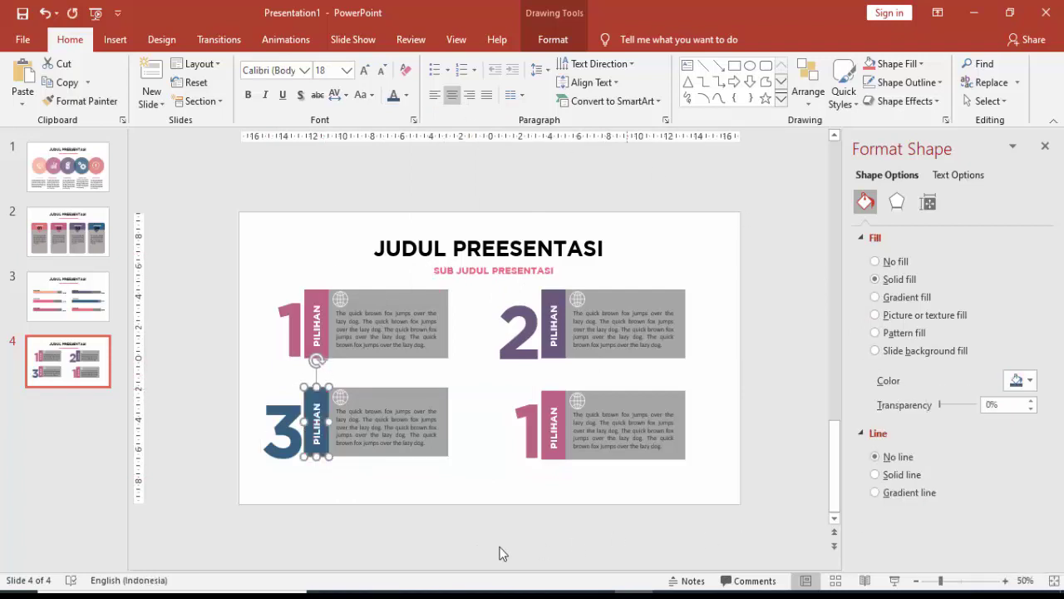
click(428, 522)
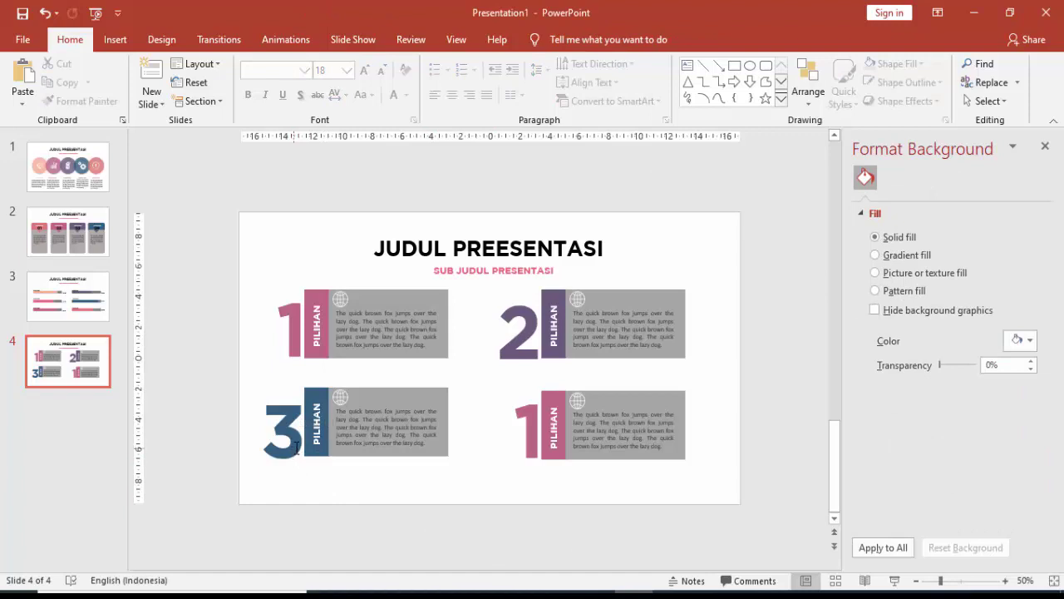
Ungroup the lower-right card, change its numeral 1 to 4, and nudge it beside its bar.
click(580, 463)
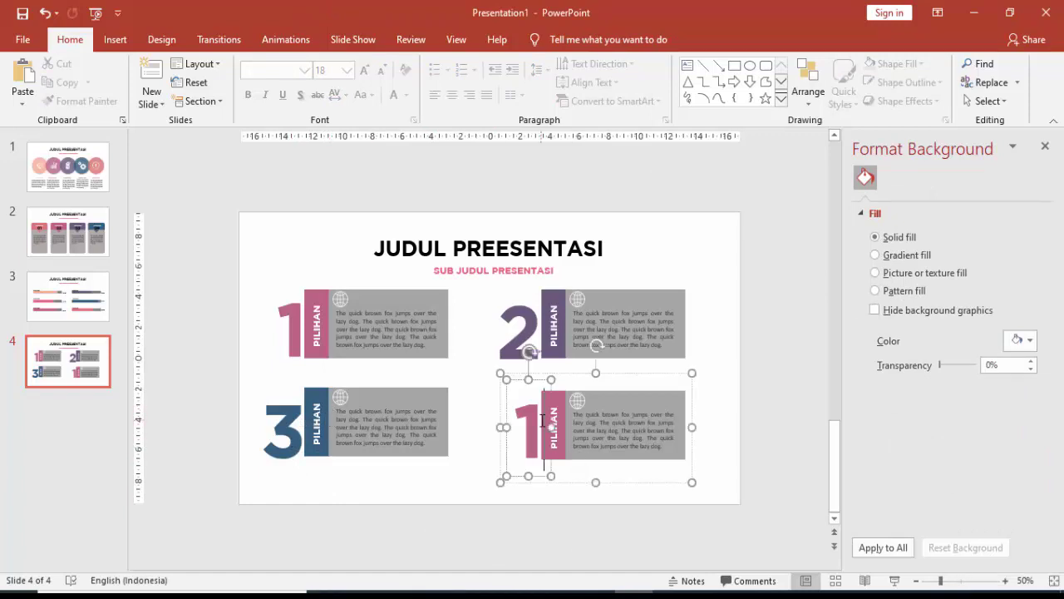
click(577, 374)
right_click(580, 374)
mouse_move(657, 198)
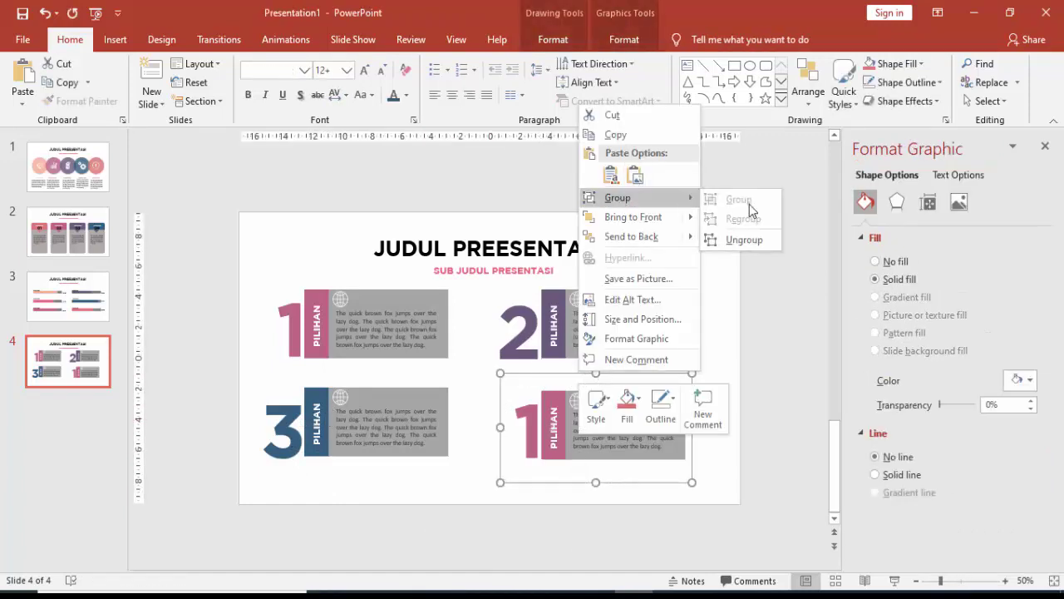
click(744, 240)
click(731, 349)
click(538, 425)
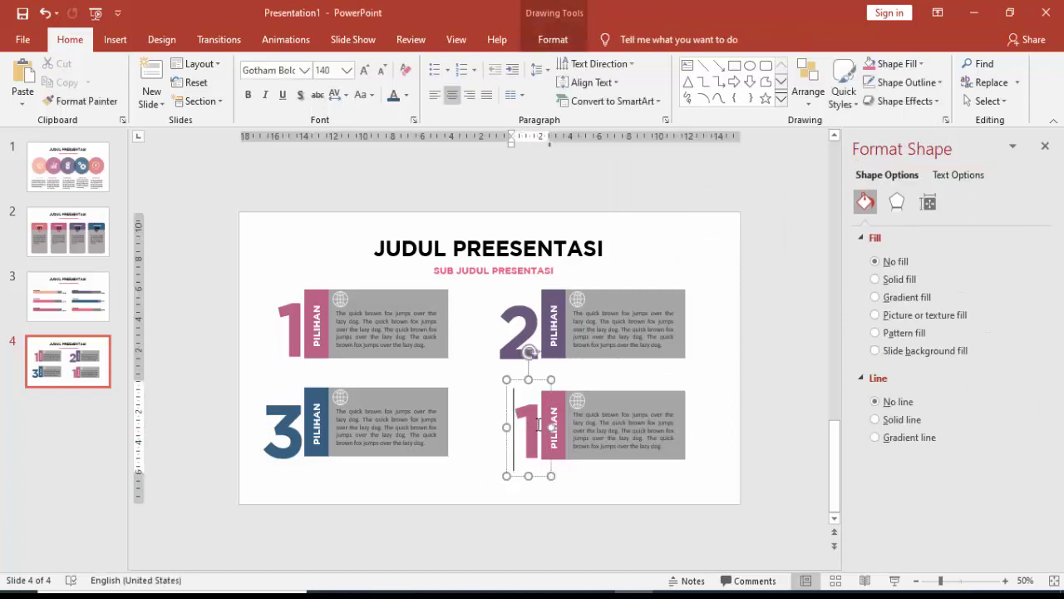
key(Delete)
text(4)
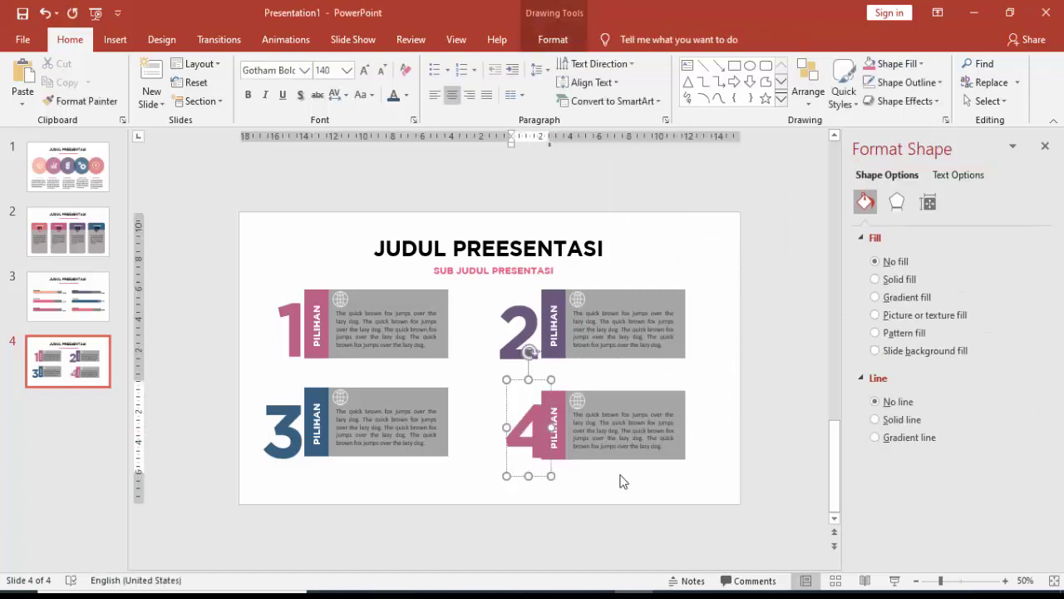
drag(508, 406, 496, 406)
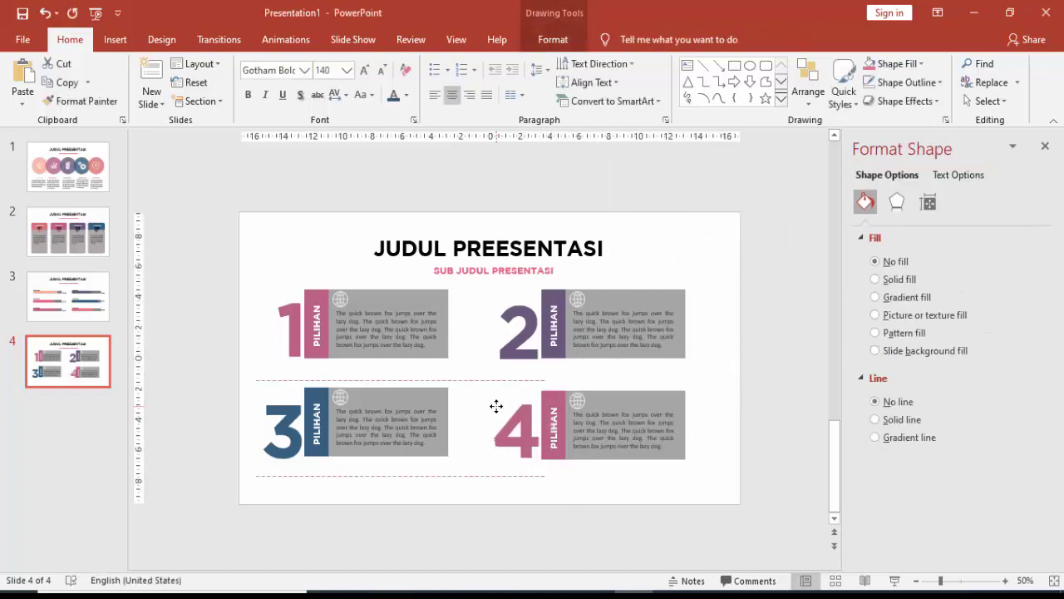
Colour the 4 salmon pink and fill its PILIHAN bar with the matching coral pink recent colour.
click(407, 95)
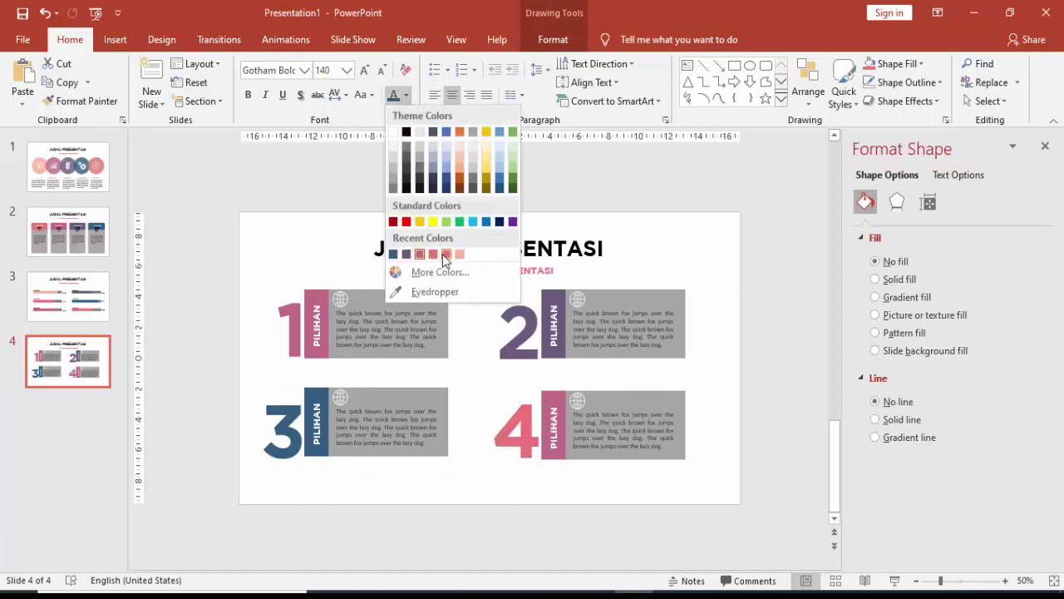
click(447, 254)
click(555, 399)
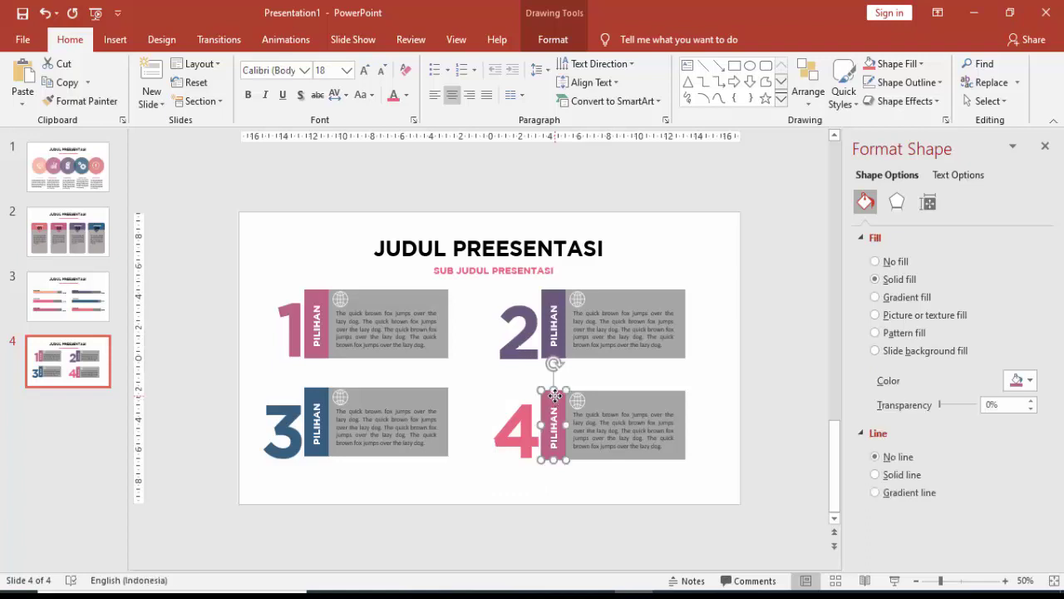
click(1018, 383)
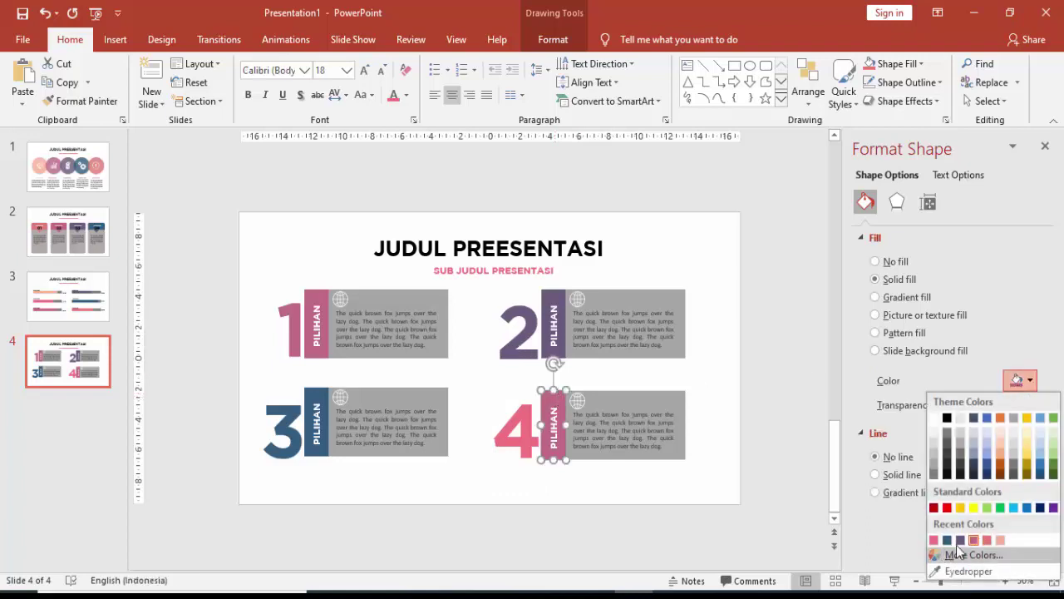
click(987, 540)
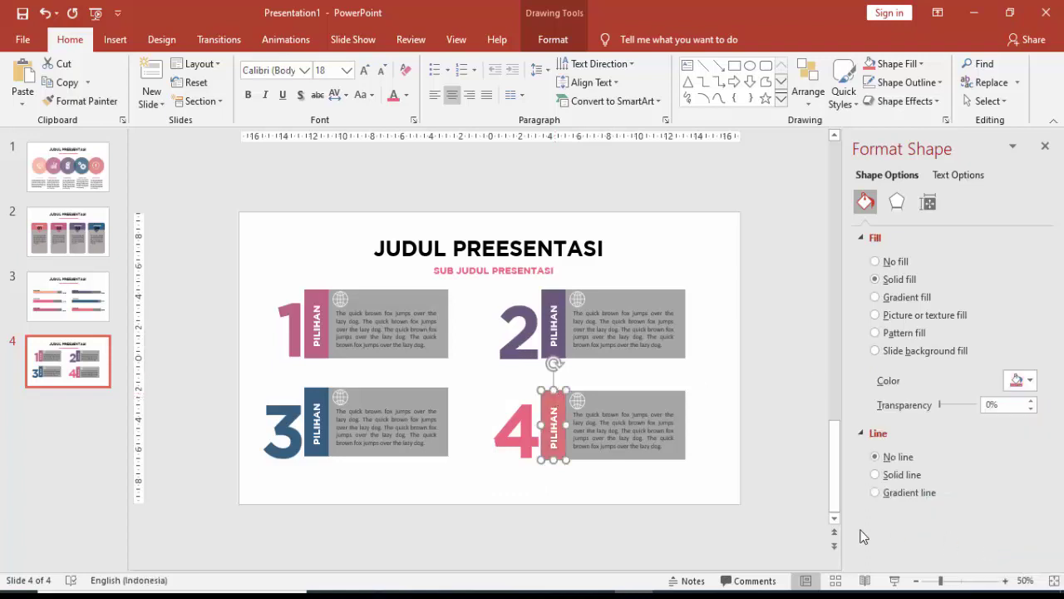
click(1016, 381)
click(947, 540)
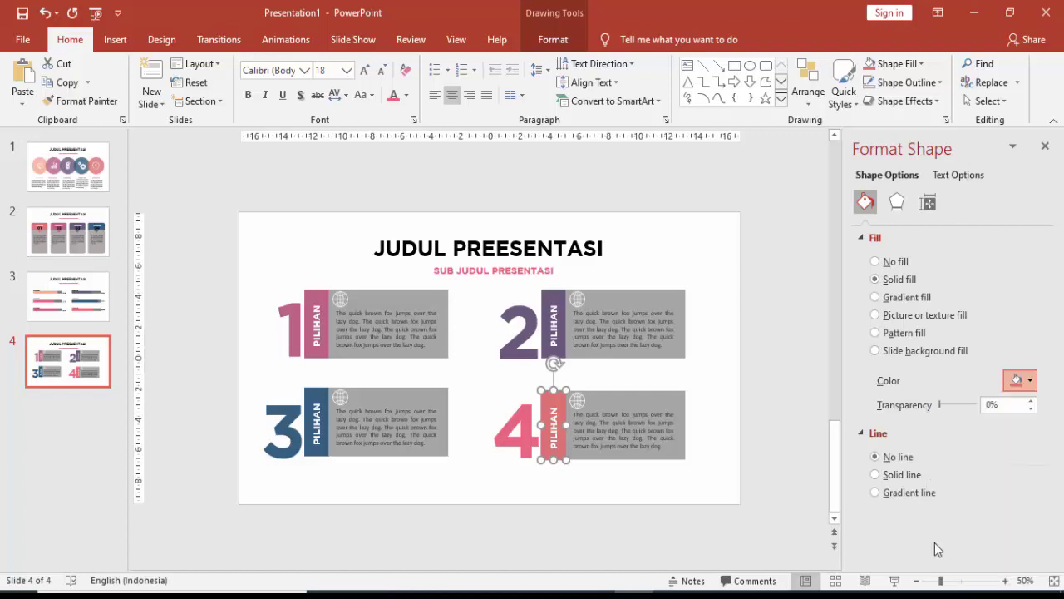
click(697, 493)
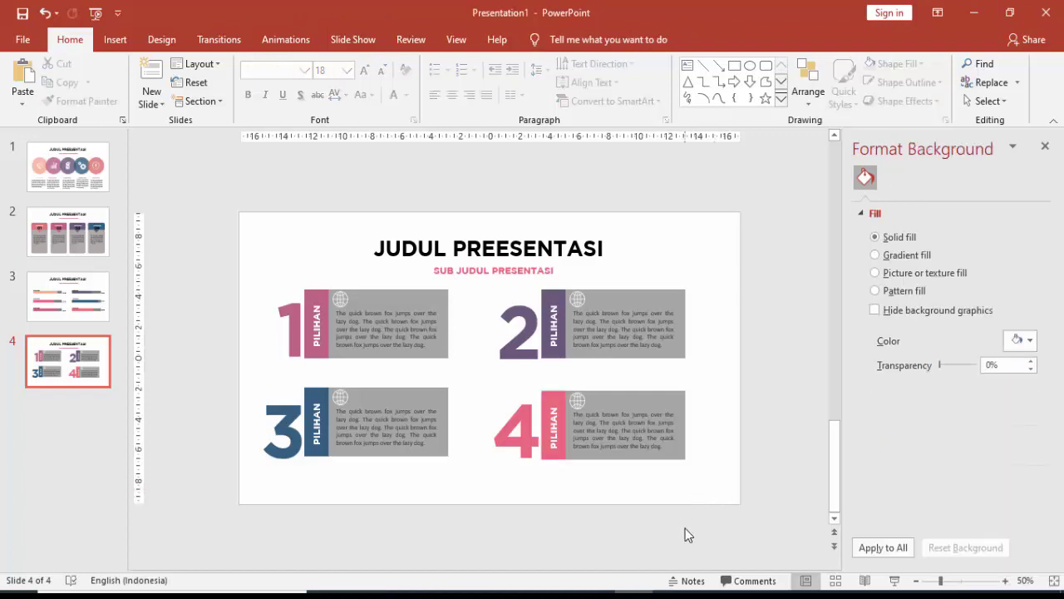
Preview slide 4 as a full-screen show, then return to slide 1 and close the background formatting panel.
click(895, 582)
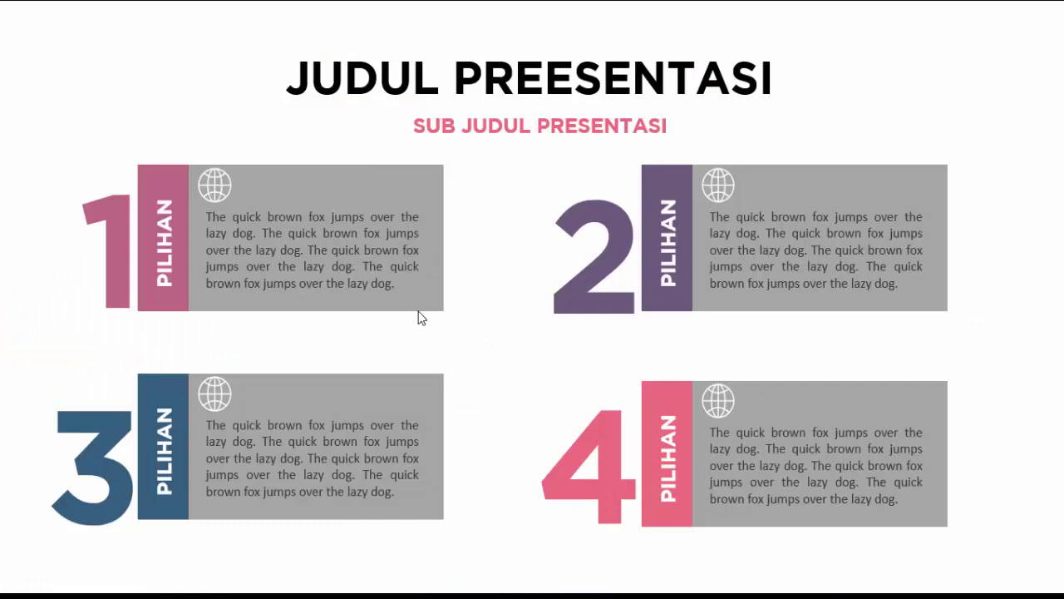
key(Escape)
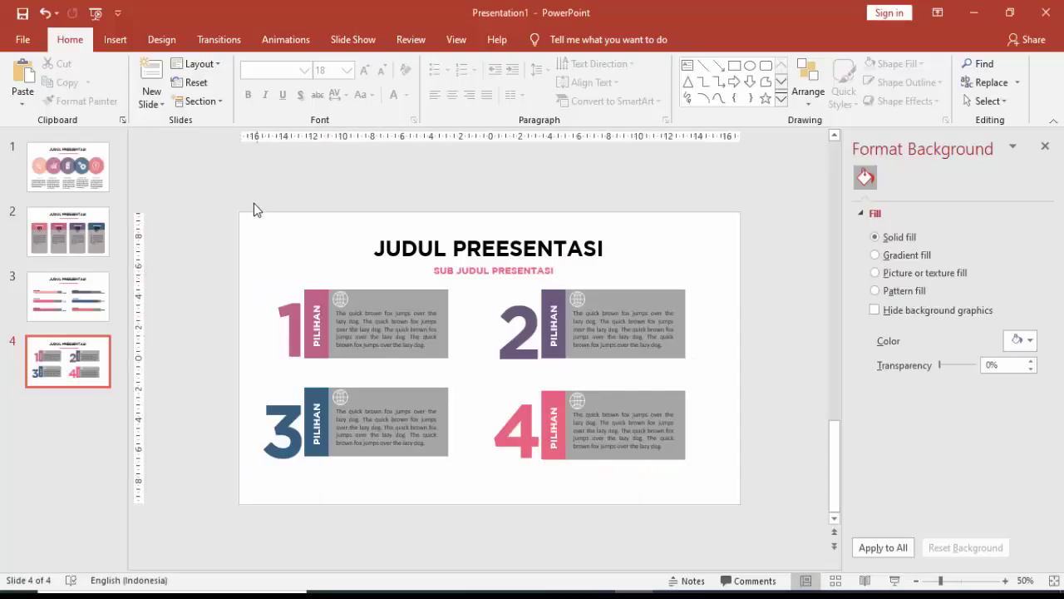
click(79, 170)
click(83, 237)
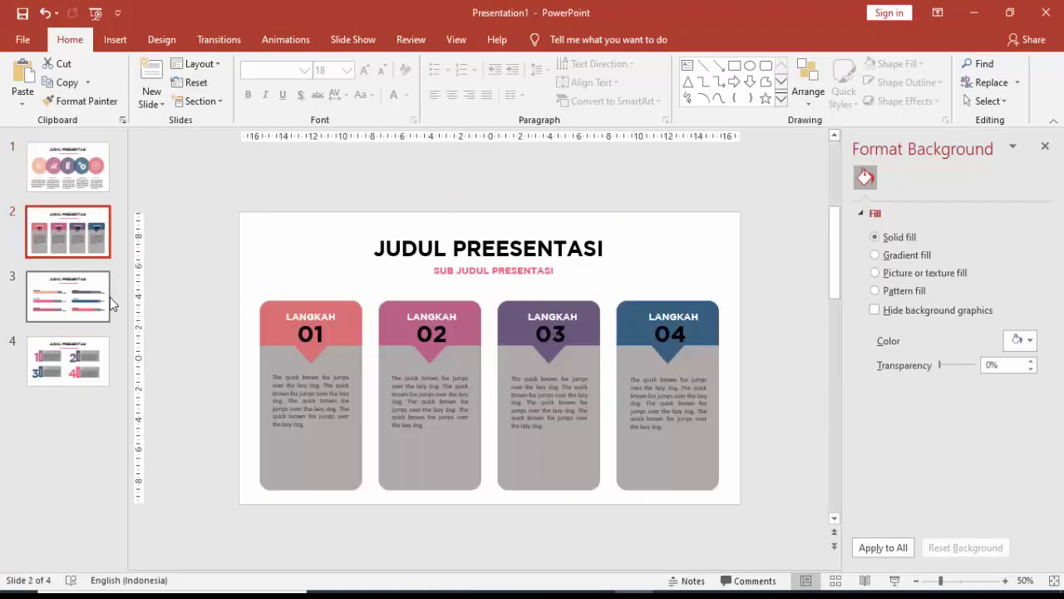
click(106, 301)
click(79, 361)
click(84, 170)
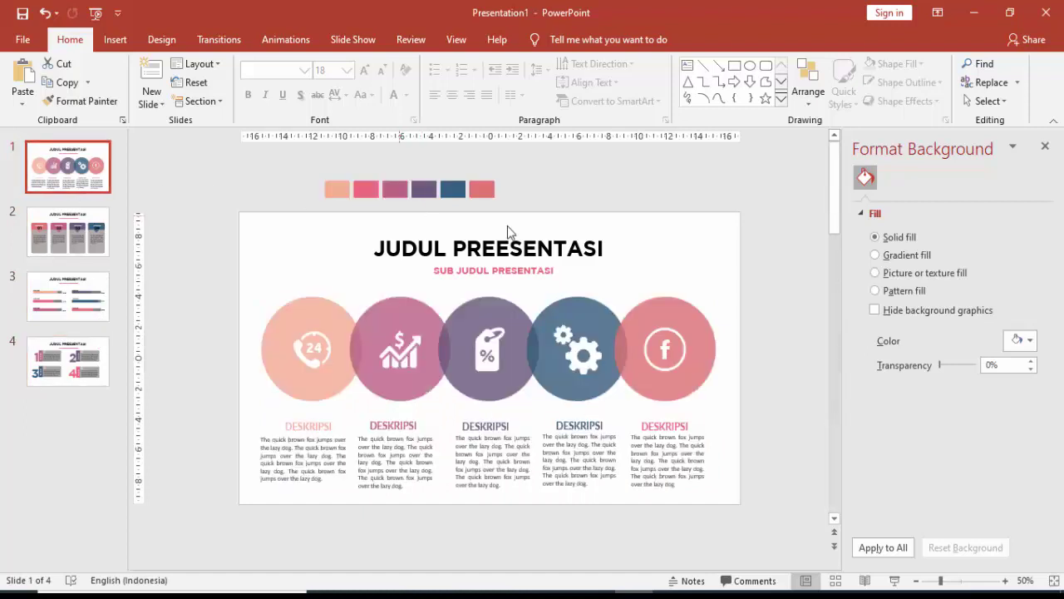
click(1046, 149)
Open the Animation Pane and give the JUDUL PREESENTASI title a Fly In entrance from the top.
click(283, 42)
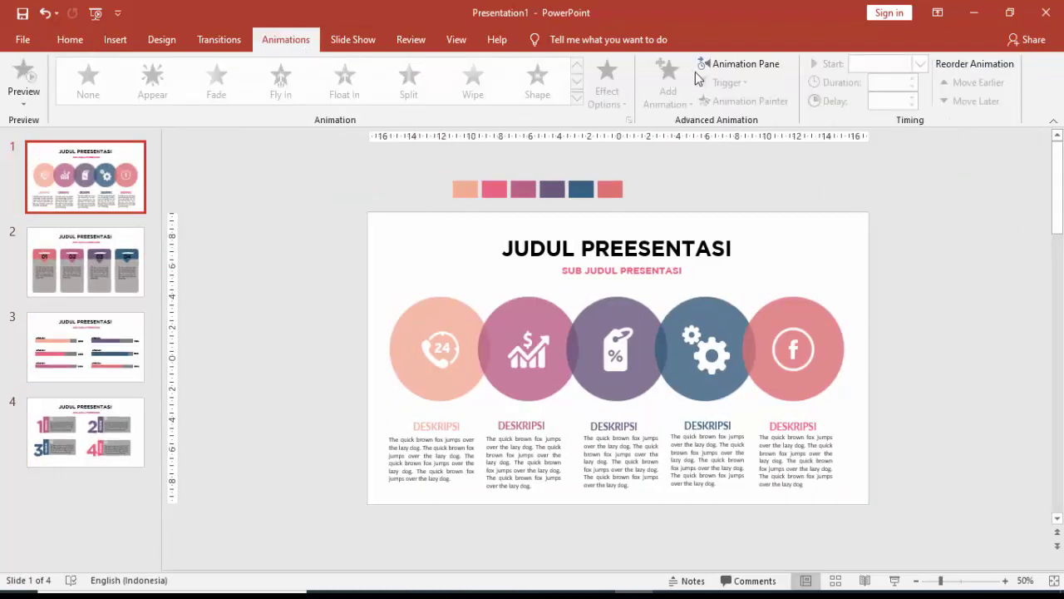
click(729, 67)
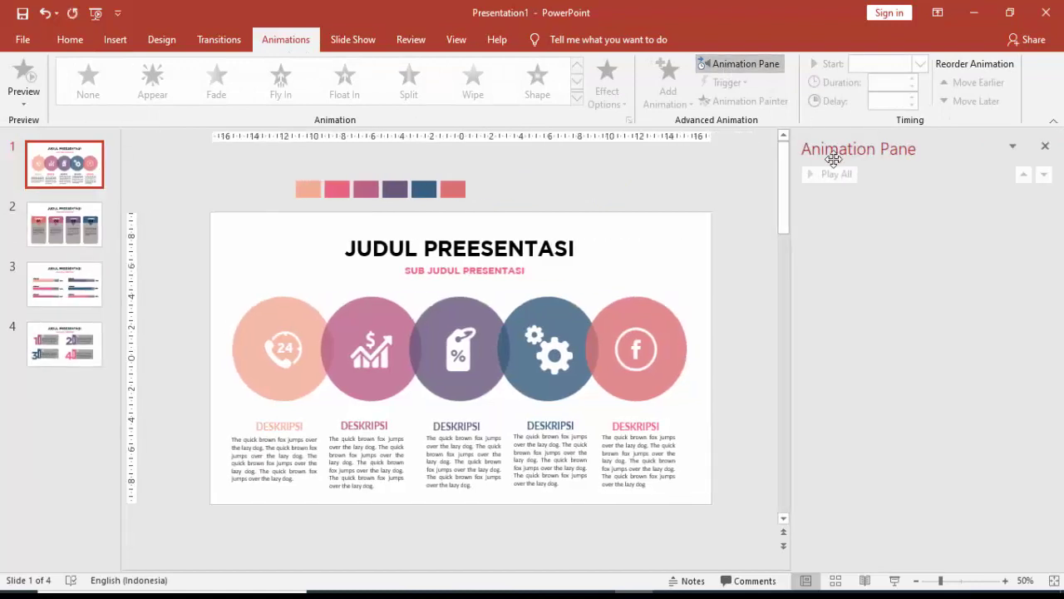
click(483, 261)
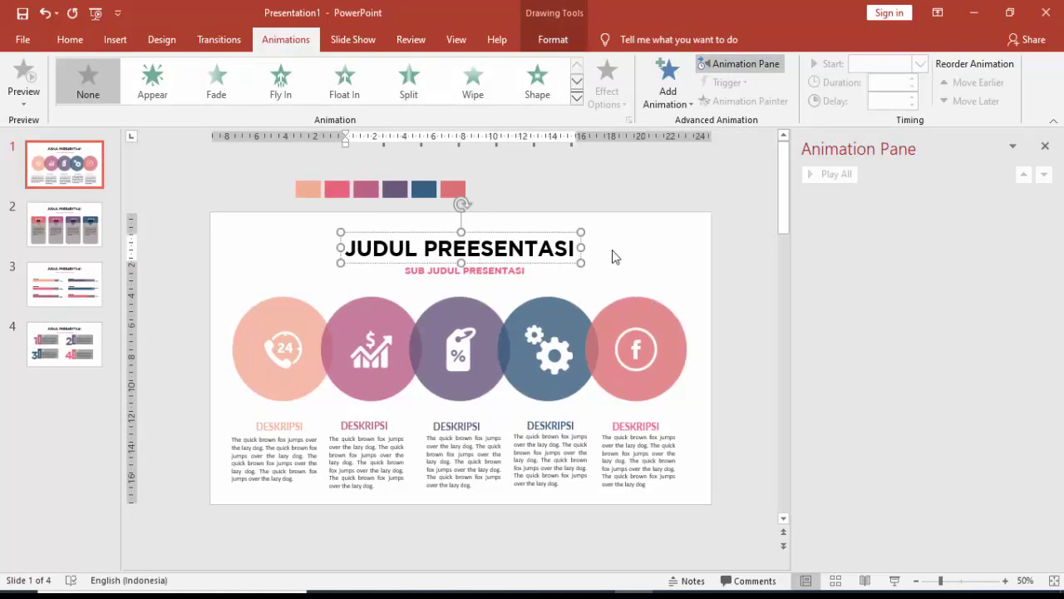
click(687, 88)
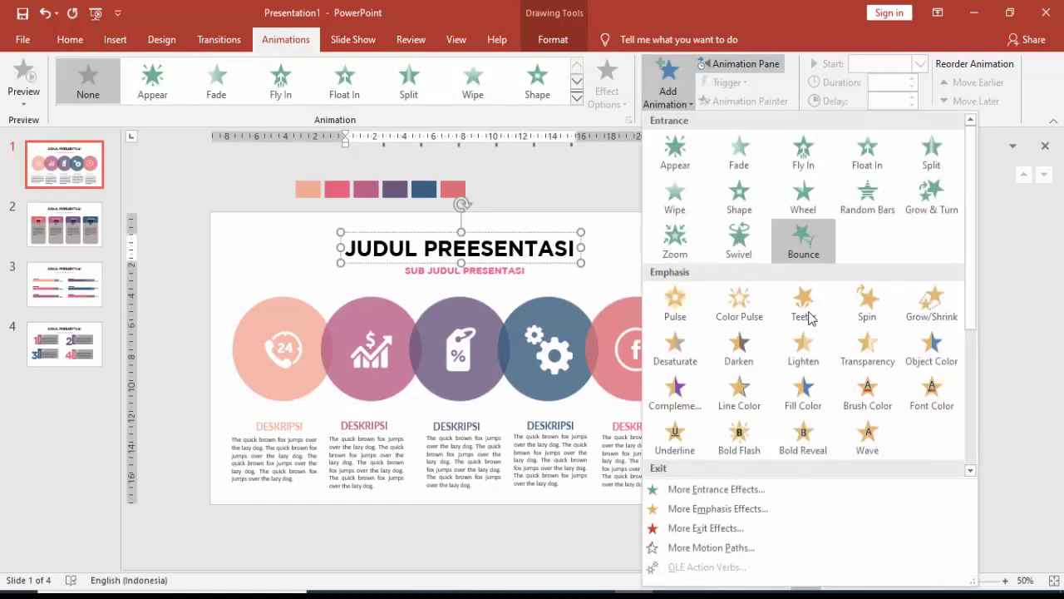
click(805, 163)
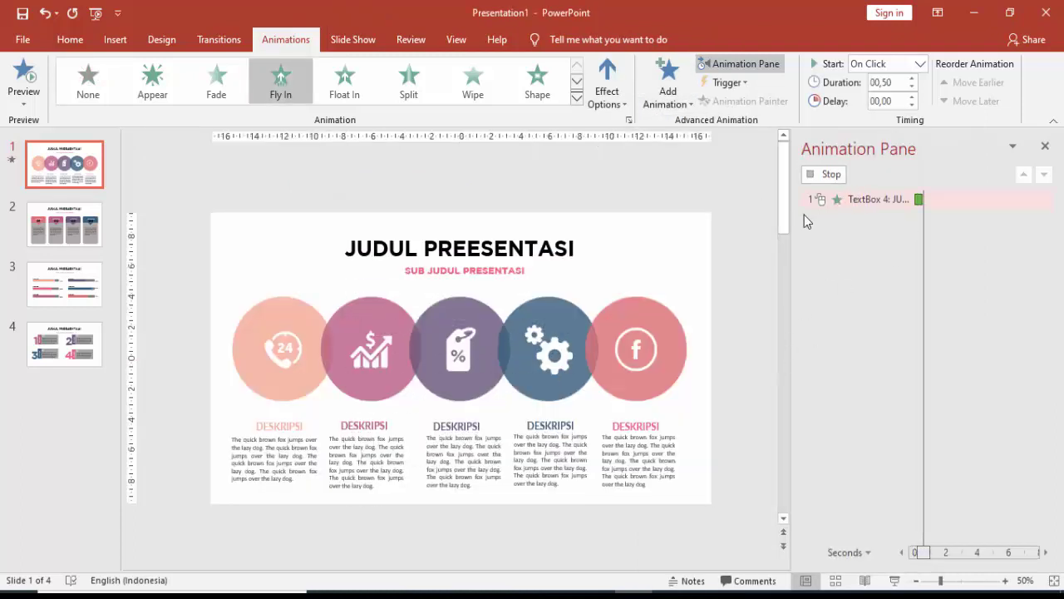
click(607, 90)
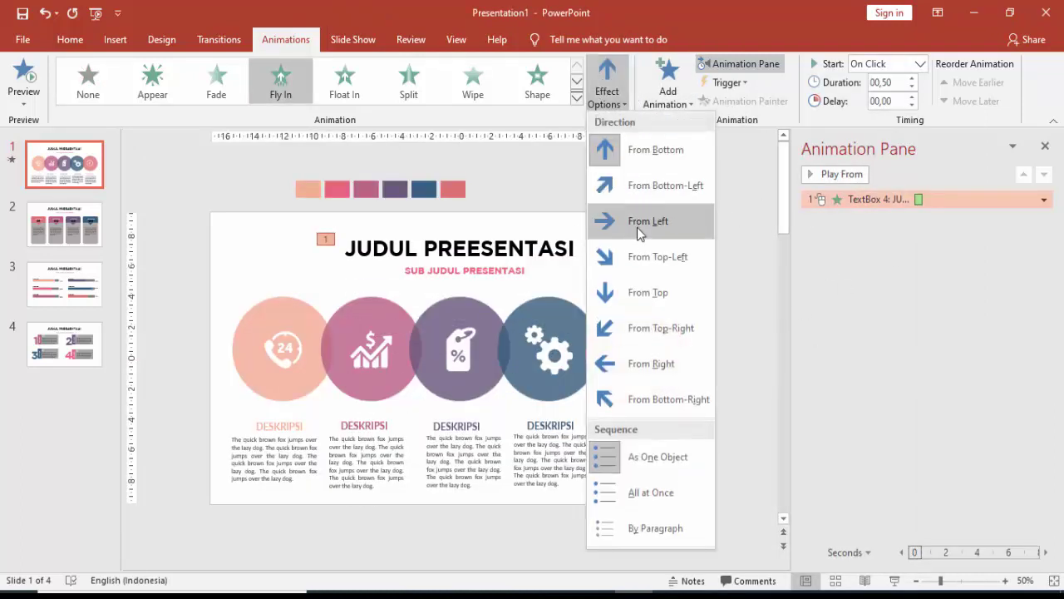
click(625, 292)
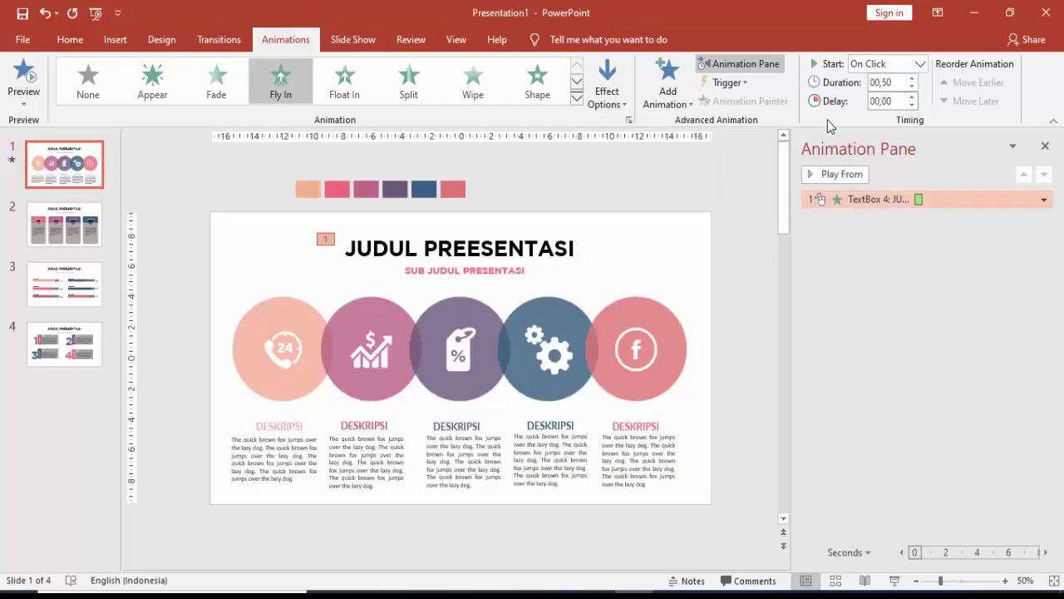
click(497, 269)
Give the subtitle a Fly In entrance from the left, starting After Previous.
key(Escape)
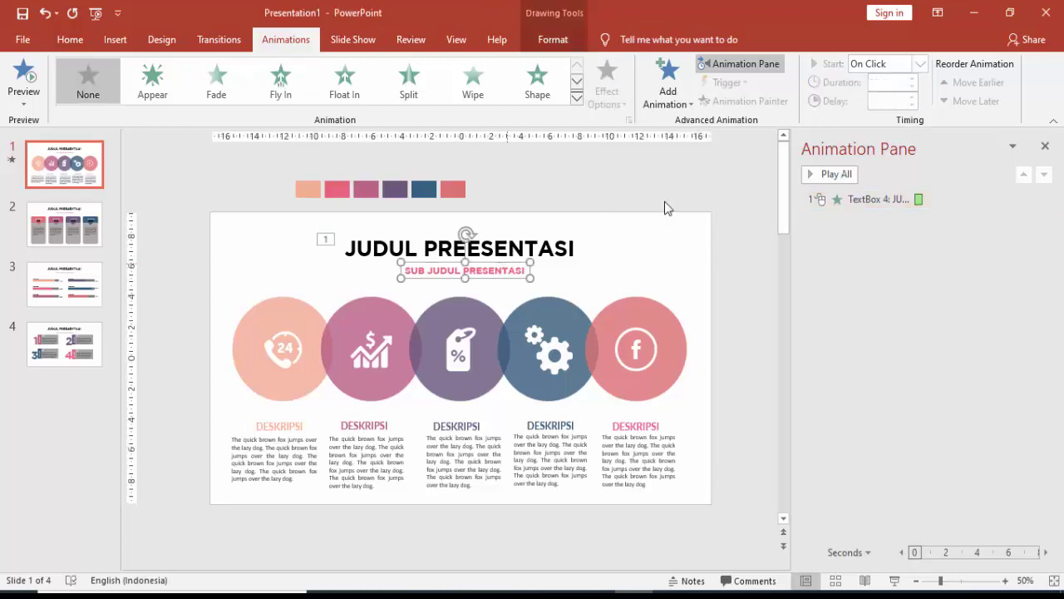
click(682, 93)
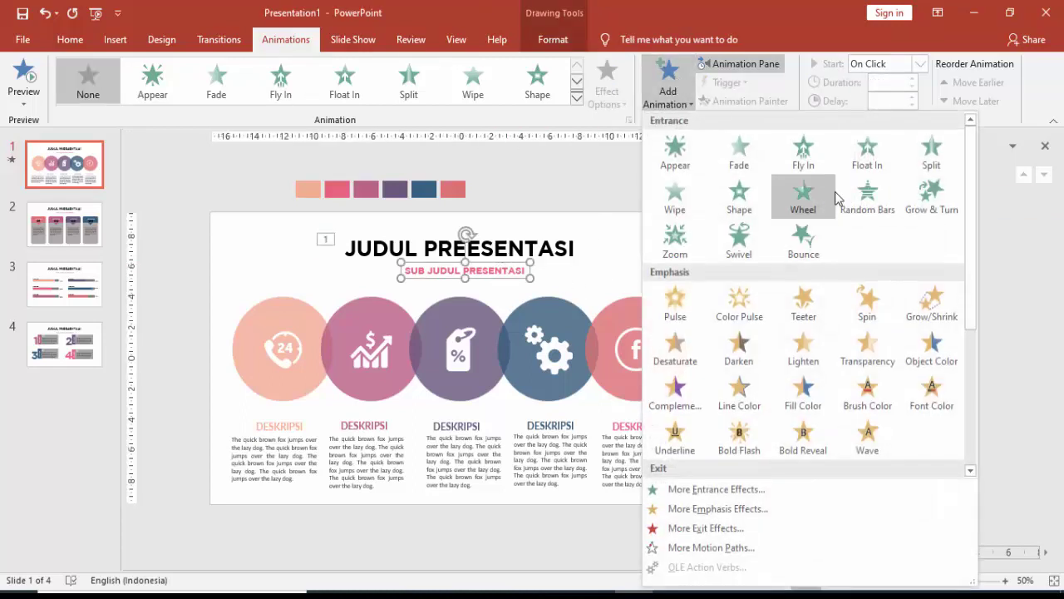
click(794, 159)
click(810, 173)
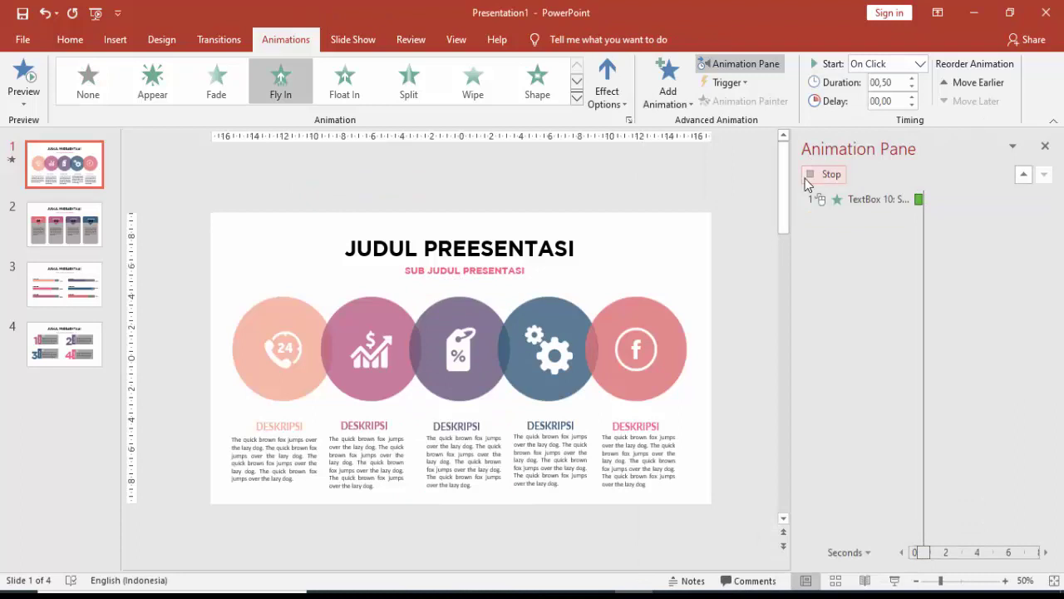
click(610, 76)
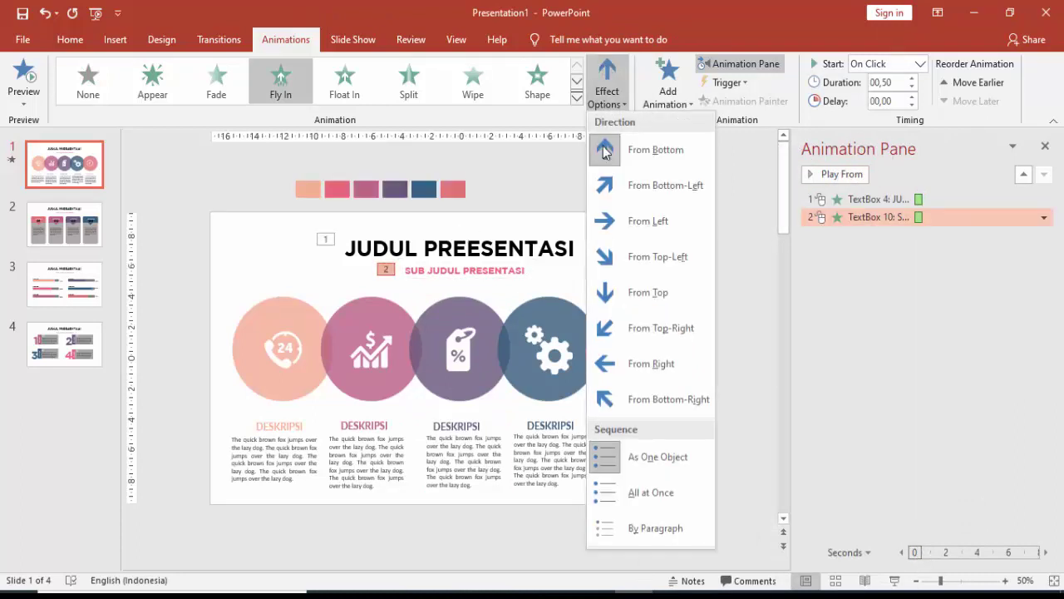
click(630, 220)
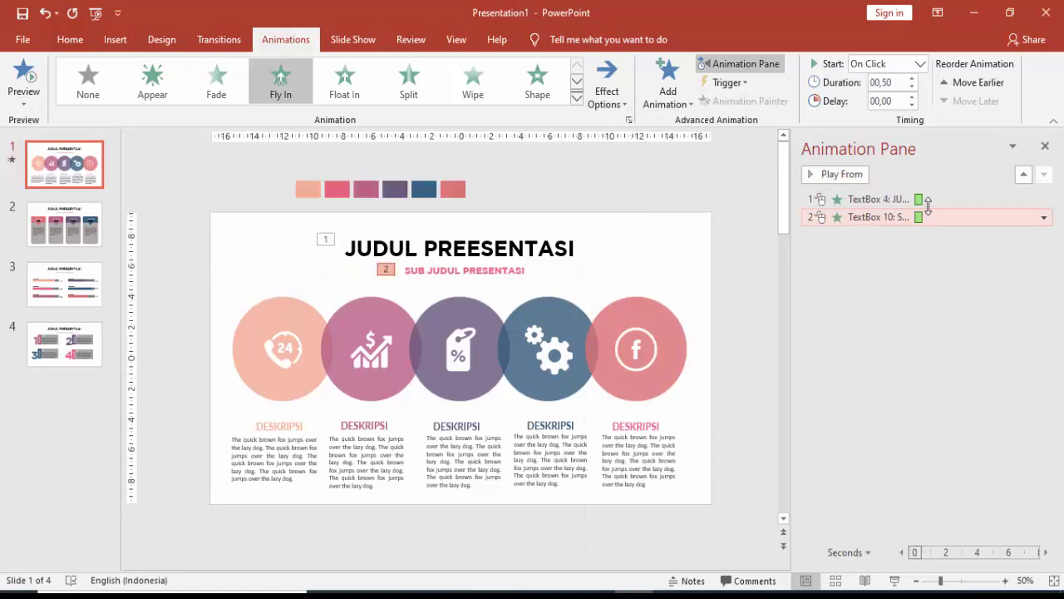
click(919, 64)
click(881, 113)
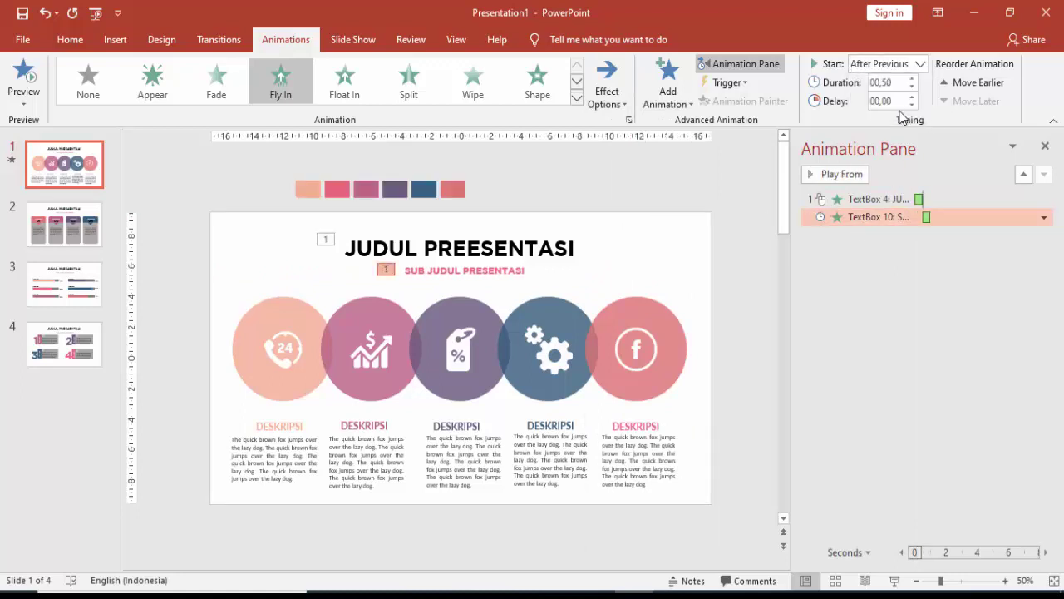
Set the subtitle's fly-in Smooth end to 0,18 sec.
right_click(934, 218)
click(915, 220)
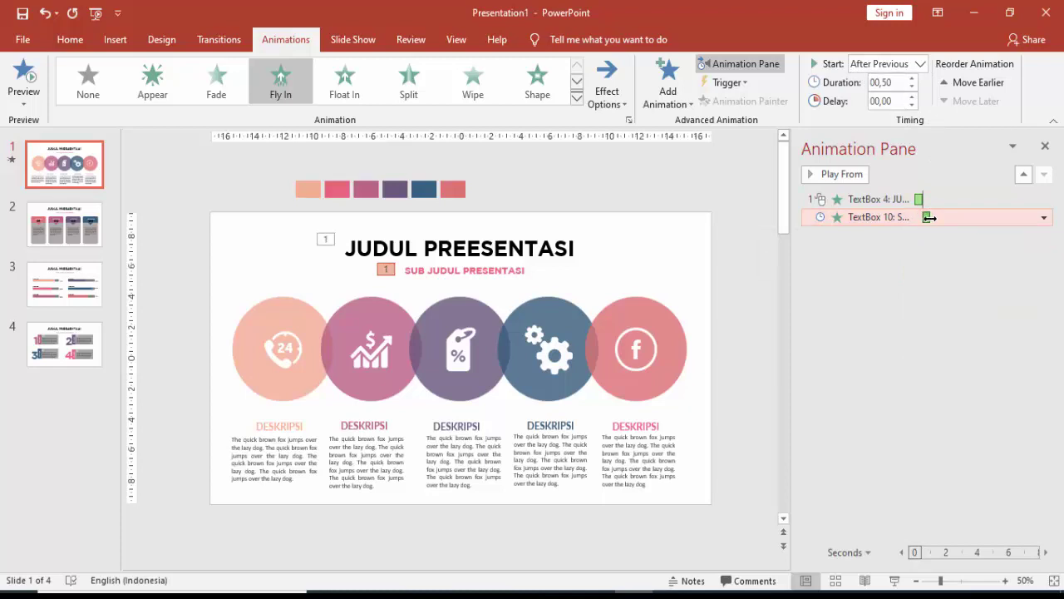
right_click(929, 217)
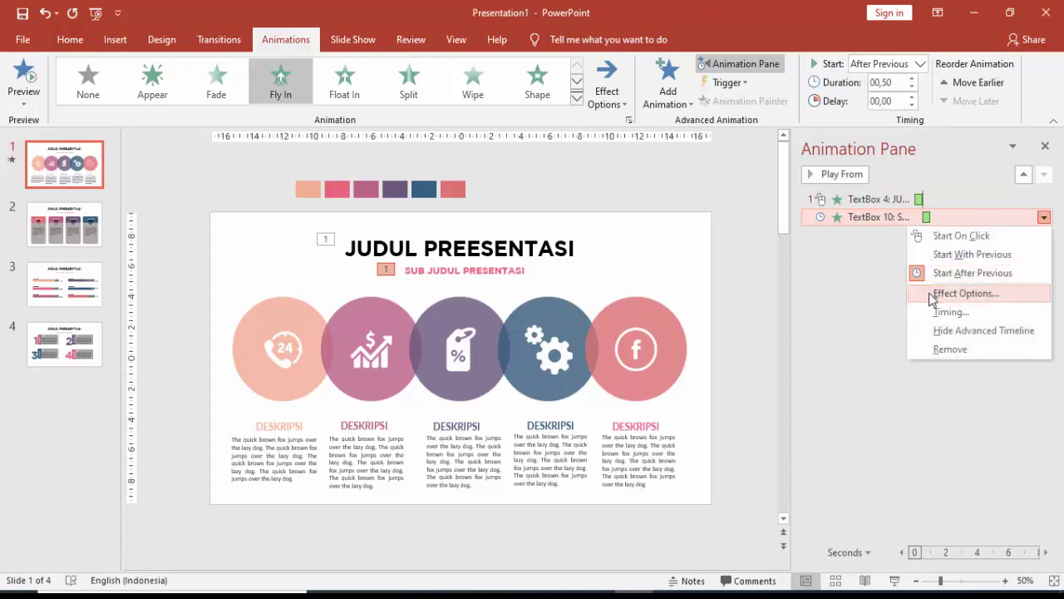
click(964, 293)
drag(494, 272, 521, 274)
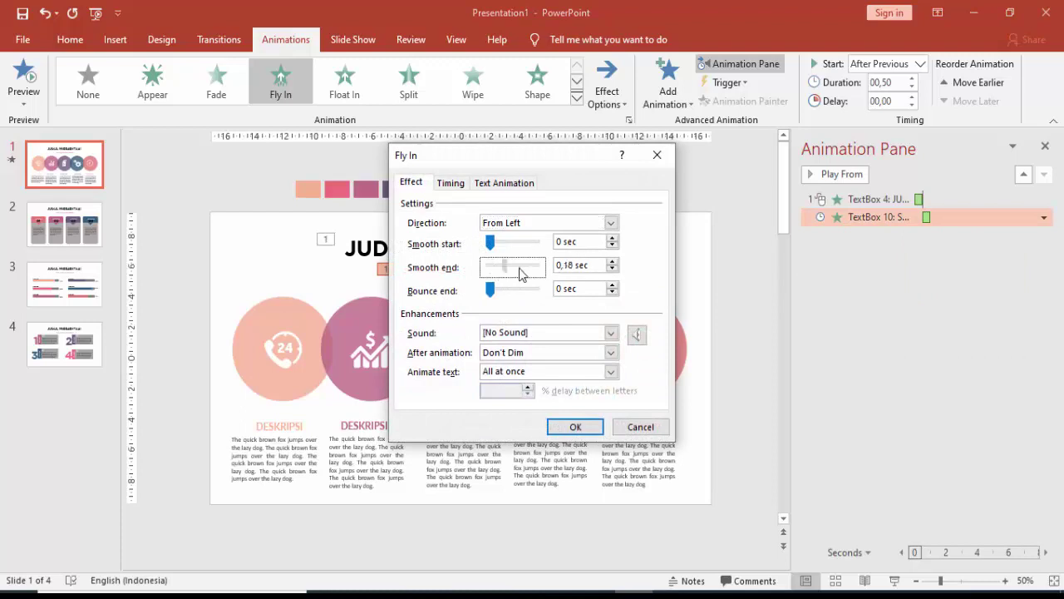
click(576, 428)
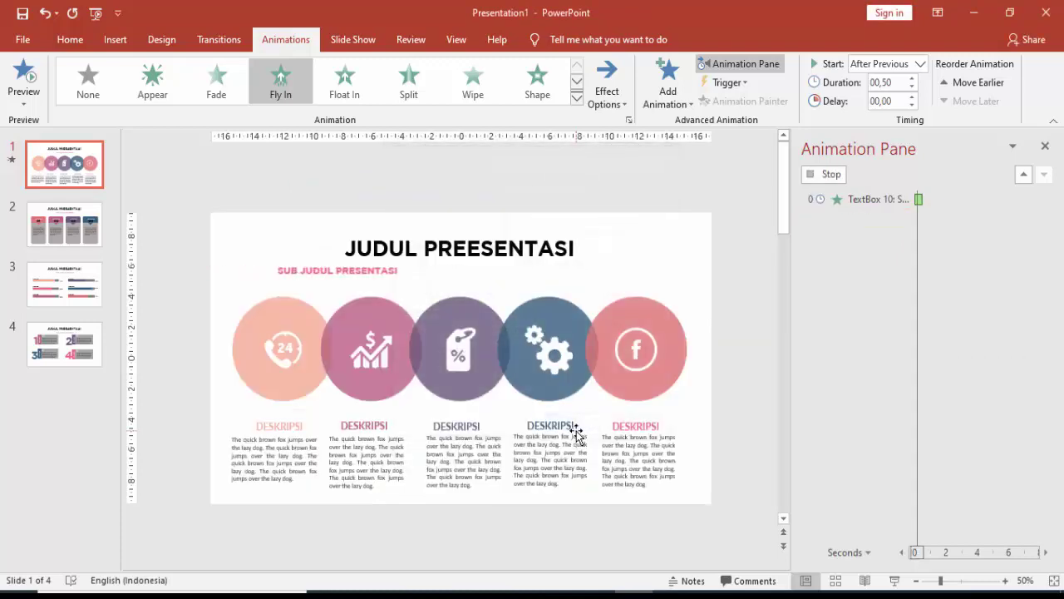
Raise the Smooth end on the title's fly-in as well.
click(567, 242)
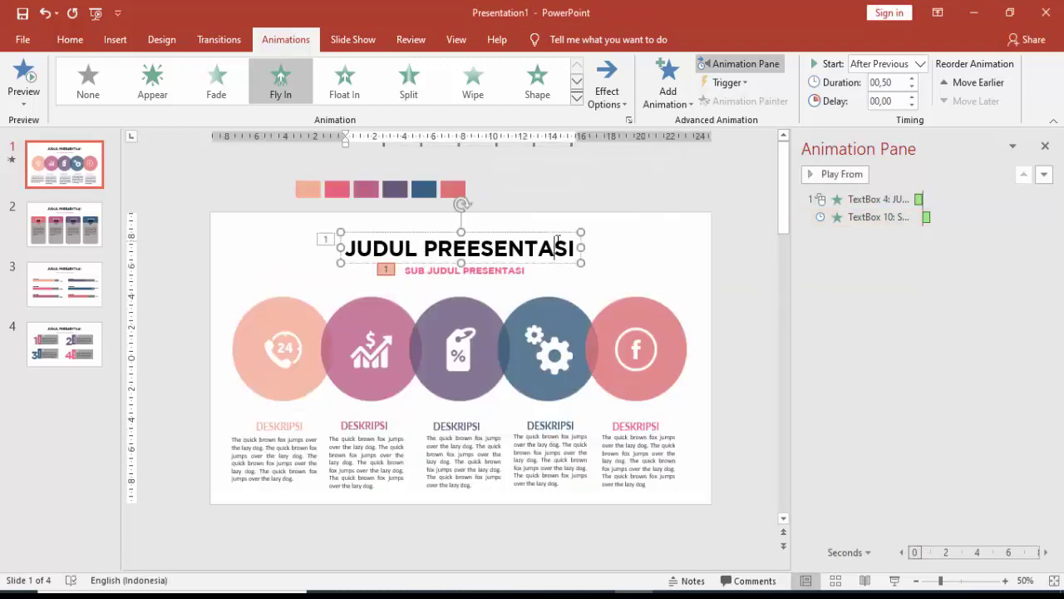
right_click(908, 204)
click(934, 277)
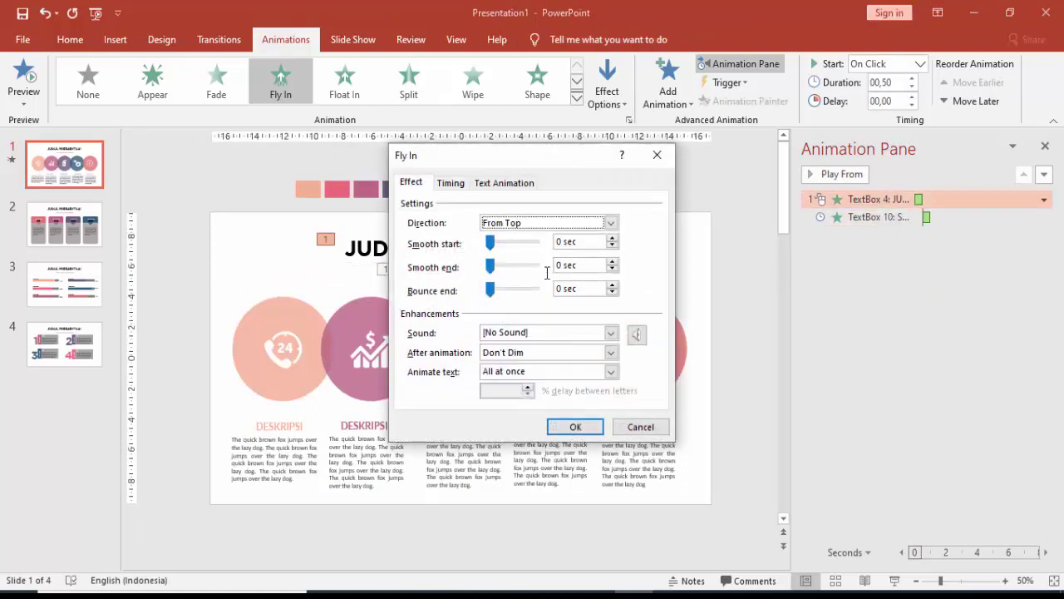
drag(503, 265, 540, 265)
click(575, 427)
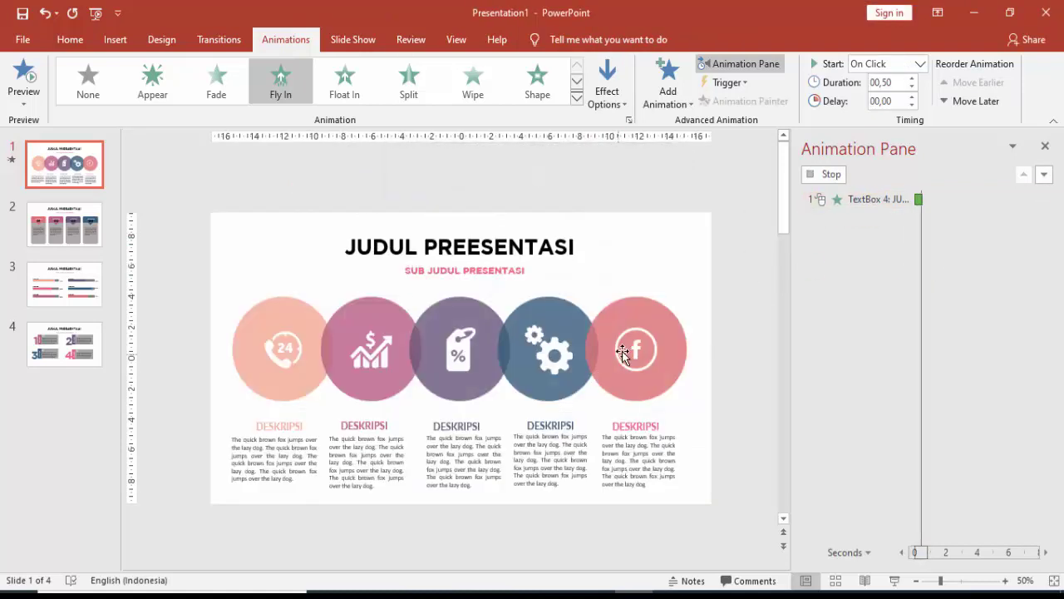
click(285, 328)
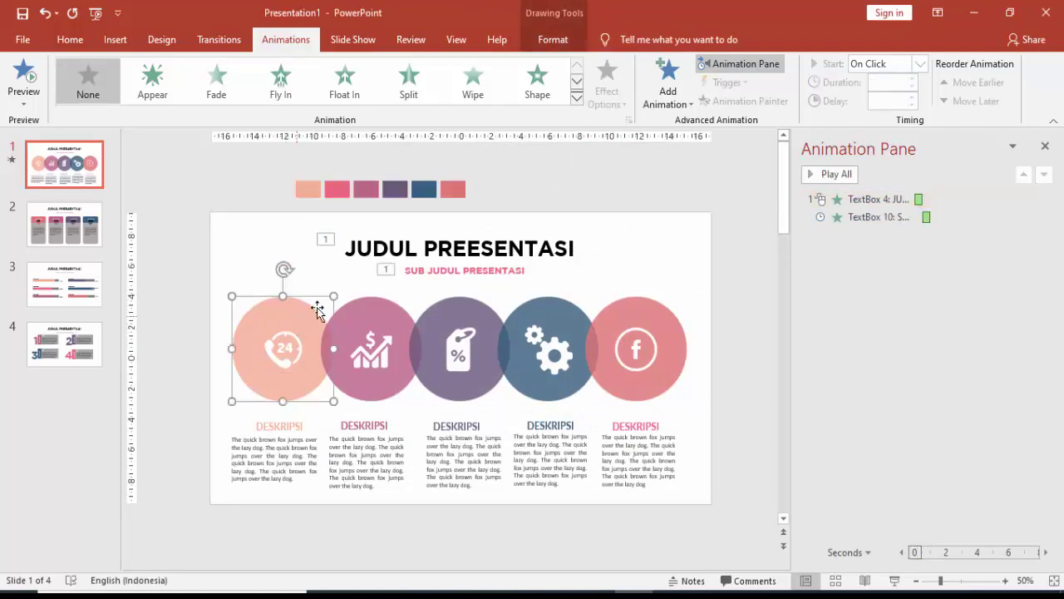
Give the first circle a Zoom entrance.
click(668, 87)
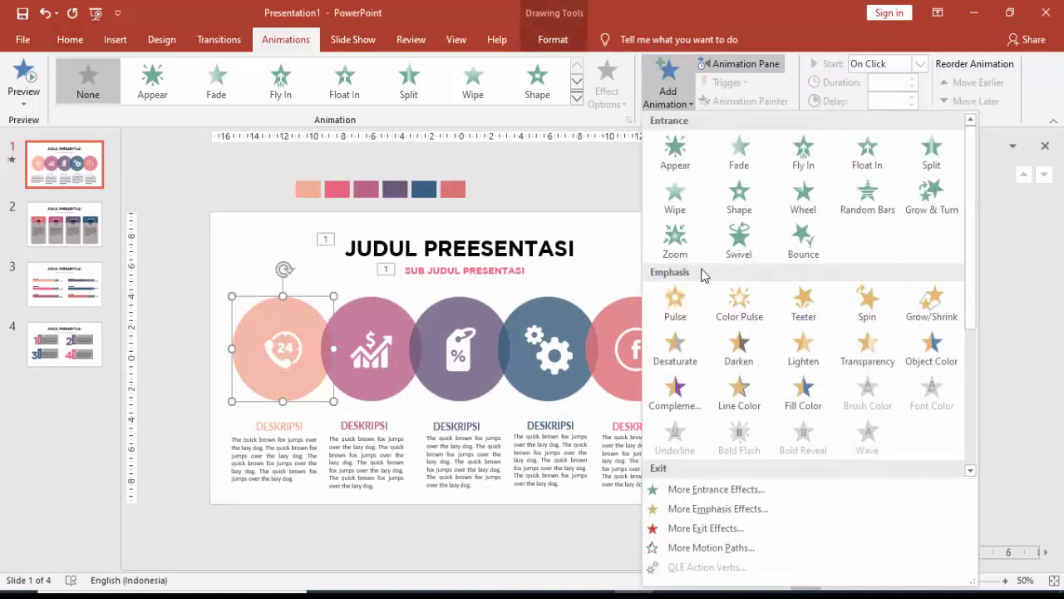
click(661, 247)
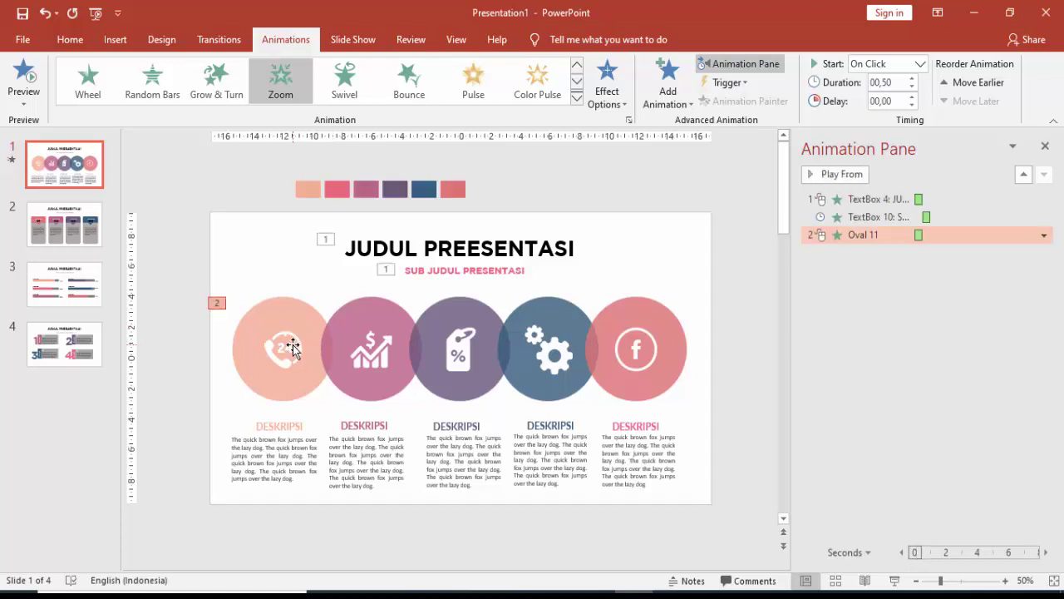
click(295, 341)
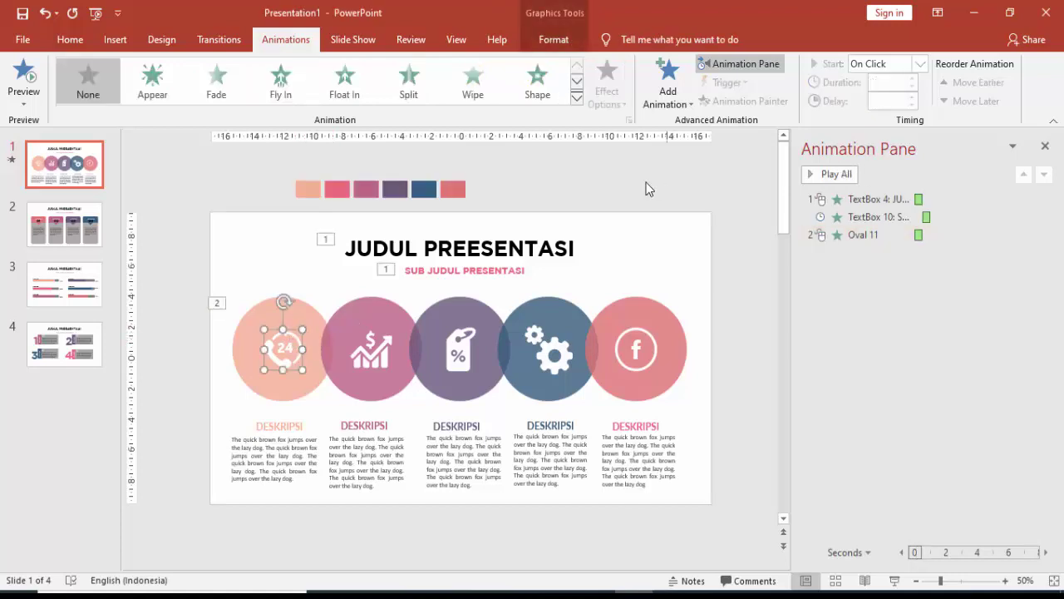
click(840, 237)
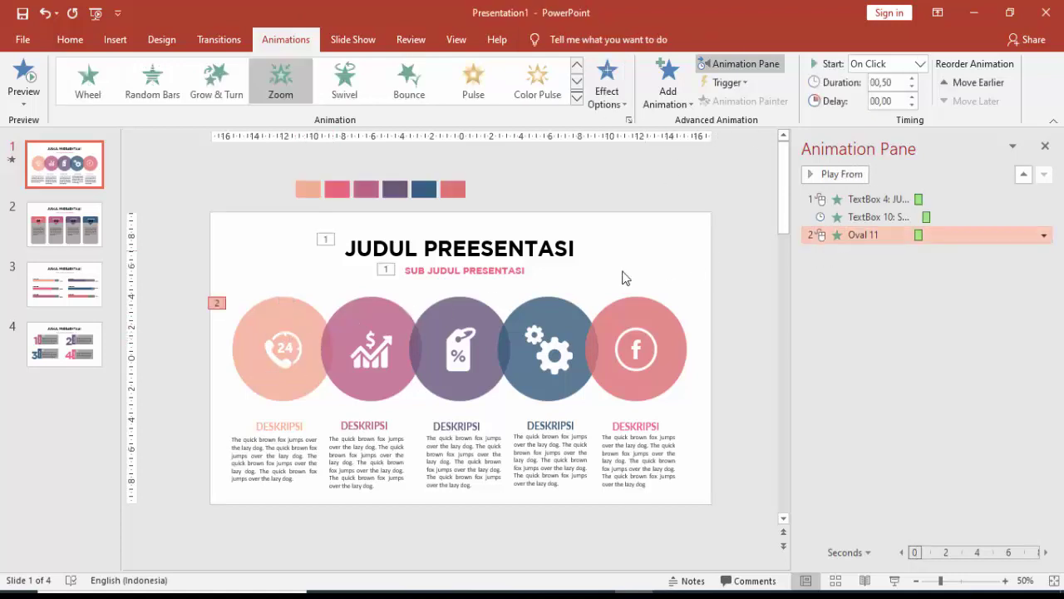
click(270, 336)
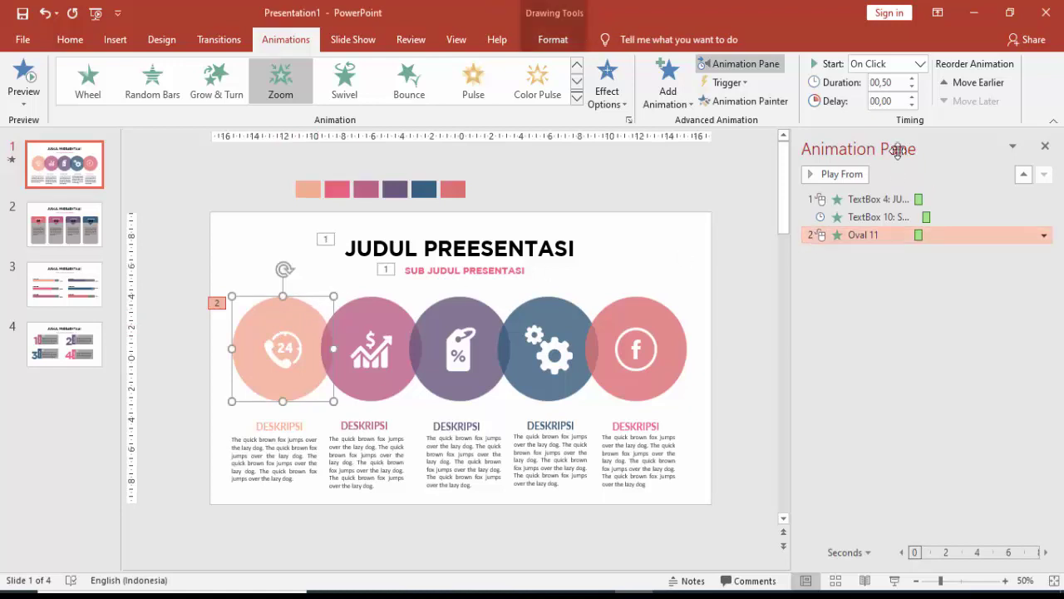
click(919, 64)
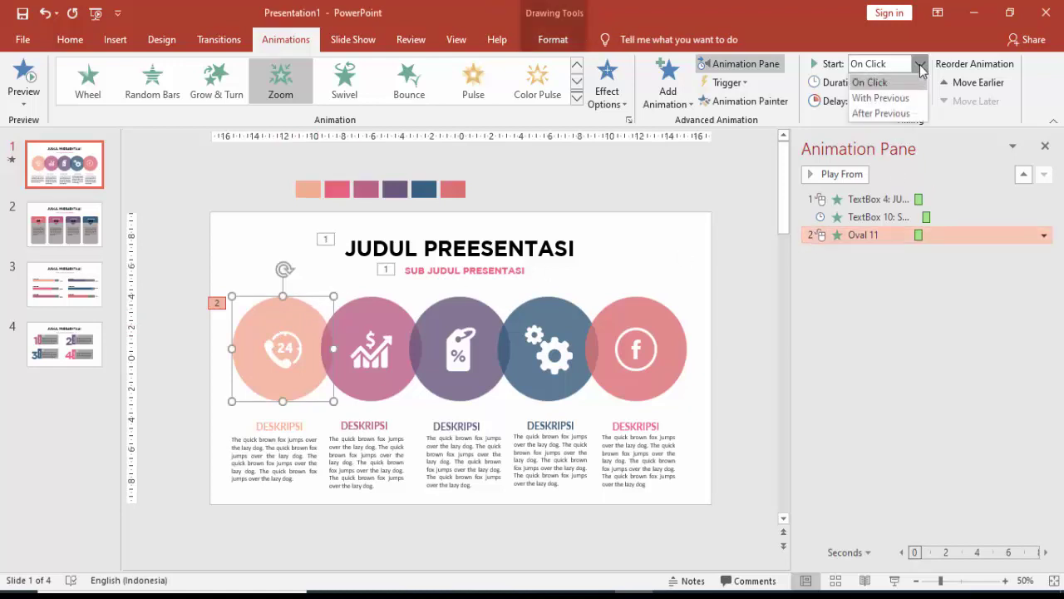
click(885, 113)
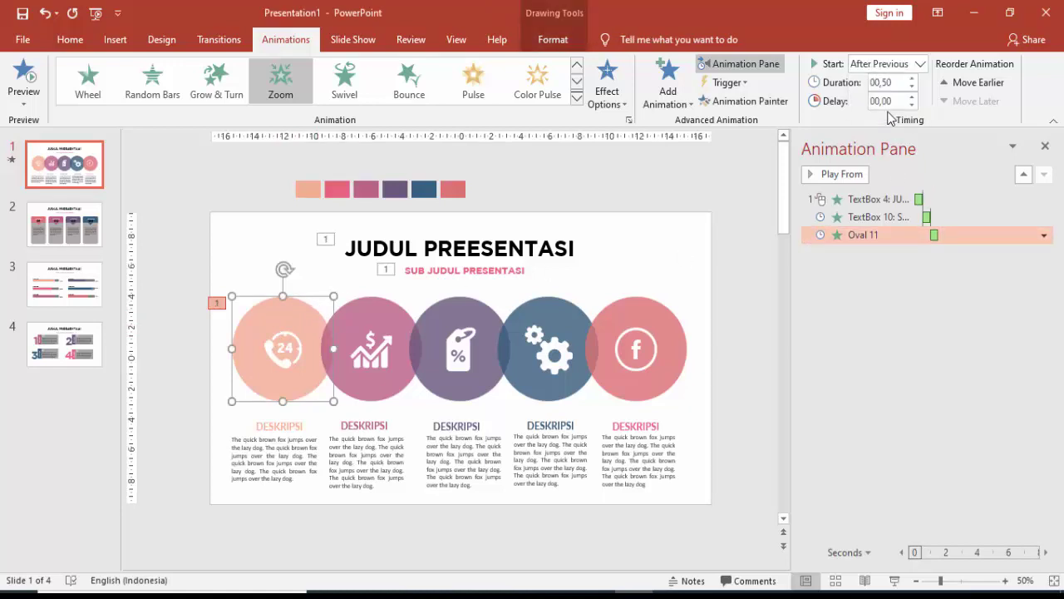
Add a Zoom entrance to the 24 icon, starting After Previous.
key(Tab)
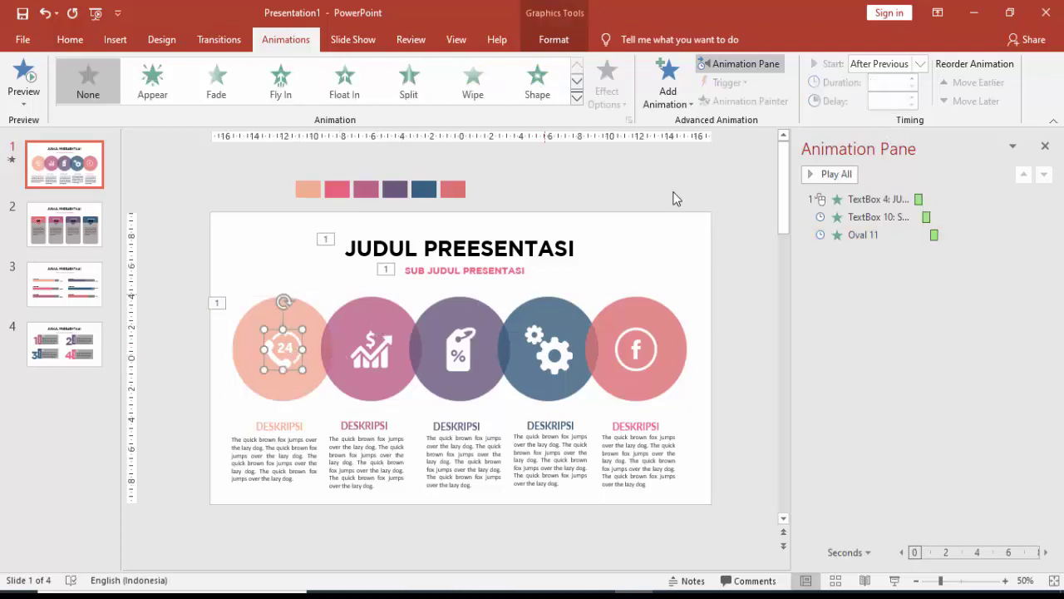
click(668, 83)
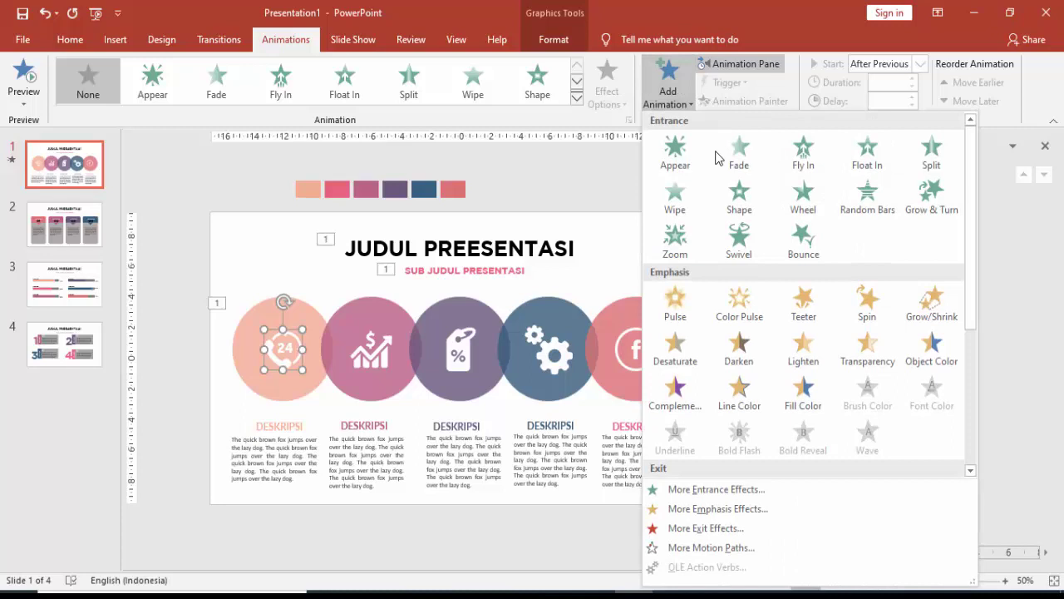
click(675, 241)
click(919, 64)
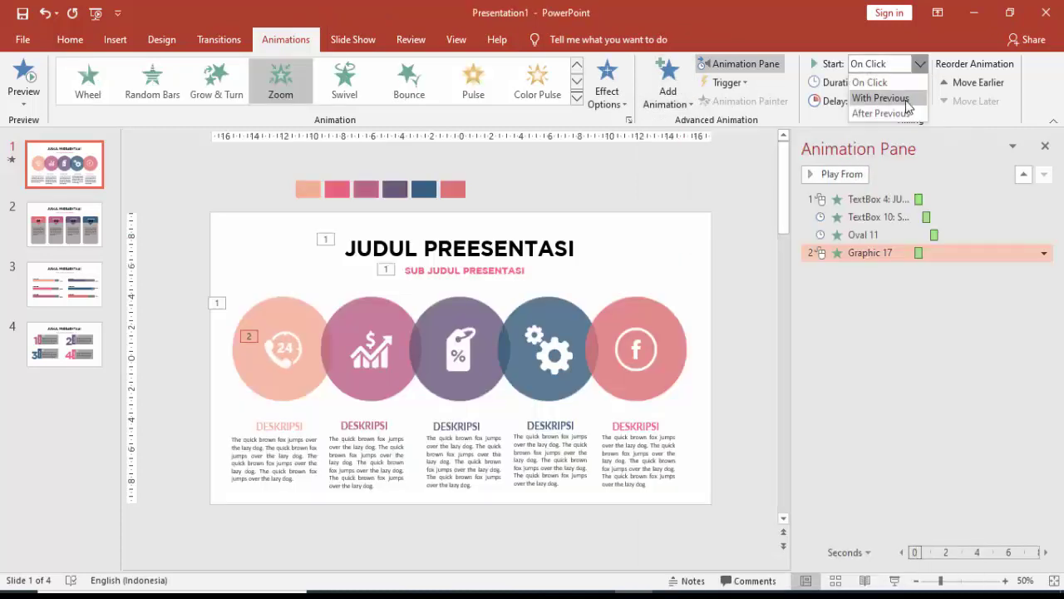
click(902, 112)
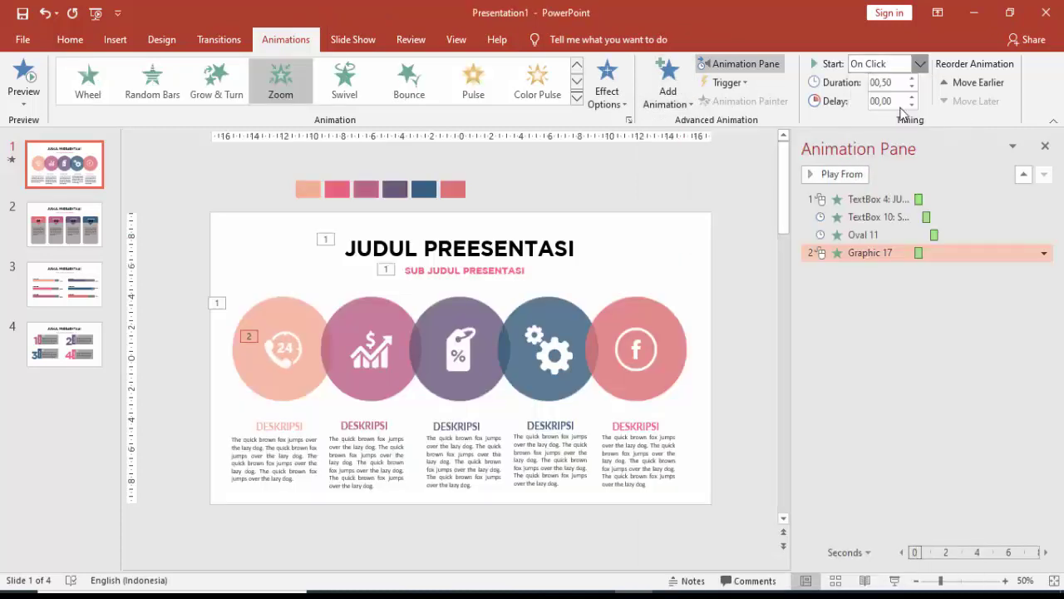
Set the circle's zoom to start On Click and preview the sequence from the circle onward.
click(919, 235)
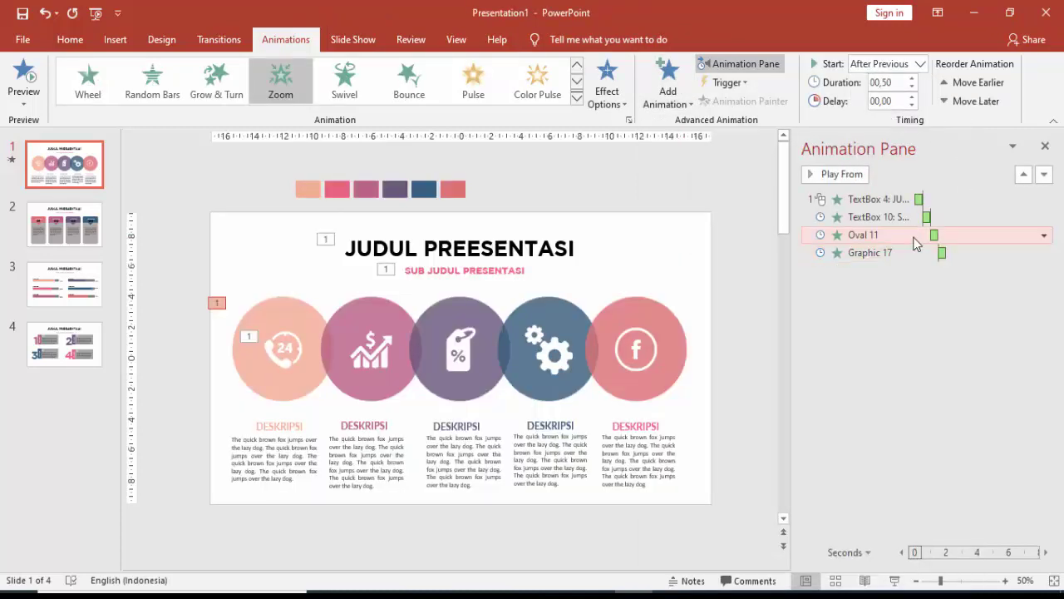
click(919, 65)
click(870, 82)
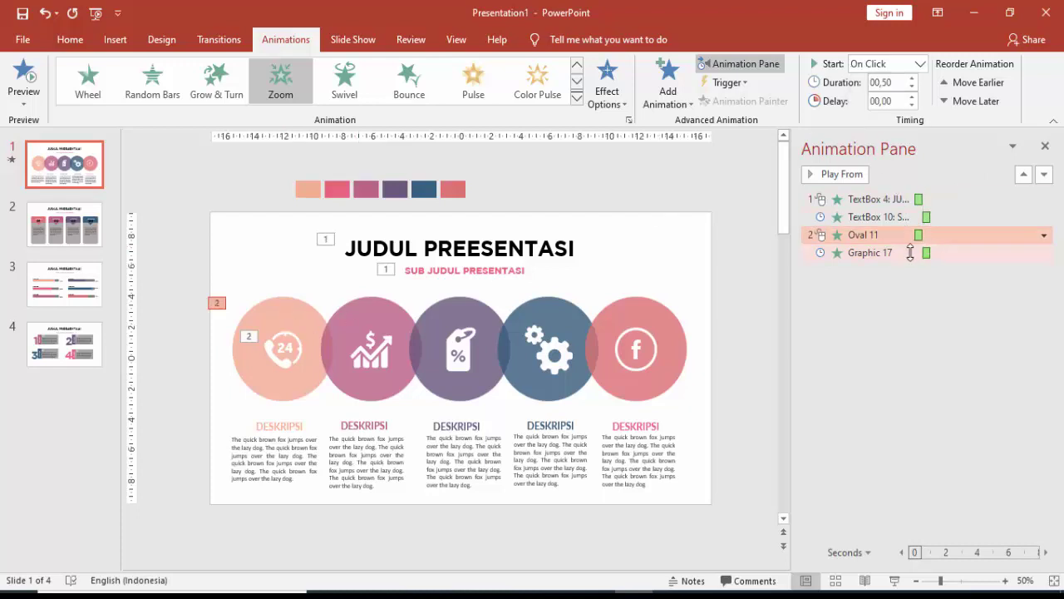
click(890, 253)
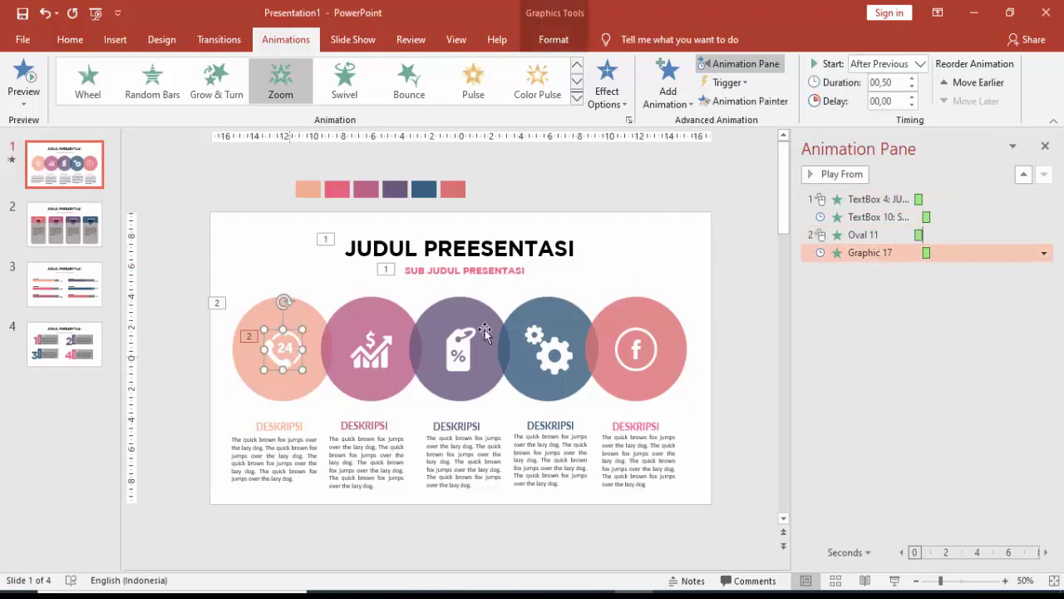
click(879, 234)
click(839, 176)
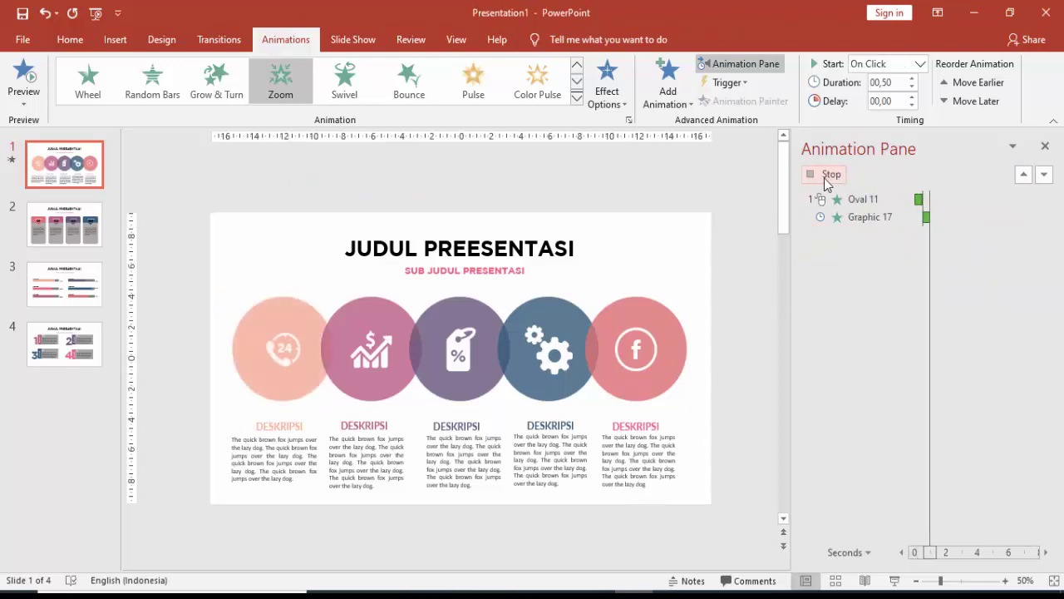
click(293, 420)
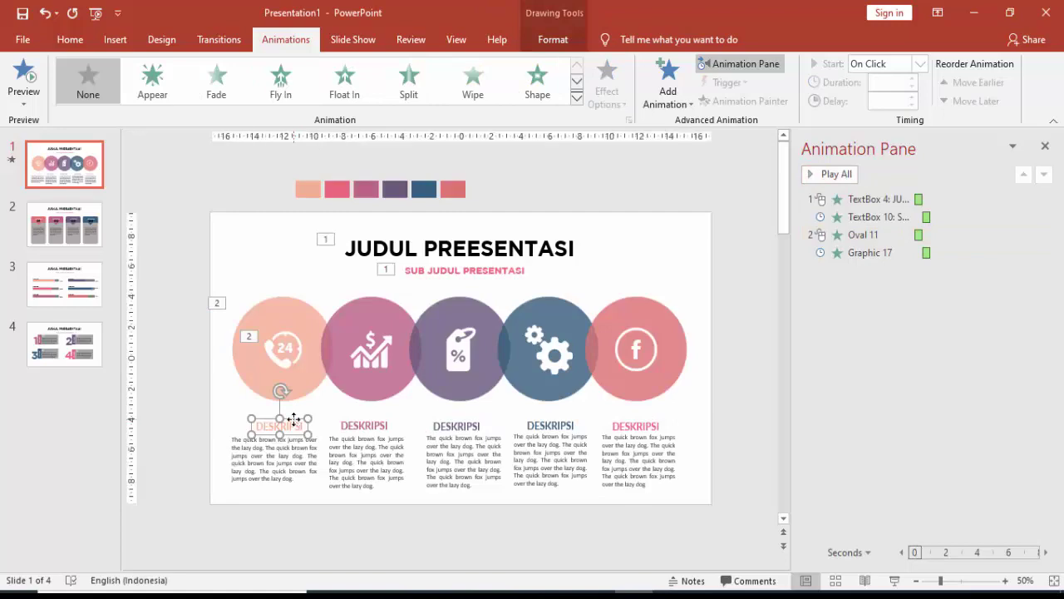
click(667, 92)
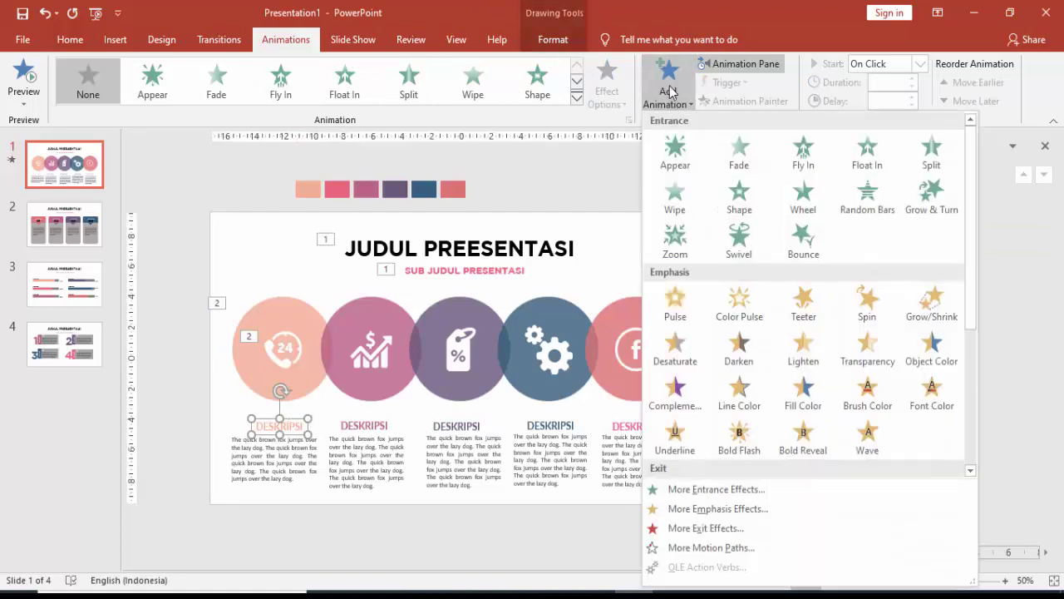
Give the DESKRIPSI heading a Wipe from Left entrance, starting After Previous.
click(678, 190)
click(607, 91)
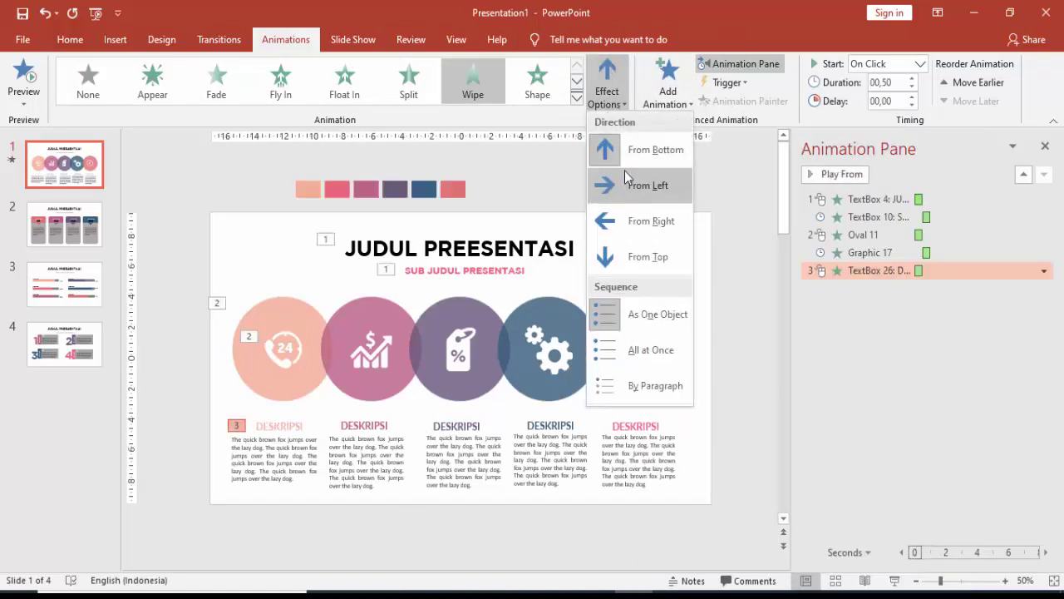
click(625, 173)
click(267, 479)
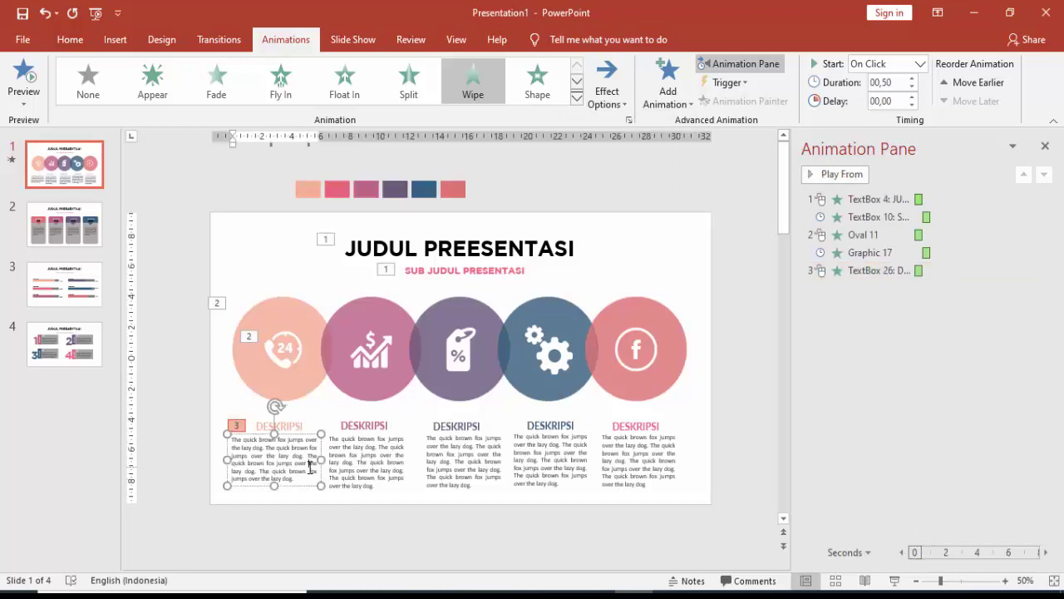
click(865, 270)
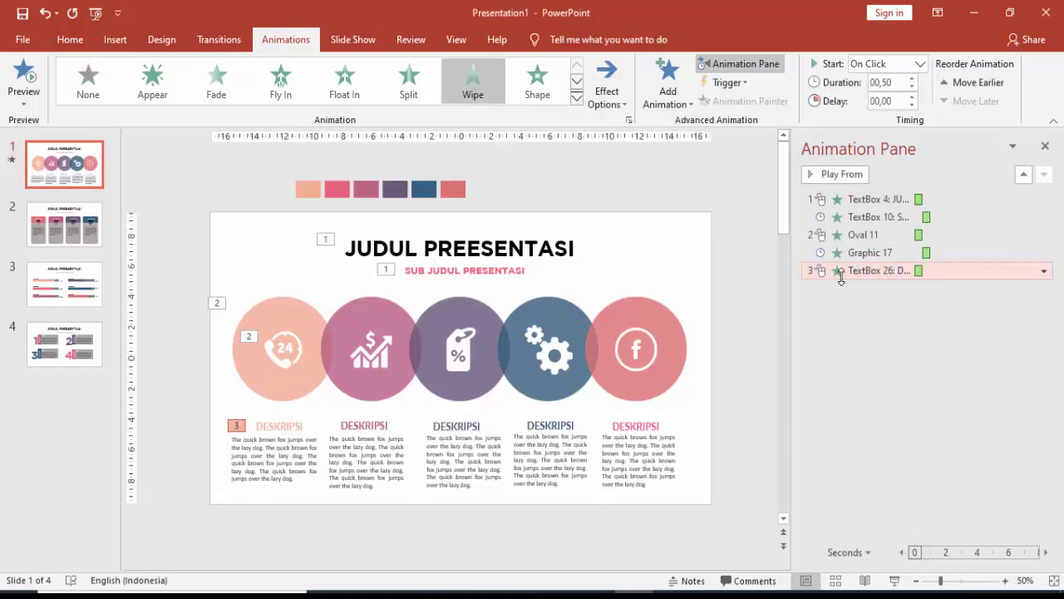
click(920, 64)
click(910, 112)
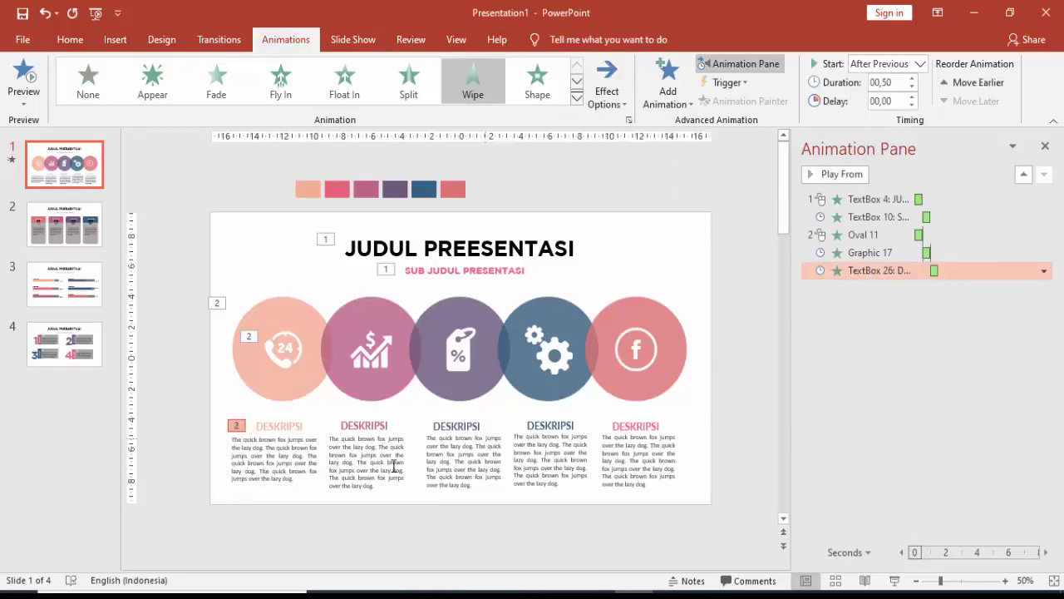
click(274, 449)
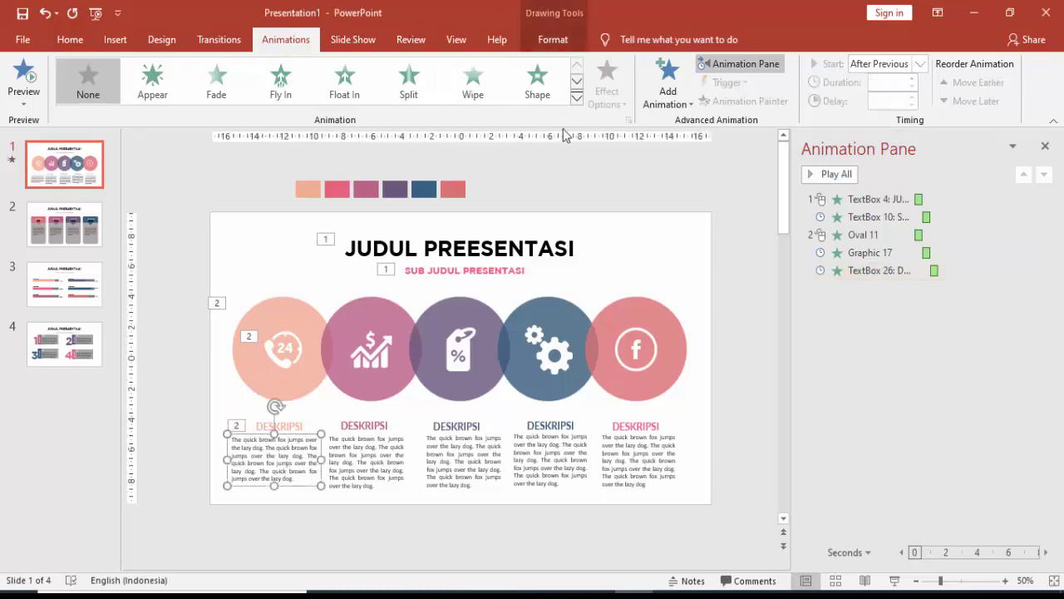
Apply a Float Up entrance to the body text, starting After Previous, and preview it.
click(678, 89)
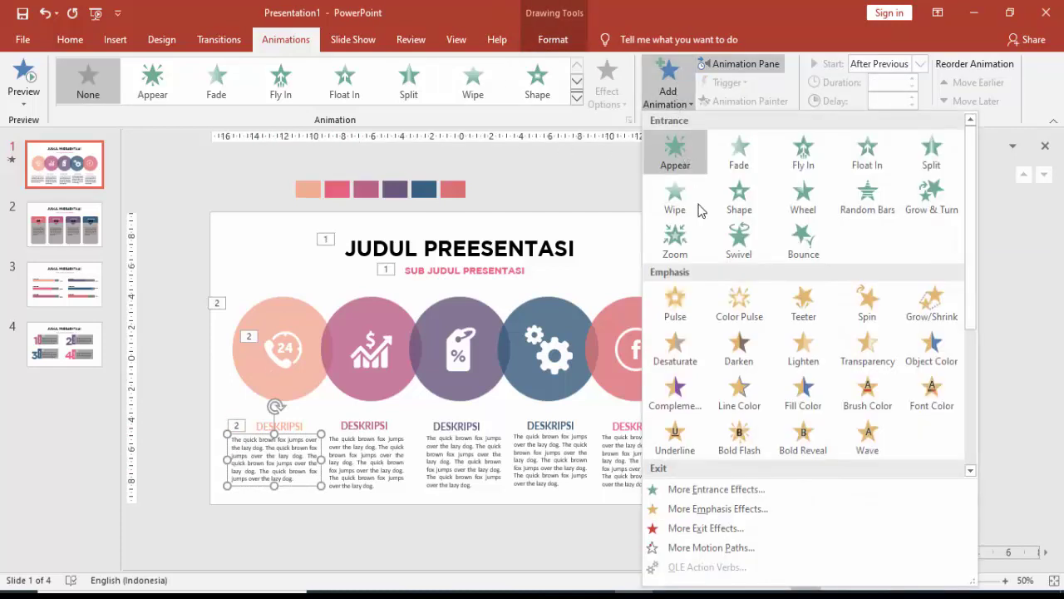
click(687, 489)
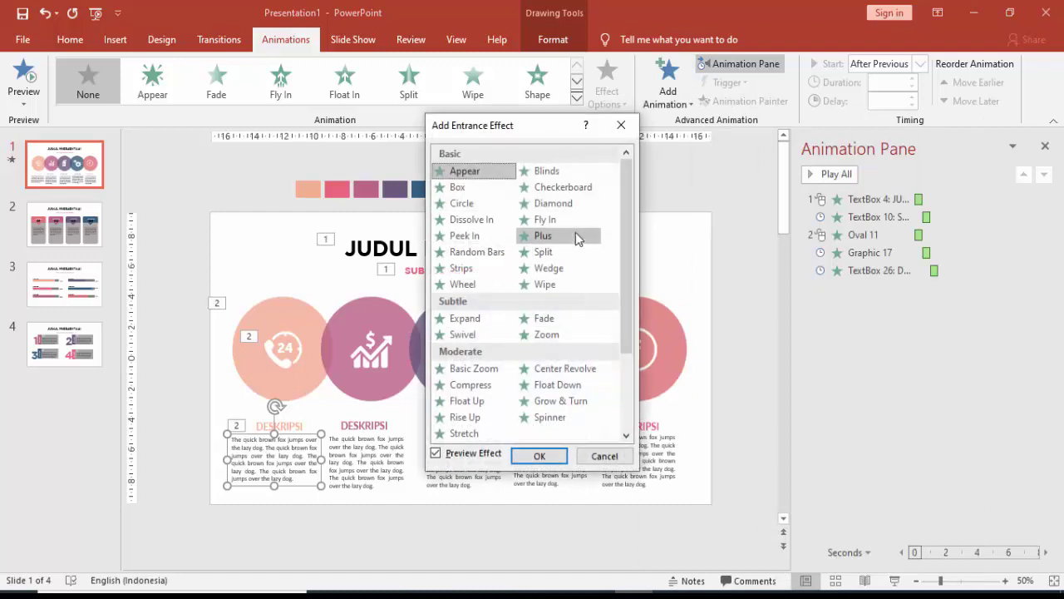
scroll(580, 239, down, 2)
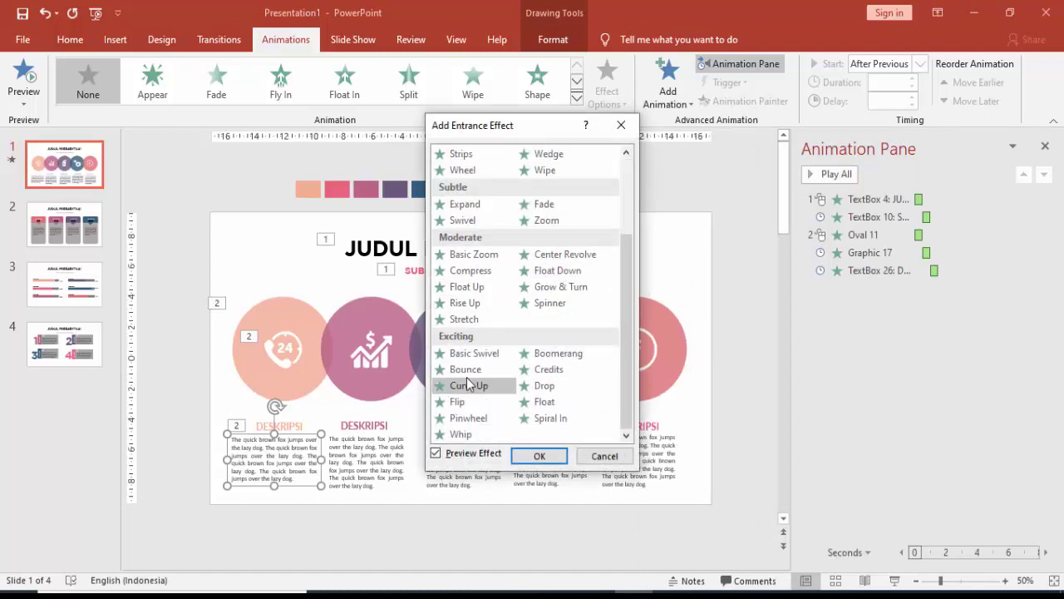
click(482, 289)
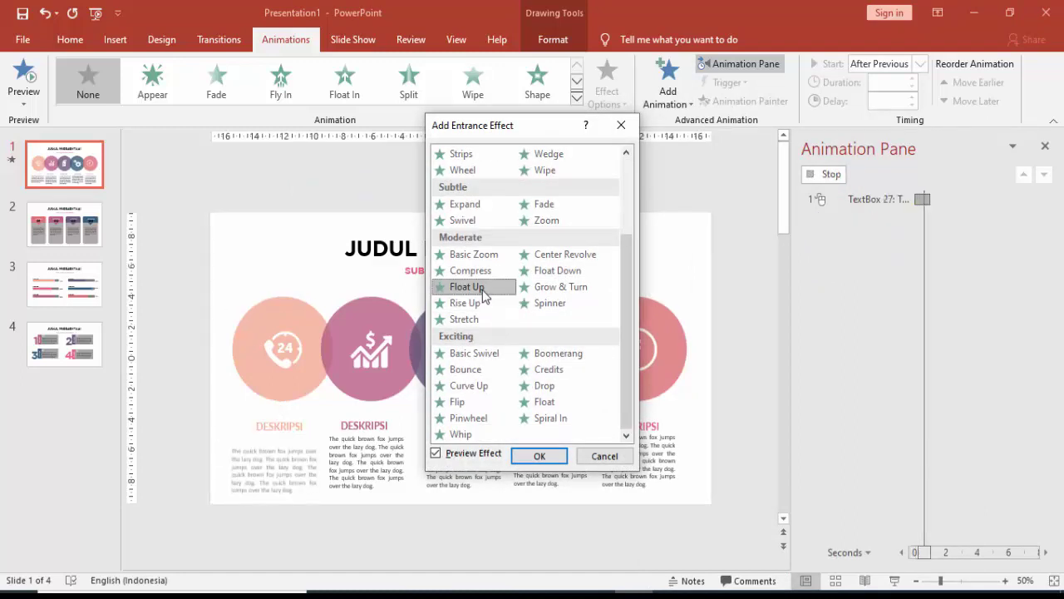
click(540, 455)
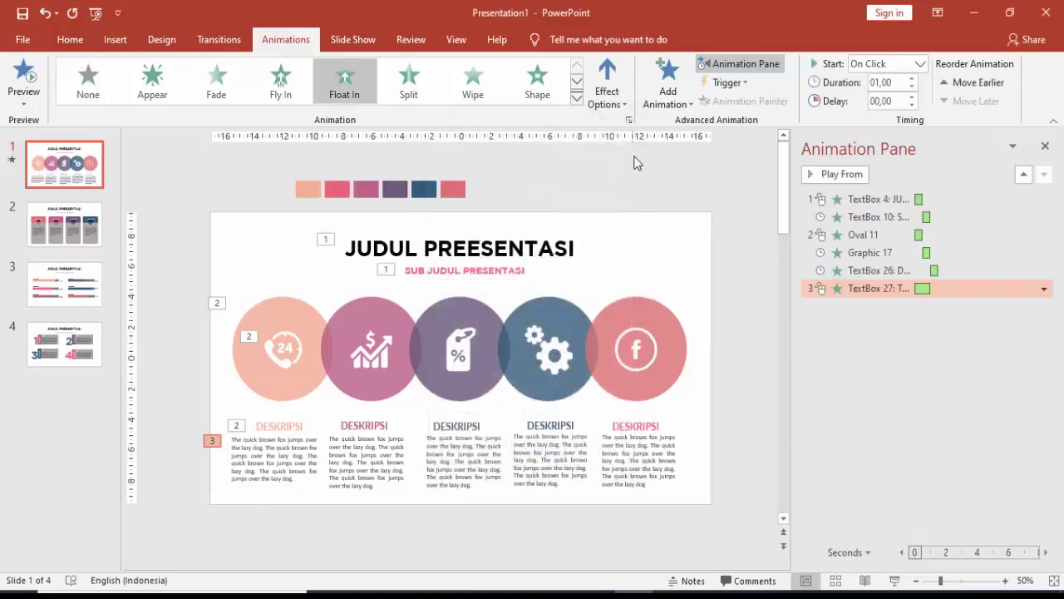
click(622, 75)
click(617, 75)
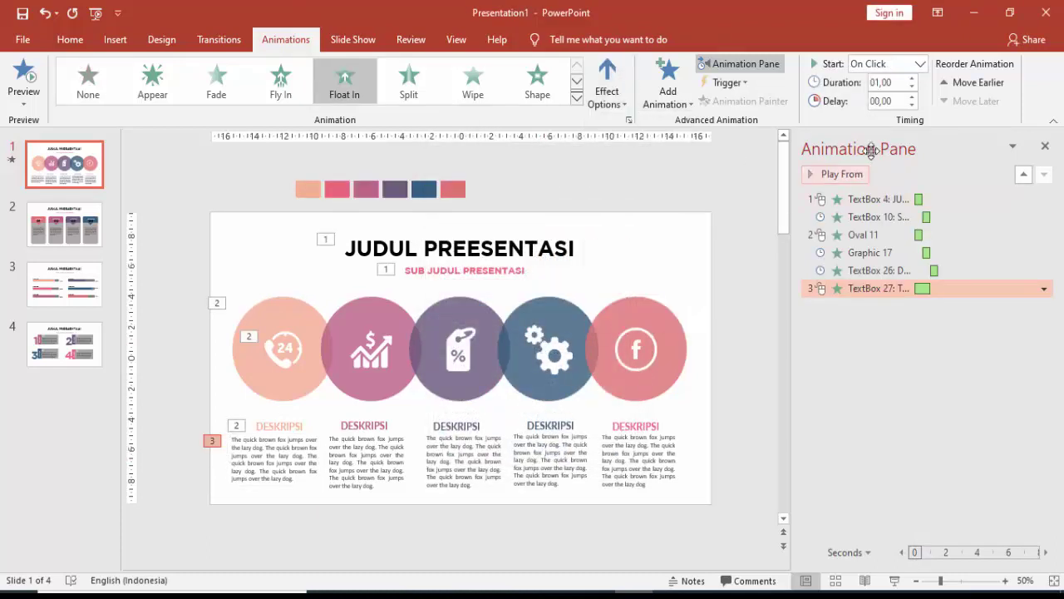
click(919, 64)
click(905, 114)
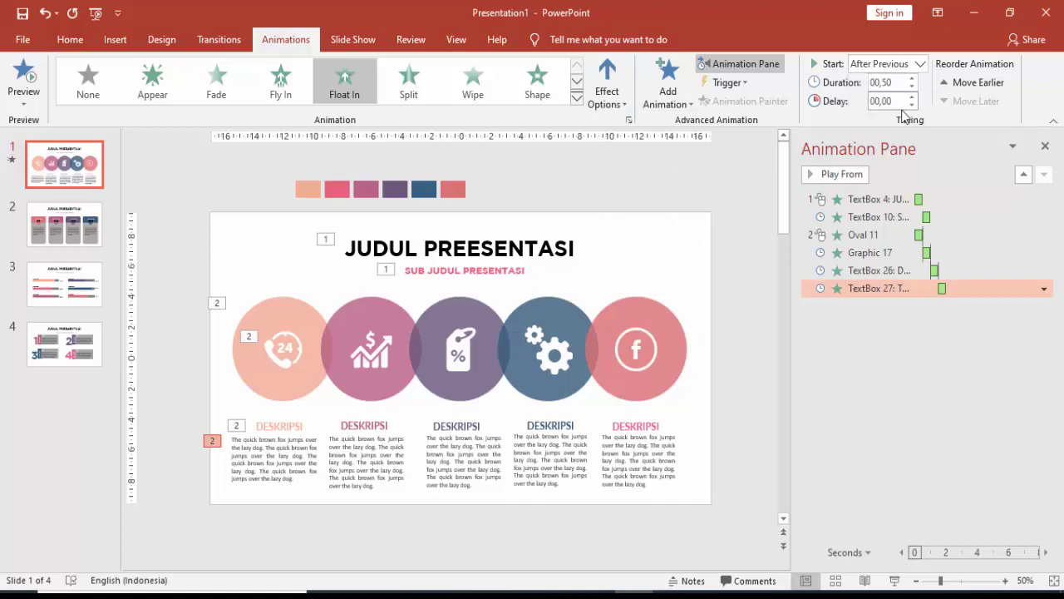
click(846, 173)
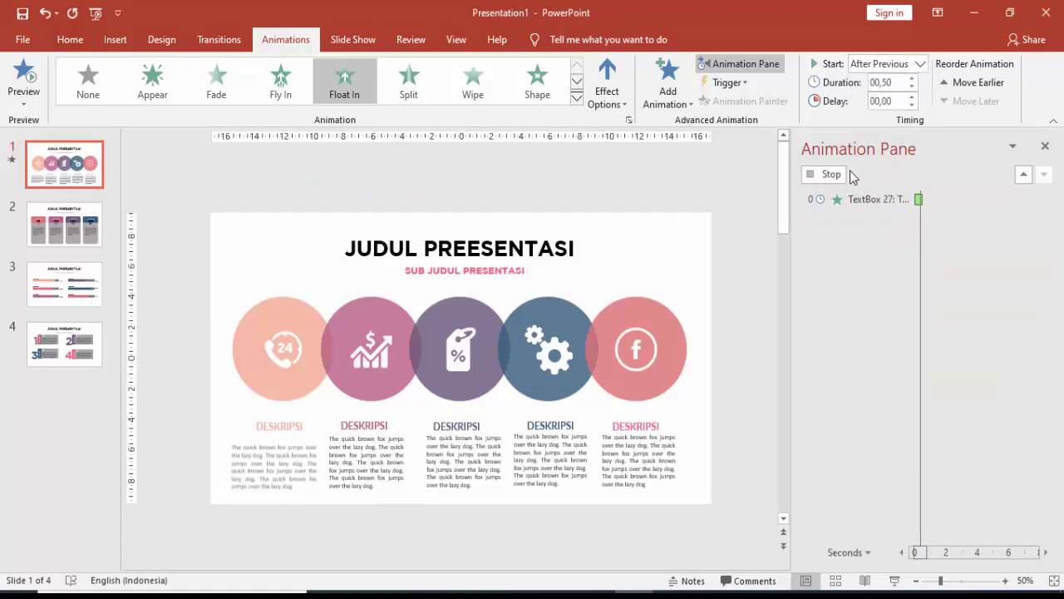
Copy the first column's Zoom and entrance effects onto the second circle, chart icon, DESKRIPSI heading and body text.
click(306, 316)
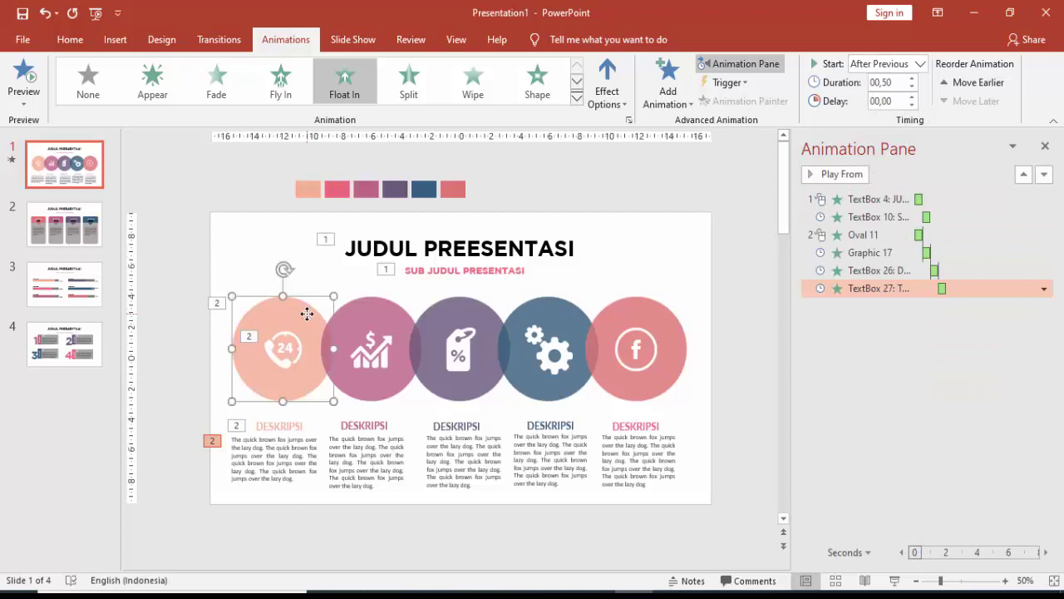
click(744, 101)
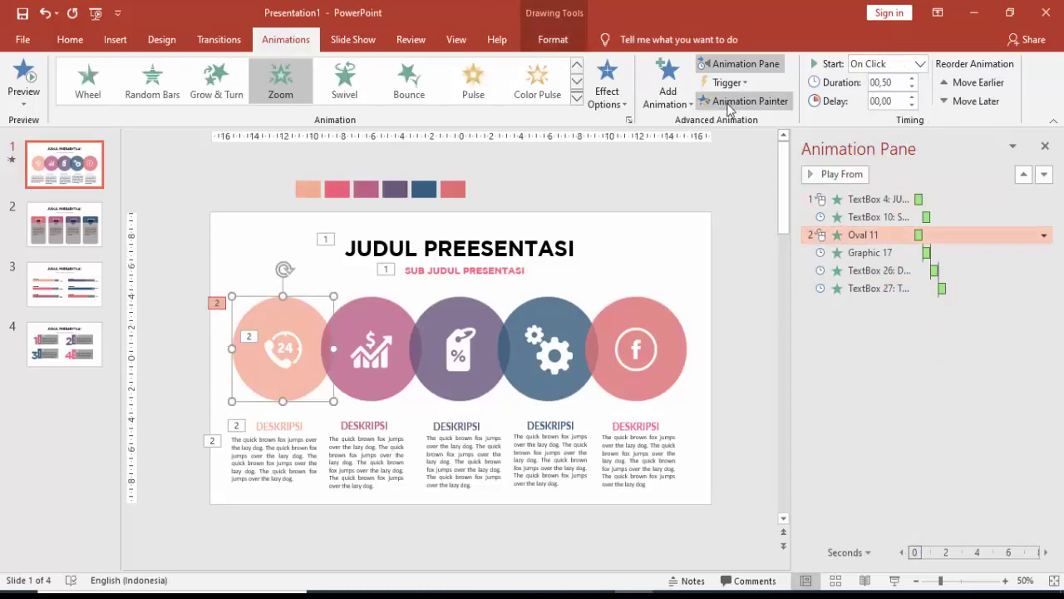
click(394, 320)
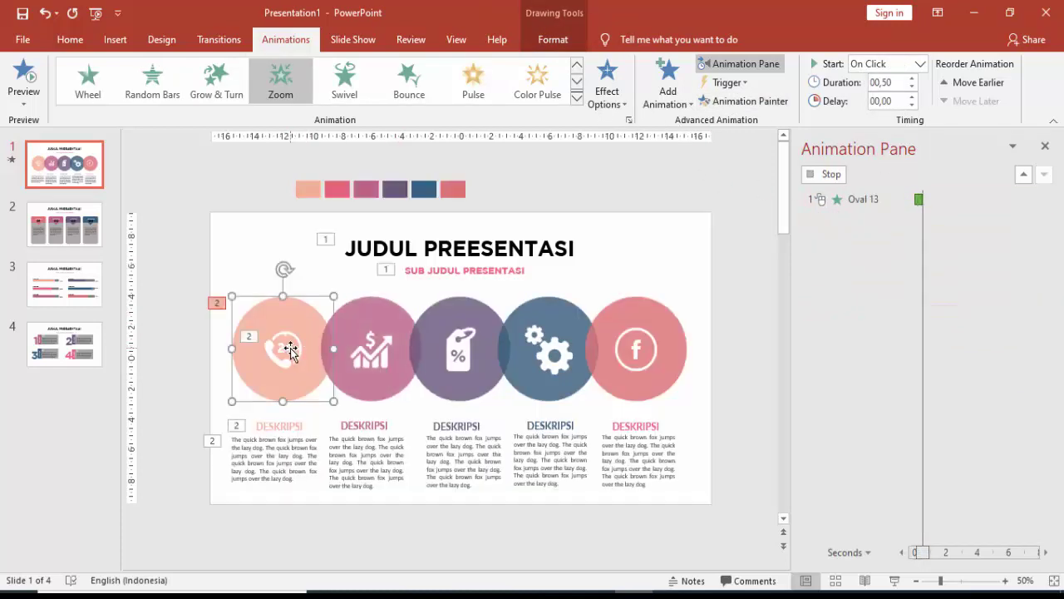
click(284, 348)
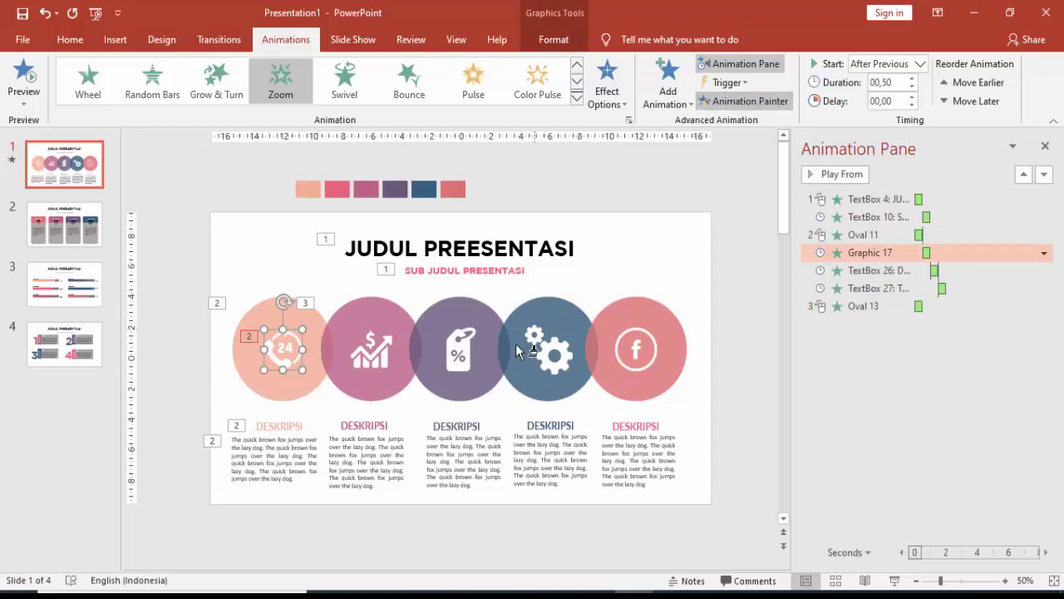
click(380, 360)
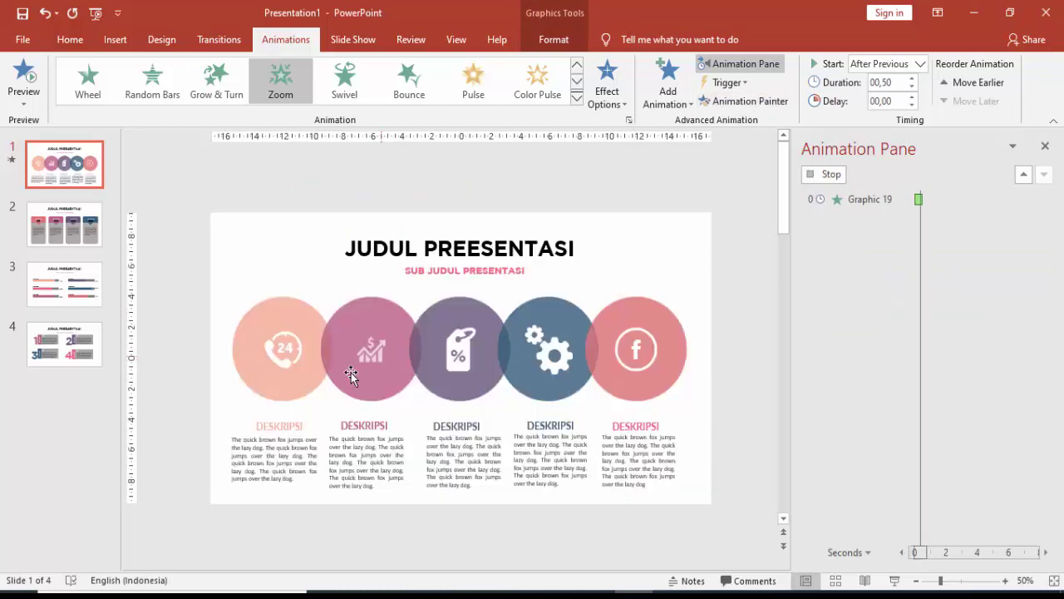
click(289, 425)
click(744, 100)
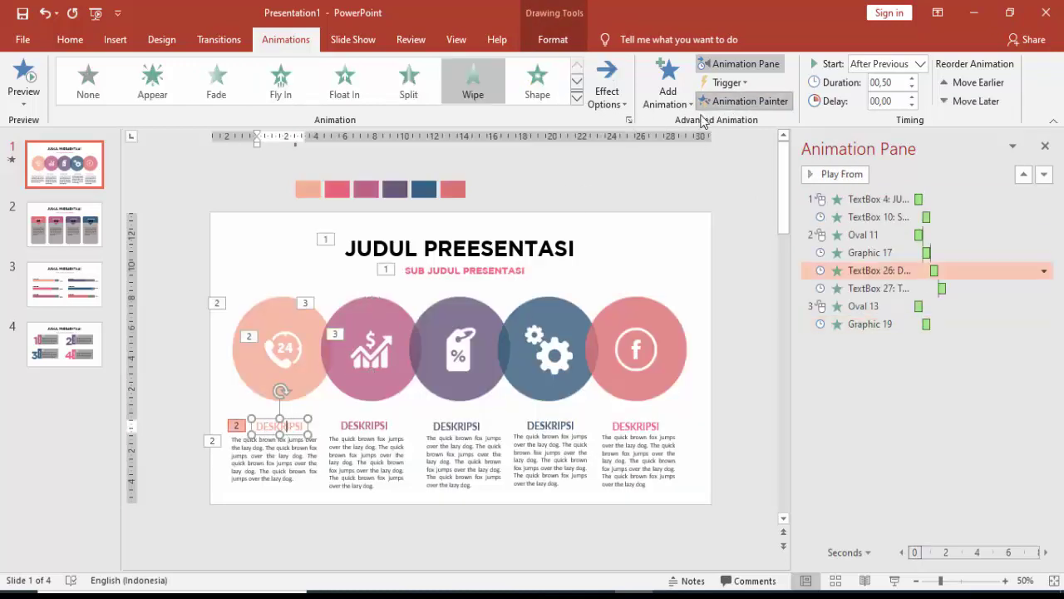
click(374, 430)
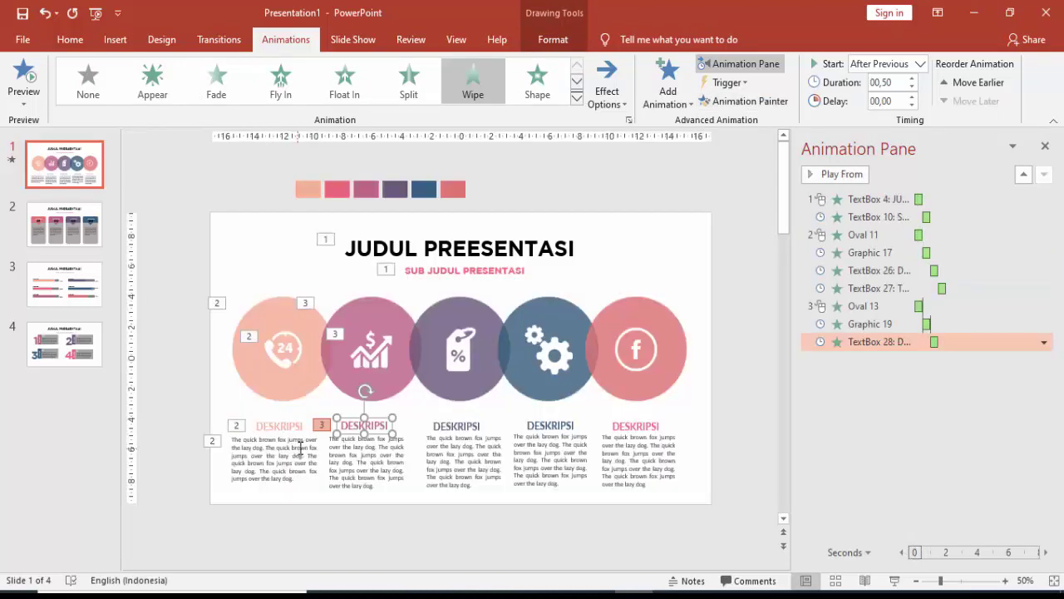
click(292, 446)
click(743, 101)
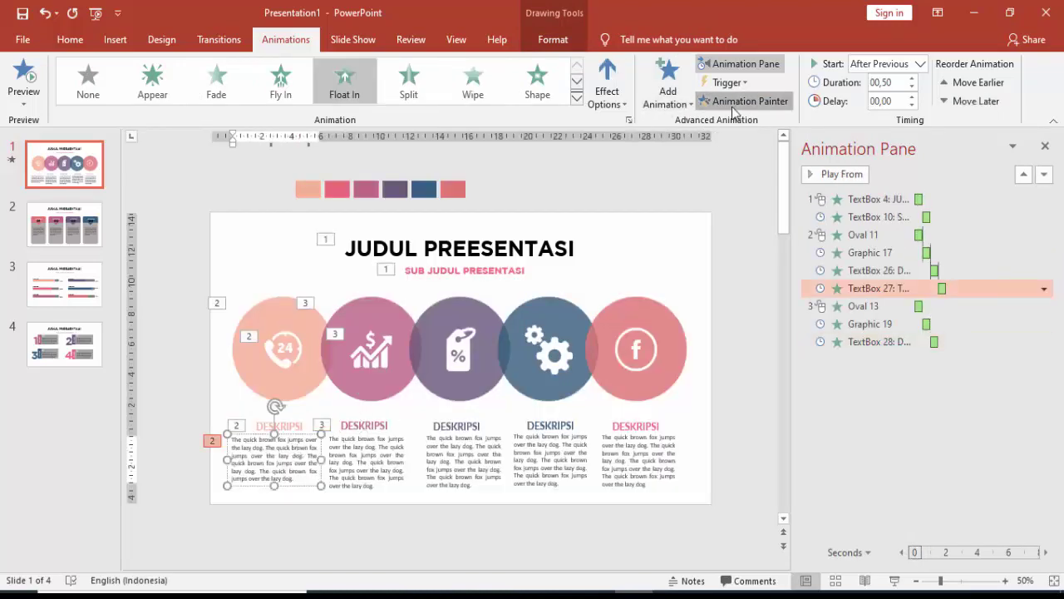
click(398, 457)
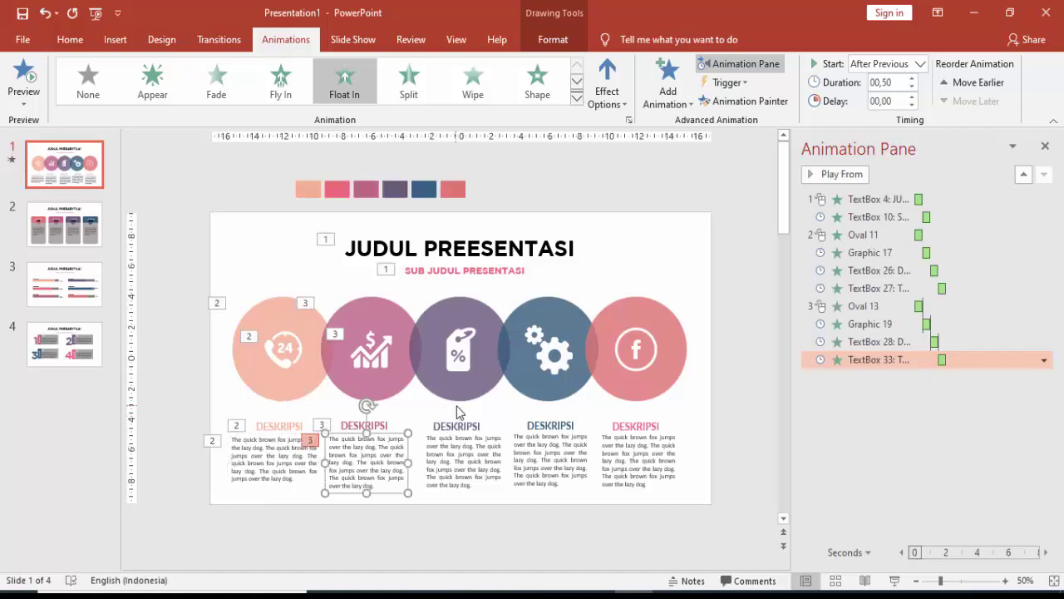
Copy the second column's animations onto the third circle, tag icon, DESKRIPSI heading and body text.
click(400, 320)
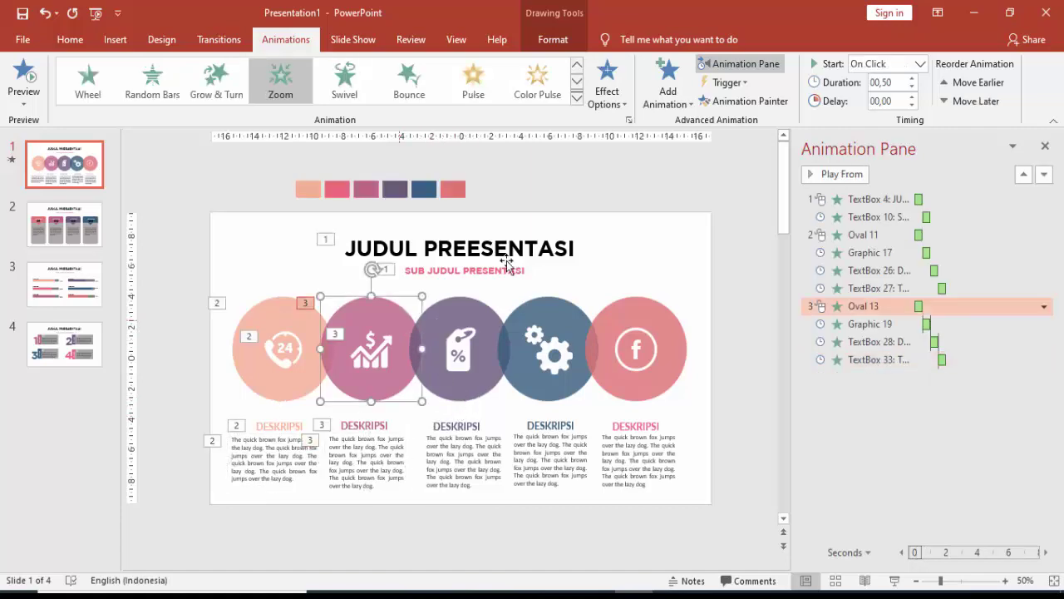
click(748, 100)
click(475, 311)
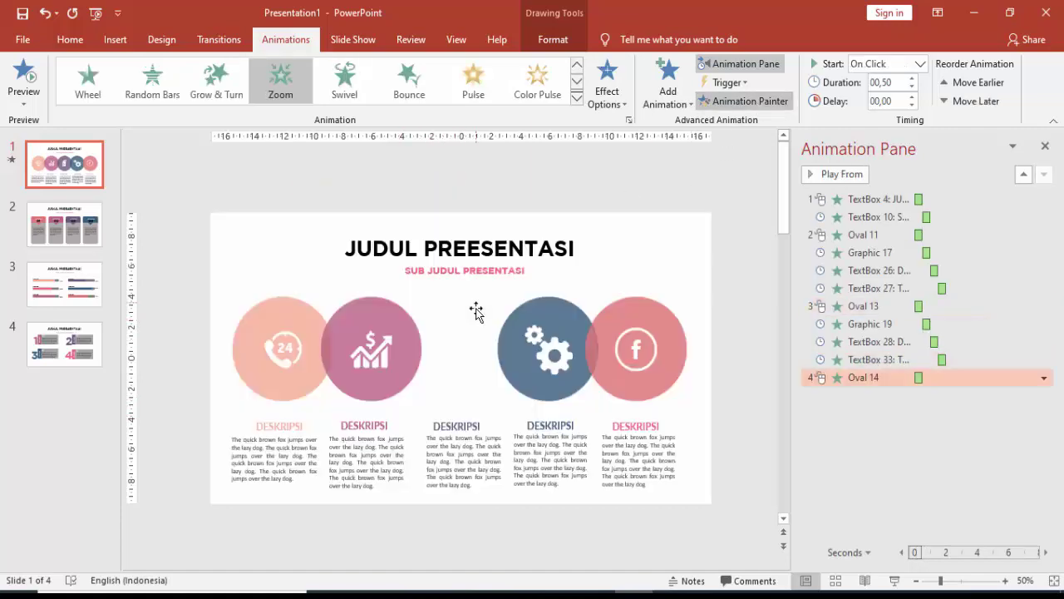
click(375, 348)
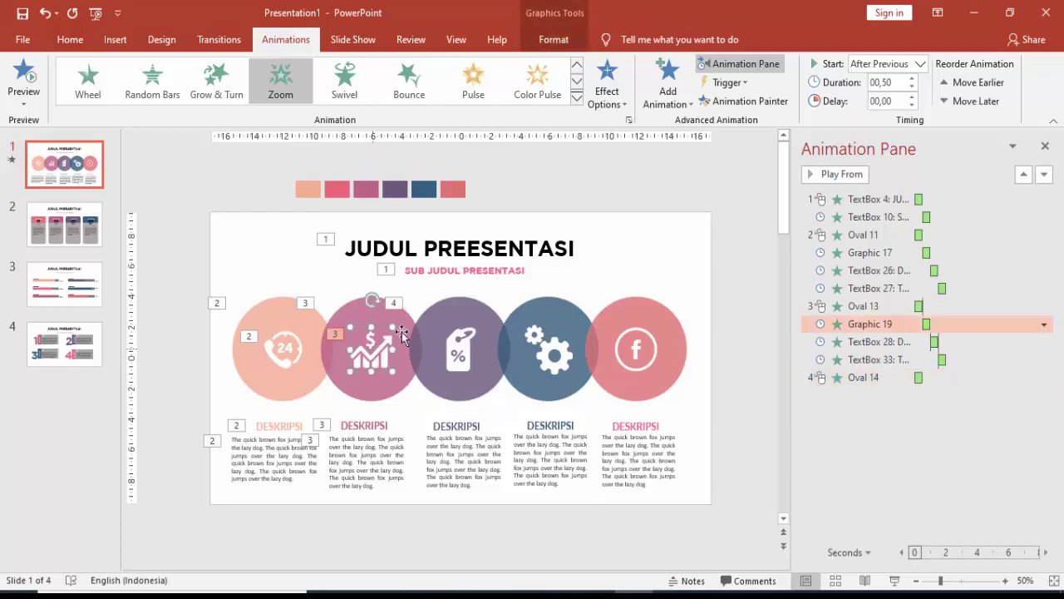
click(734, 103)
click(467, 353)
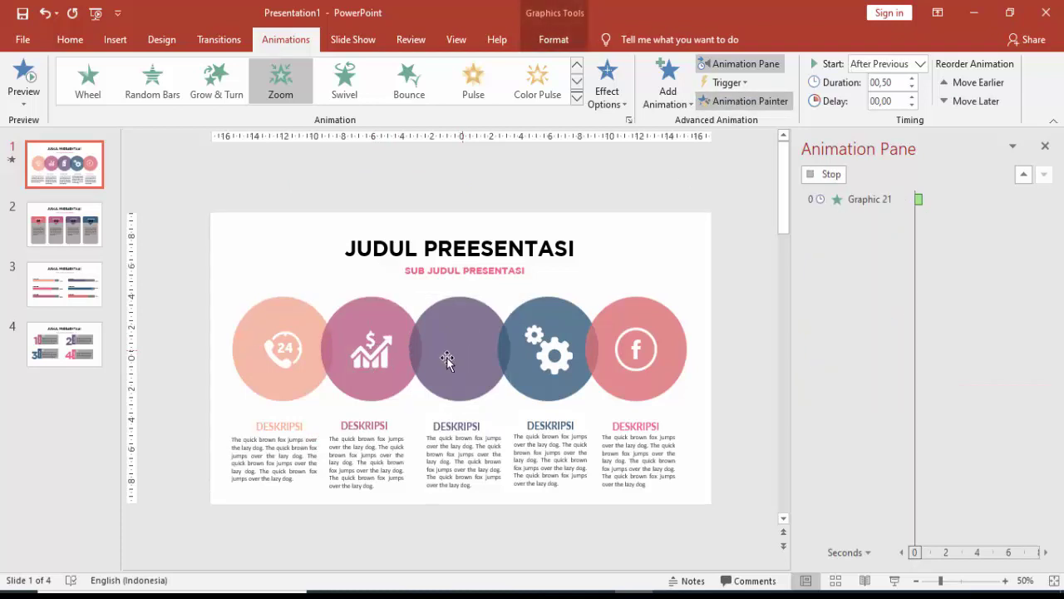
click(375, 427)
click(733, 101)
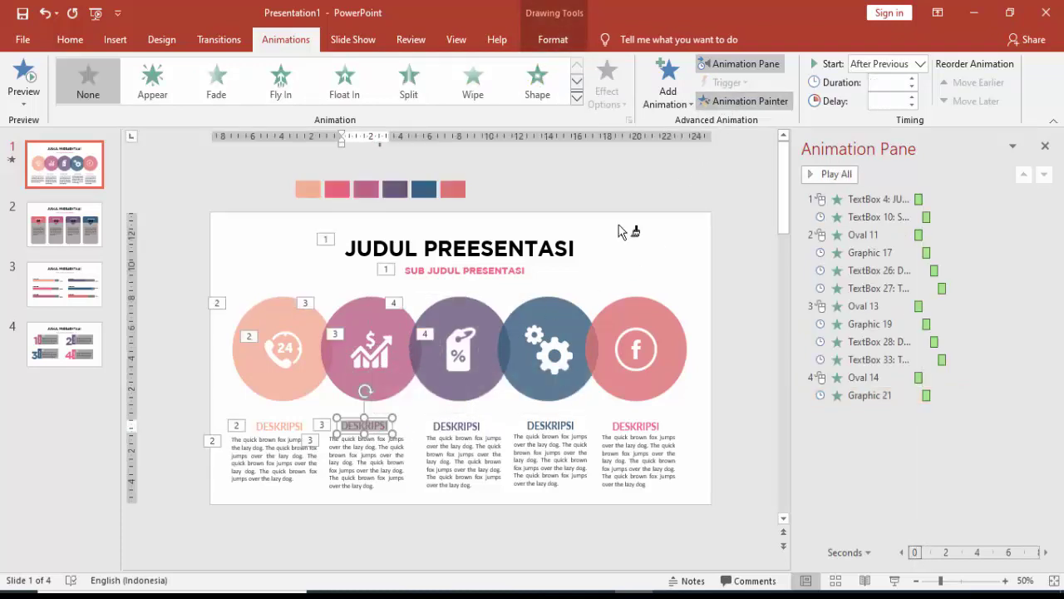
click(457, 431)
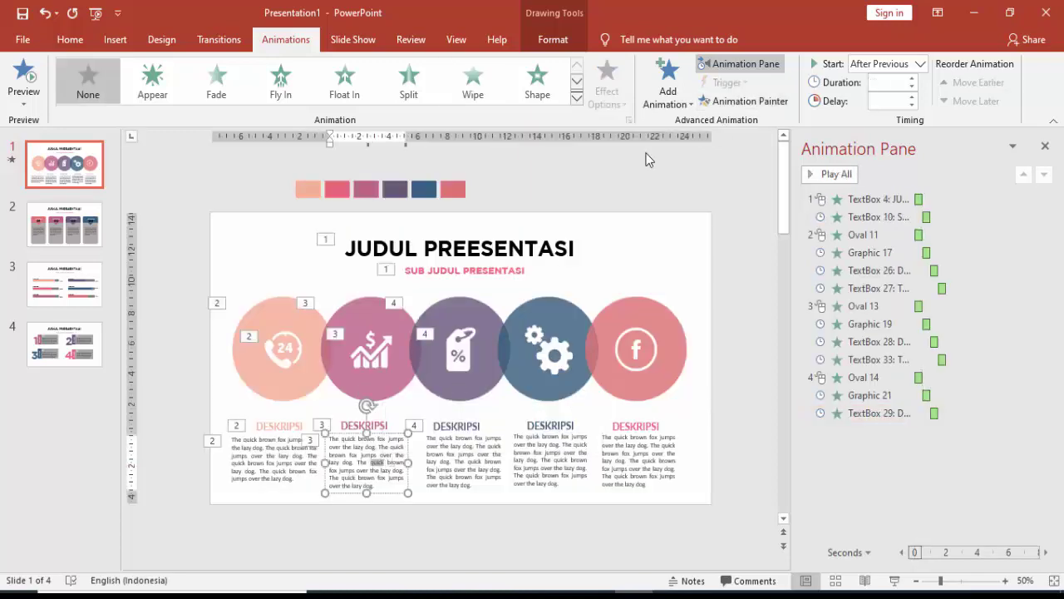
click(732, 101)
click(480, 453)
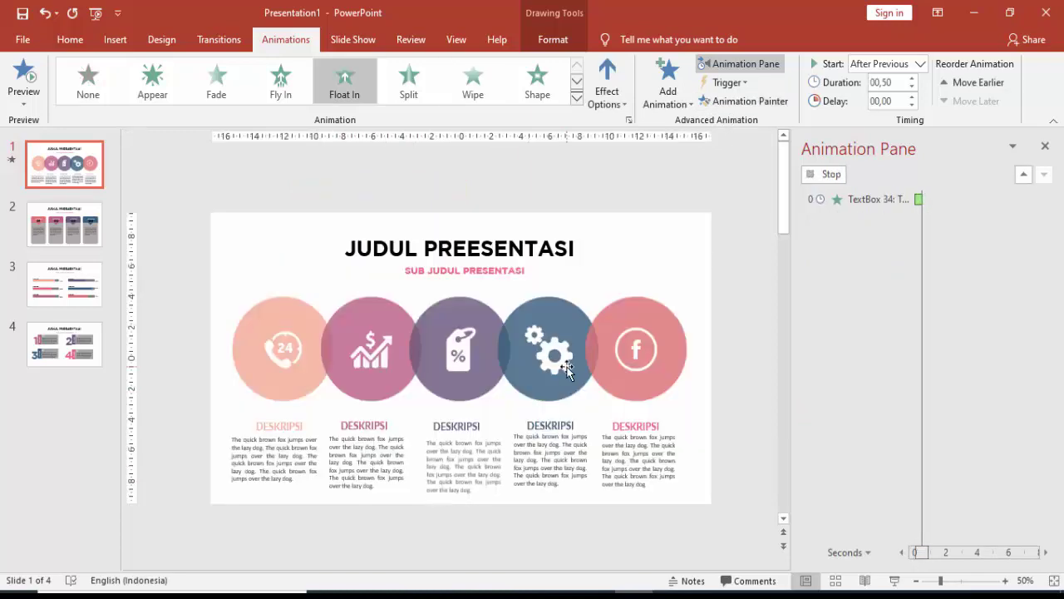
Give the gear circle, gear icon, fourth DESKRIPSI heading and body text the third column's entrance effects.
click(490, 317)
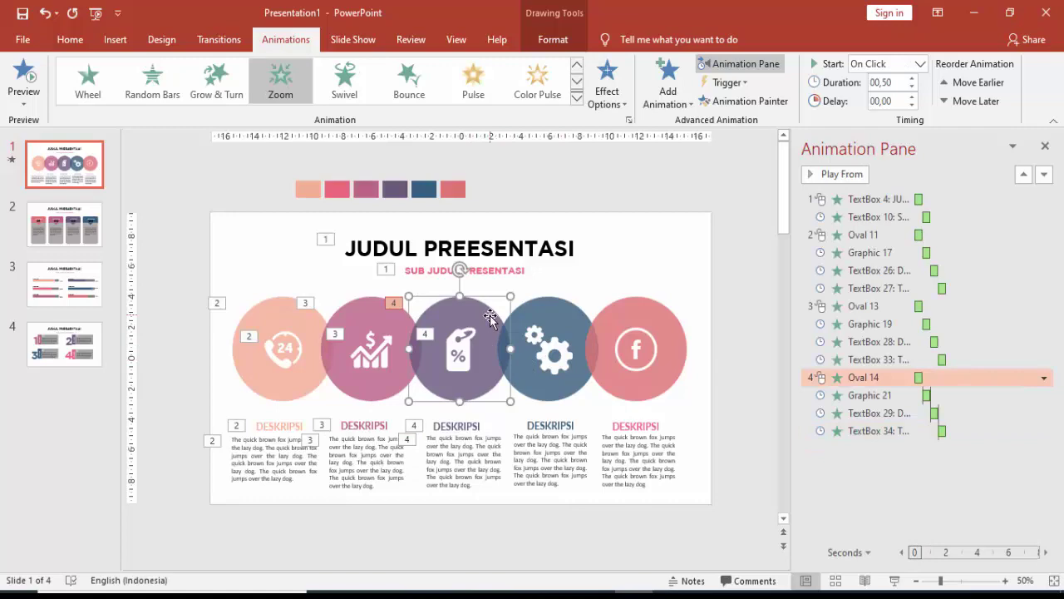
click(764, 99)
click(558, 313)
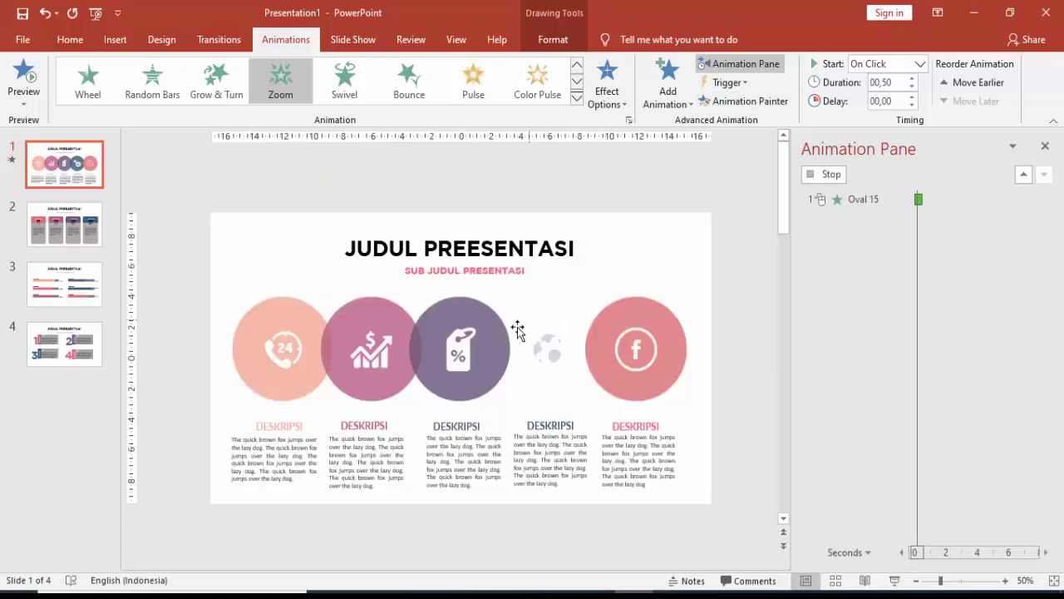
click(463, 349)
click(745, 101)
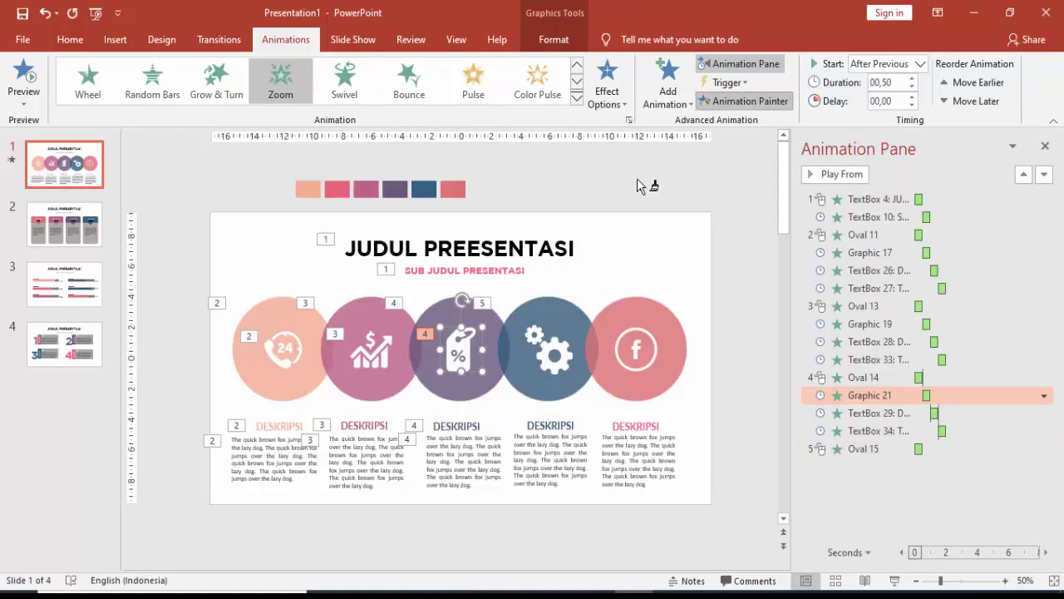
click(553, 354)
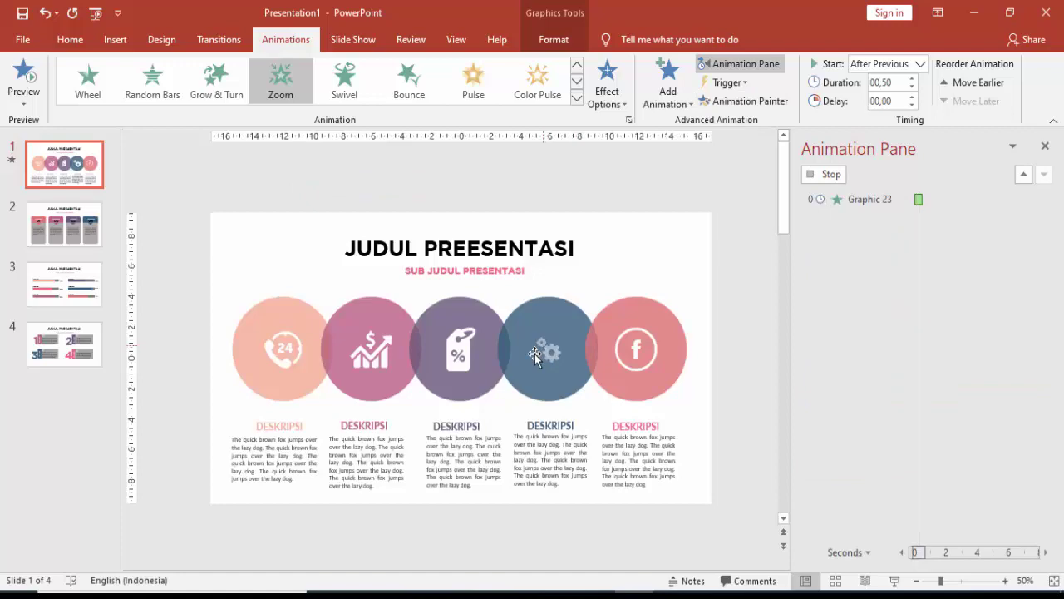
click(470, 425)
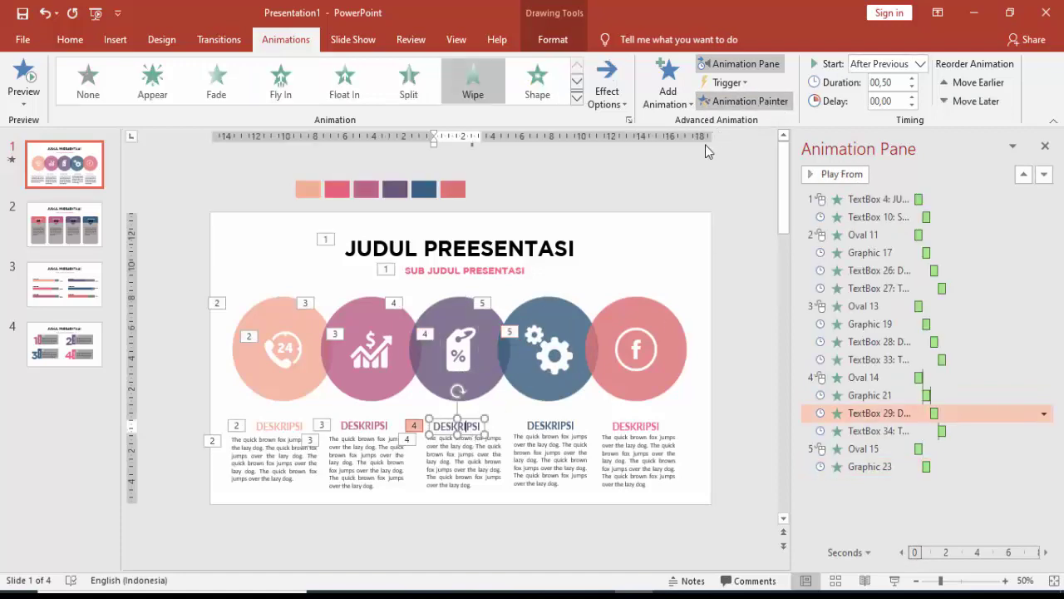
click(580, 425)
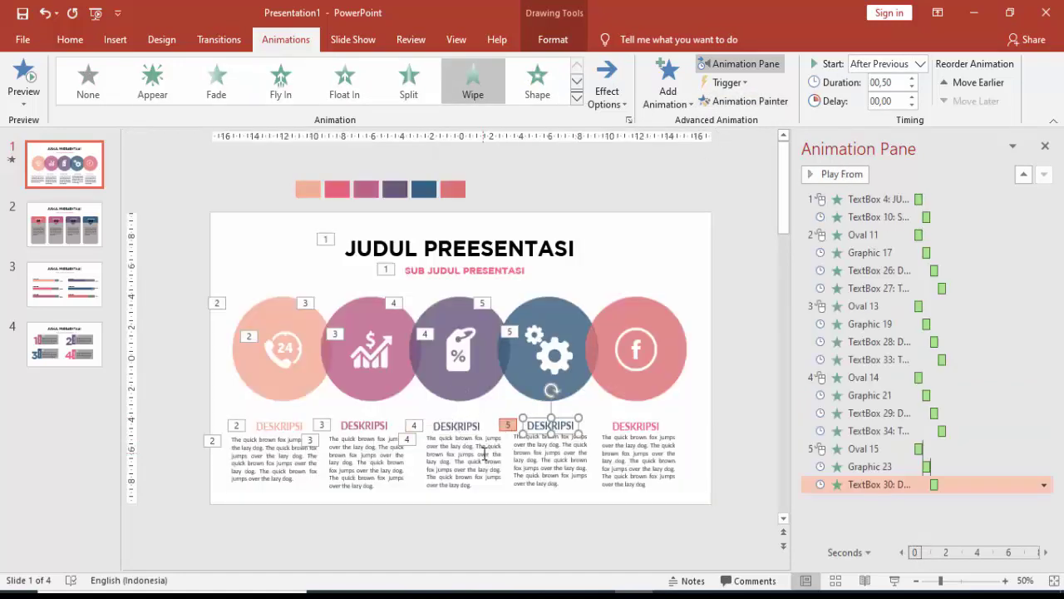
click(485, 453)
click(743, 101)
click(557, 450)
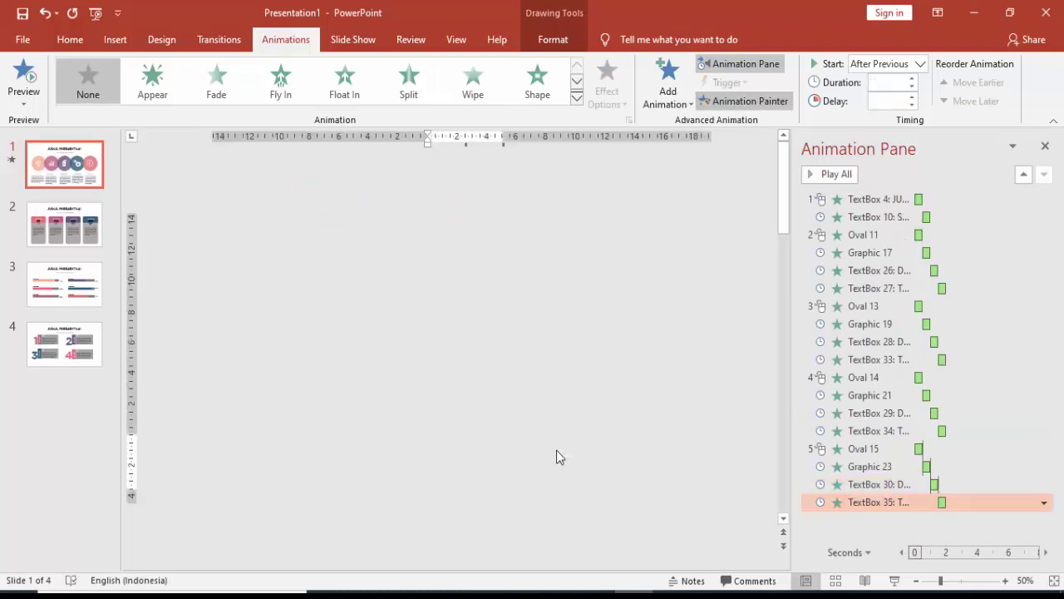
Copy the fourth column's animations onto the f circle, f icon, fifth DESKRIPSI heading and body text.
click(569, 314)
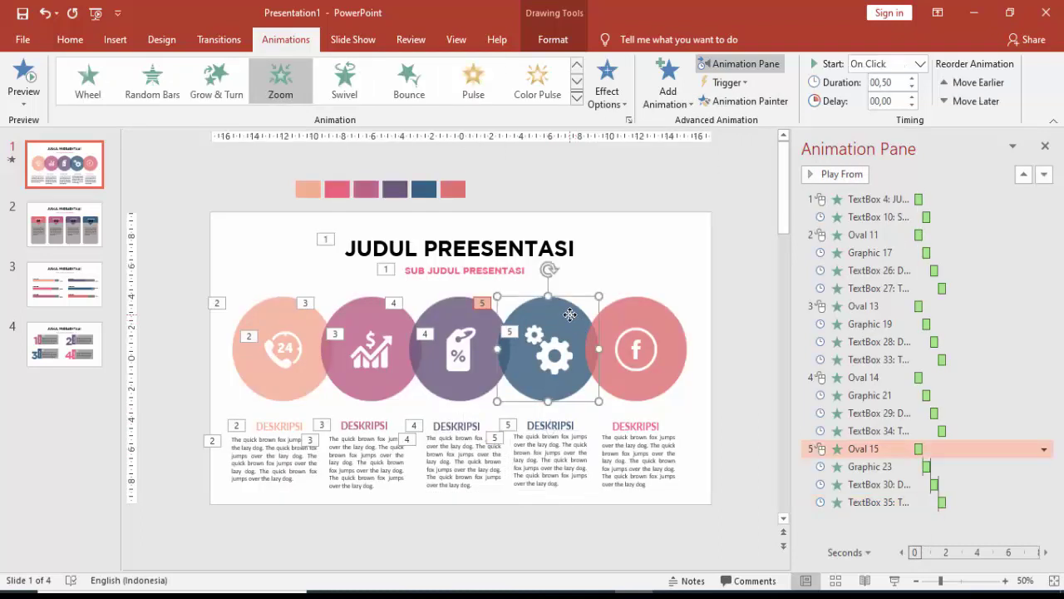
click(731, 108)
click(689, 316)
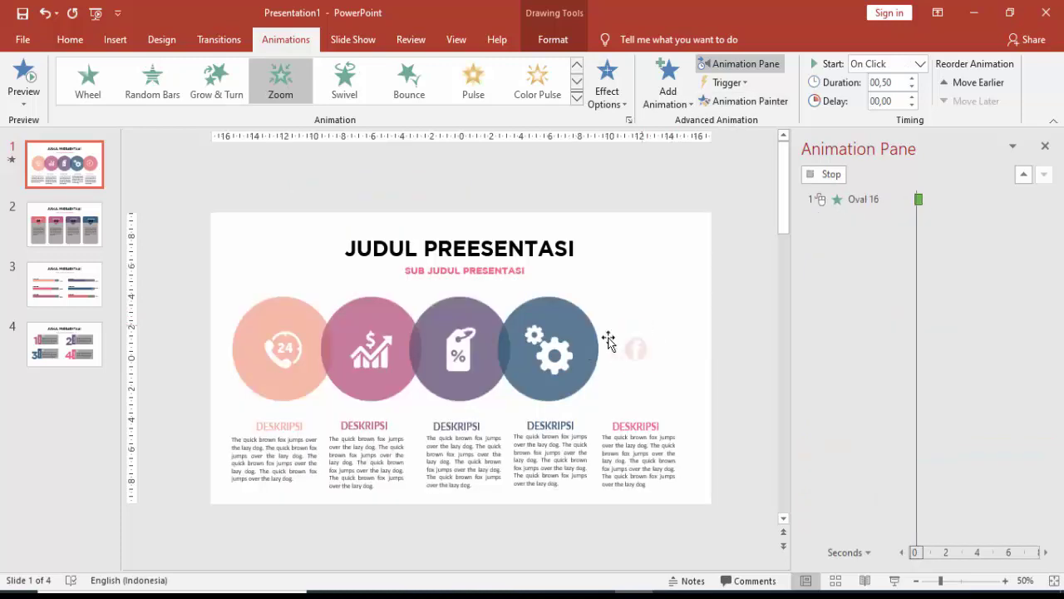
click(563, 348)
click(744, 101)
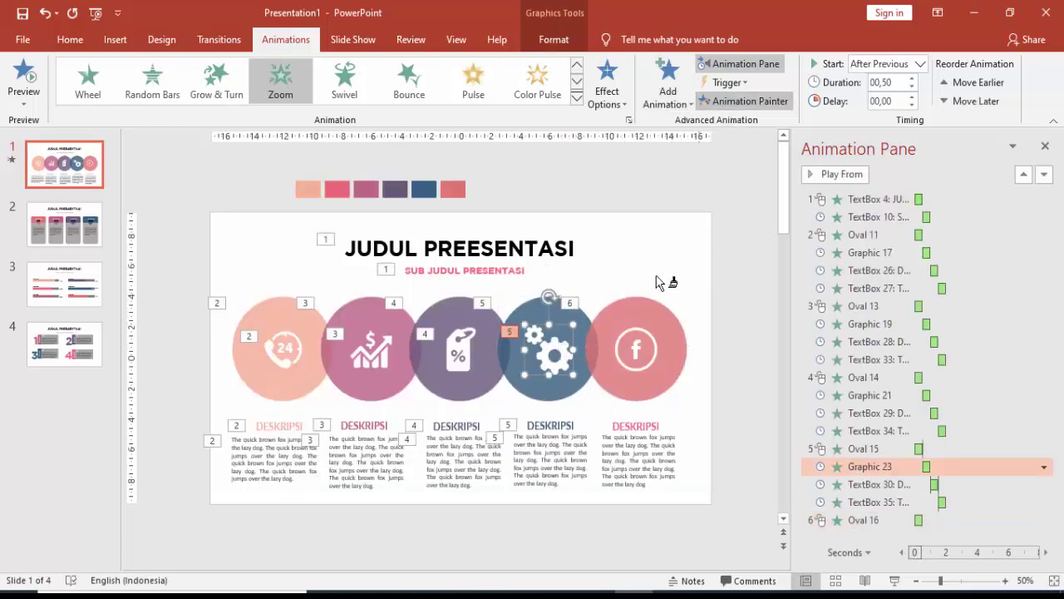
click(638, 339)
click(567, 426)
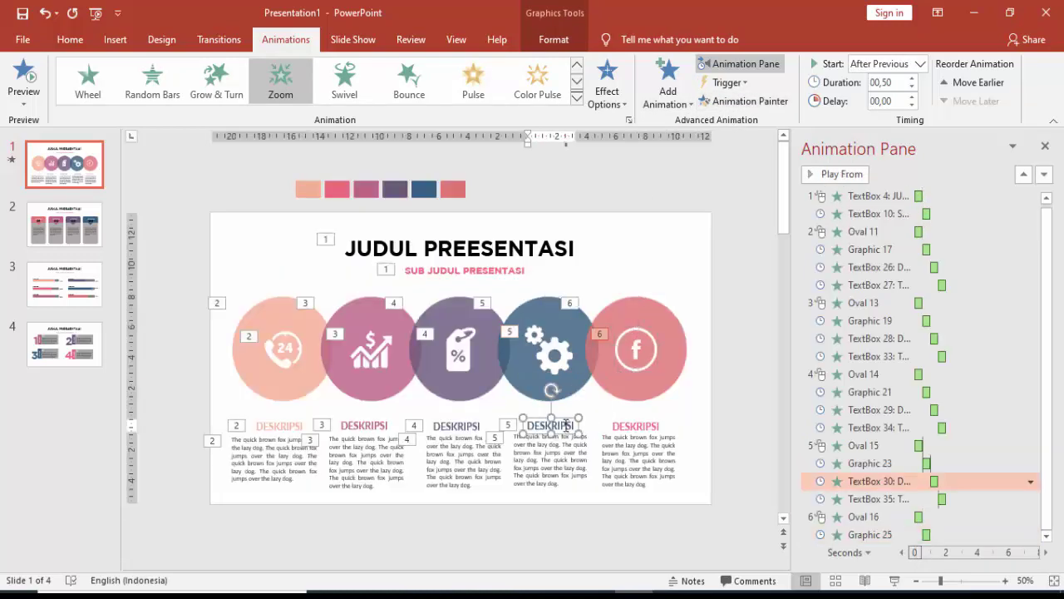
click(744, 100)
click(627, 430)
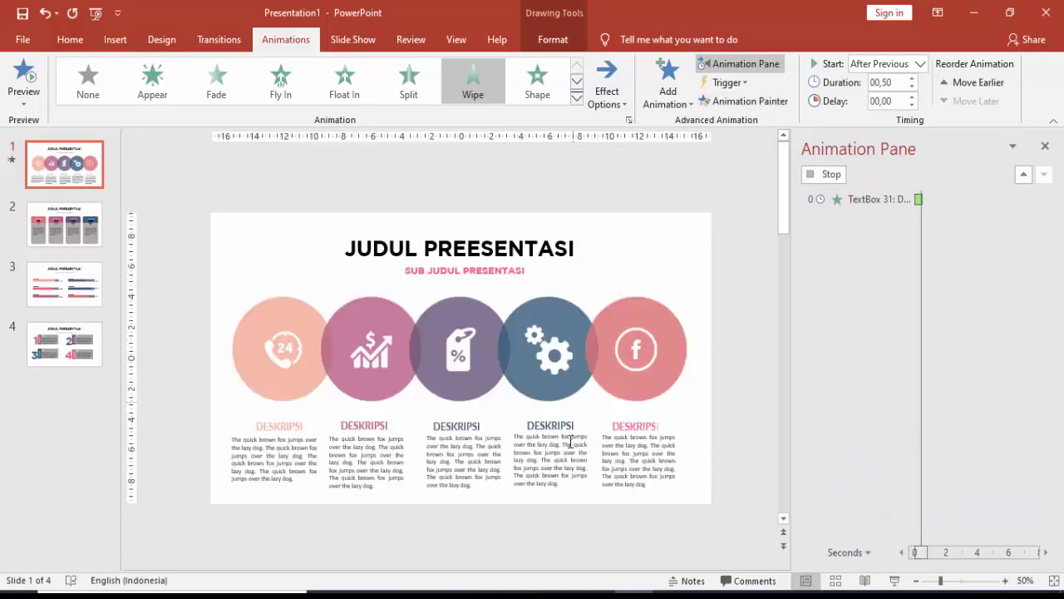
click(579, 441)
click(744, 101)
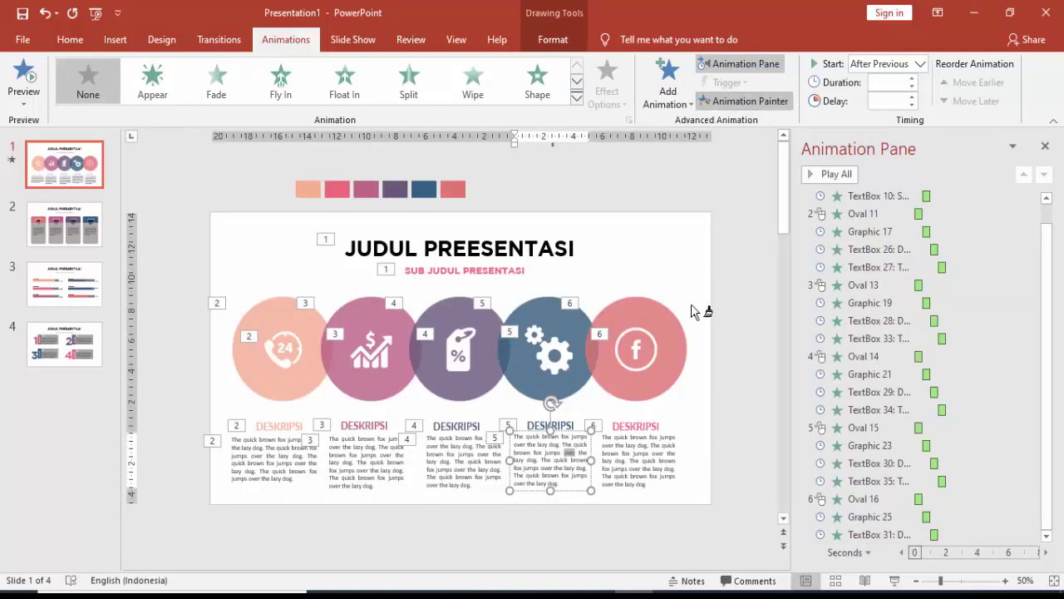
click(666, 447)
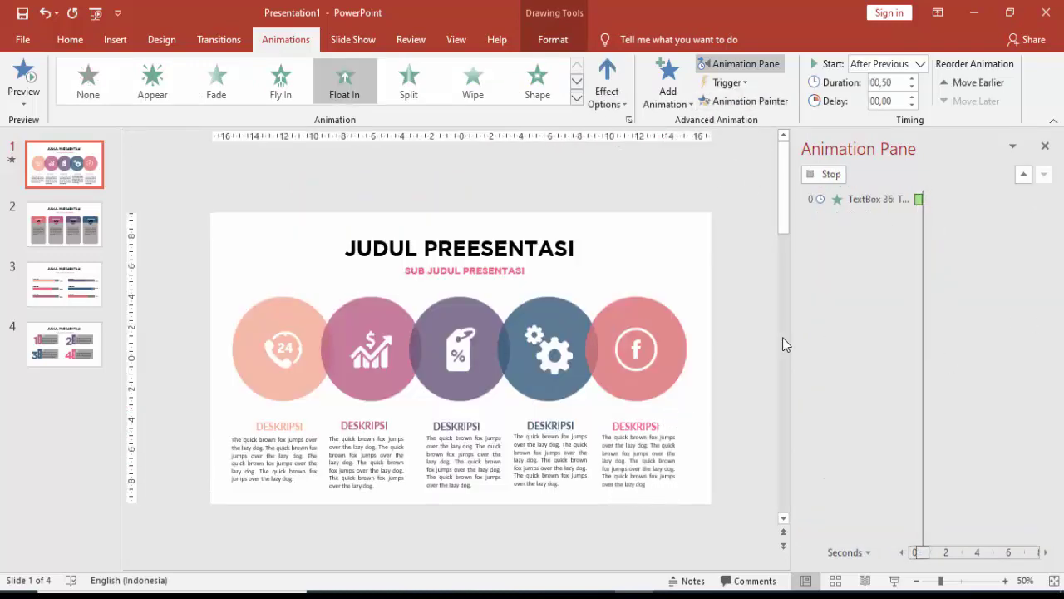
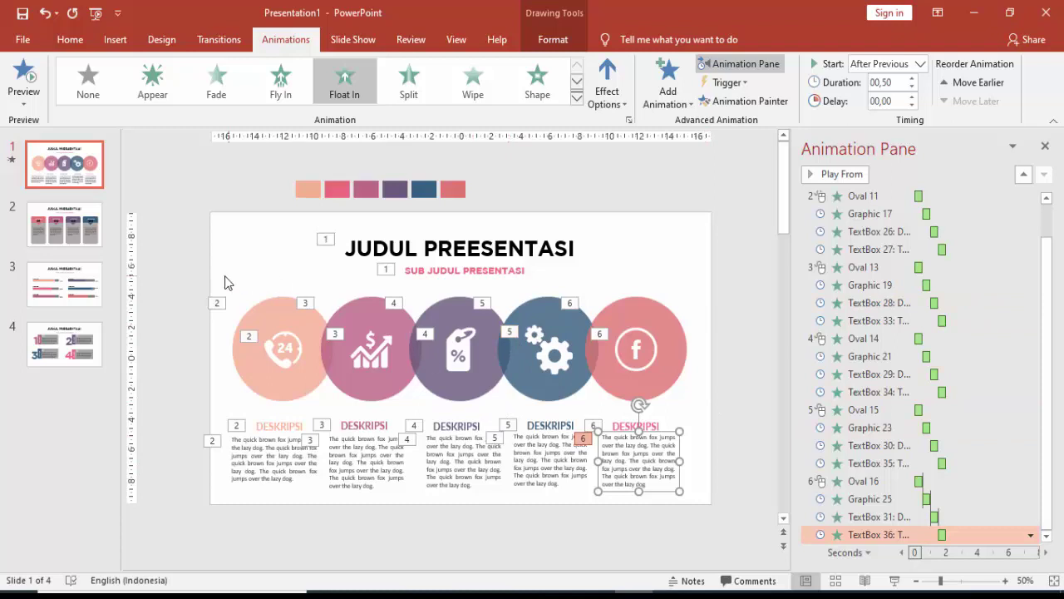
On slide 2, give the title a Wipe entrance from the left lasting 0.75 seconds.
click(81, 221)
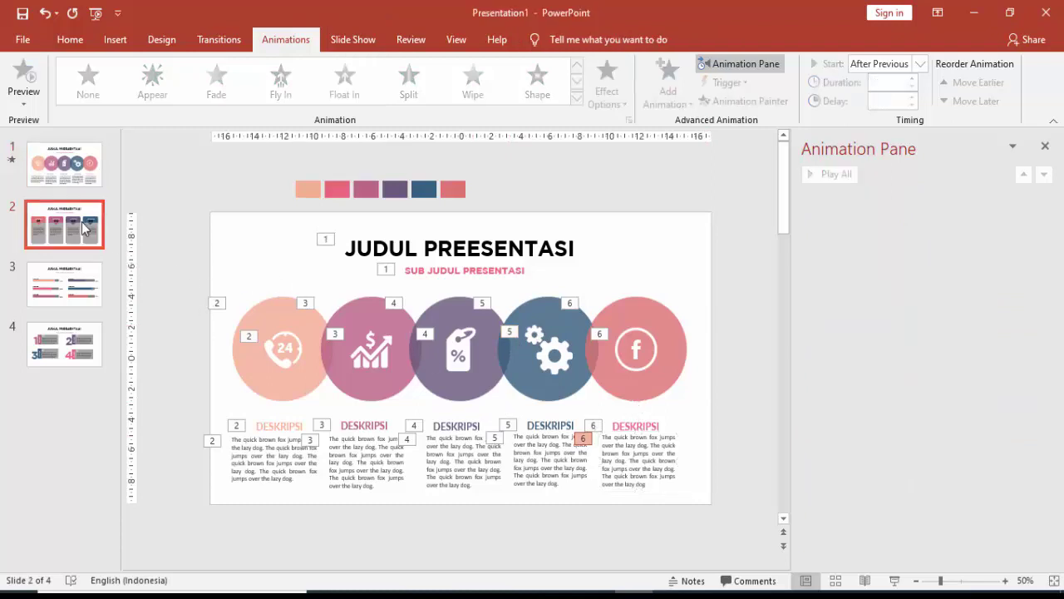
click(586, 230)
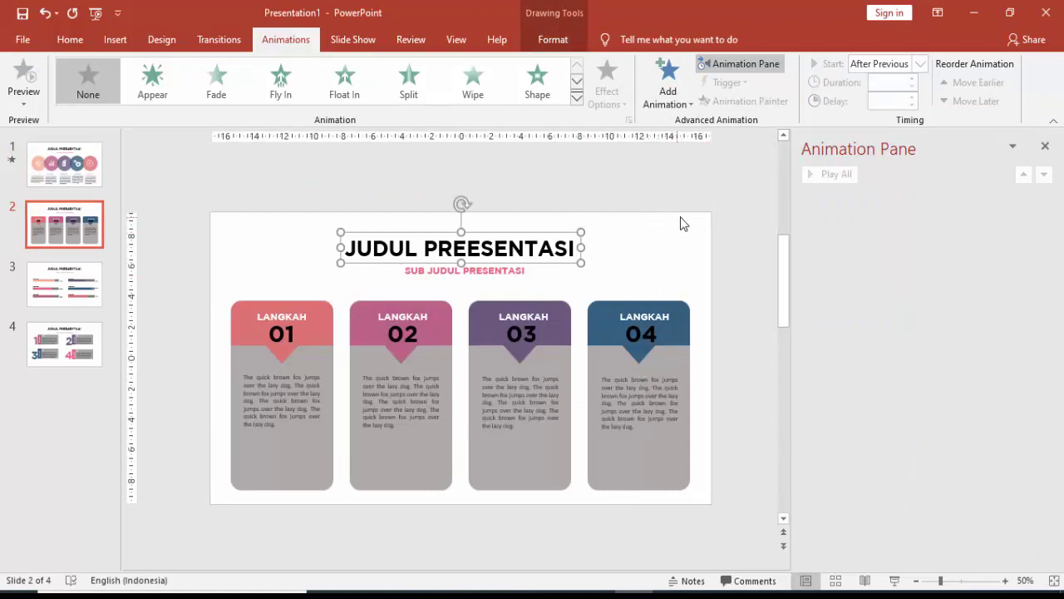
click(674, 96)
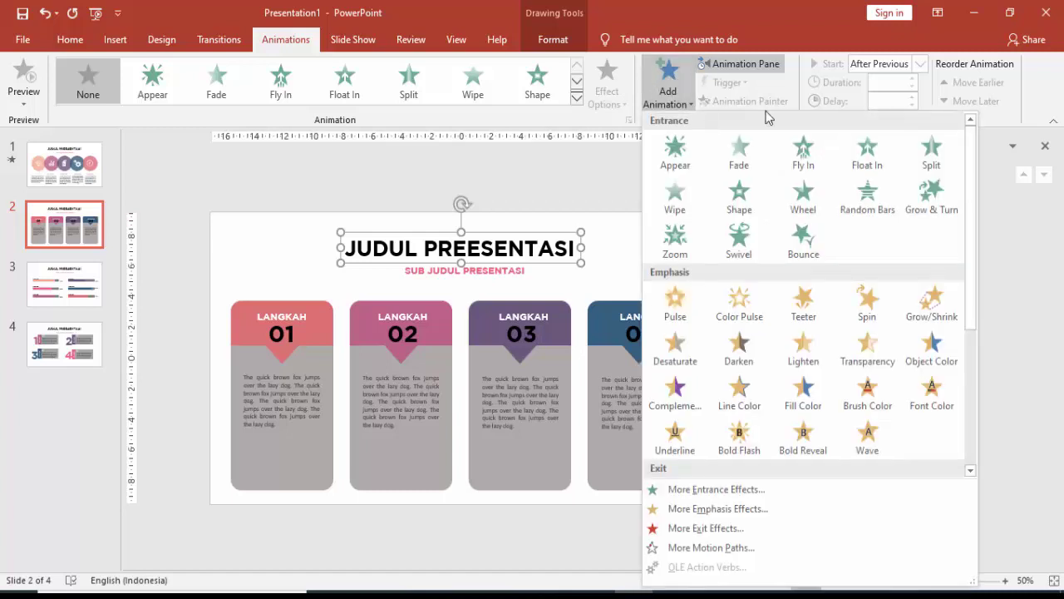
click(680, 202)
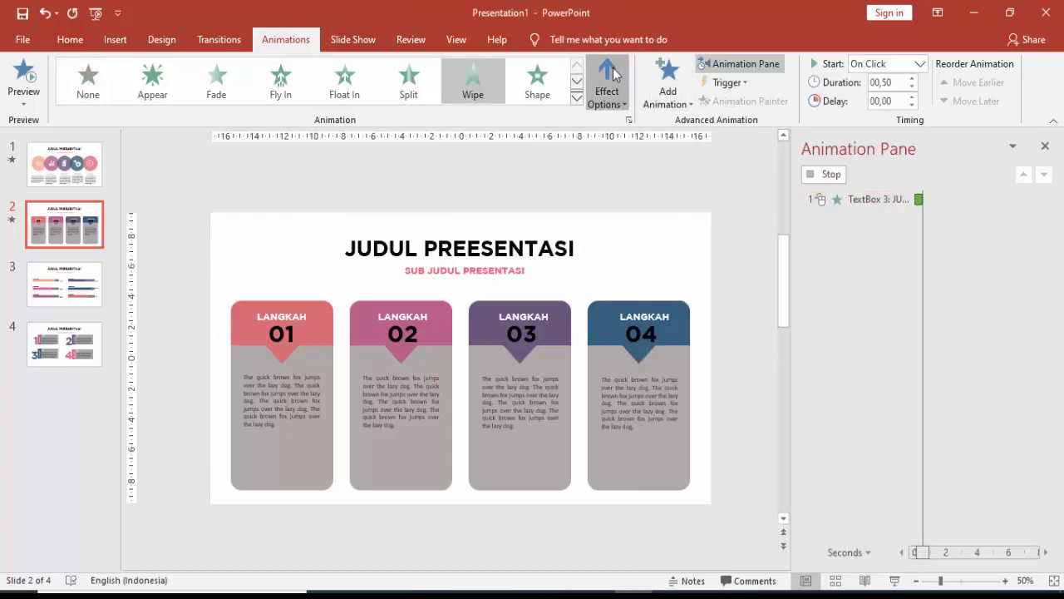
click(606, 90)
click(621, 191)
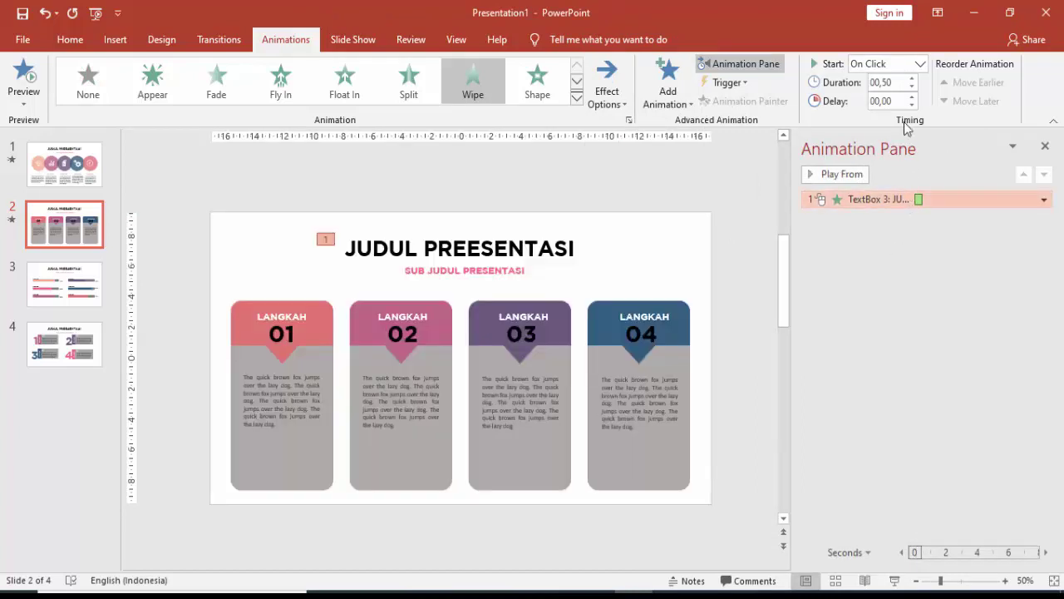
click(911, 78)
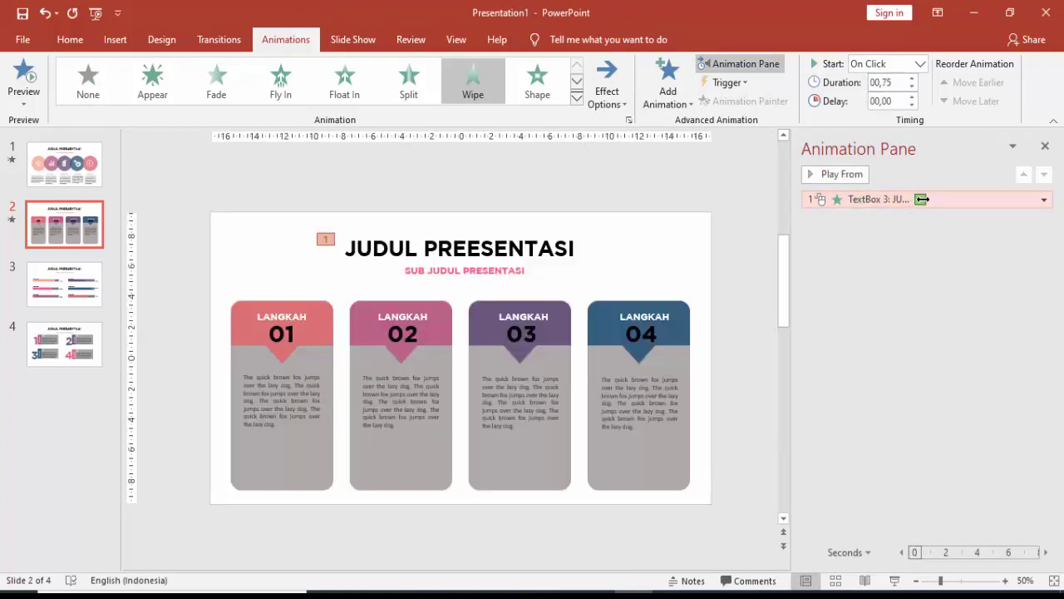
Set the title's Wipe effect to animate text by word.
double_click(921, 199)
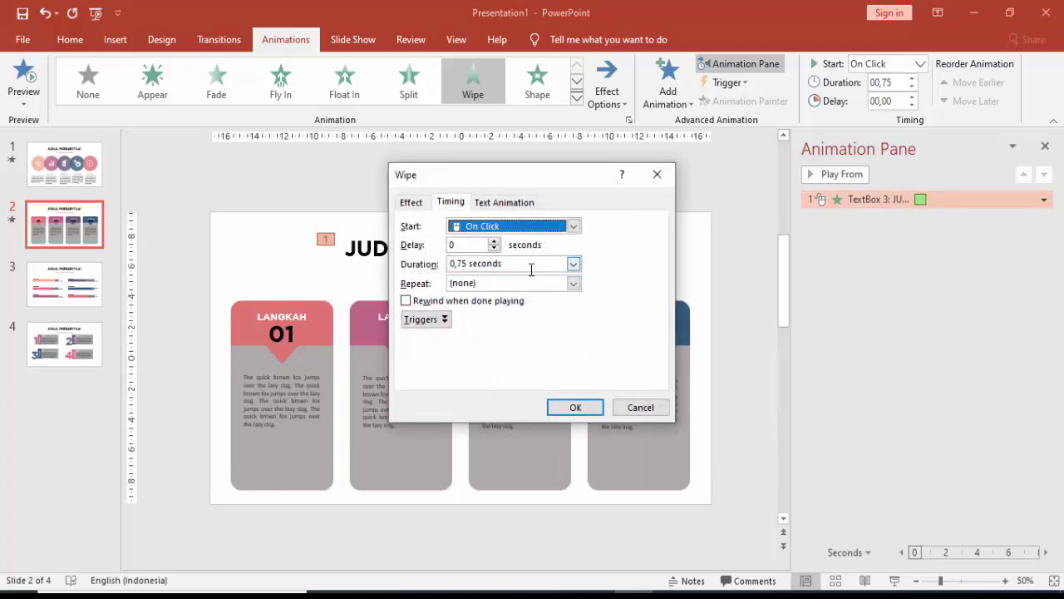
click(407, 204)
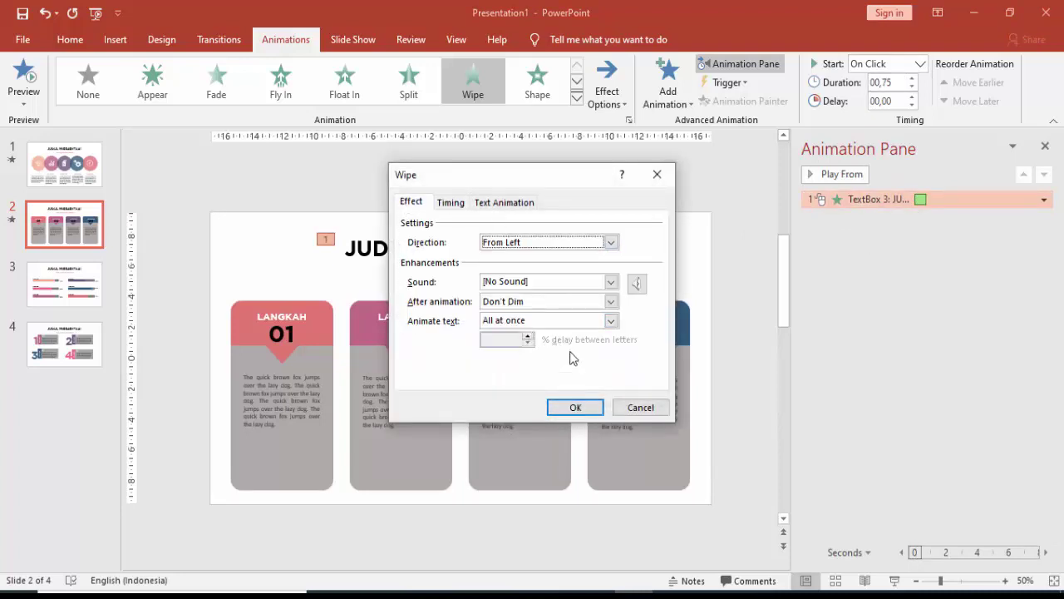
click(611, 323)
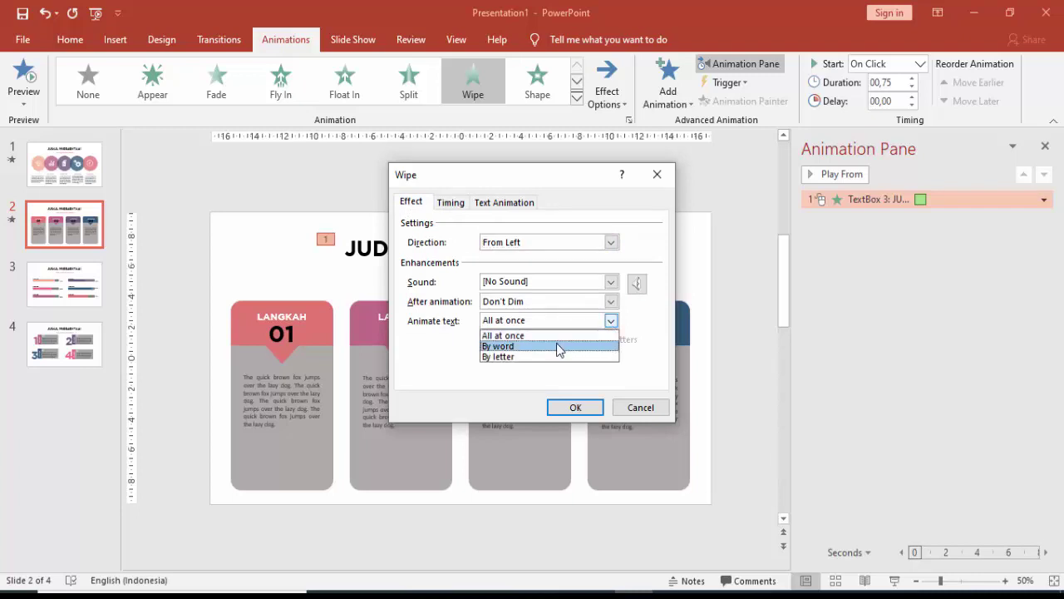
click(557, 345)
key(Tab)
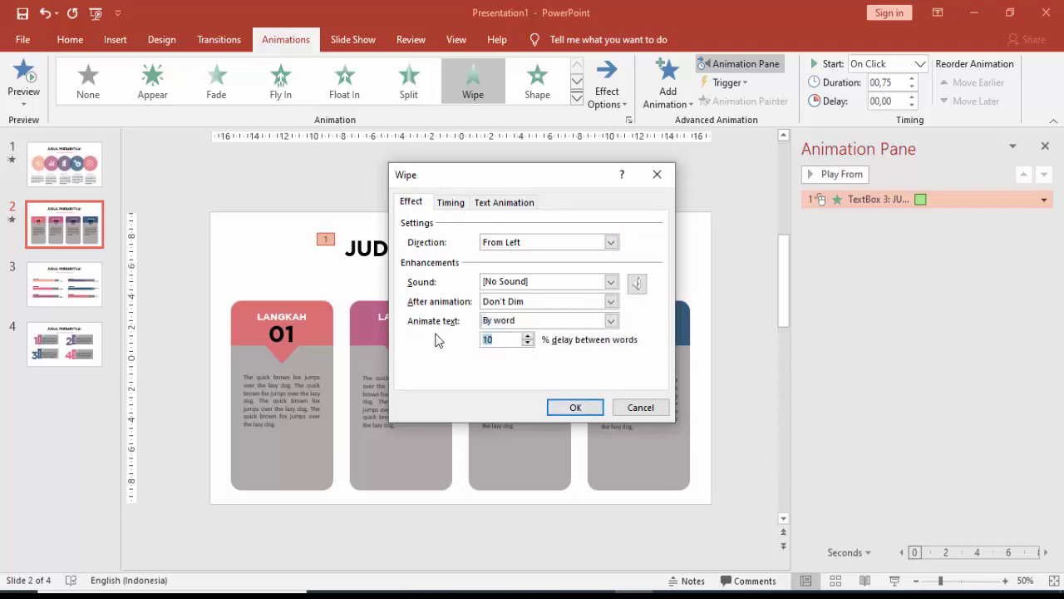
click(576, 407)
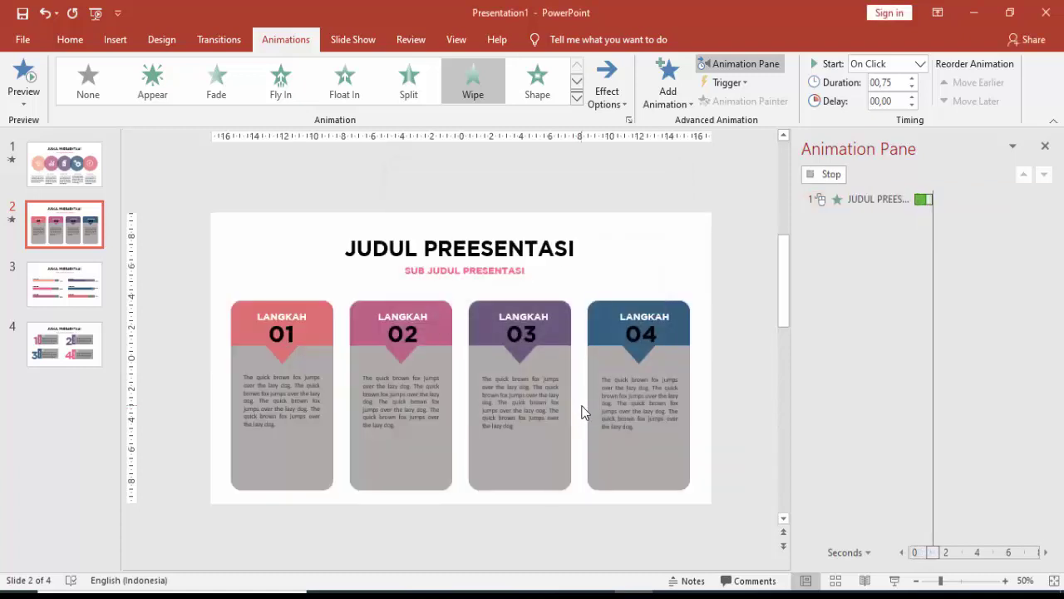
Copy the title's Wipe animation onto the SUB JUDUL PRESENTASI subtitle with Animation Painter.
click(510, 275)
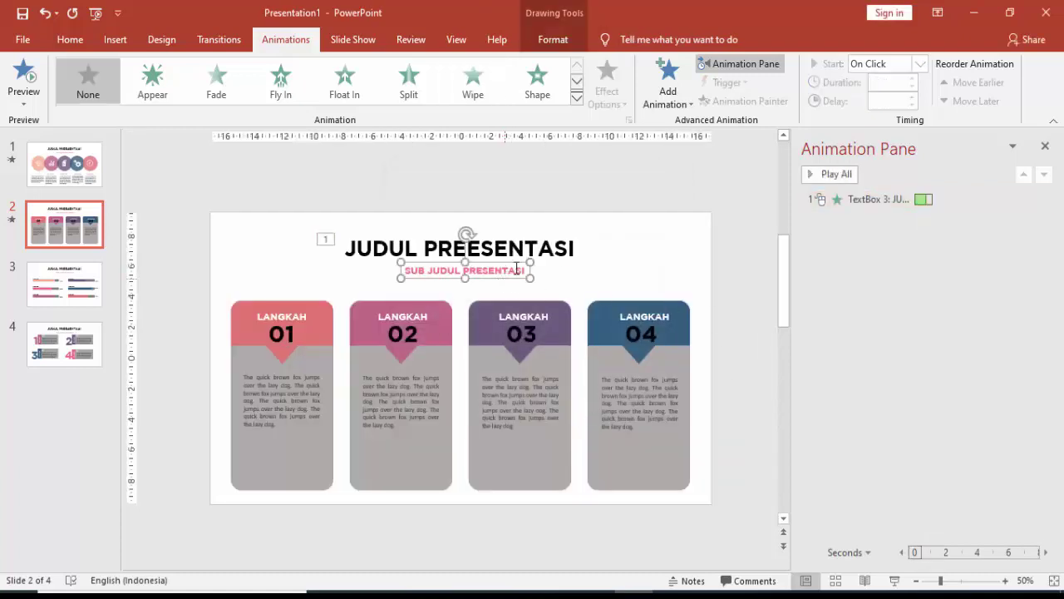
click(523, 249)
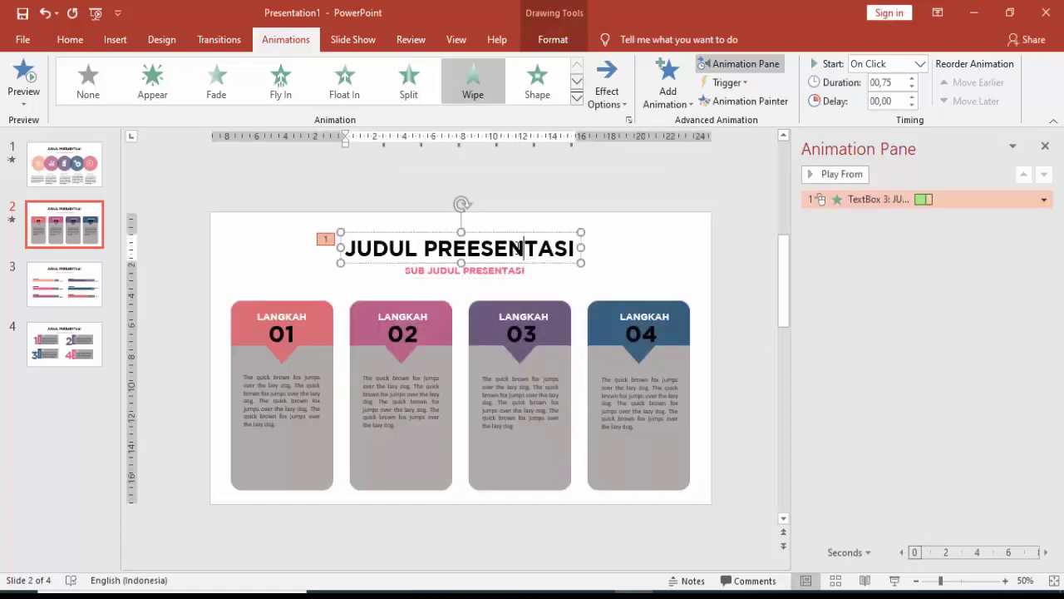
click(749, 101)
click(509, 271)
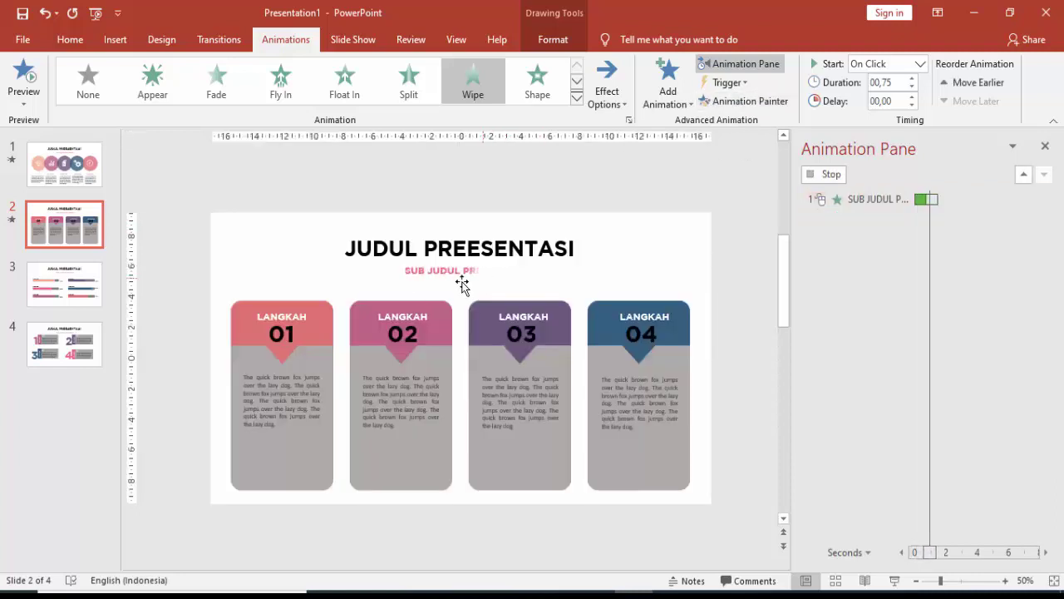
Give the LANGKAH 01 header shape a Wipe entrance from the top.
click(322, 329)
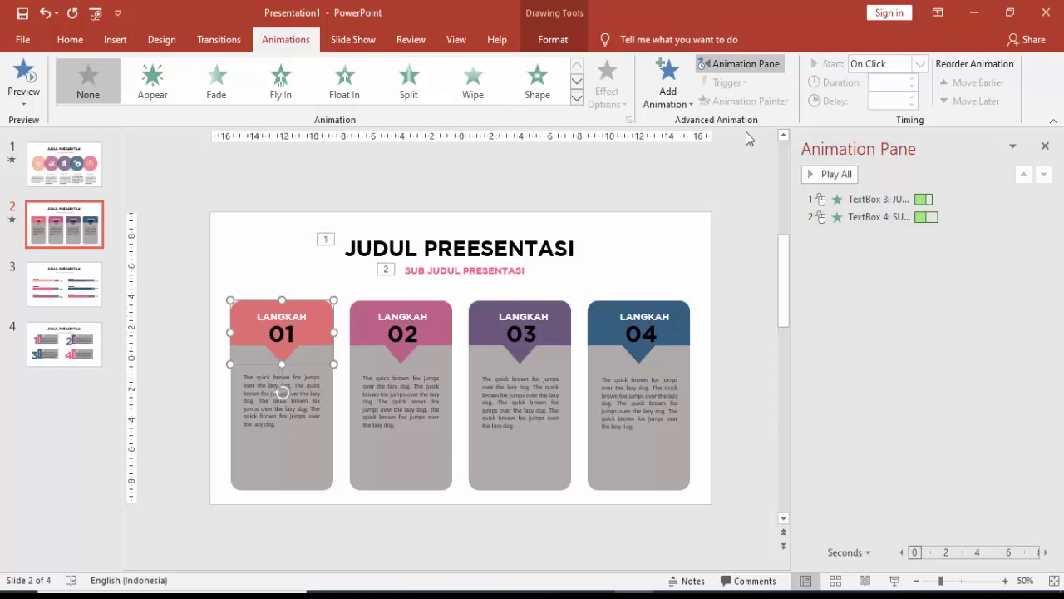
click(685, 84)
click(677, 191)
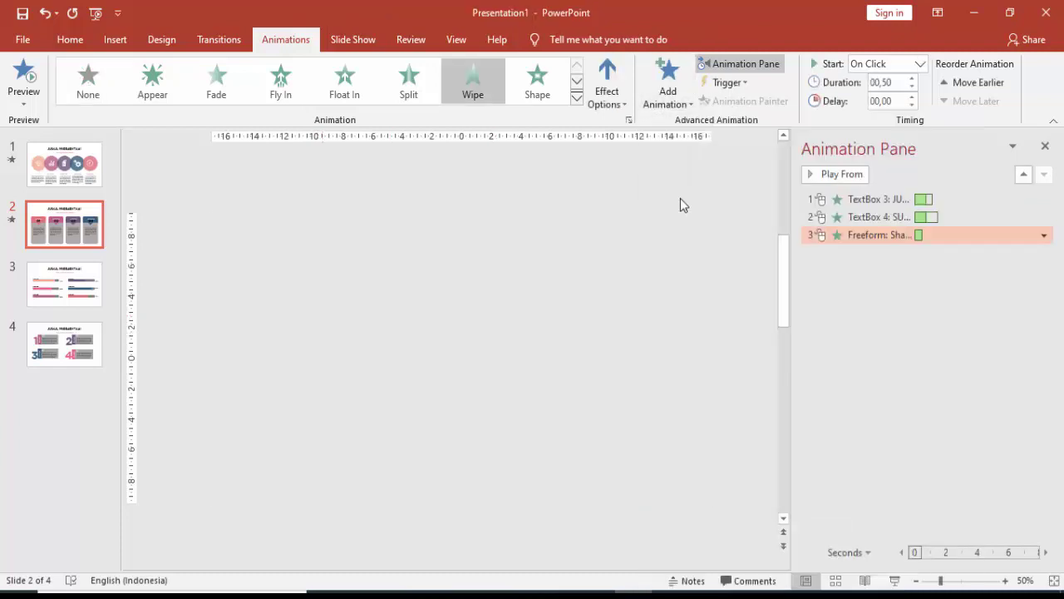
click(618, 76)
click(629, 244)
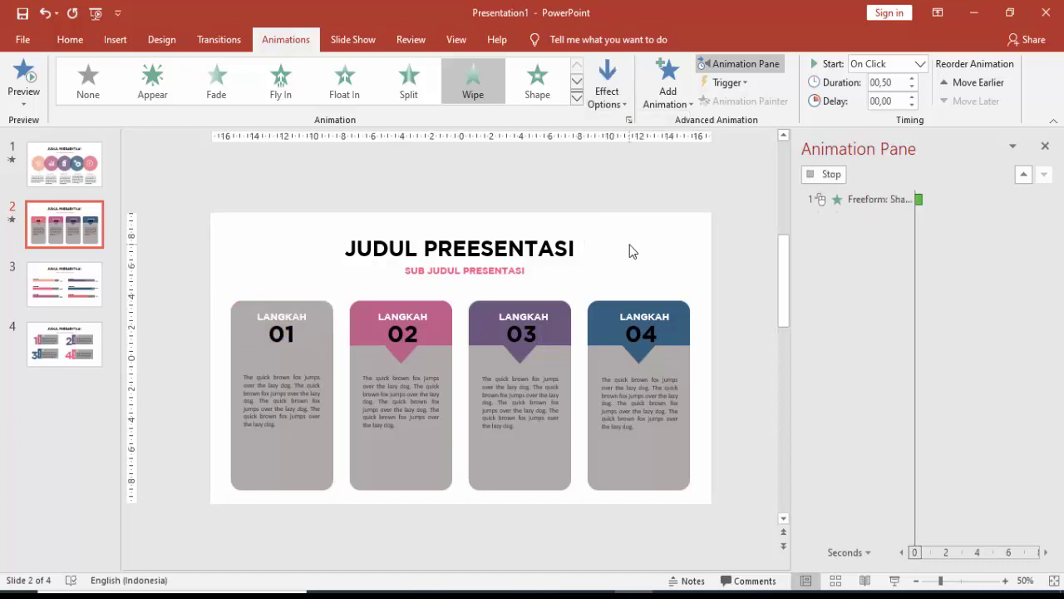
Give card 01's grey body a Wipe entrance starting After Previous.
click(329, 421)
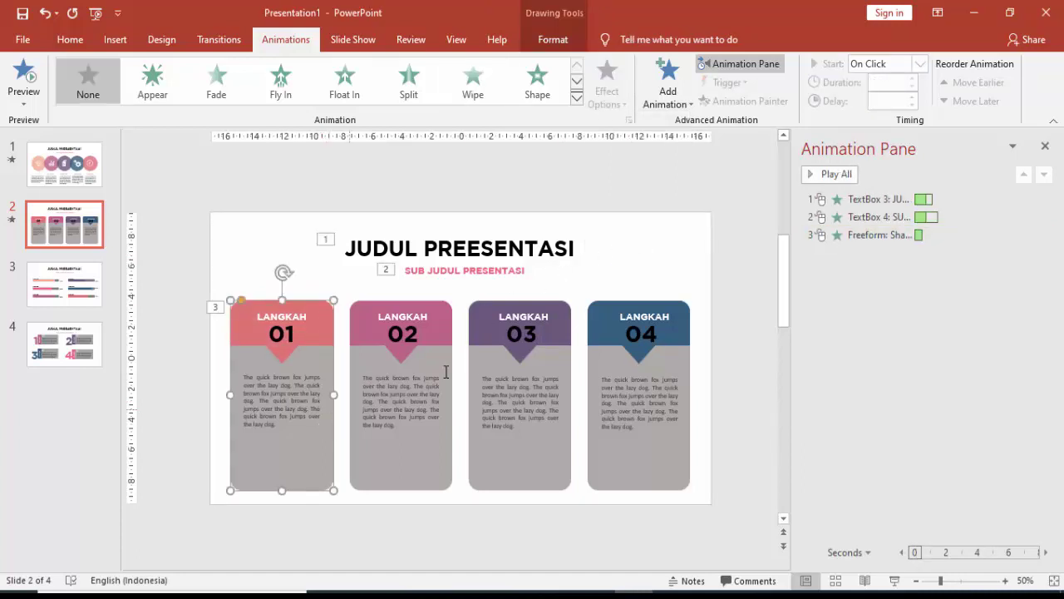
click(677, 91)
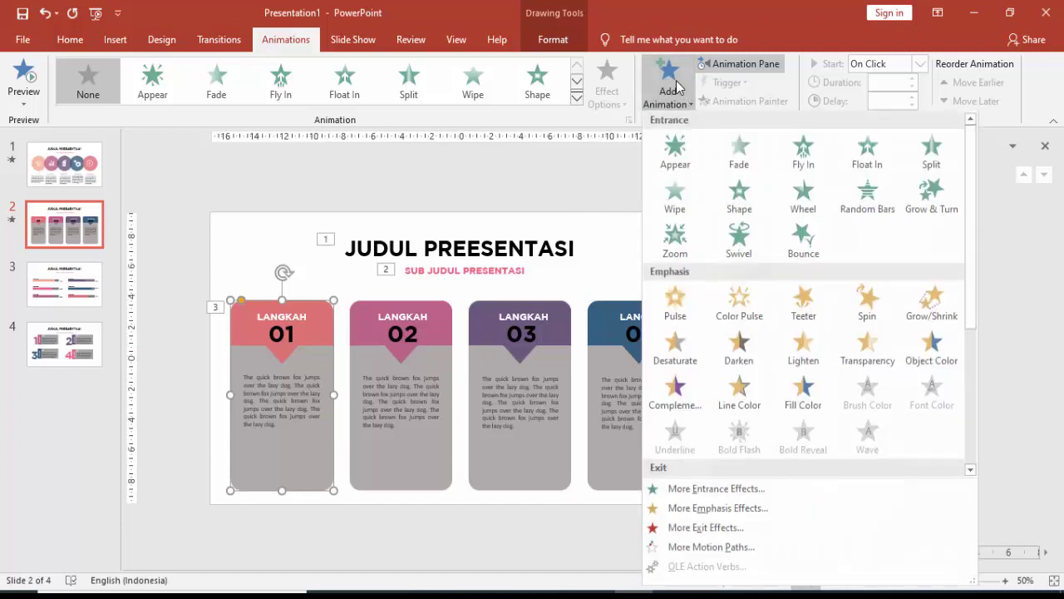
click(659, 202)
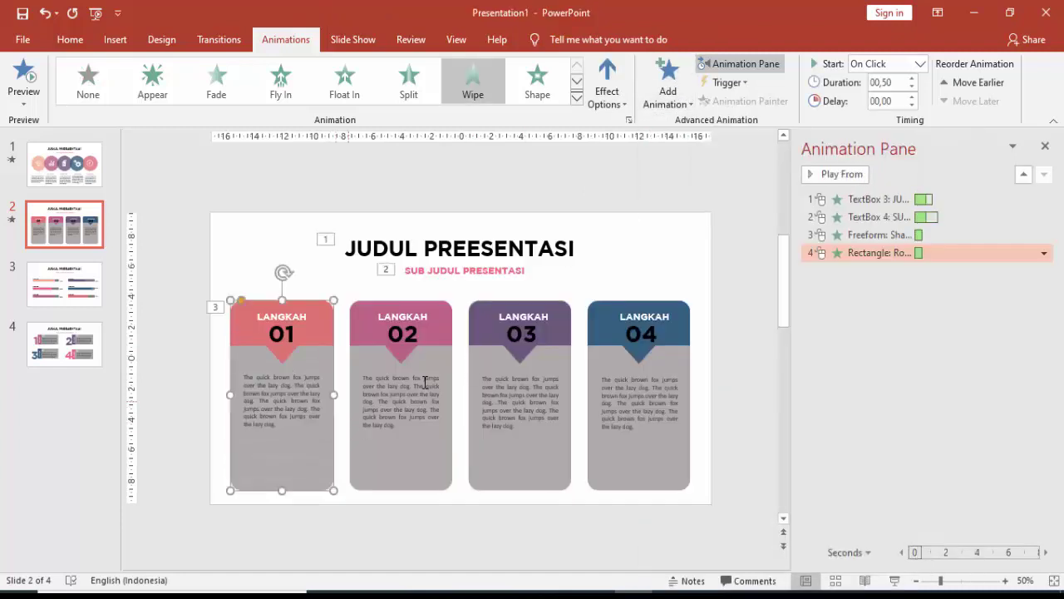
click(720, 316)
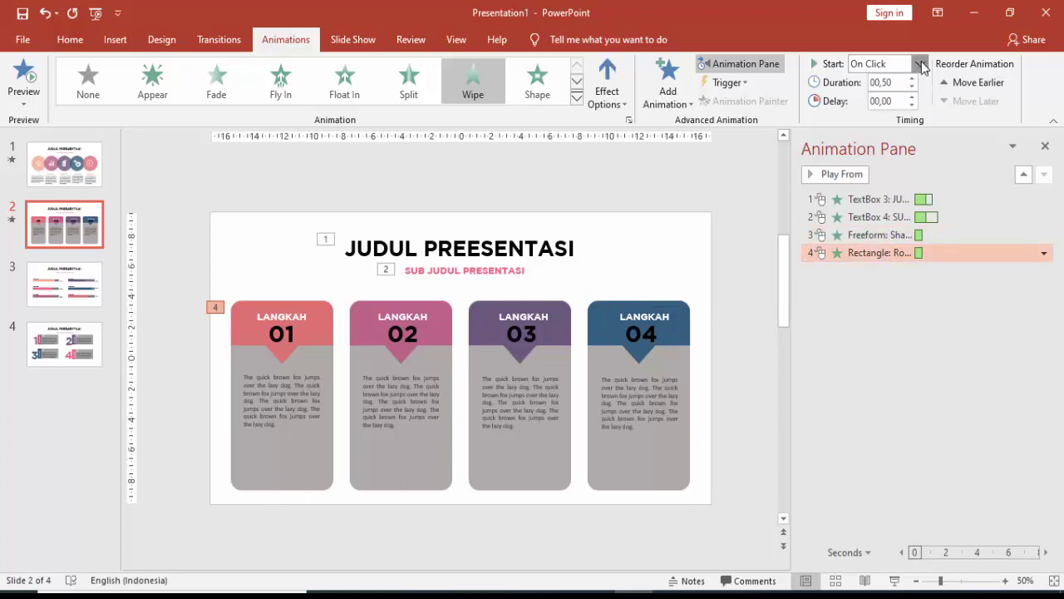
click(920, 64)
click(895, 111)
Set the subtitle's animation to start After Previous, then recheck card 01's animations.
click(464, 273)
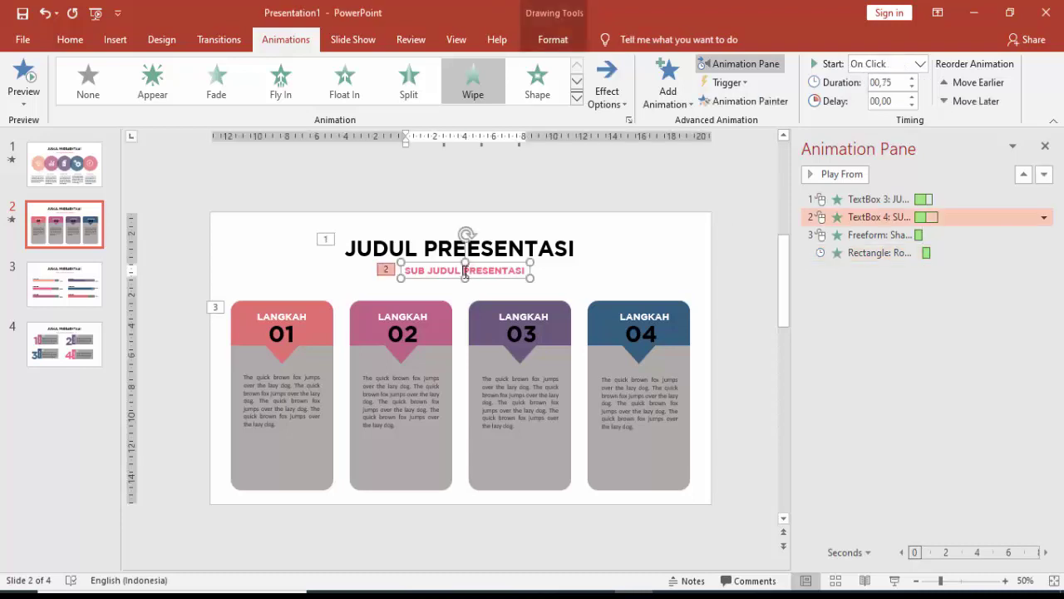
click(516, 267)
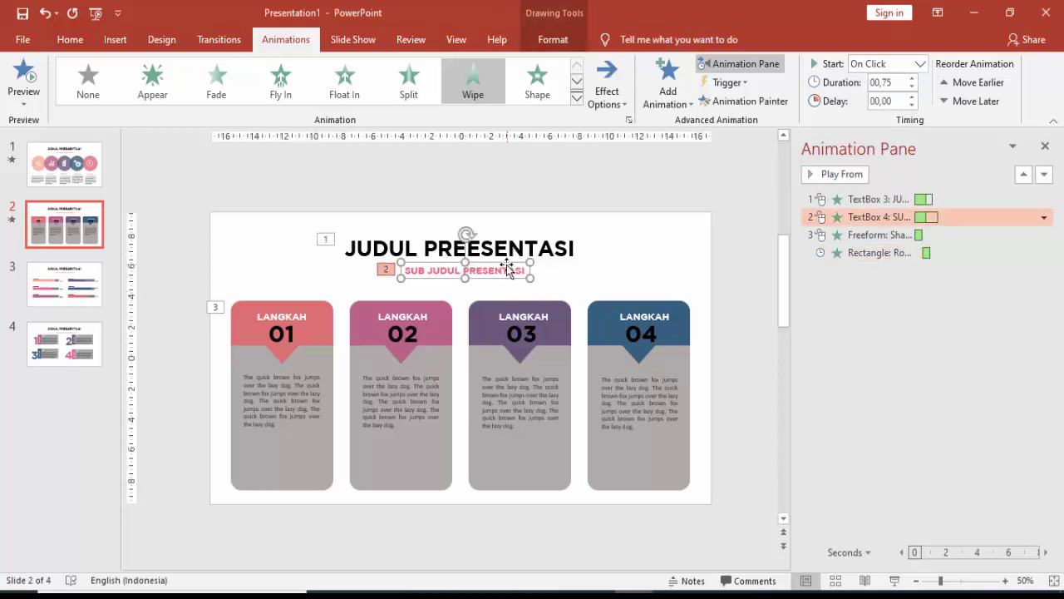
click(920, 64)
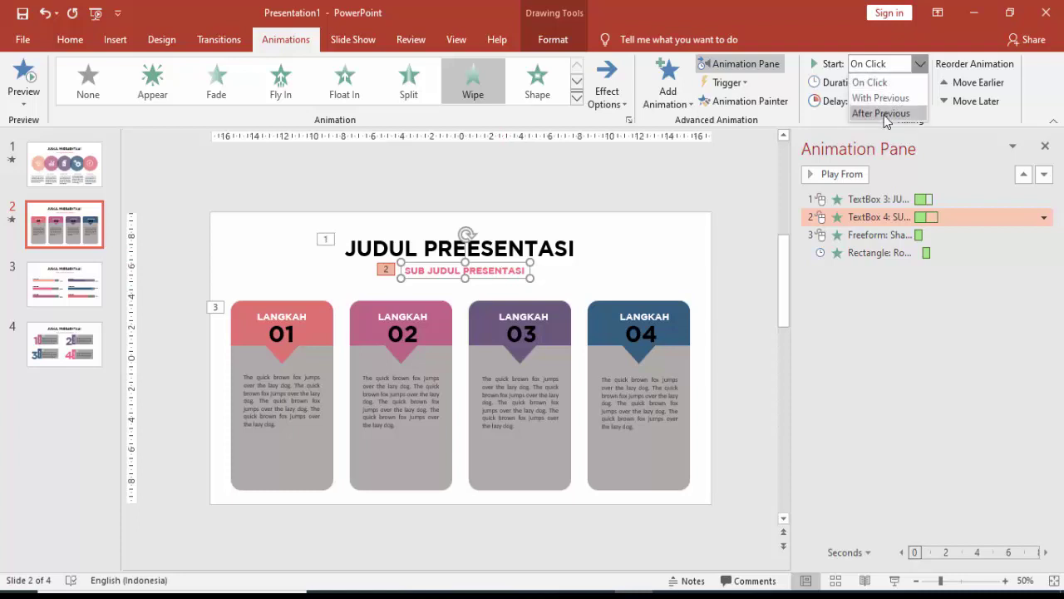
click(886, 114)
click(904, 236)
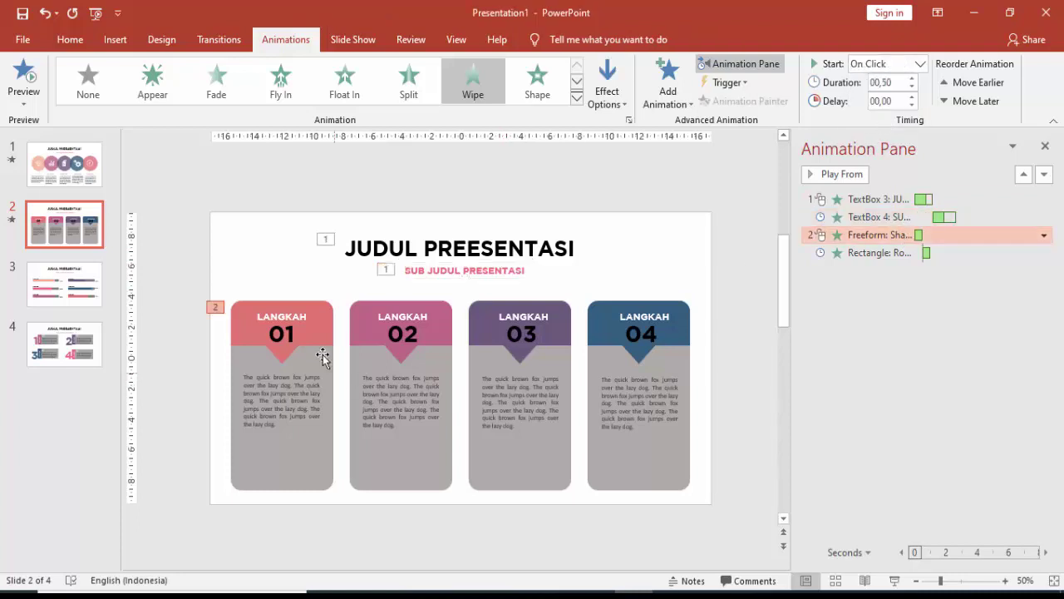
click(331, 434)
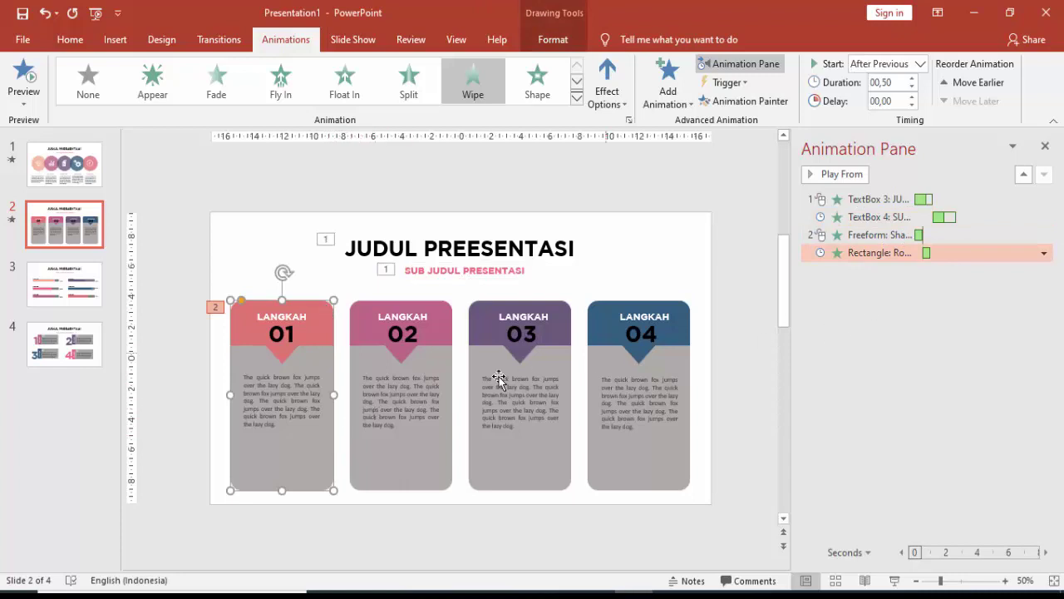
click(305, 321)
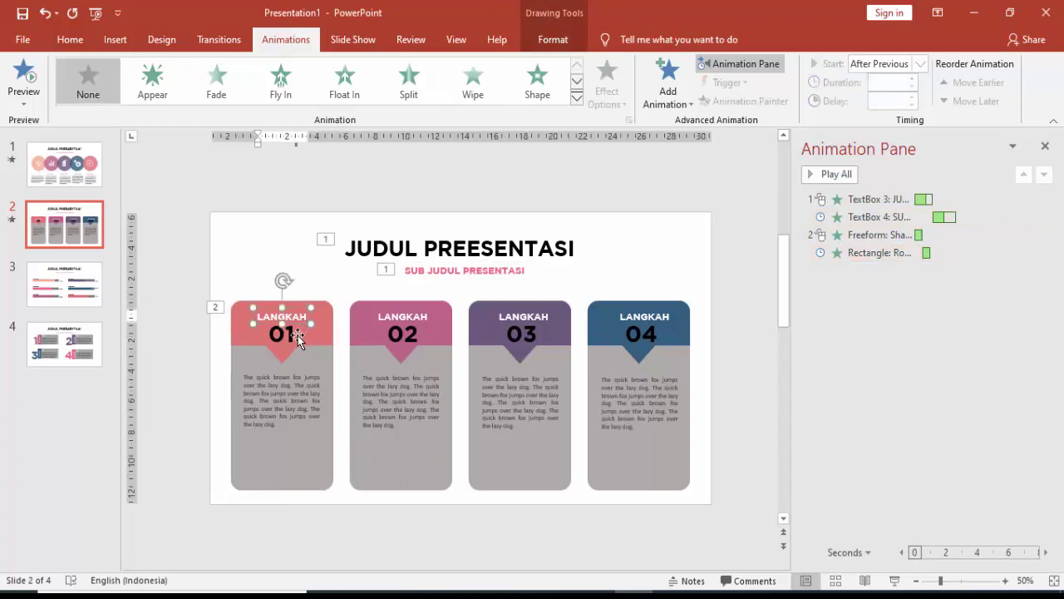
Give card 01's LANGKAH 01 number label a Zoom entrance starting After Previous.
click(296, 337)
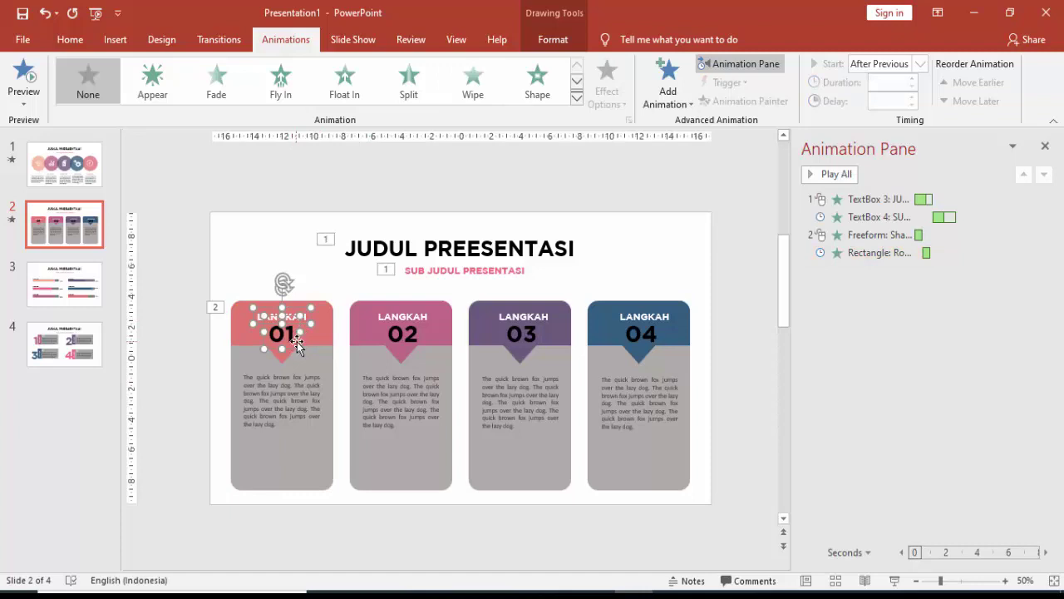
click(314, 341)
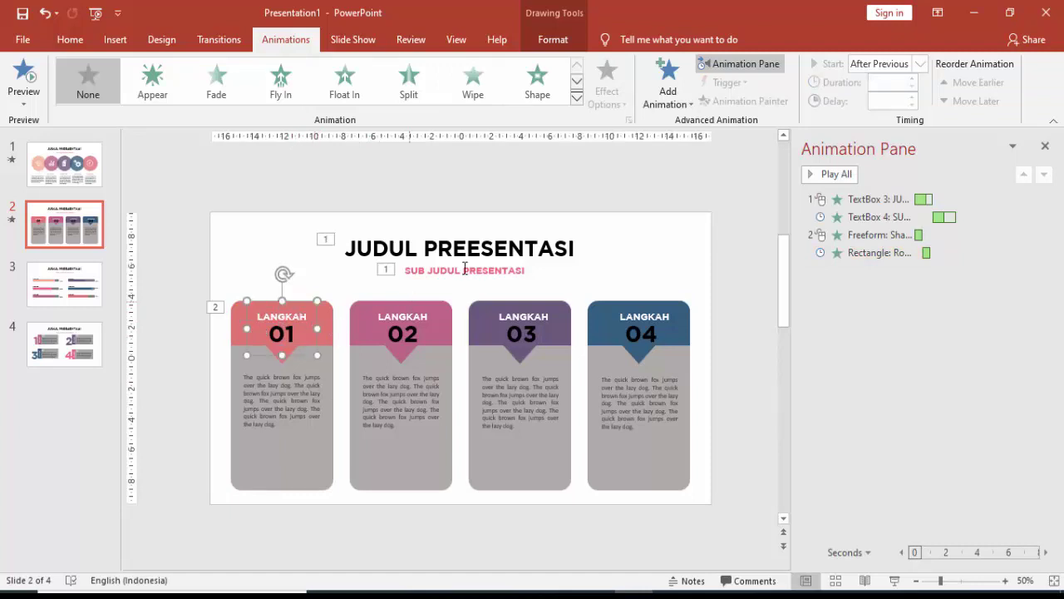
click(668, 83)
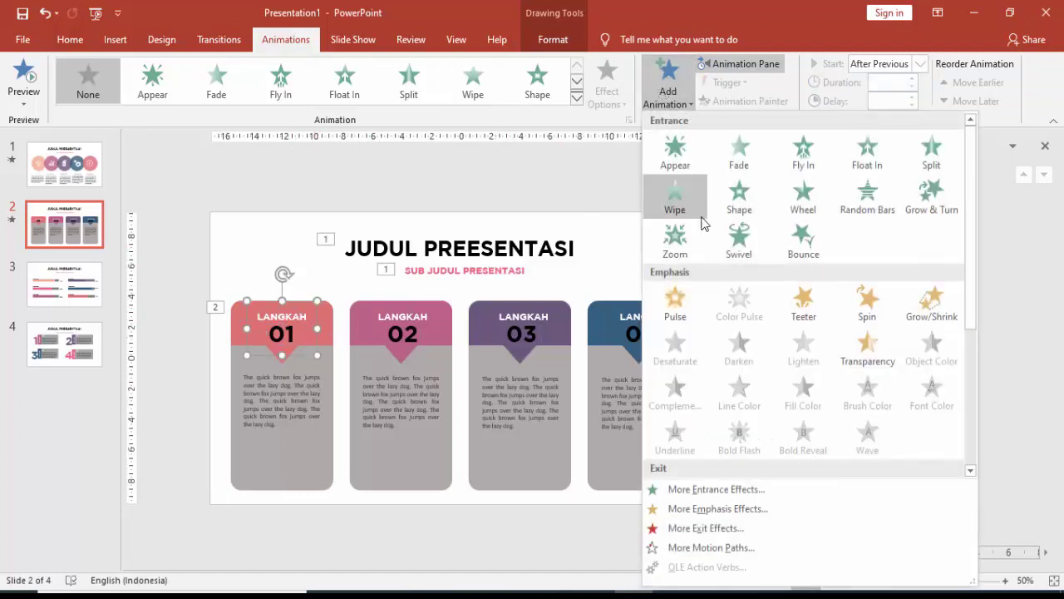
click(676, 244)
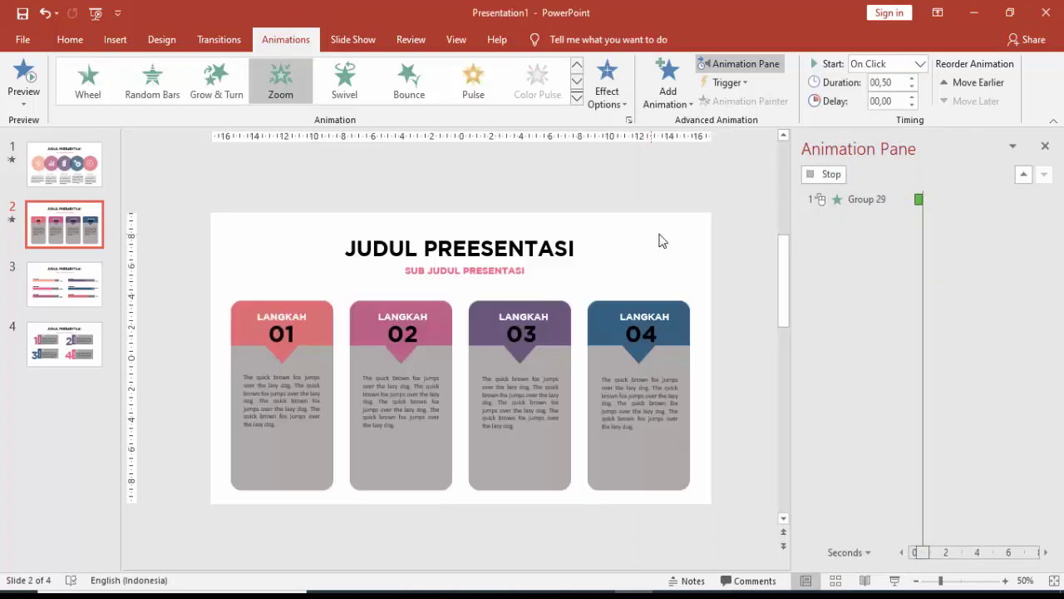
click(919, 64)
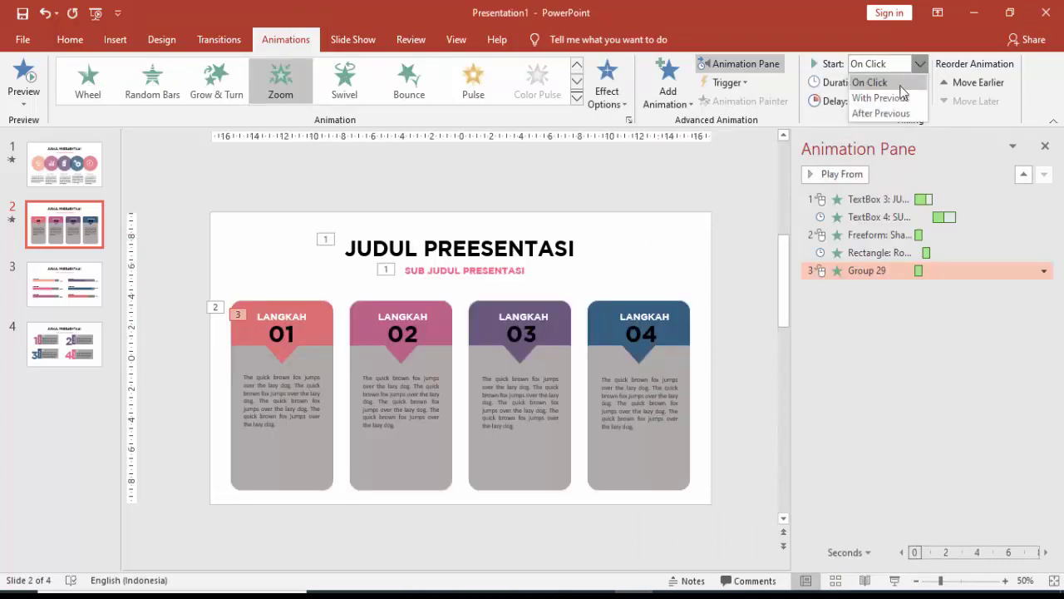
click(890, 111)
Give card 01's body text a Strips entrance and change its direction.
click(316, 397)
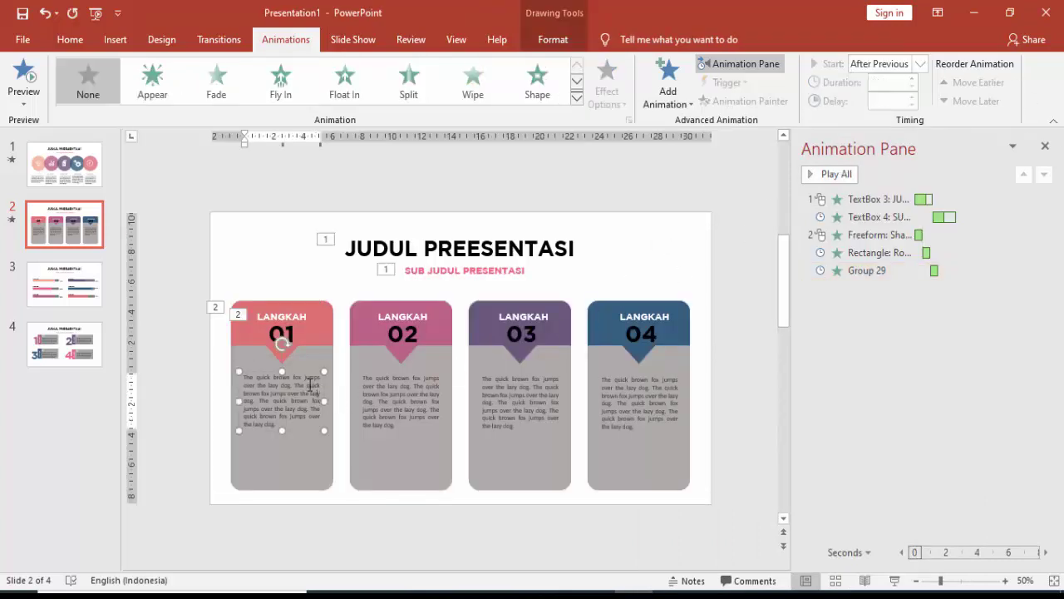
click(668, 92)
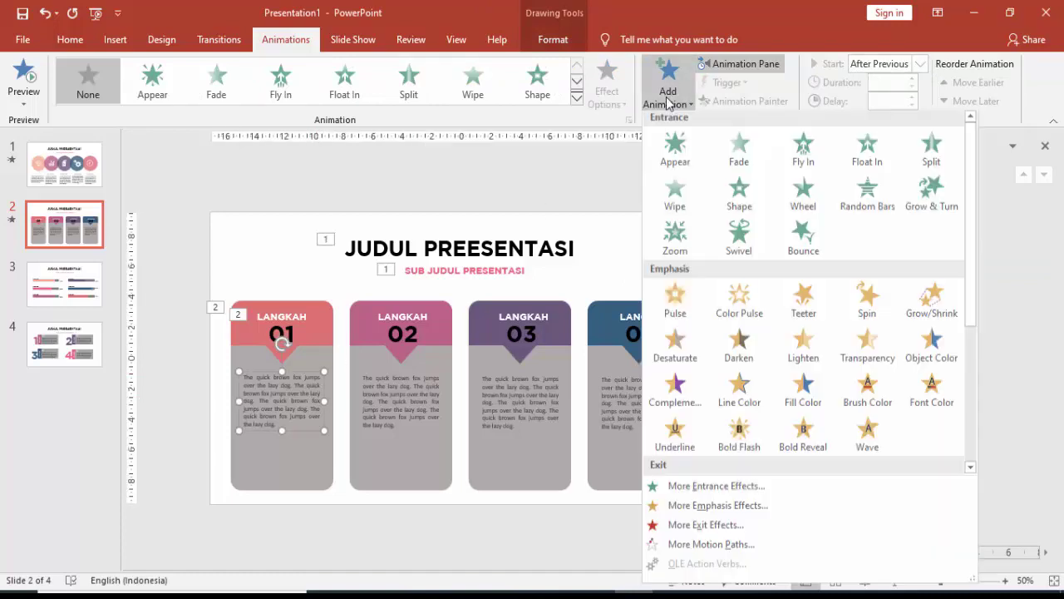
click(682, 488)
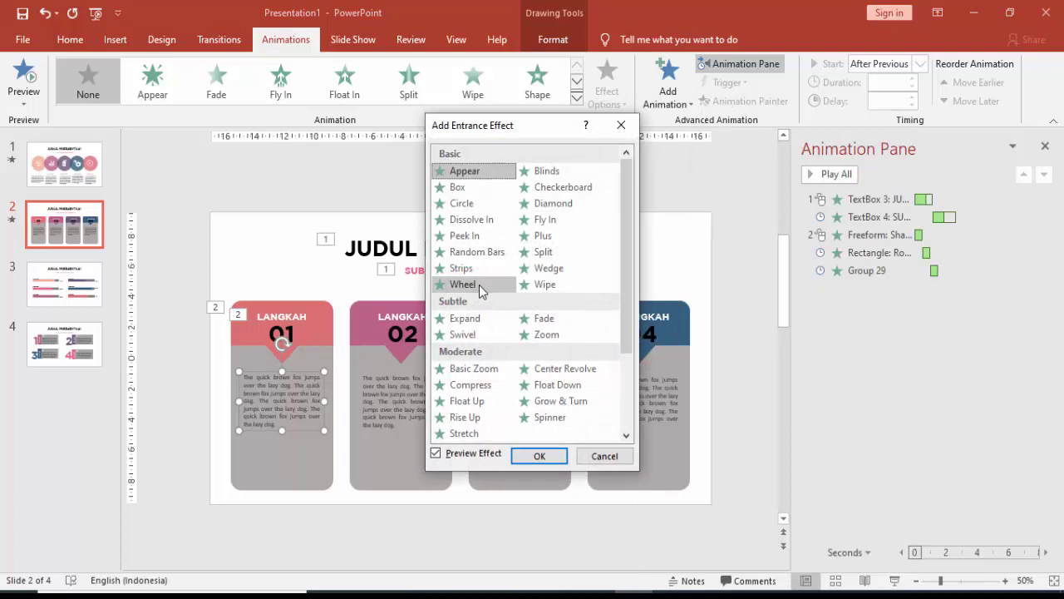
click(479, 285)
click(471, 271)
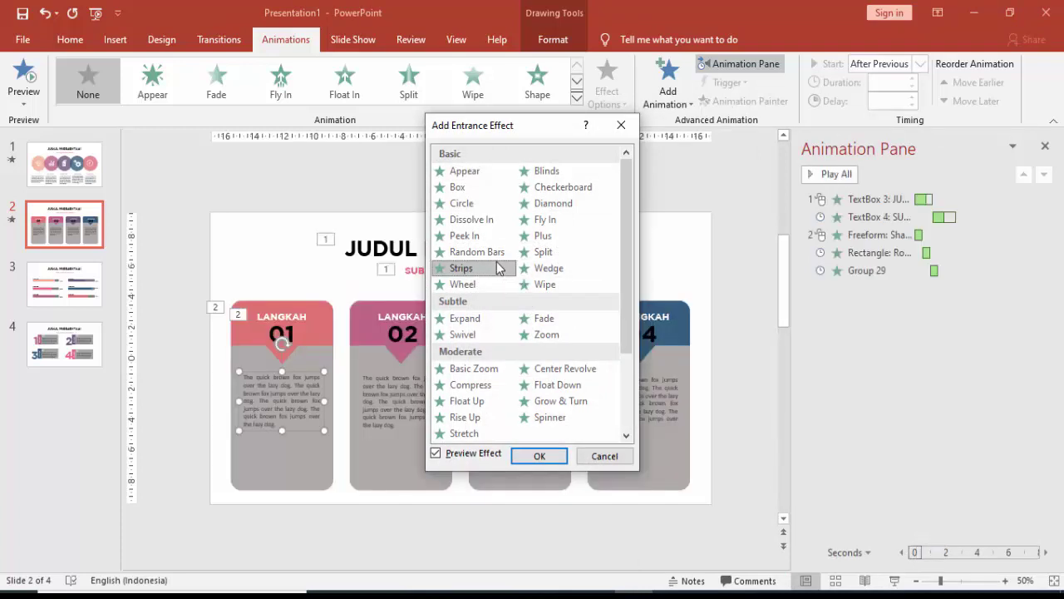
click(564, 454)
click(614, 83)
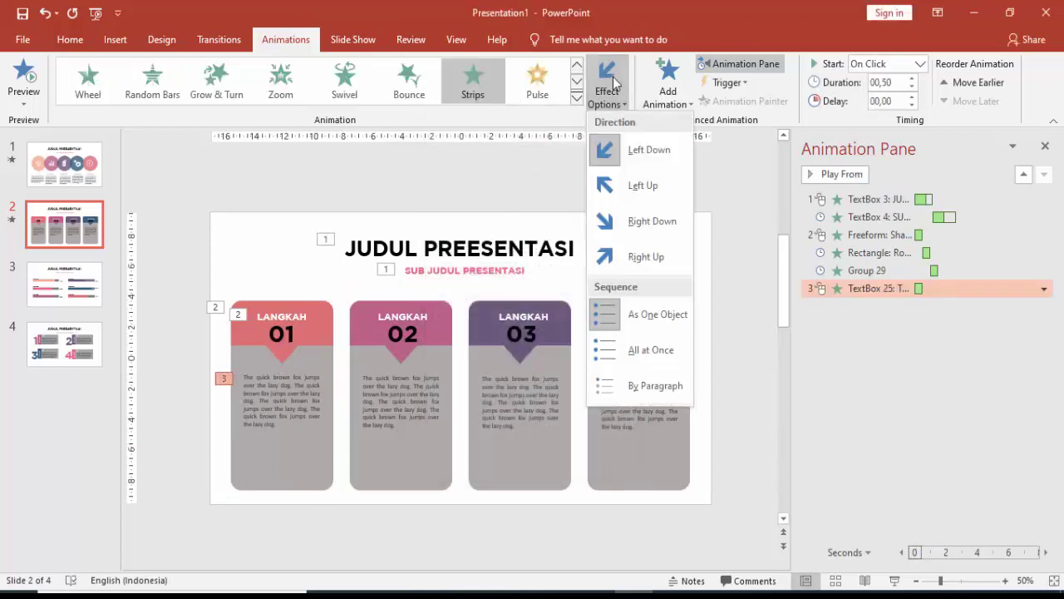
click(615, 225)
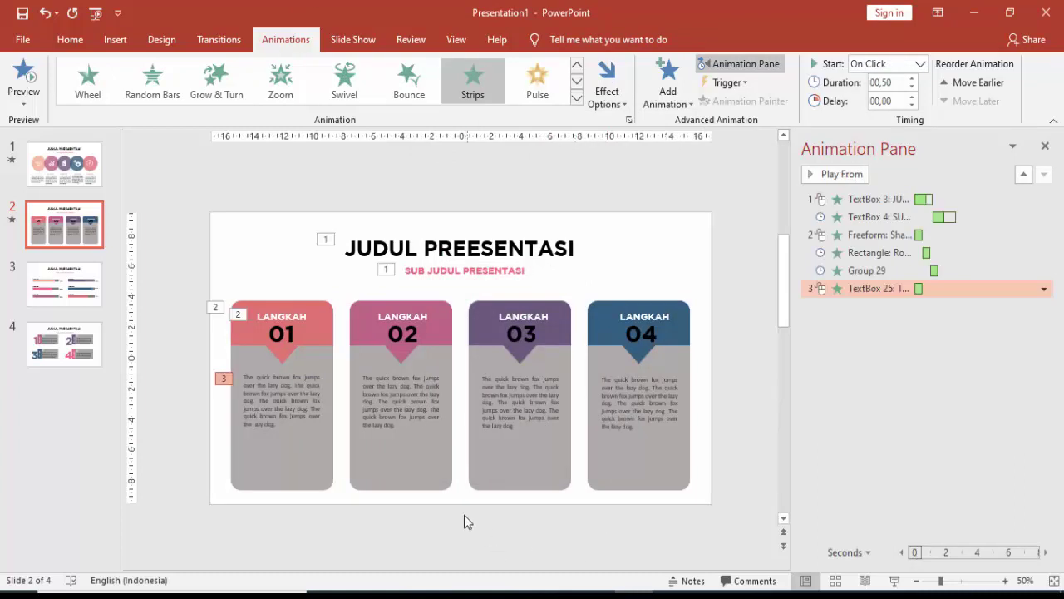
click(332, 337)
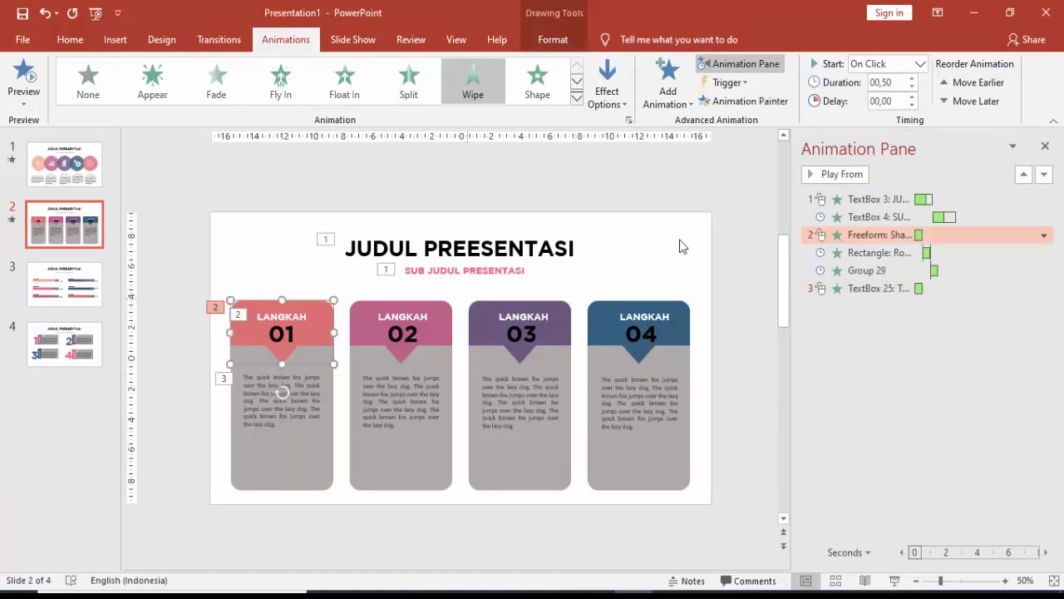
Copy card 01's header Wipe to card 02's header and set card 01's body text to After Previous.
click(744, 100)
click(359, 330)
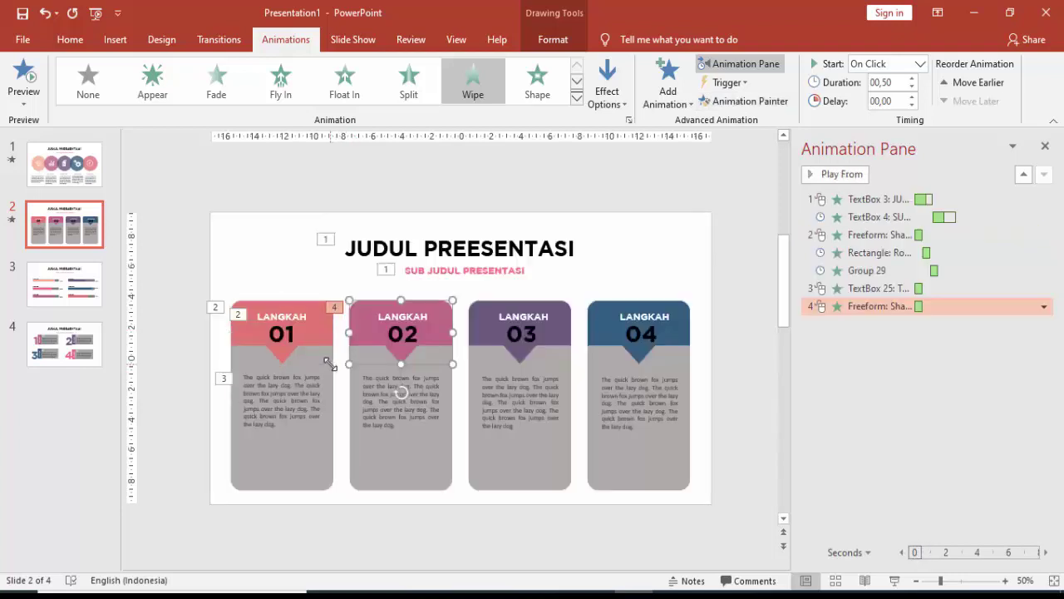
click(859, 287)
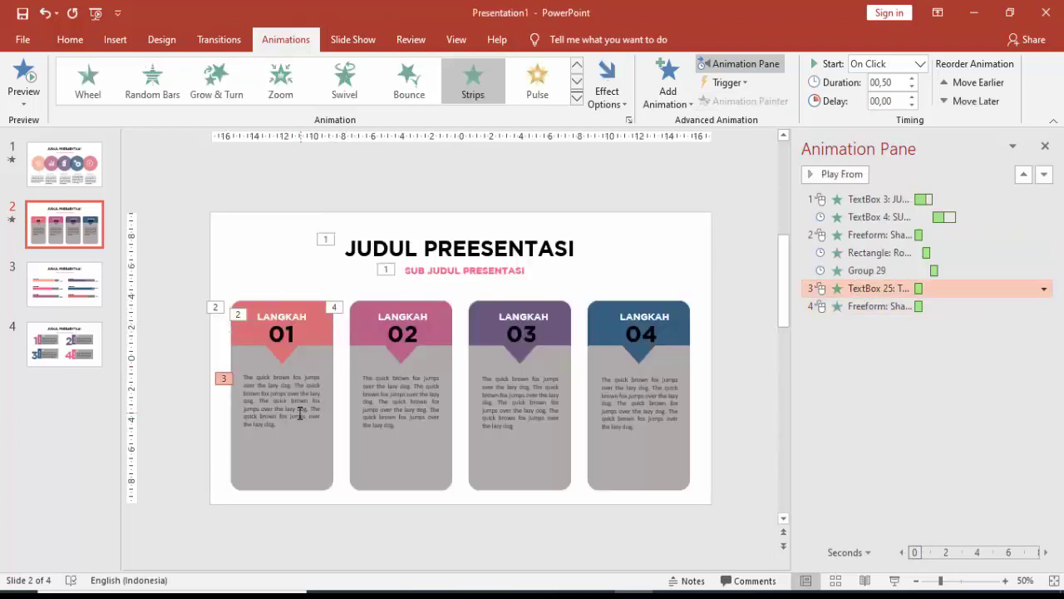
click(920, 64)
click(897, 115)
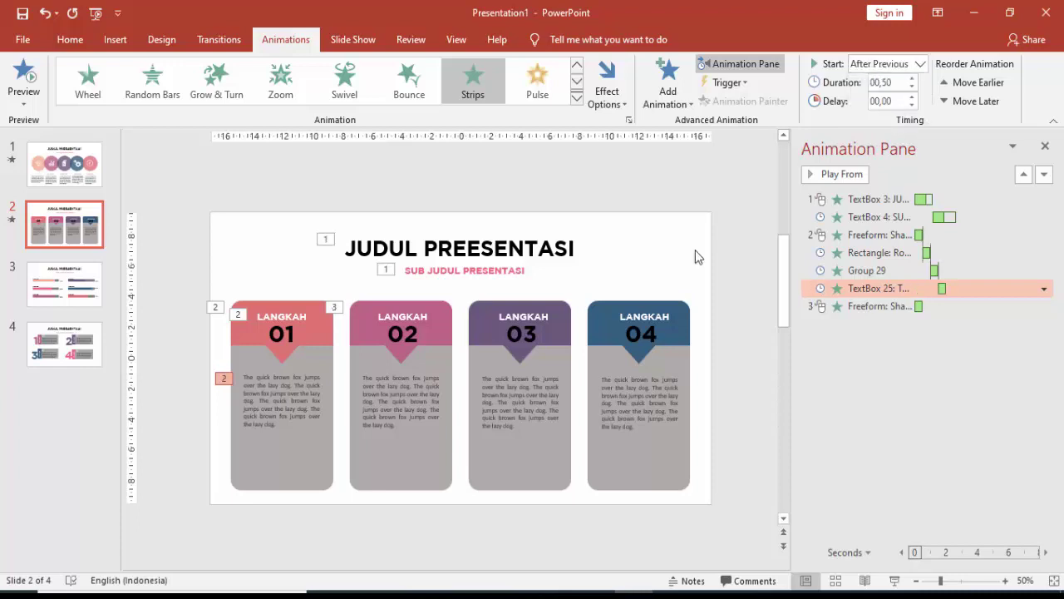
Copy card 01's body Wipe and number-label Zoom onto card 02's matching parts.
click(448, 368)
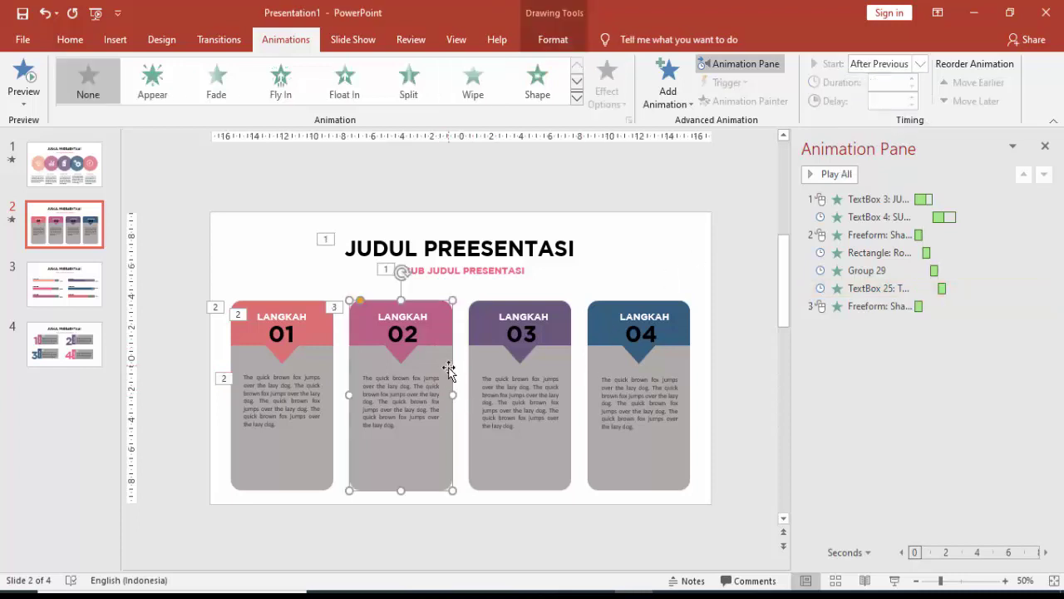
click(328, 369)
click(744, 100)
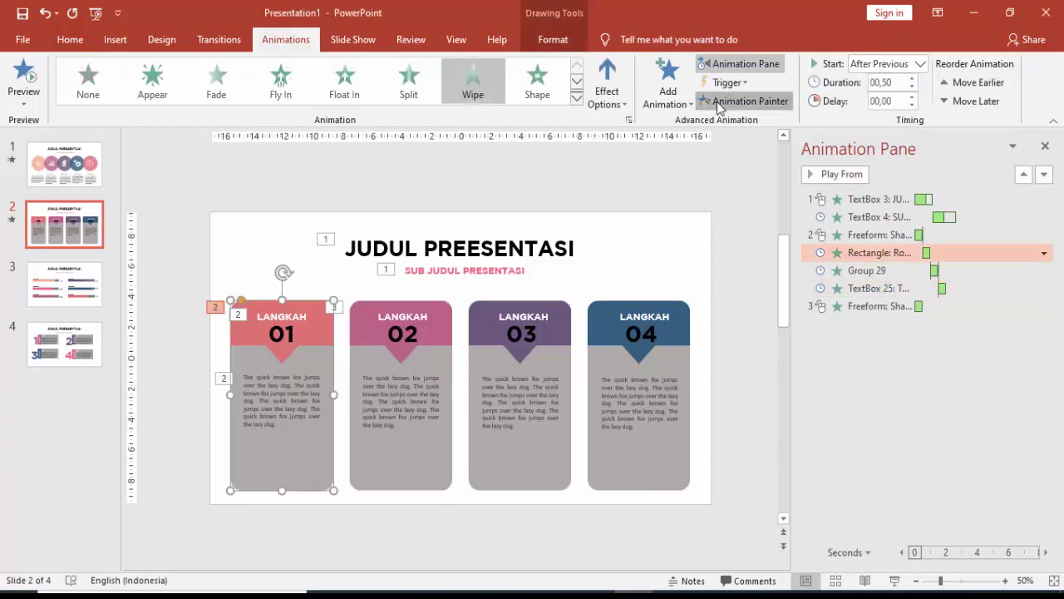
click(438, 469)
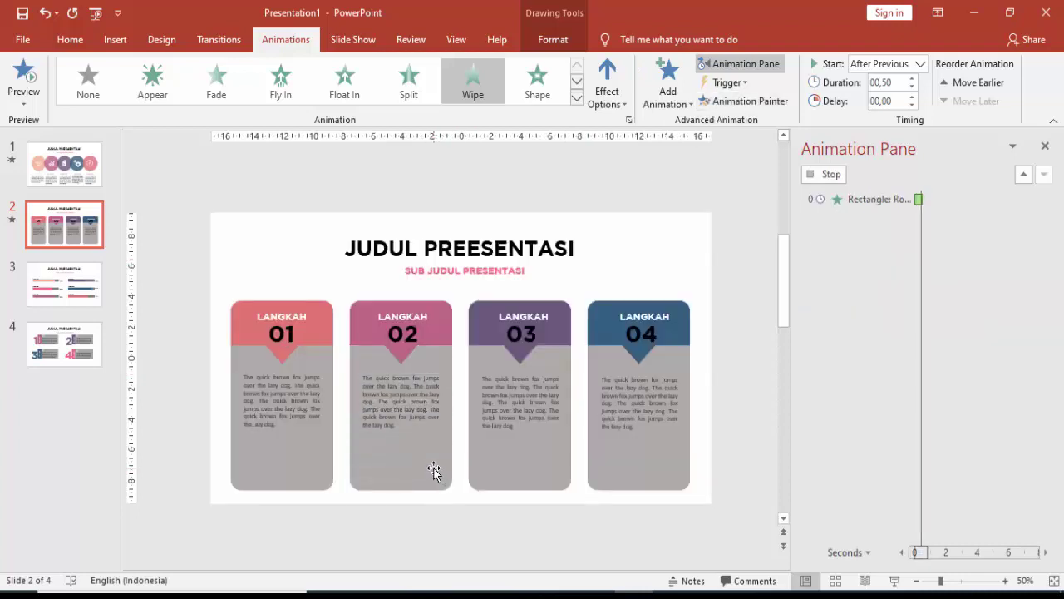
click(391, 313)
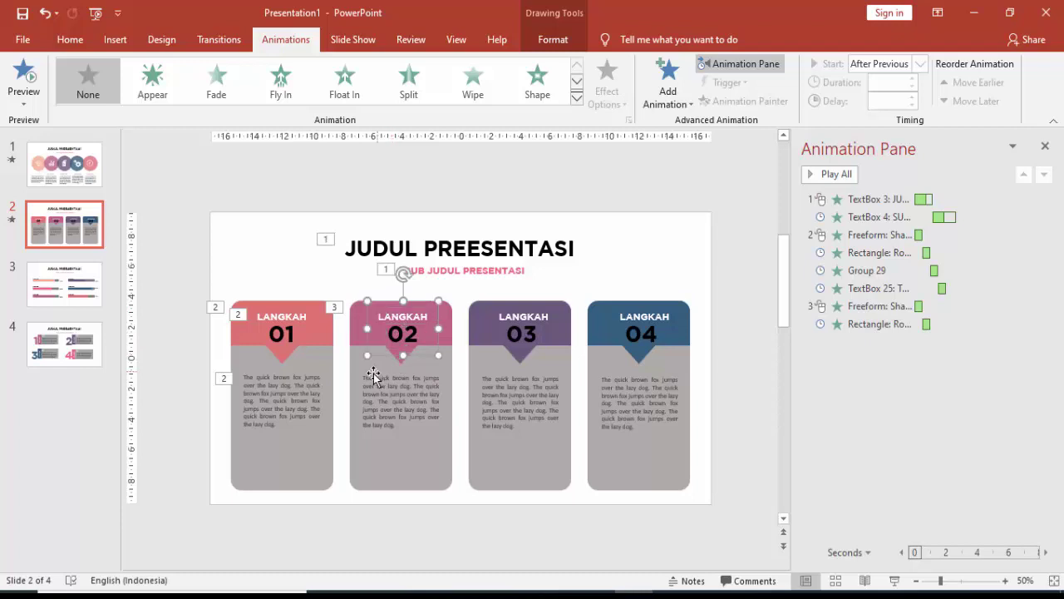
click(300, 313)
click(747, 101)
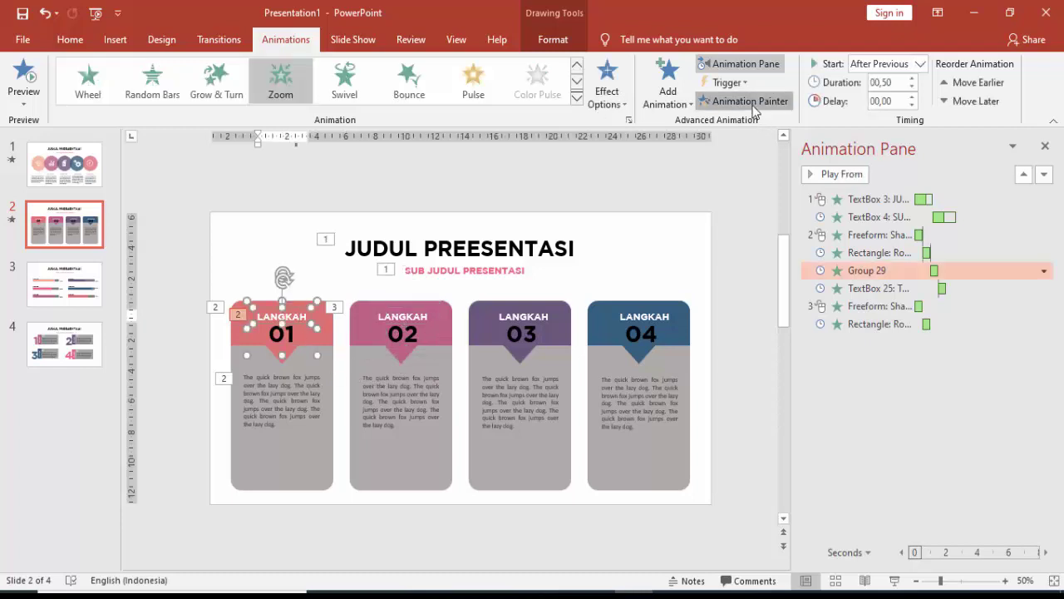
click(413, 320)
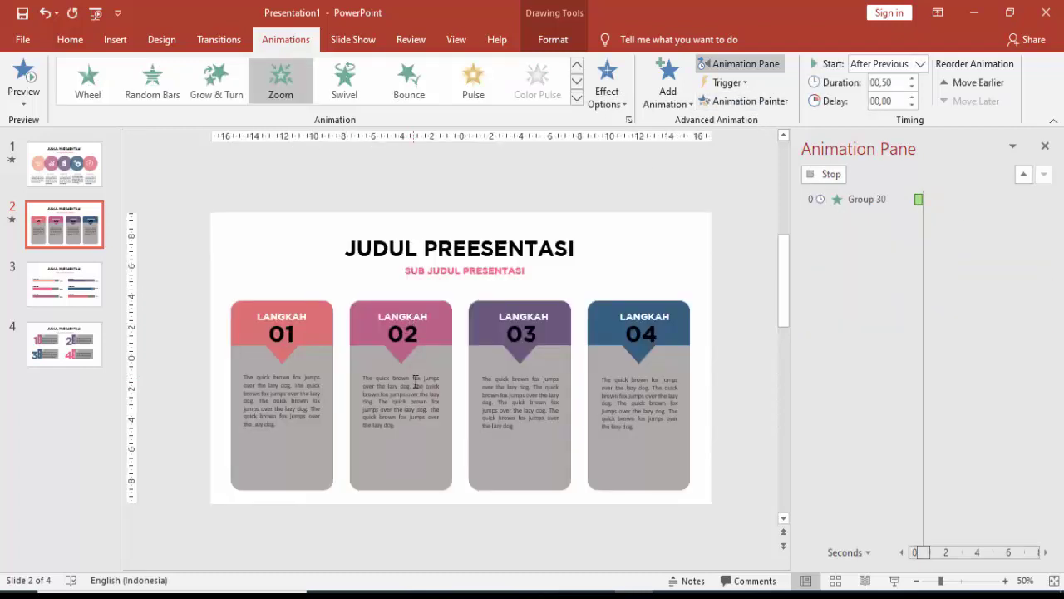
Copy card 01's Strips text animation onto card 02's body text.
click(310, 397)
click(756, 101)
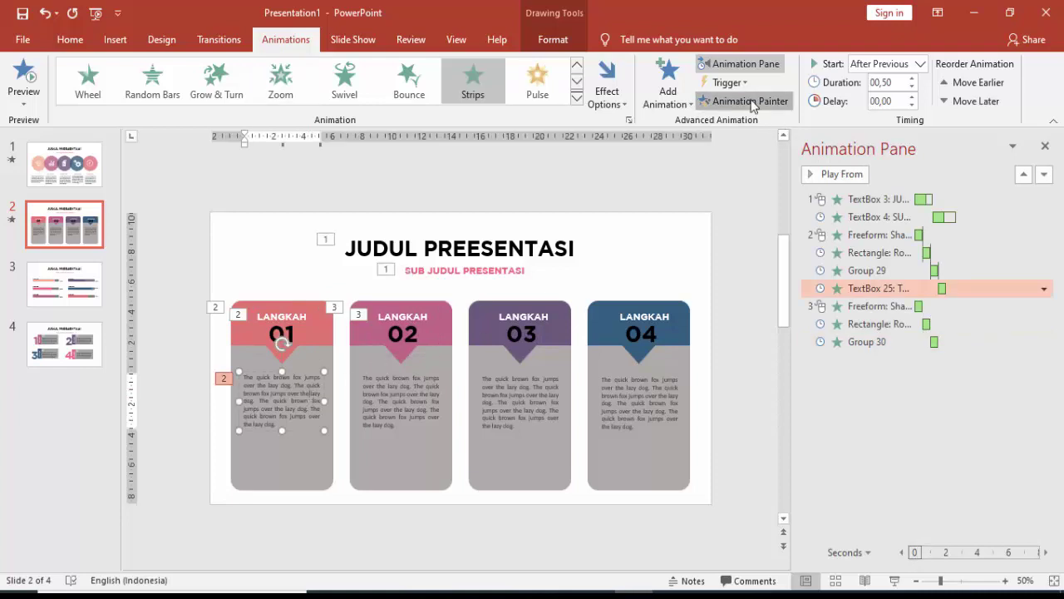
click(430, 392)
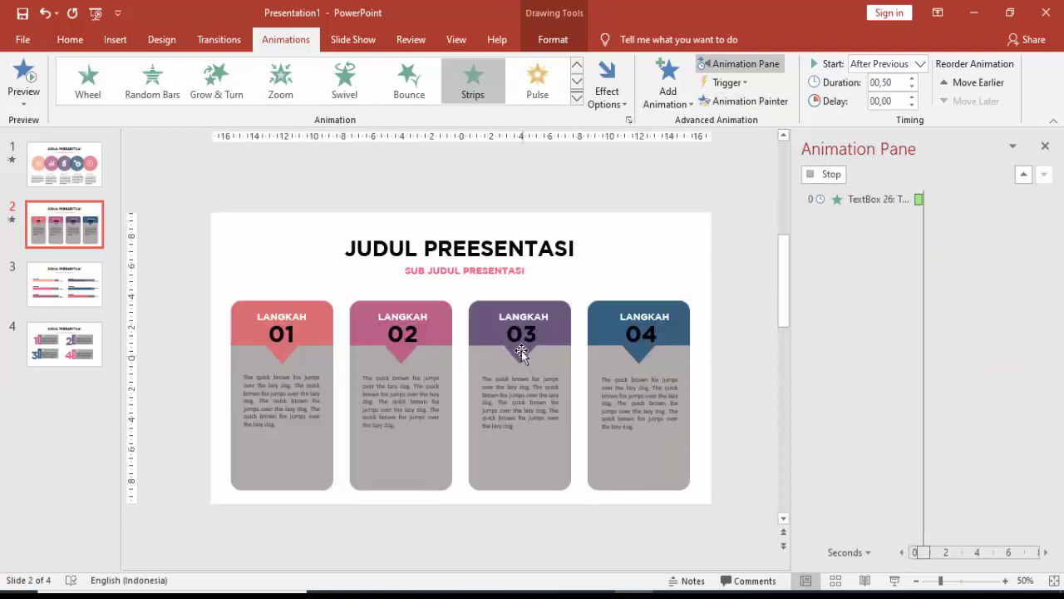
click(522, 323)
key(Tab)
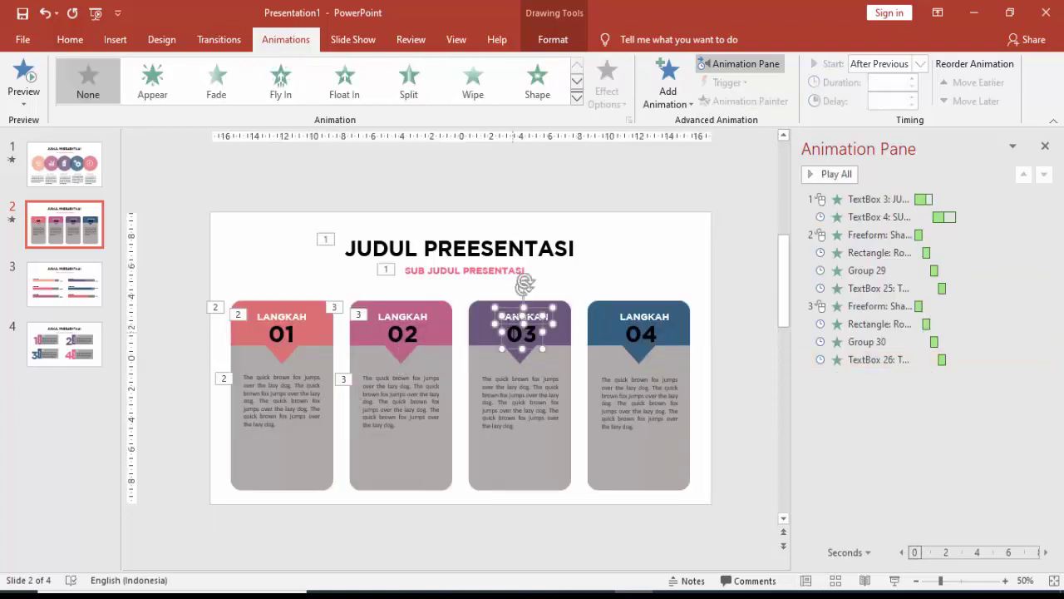
key(Tab)
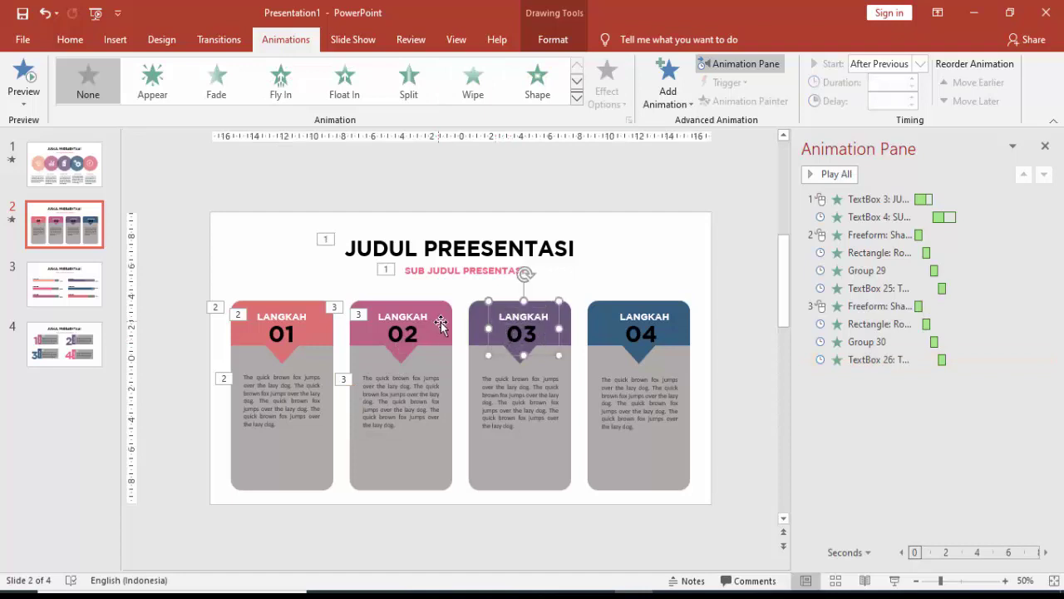
Copy card 02's header Wipe, body, number Zoom and text Strips animations onto card 03.
click(441, 324)
click(742, 101)
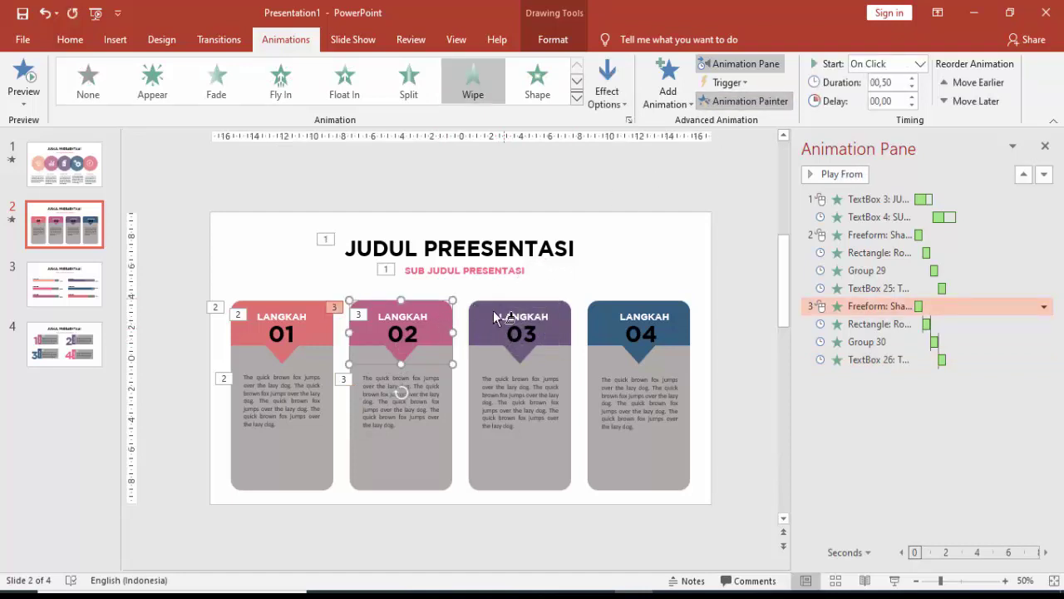
click(478, 328)
click(449, 474)
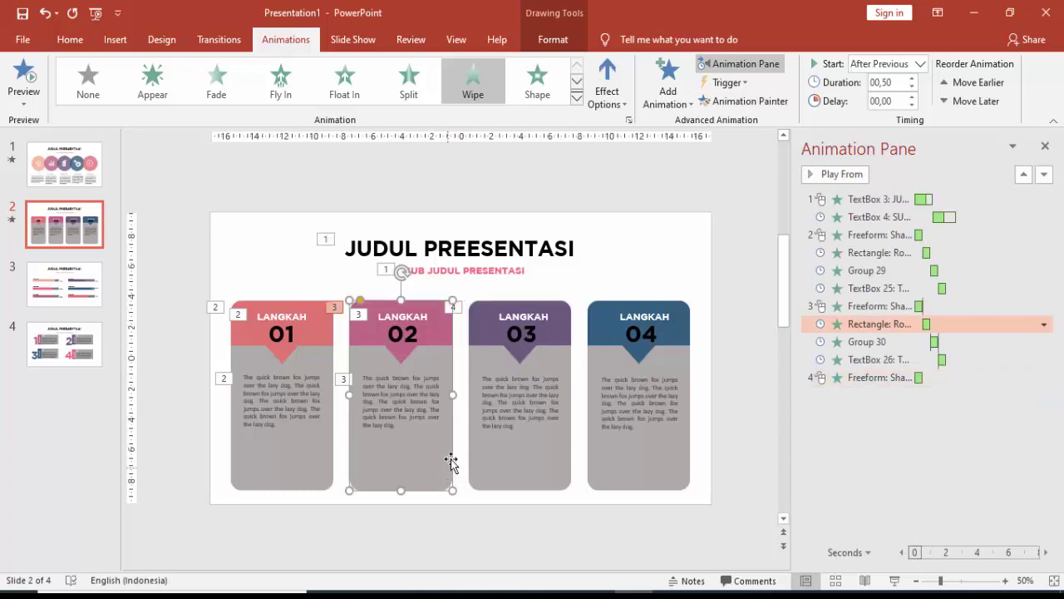
click(736, 101)
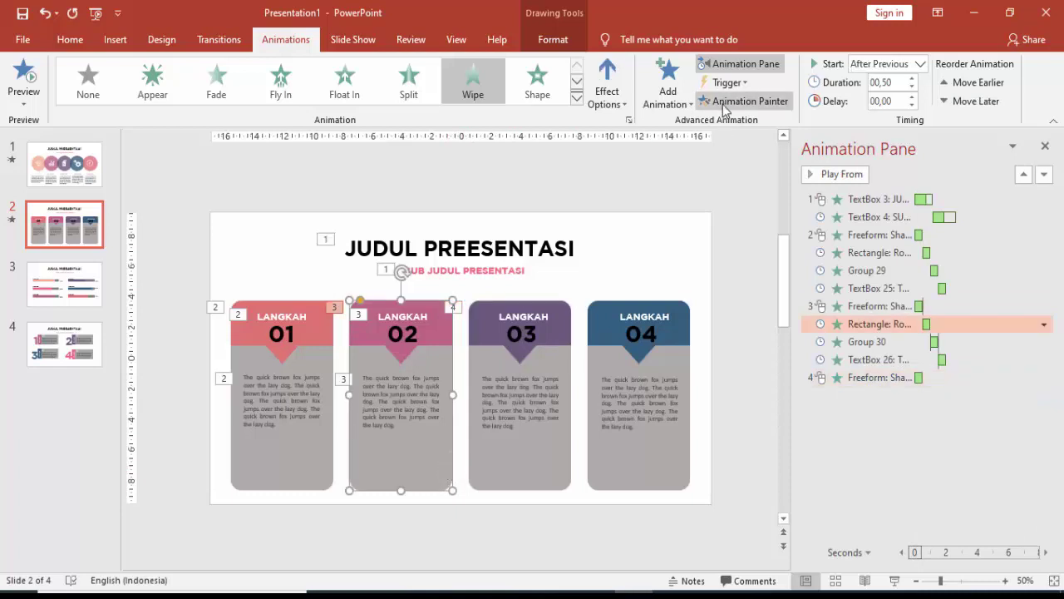
click(511, 480)
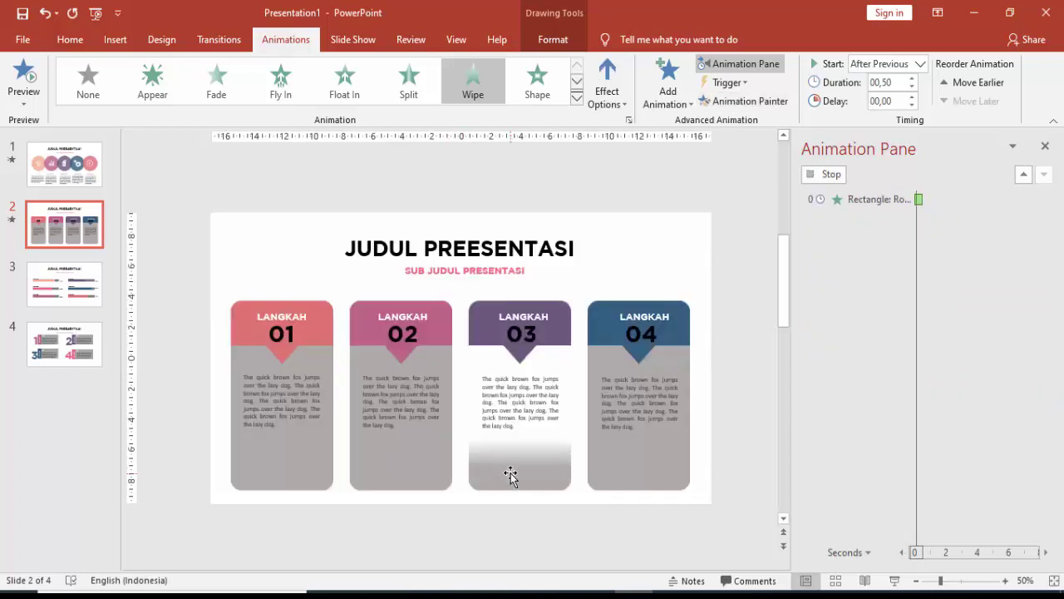
click(415, 320)
click(764, 102)
click(523, 324)
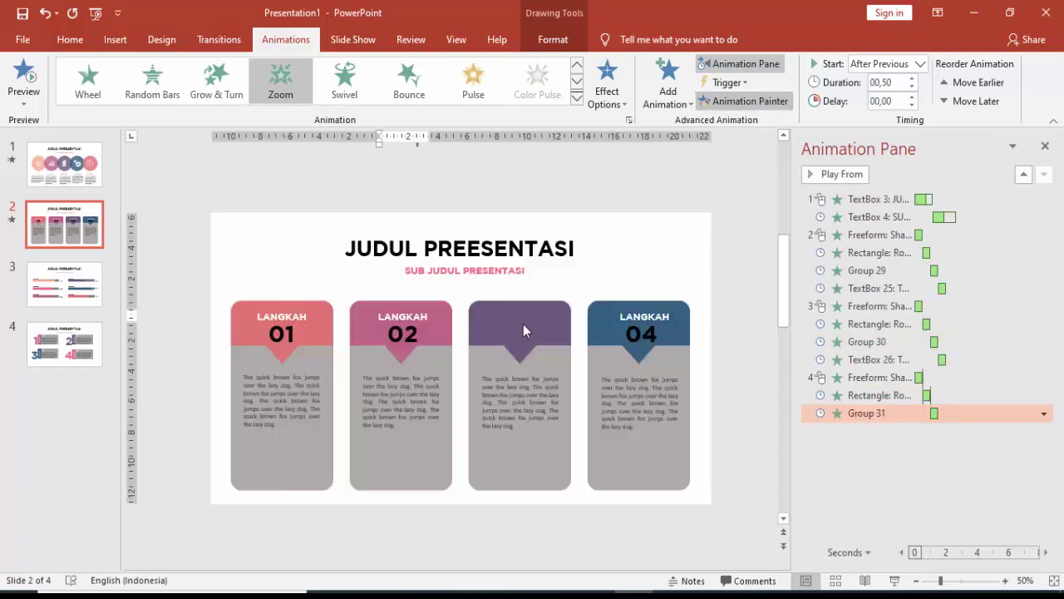
double_click(424, 406)
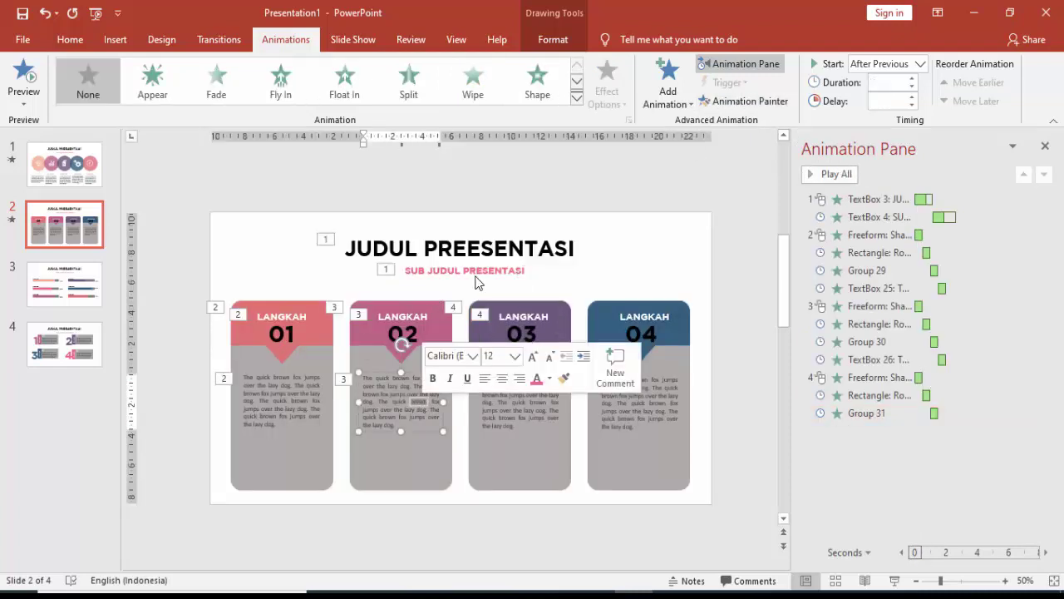
click(744, 100)
click(527, 409)
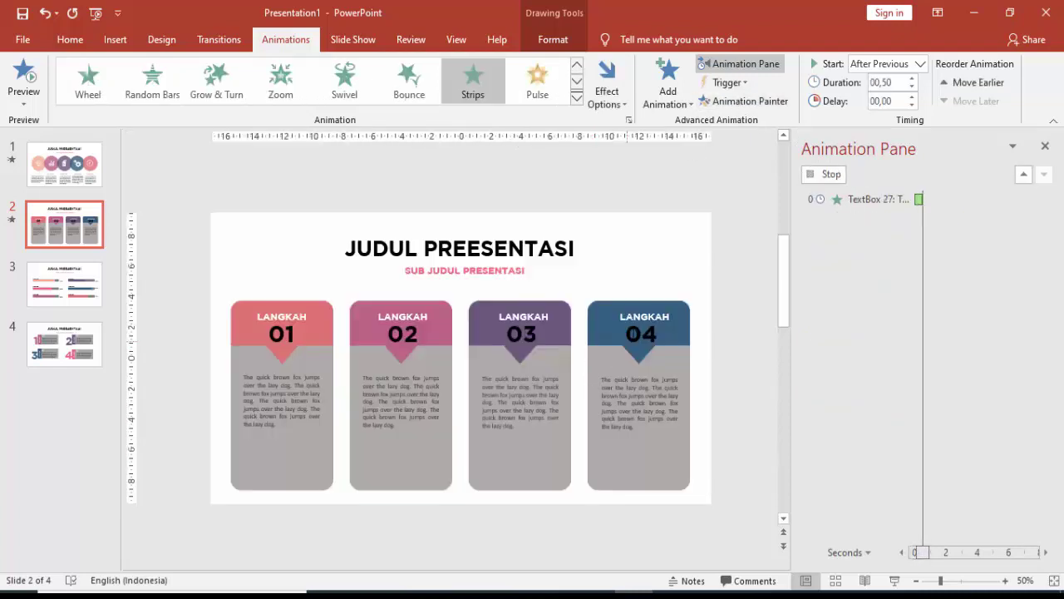
Copy card 03's header Wipe, rectangle, LANGKAH Zoom and text Strips animations onto card 04.
click(638, 318)
click(641, 347)
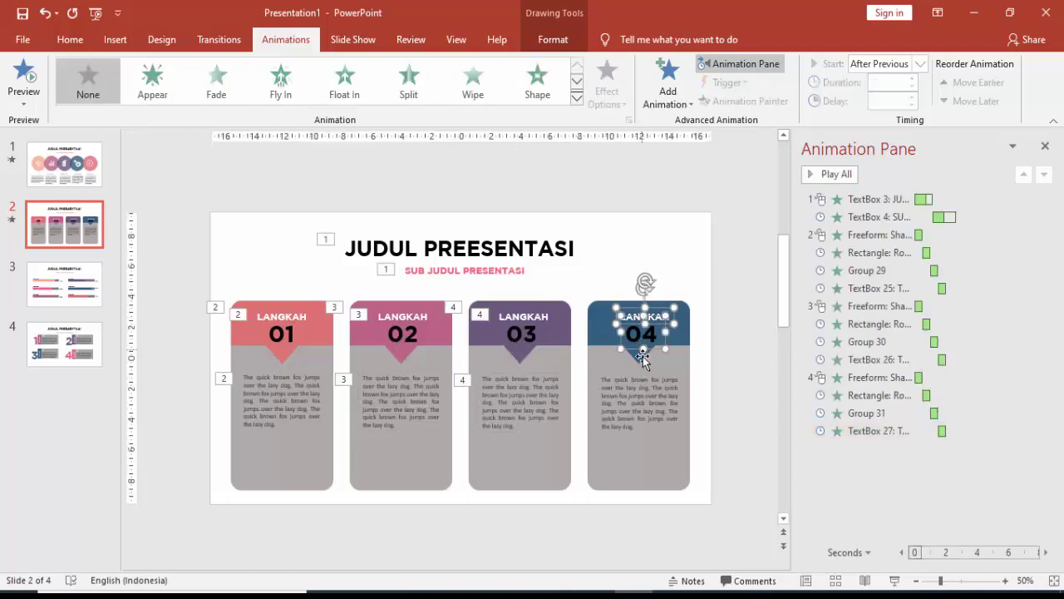
click(644, 366)
click(565, 331)
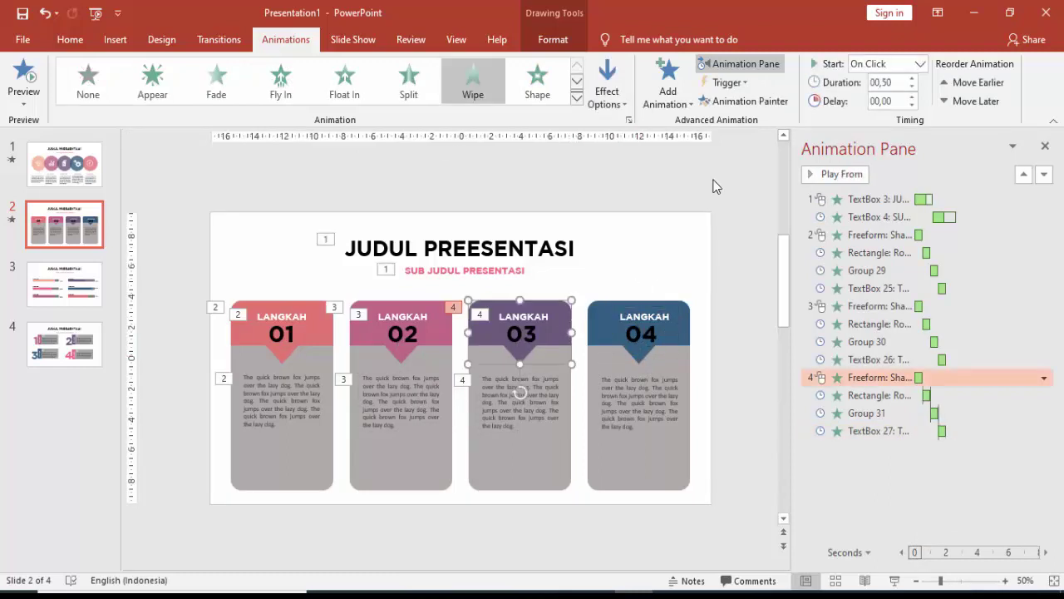
click(744, 101)
click(598, 323)
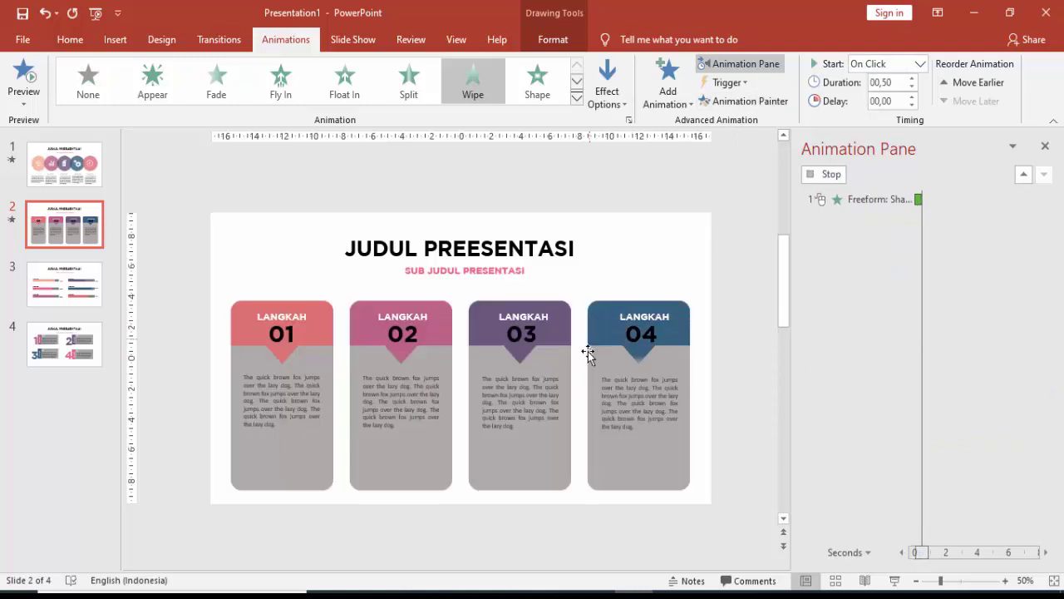
click(570, 387)
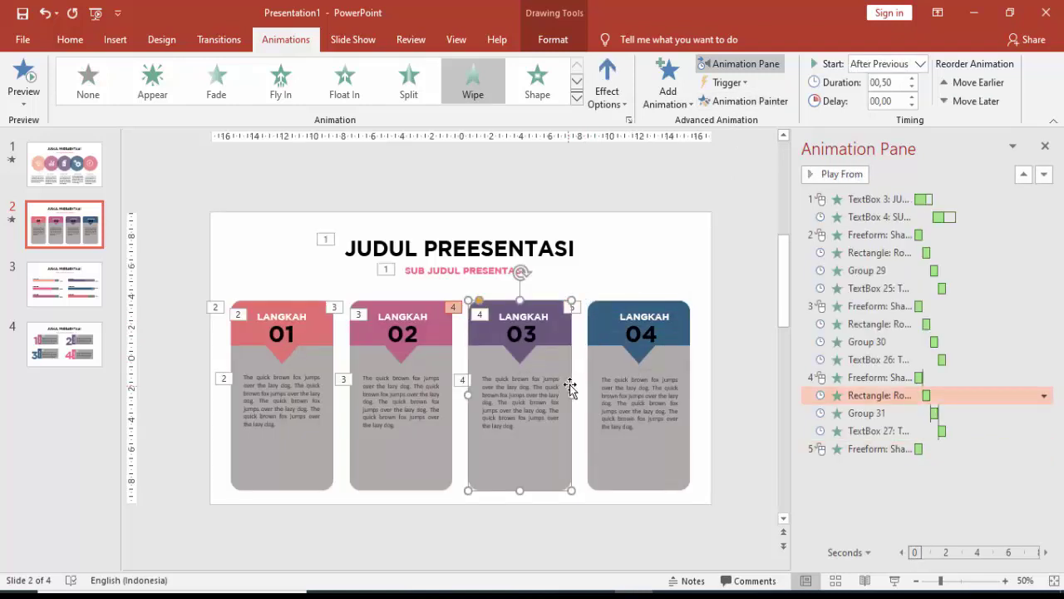
click(742, 101)
click(677, 474)
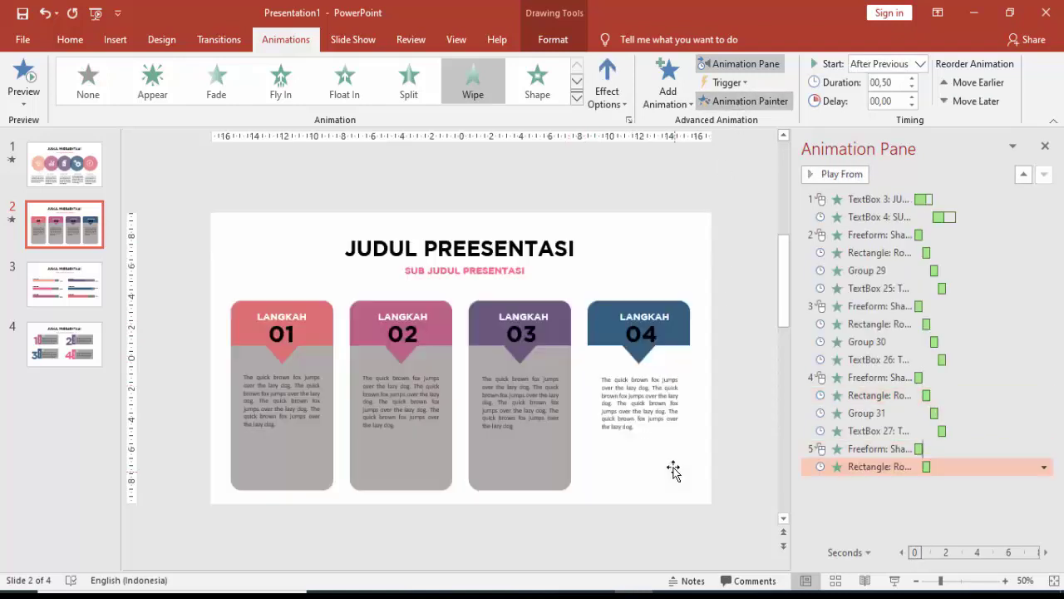
click(537, 323)
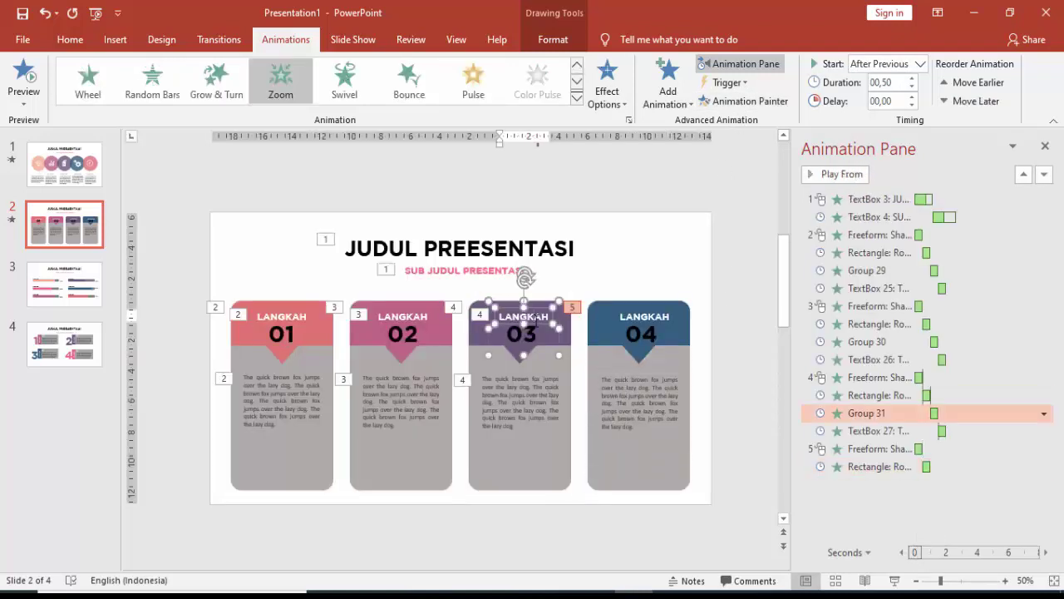
click(756, 102)
click(655, 353)
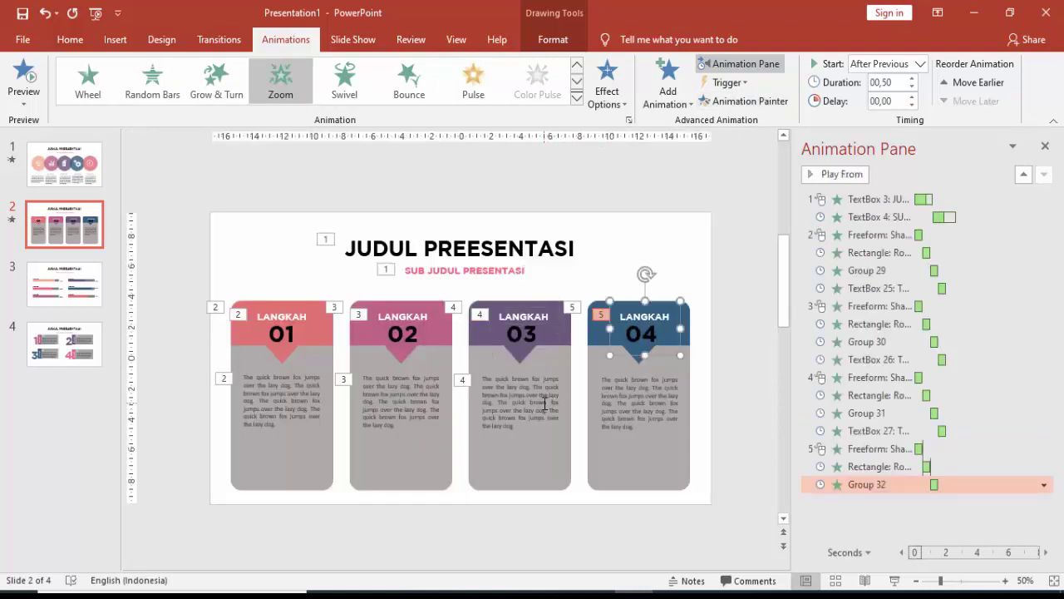
click(545, 403)
click(743, 101)
click(630, 410)
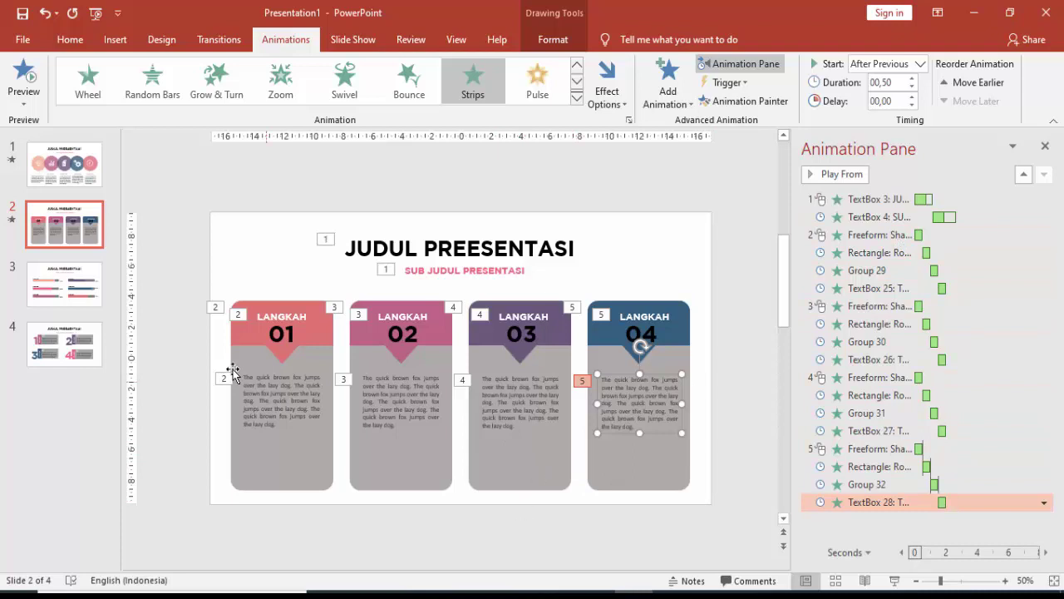
Give slide 3's title a Fly In entrance.
click(64, 284)
click(433, 249)
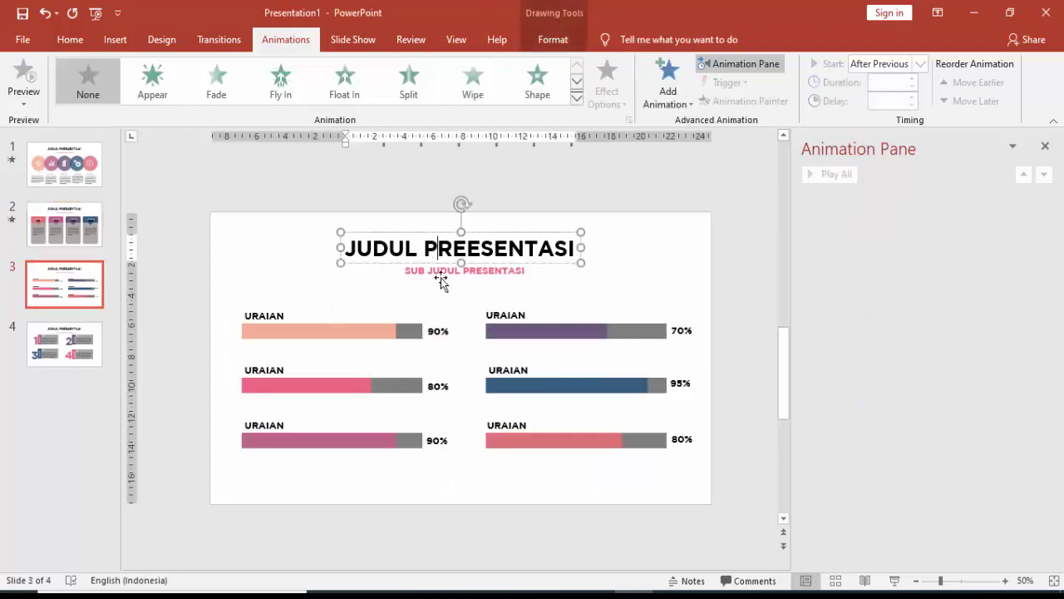
click(667, 83)
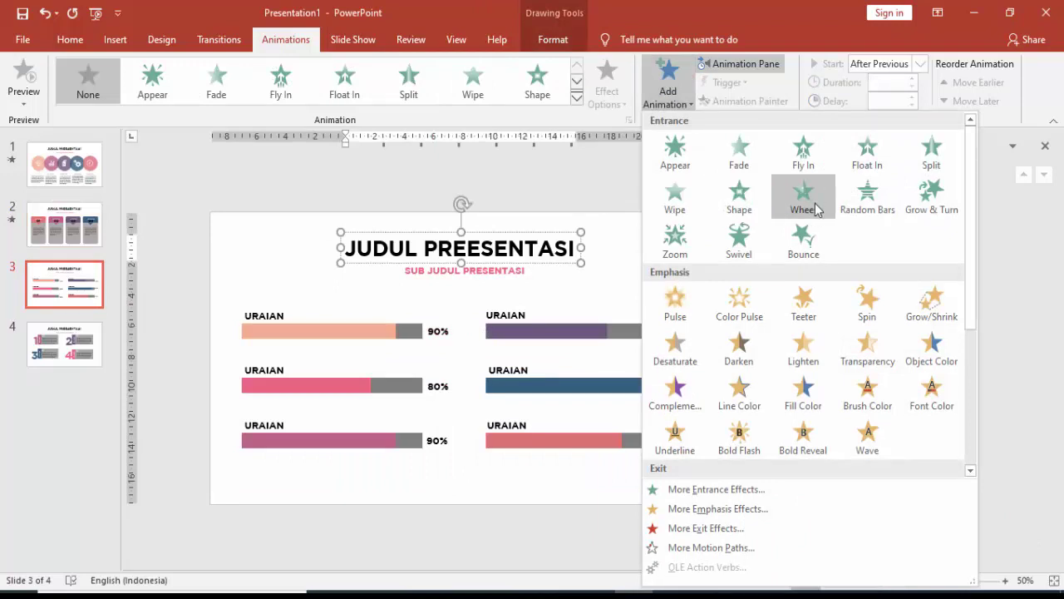
click(804, 153)
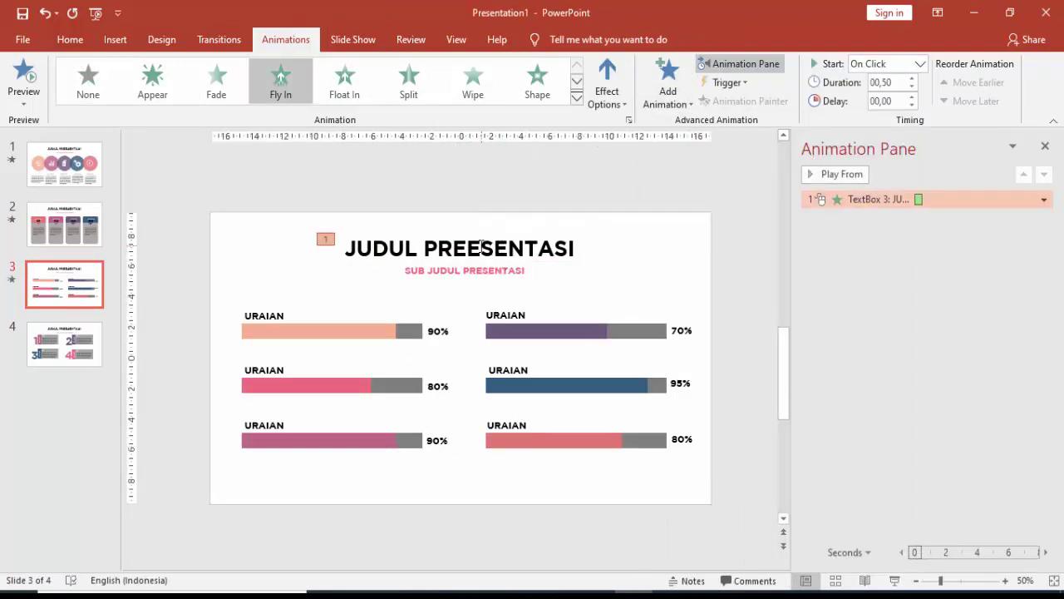
Correct PREESENTASI to PRESENTASI in the slide 3 and slide 2 titles.
click(481, 245)
key(BackSpace)
click(70, 232)
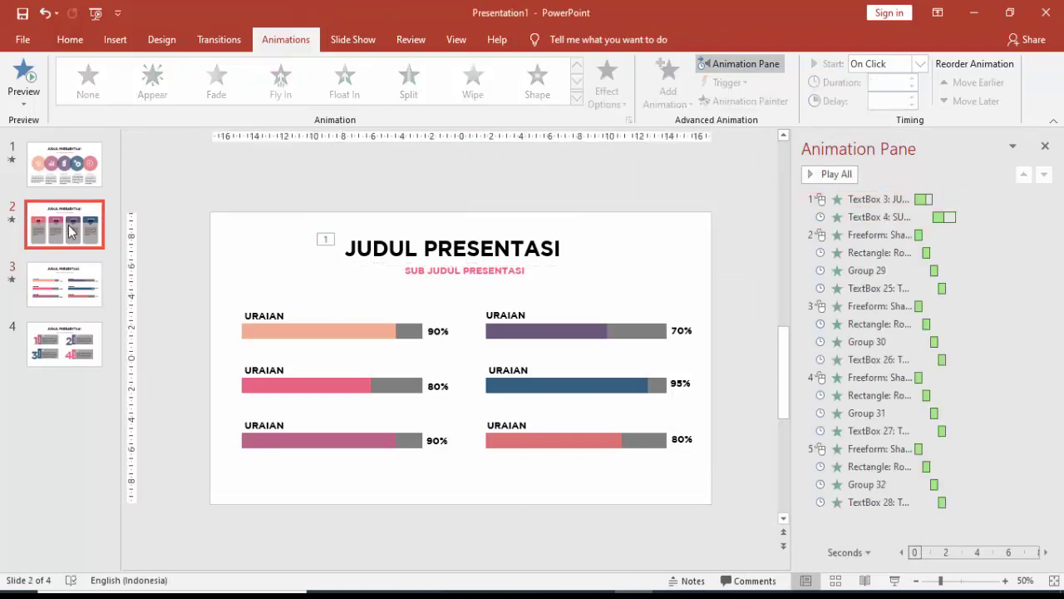
click(486, 246)
key(BackSpace)
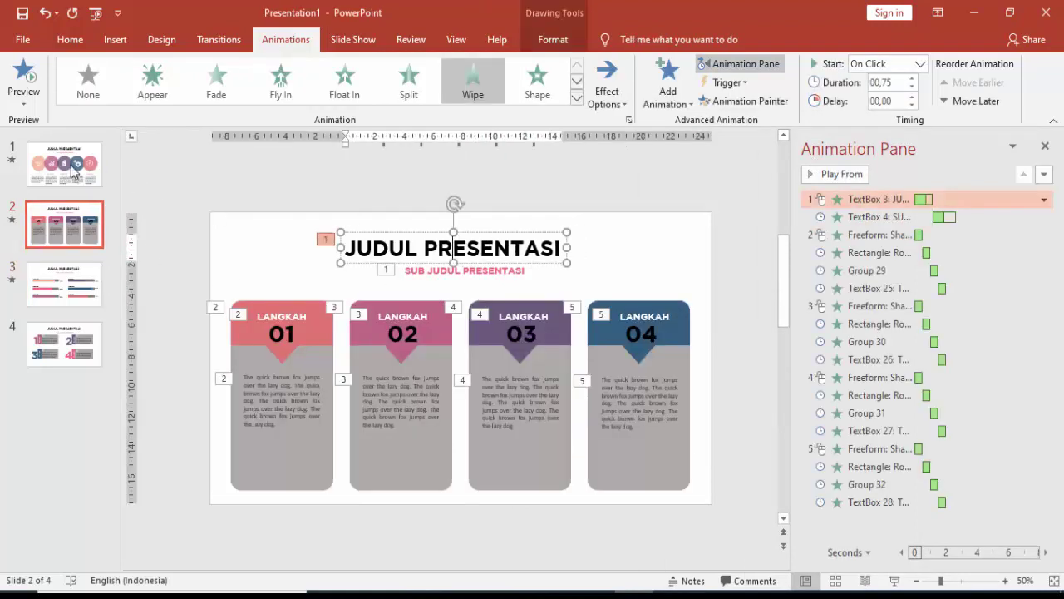
Set slide 3's title Fly In duration to 00,25 seconds.
click(73, 170)
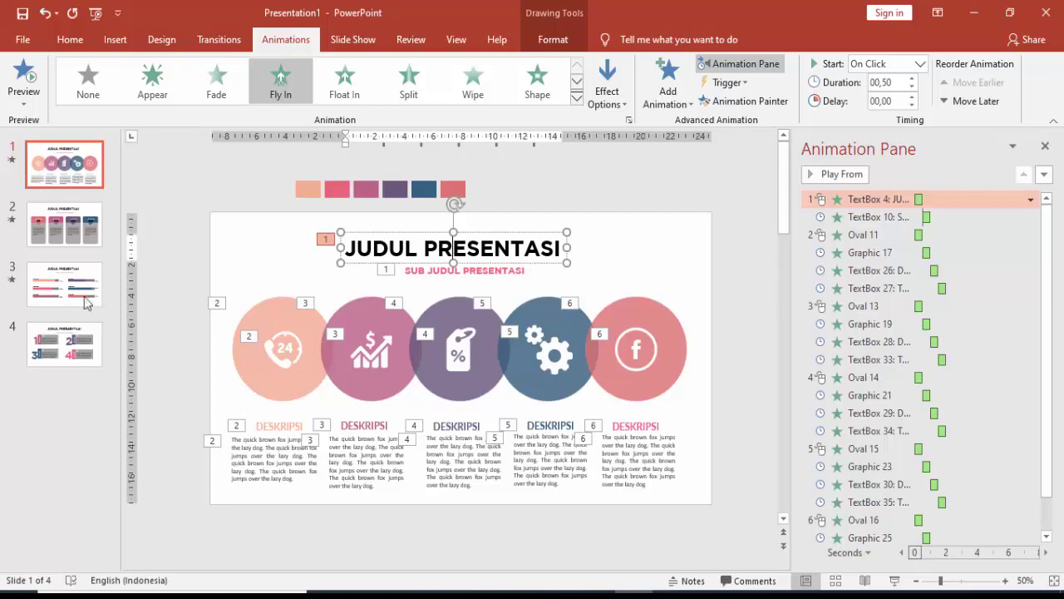
click(64, 283)
click(529, 241)
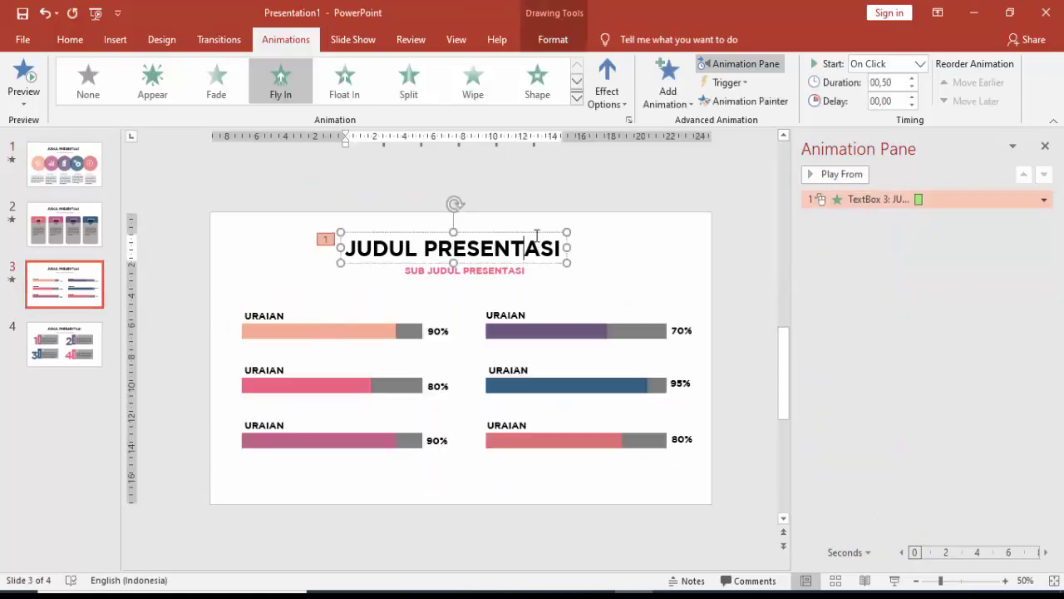
click(668, 92)
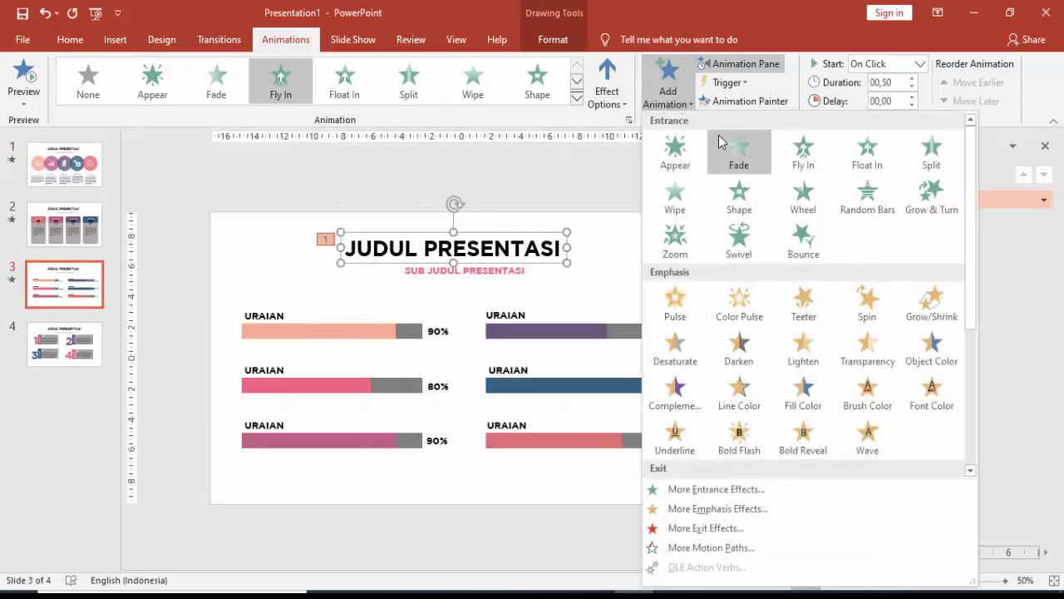
click(608, 176)
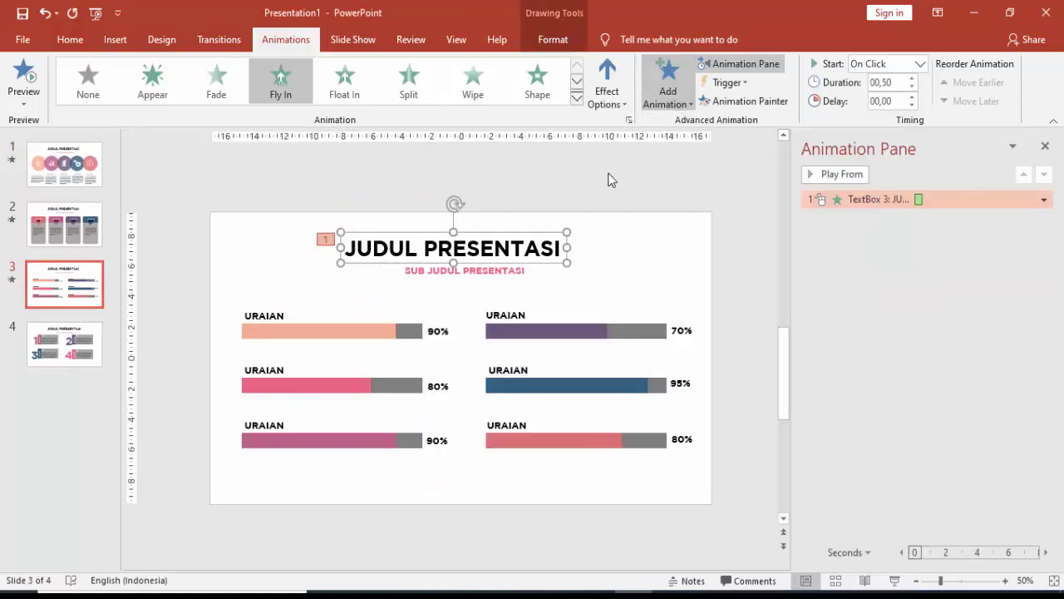
click(919, 199)
click(912, 87)
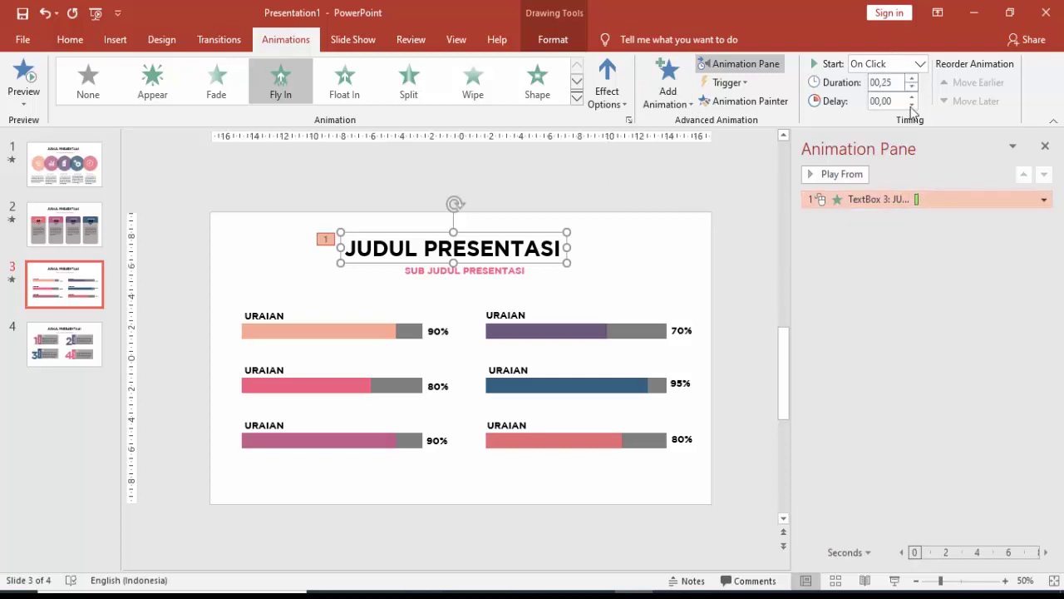
Set slide 3's title Fly In to animate by letter, coming from the right.
double_click(923, 200)
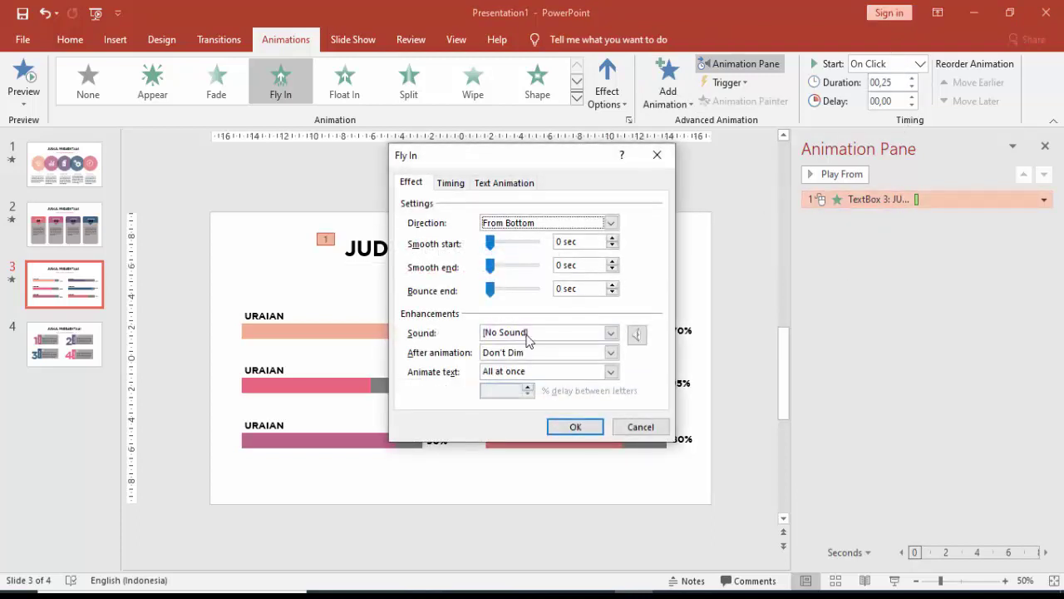
click(532, 379)
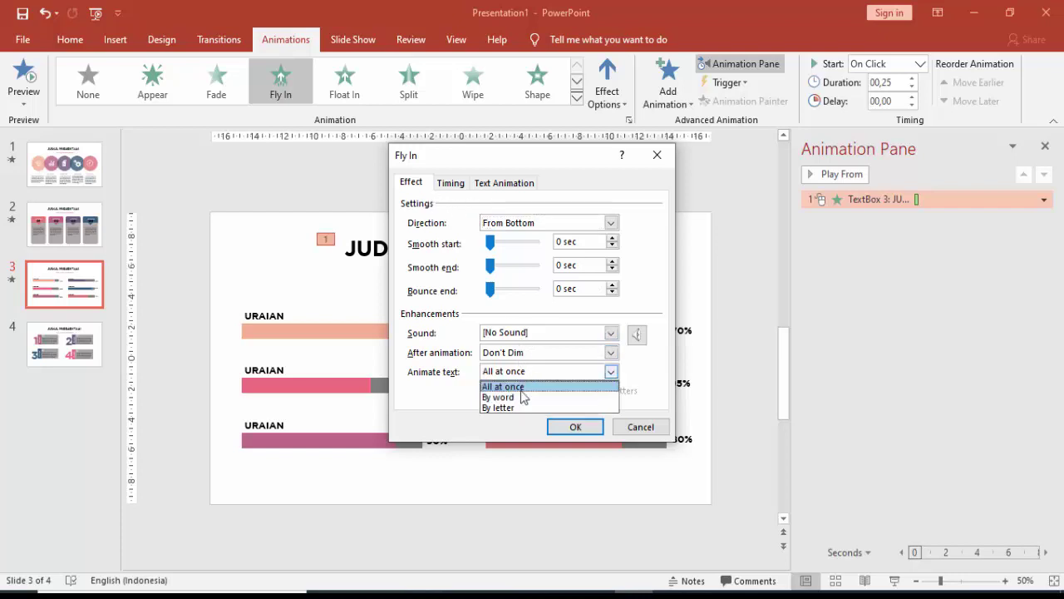
click(507, 401)
click(507, 389)
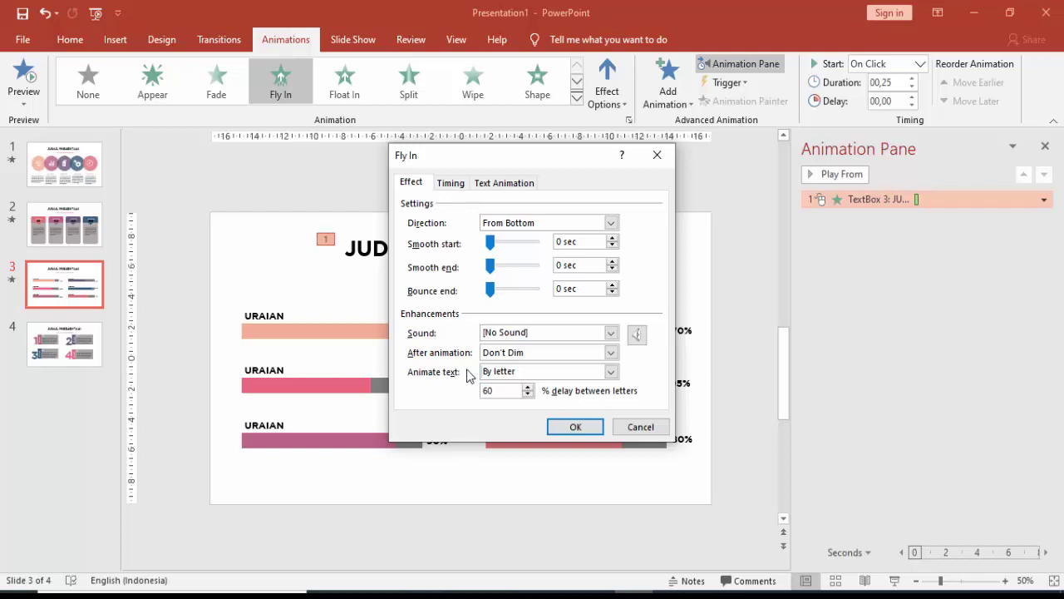
click(582, 431)
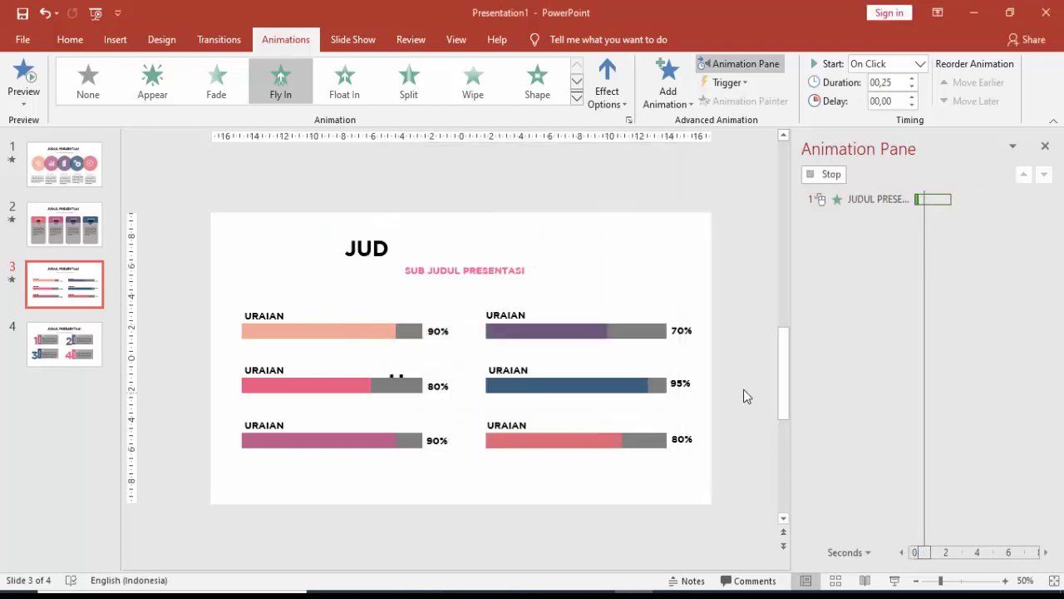
click(607, 92)
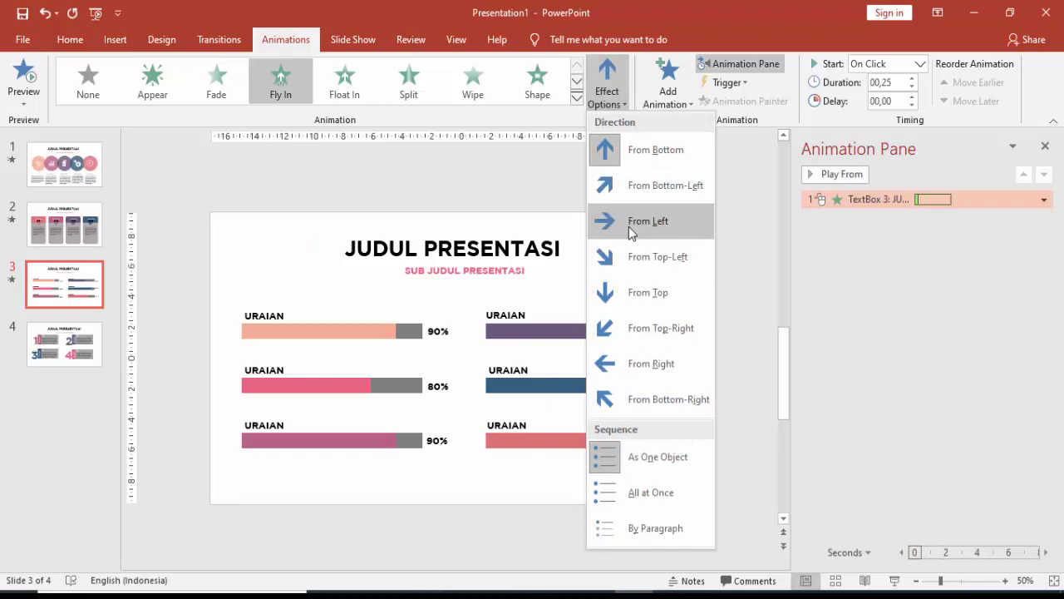
click(630, 362)
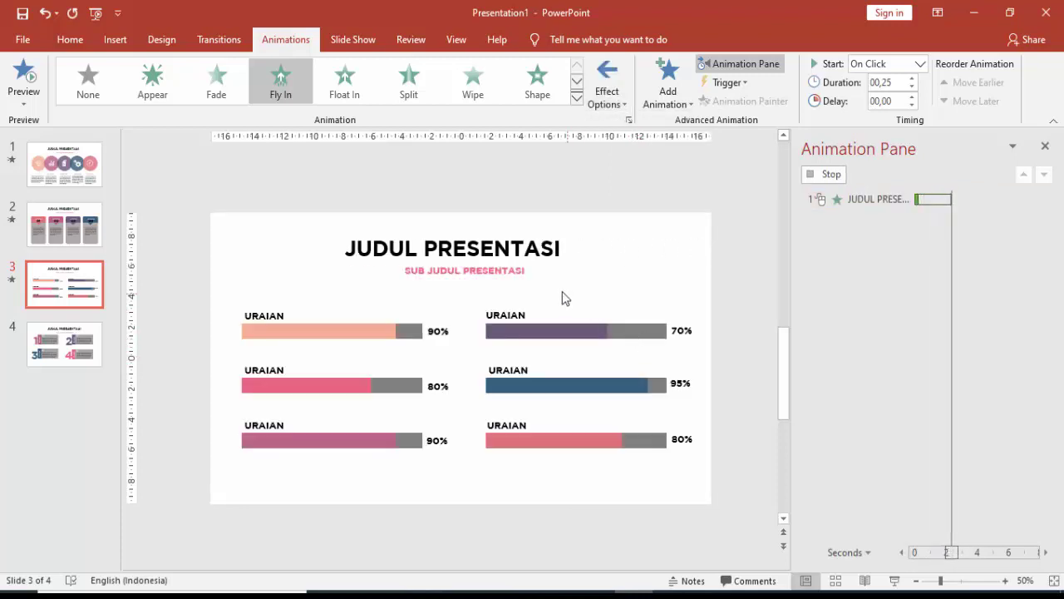
click(501, 271)
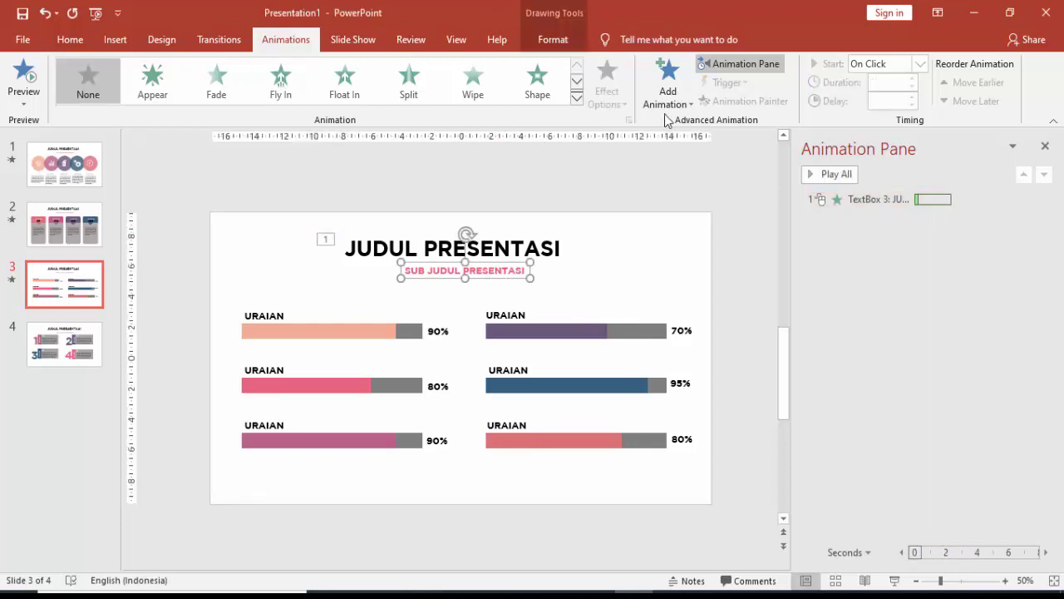
Give the SUB JUDUL PRESENTASI subtitle a Wipe From Left, starting After Previous.
click(667, 87)
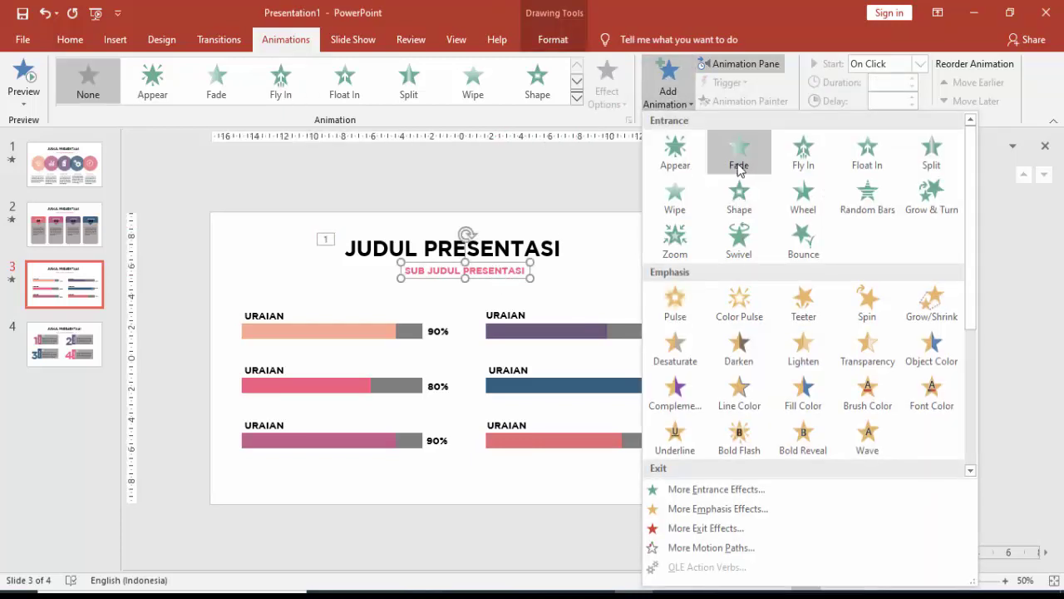
click(687, 195)
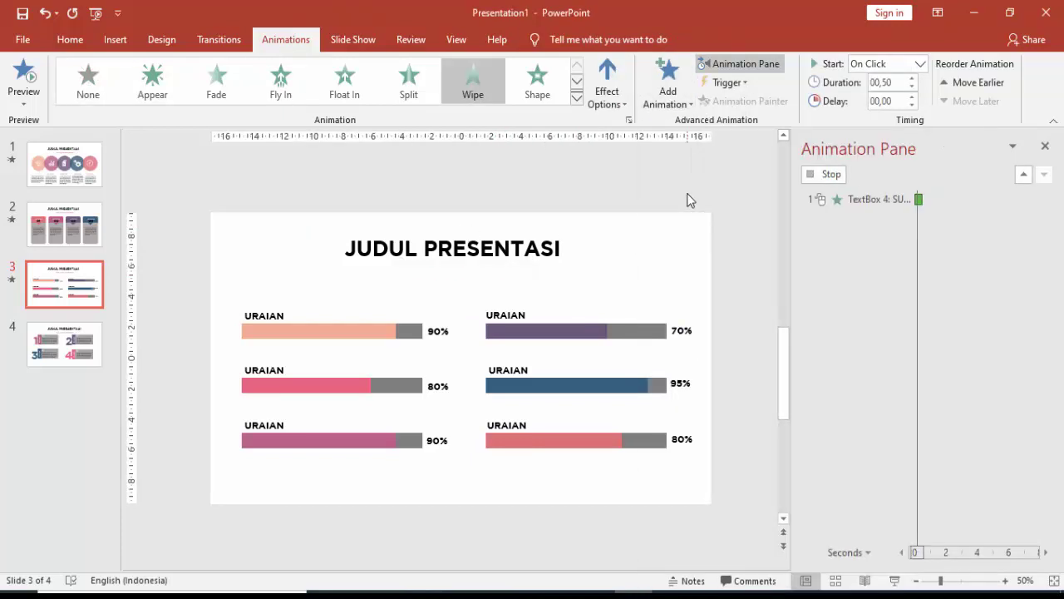
click(623, 83)
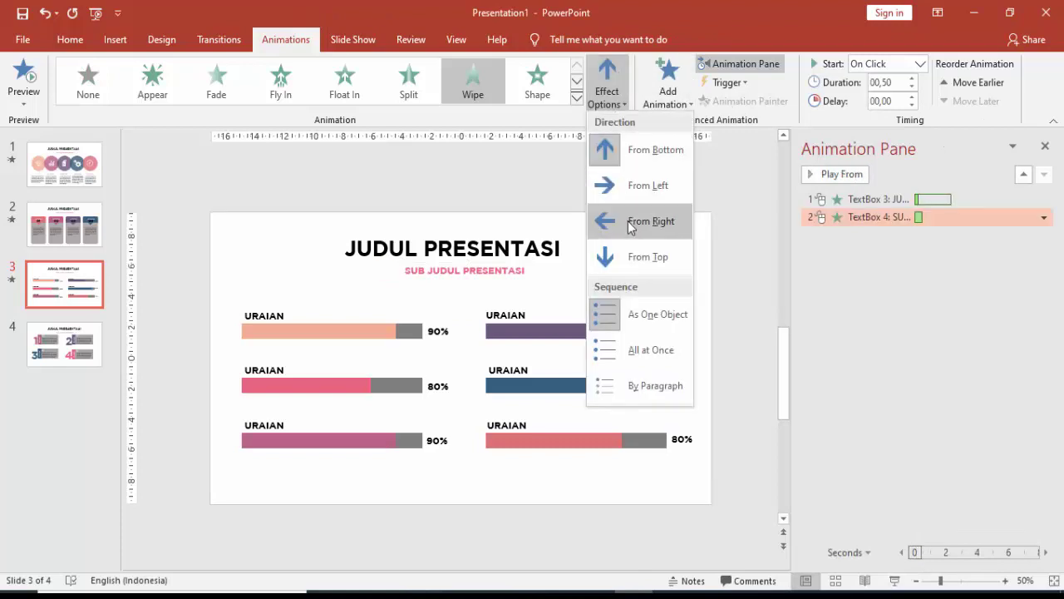
click(623, 185)
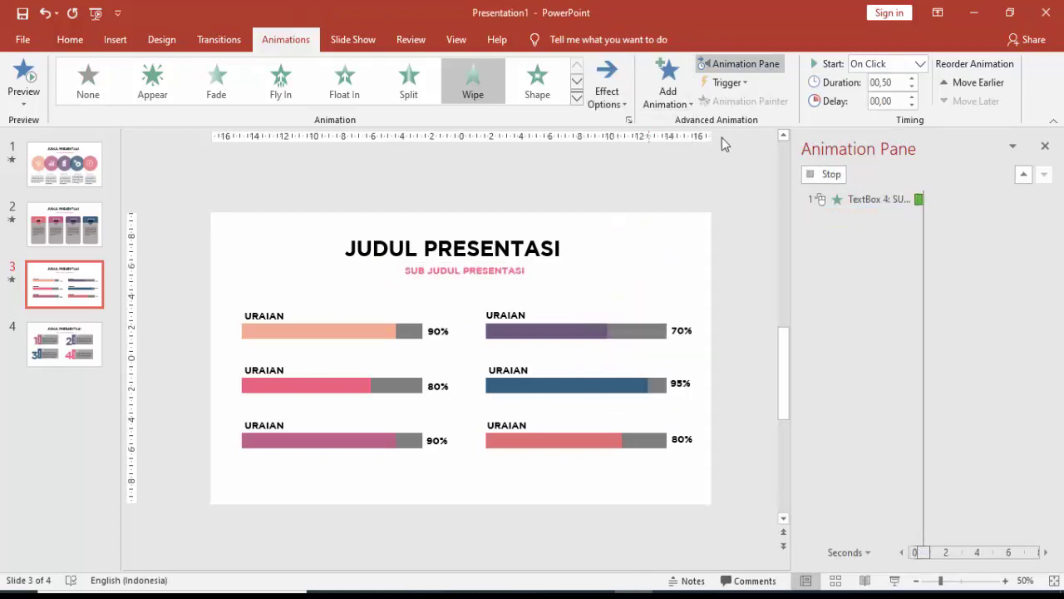
click(918, 64)
click(900, 111)
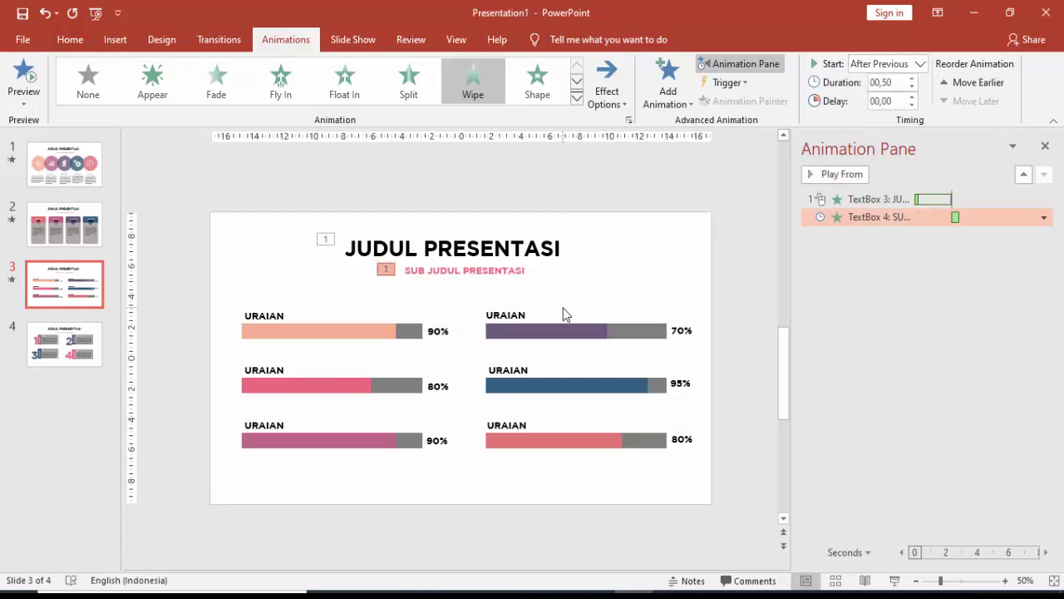
click(268, 314)
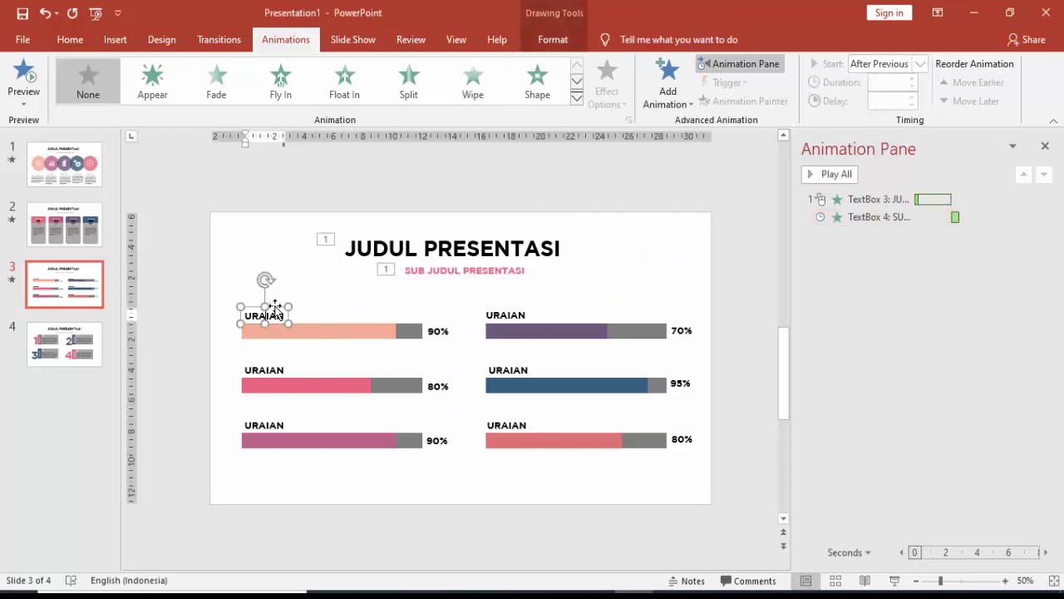
Give the top-left URAIAN label a Float In entrance set to Float Down.
click(275, 307)
click(661, 102)
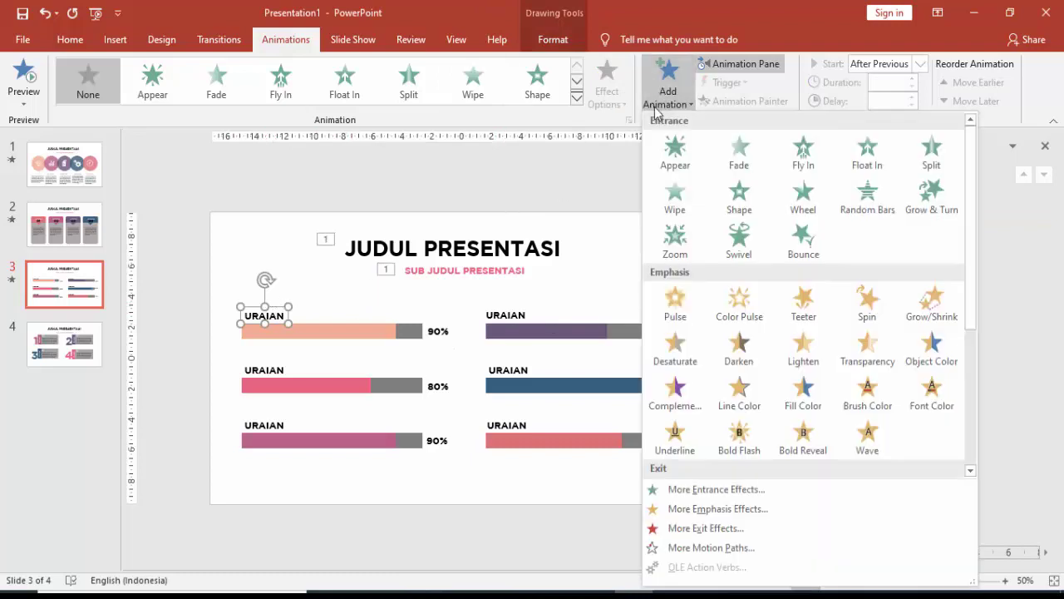
click(691, 488)
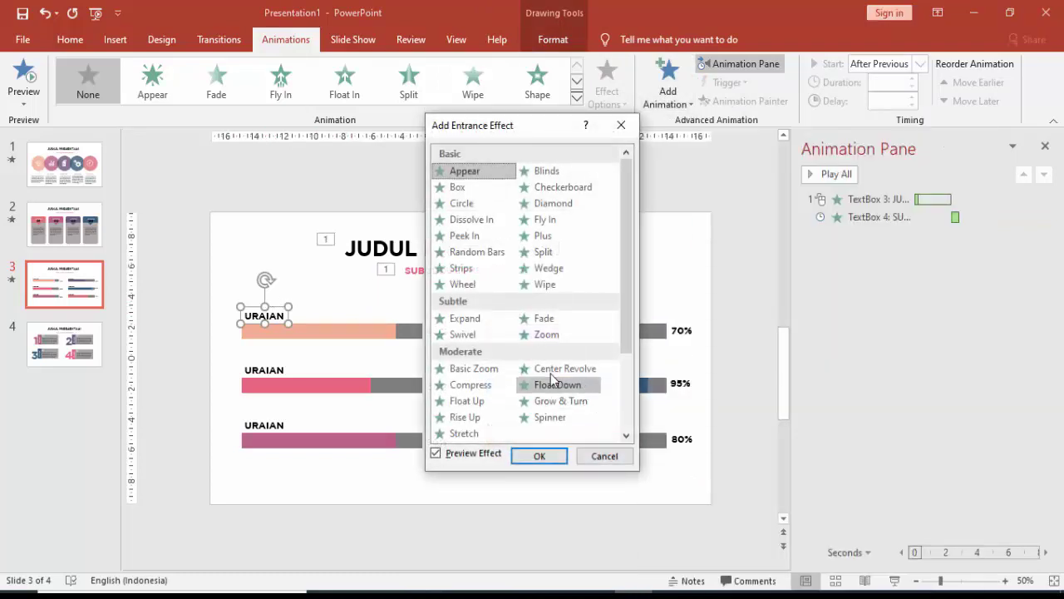
click(469, 402)
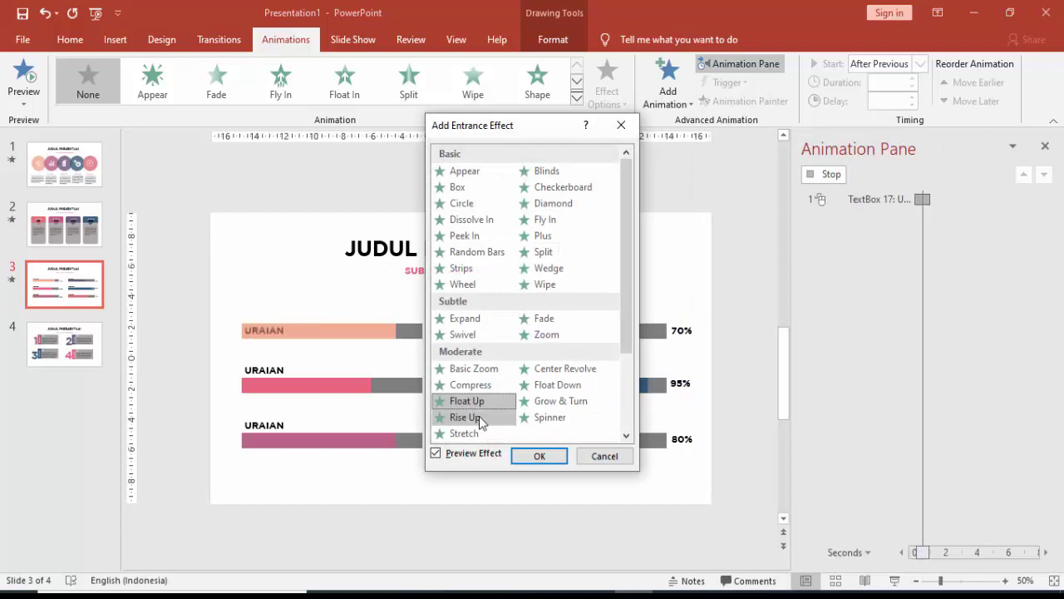
click(539, 457)
click(607, 87)
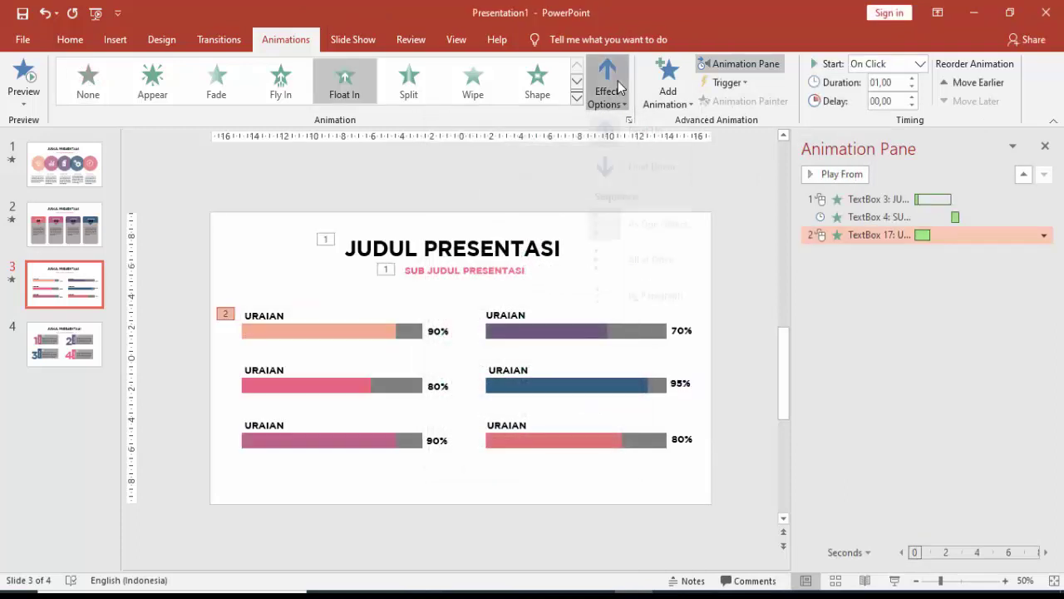
click(618, 190)
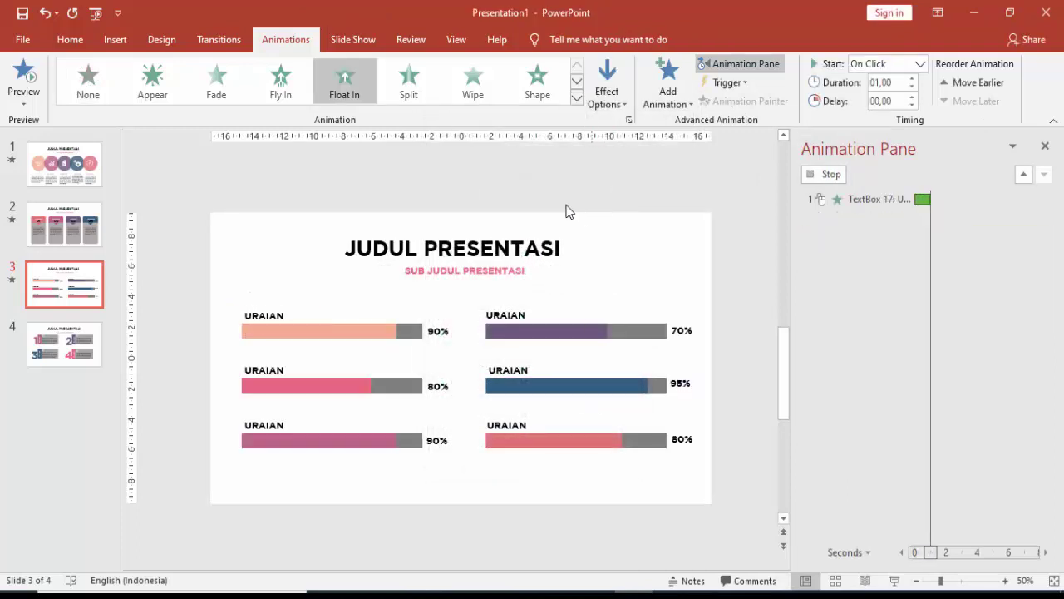
click(400, 332)
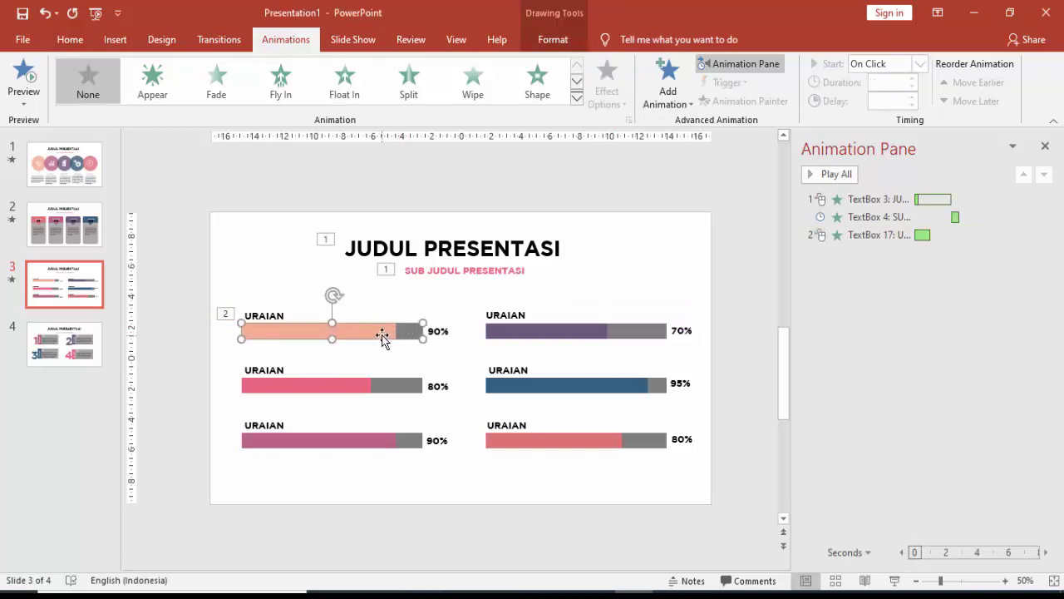
Give the first 90% grey bar a Wipe From Left entrance that starts After Previous.
click(670, 98)
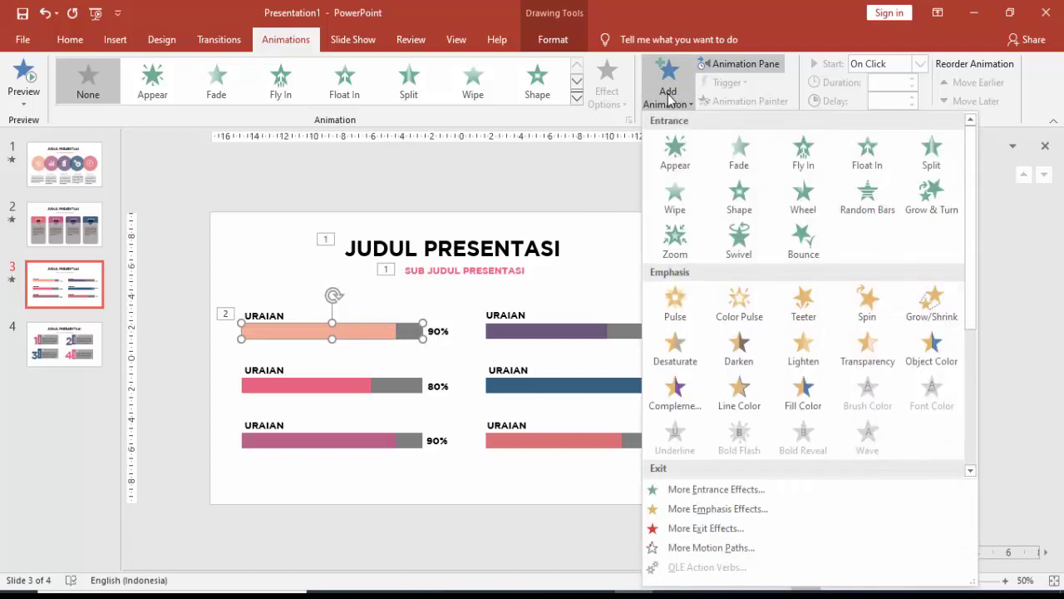
click(678, 200)
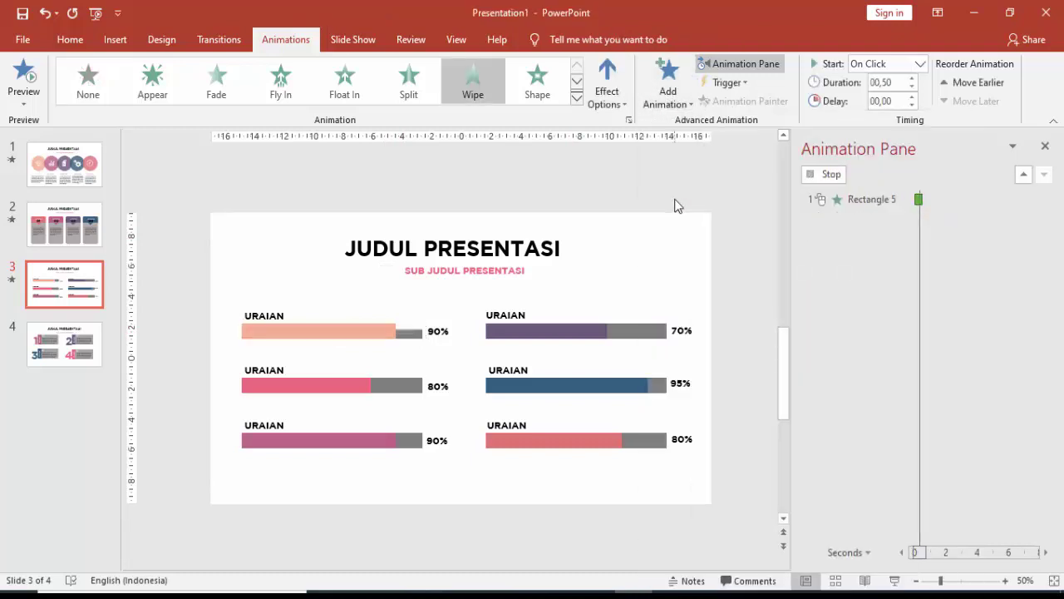
click(624, 81)
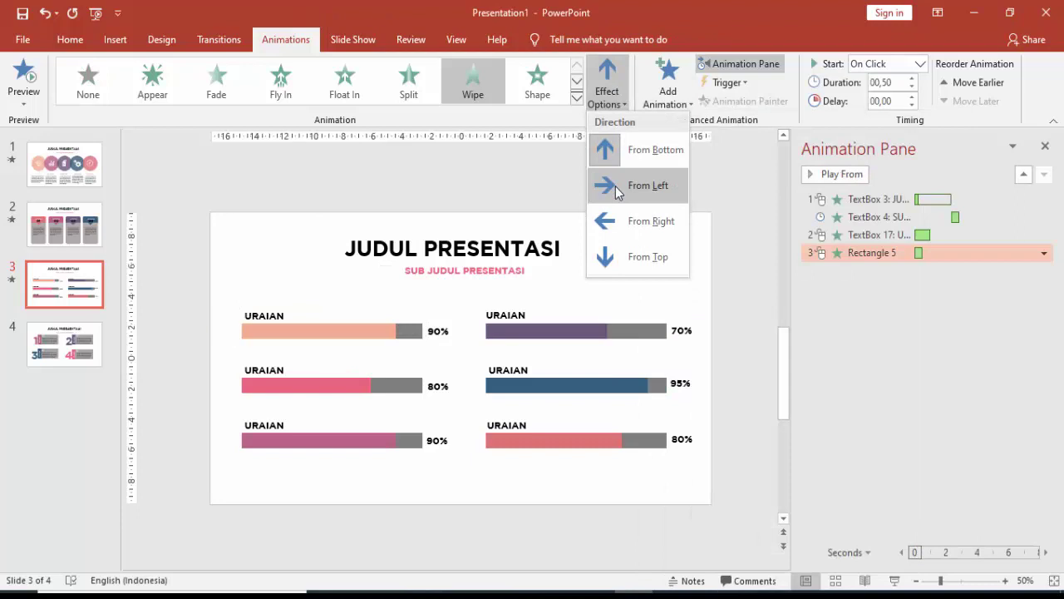
click(615, 185)
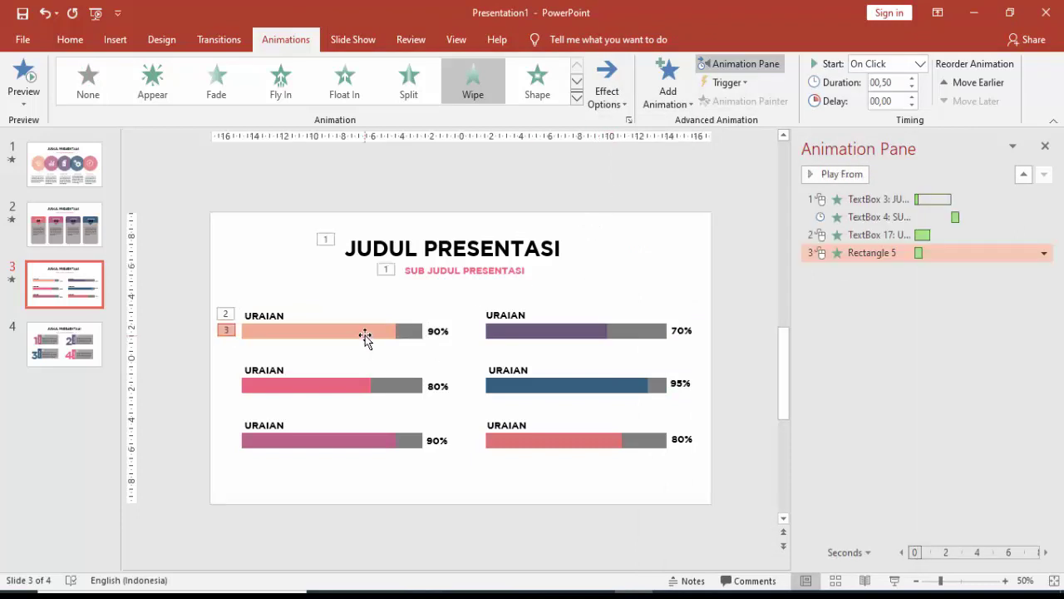
click(919, 64)
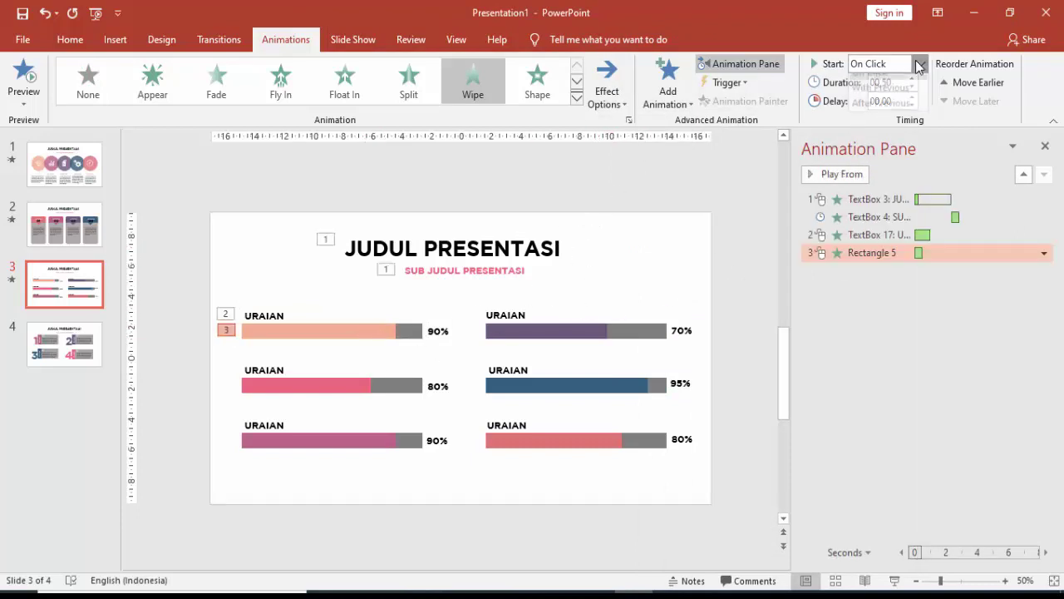
click(884, 111)
Add a Wipe From Left entrance to the bar's orange fill.
click(277, 313)
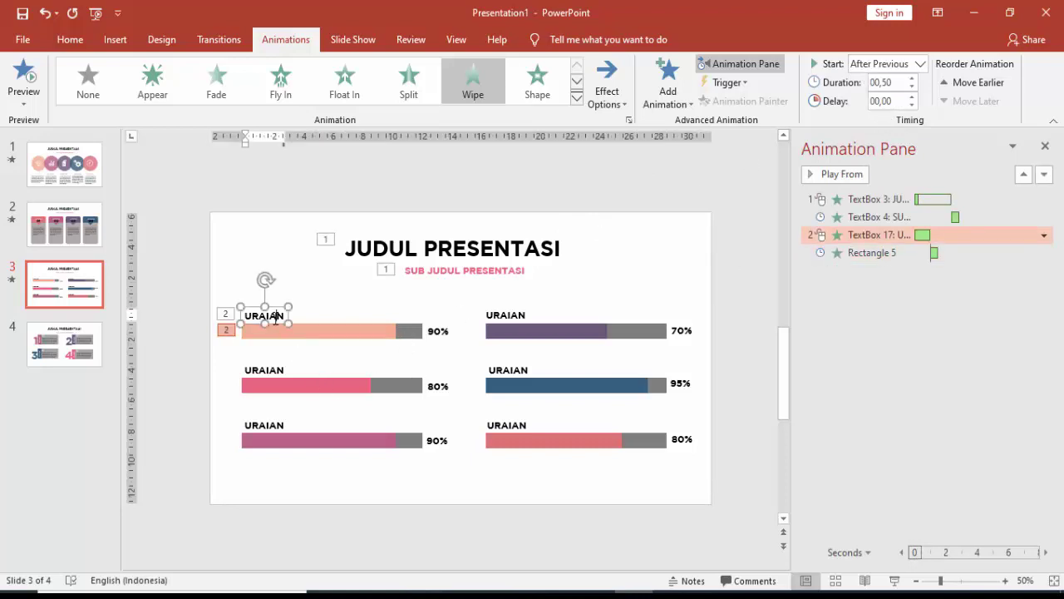
click(415, 330)
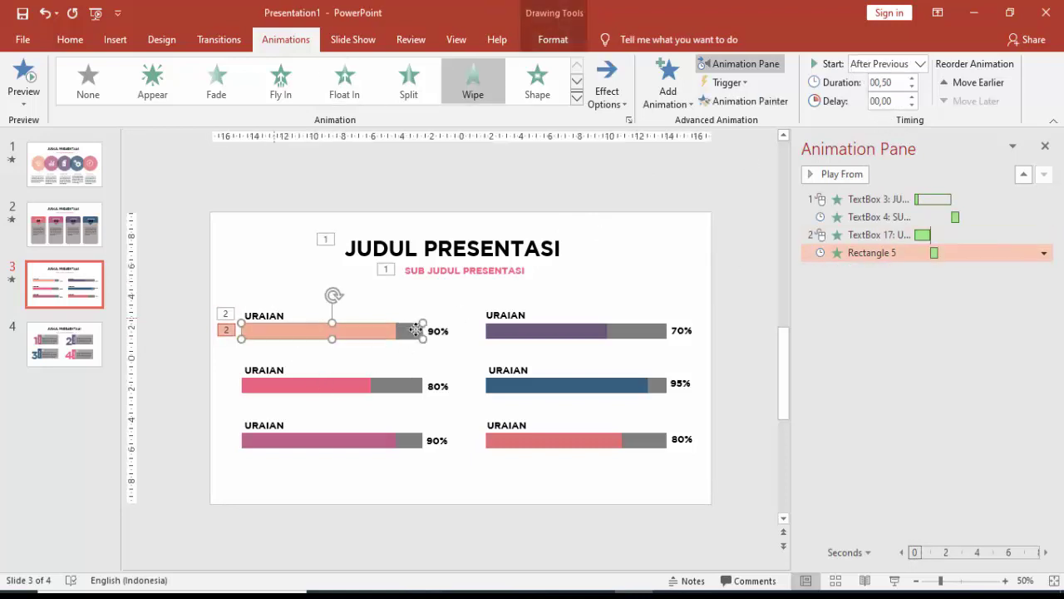
click(374, 331)
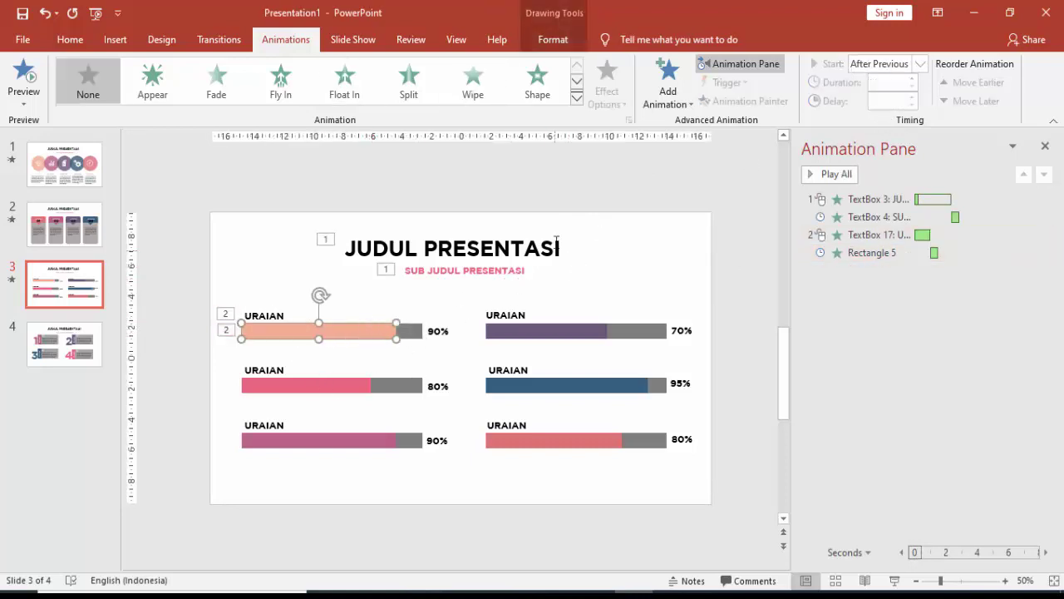
click(669, 83)
click(674, 199)
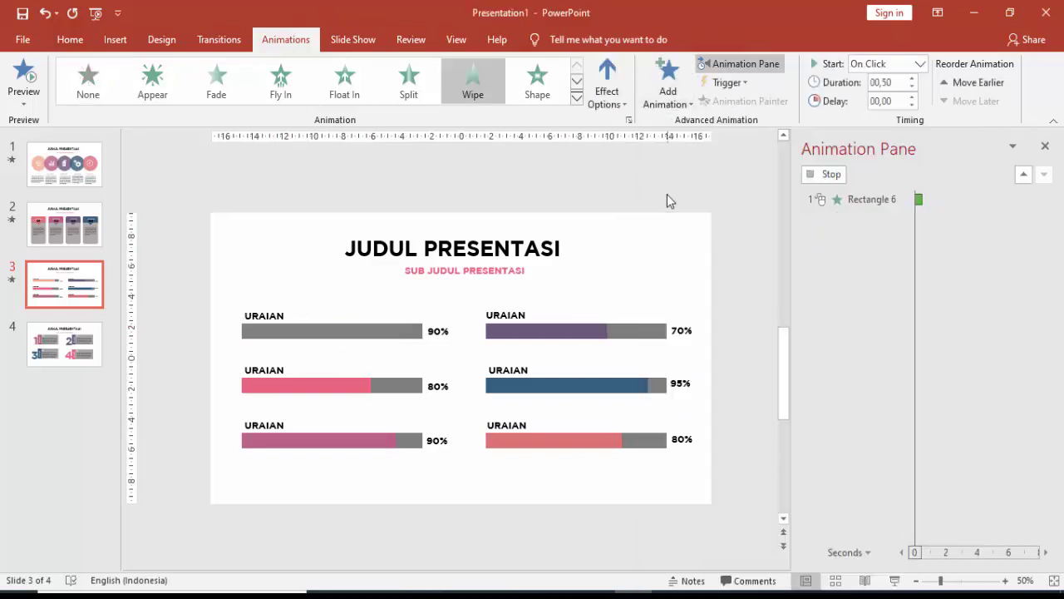
click(607, 88)
click(610, 186)
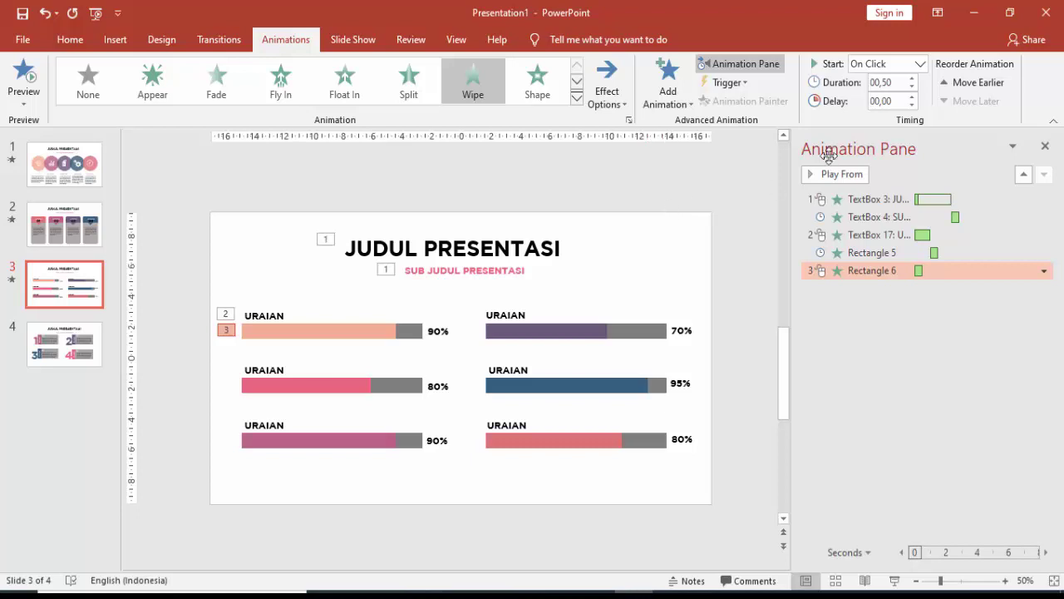
Try starting the orange fill's wipe After Previous and preview from the grey bar.
click(920, 65)
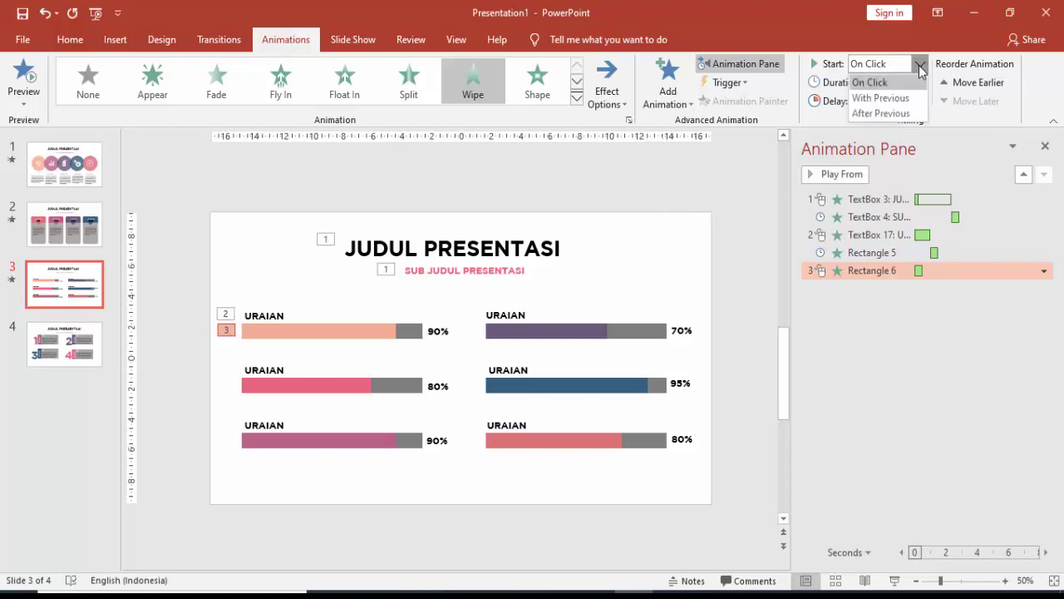
click(886, 108)
click(883, 241)
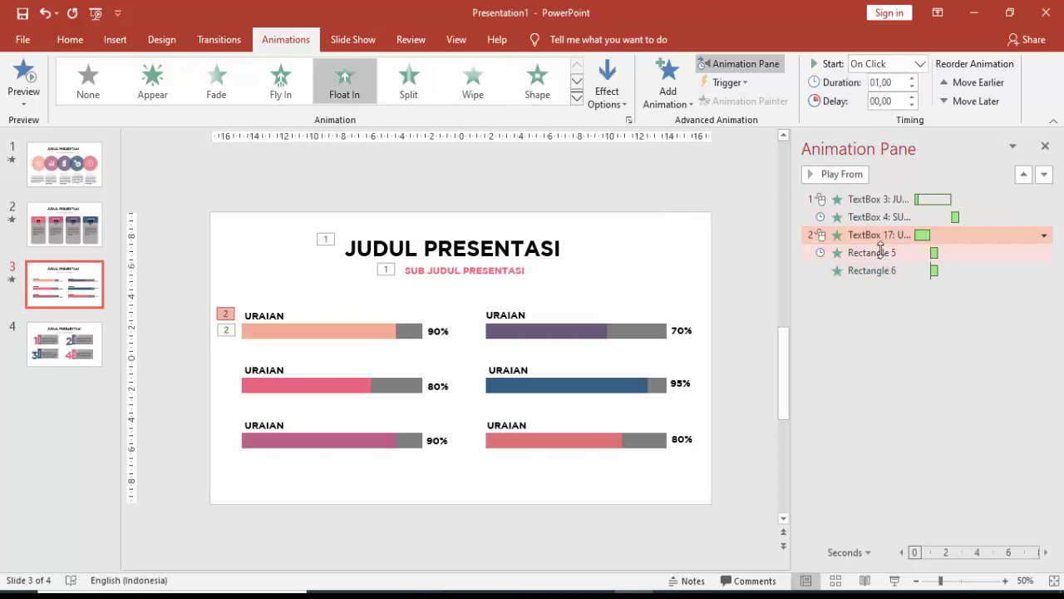
click(880, 253)
click(832, 174)
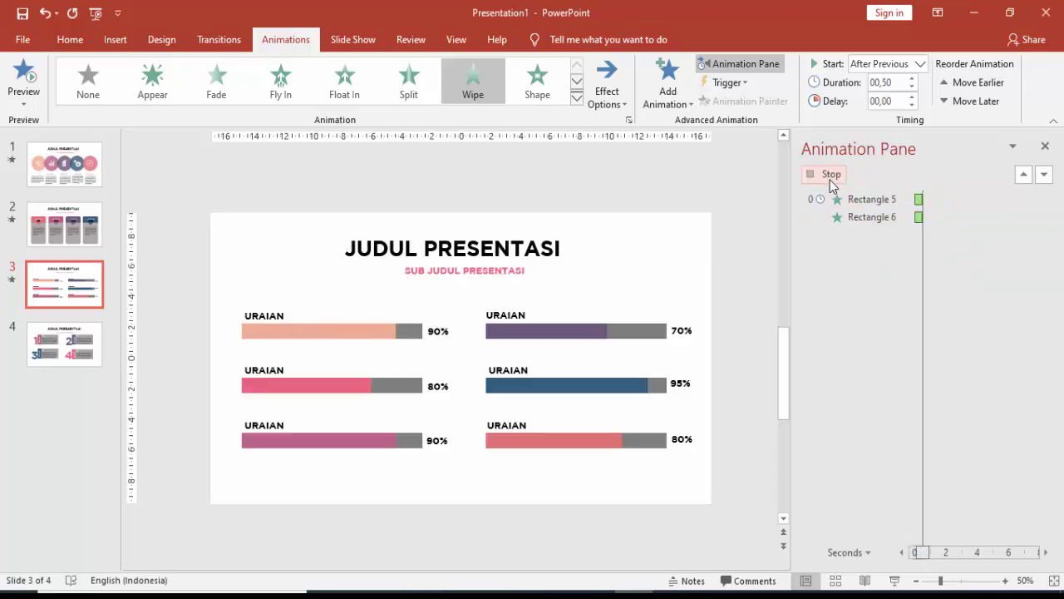
Switch the orange fill's wipe to start With Previous alongside the bar, then preview both.
click(913, 270)
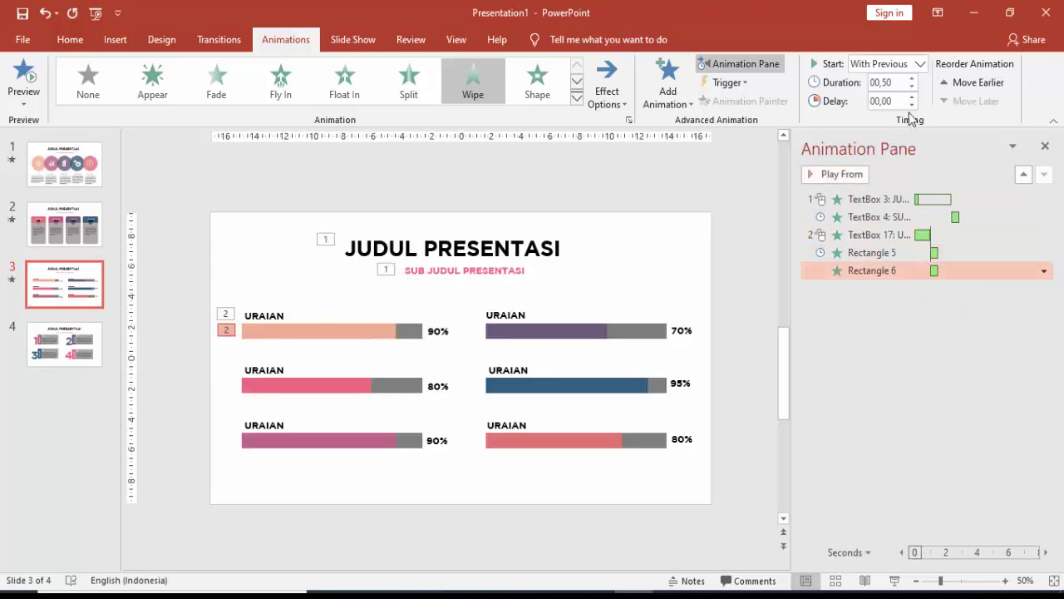
click(921, 63)
click(886, 111)
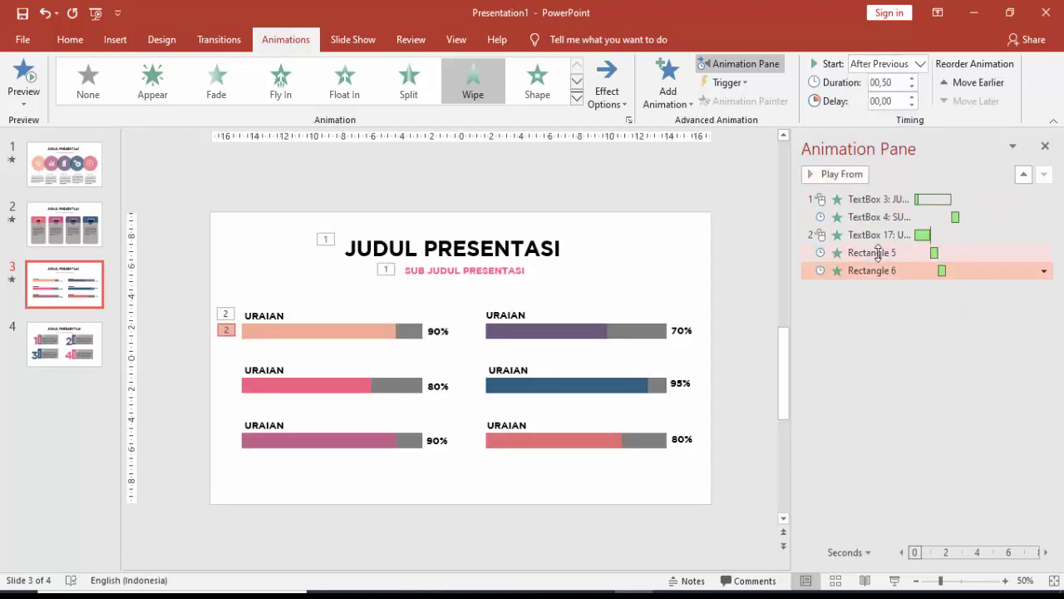
click(823, 177)
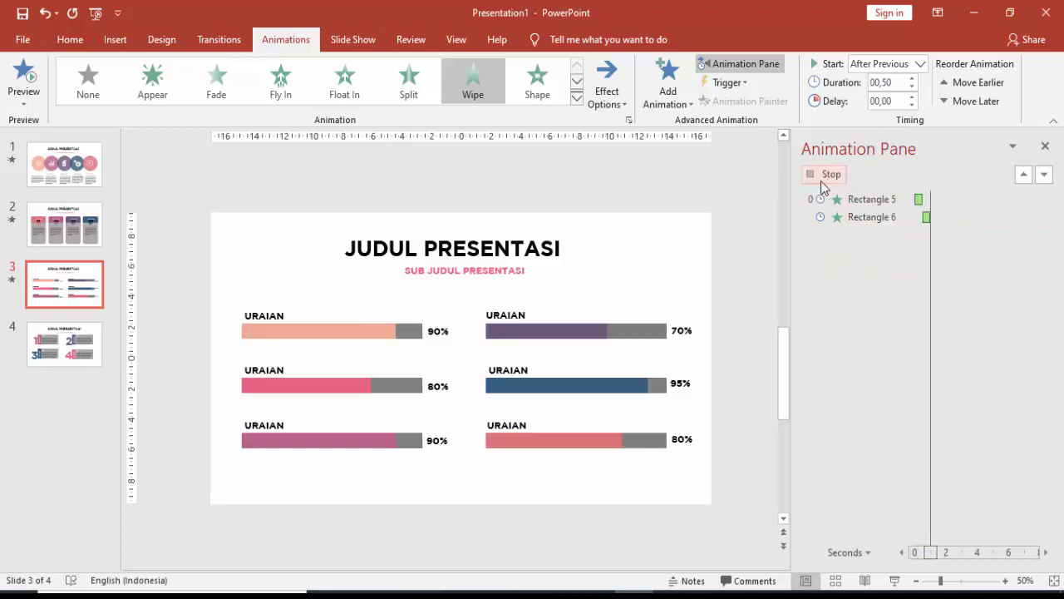
click(931, 272)
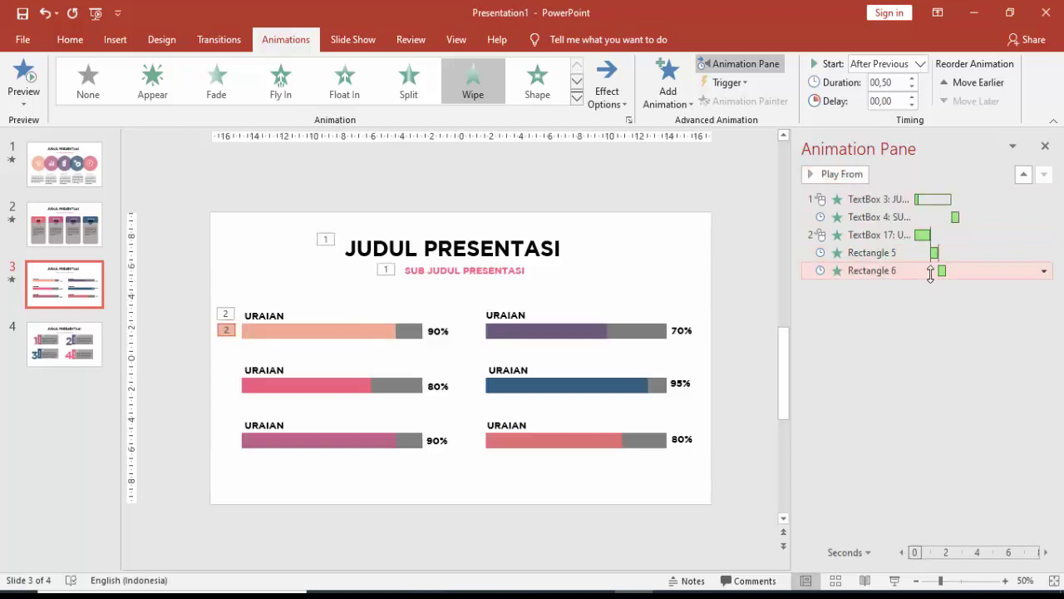
click(919, 64)
click(890, 95)
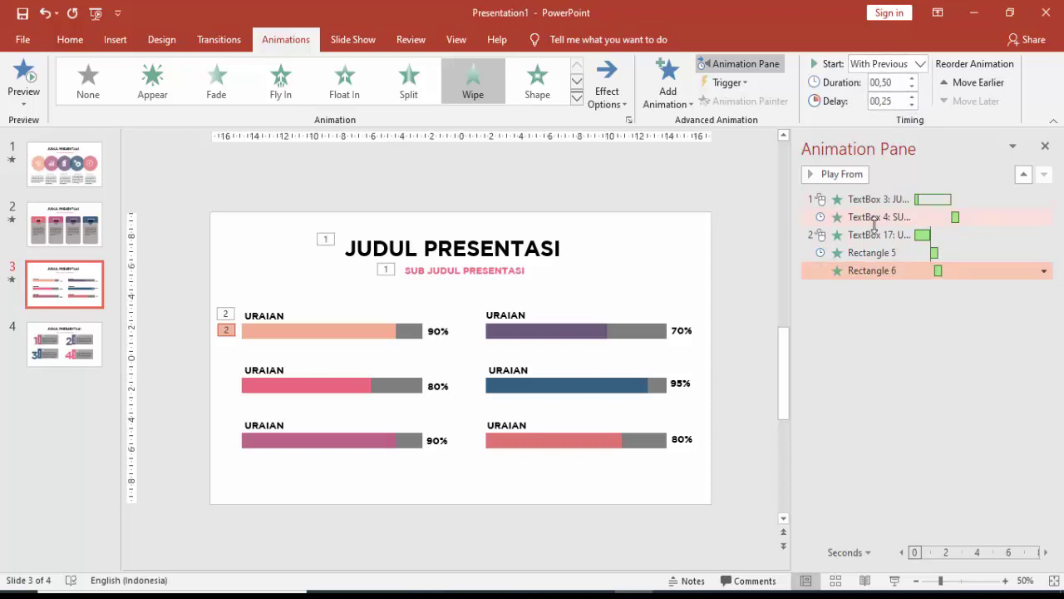
click(876, 253)
click(825, 173)
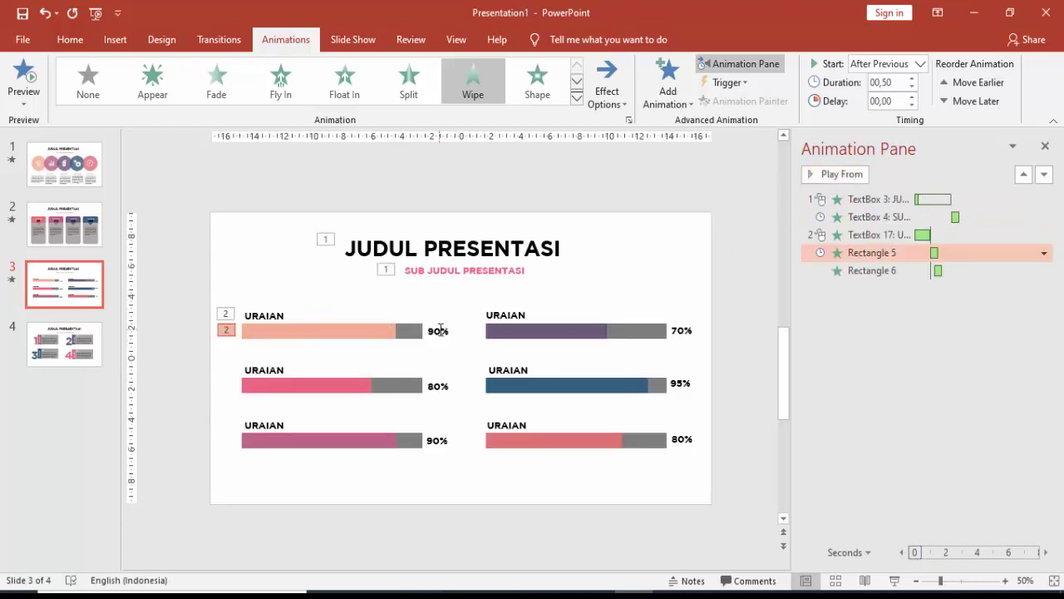
Give the first row's 90% label a Zoom entrance.
click(439, 330)
click(445, 324)
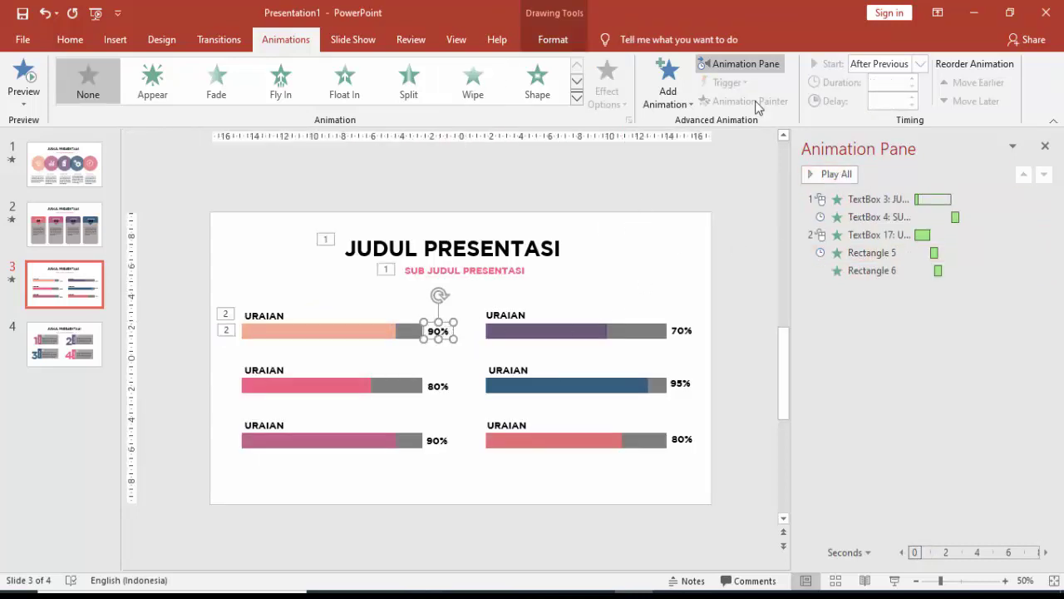
click(667, 90)
click(663, 241)
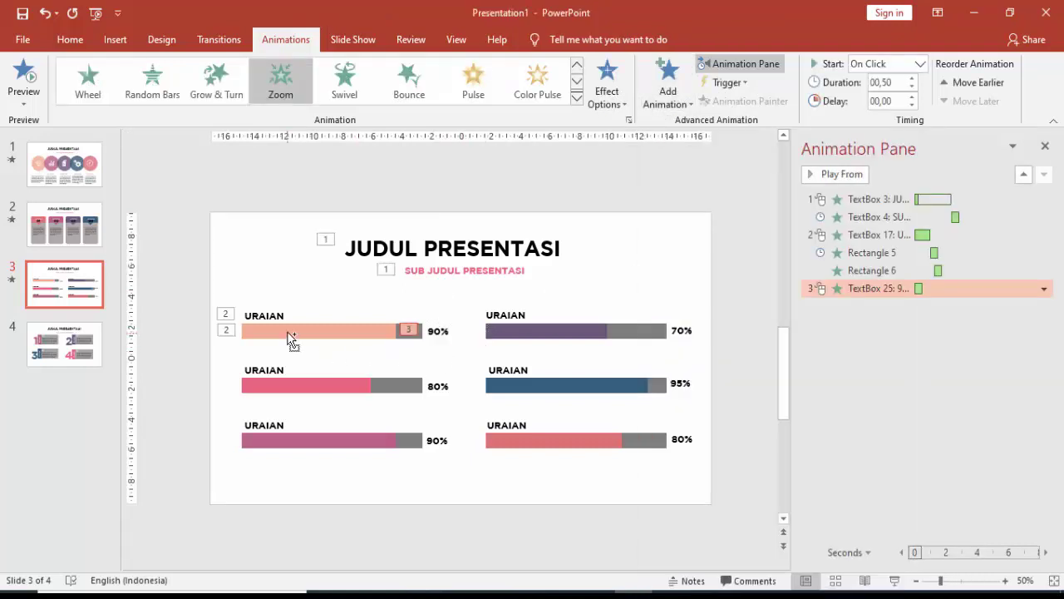
ctrl+scroll(287, 331, up, 2)
Paint the first row's label, bar track and delayed fill animations onto the second row.
click(236, 303)
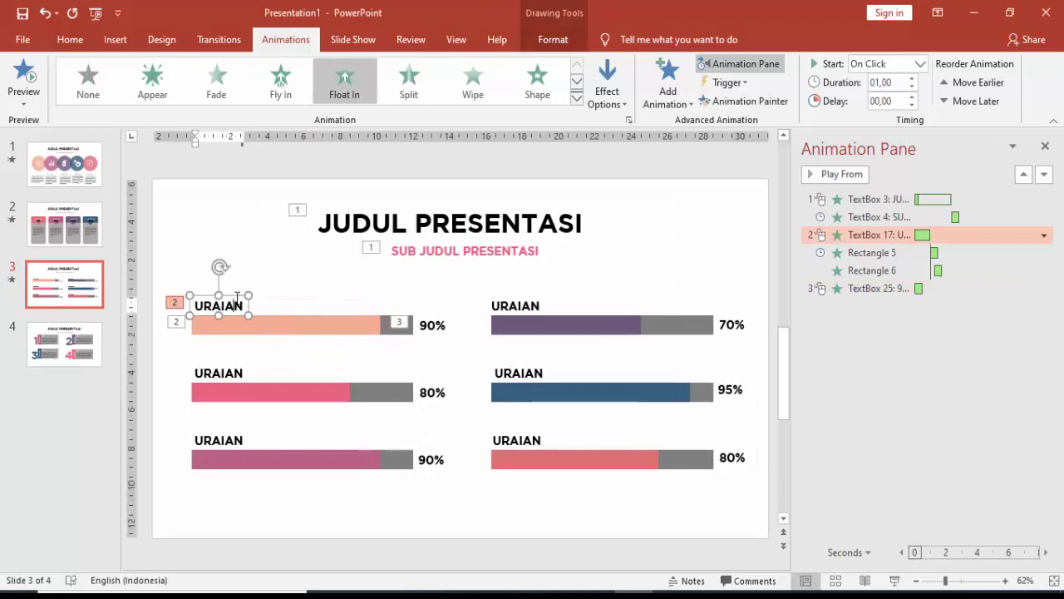
click(708, 101)
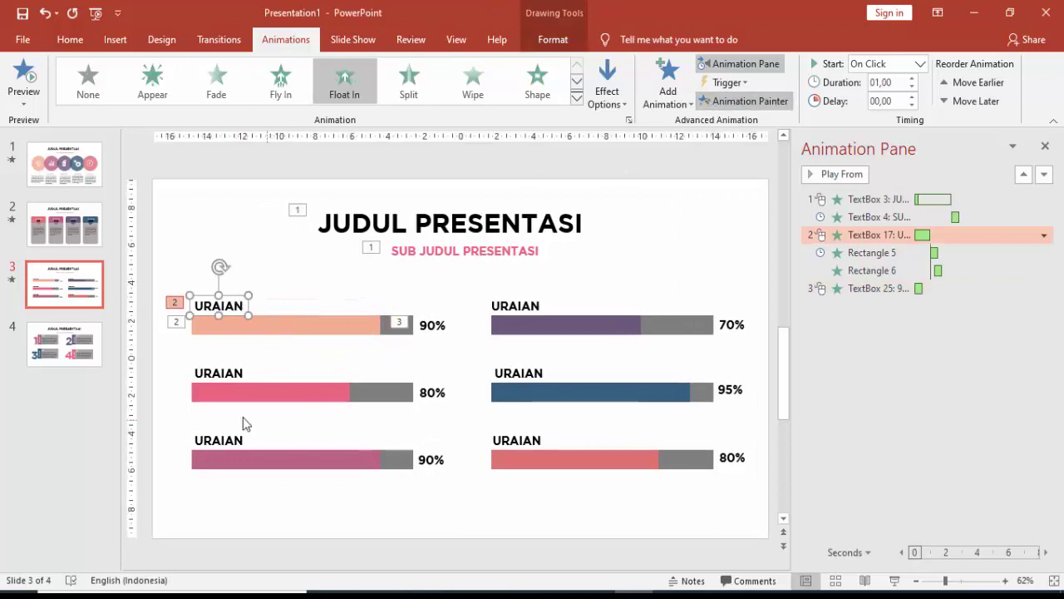
click(230, 380)
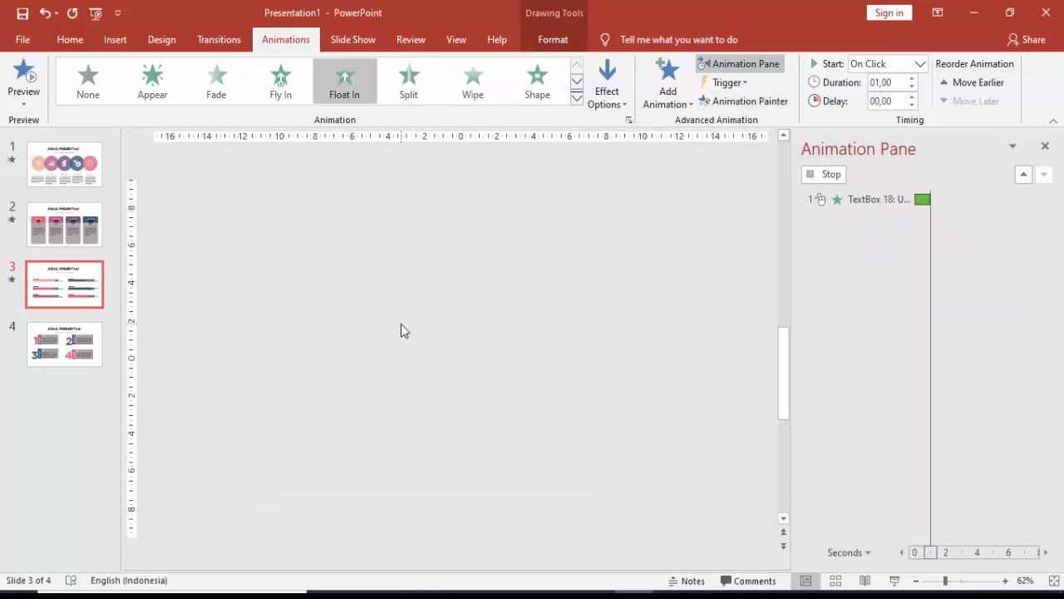
click(401, 324)
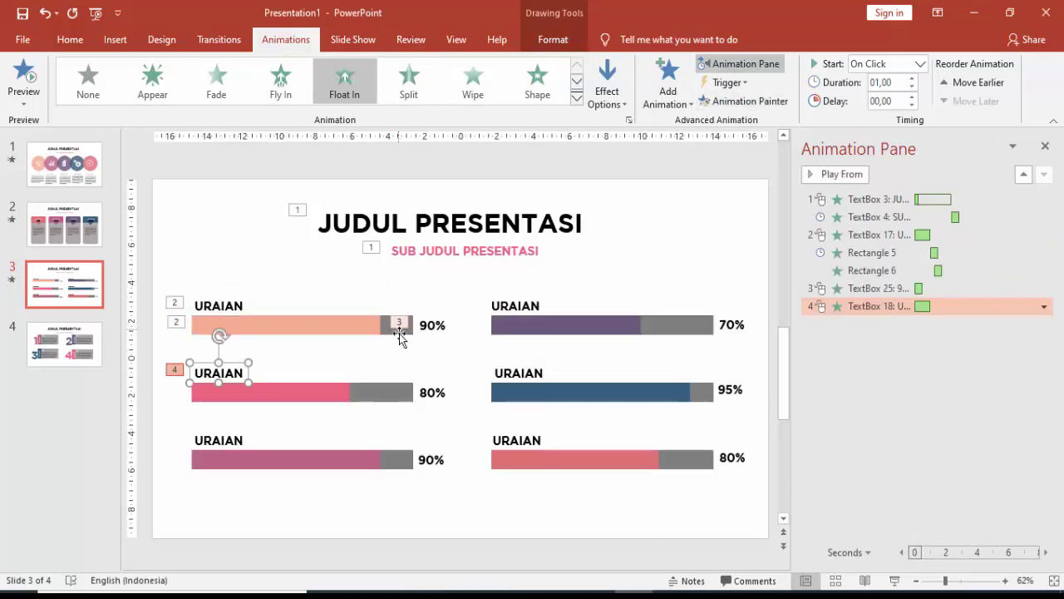
click(757, 103)
click(397, 398)
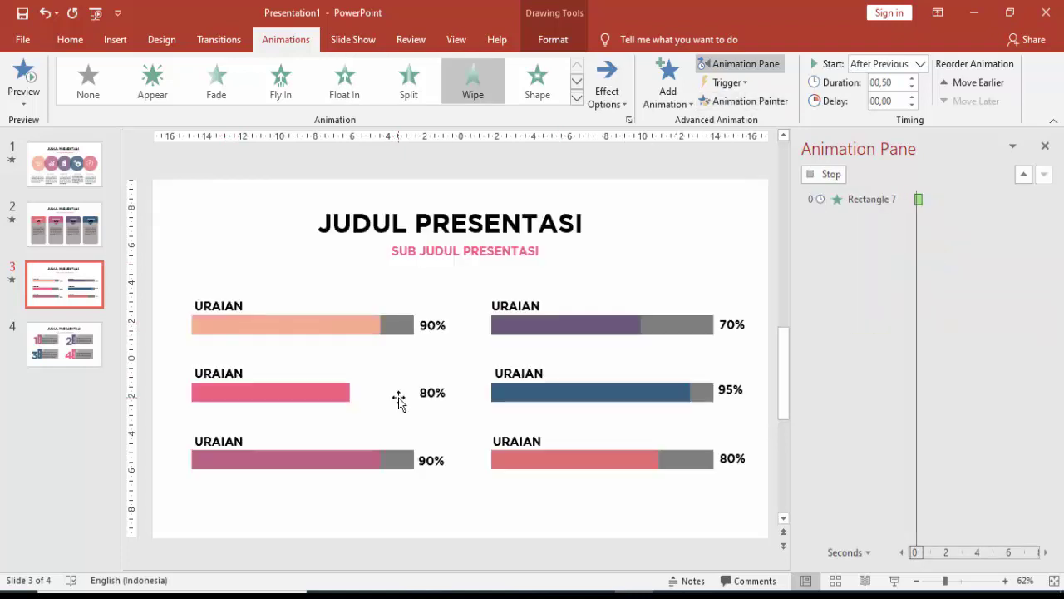
click(358, 325)
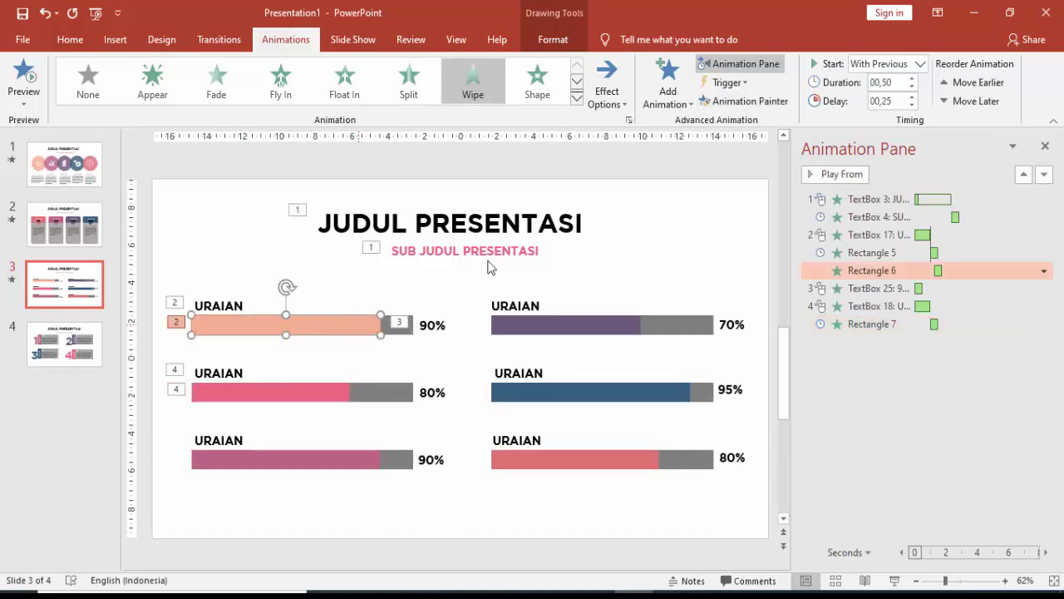
click(751, 100)
click(352, 388)
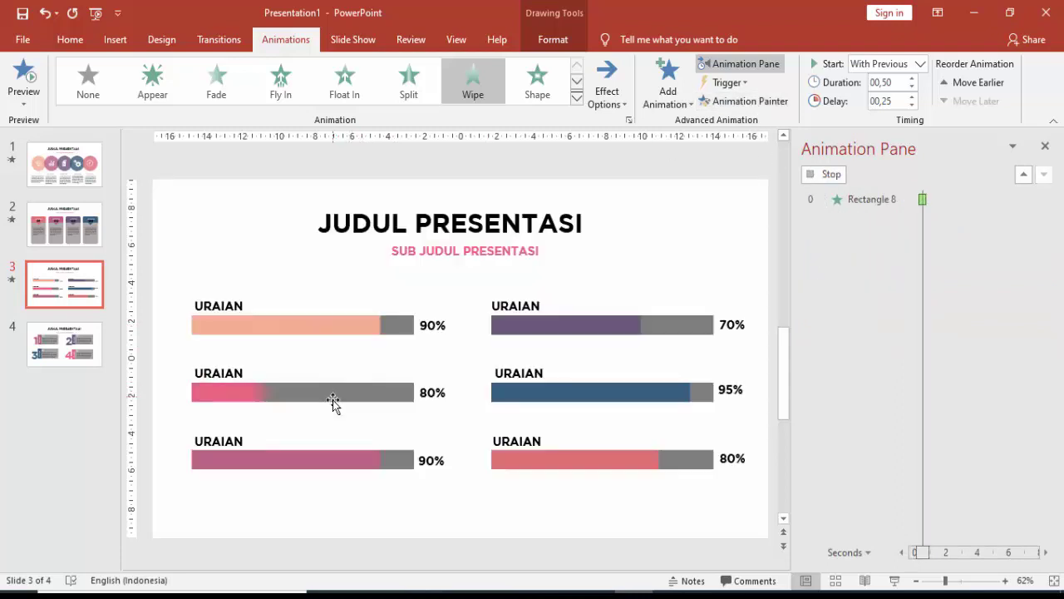
Paint the 90% label's Zoom onto the 80% label.
click(435, 326)
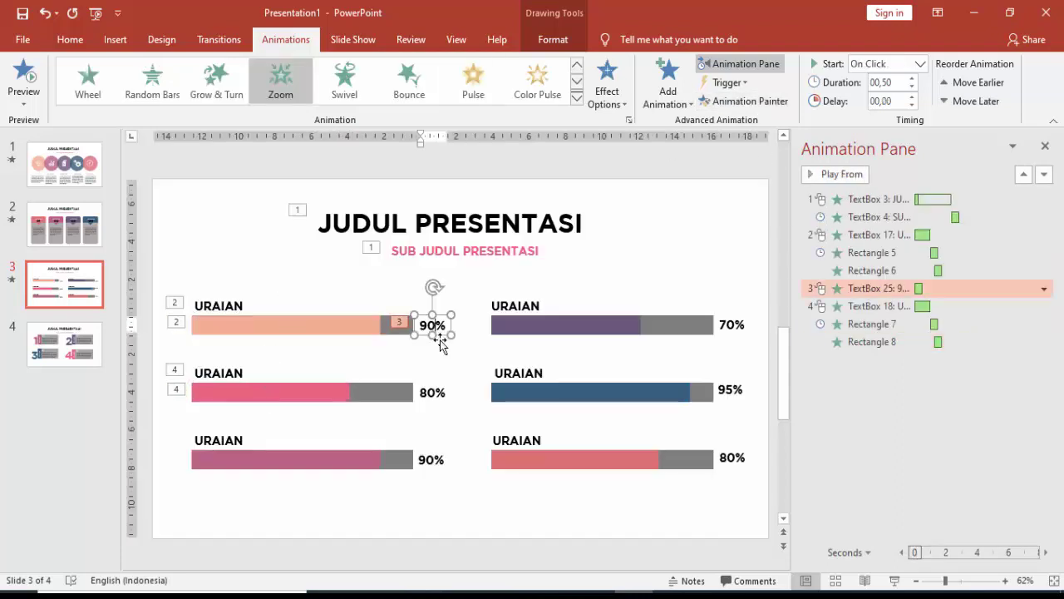
click(731, 101)
click(424, 392)
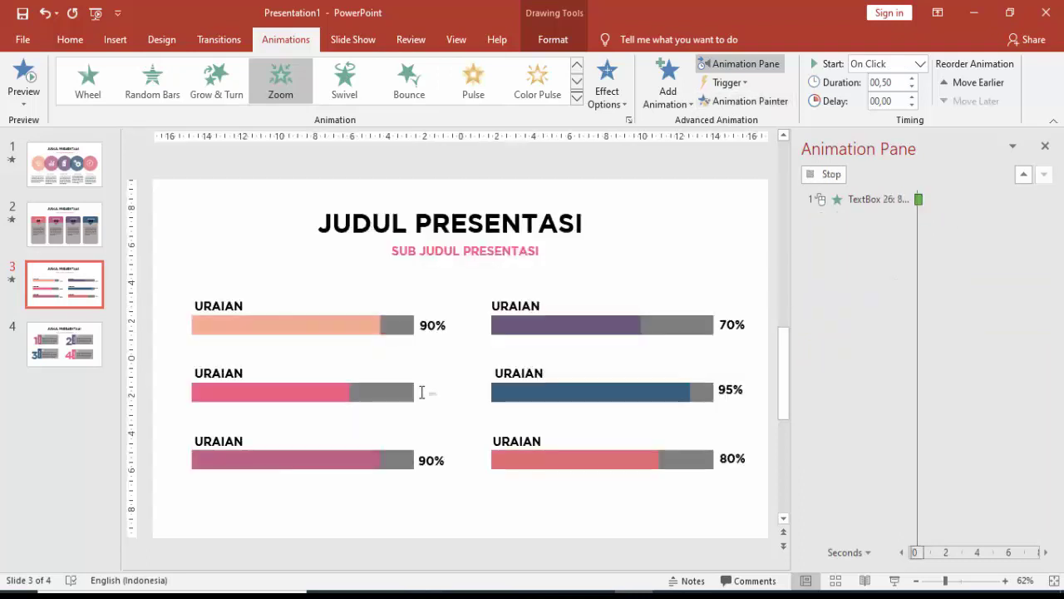
Paint the second row's float-in and wipe animations onto the bottom-left URAIAN label, track and fill.
click(231, 375)
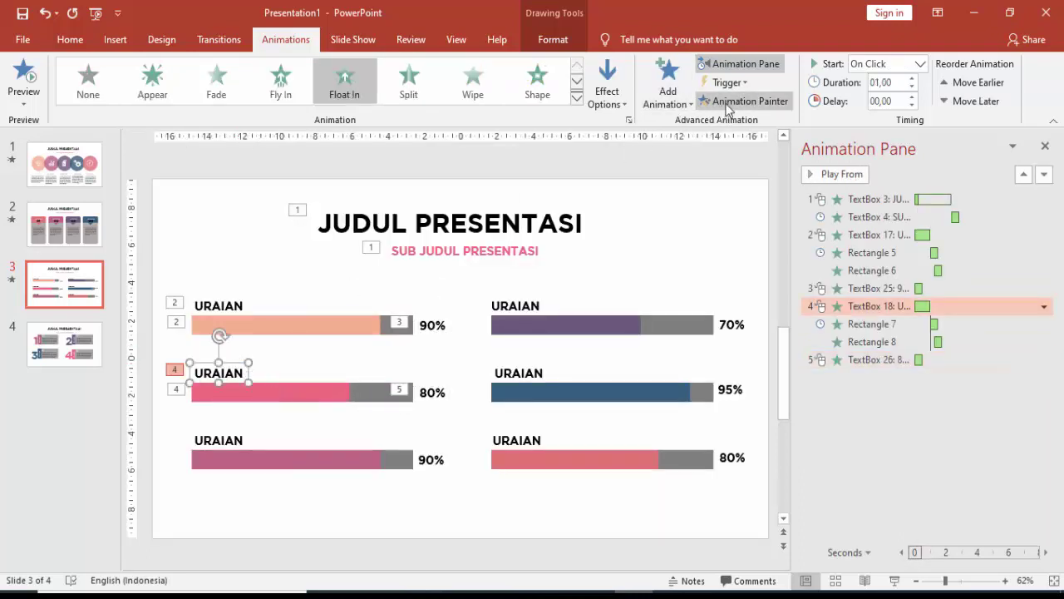
click(232, 441)
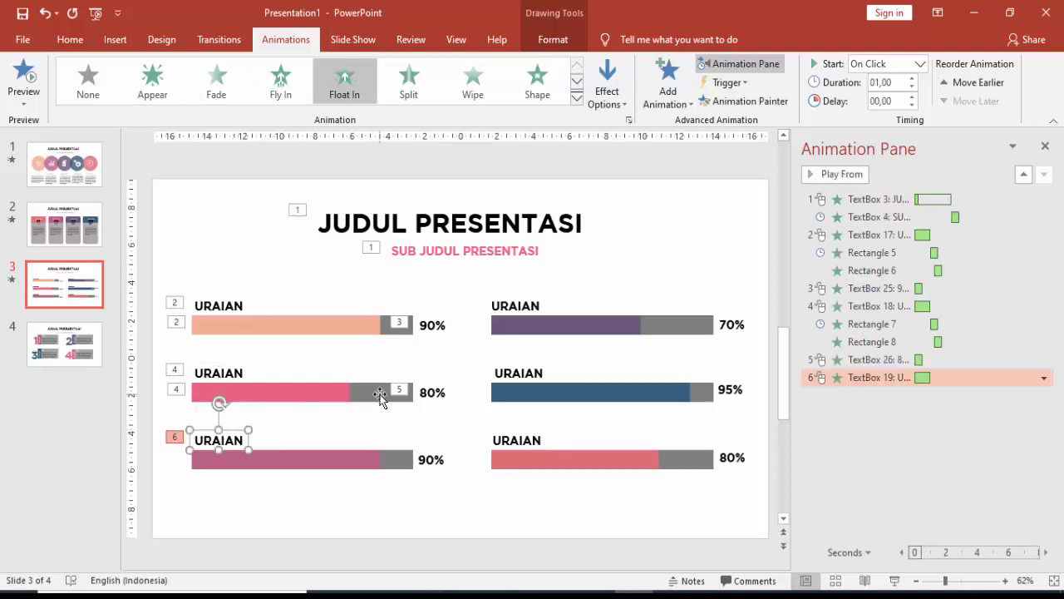
click(370, 392)
click(731, 100)
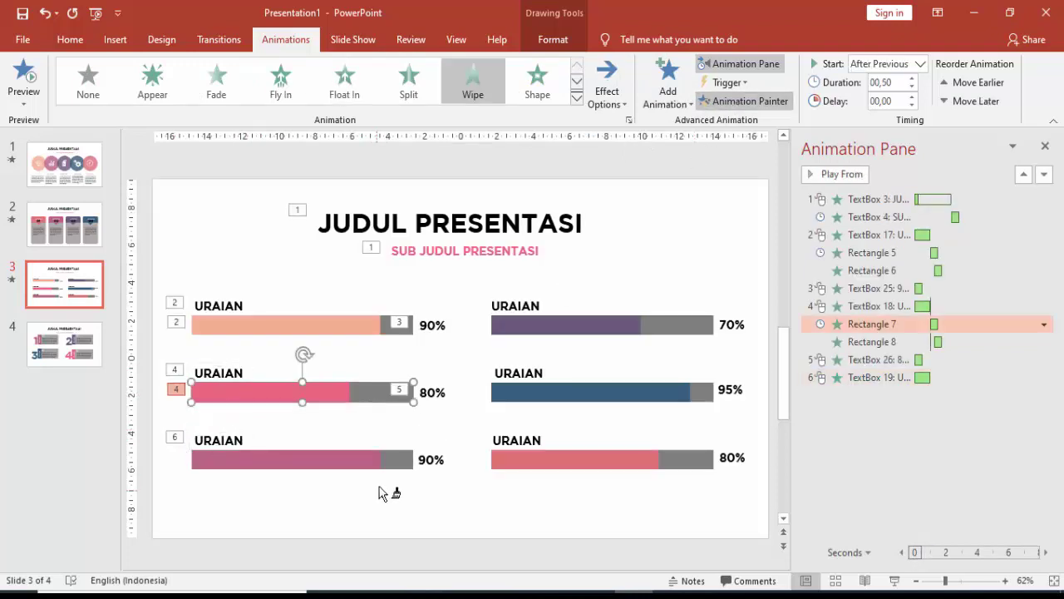
click(397, 461)
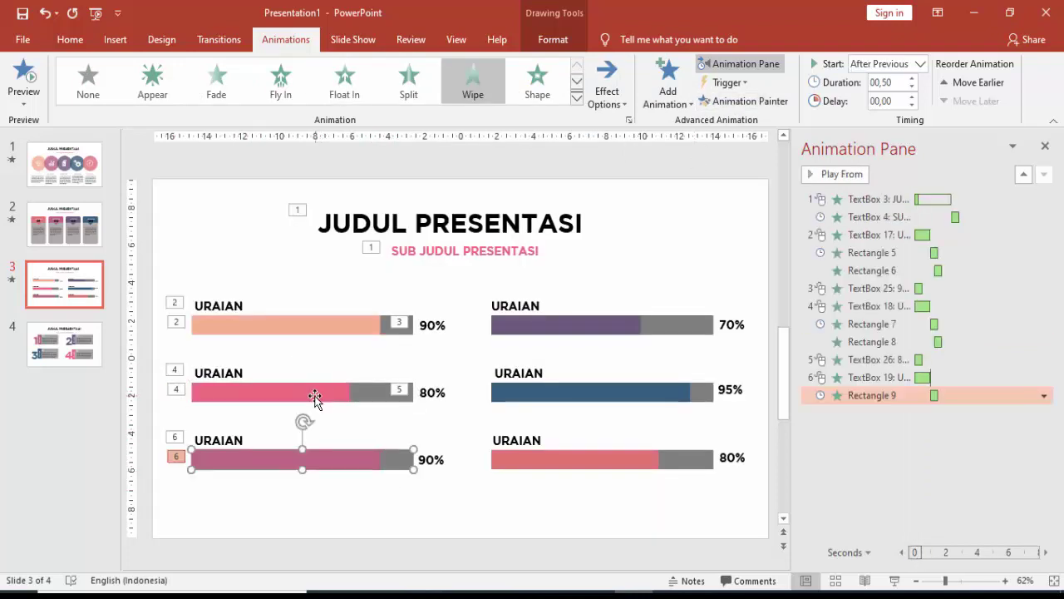
click(328, 393)
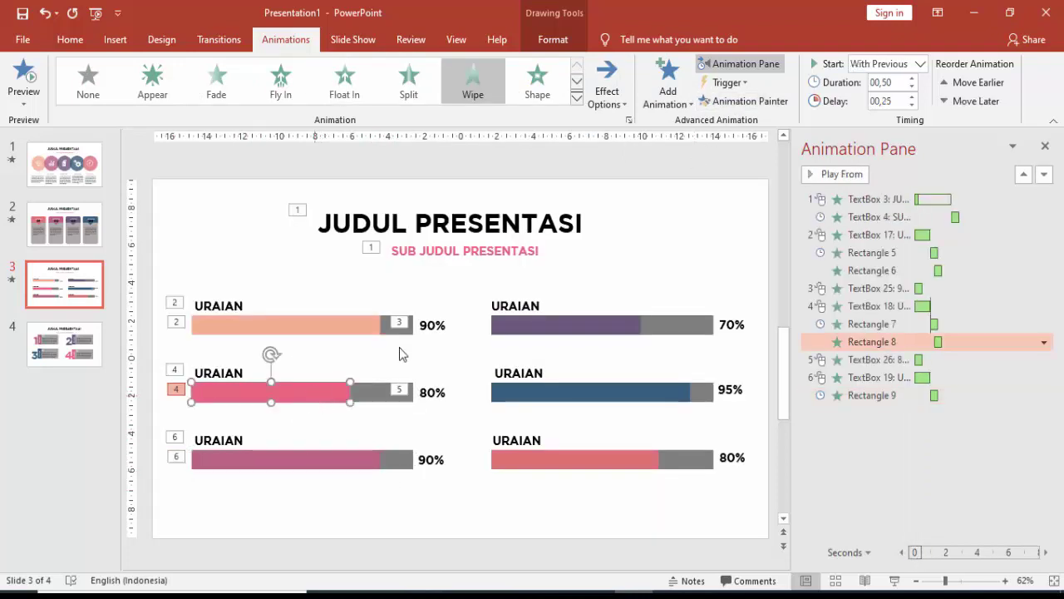
click(730, 106)
click(359, 460)
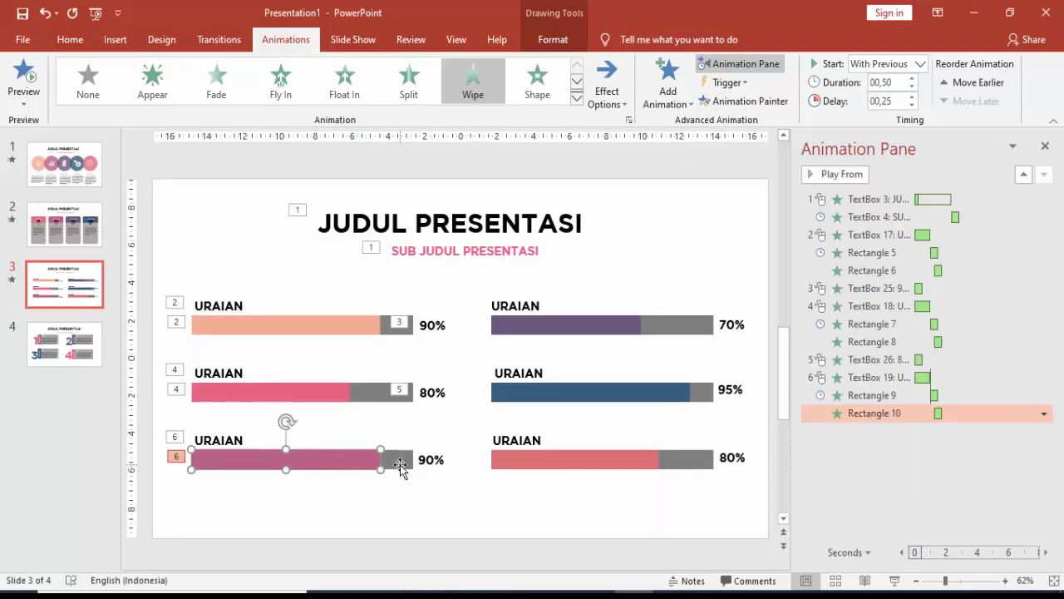
Paint the float-in and wipe animations onto the top-right URAIAN label, track and purple fill.
click(225, 441)
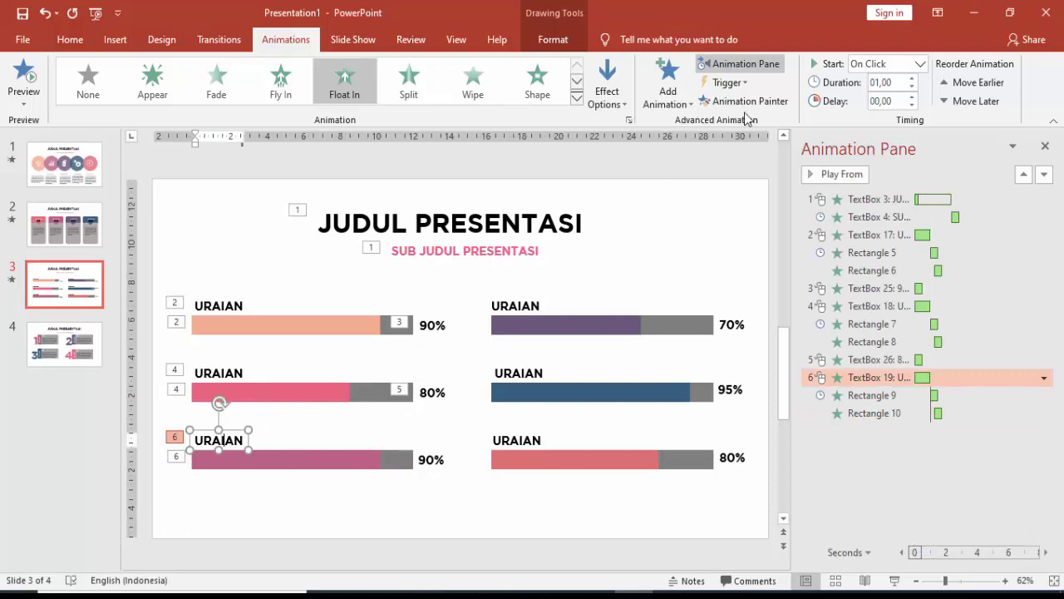
click(744, 100)
click(518, 308)
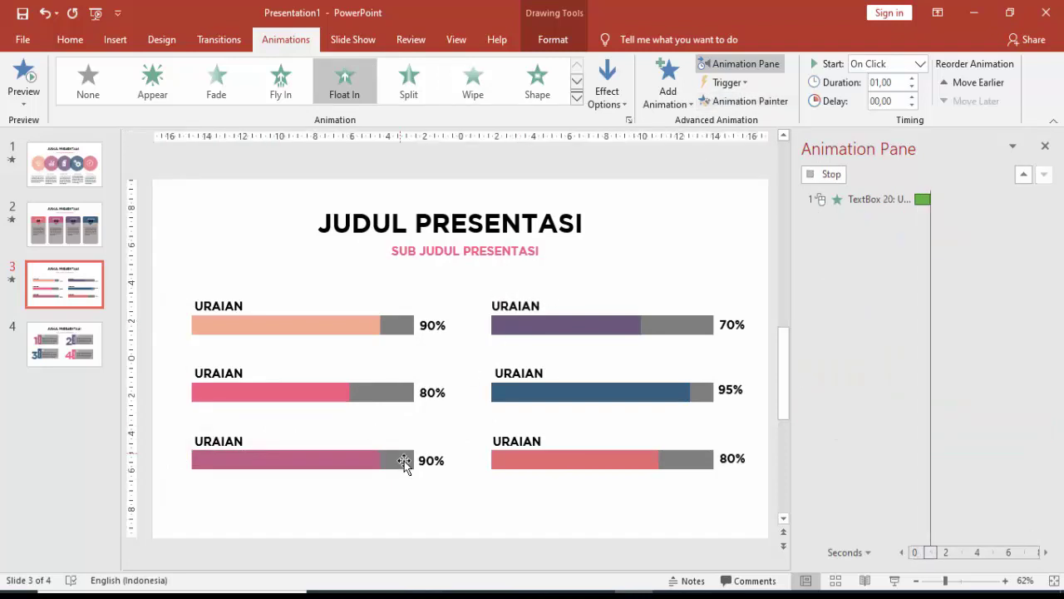
click(405, 461)
click(744, 101)
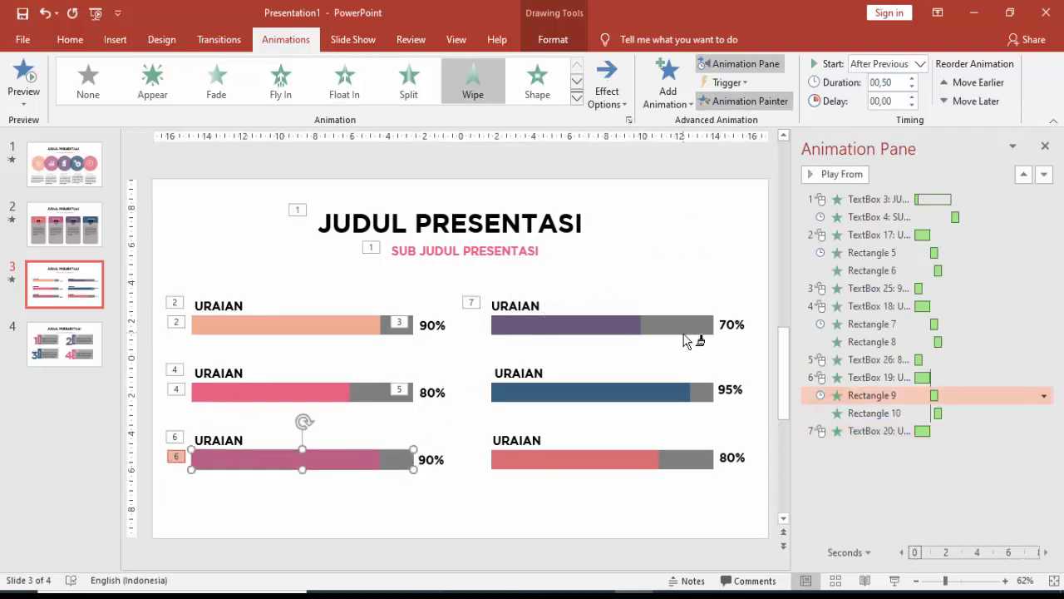
click(688, 334)
click(363, 466)
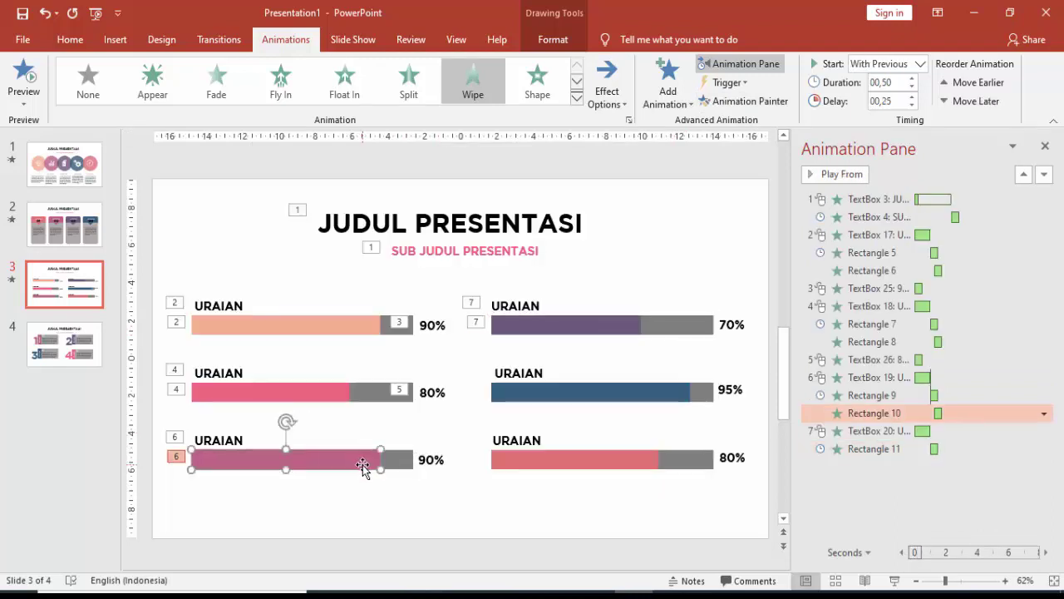
click(745, 101)
click(624, 331)
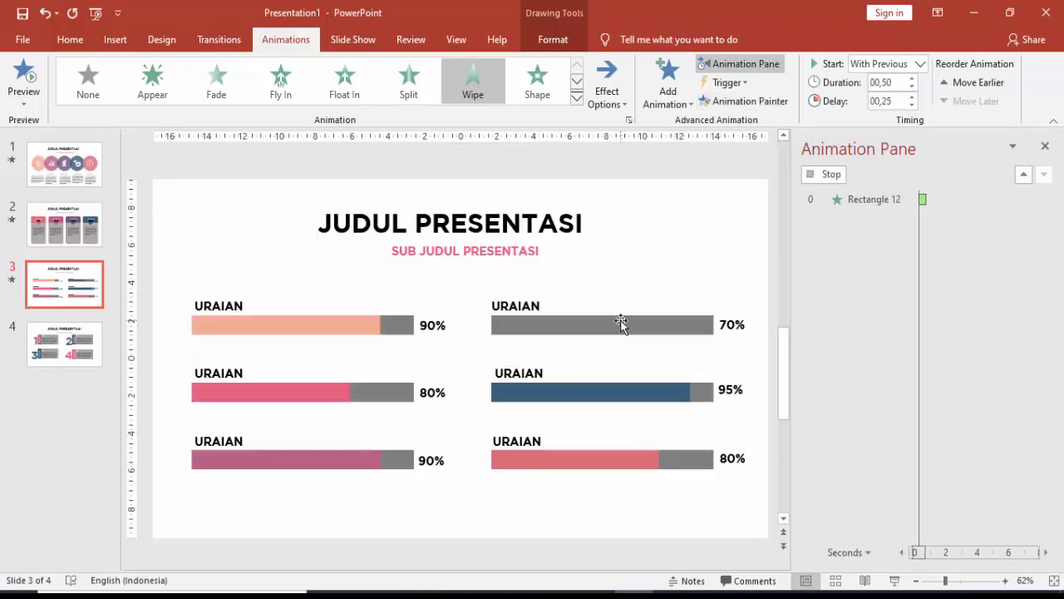
Pick up the second-row 80% label's Zoom animation with Animation Painter.
click(431, 460)
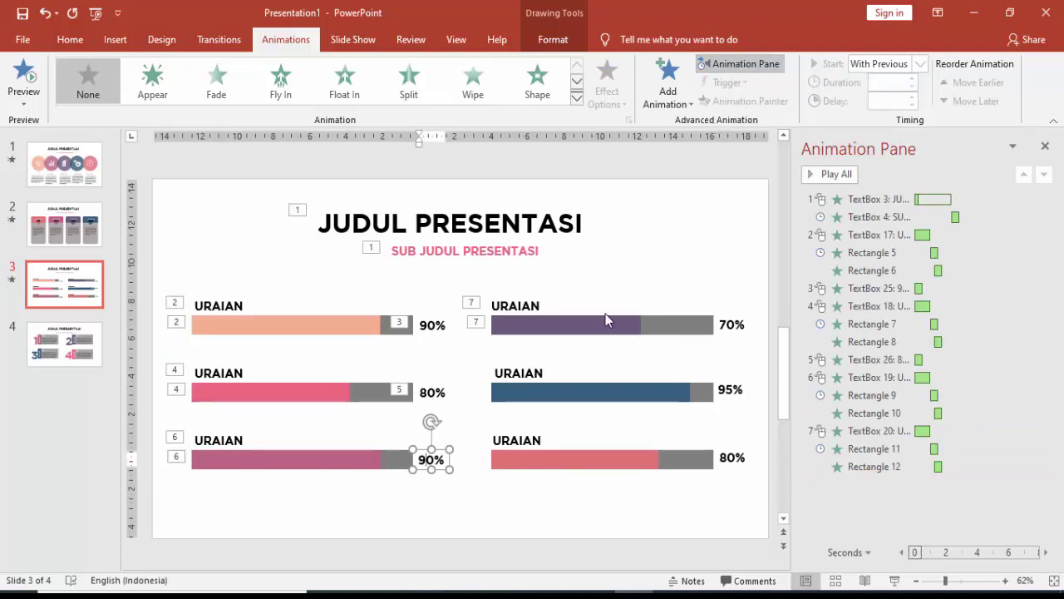
click(474, 456)
click(439, 451)
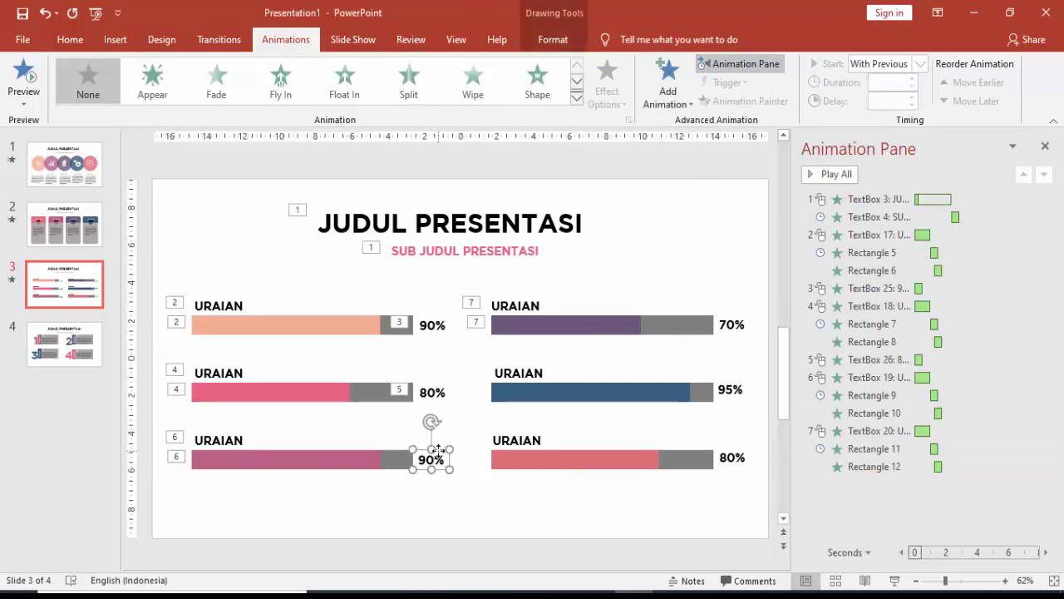
click(436, 396)
click(744, 100)
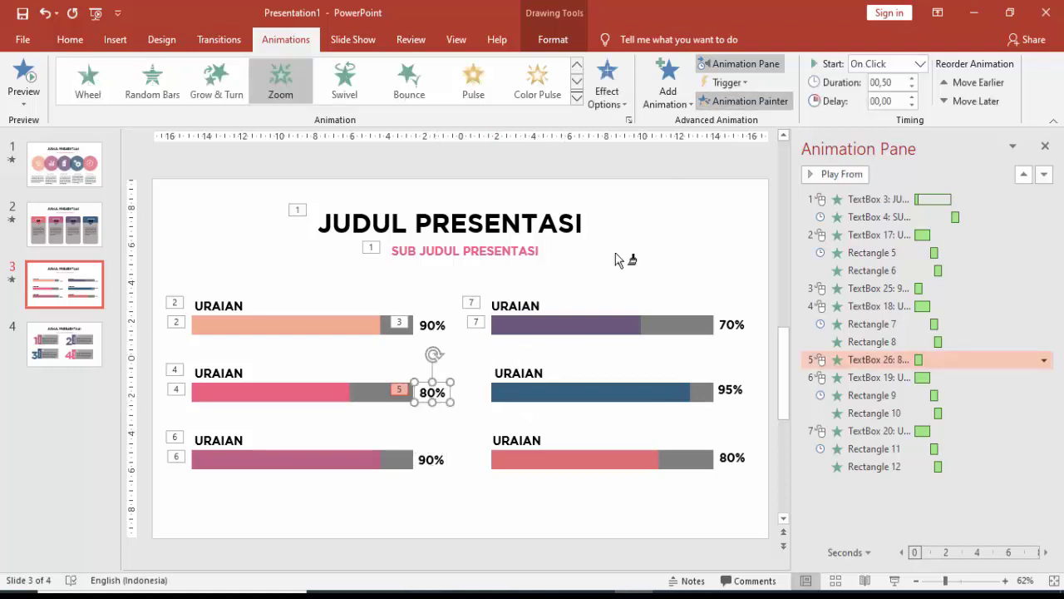
Apply Zoom to the bottom-left 90% label, reorder it after its bar, and start After Previous.
click(439, 463)
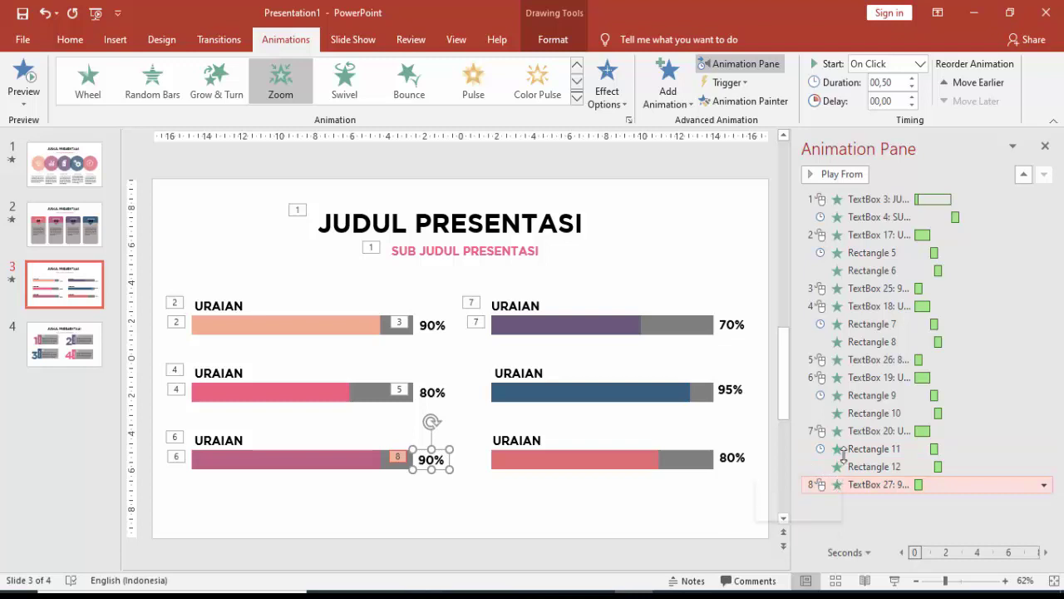
click(1024, 177)
click(1024, 177)
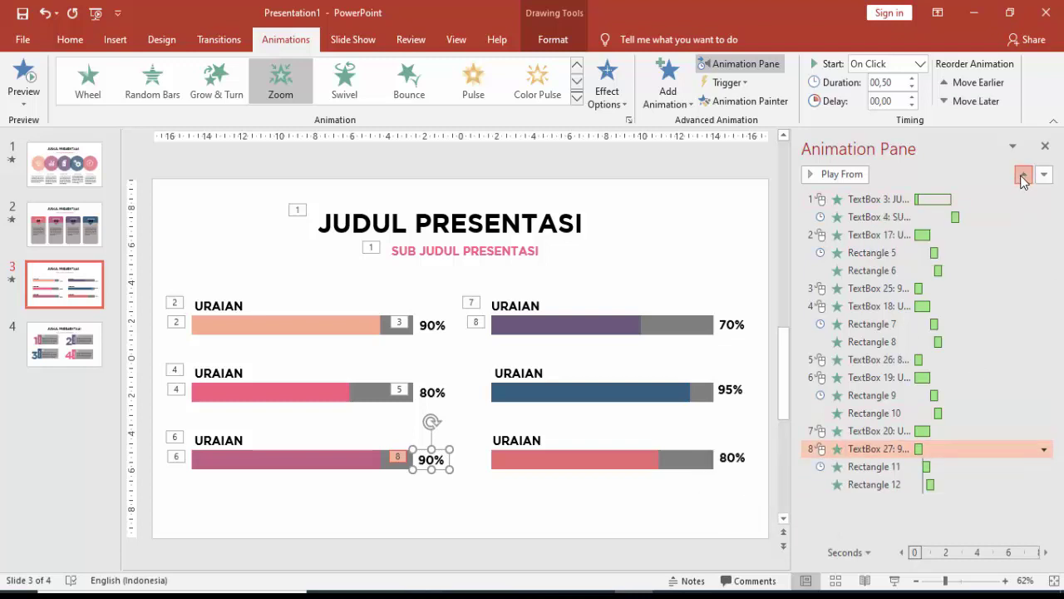
click(1024, 177)
click(1044, 176)
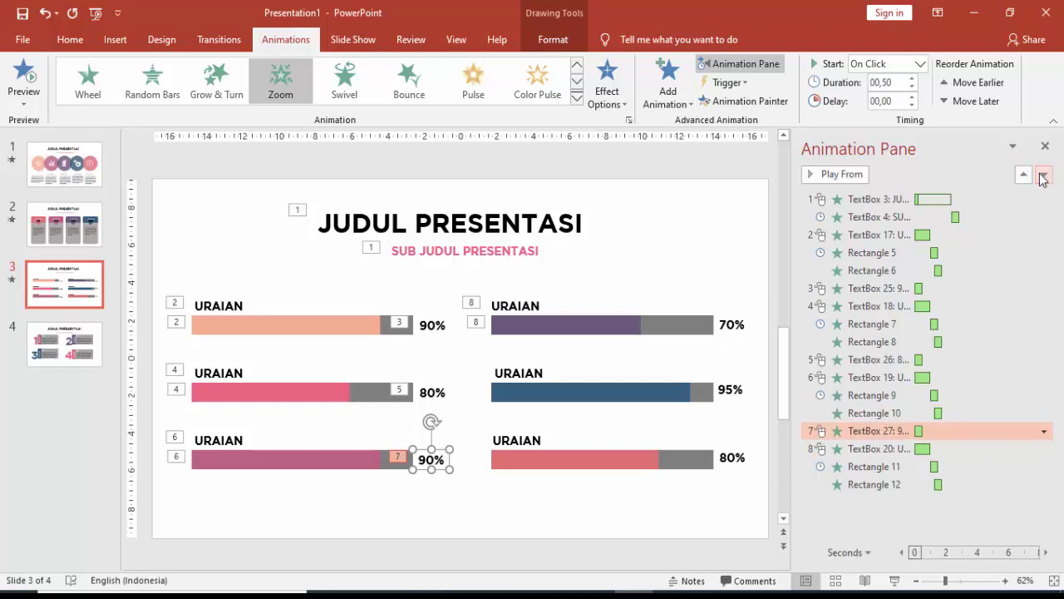
click(920, 64)
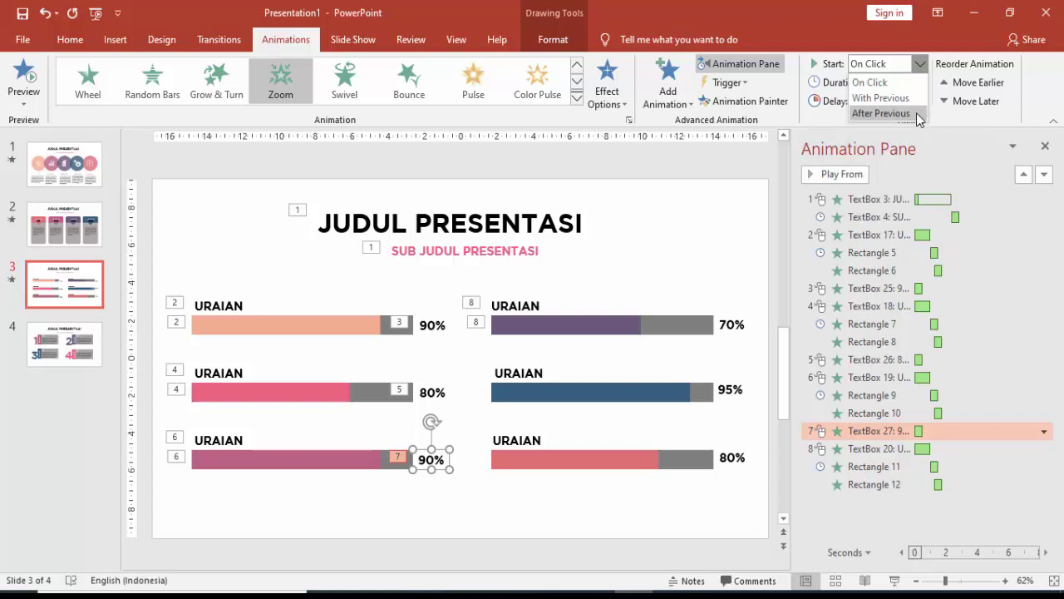
click(881, 113)
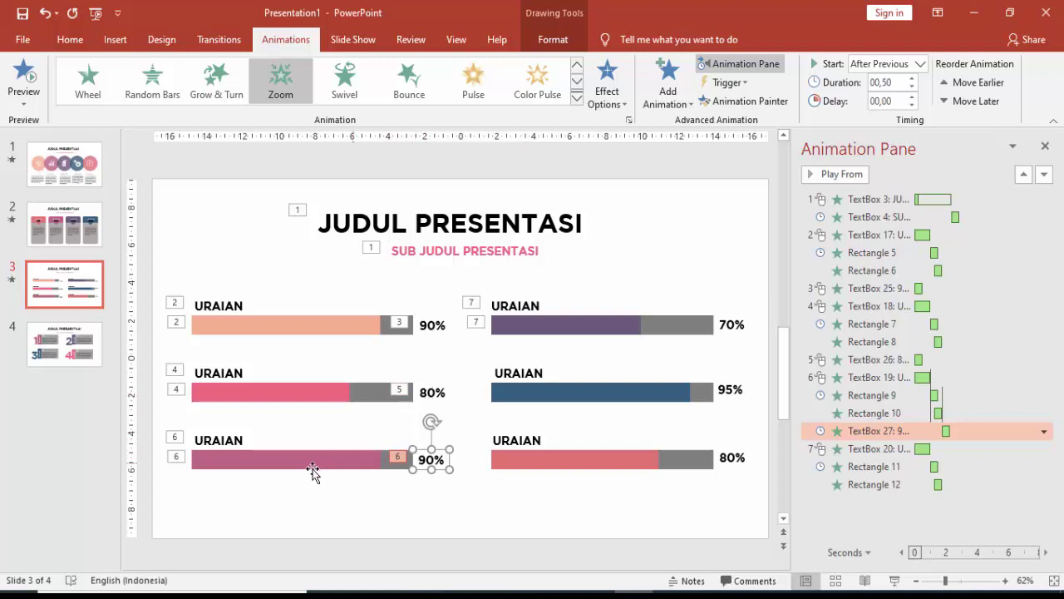
click(421, 462)
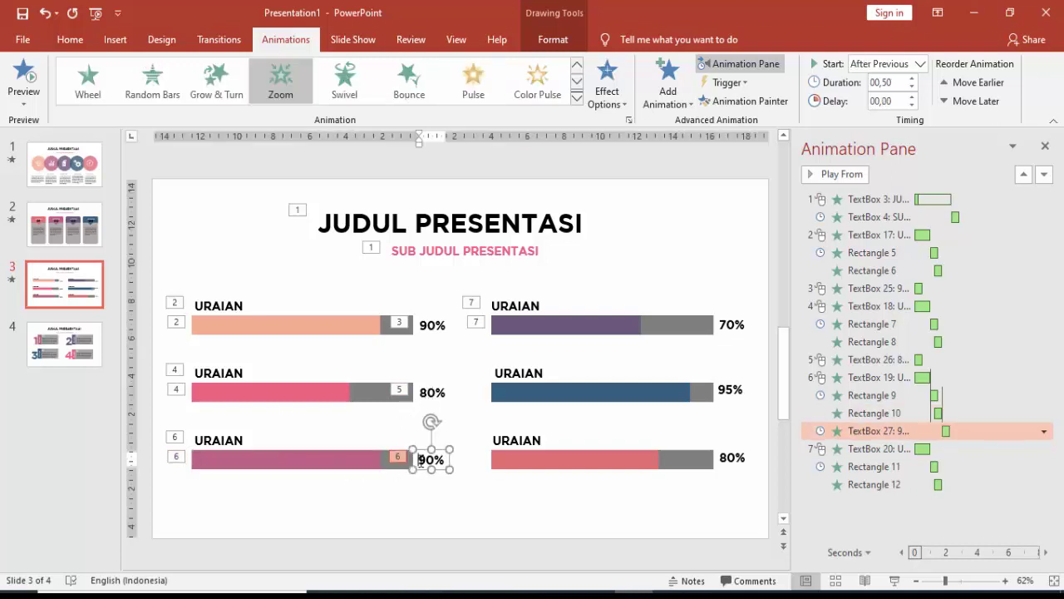
Paint the 90% label's Zoom and timing onto the top-right 70% label.
click(527, 309)
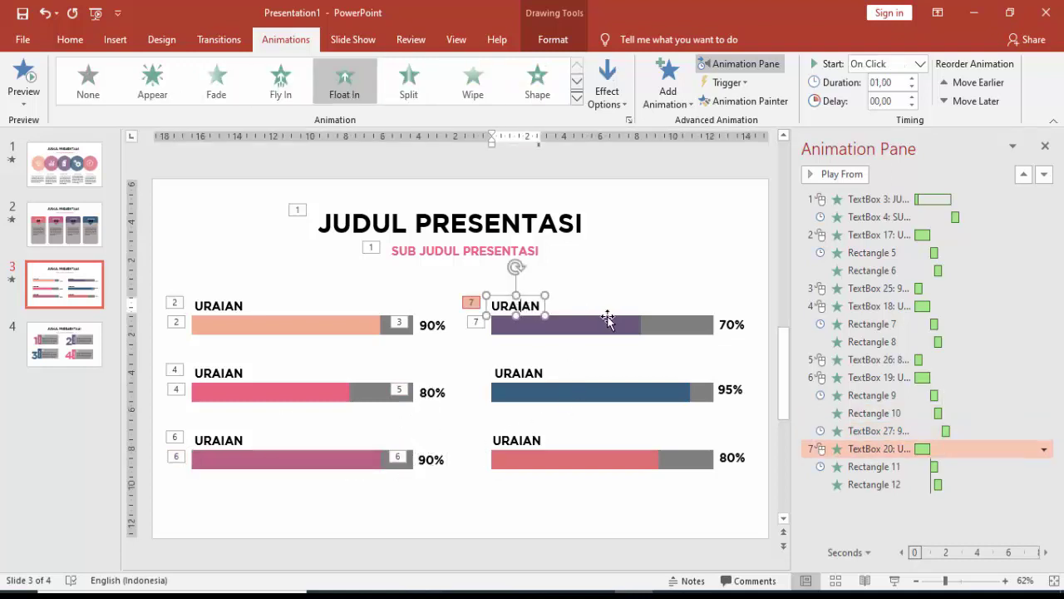
click(665, 324)
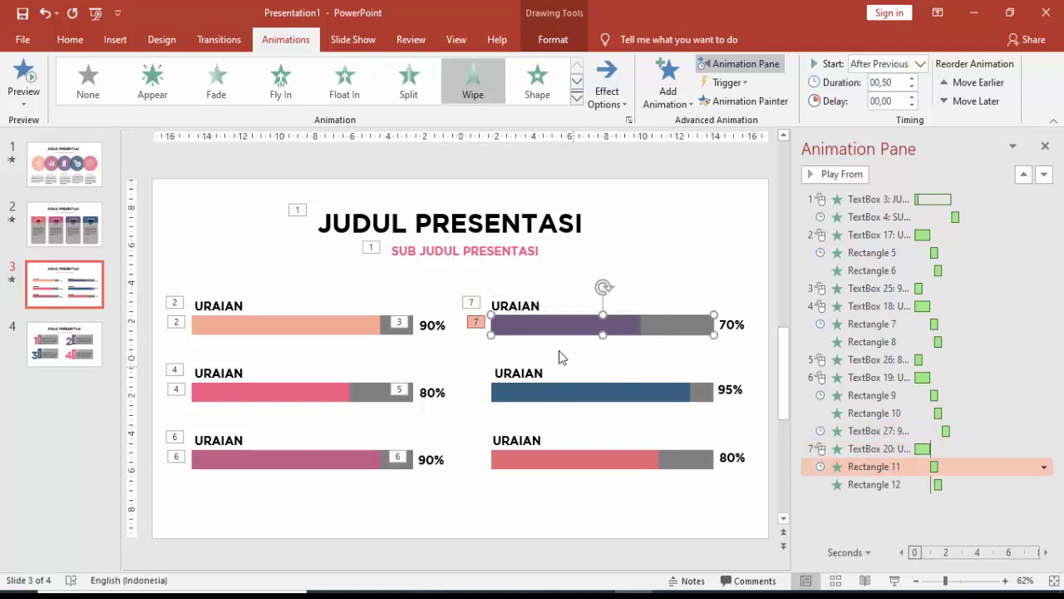
click(553, 327)
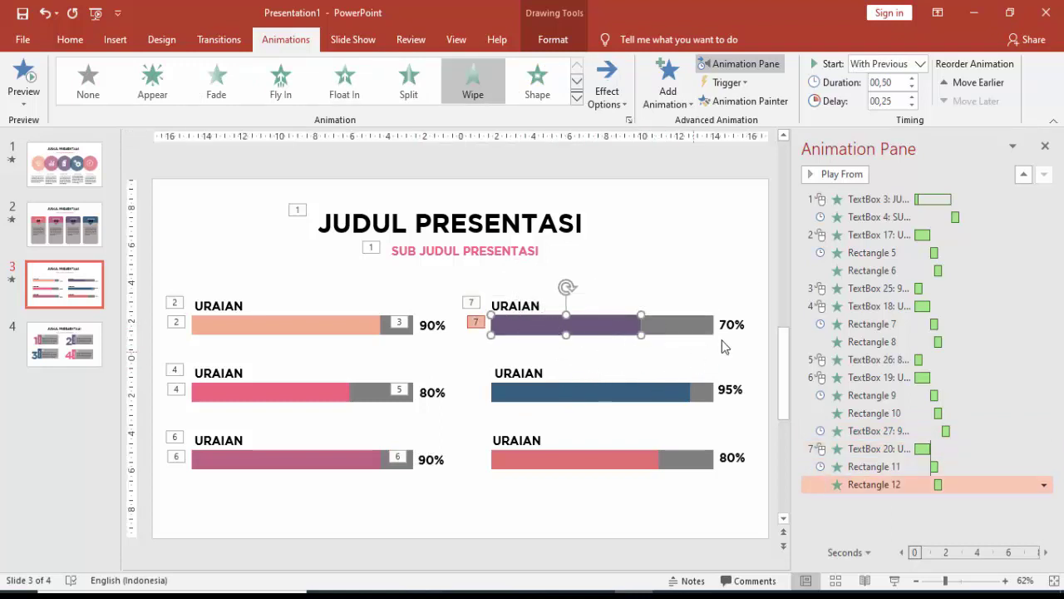
click(730, 324)
click(431, 463)
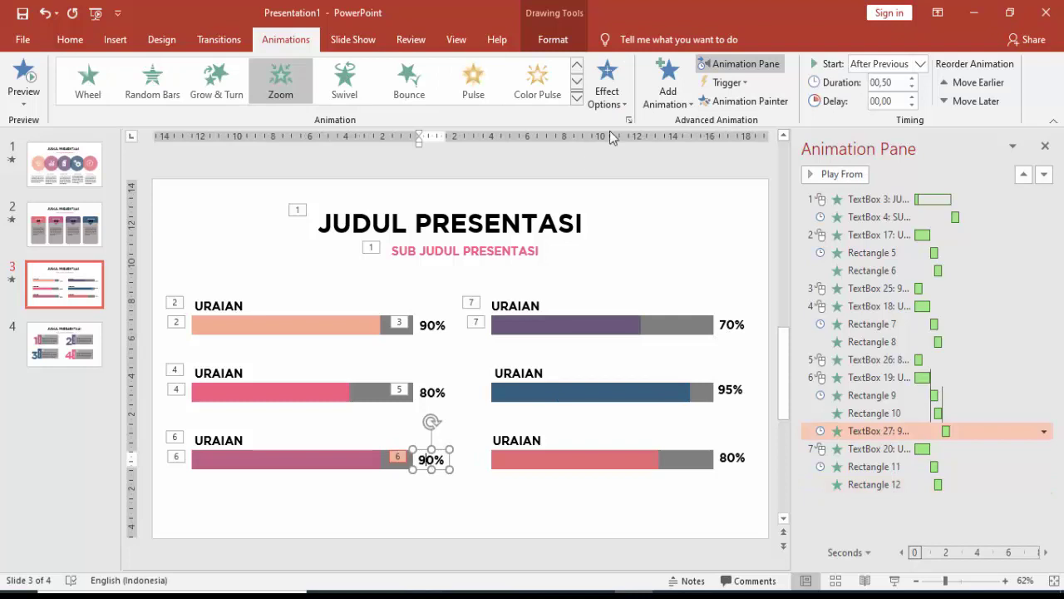
click(736, 100)
click(730, 326)
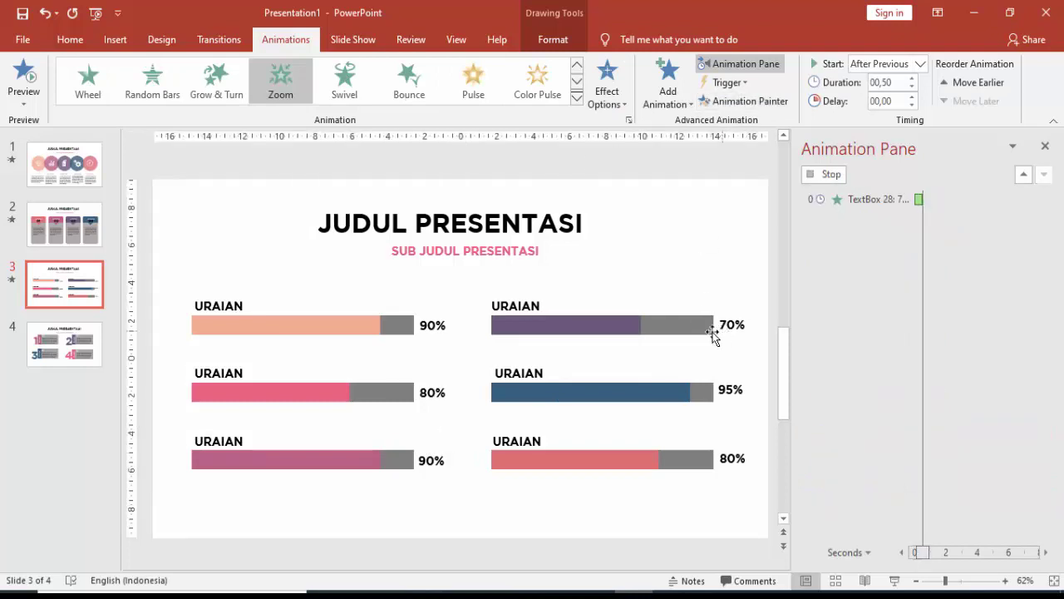
Copy the 70% row's URAIAN float-in, bar wipes and label zoom onto the 95% row.
click(523, 306)
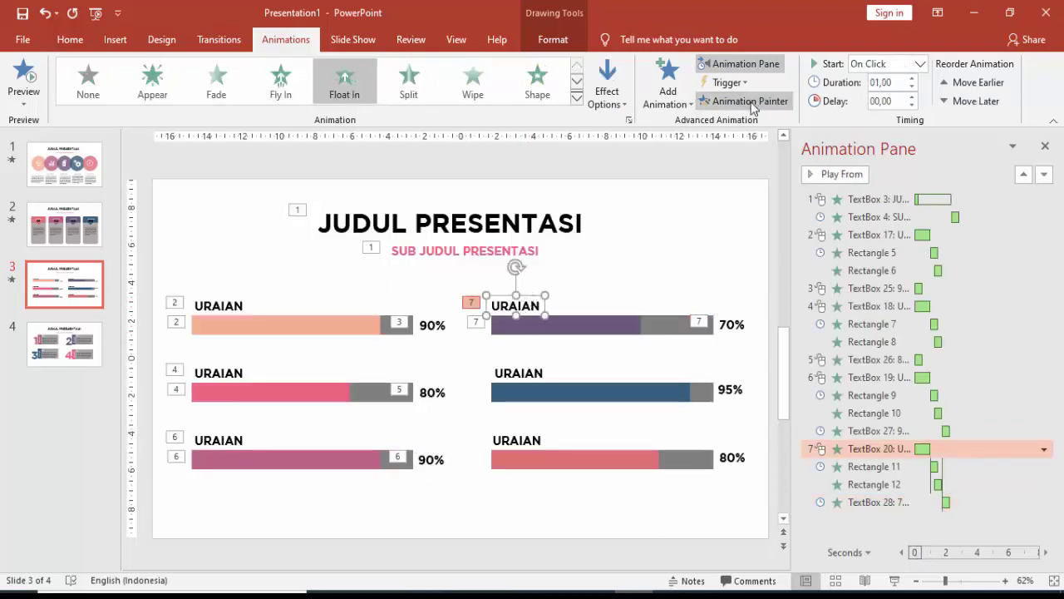
click(742, 100)
click(520, 375)
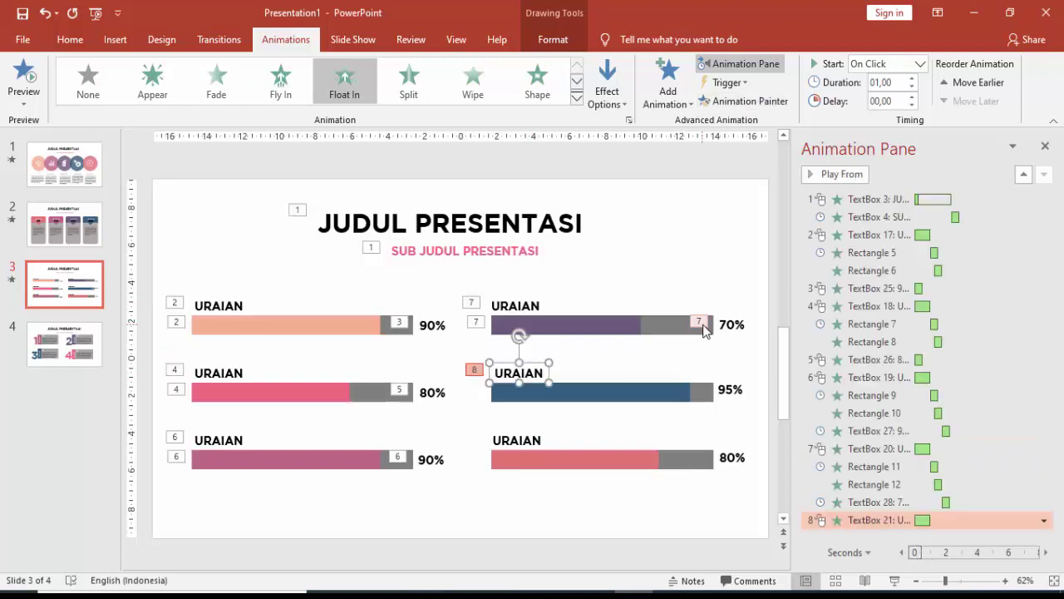
click(684, 334)
click(744, 100)
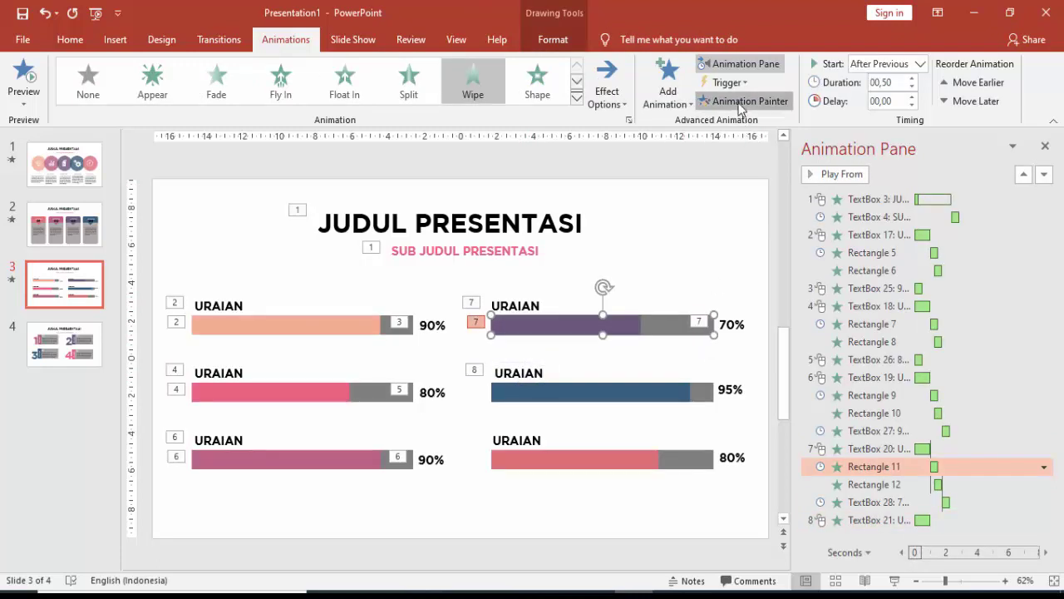
click(707, 397)
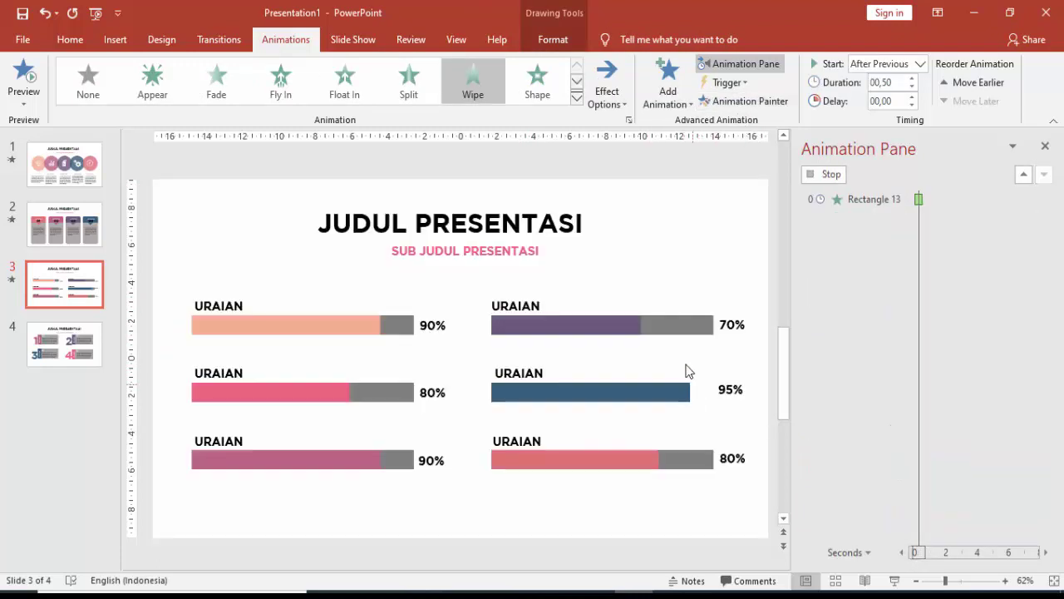
click(624, 325)
click(713, 102)
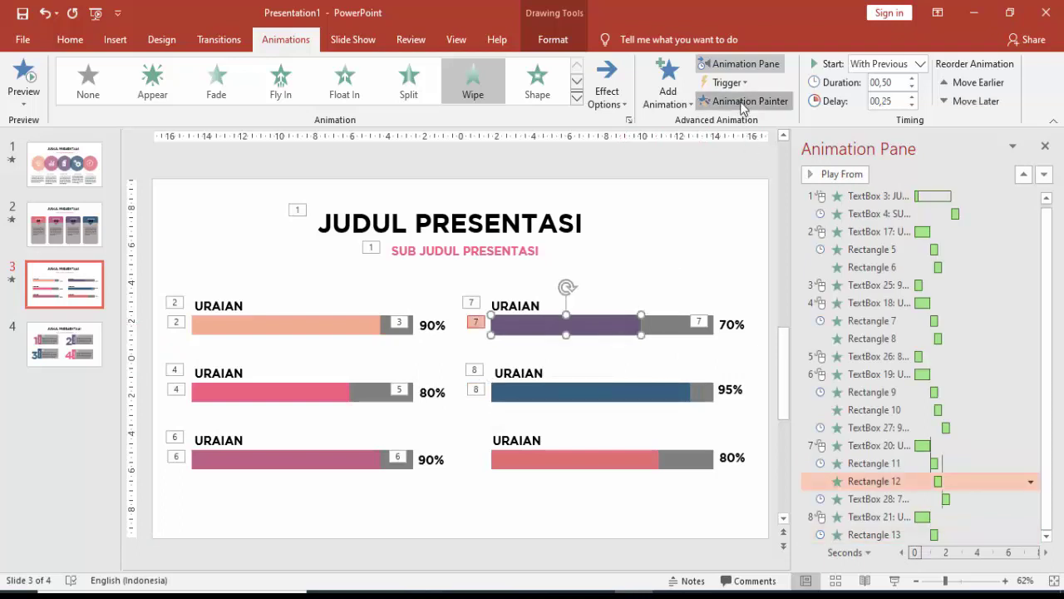
click(646, 391)
click(731, 325)
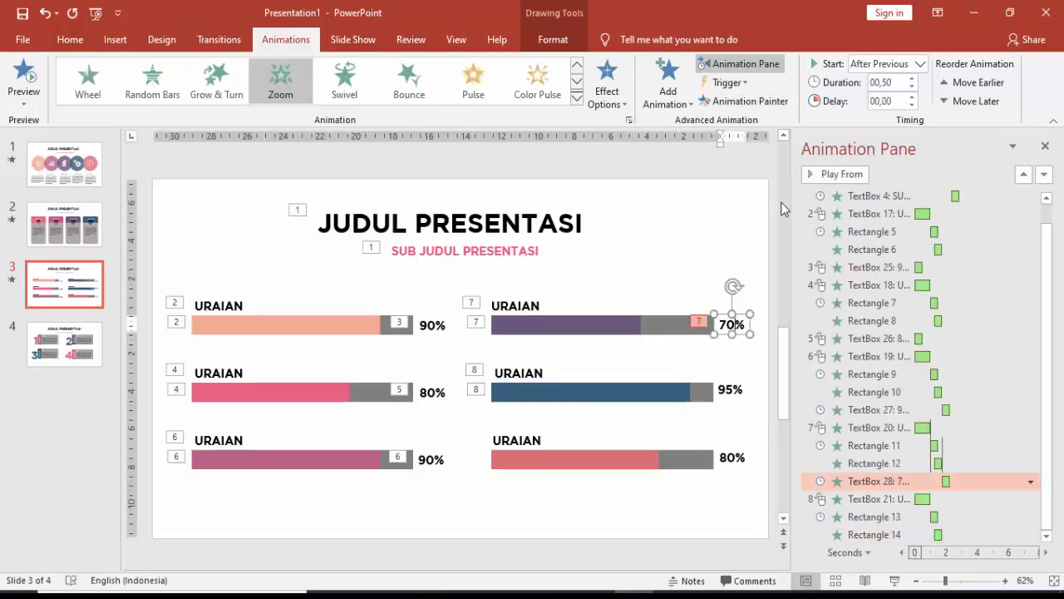
click(744, 100)
click(732, 390)
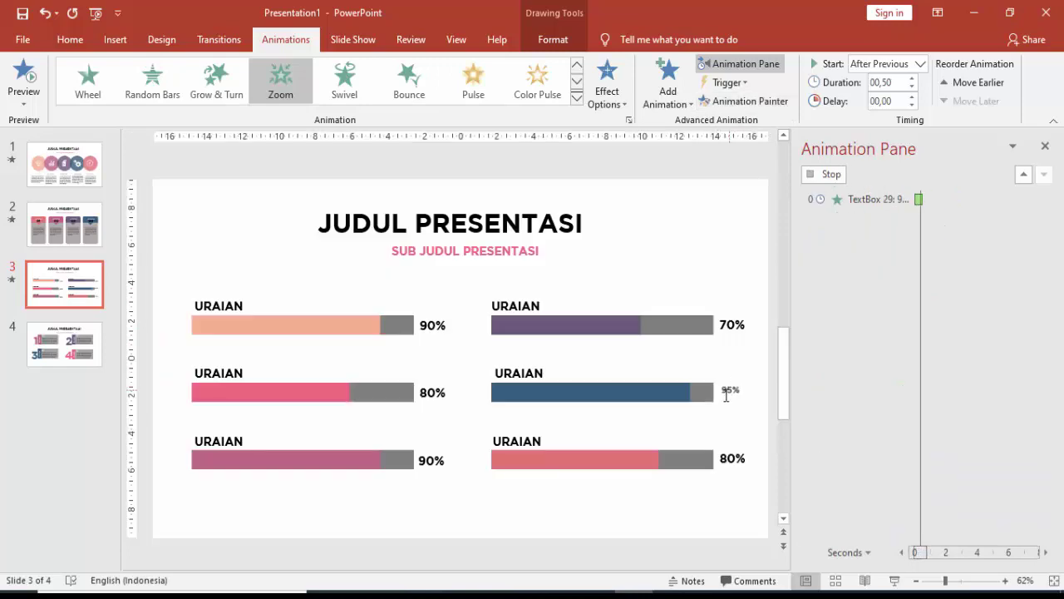
Copy the 95% row's URAIAN, bar and label animations onto the bottom-right 80% row.
click(536, 376)
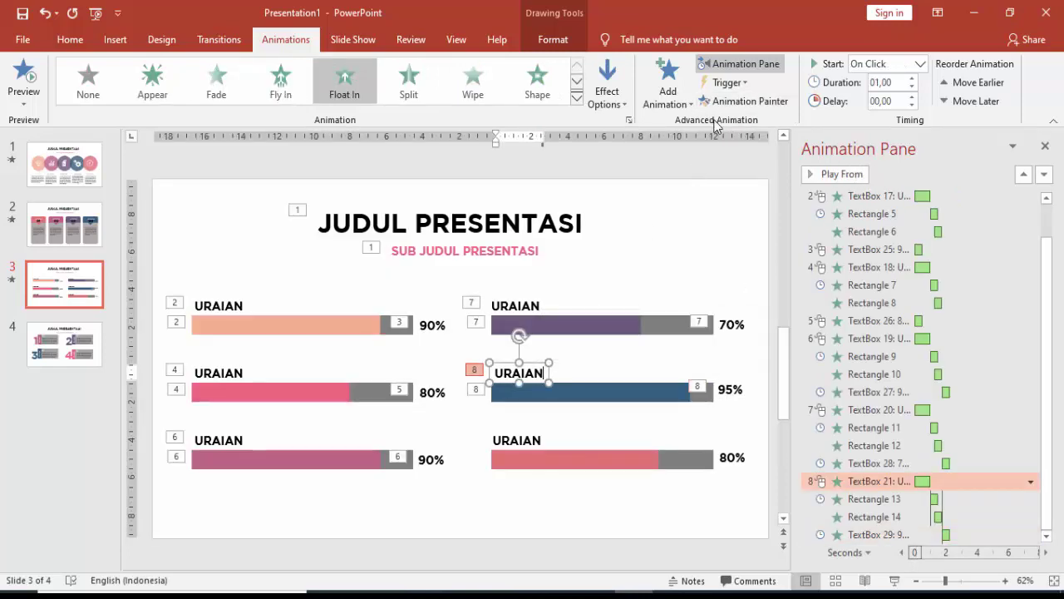
click(745, 100)
click(533, 438)
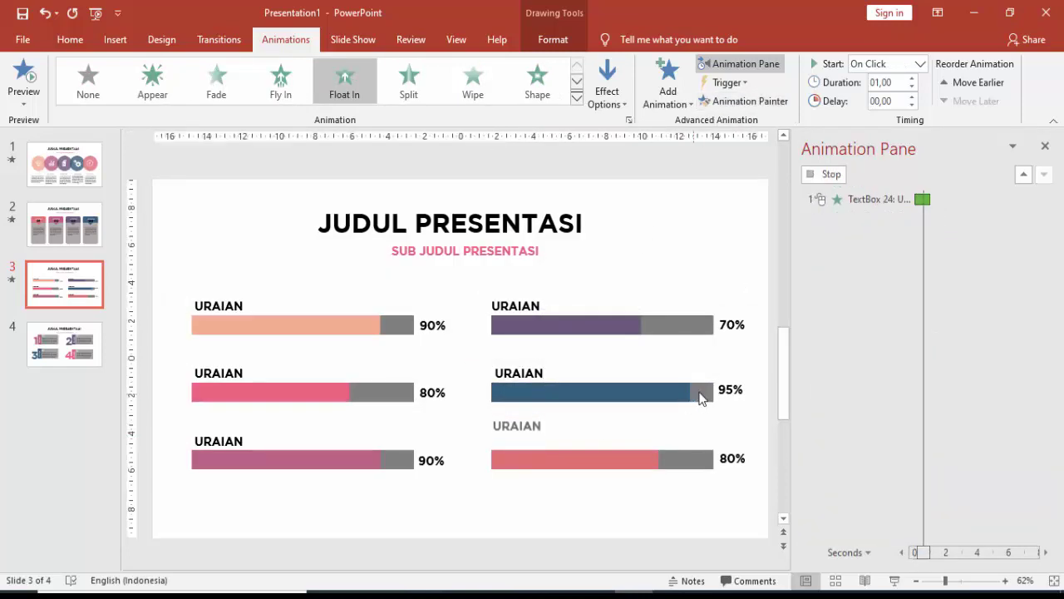
click(700, 394)
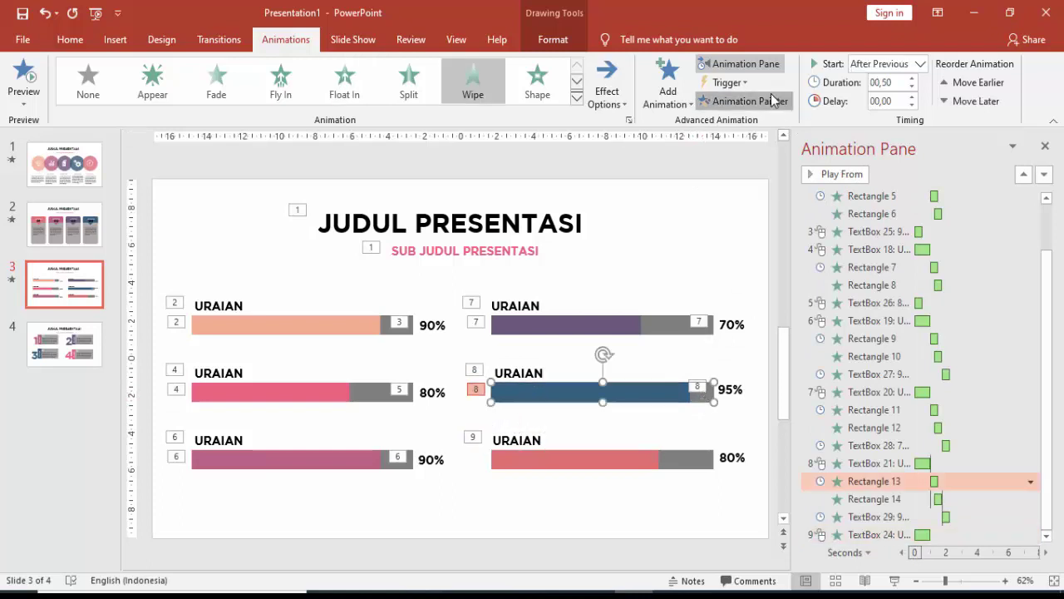
click(746, 100)
click(705, 466)
click(643, 392)
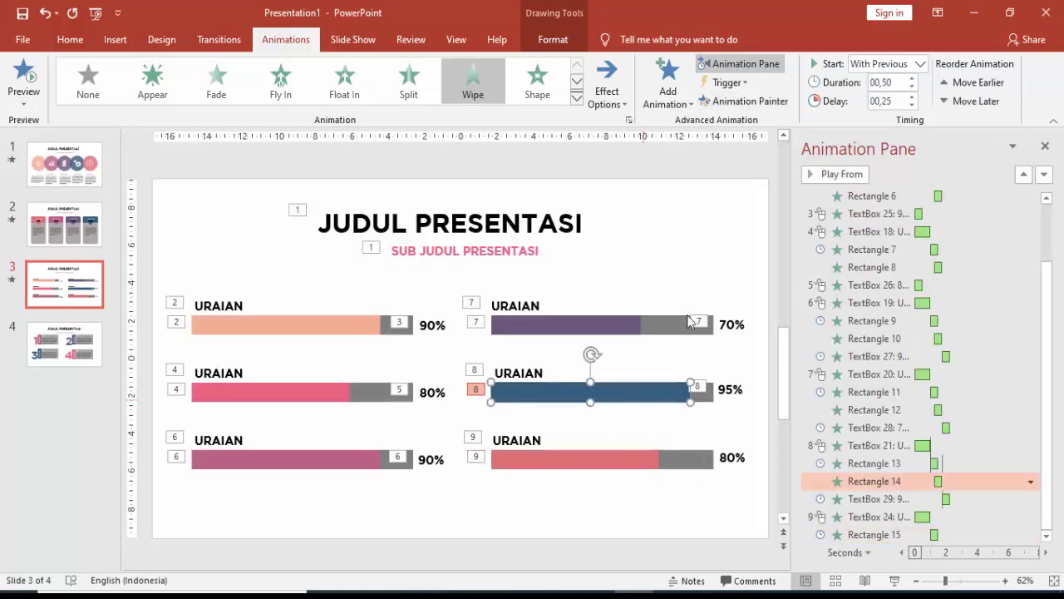
click(745, 101)
click(646, 461)
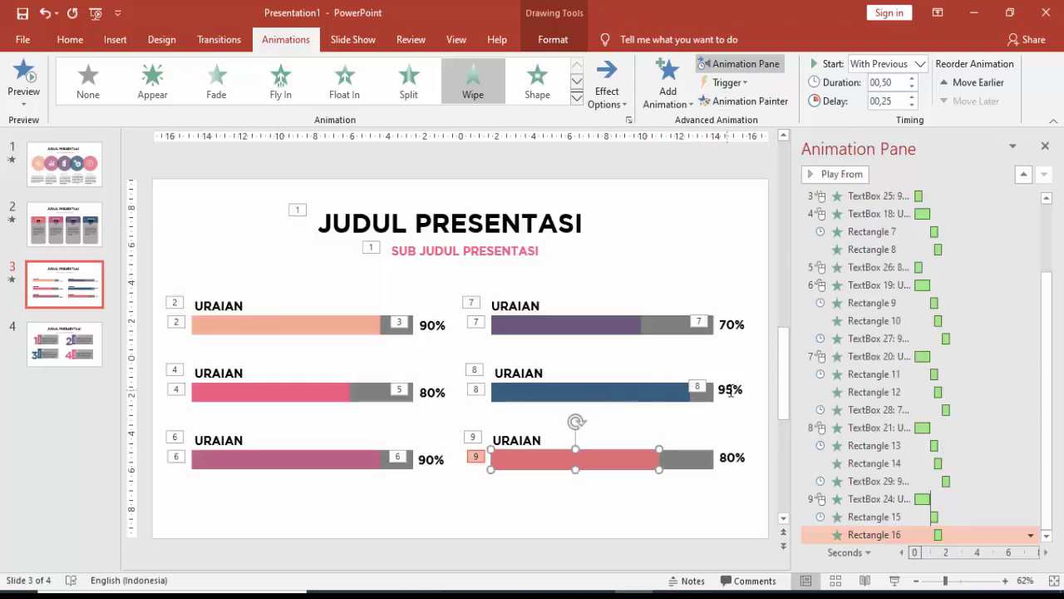
click(730, 390)
click(749, 101)
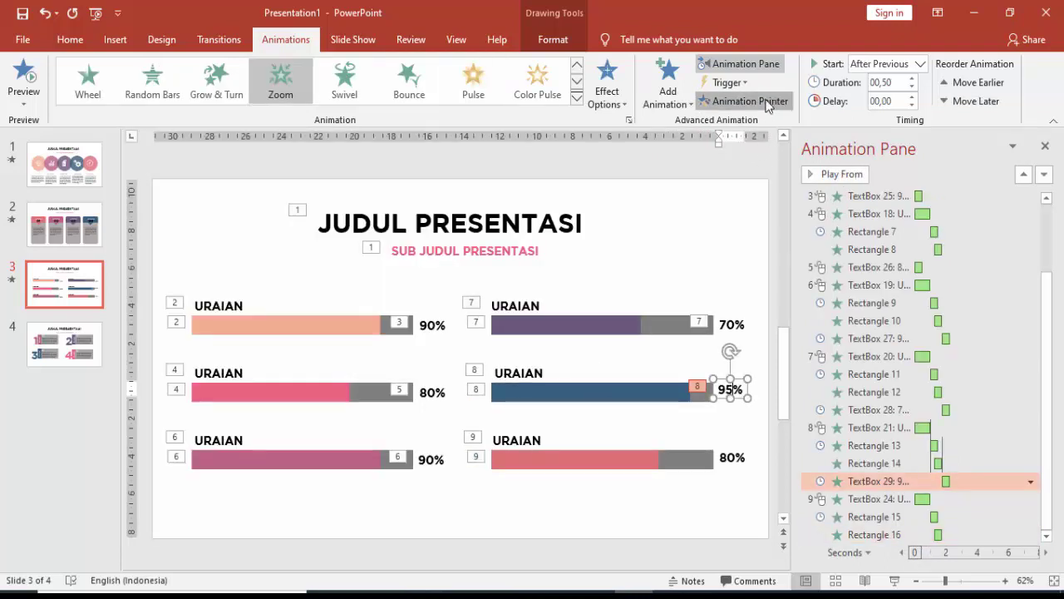
click(730, 459)
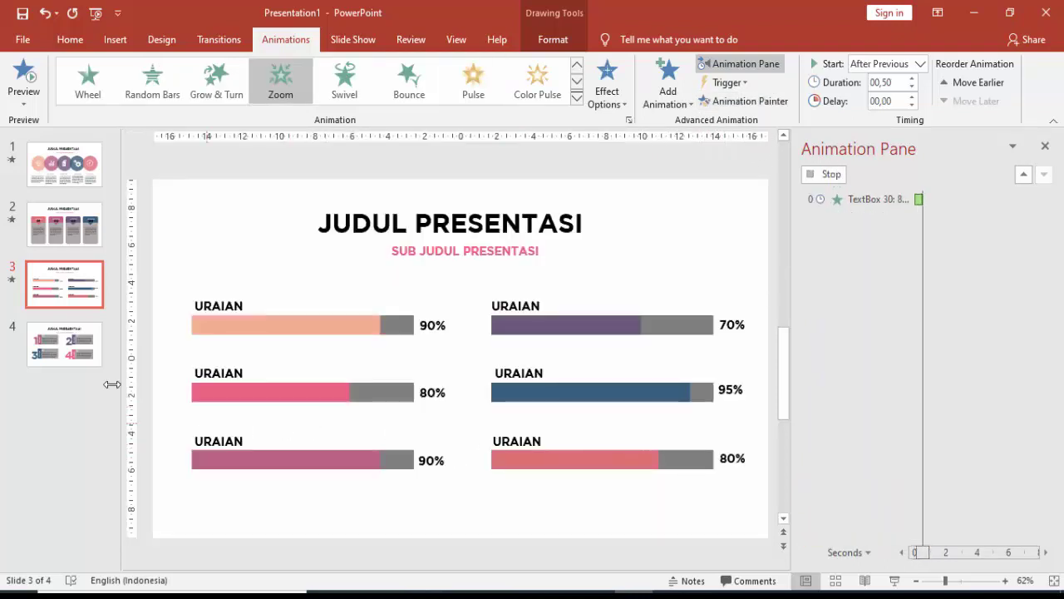
On slide 4, delete the extra E so the title reads JUDUL PRESENTASI.
key(Page_Down)
click(488, 239)
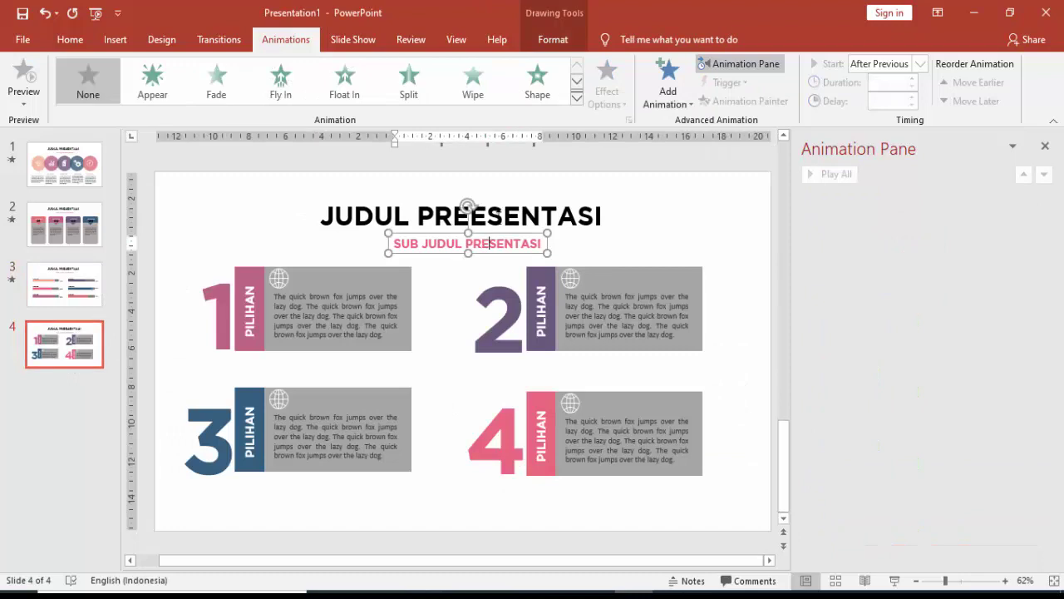
click(493, 215)
key(BackSpace)
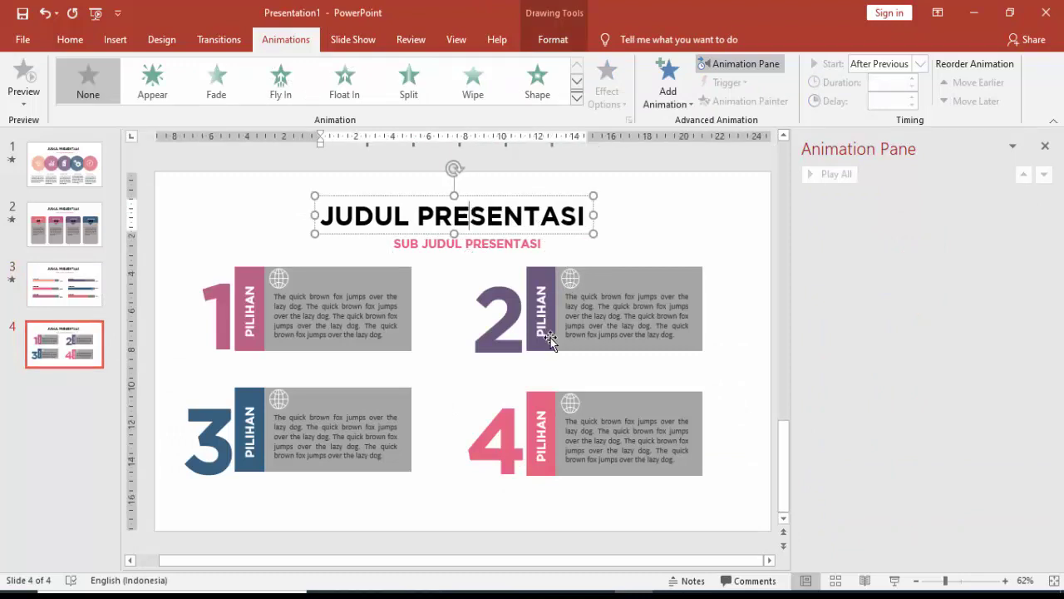
Give the title a Flip entrance effect from More Entrance Effects.
click(430, 234)
click(574, 215)
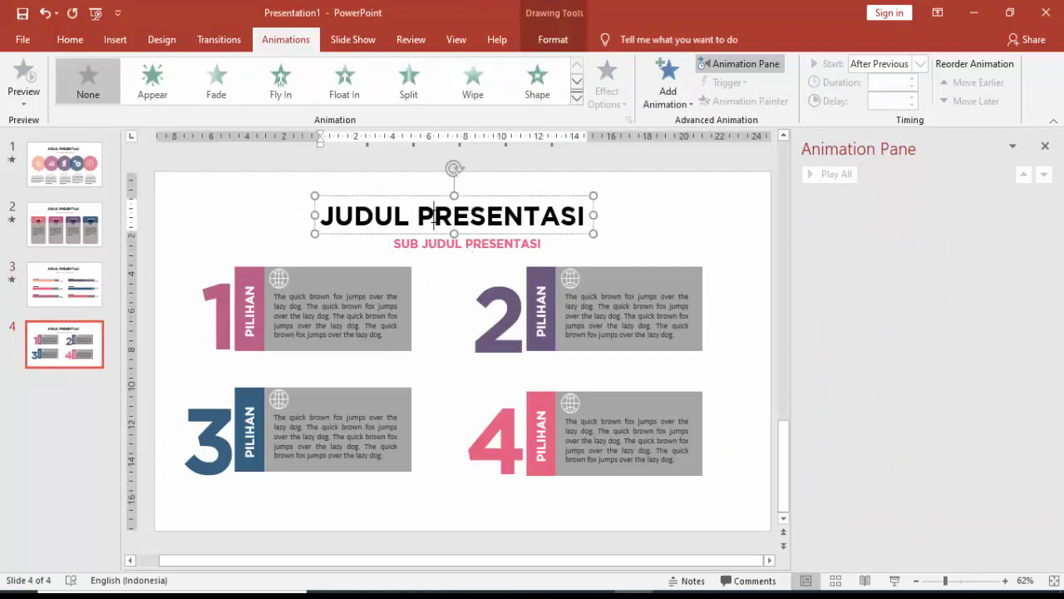
click(669, 83)
click(715, 489)
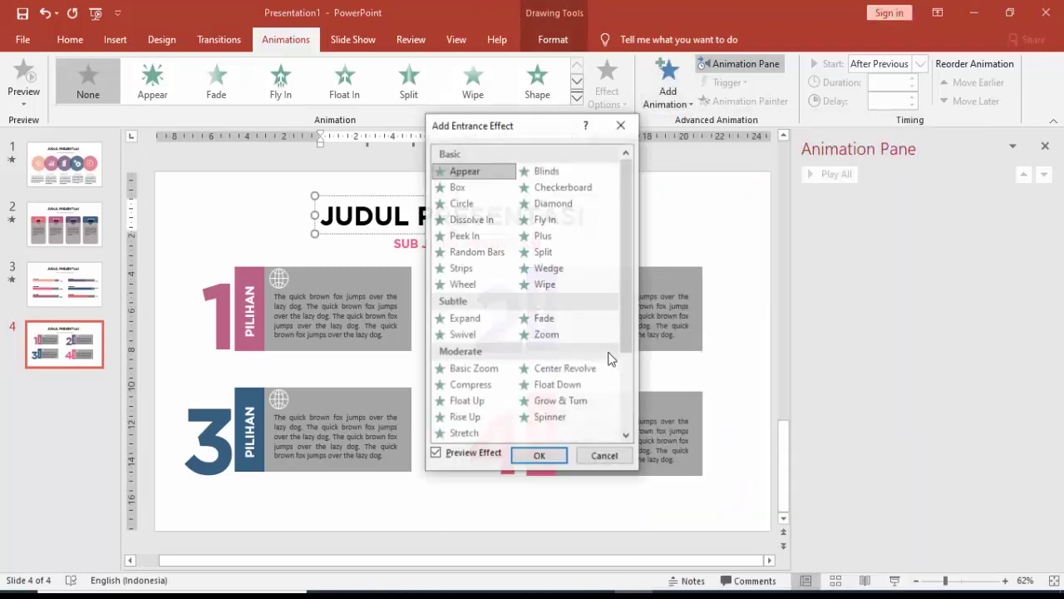
scroll(582, 366, down, 2)
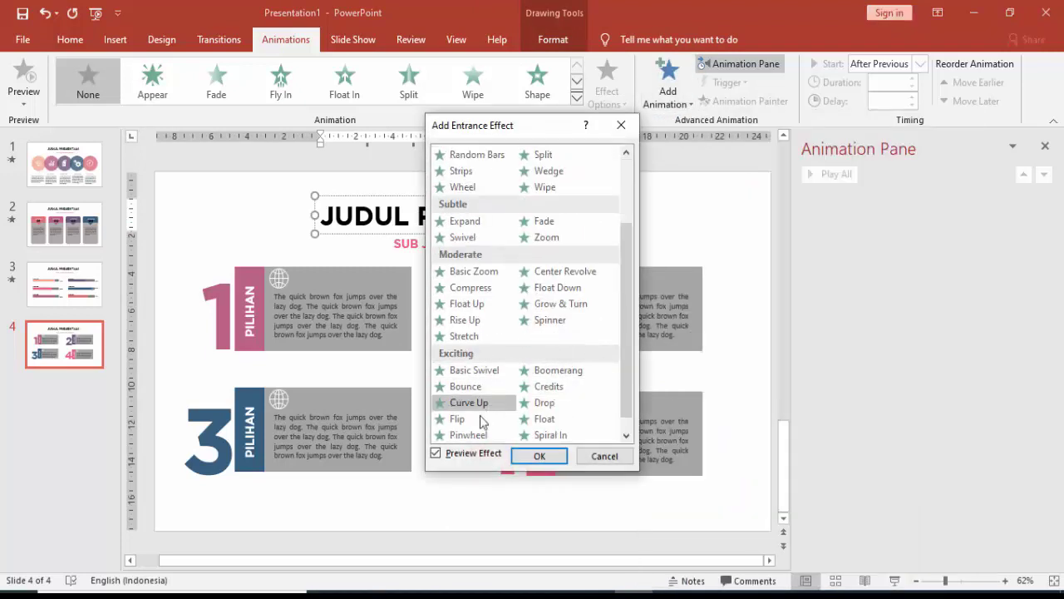
click(459, 419)
drag(522, 133, 607, 180)
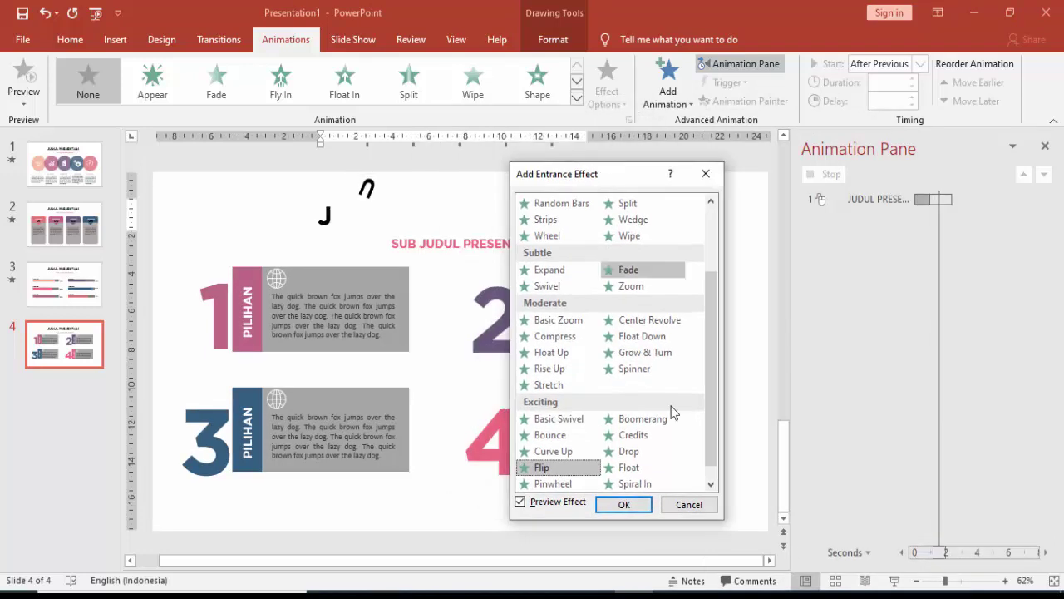
click(626, 503)
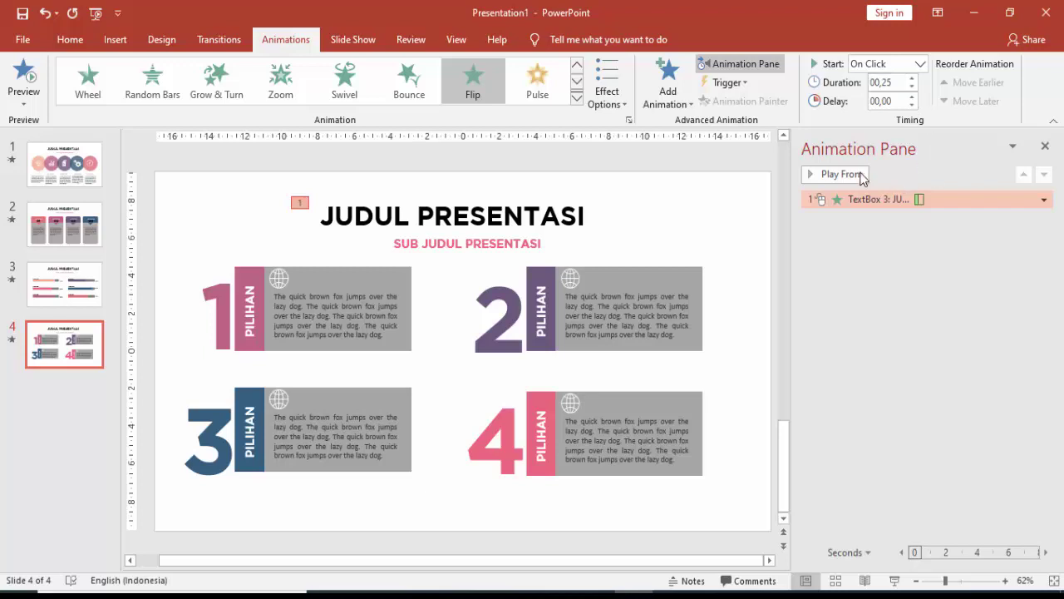
After previewing the title Flip, give the subtitle a Wipe From Left starting After Previous.
click(843, 174)
click(848, 173)
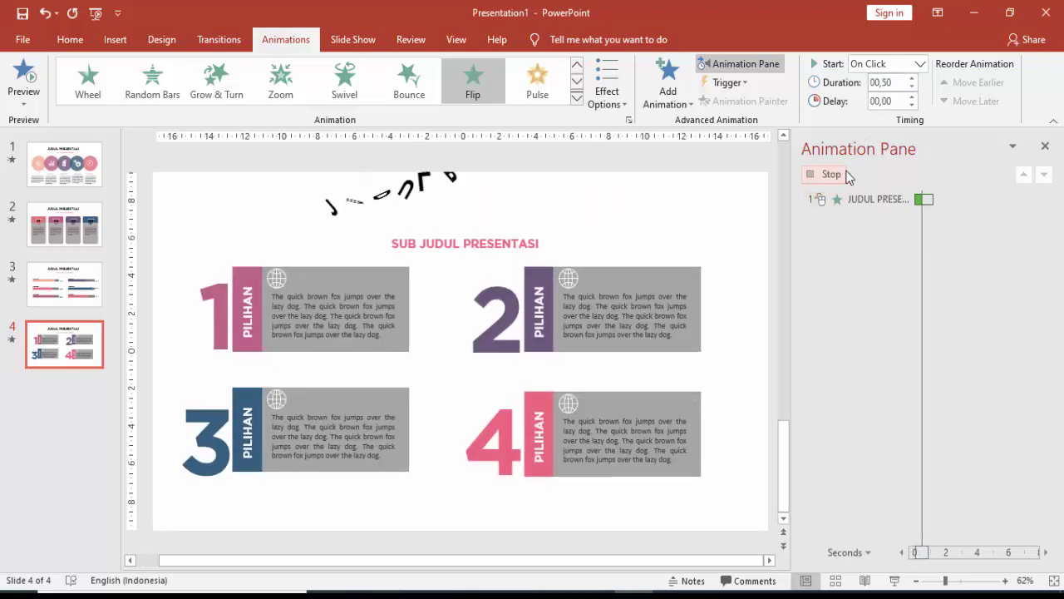
click(465, 243)
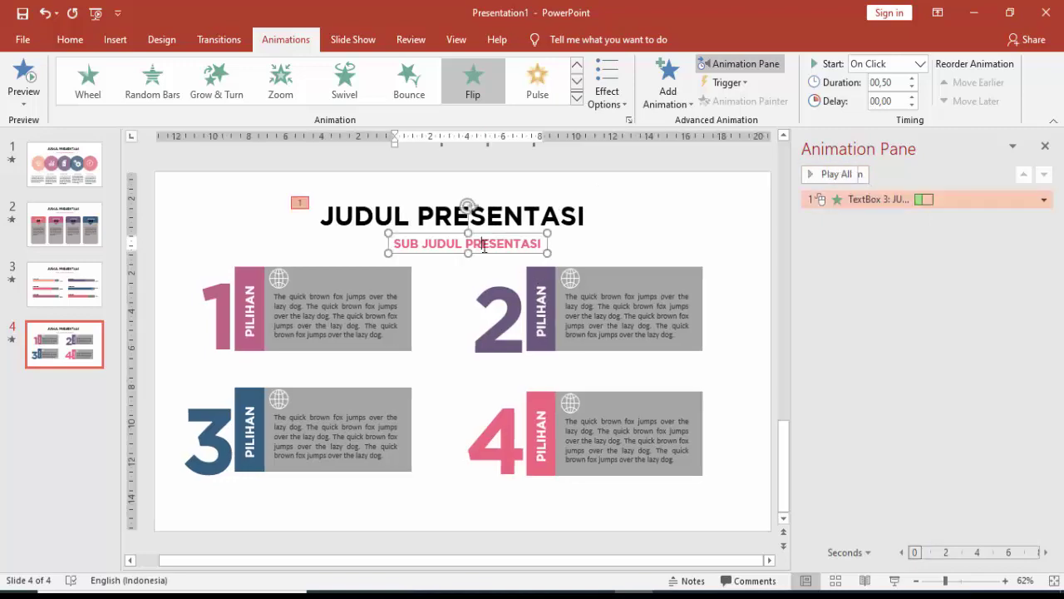
click(668, 87)
click(675, 200)
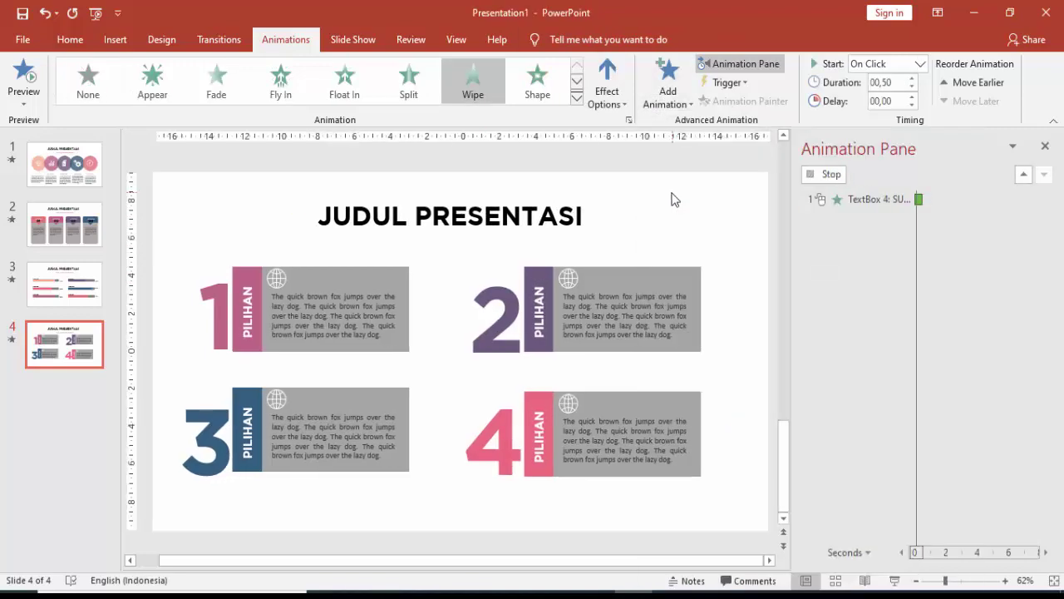
click(607, 87)
click(632, 184)
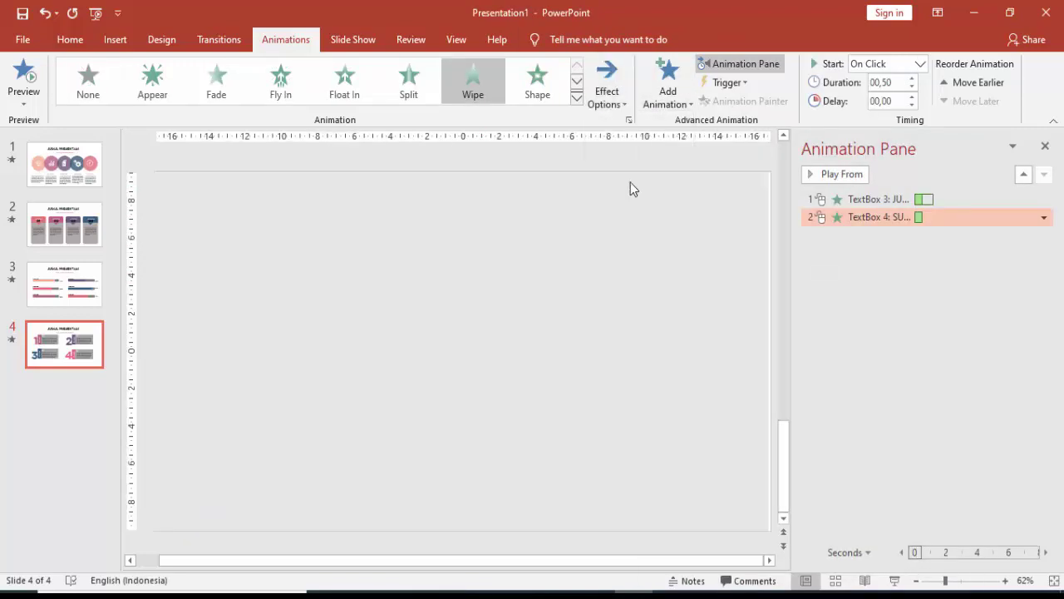
click(920, 64)
click(882, 113)
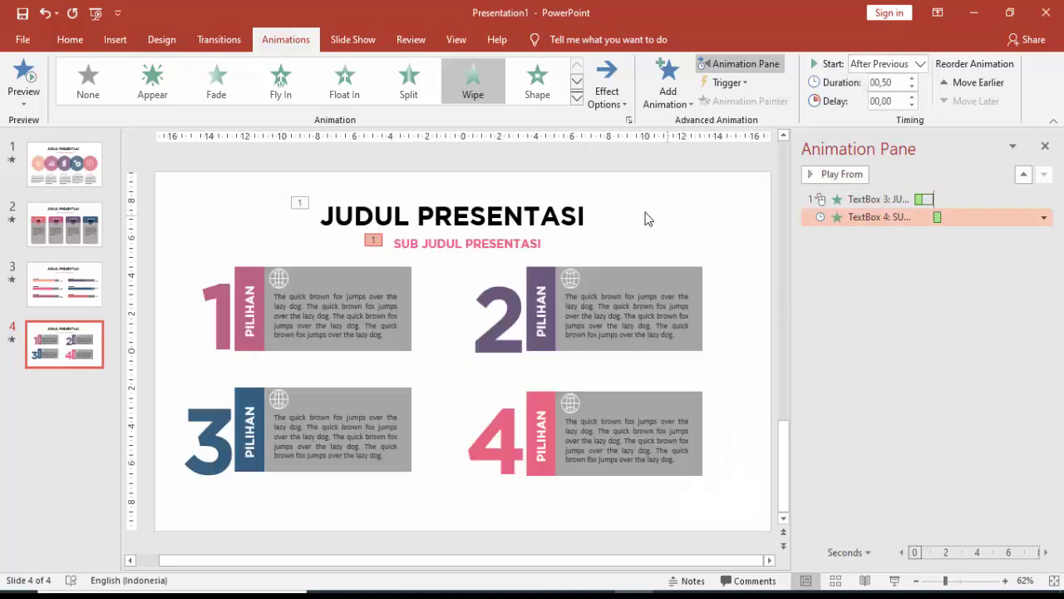
click(243, 266)
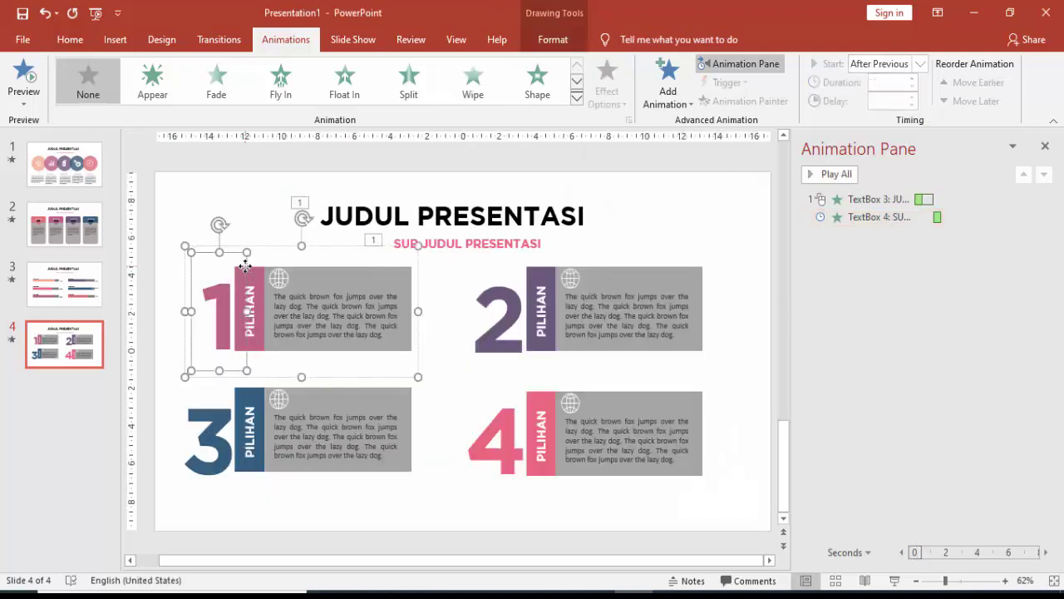
Ungroup the PILIHAN 1 block and select its big number 1 on its own.
right_click(246, 266)
mouse_move(272, 374)
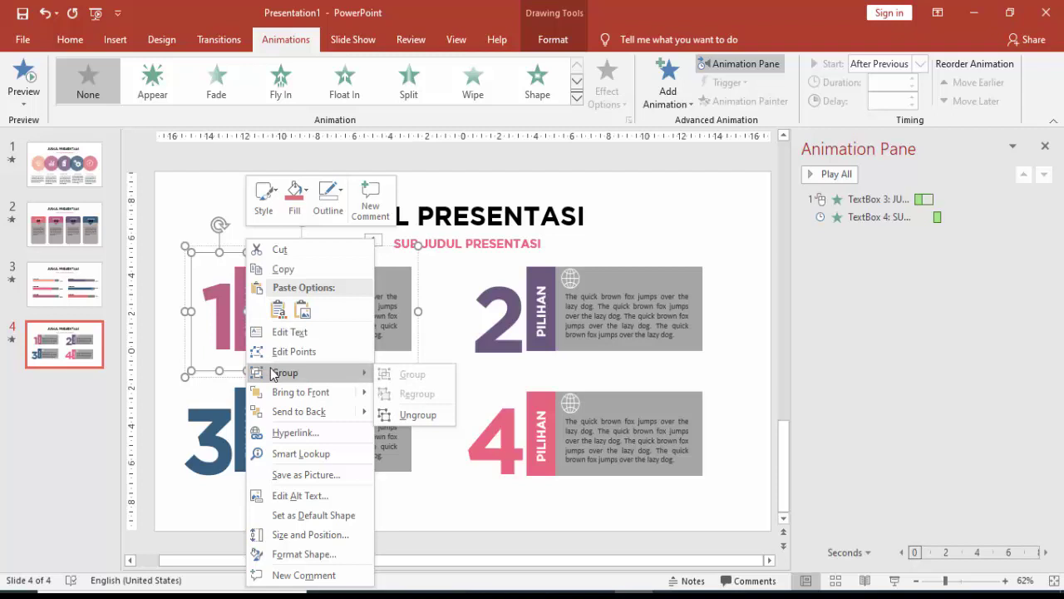
click(387, 414)
click(166, 291)
click(227, 265)
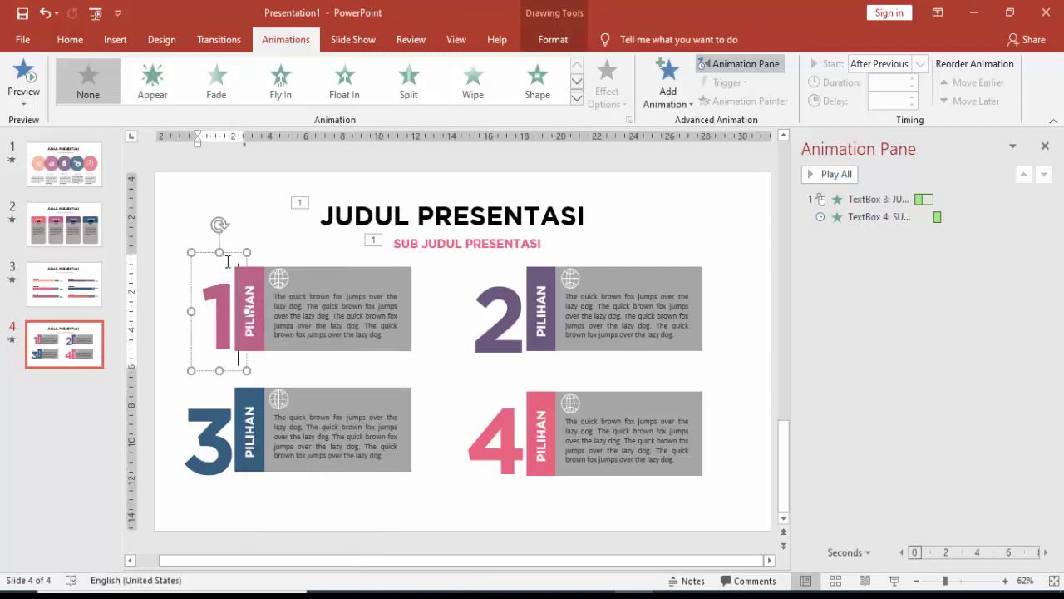
Give the big number 1 a Wipe entrance, replacing the Appear effect added by mistake.
click(668, 83)
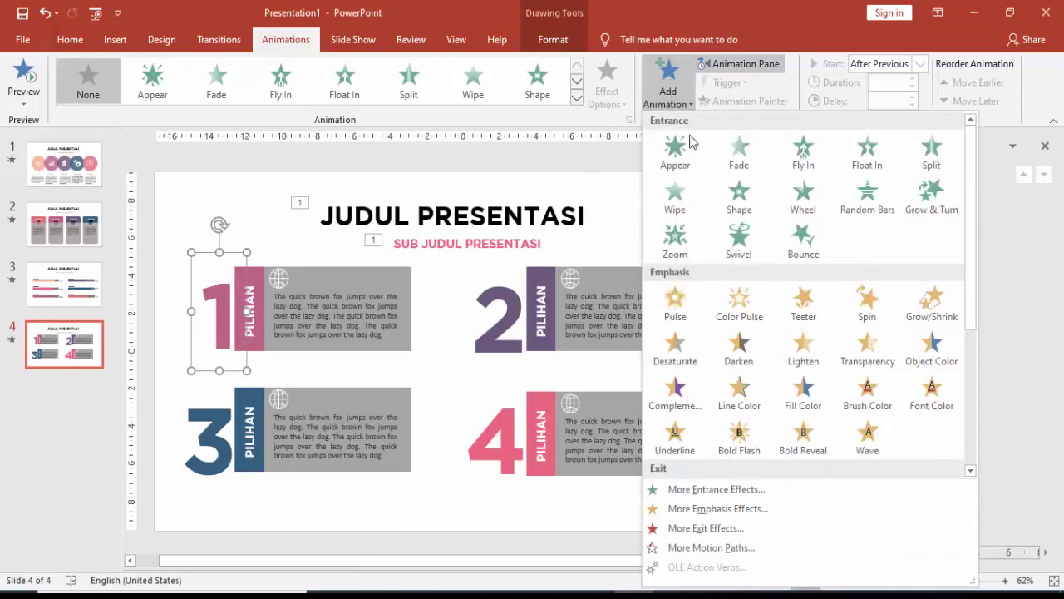
click(675, 153)
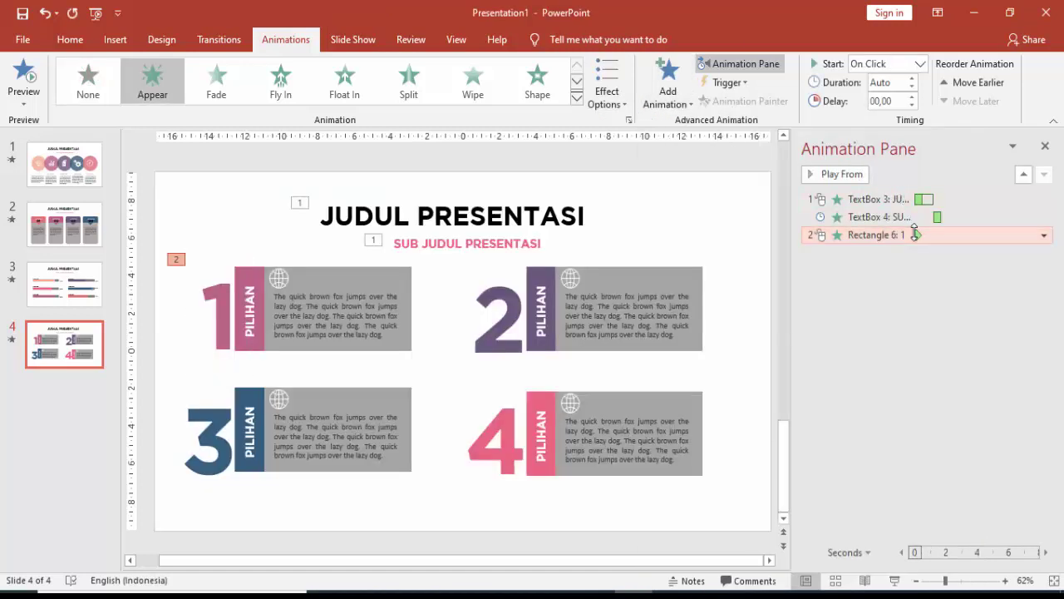
right_click(916, 236)
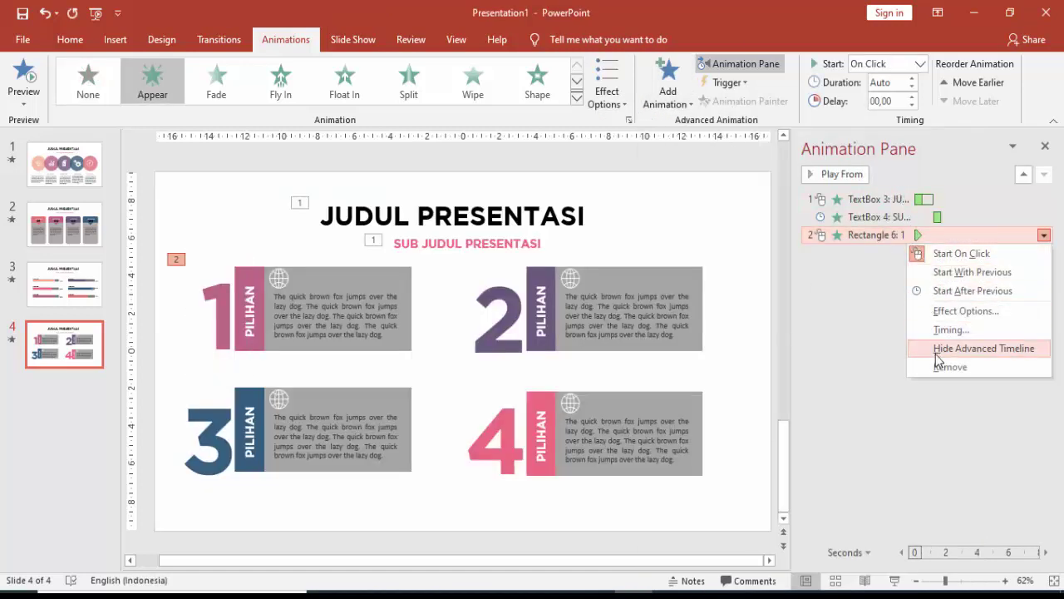
click(948, 366)
click(223, 297)
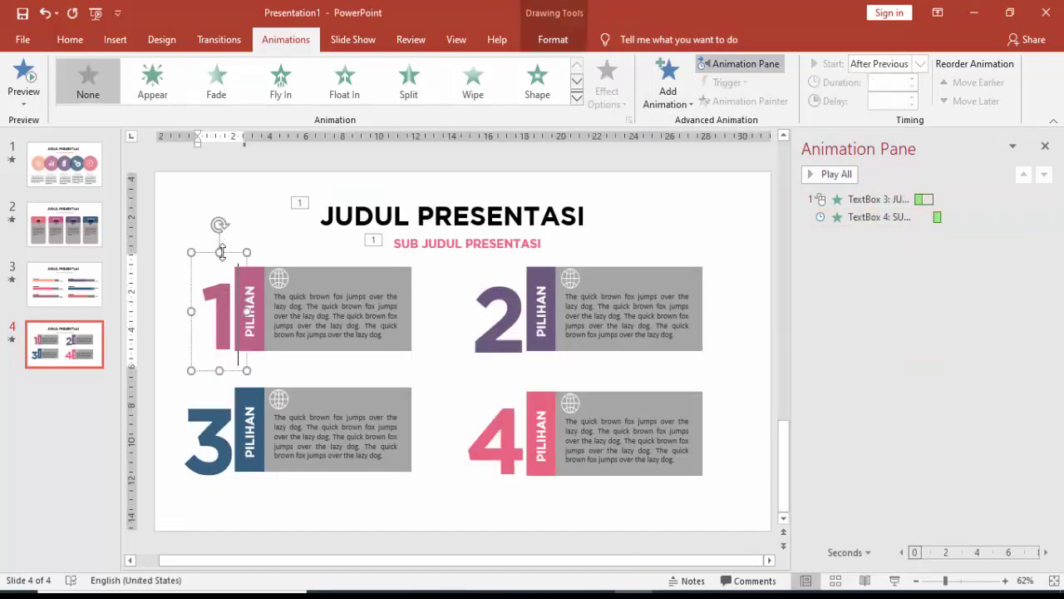
click(678, 85)
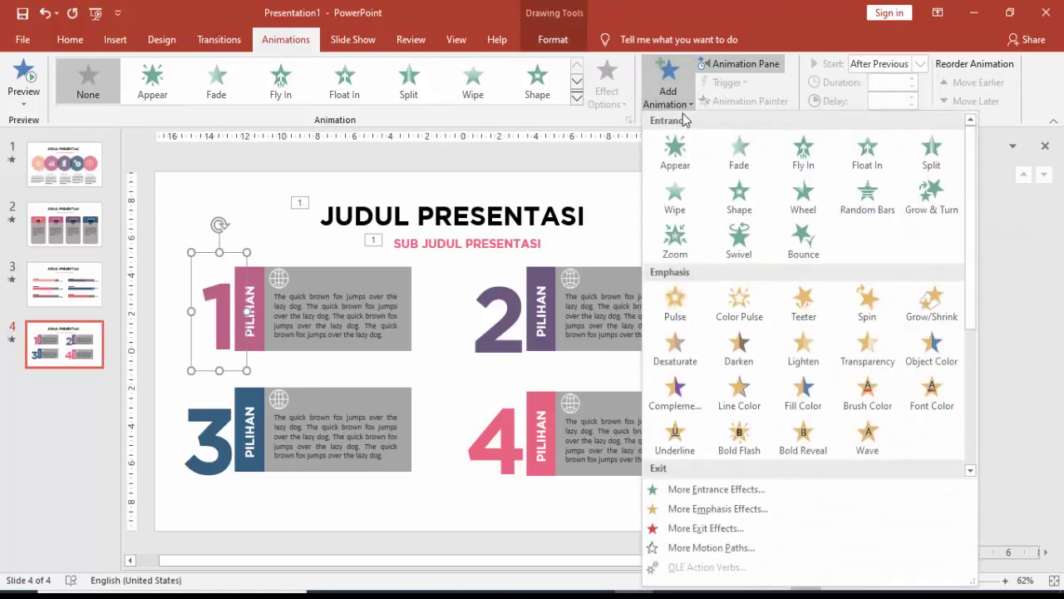
click(678, 202)
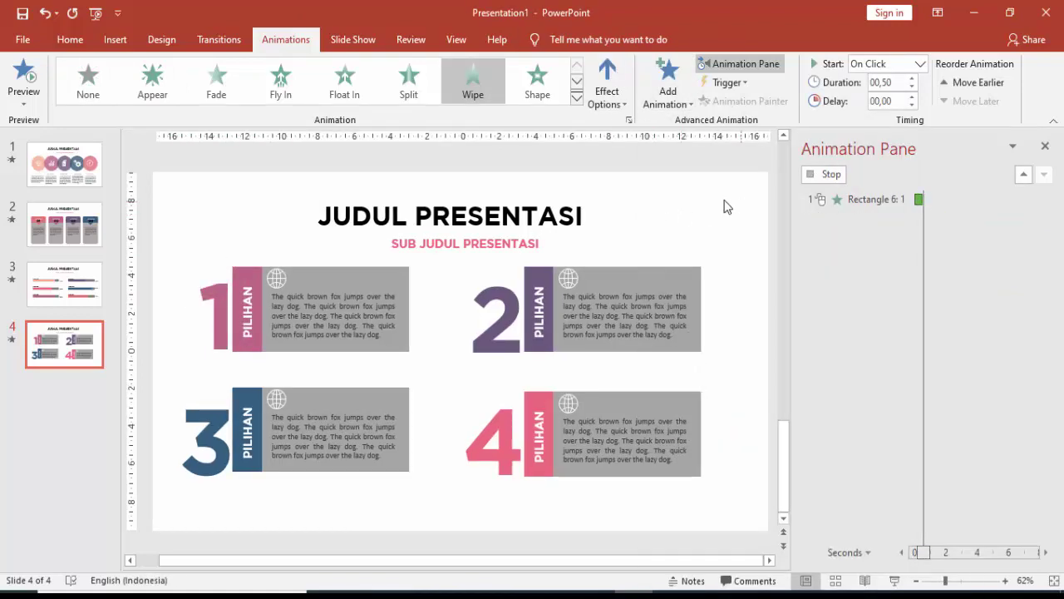
Give block 1's pink strip a Wipe entrance from the left.
click(256, 296)
click(259, 270)
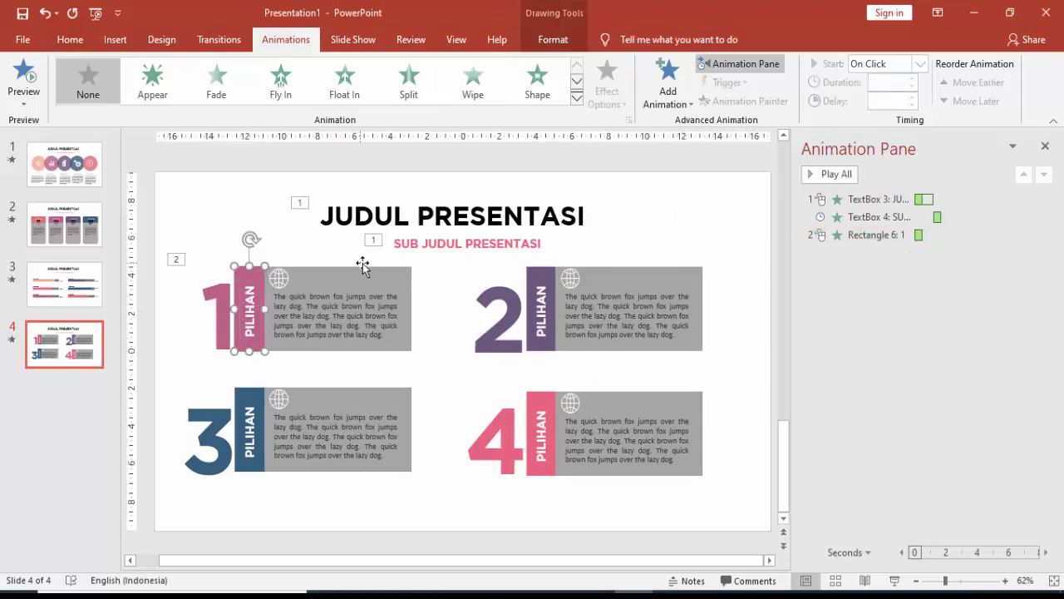
click(668, 83)
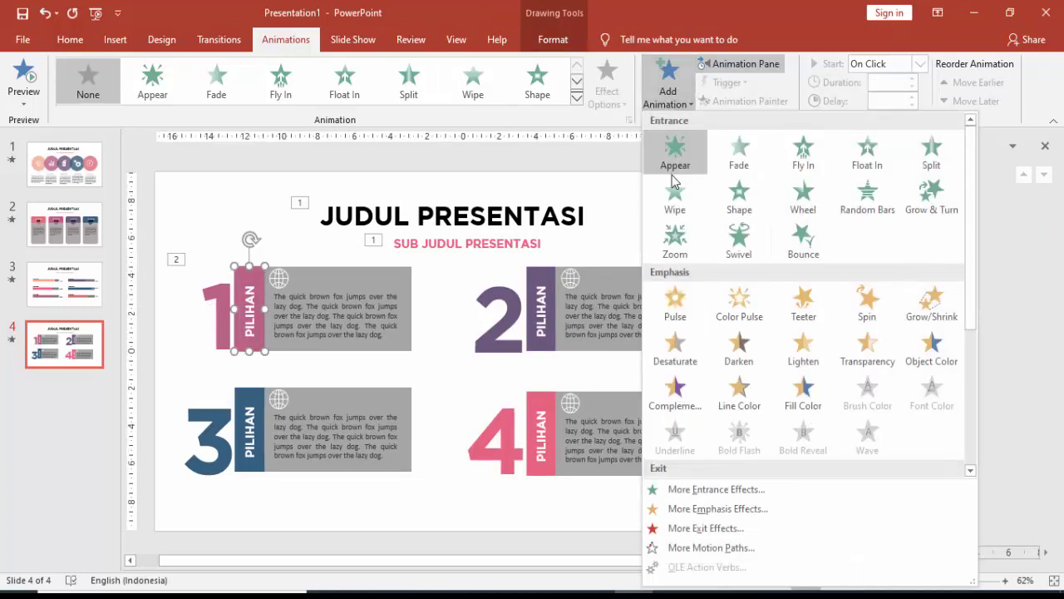
click(675, 196)
click(613, 81)
click(618, 185)
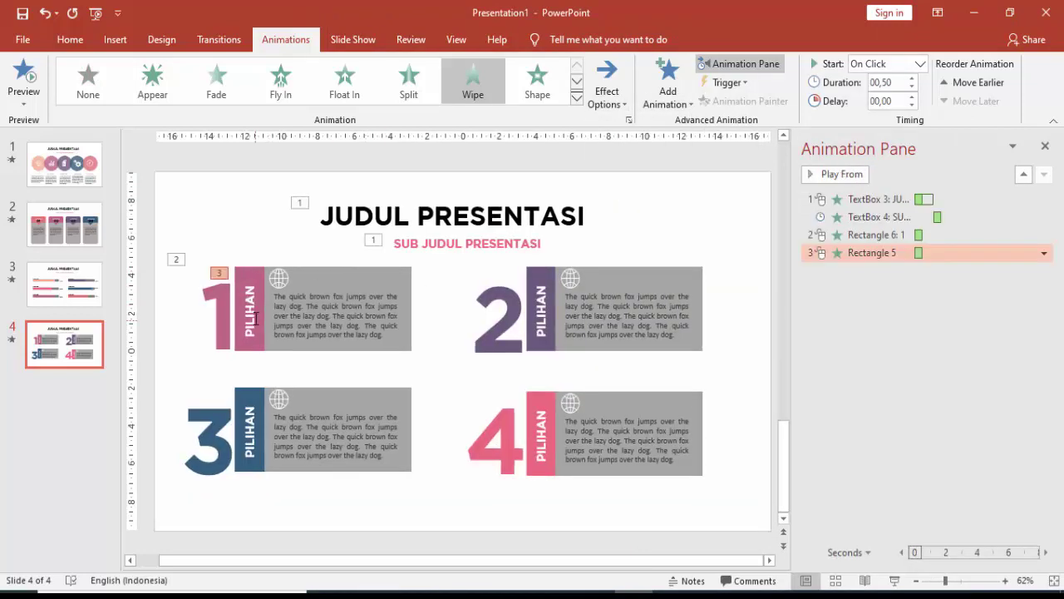
Give block 1's grey panel a Wipe entrance from the left.
click(327, 284)
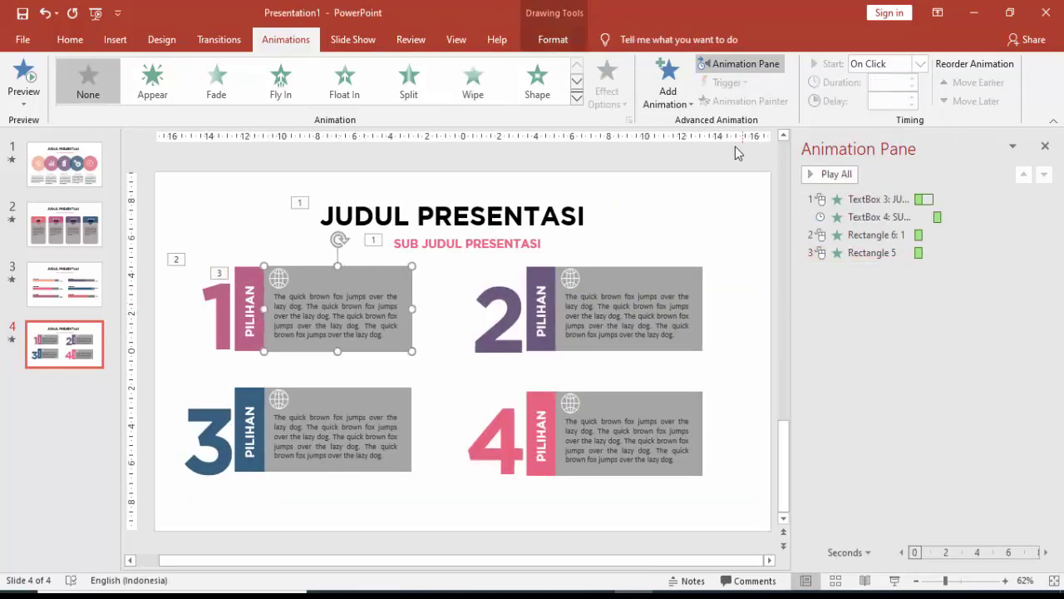
click(667, 84)
click(675, 193)
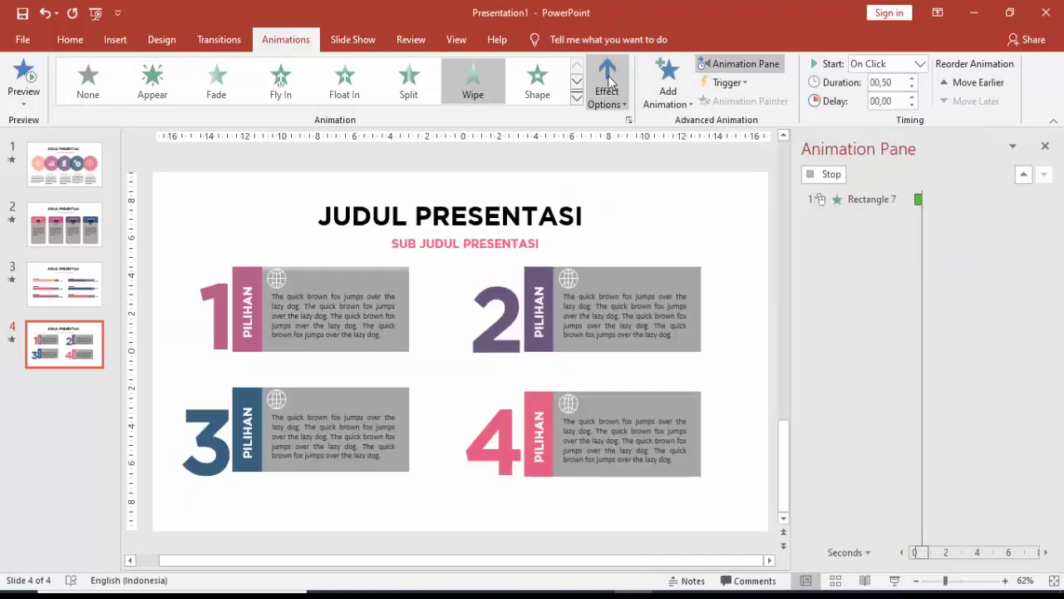
click(607, 83)
click(615, 192)
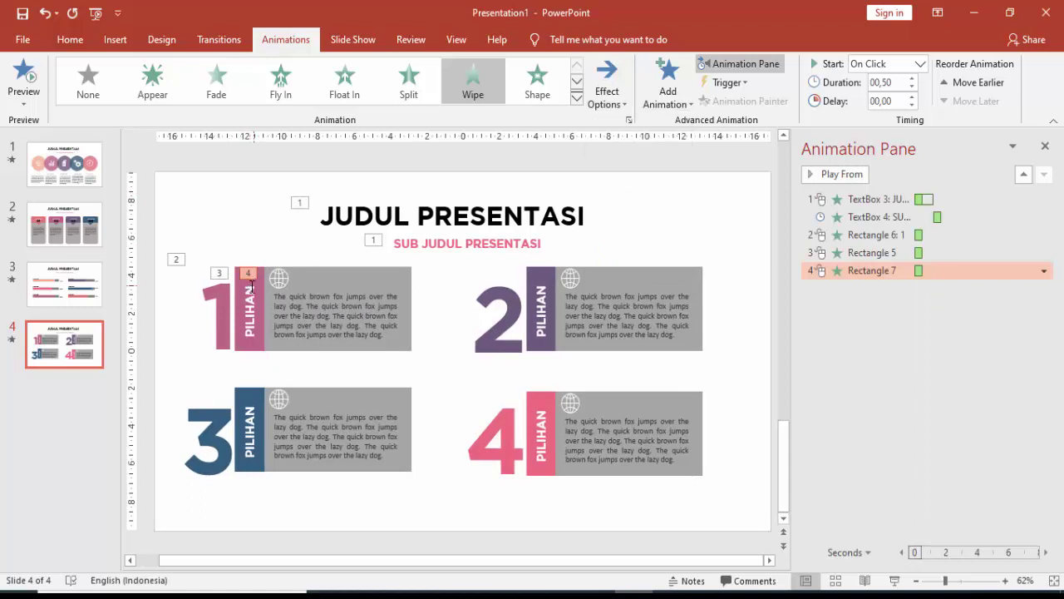
click(224, 300)
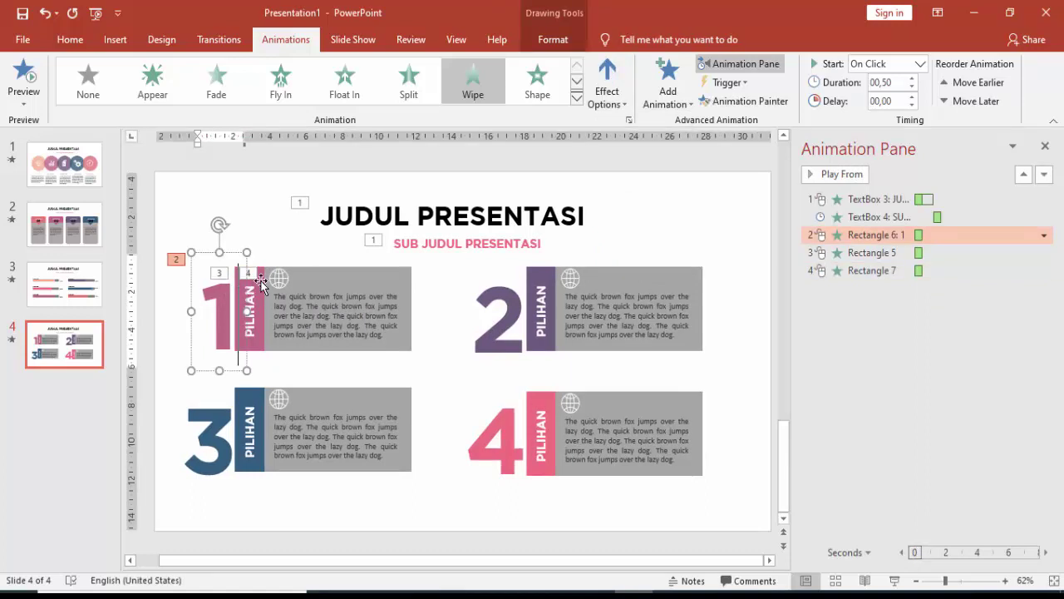
Set the pink strip to start After Previous and the grey panel With Previous, then preview.
click(261, 281)
click(920, 64)
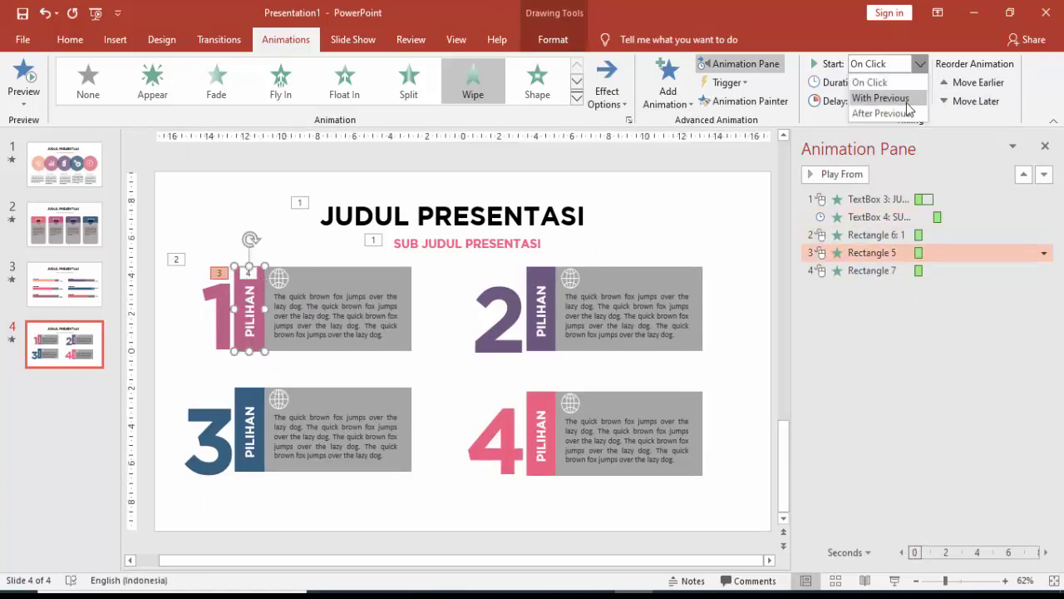
click(905, 114)
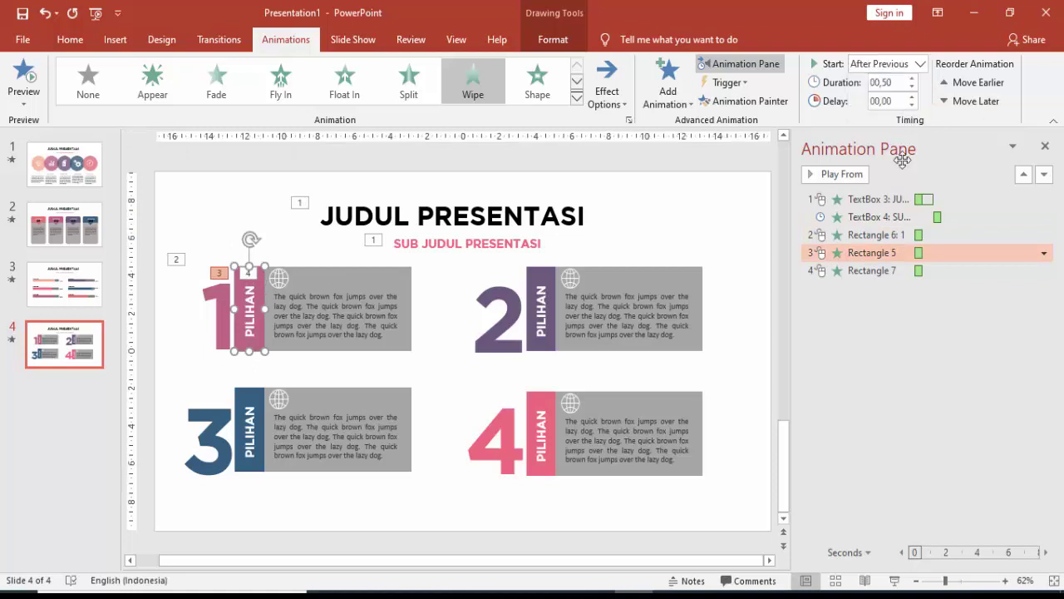
click(879, 271)
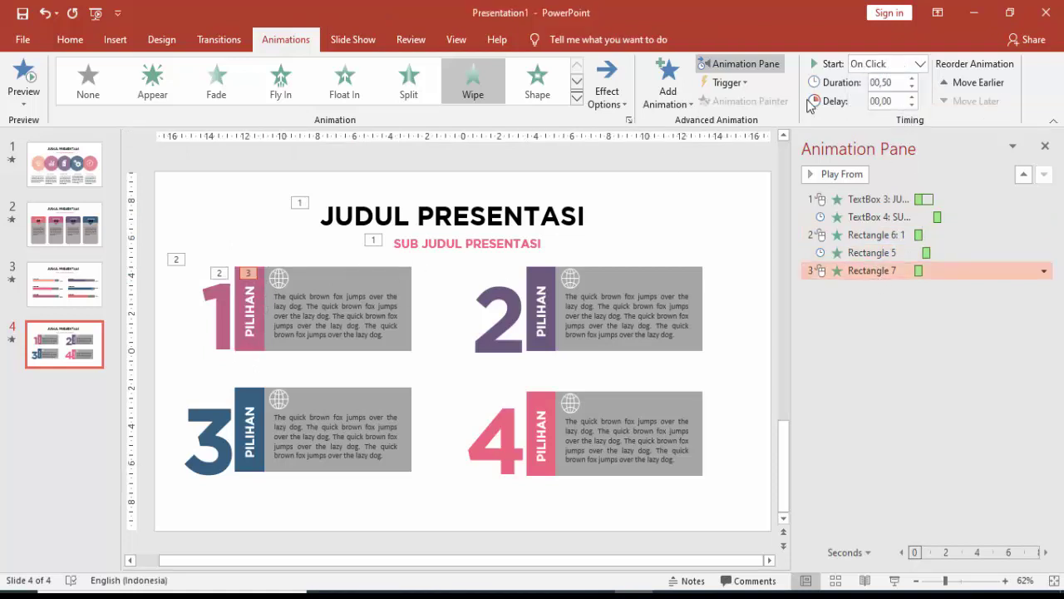
click(919, 64)
click(896, 98)
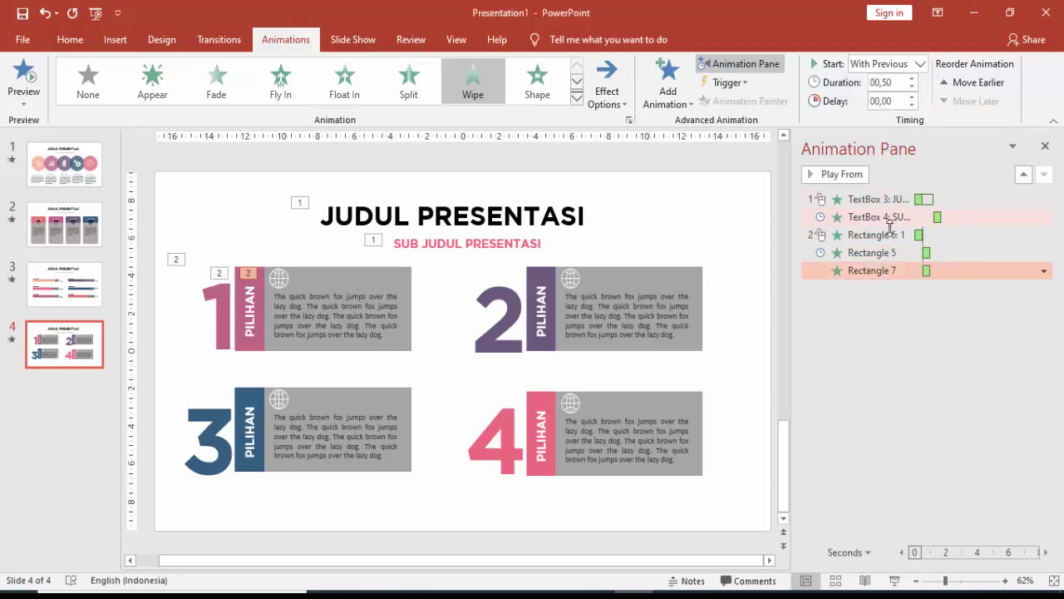
click(883, 234)
click(837, 174)
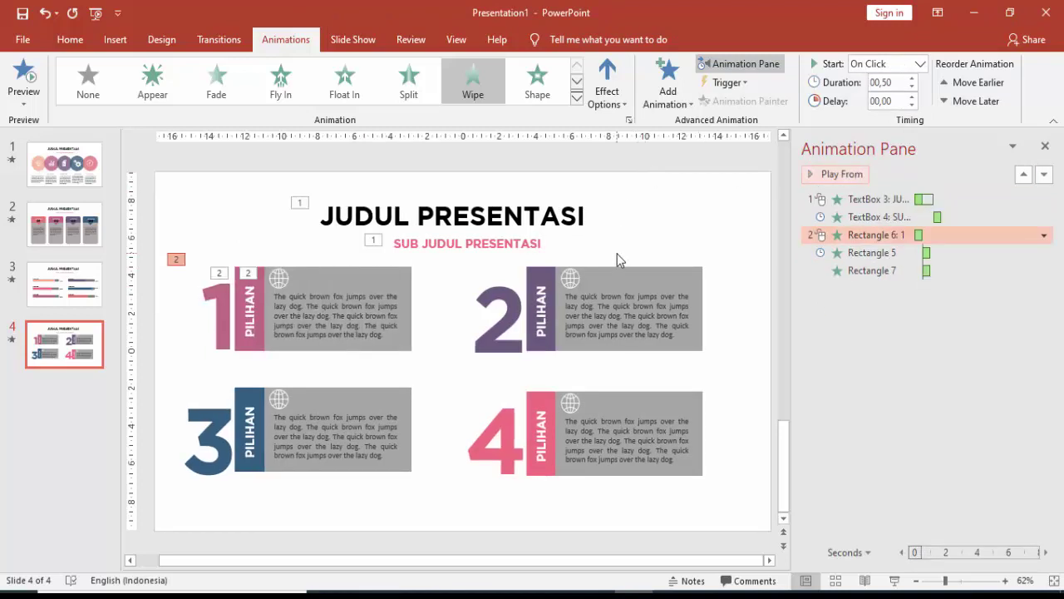
Change the grey panel's Wipe direction to From Right and preview from the number 1.
click(843, 269)
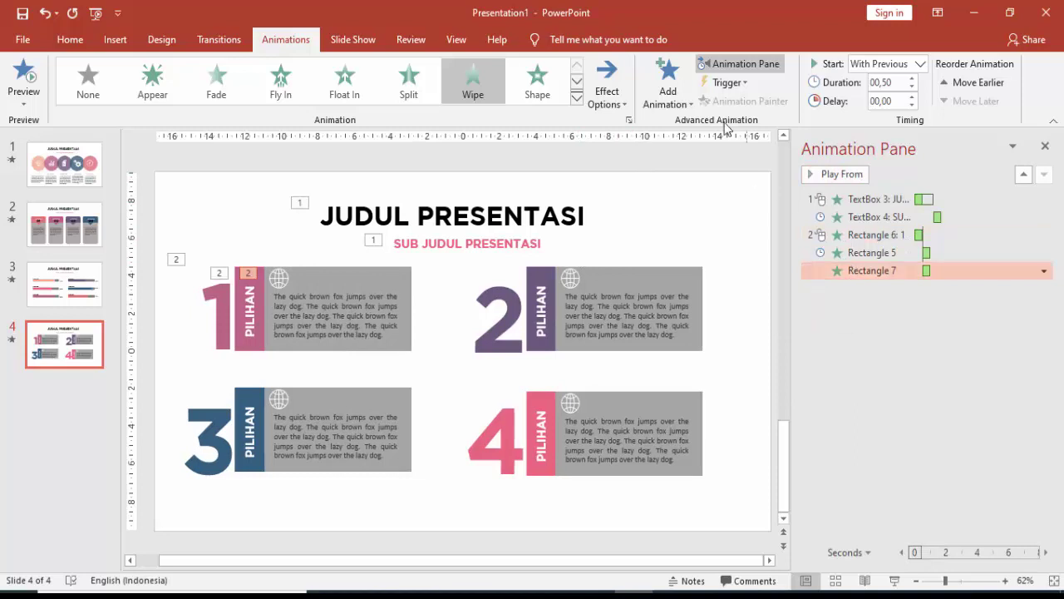
click(614, 94)
click(636, 221)
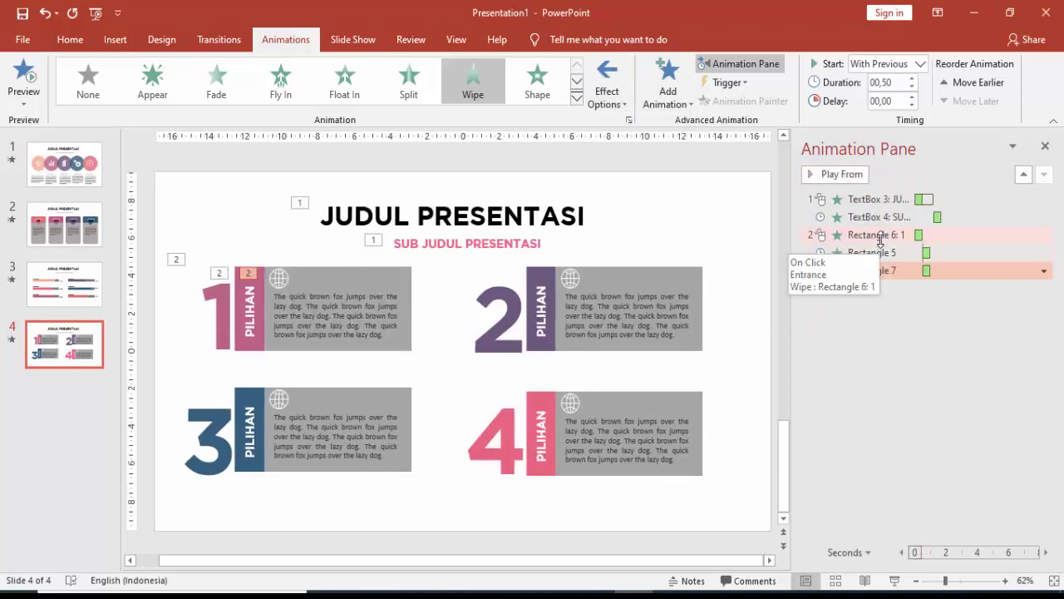
click(832, 236)
click(846, 175)
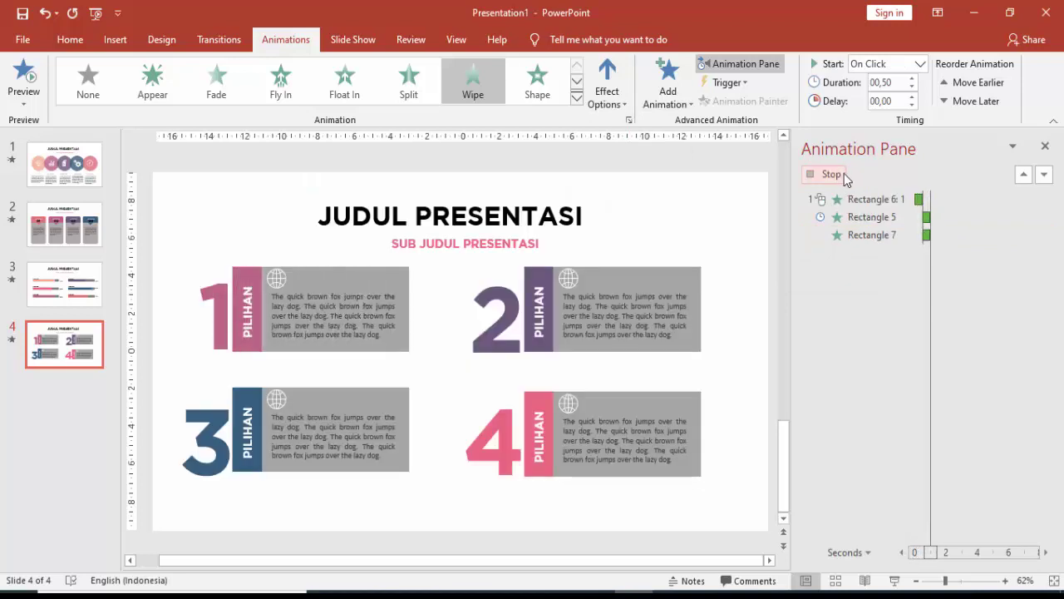
click(250, 311)
Give block 1's PILIHAN label a Wipe entrance and its globe icon a Zoom entrance.
click(672, 88)
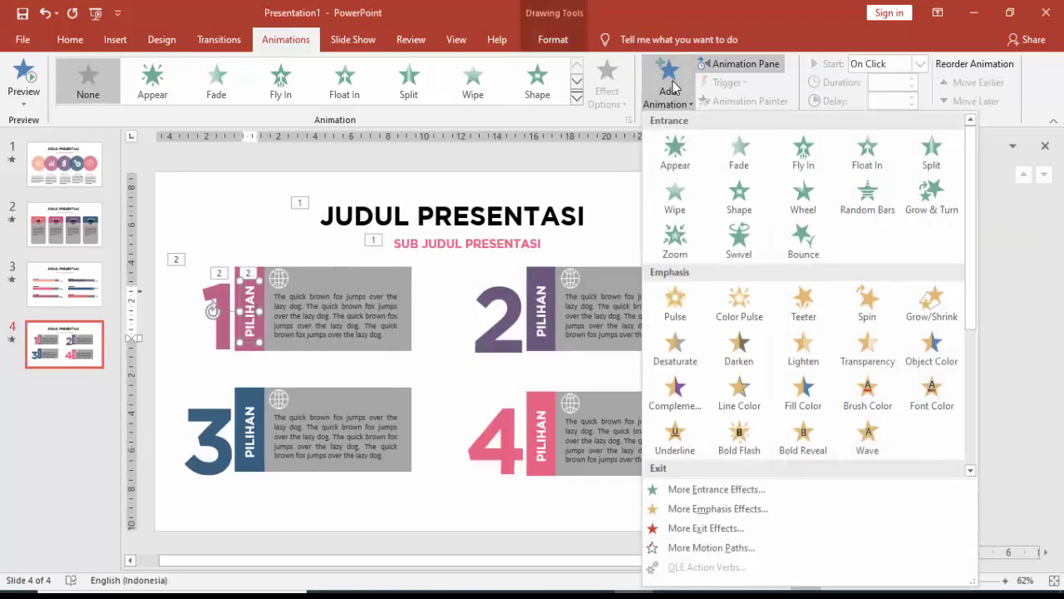
click(682, 200)
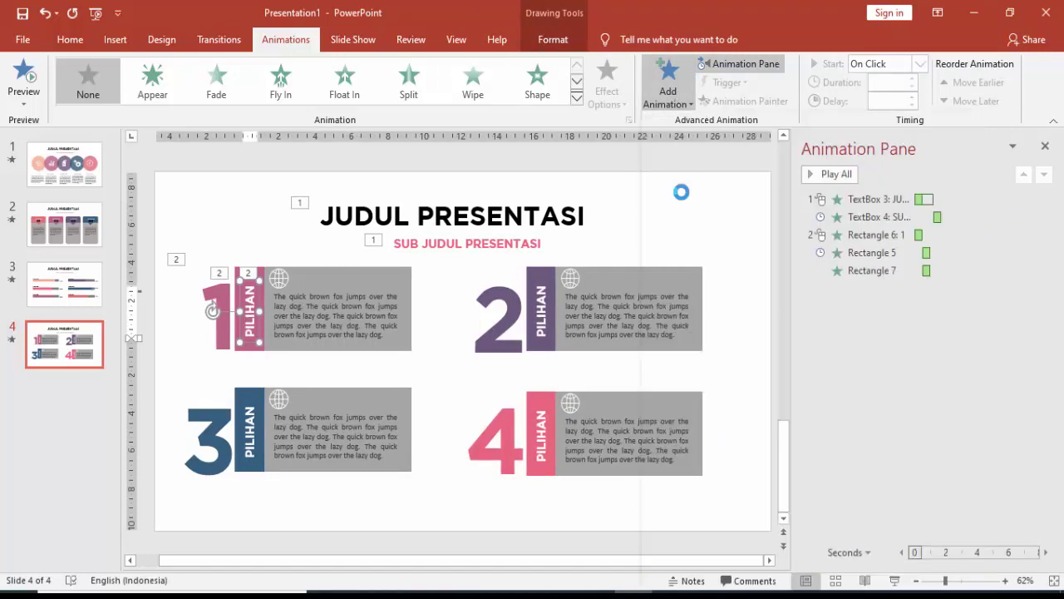
click(279, 287)
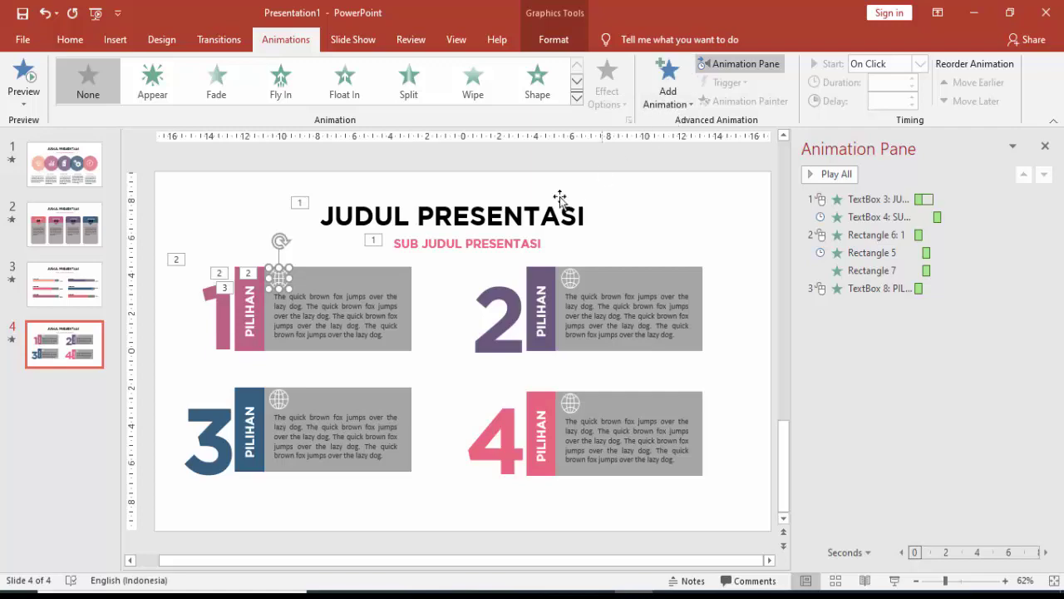
click(667, 83)
click(675, 242)
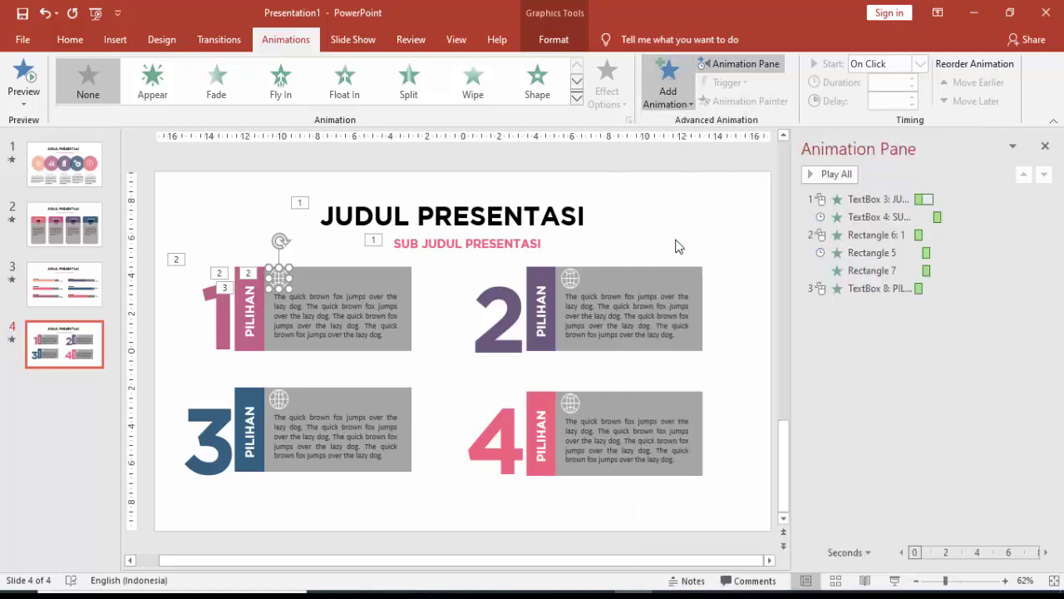
Select block 1's body text box and bring up More Entrance Effects.
click(308, 305)
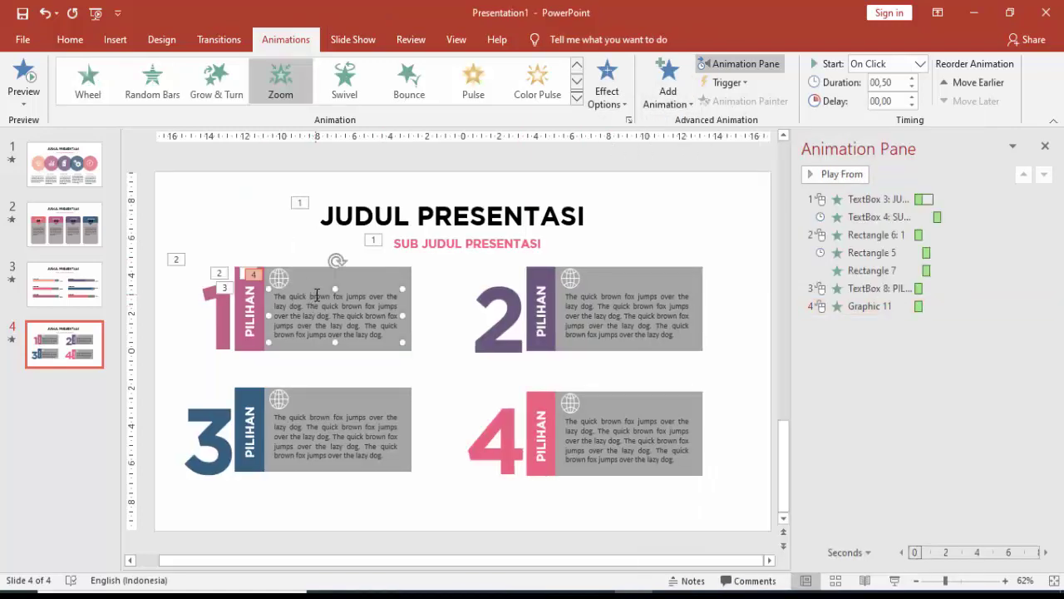
click(281, 281)
click(242, 310)
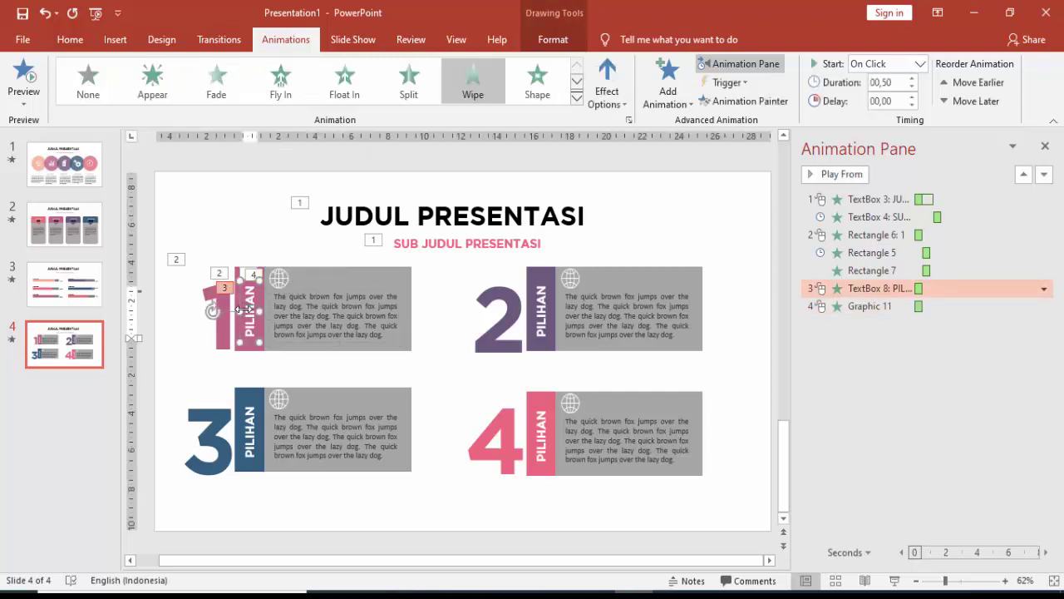
click(286, 297)
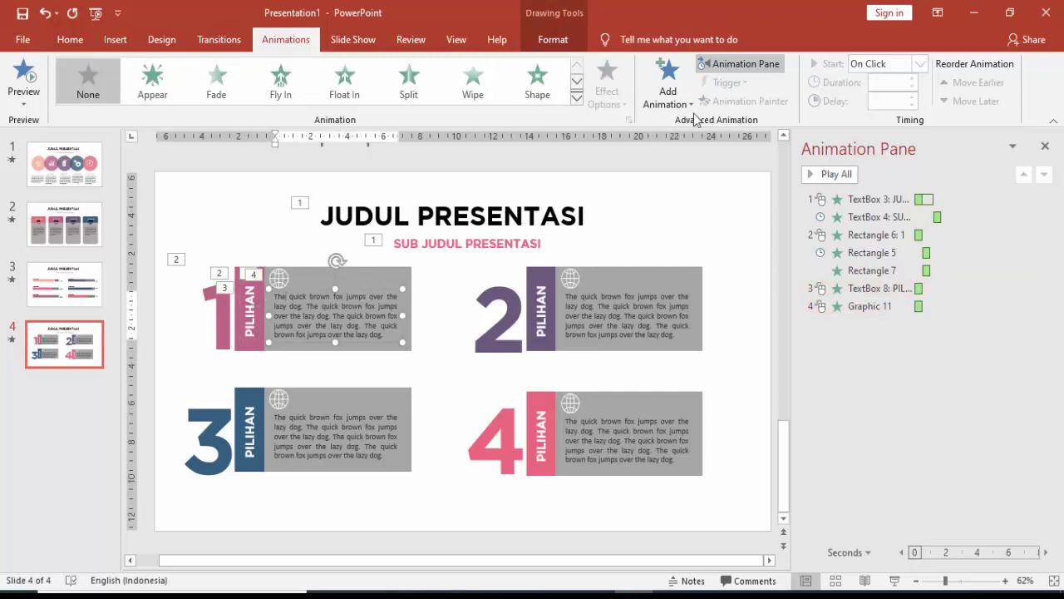
click(668, 87)
click(689, 485)
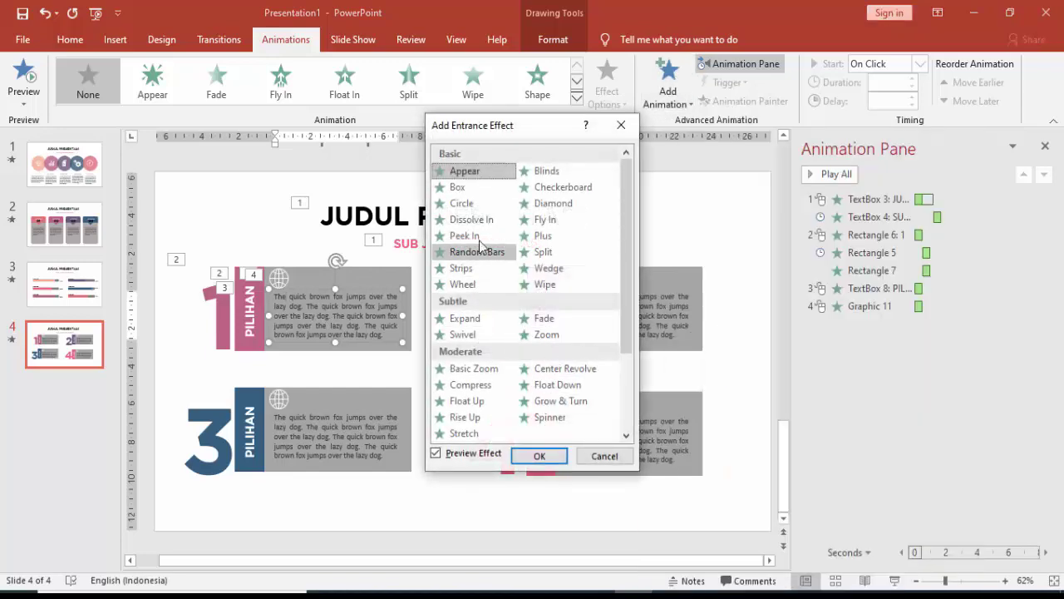
Apply a Peek In entrance from the left to block 1's body text.
click(479, 237)
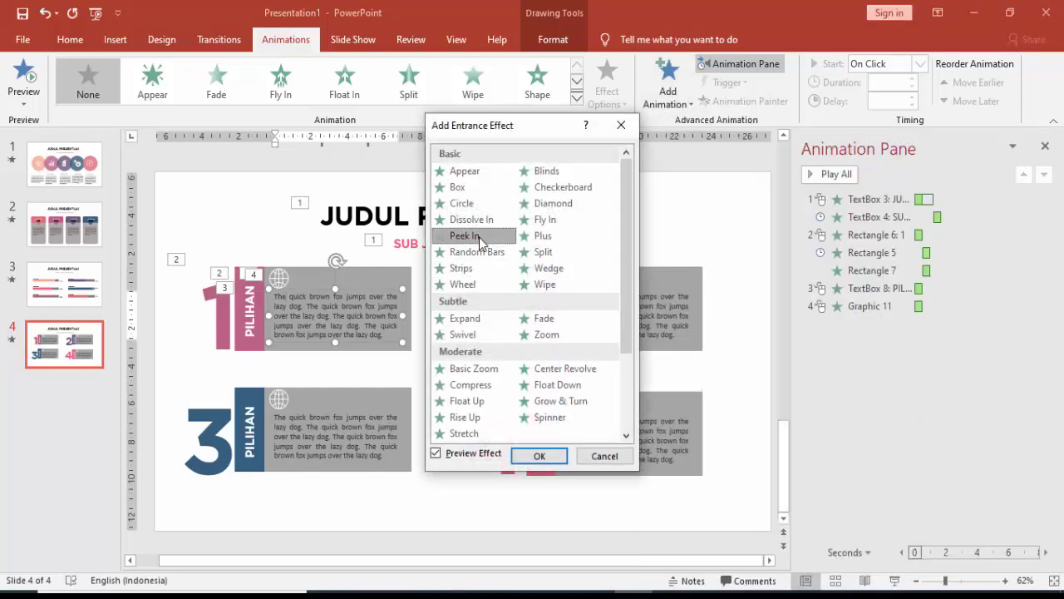
click(551, 453)
click(612, 93)
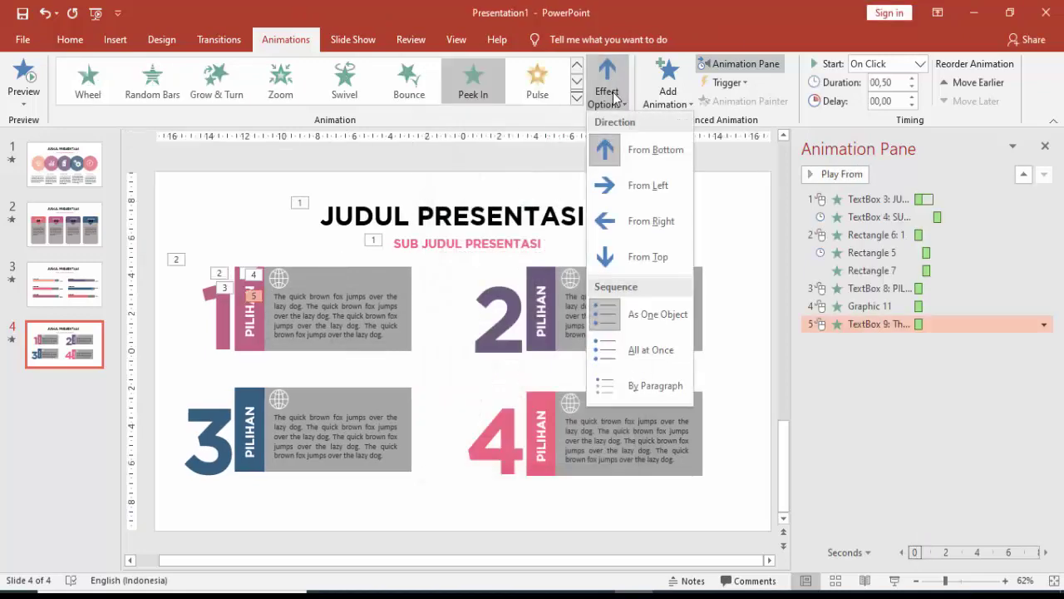
click(615, 183)
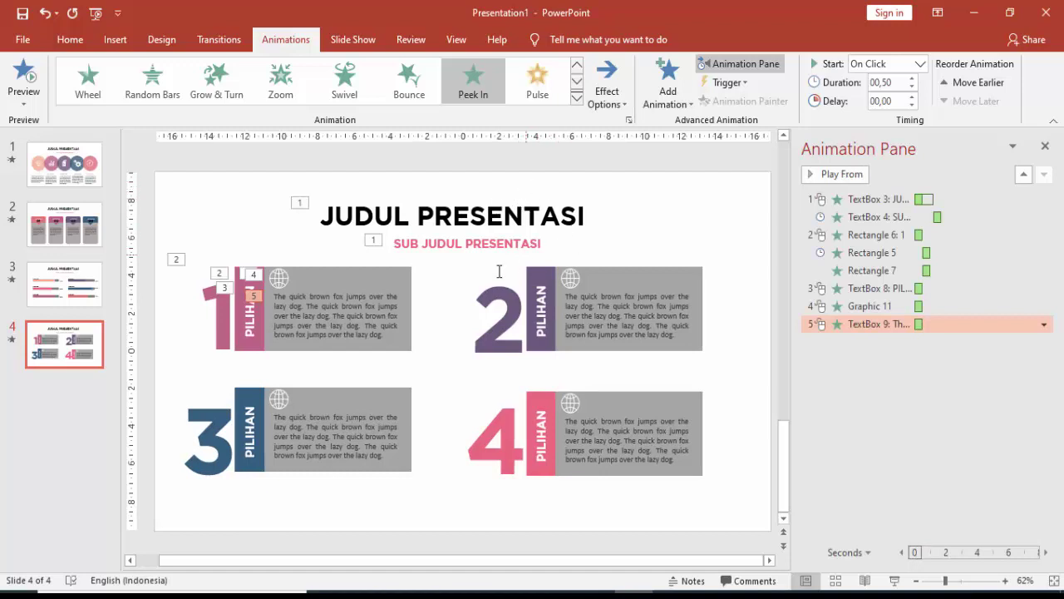
Set TextBox 8, Graphic 11 and TextBox 9 in block 1 to start After Previous.
click(849, 287)
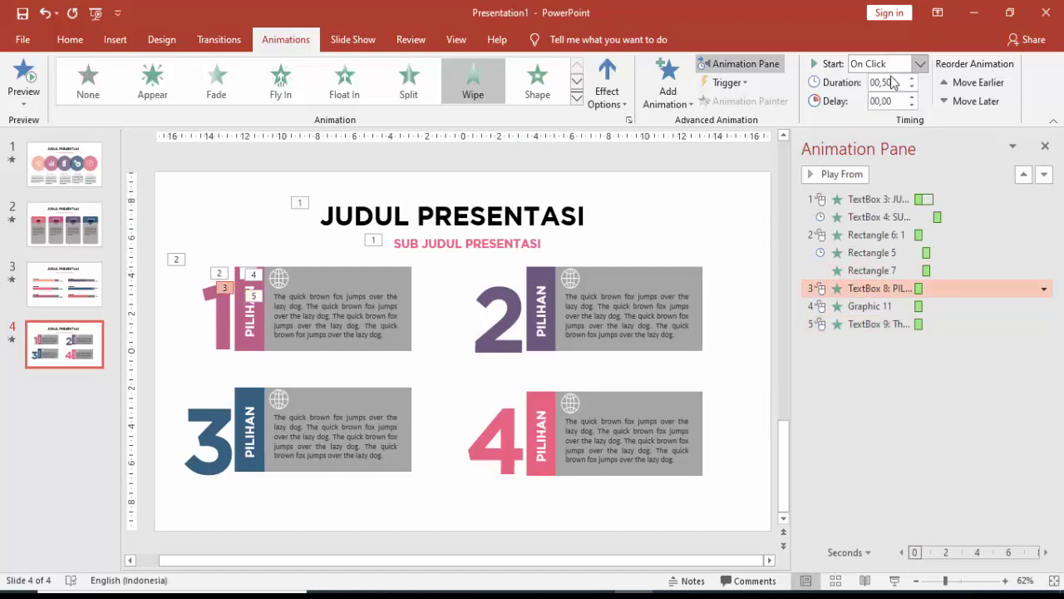
click(256, 316)
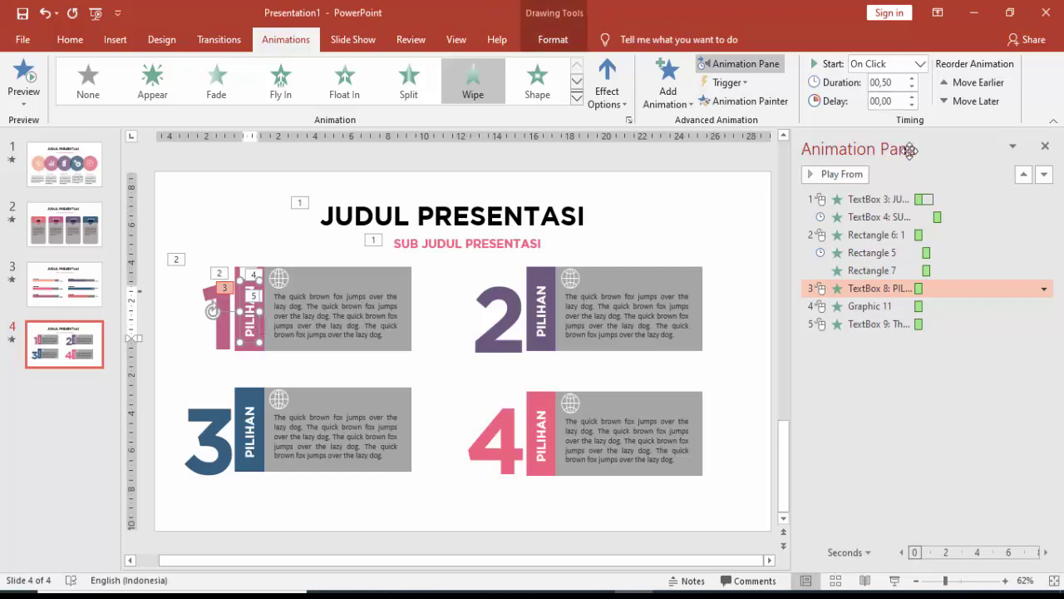
click(919, 64)
click(900, 113)
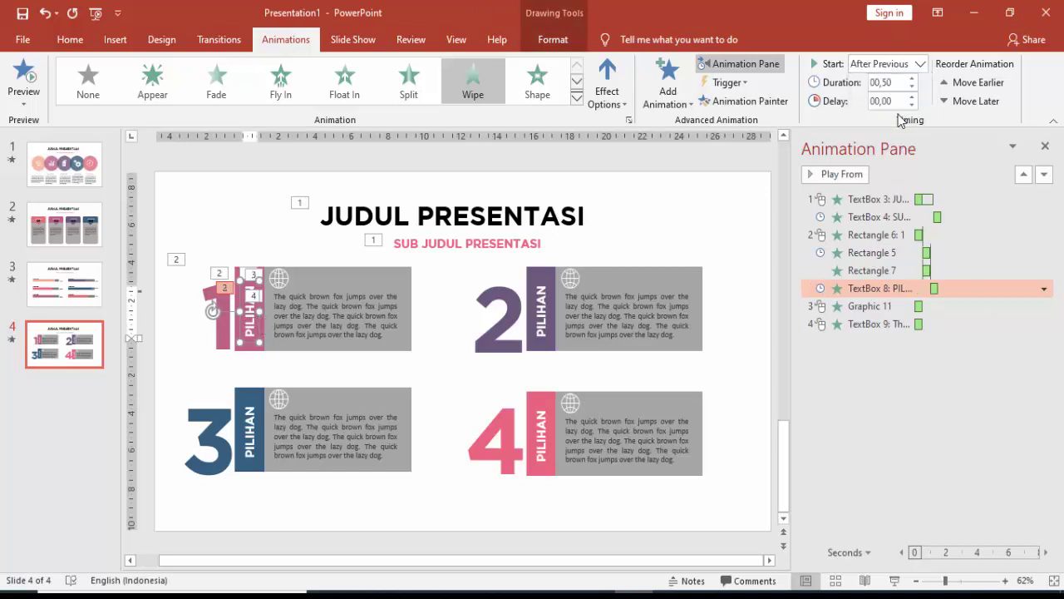
click(863, 305)
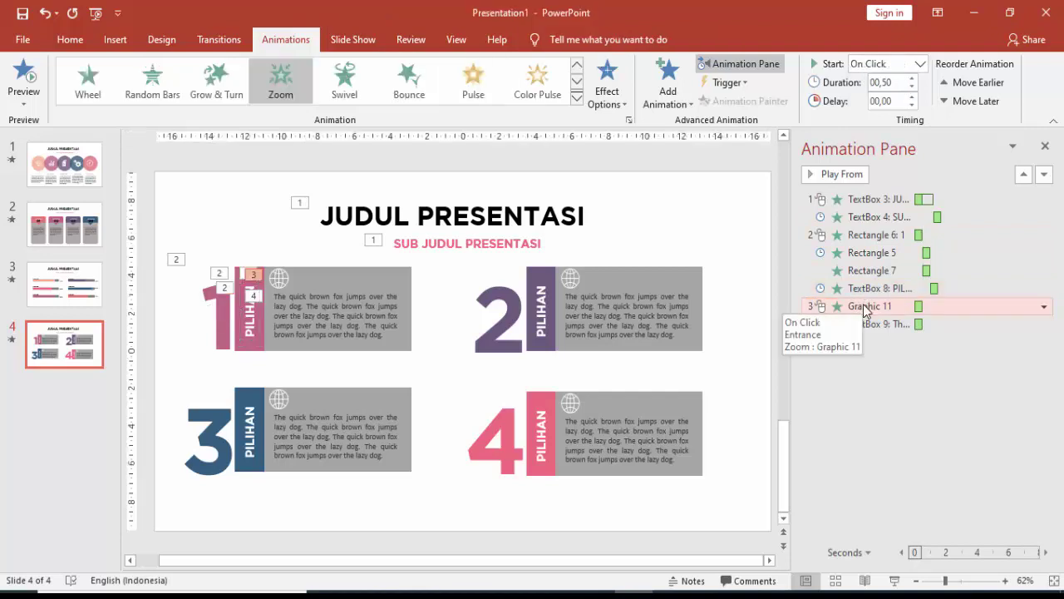
click(920, 64)
click(900, 113)
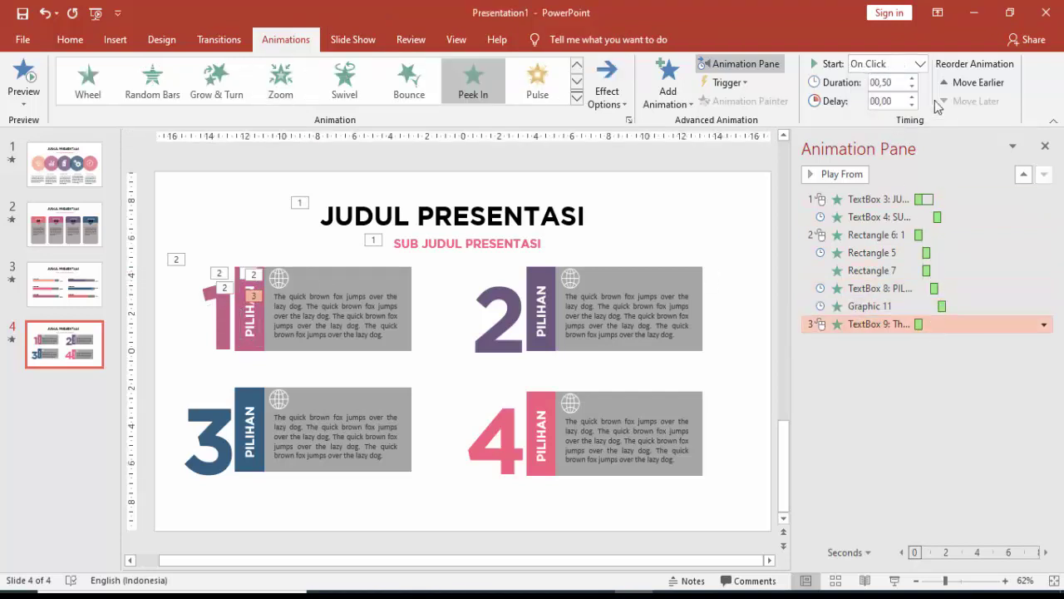
click(921, 65)
click(894, 113)
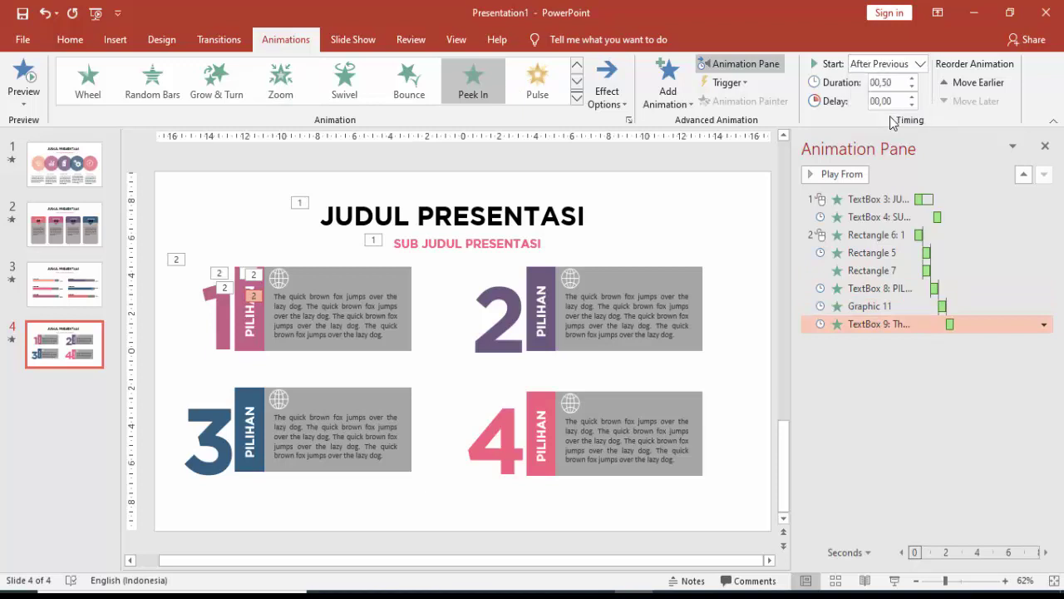
click(874, 204)
click(866, 235)
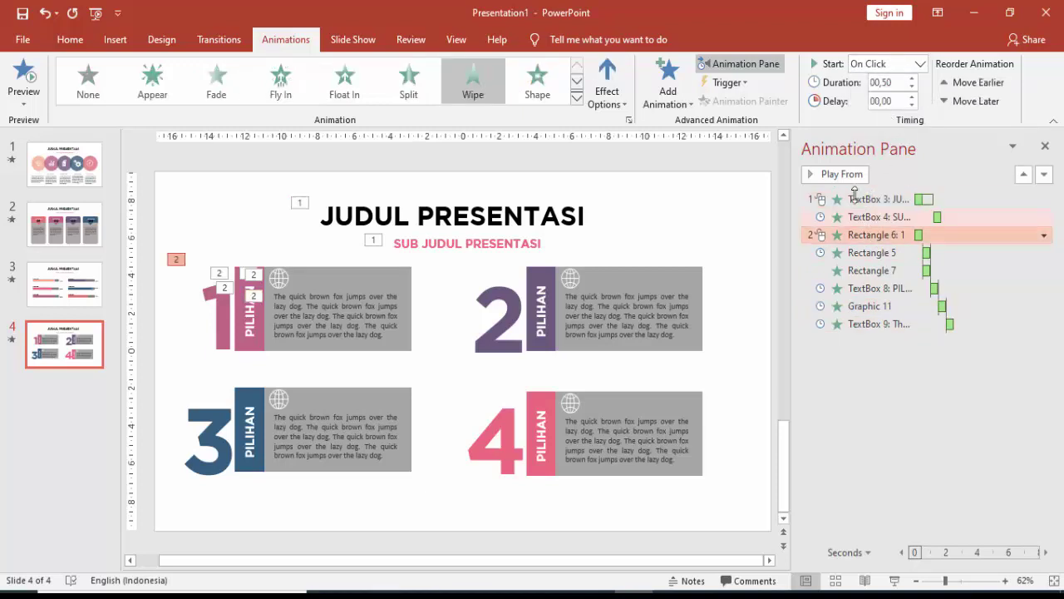
Preview from step 2, then paint numeral 1's and the pink bar's animations onto block 2's.
click(844, 175)
click(223, 333)
click(192, 286)
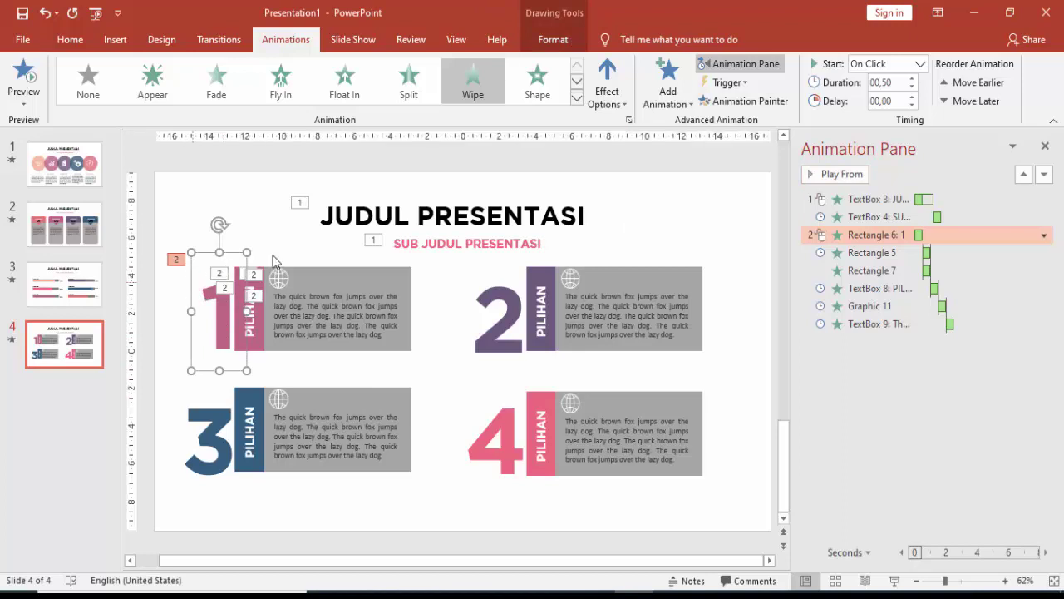
click(513, 304)
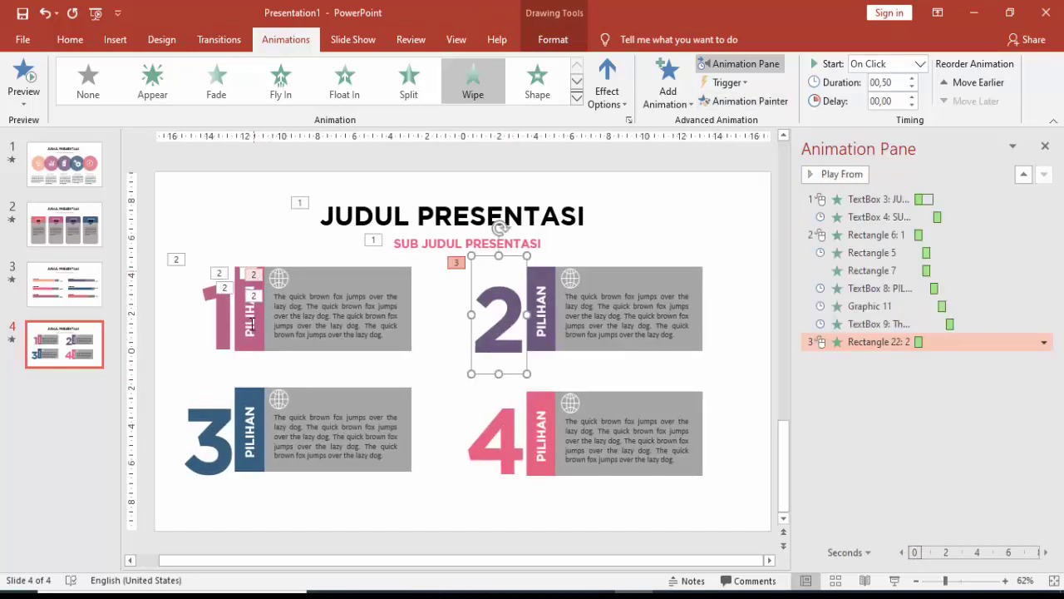
click(246, 347)
click(257, 346)
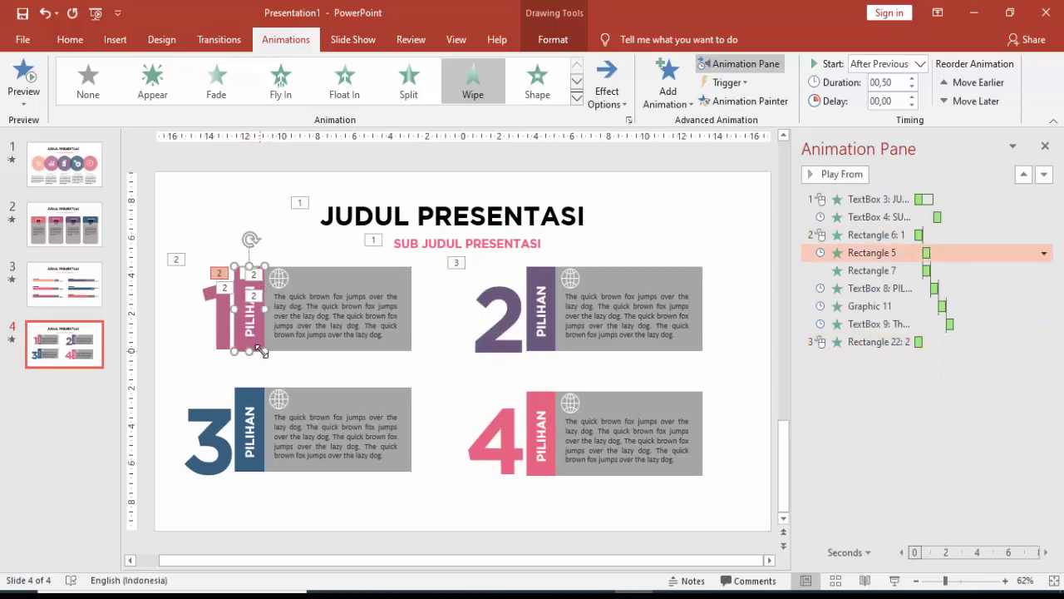
click(543, 269)
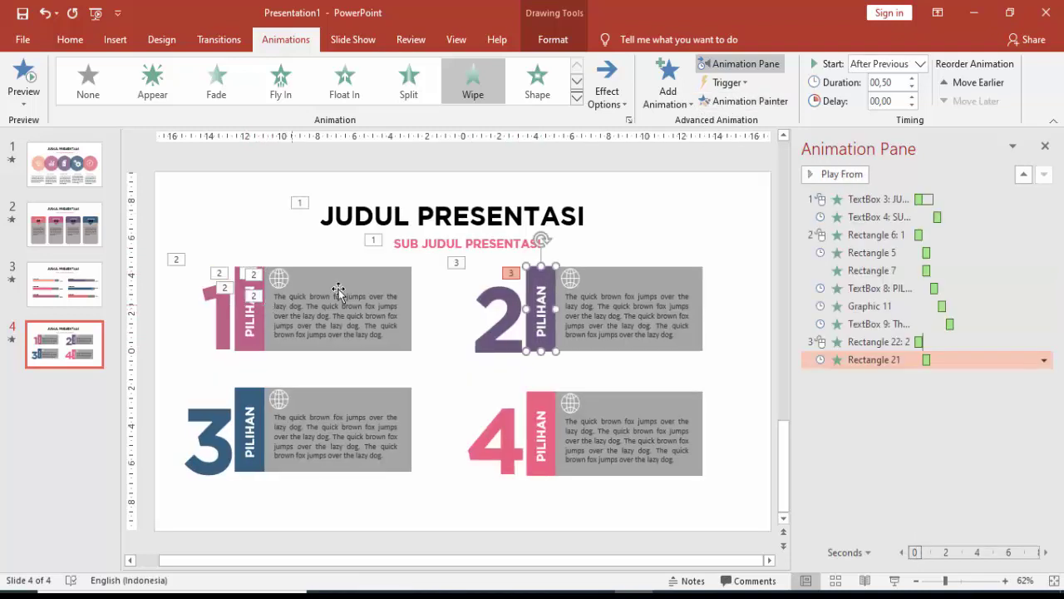
Paint block 1's grey panel, PILIHAN label, globe and description animations onto block 2's matching shapes.
click(365, 271)
click(745, 101)
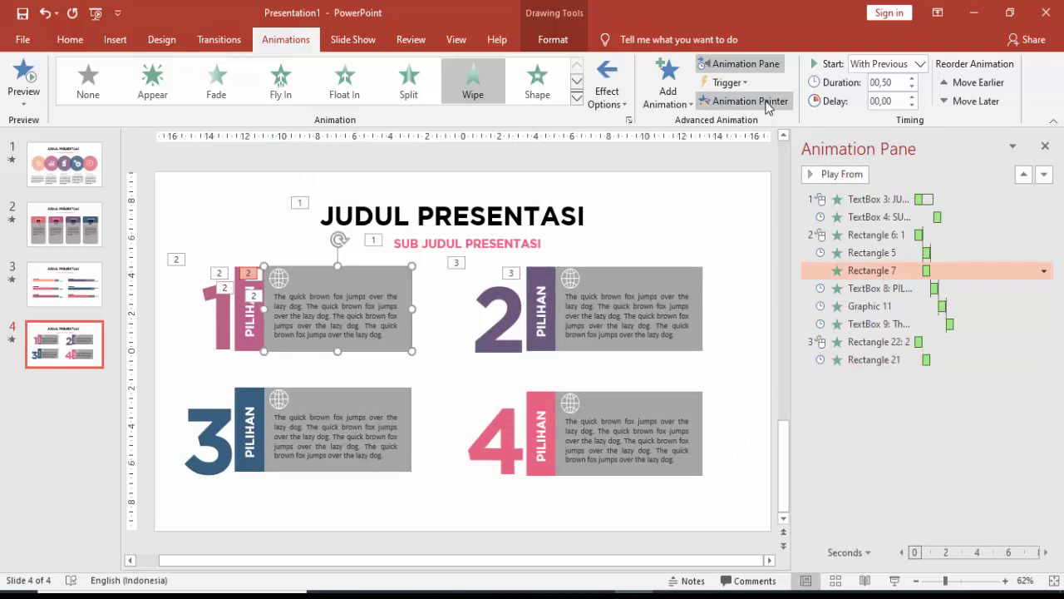
click(694, 283)
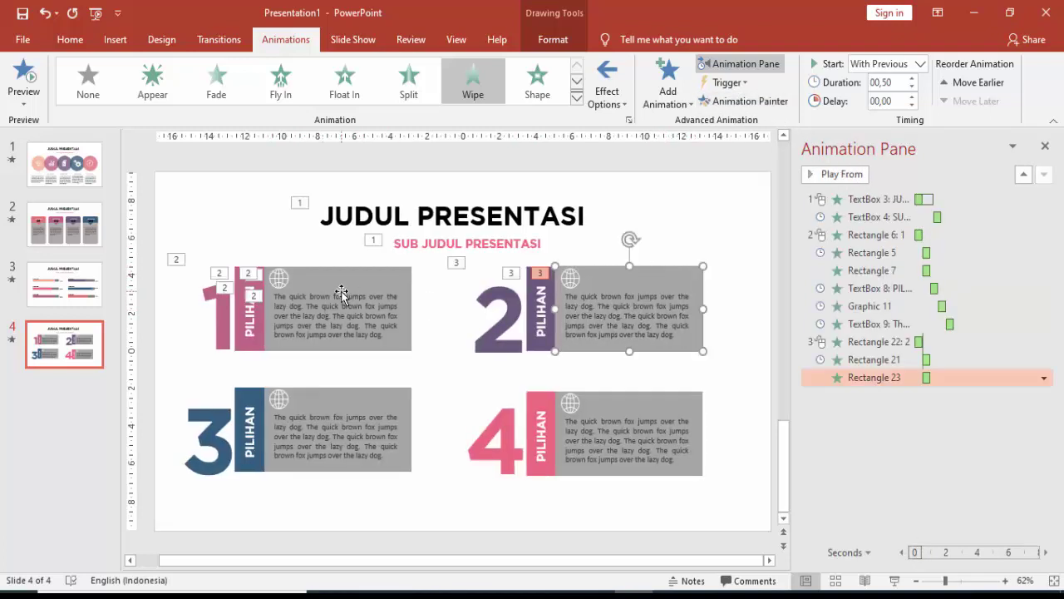
click(250, 332)
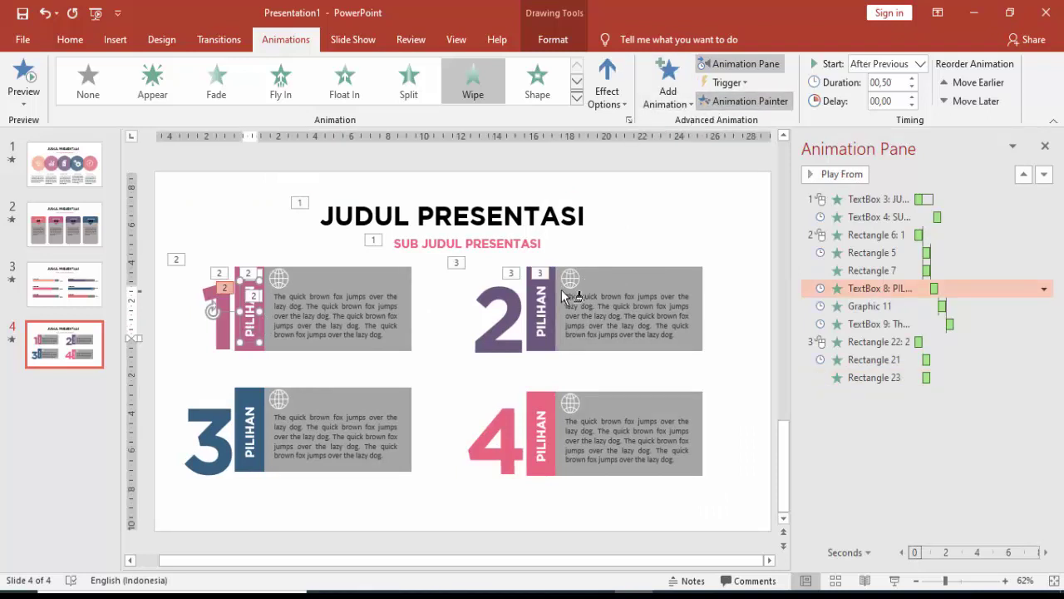
click(543, 316)
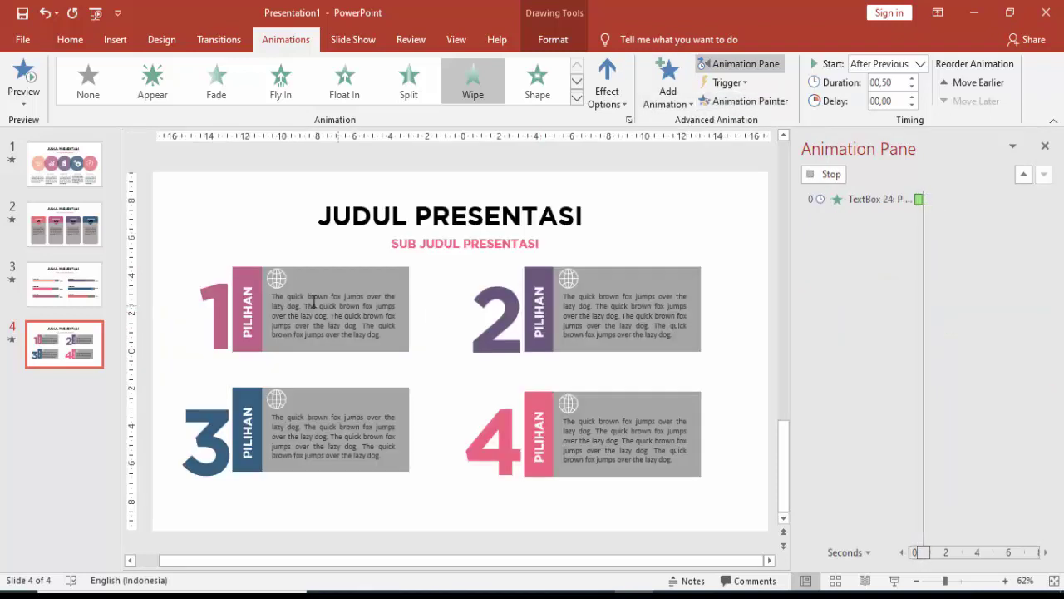
click(280, 281)
click(711, 101)
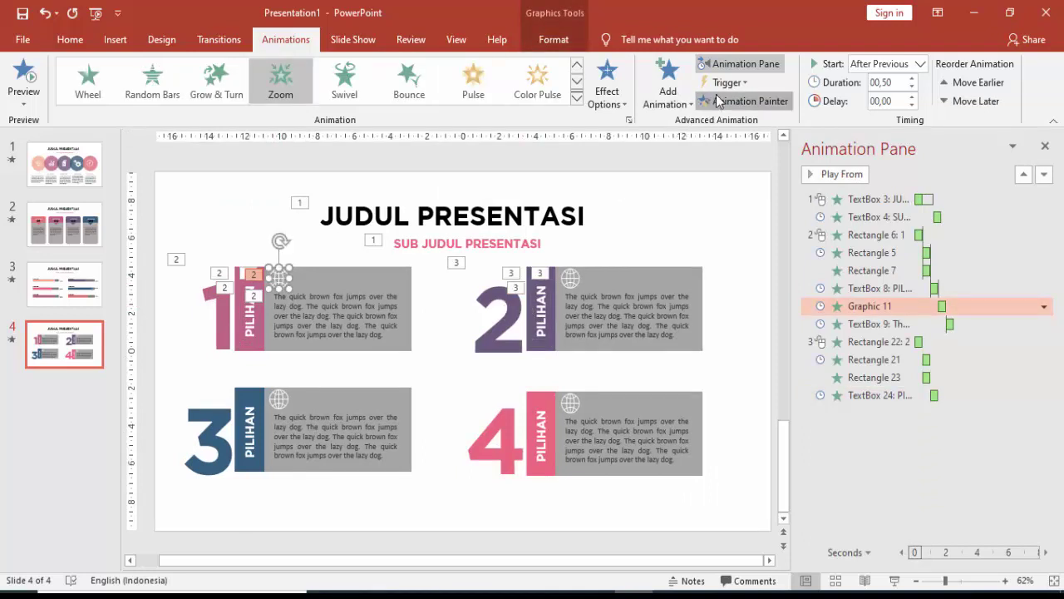
click(577, 277)
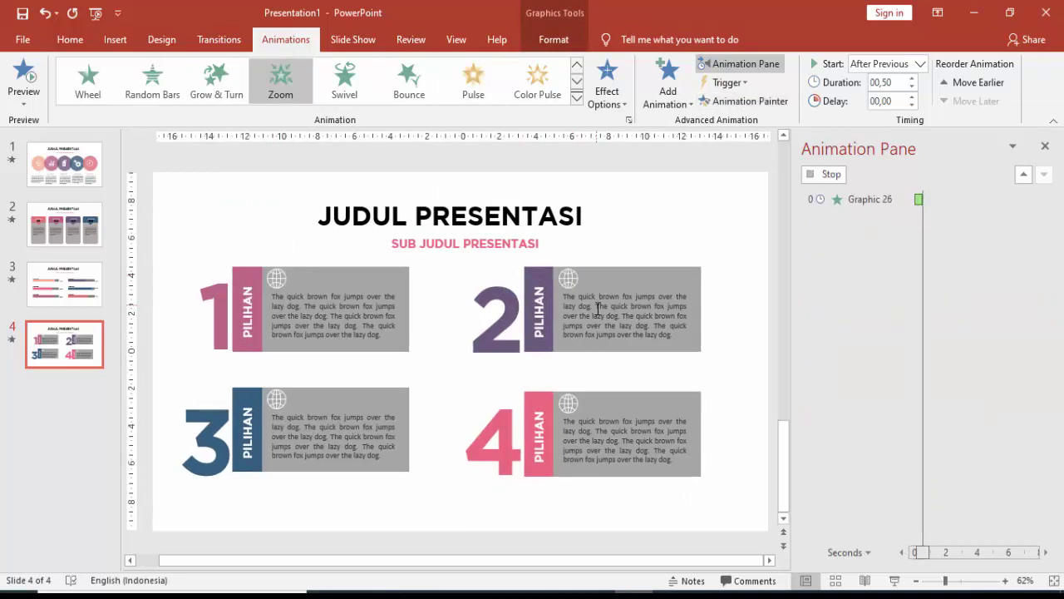
click(355, 318)
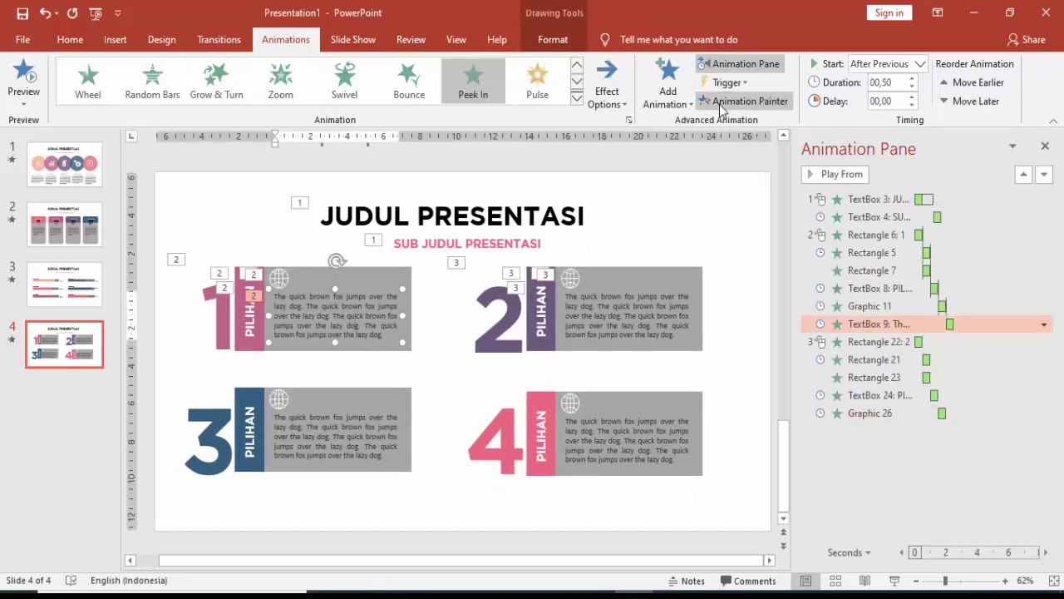
click(632, 300)
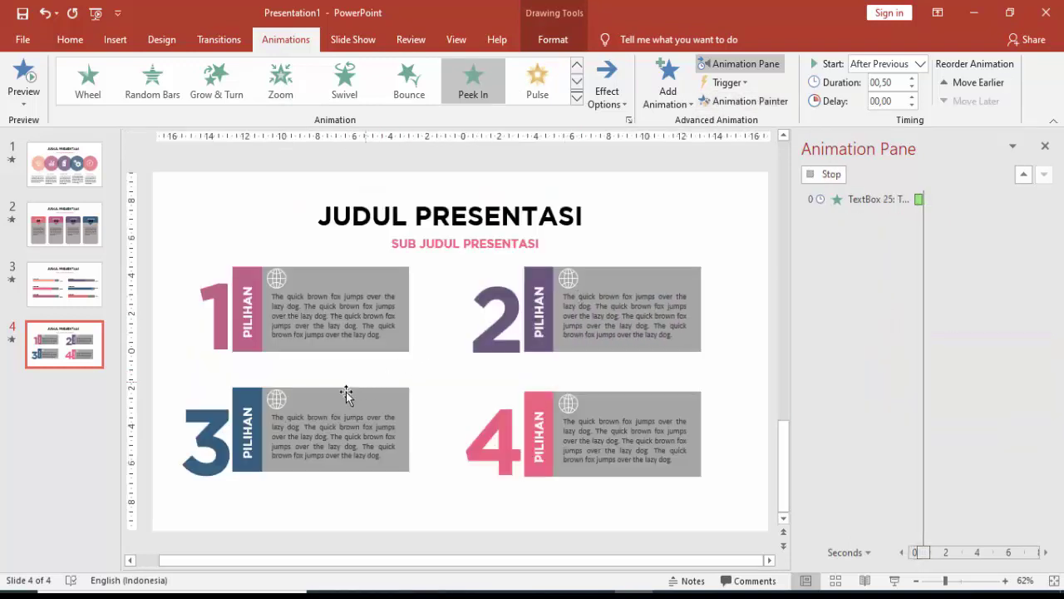
click(506, 316)
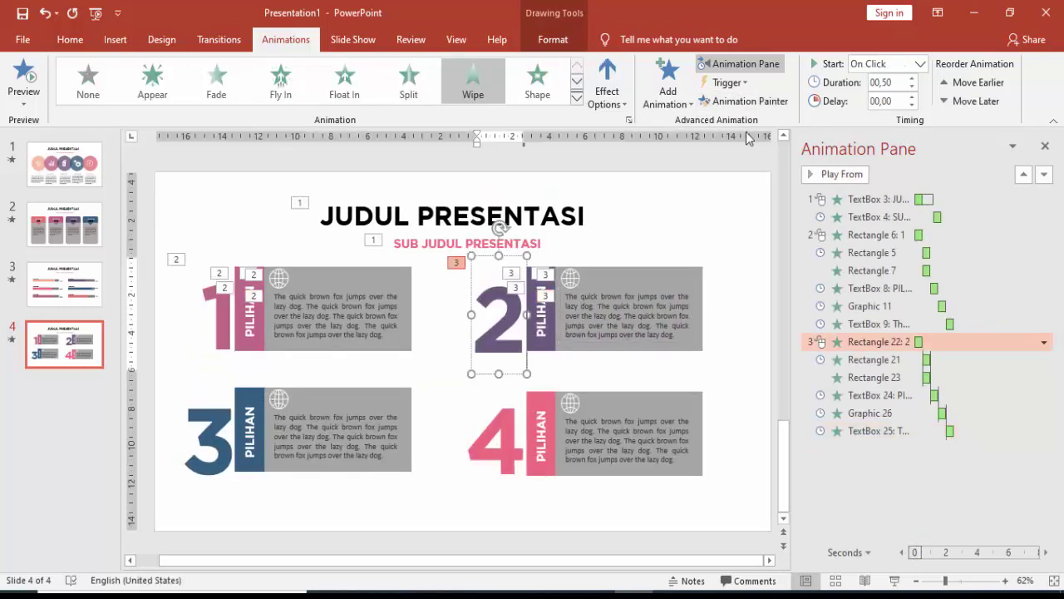
Paint block 2's PILIHAN bar and grey panel animations onto block 3's bar and panel.
click(744, 100)
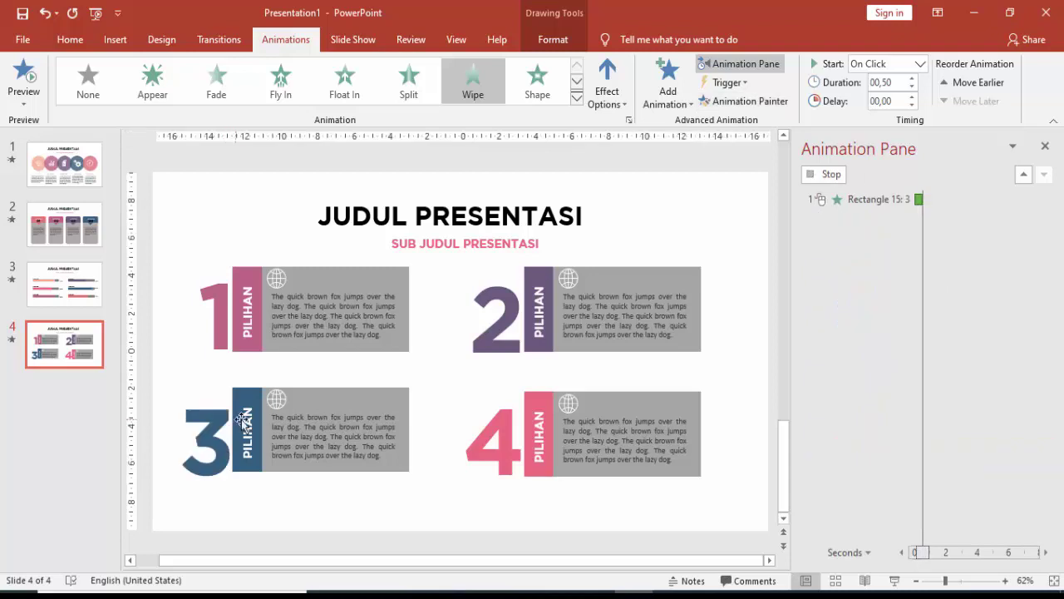
click(542, 349)
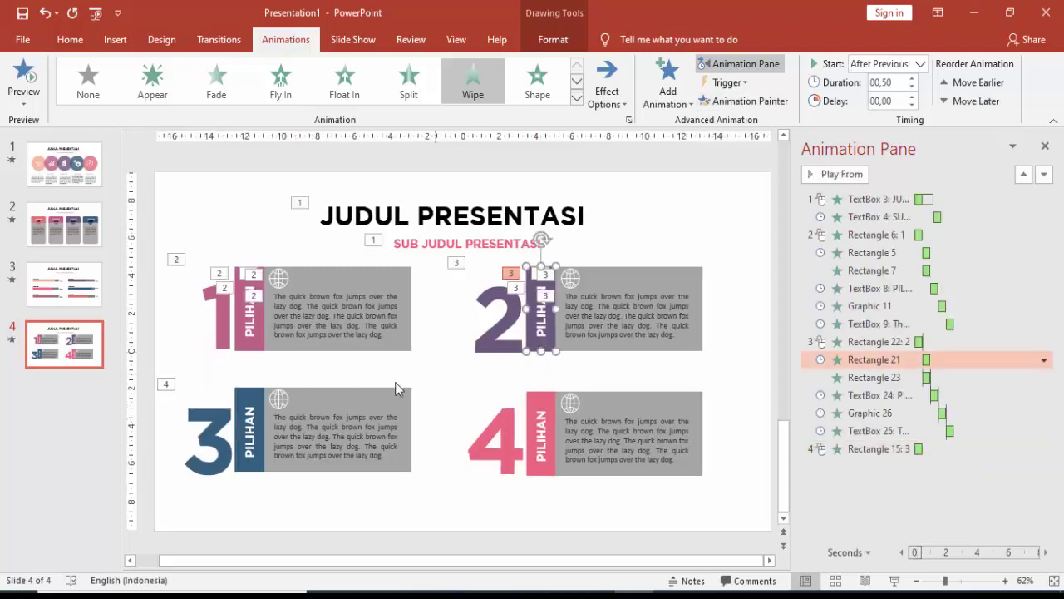
click(236, 396)
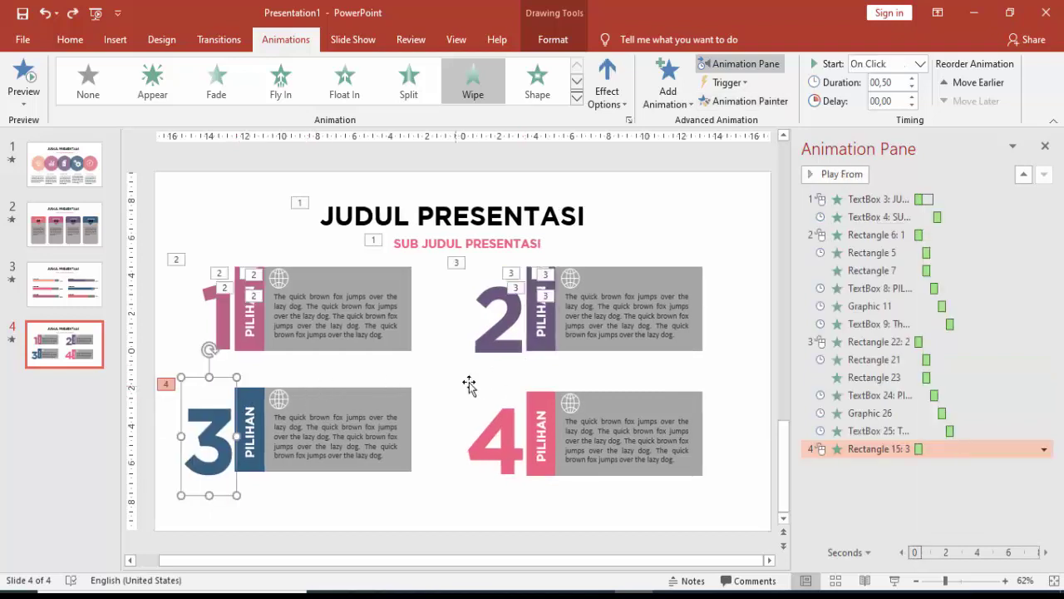
click(547, 348)
click(769, 102)
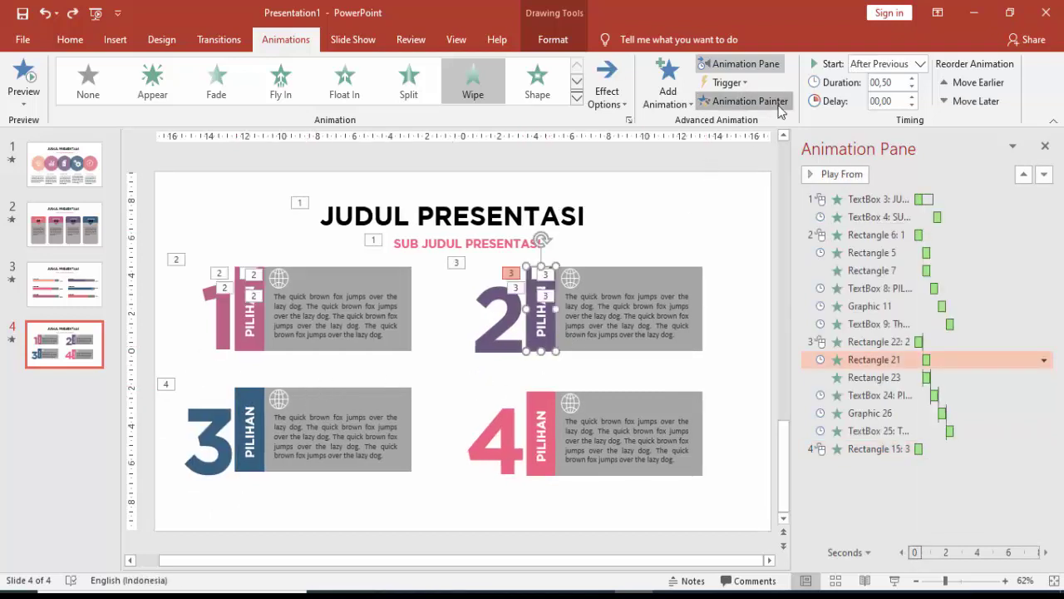
click(252, 467)
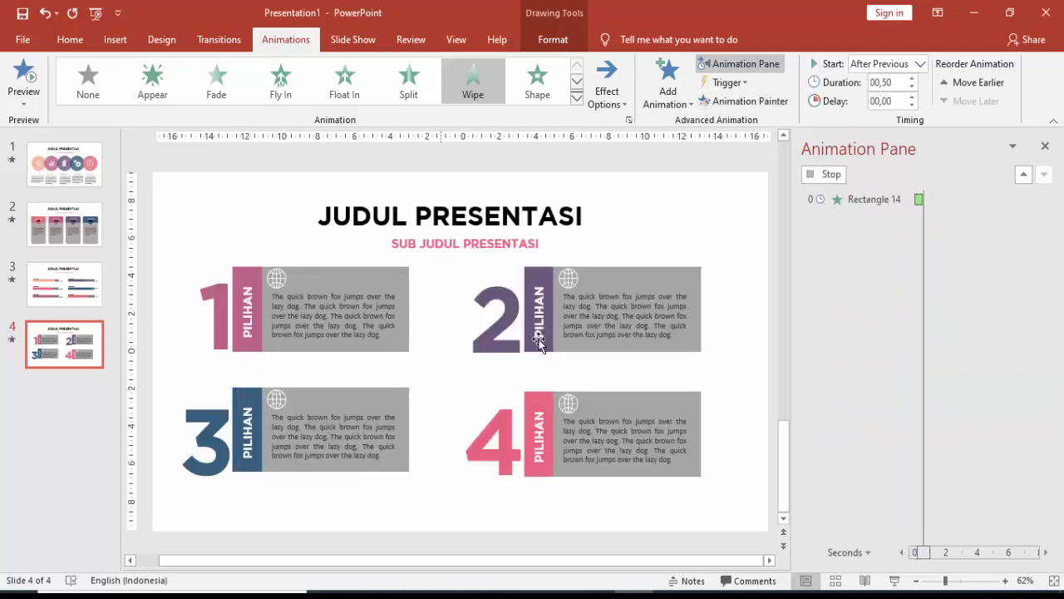
click(652, 281)
click(751, 100)
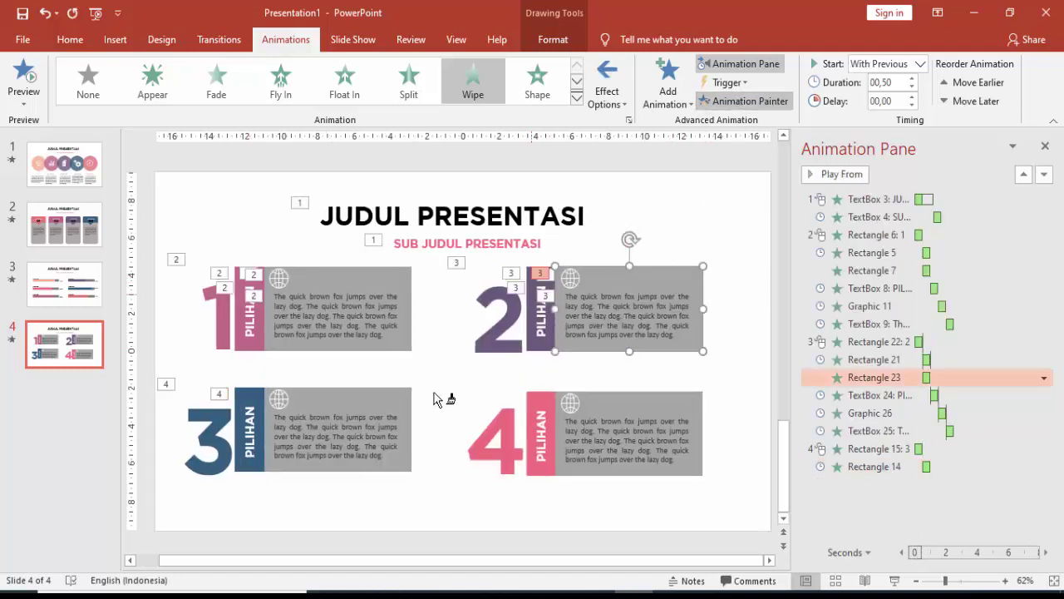
click(406, 407)
Paint block 2's PILIHAN label, globe and paragraph text animations onto block 3's, then pick up the big 3's.
click(545, 301)
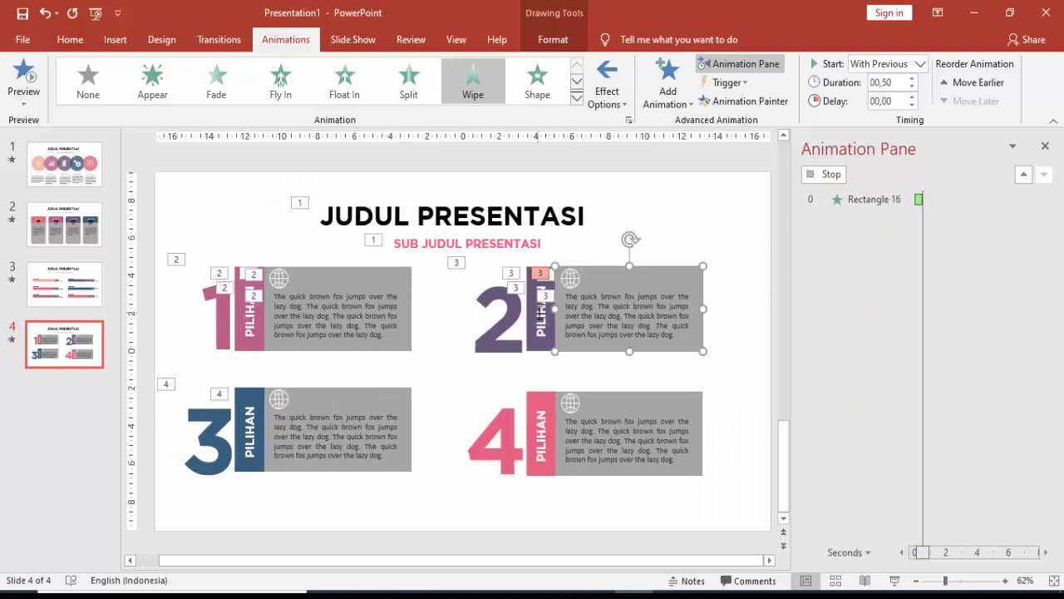
click(735, 108)
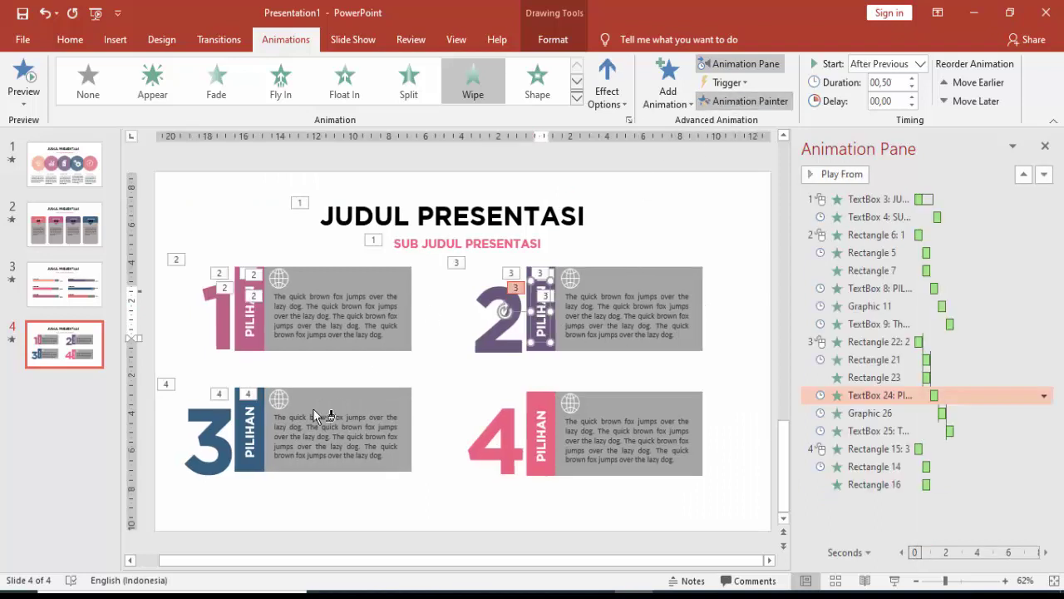
click(249, 441)
click(569, 278)
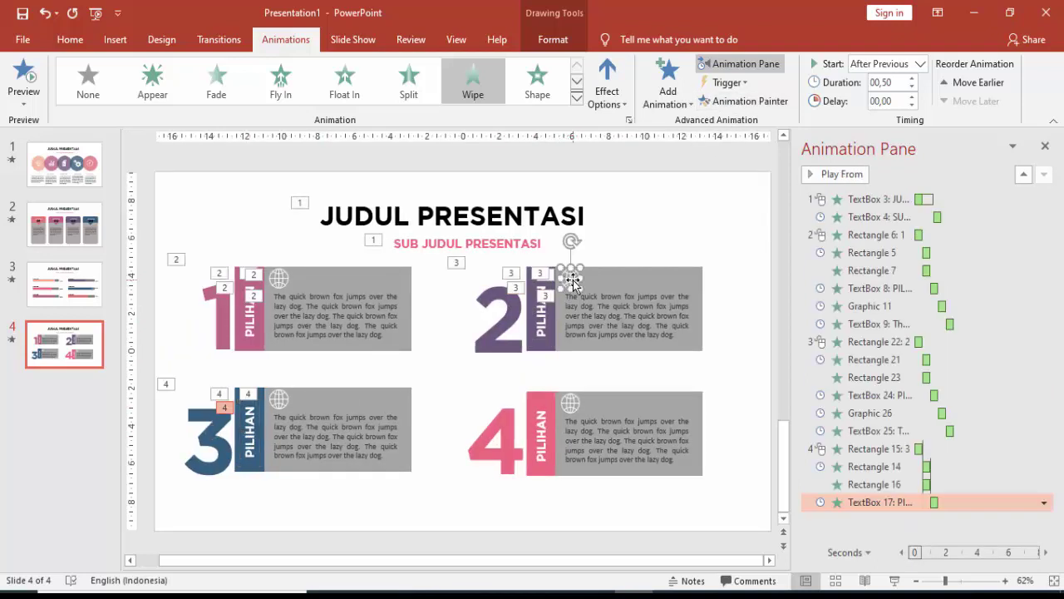
click(744, 101)
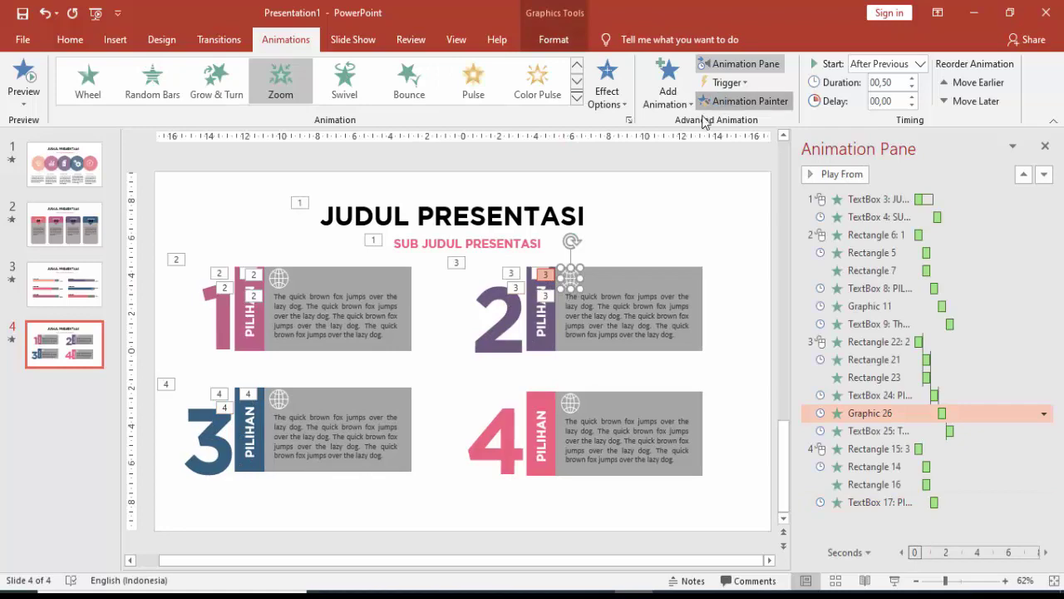
click(278, 406)
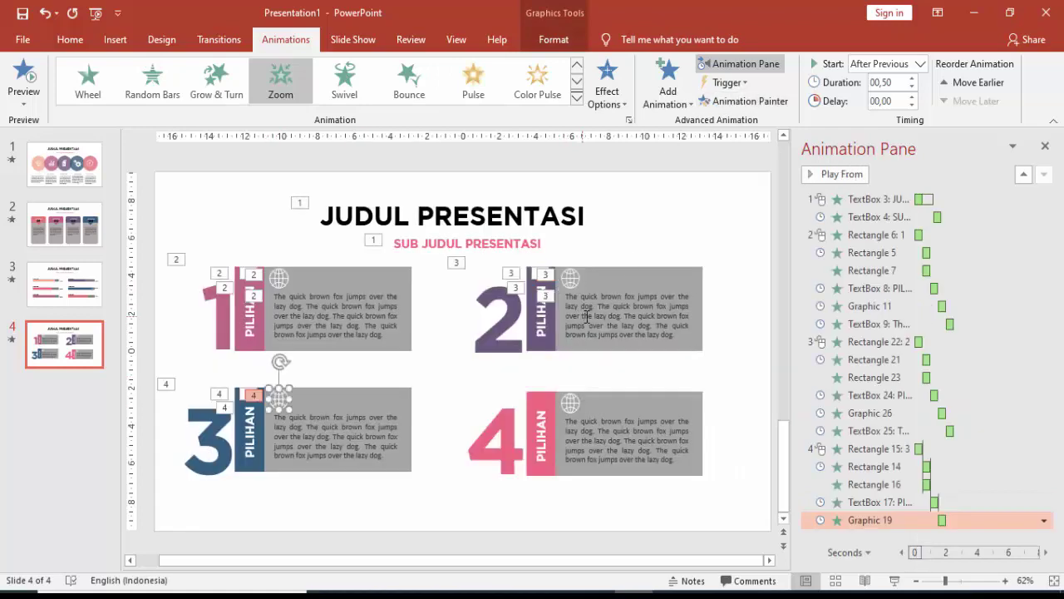
click(587, 316)
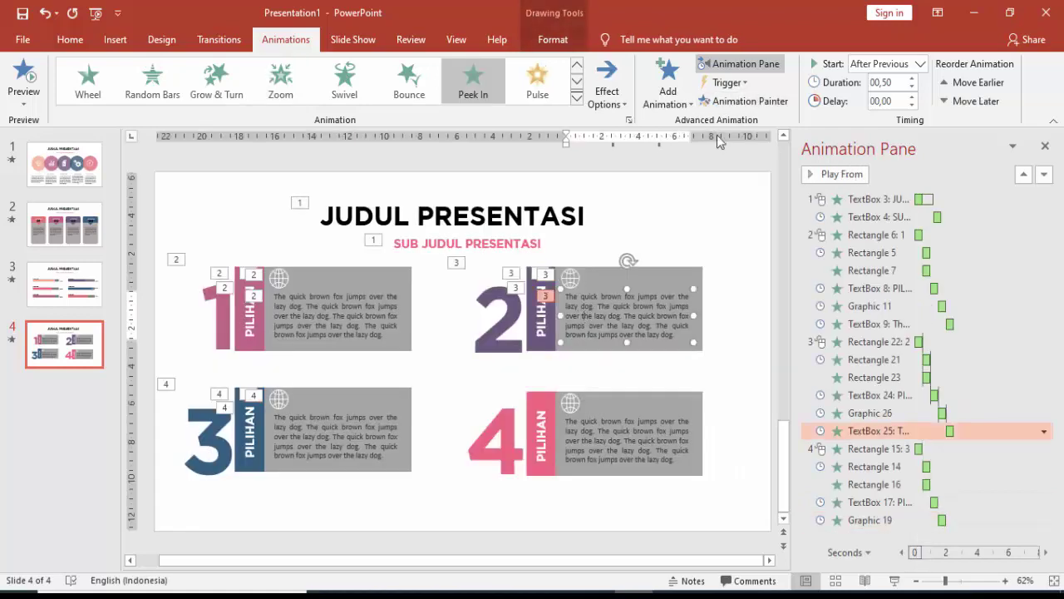
click(733, 100)
click(352, 428)
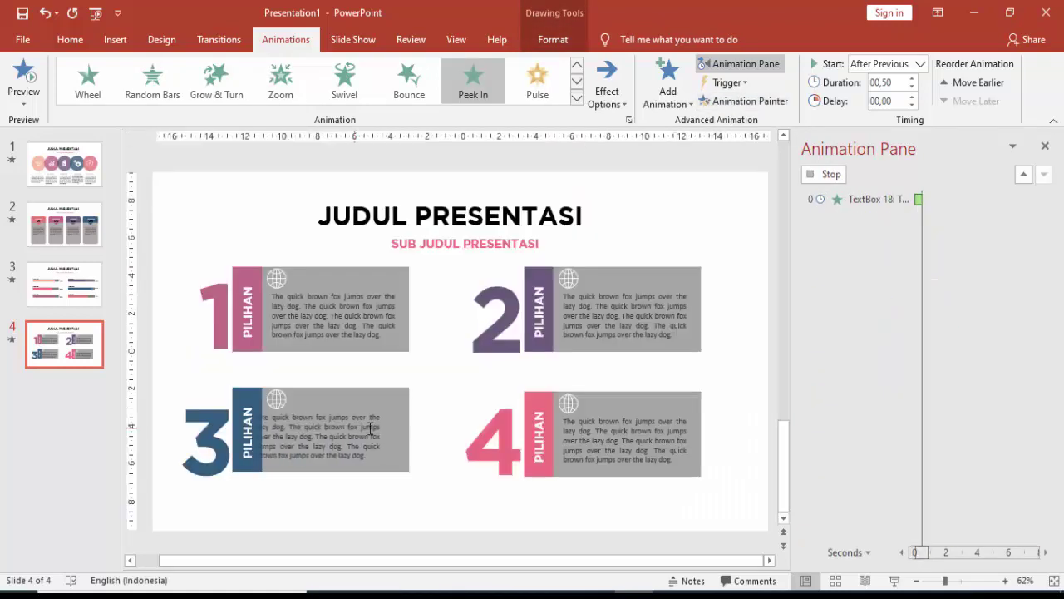
click(355, 499)
click(223, 464)
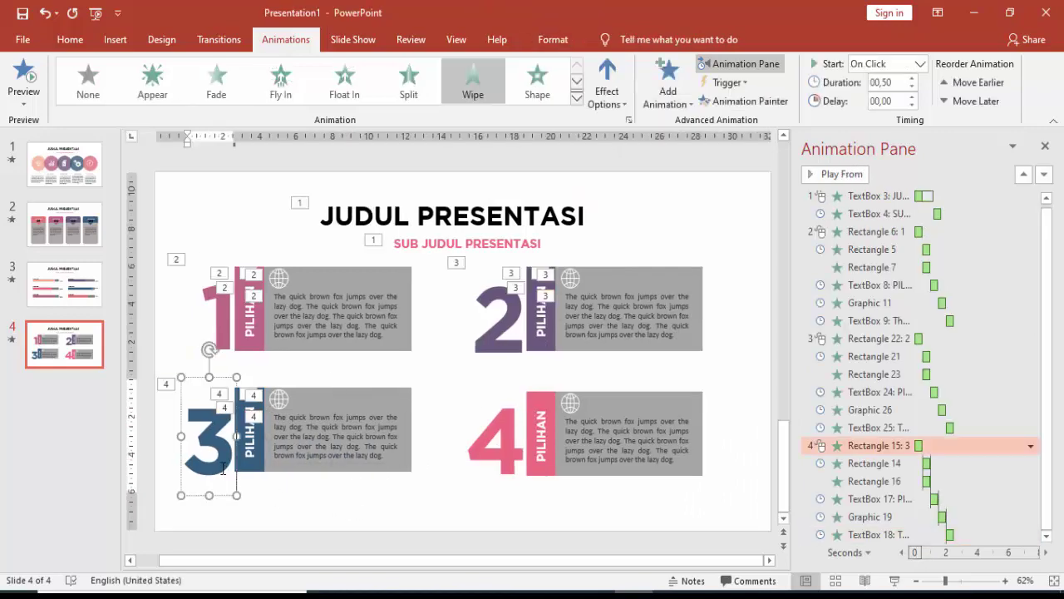
click(733, 101)
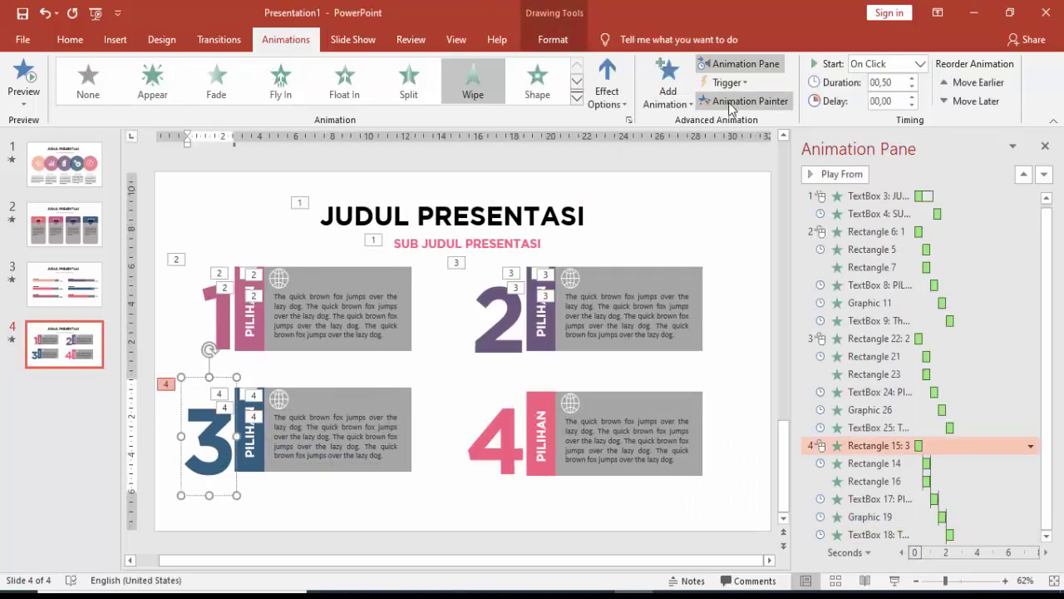
Paint block 3's number, pink bar and grey rectangle animations onto block 4's matching shapes.
click(486, 466)
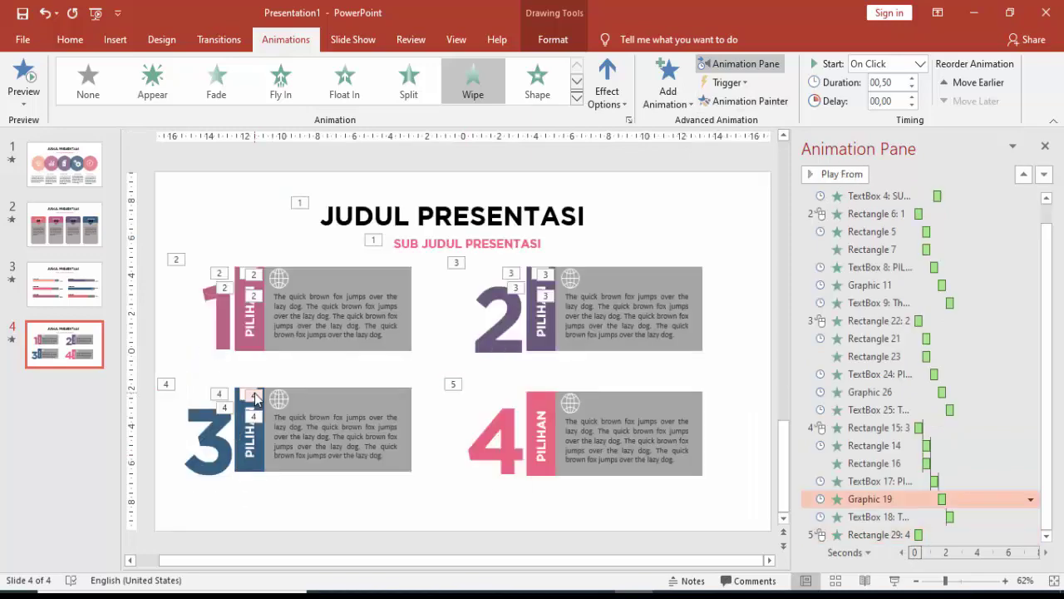
click(240, 465)
click(241, 465)
click(734, 101)
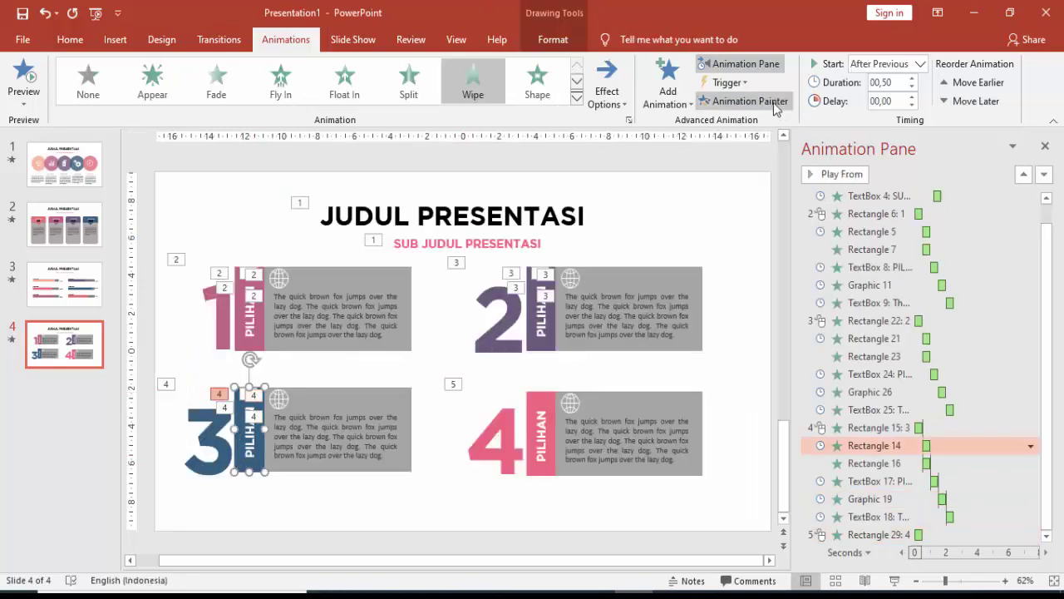
click(541, 470)
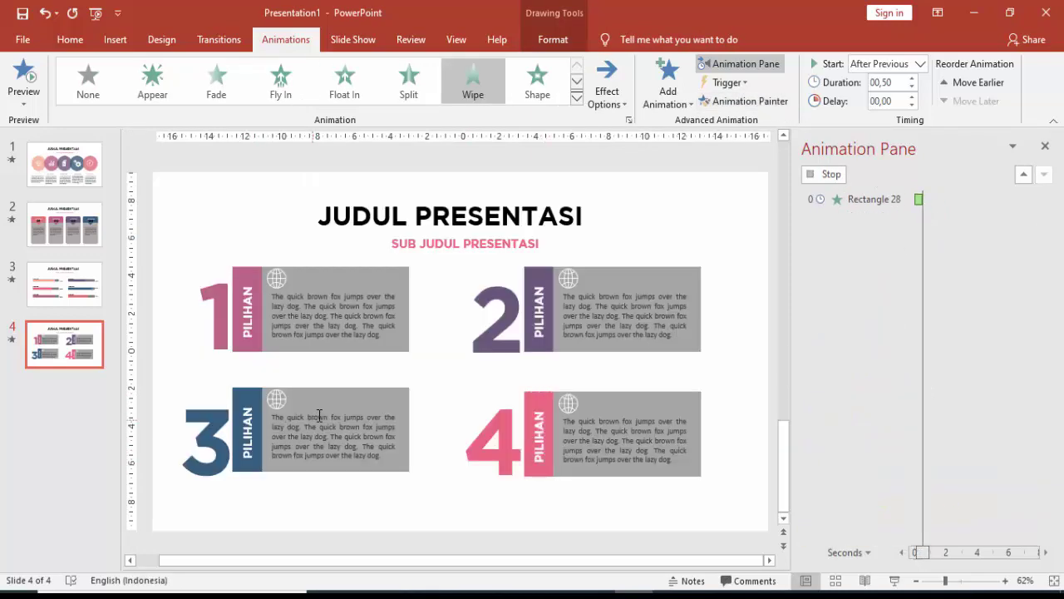
click(370, 390)
click(734, 101)
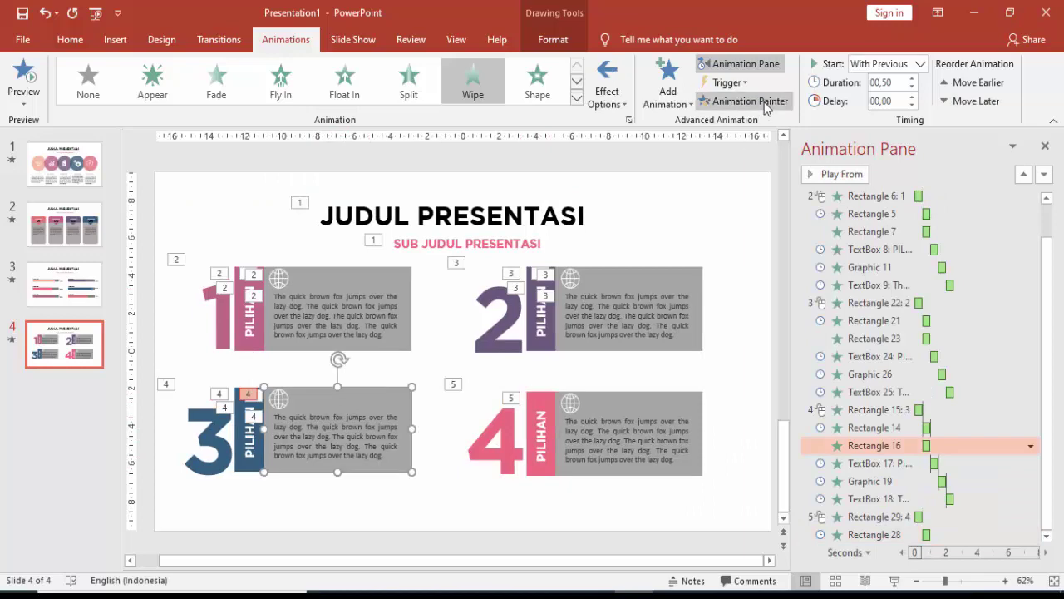
click(657, 399)
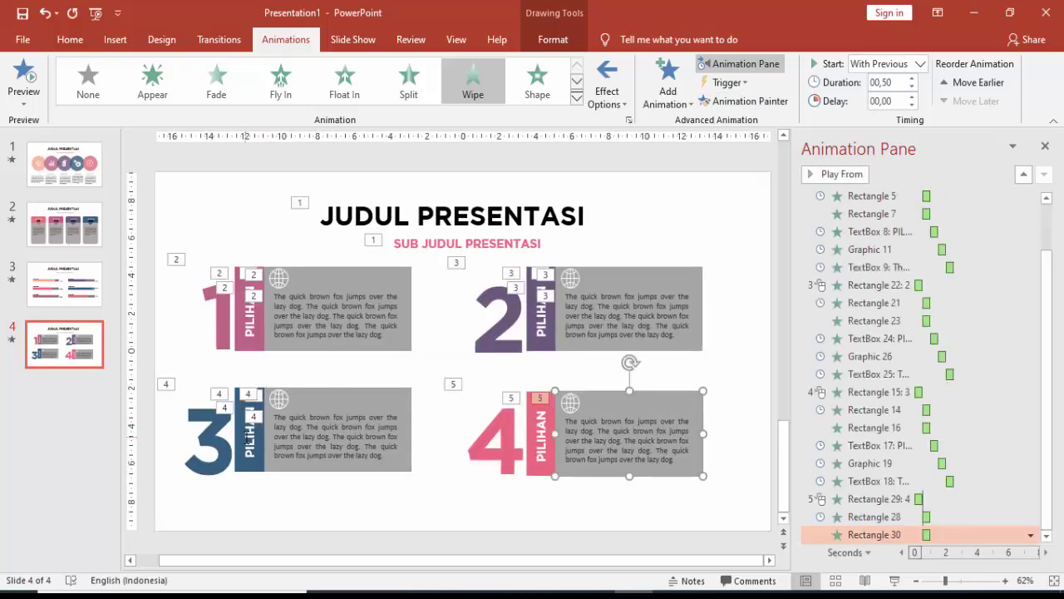
Paint block 3's PILIHAN label, globe and paragraph text animations onto block 4's, then deselect.
click(248, 436)
click(733, 101)
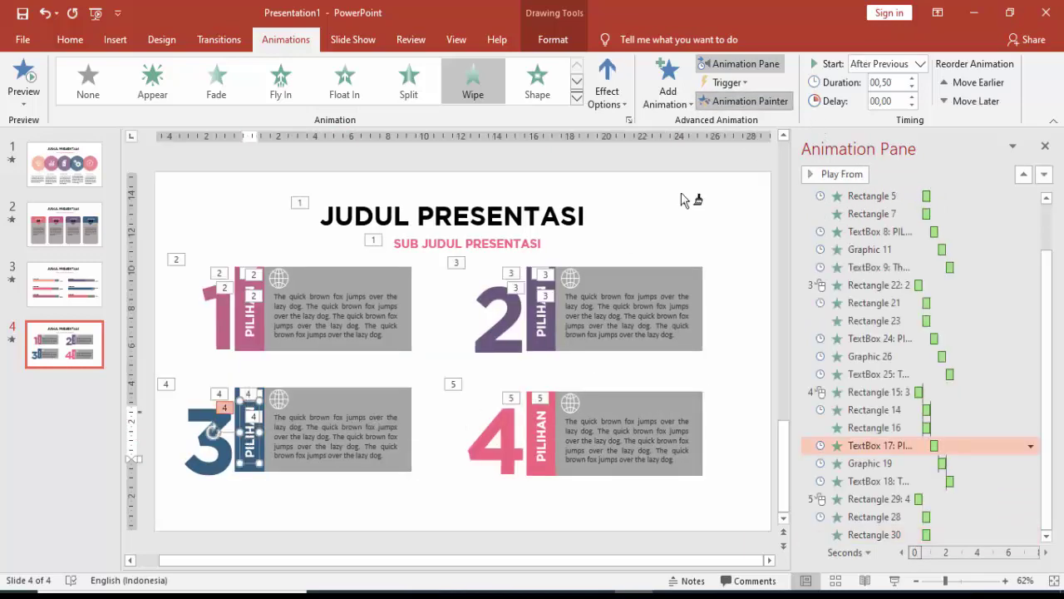
click(540, 437)
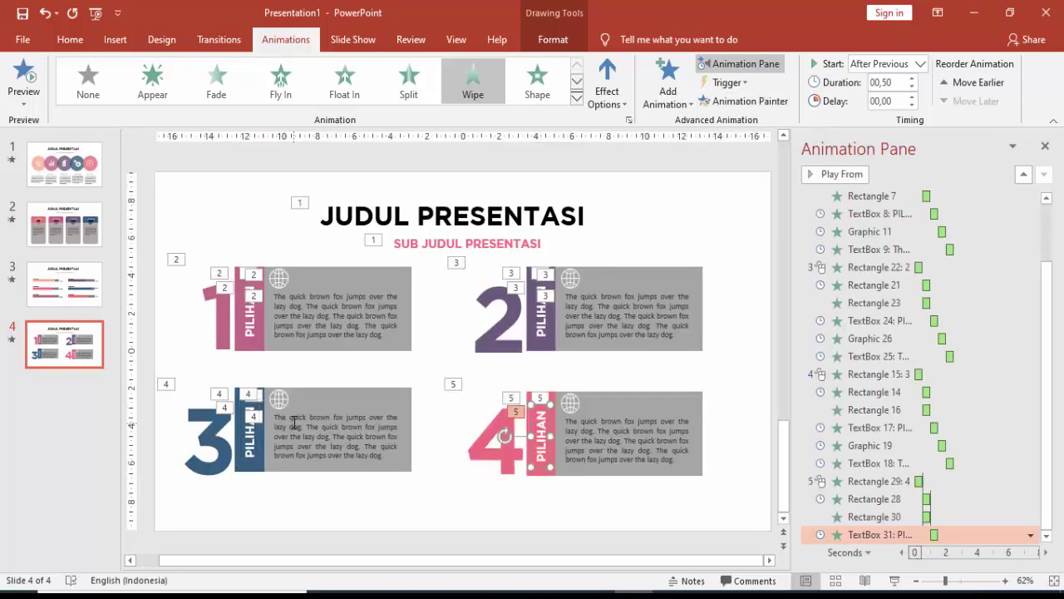
click(280, 401)
click(734, 101)
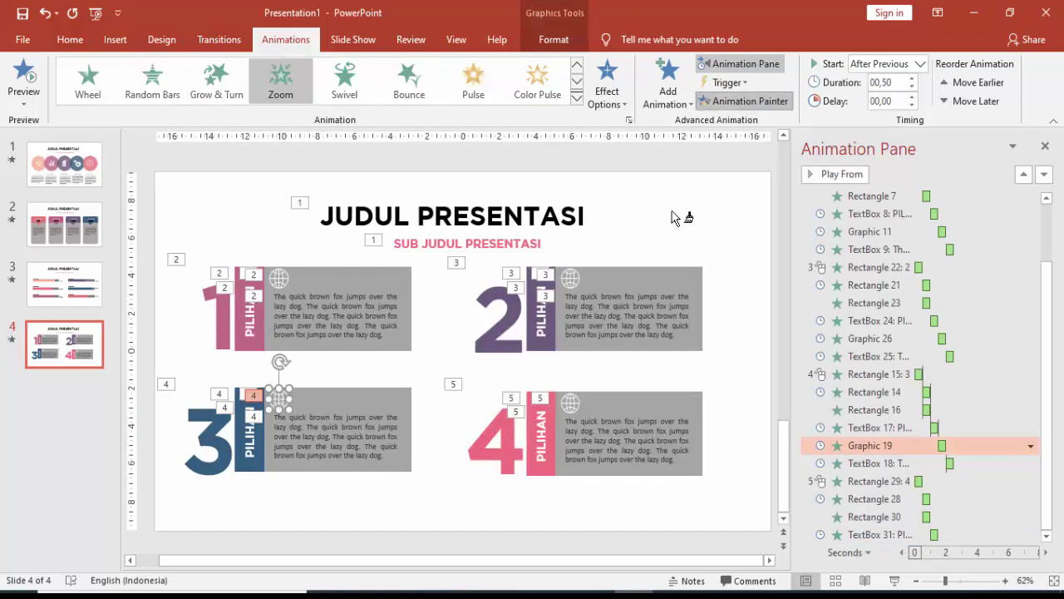
click(571, 403)
click(368, 437)
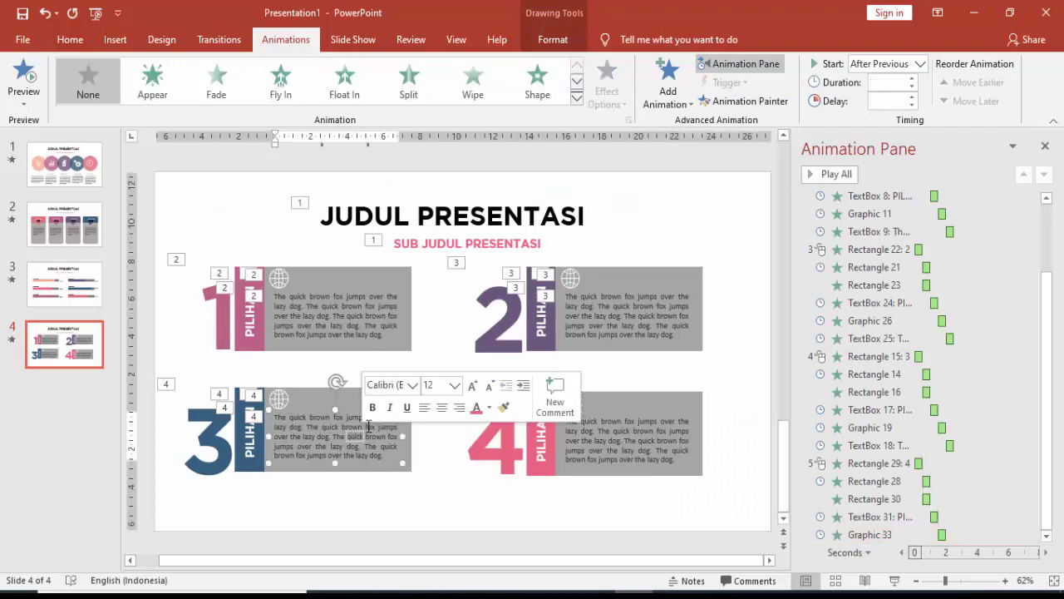
click(734, 100)
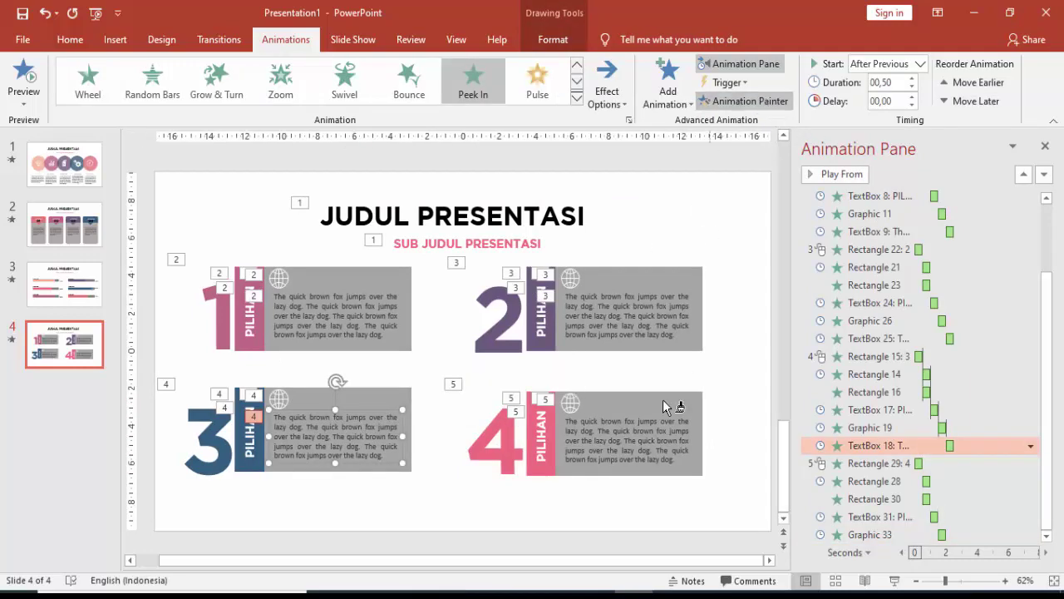
click(652, 432)
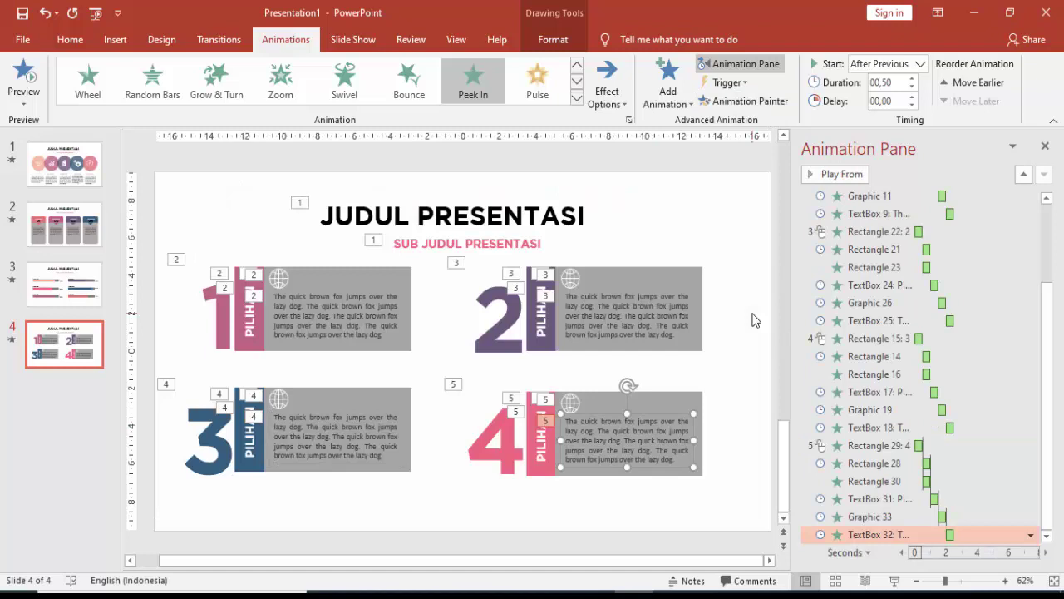
click(755, 320)
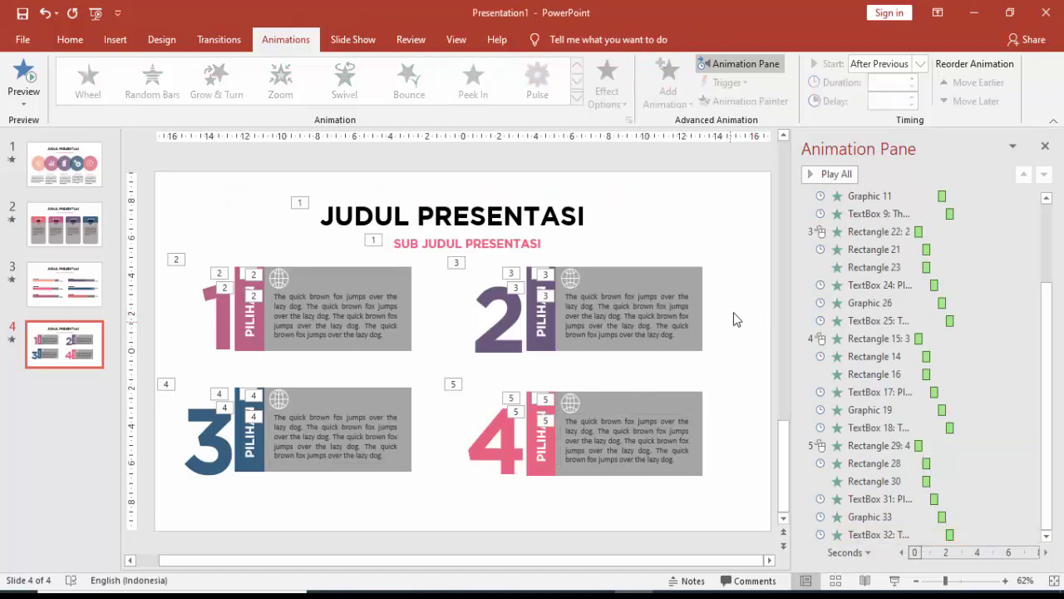
Close the Animation Pane, return to Home, and browse slides 1–3 twice, ending on slide 4.
click(1045, 148)
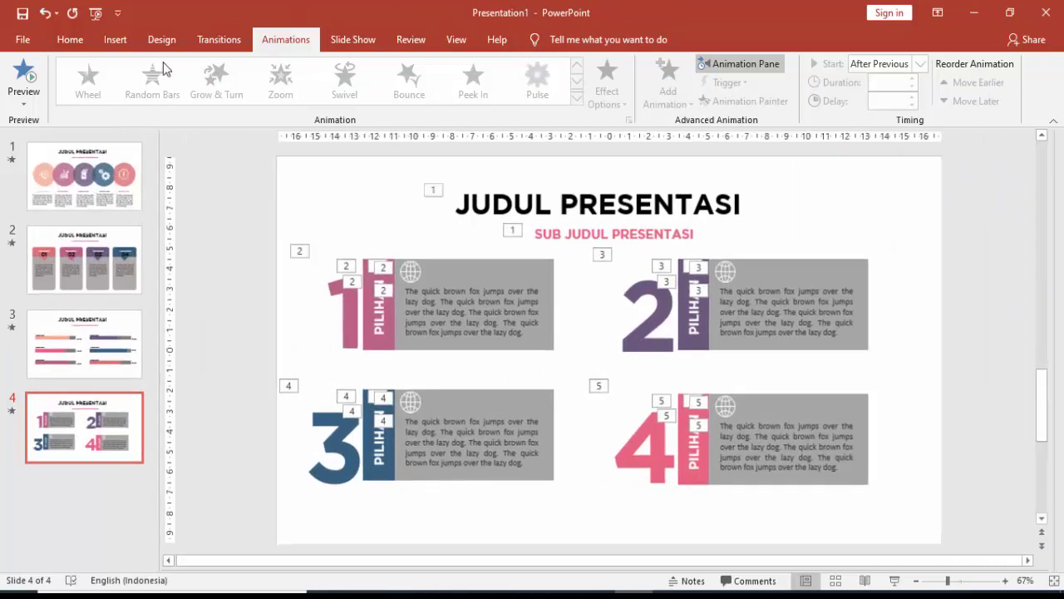
click(70, 39)
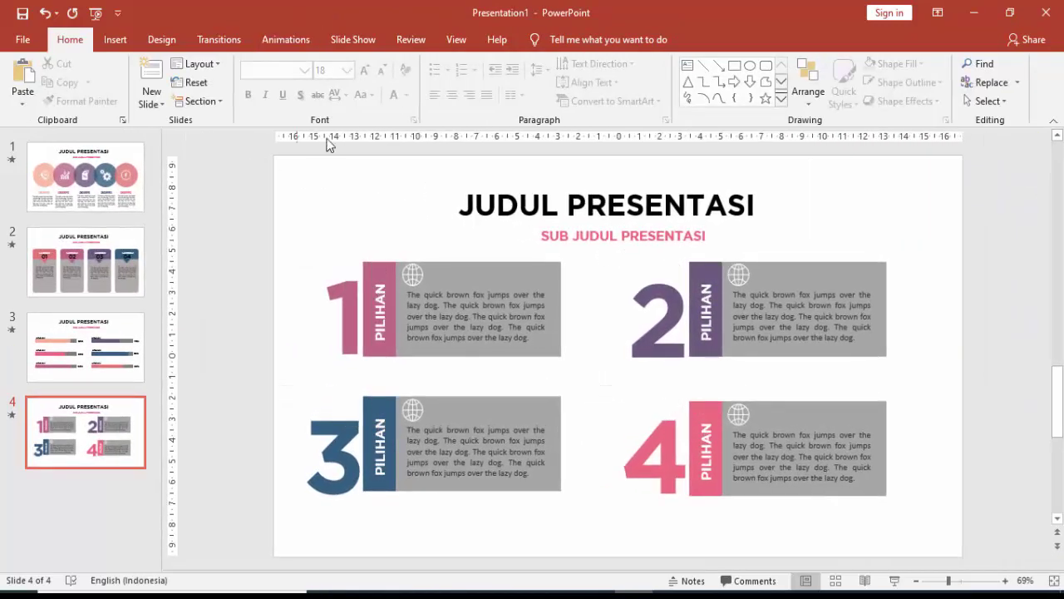
click(124, 195)
click(128, 271)
click(131, 356)
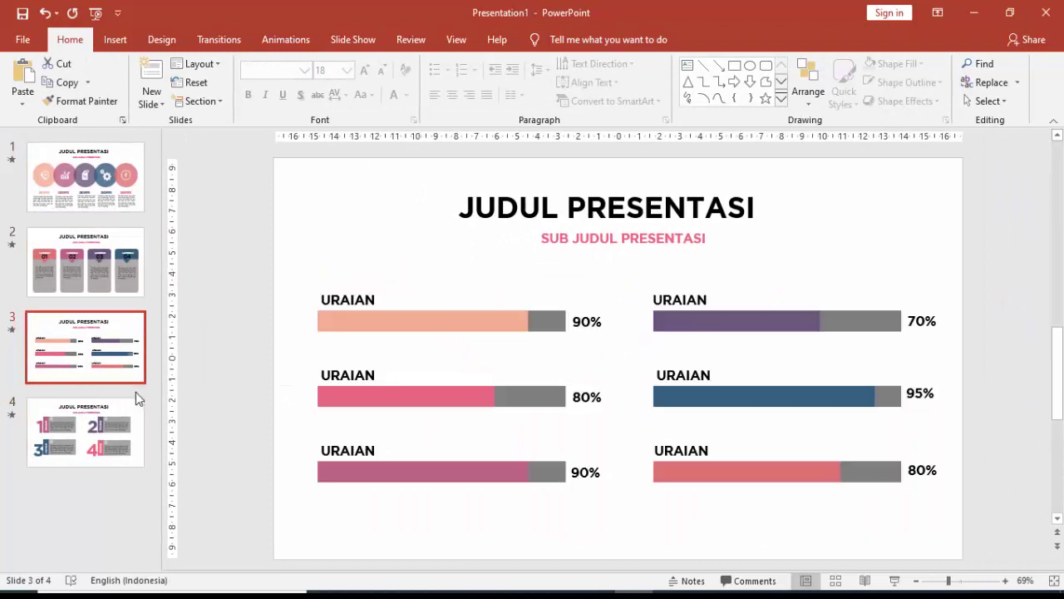
click(131, 466)
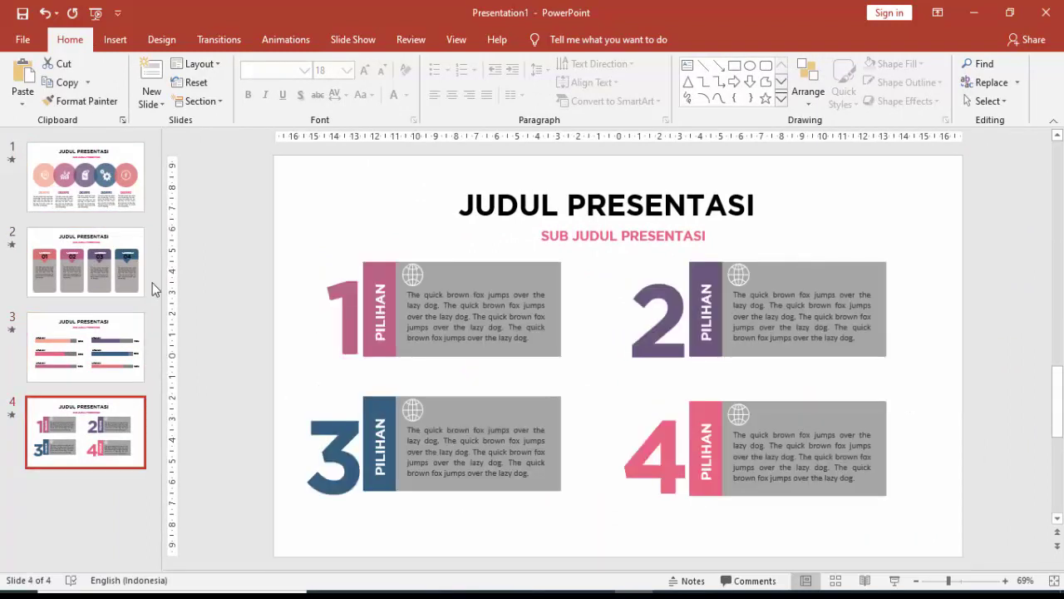
click(142, 208)
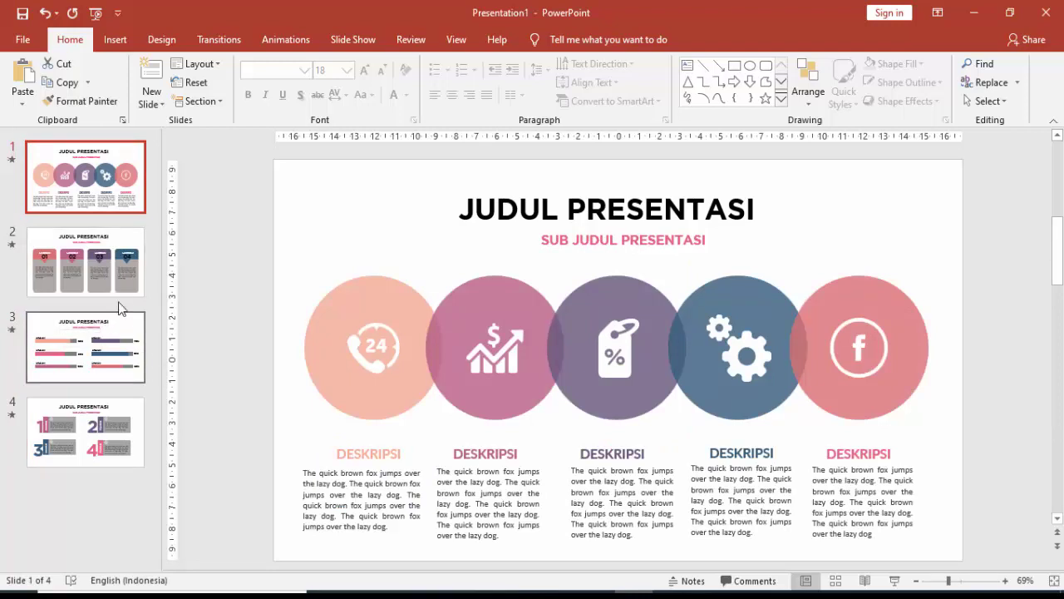
click(119, 287)
click(119, 358)
click(114, 428)
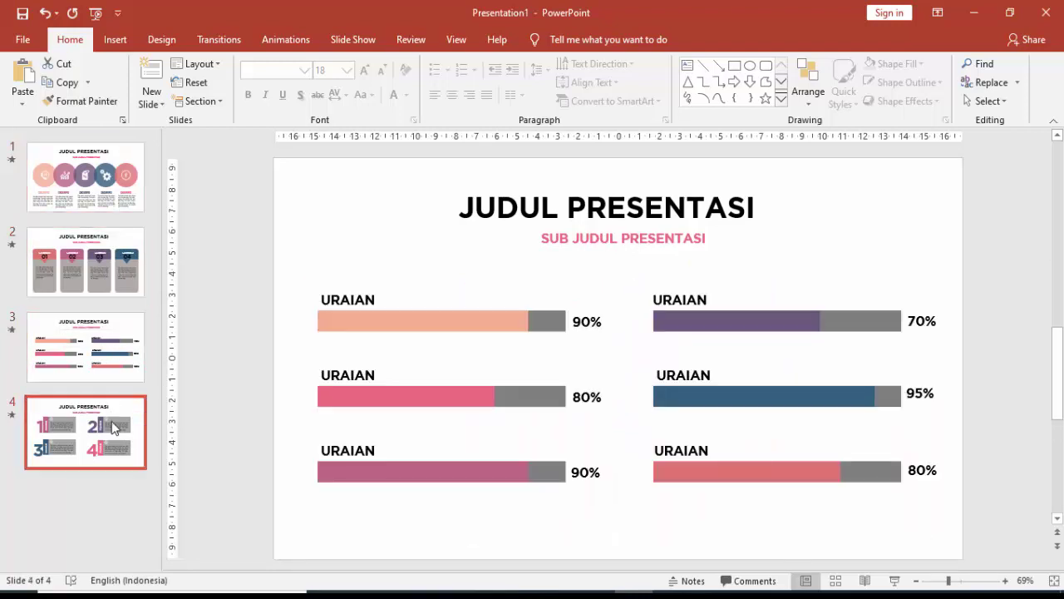